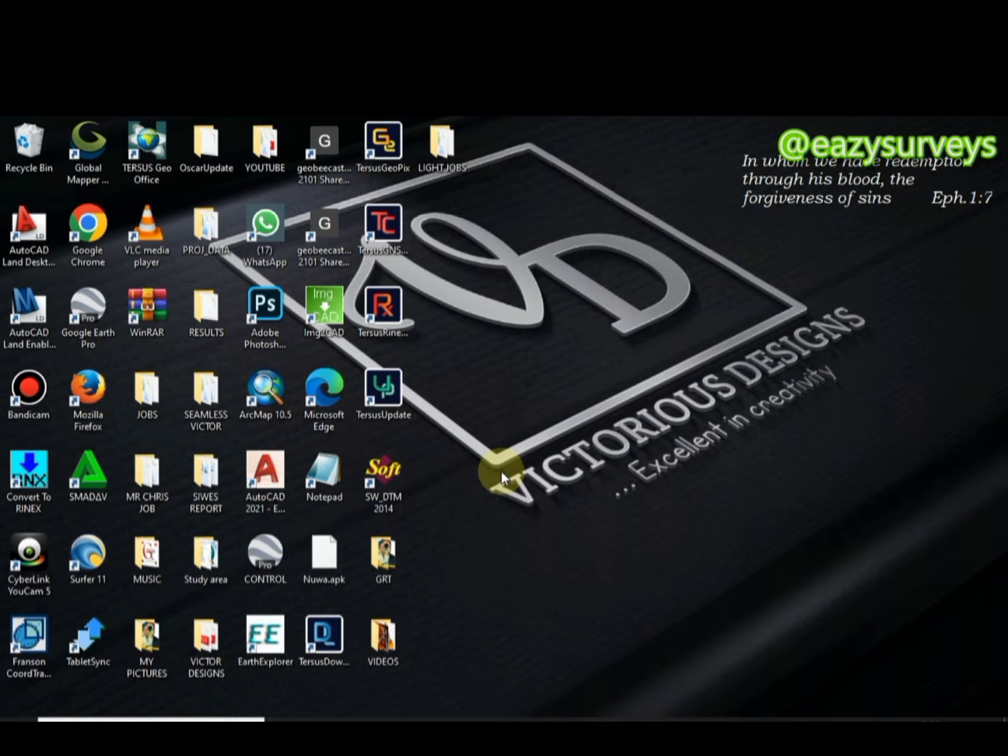
- Switch to the BENDE_BYPASS XYZ workbook in Excel and widen the DESCRIPTION column to fit its heading
mouse_move(560, 715)
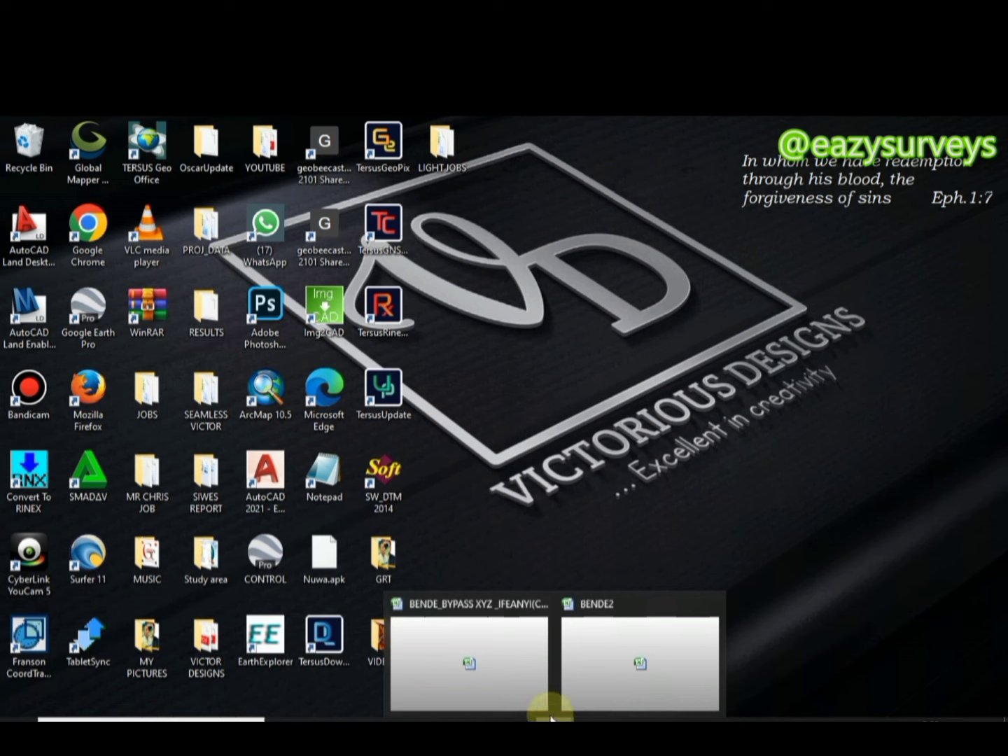
click(528, 685)
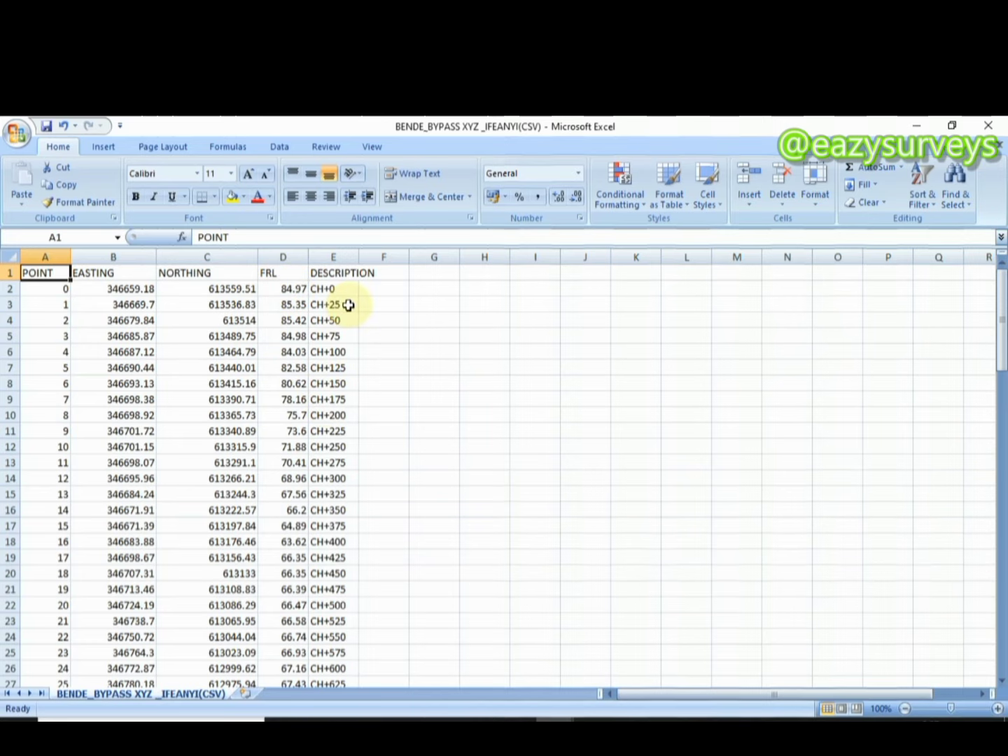
drag(358, 260, 384, 261)
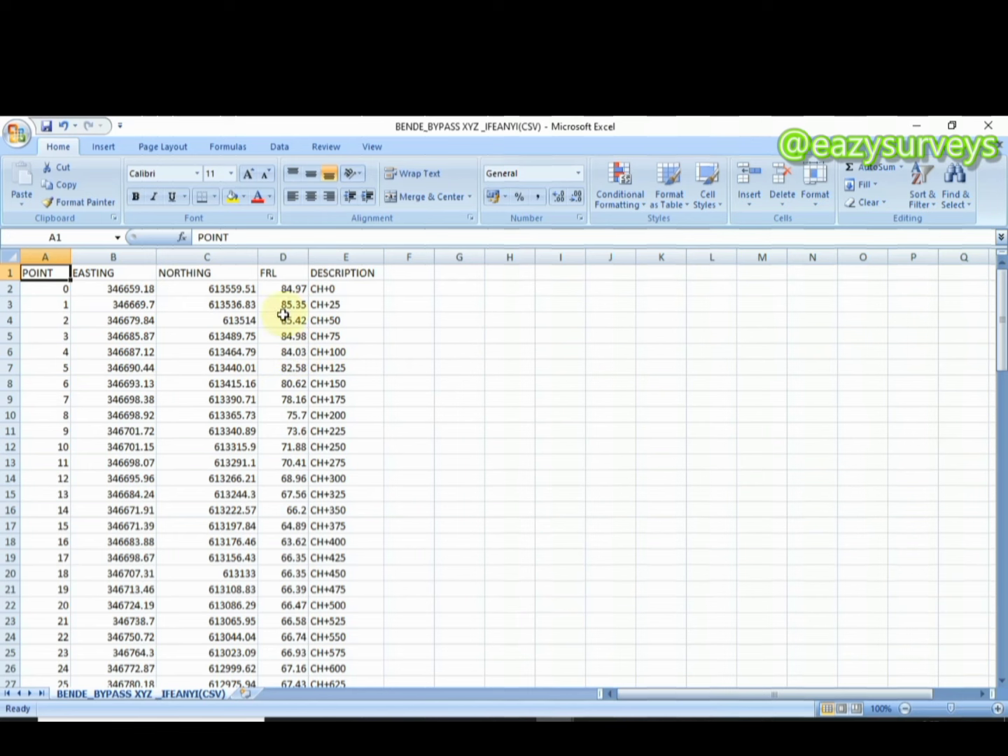
click(914, 129)
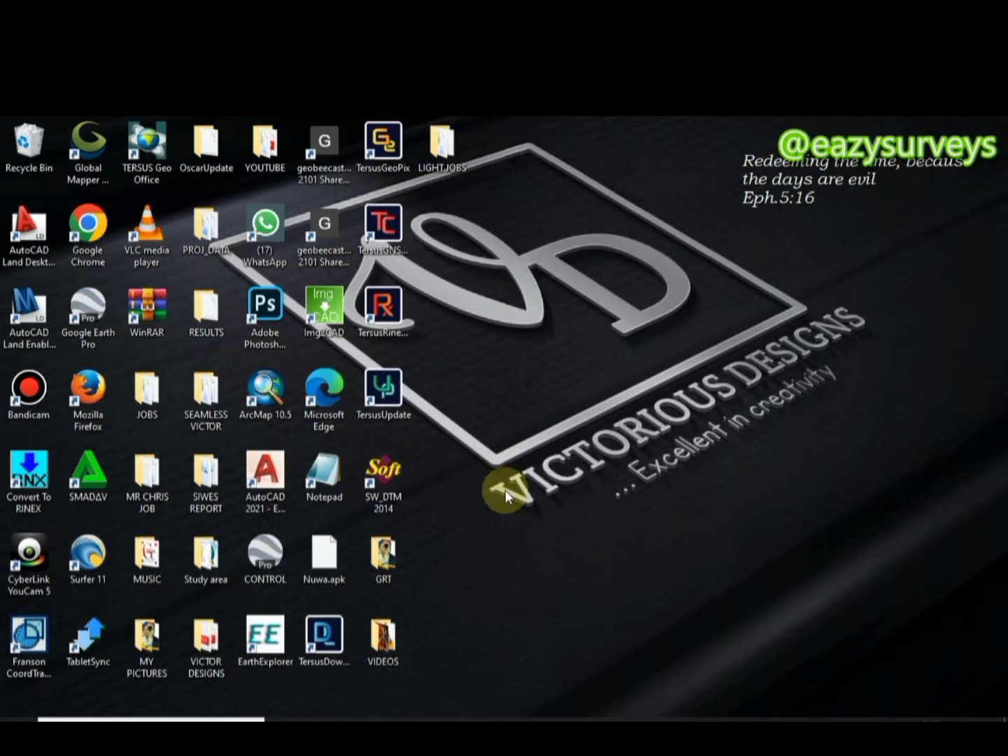
- Launch AutoCAD 2021, start a new drawing and turn off the grid display
double_click(273, 477)
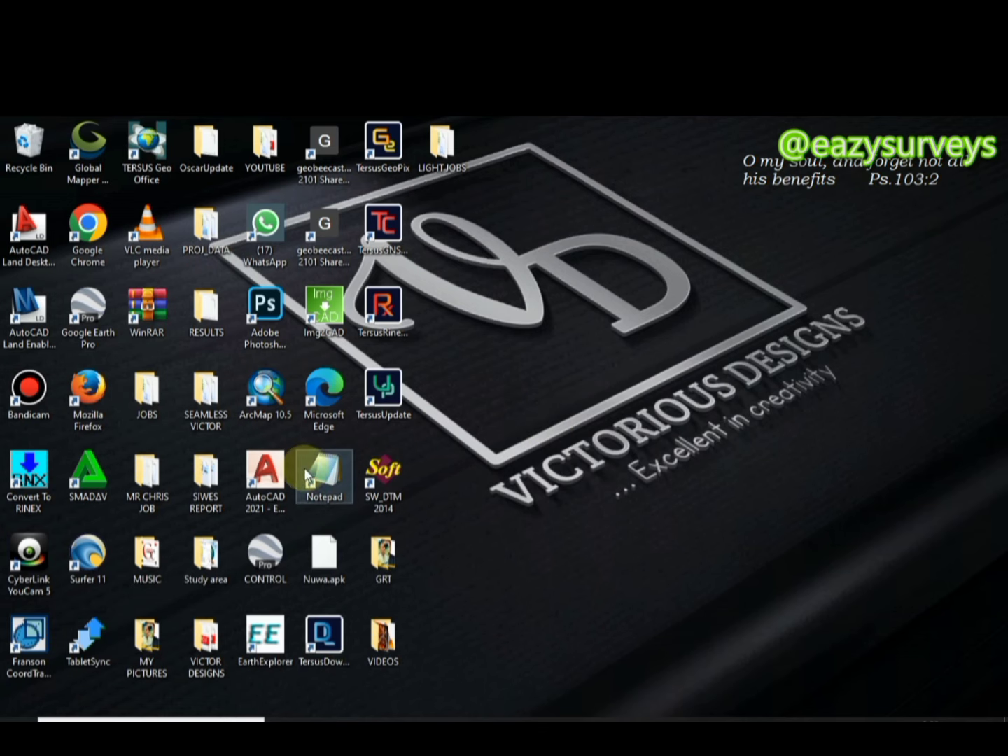
click(630, 716)
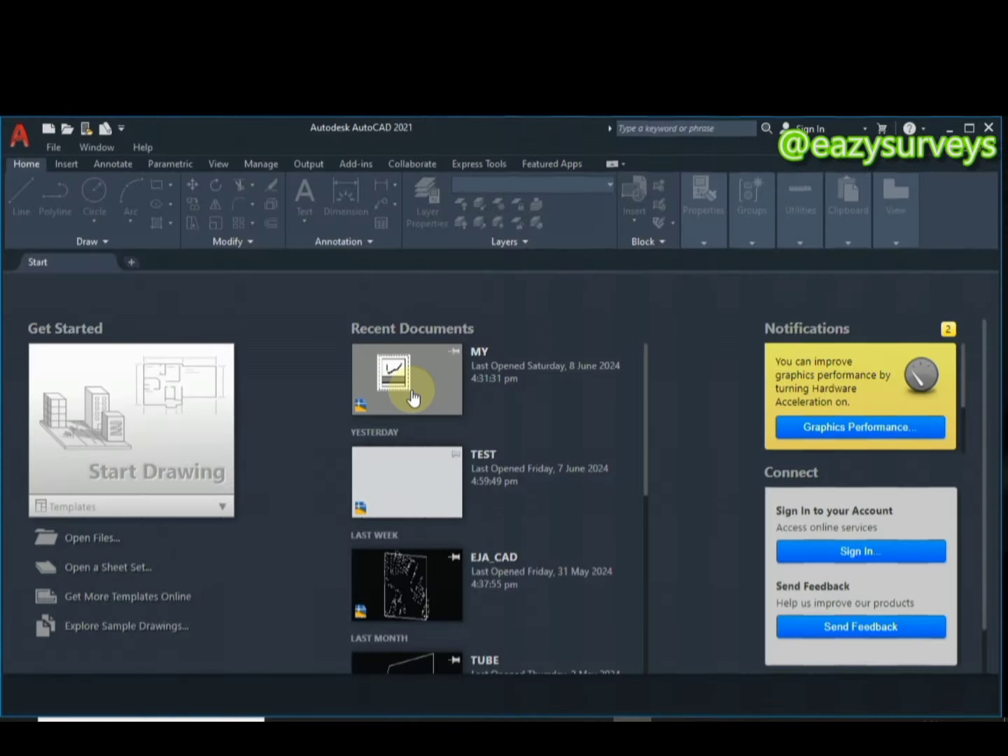
click(145, 437)
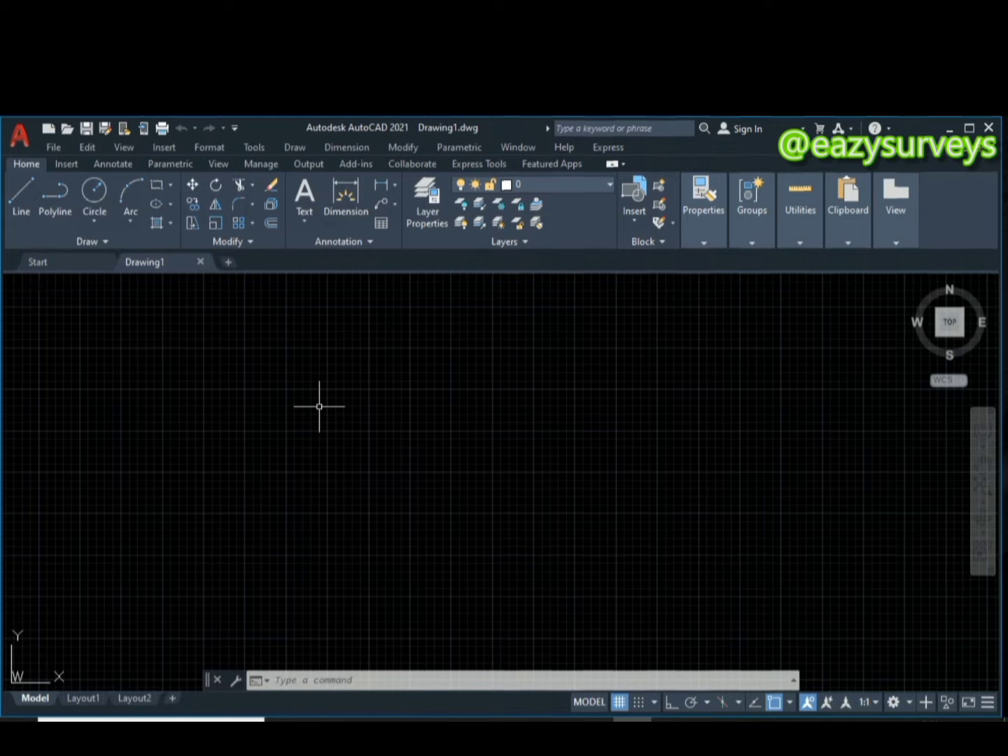
click(619, 703)
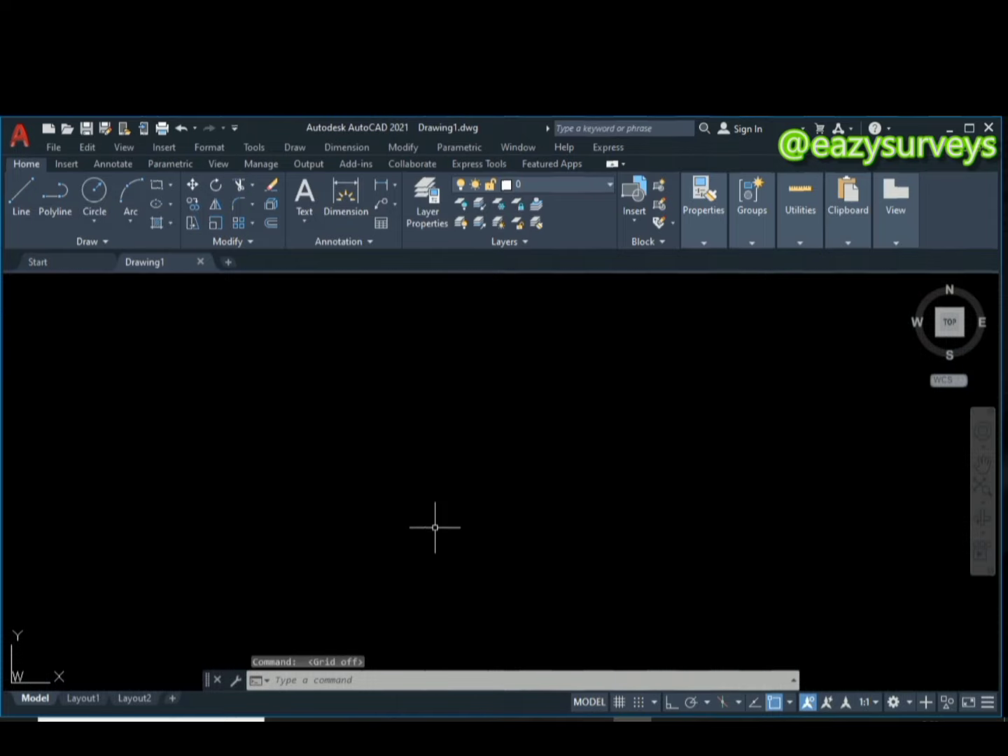
- Launch SW_DTM 2014 from the desktop and place its window over the empty AutoCAD drawing
click(950, 130)
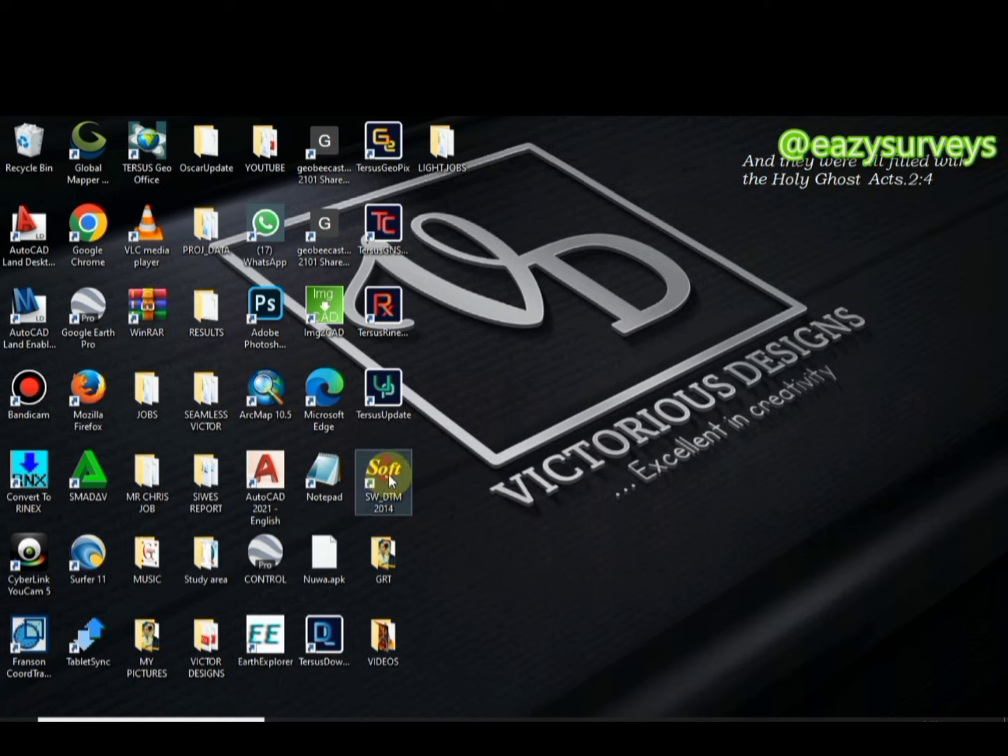
click(388, 479)
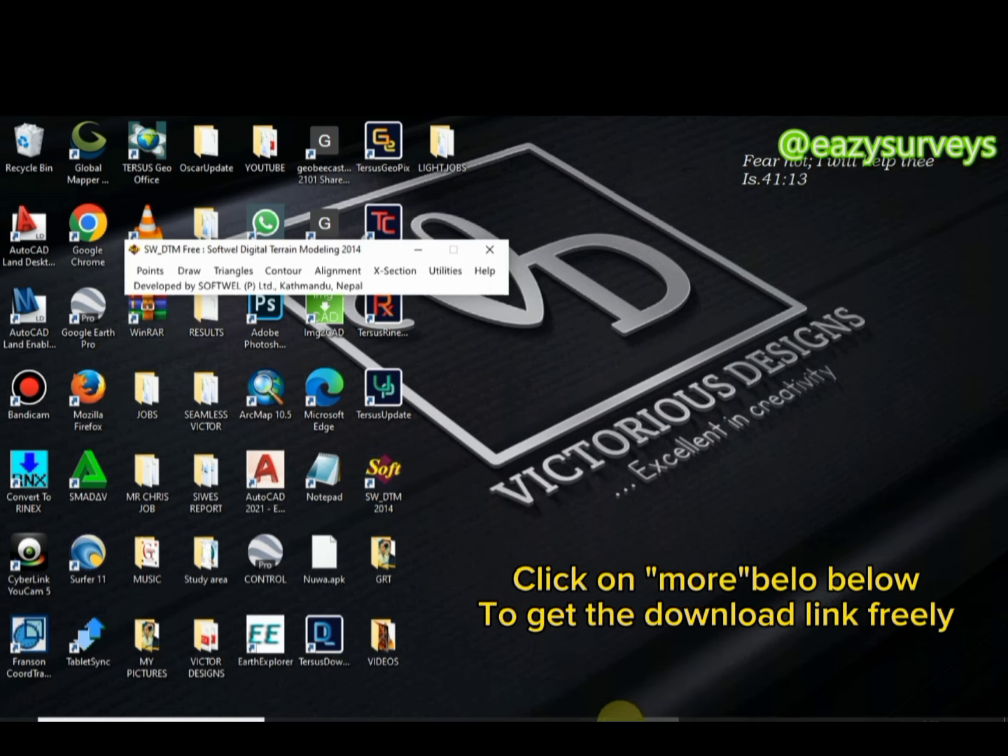
click(620, 718)
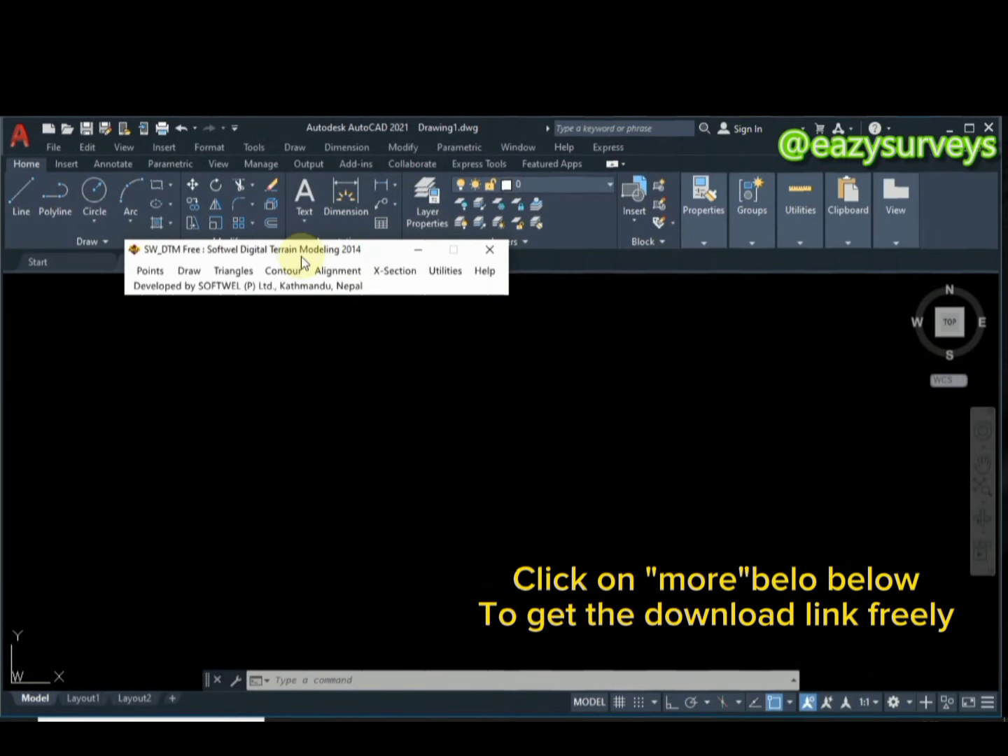
drag(301, 257, 230, 330)
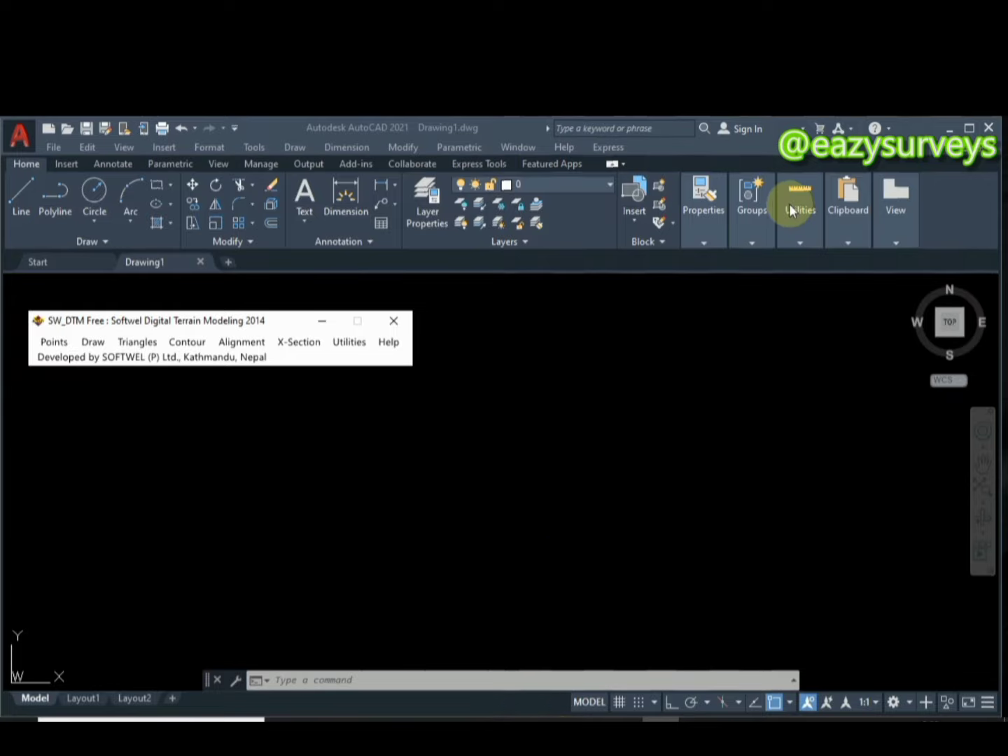
- Switch to the BENDE_BYPASS XYZ workbook in Excel and select the point data A2:E102 without the header row
click(939, 130)
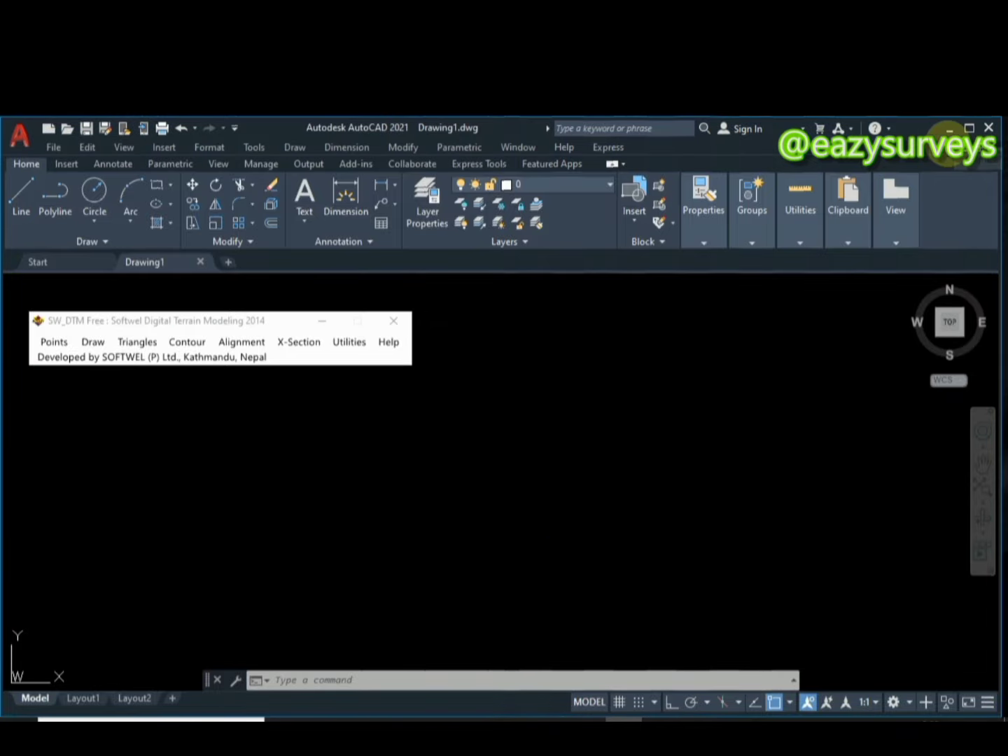
click(950, 129)
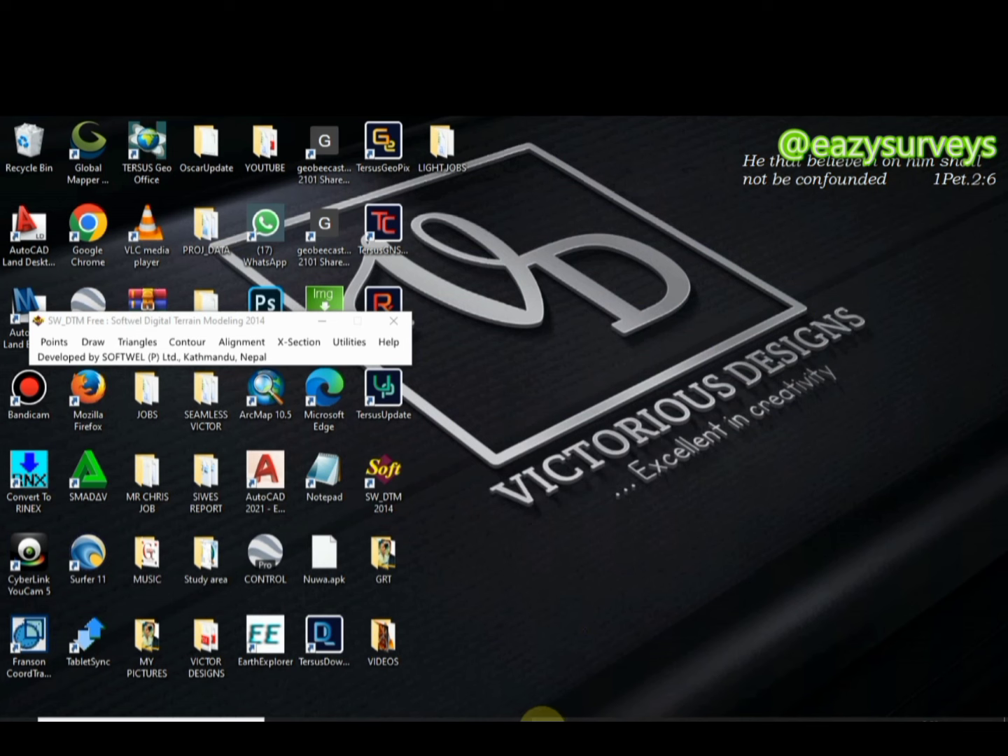
mouse_move(543, 716)
click(506, 669)
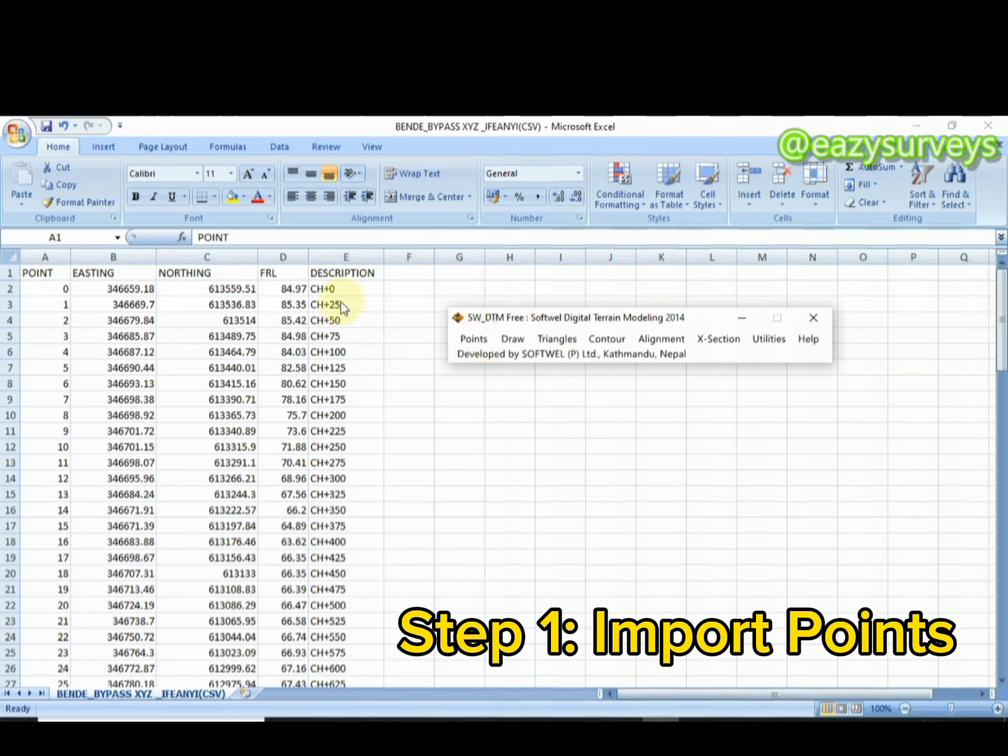
mouse_move(631, 715)
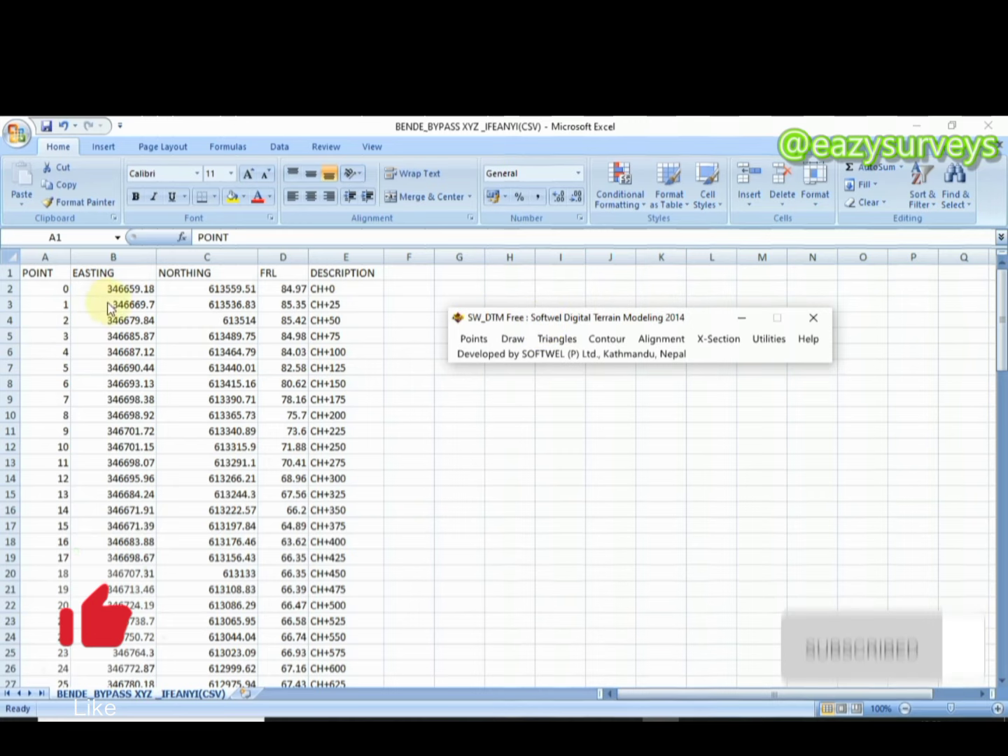
click(60, 288)
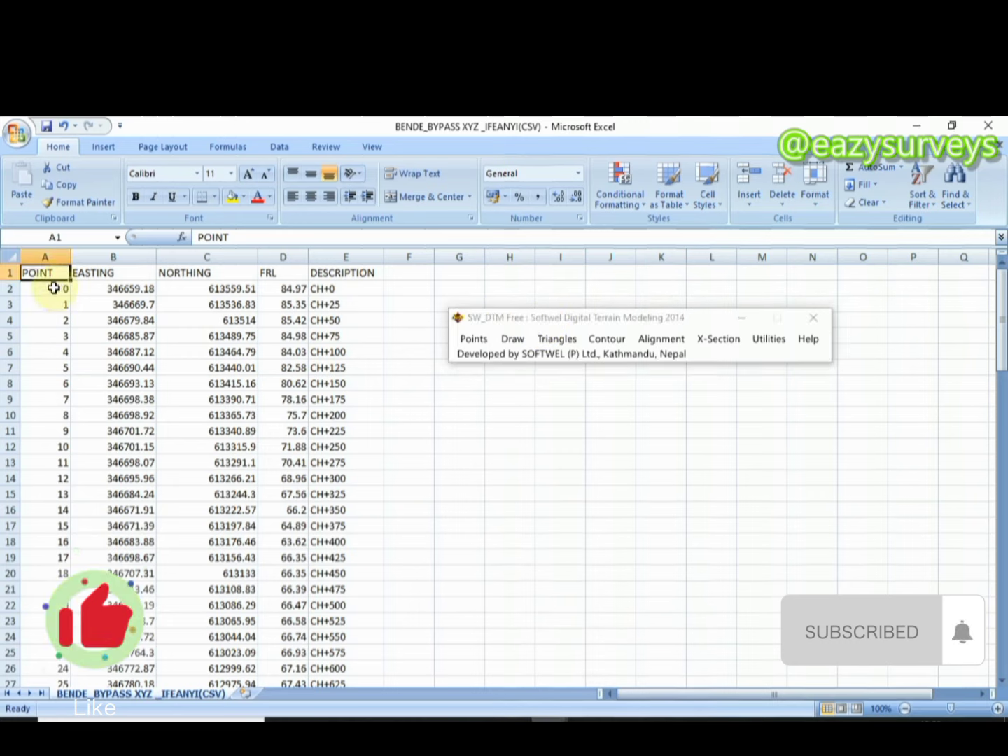
click(54, 289)
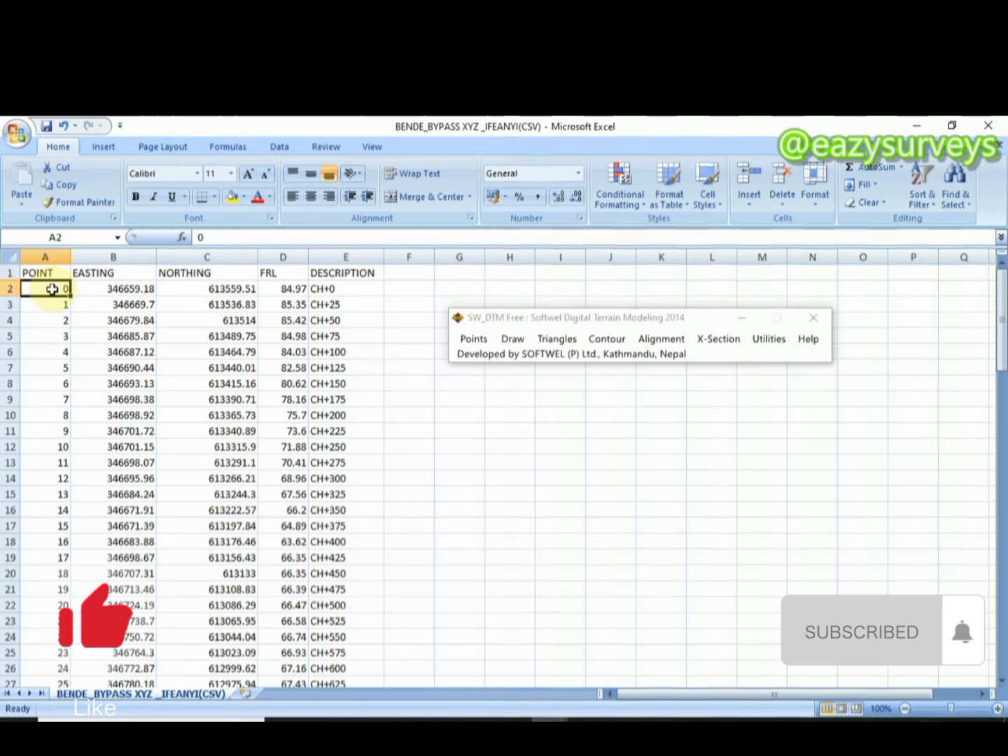
drag(52, 289, 310, 693)
drag(310, 694, 328, 653)
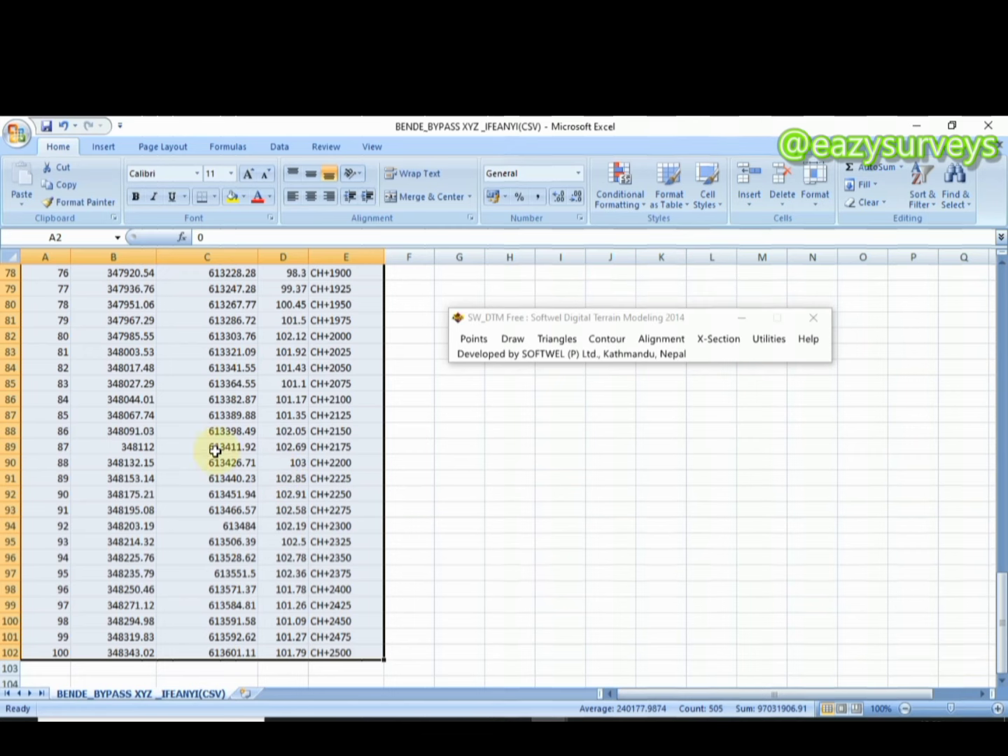
- Switch to the AutoCAD drawing and import the points selected in Excel with SW_DTM, using a point label scale of 0.25
click(615, 718)
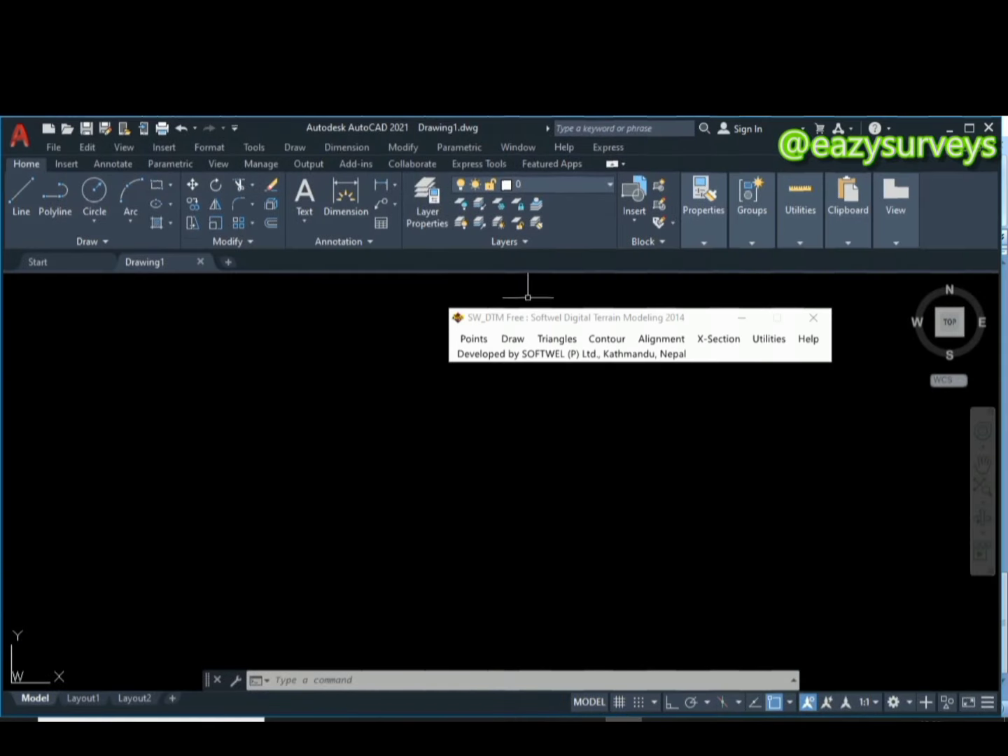
mouse_move(536, 323)
mouse_down()
mouse_move(266, 349)
mouse_move(121, 322)
mouse_move(112, 287)
mouse_move(106, 320)
mouse_up()
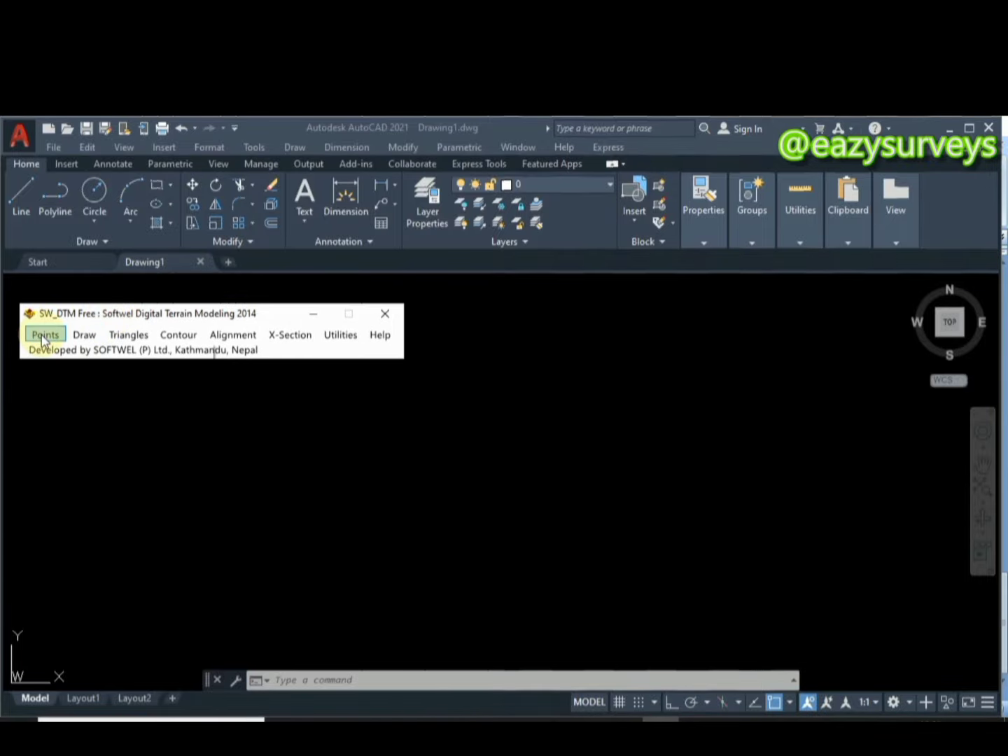
click(44, 335)
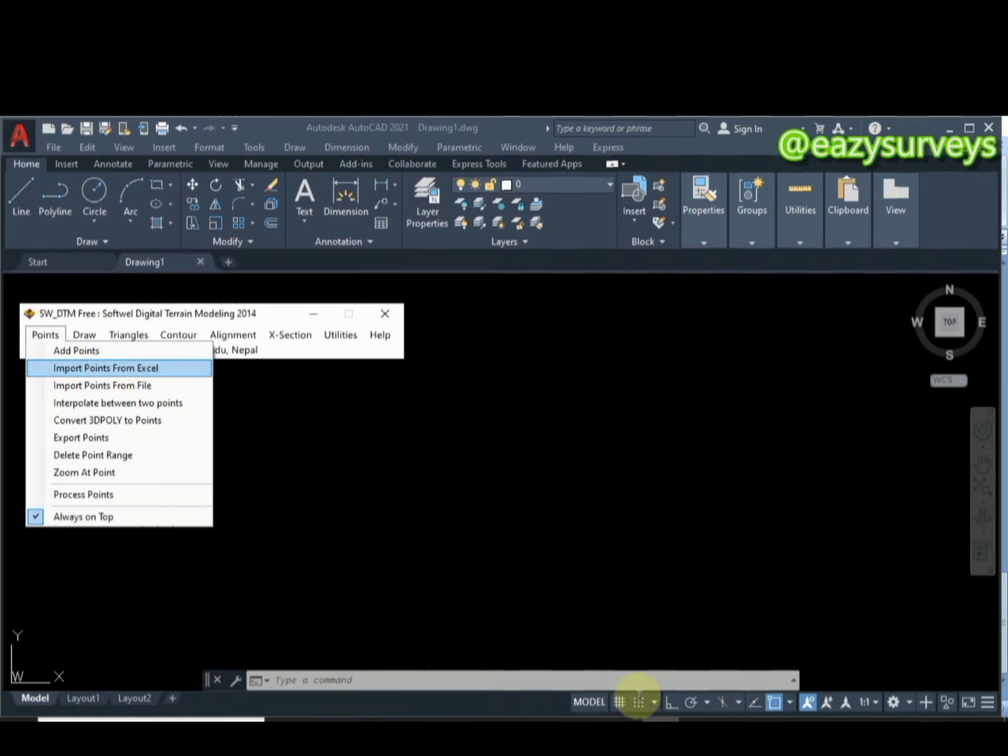
click(533, 716)
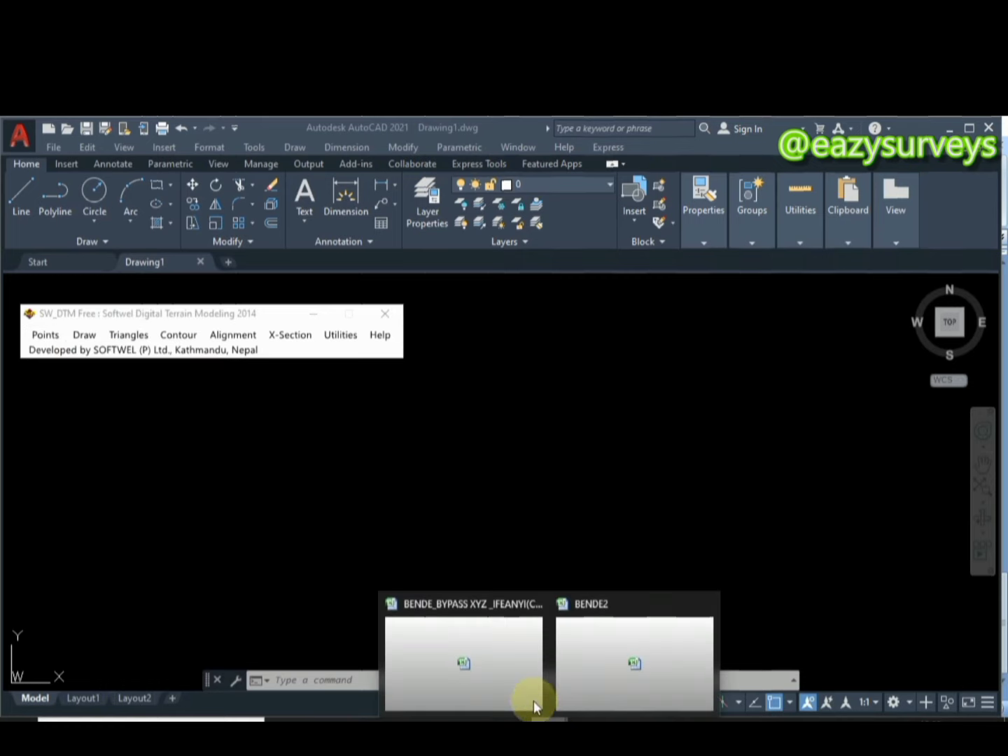
click(483, 668)
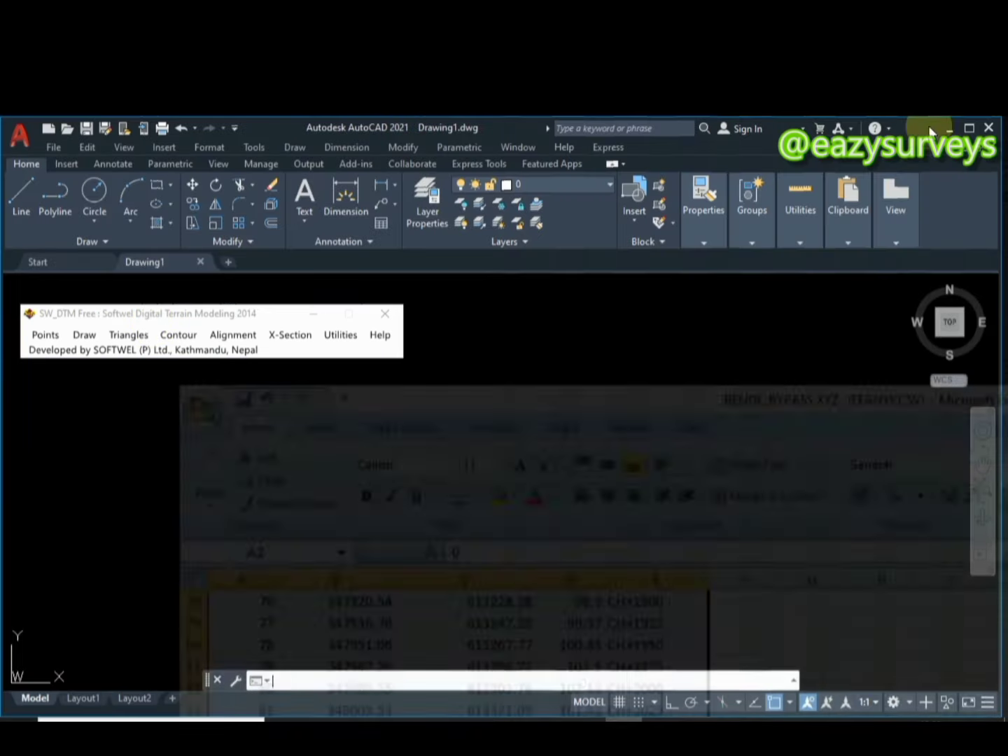
click(917, 125)
click(45, 336)
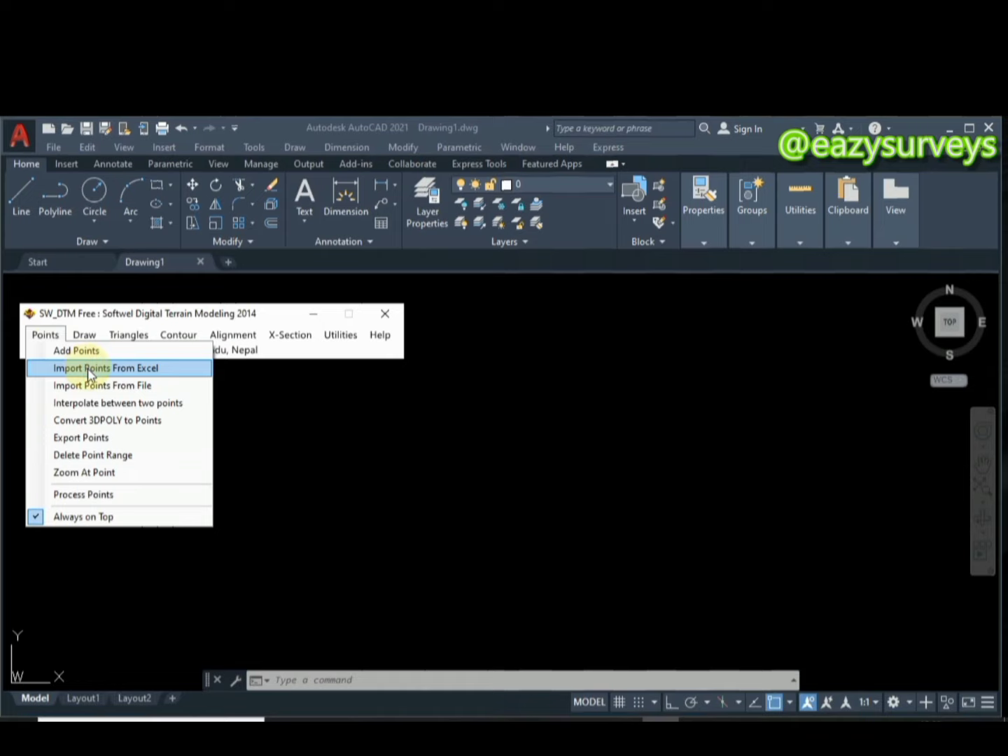
click(88, 369)
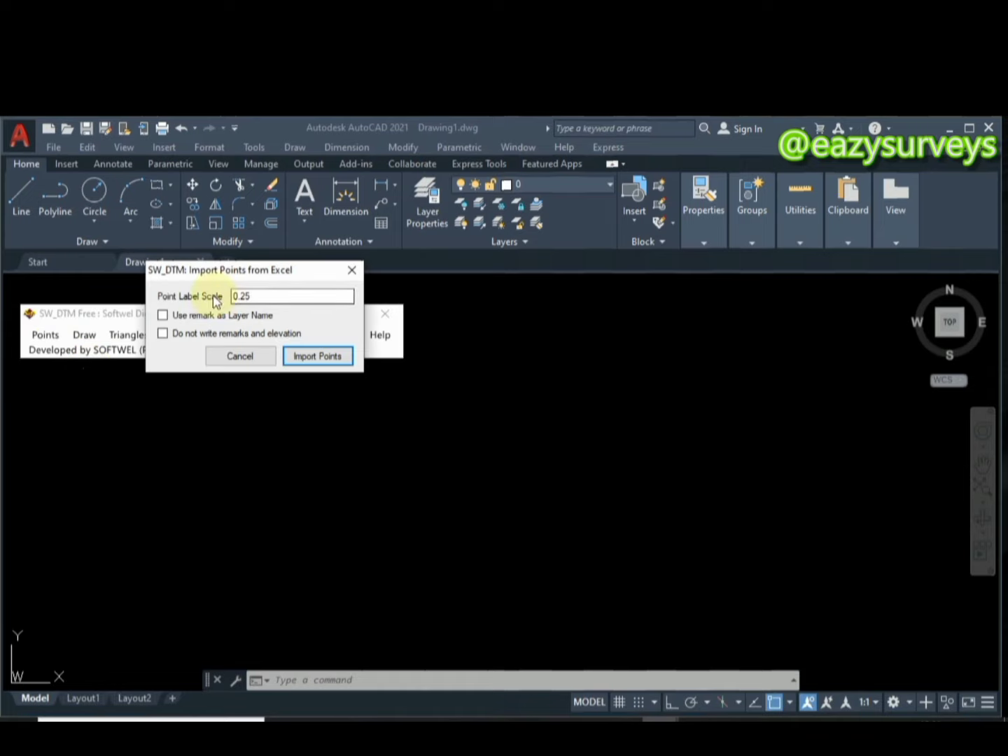
click(246, 296)
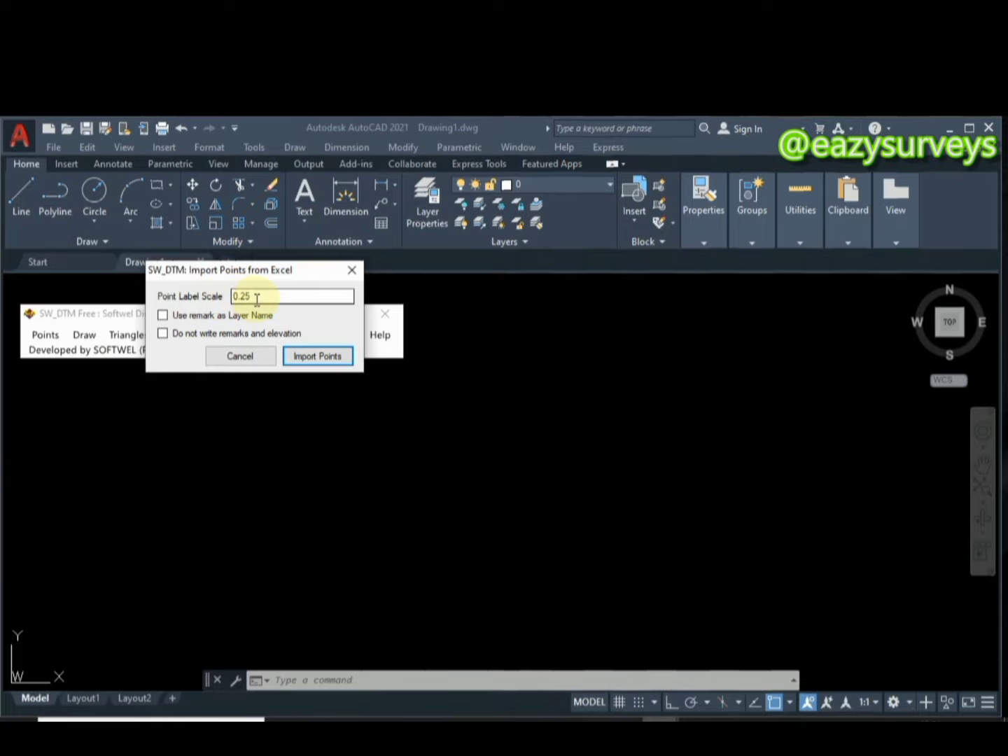
click(254, 295)
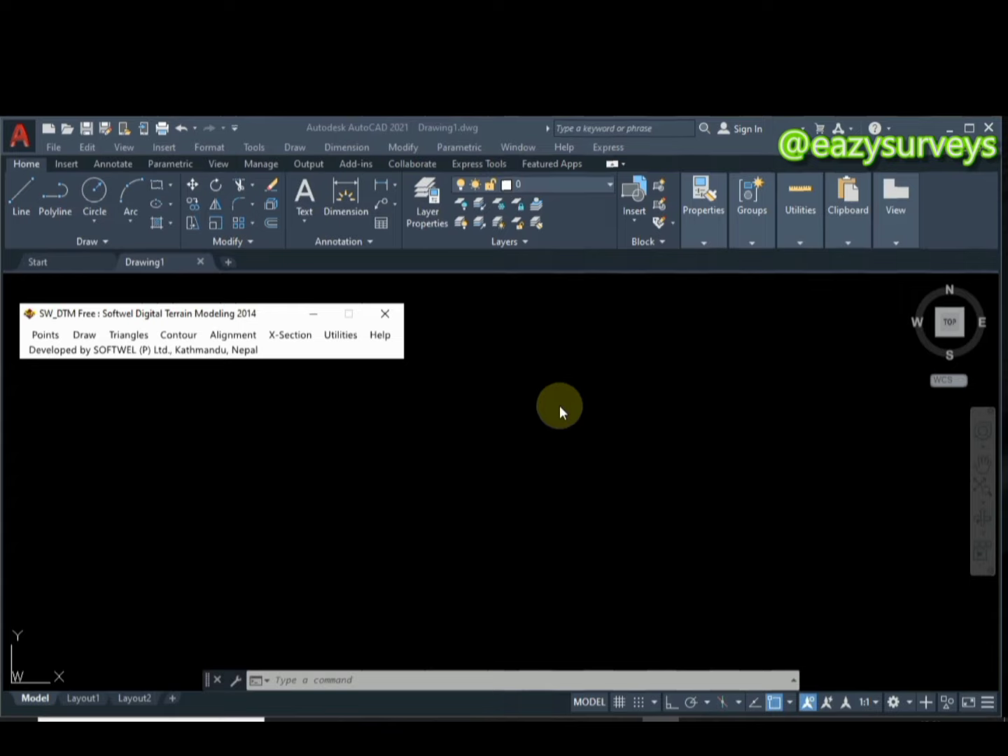
- Zoom to the drawing extents and examine the imported points and the labels at chainage CH+0
click(983, 489)
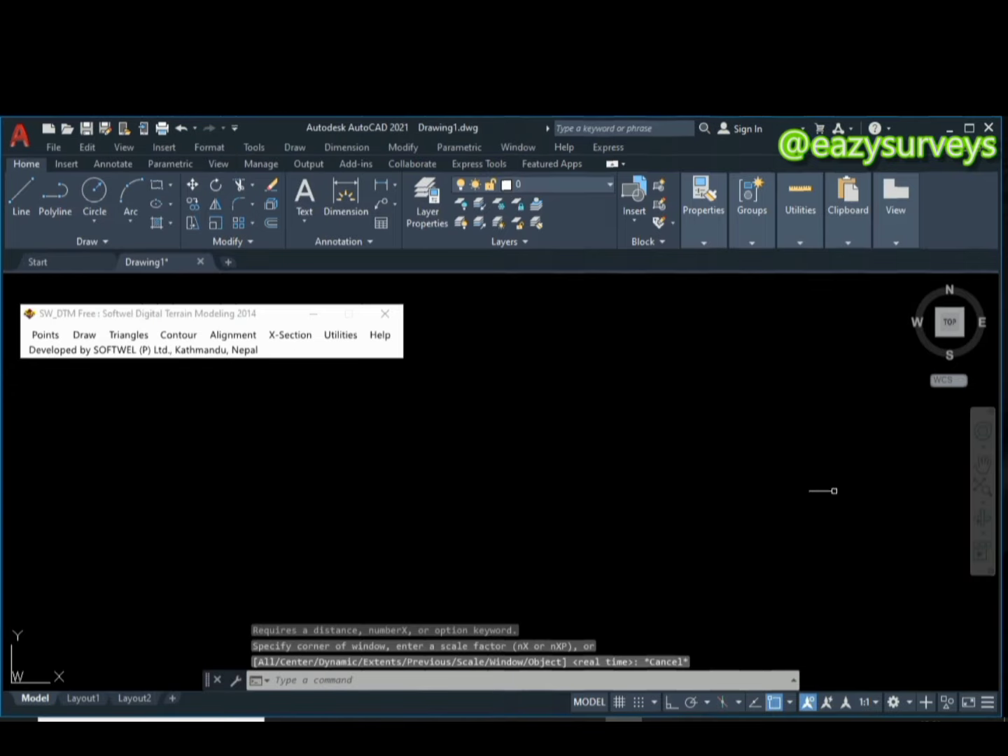
click(982, 486)
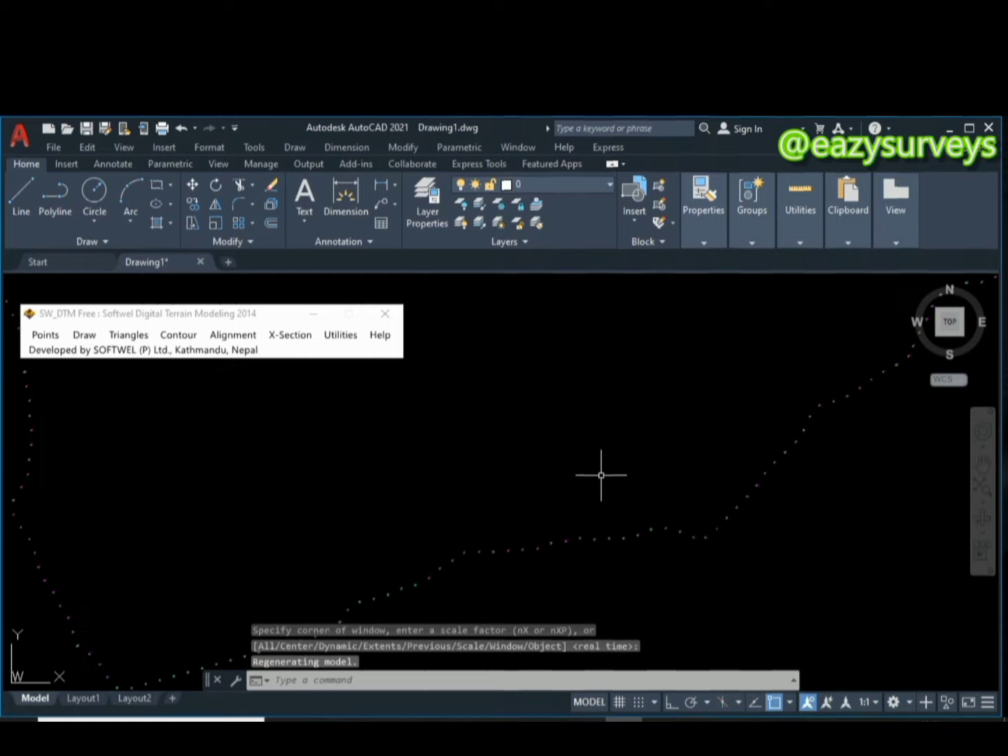
scroll(601, 476, down, 4)
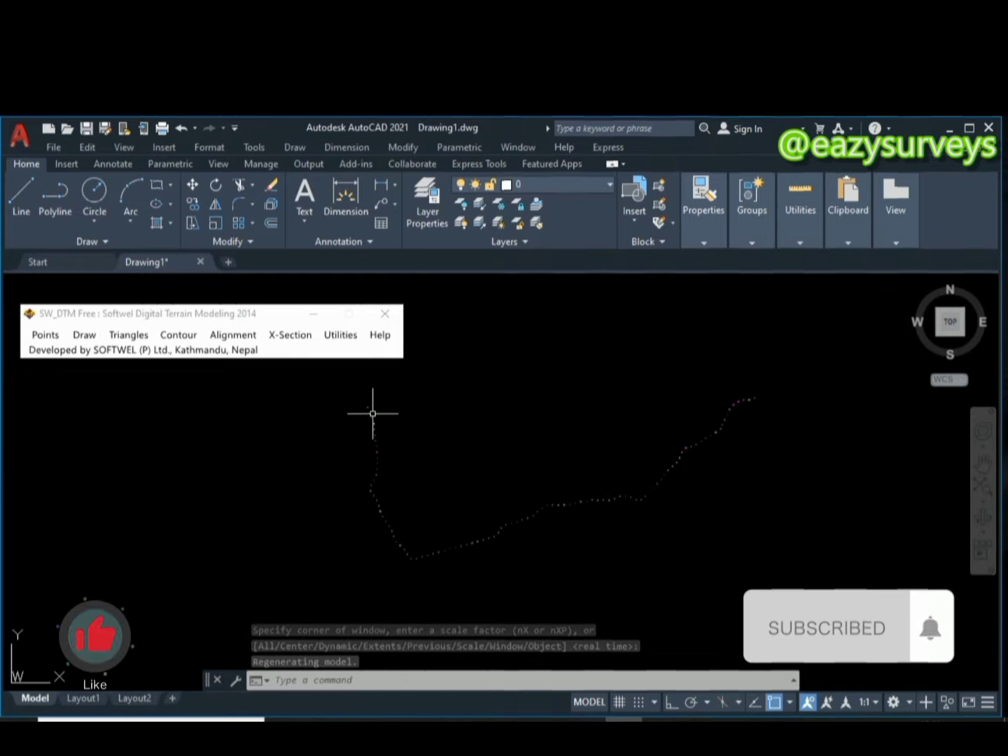
scroll(373, 413, up, 2)
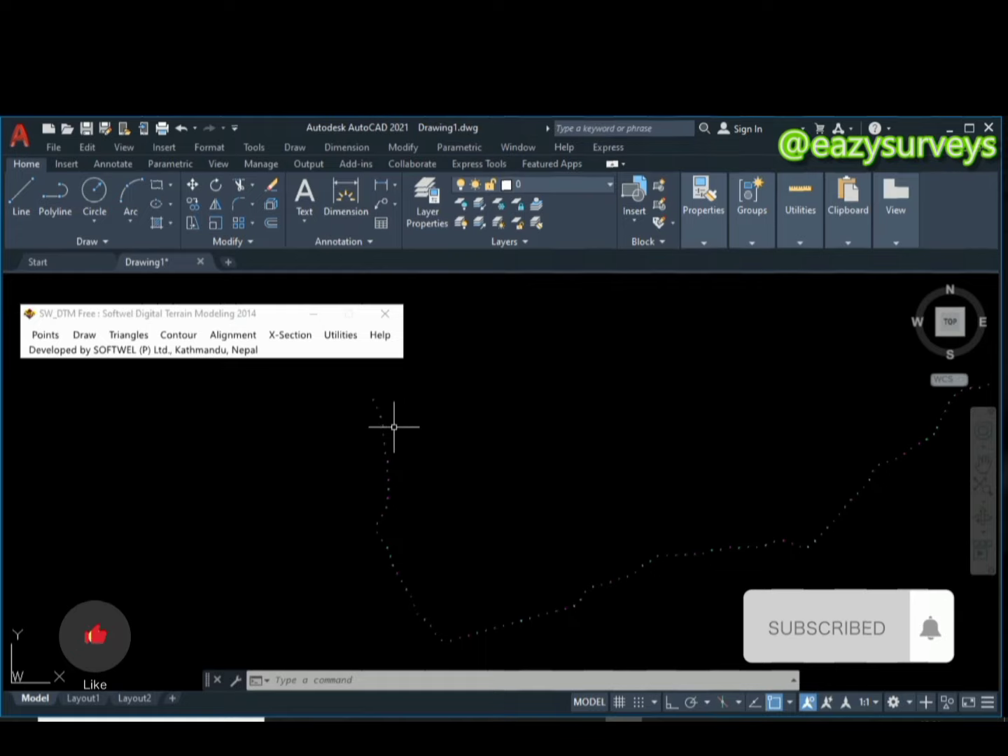
scroll(371, 400, up, 3)
scroll(371, 400, up, 6)
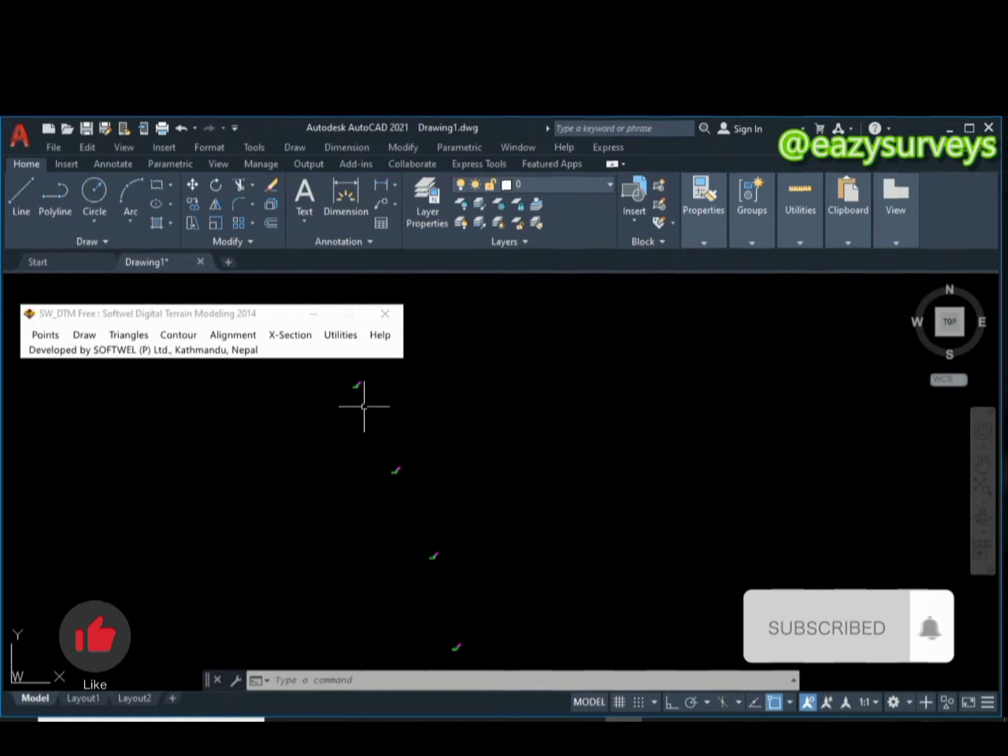
scroll(400, 455, up, 5)
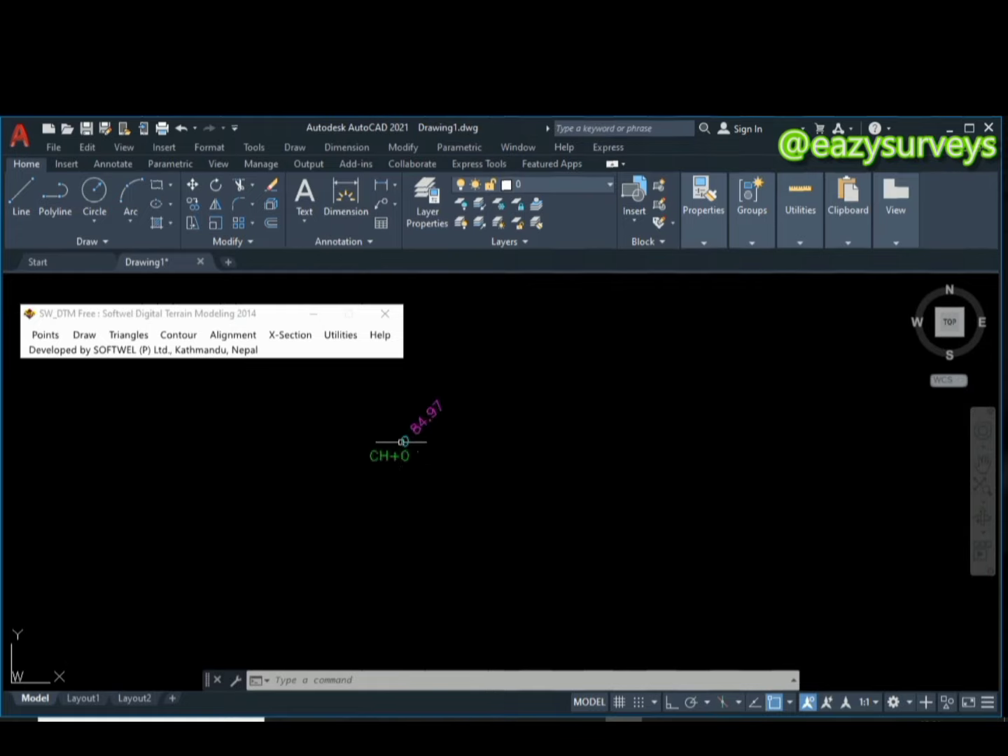
scroll(403, 442, down, 5)
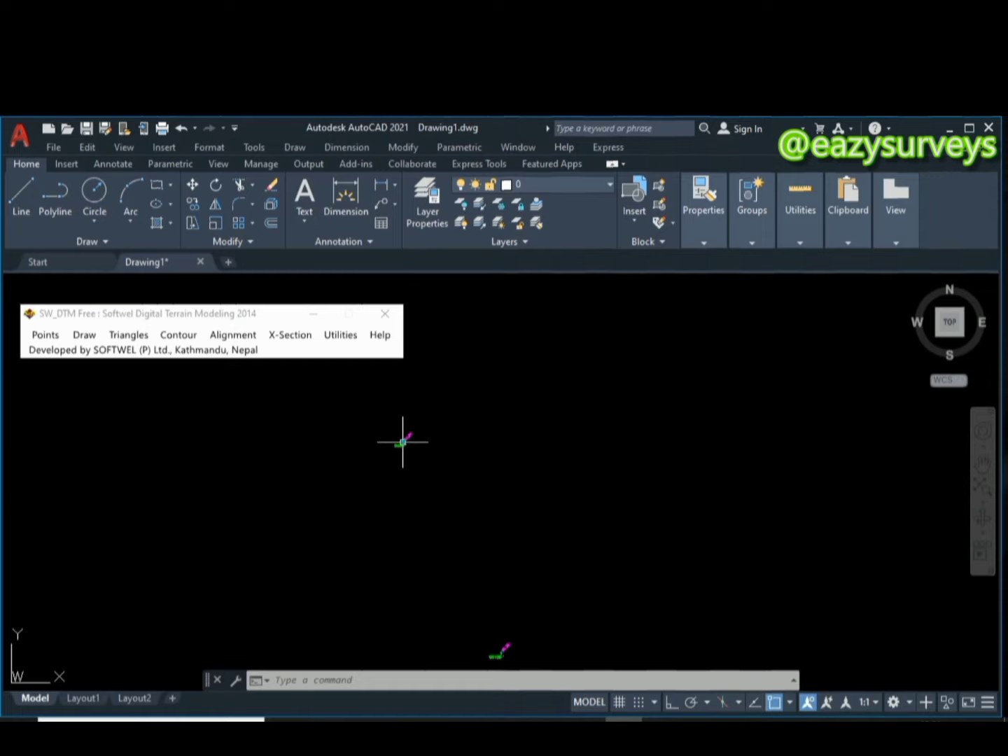
scroll(402, 441, up, 5)
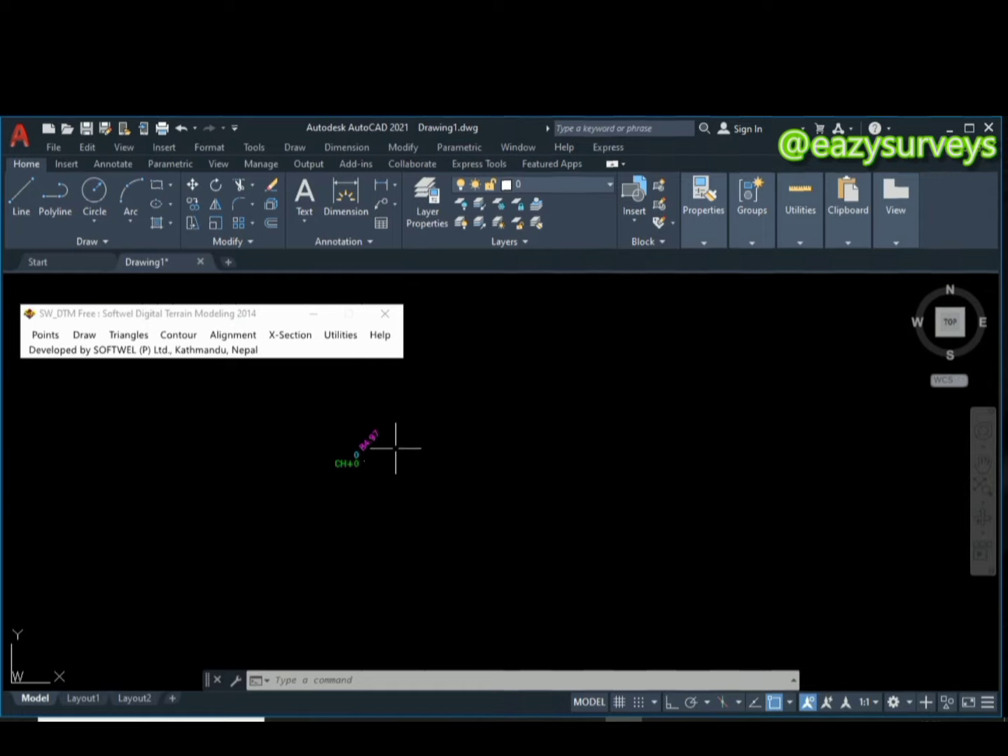
scroll(345, 455, up, 3)
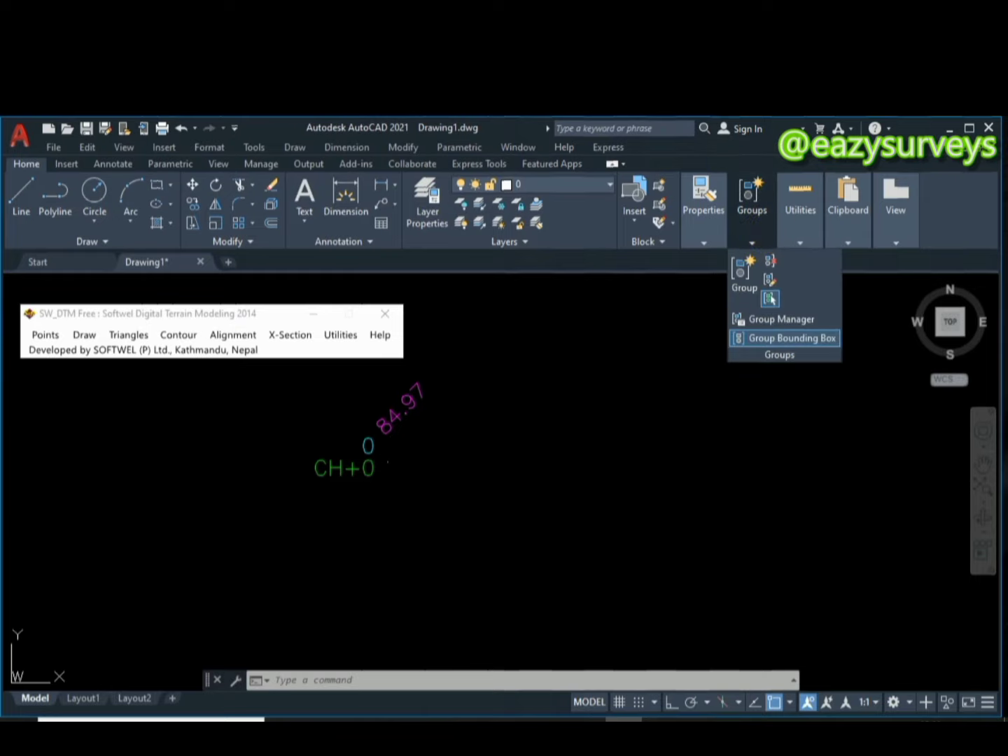
mouse_move(801, 210)
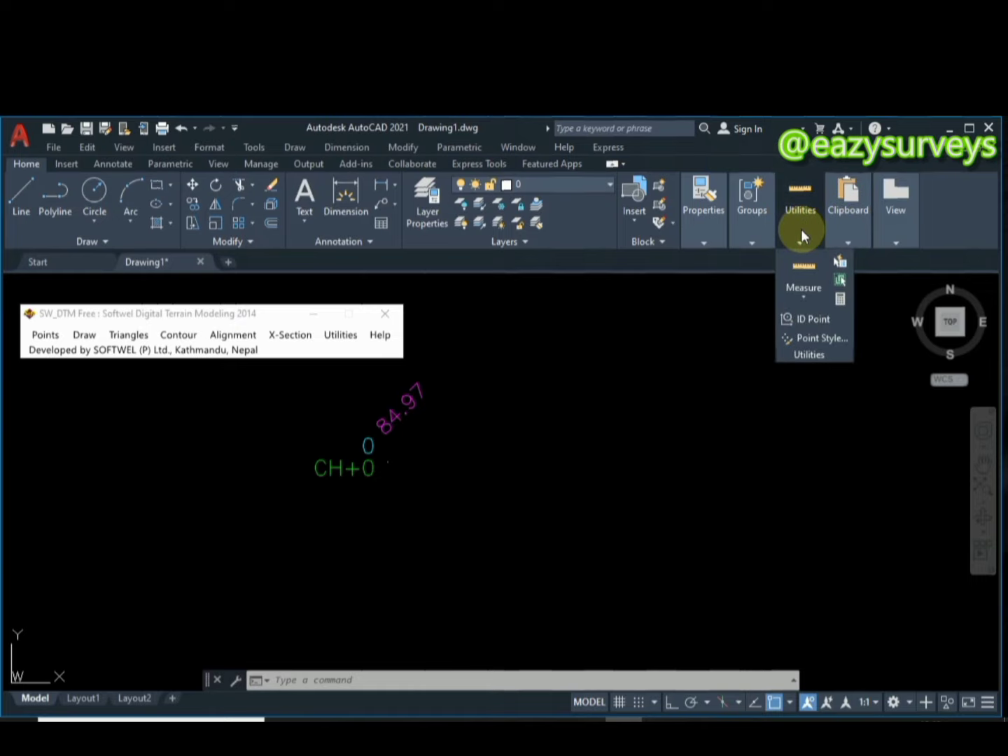
click(803, 339)
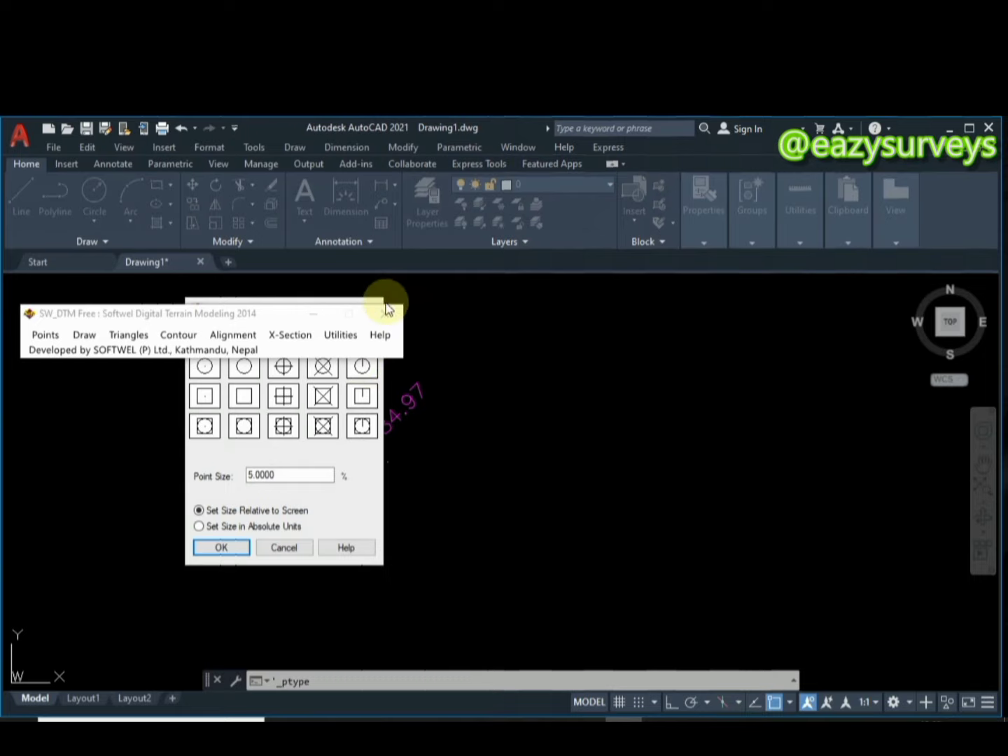
drag(302, 315, 660, 421)
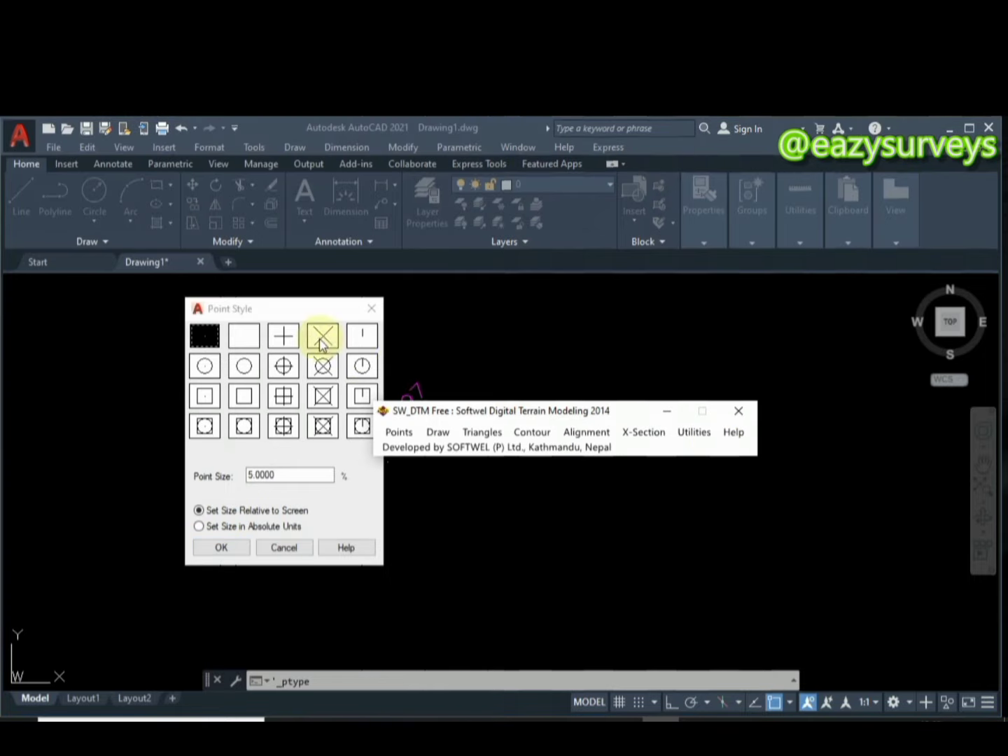
click(371, 308)
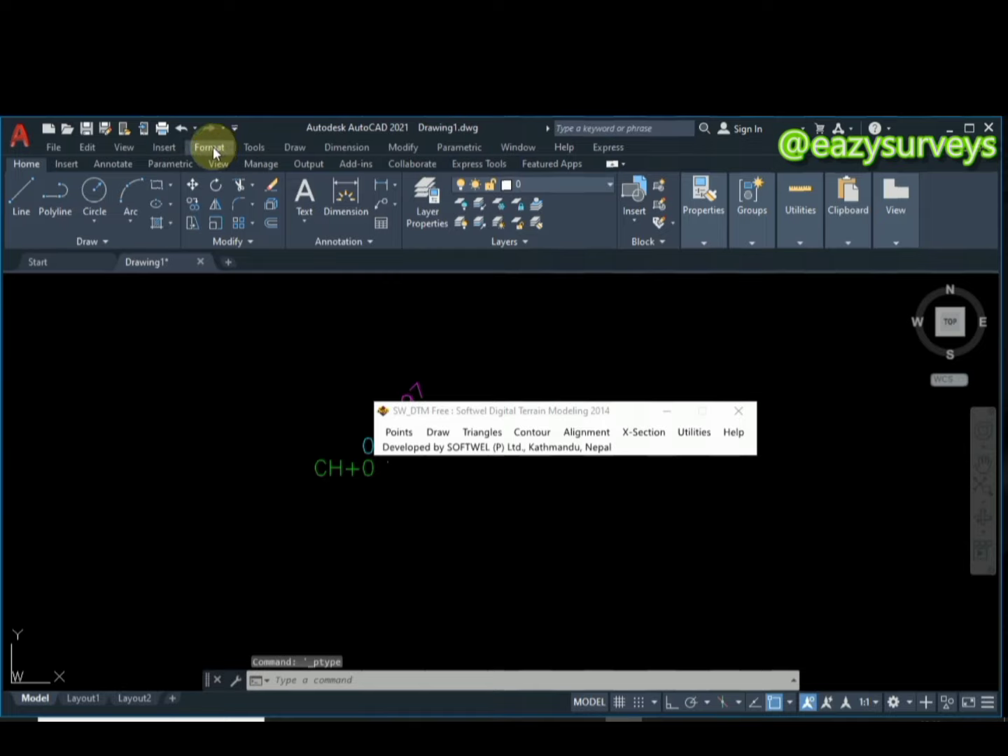
- Set the point style to the circle with an X, size 1 in absolute units, and move the SW_DTM window off the CH+0 point
click(213, 147)
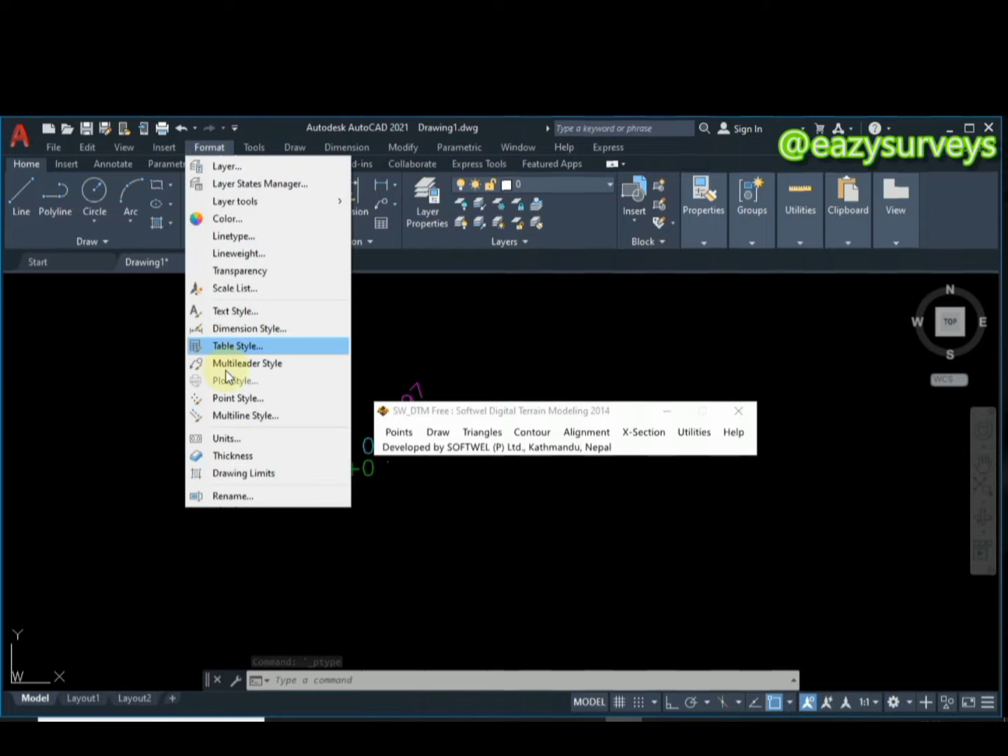
click(235, 399)
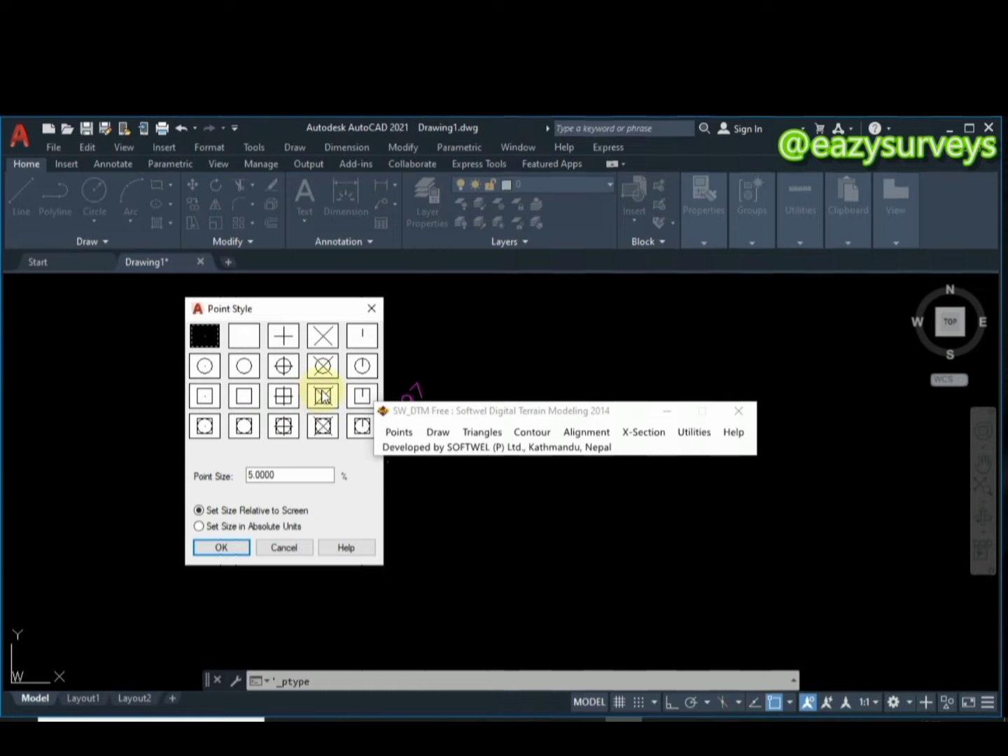
click(322, 405)
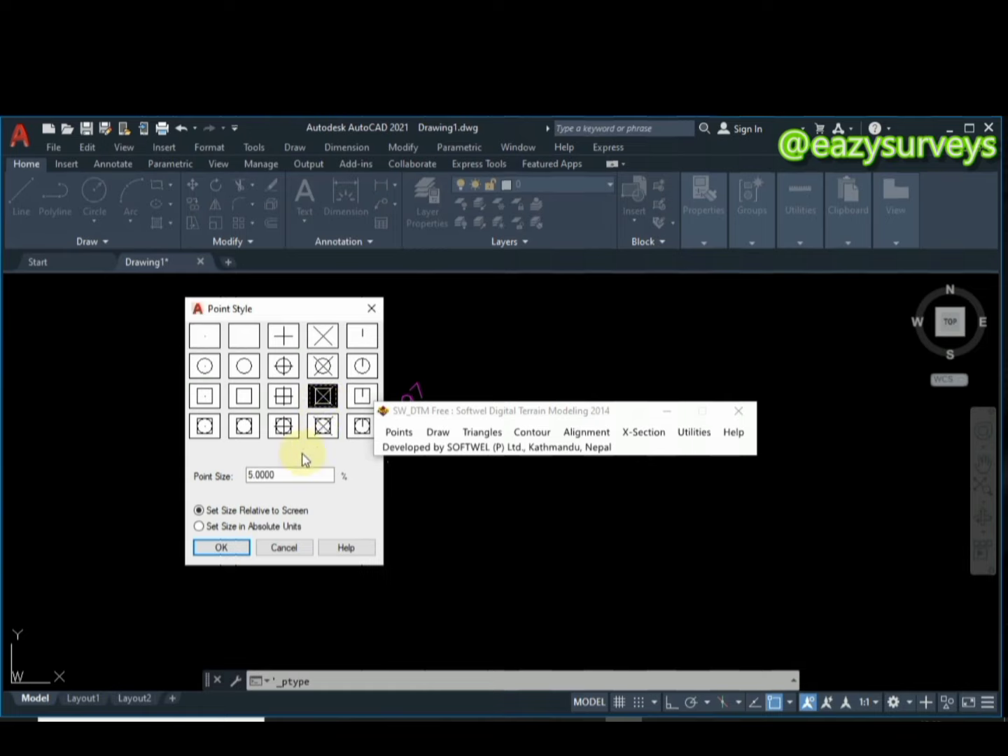
click(322, 366)
drag(288, 475, 238, 495)
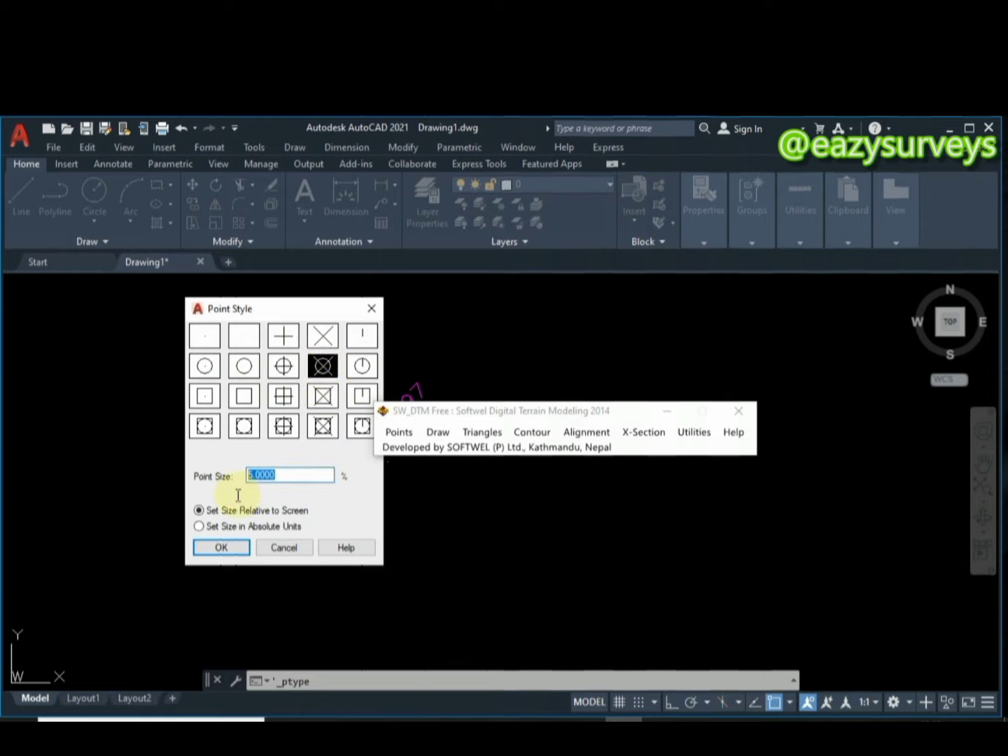
text(1)
click(201, 525)
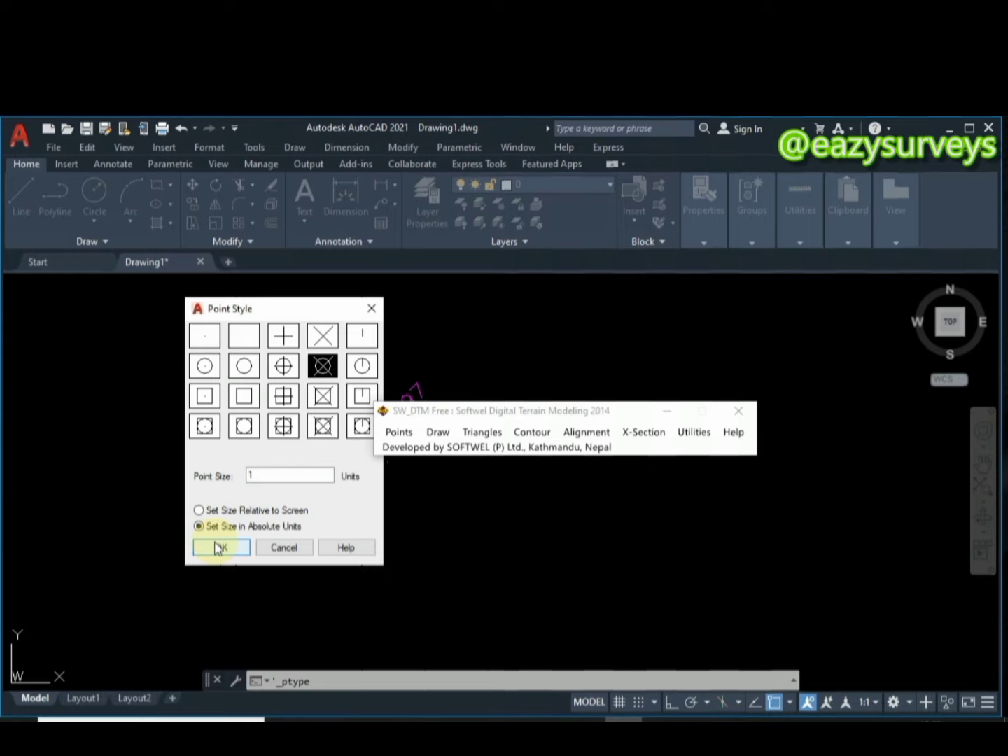
click(217, 547)
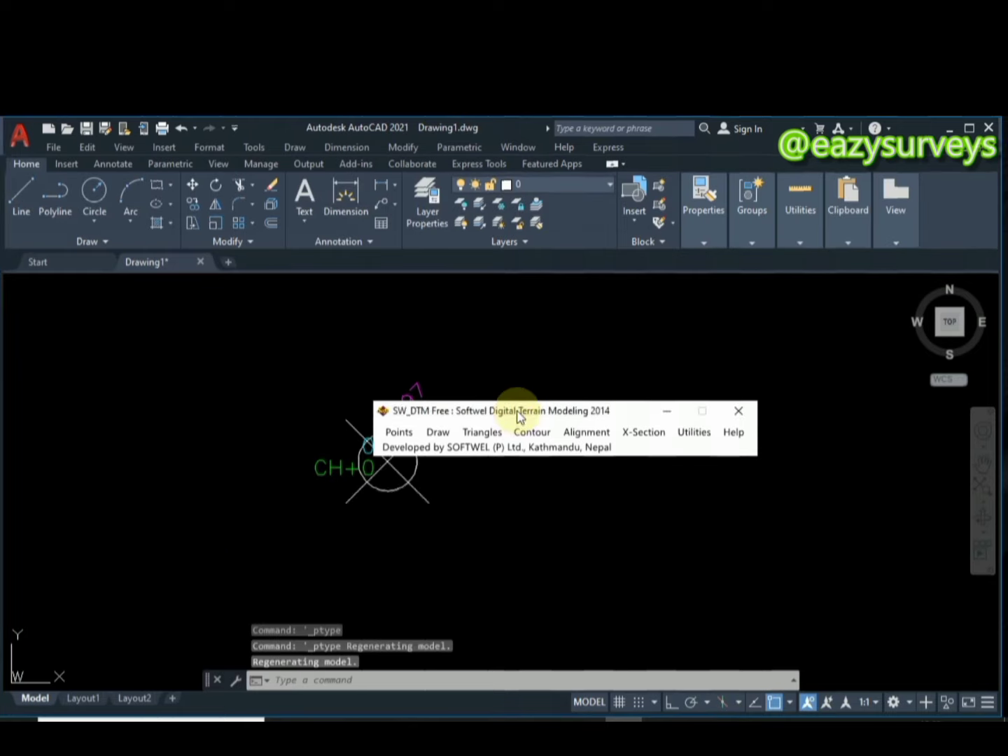
drag(518, 414, 225, 343)
- Examine the restyled points and labels close up, and inspect the full row of points along the road alignment
scroll(400, 493, down, 5)
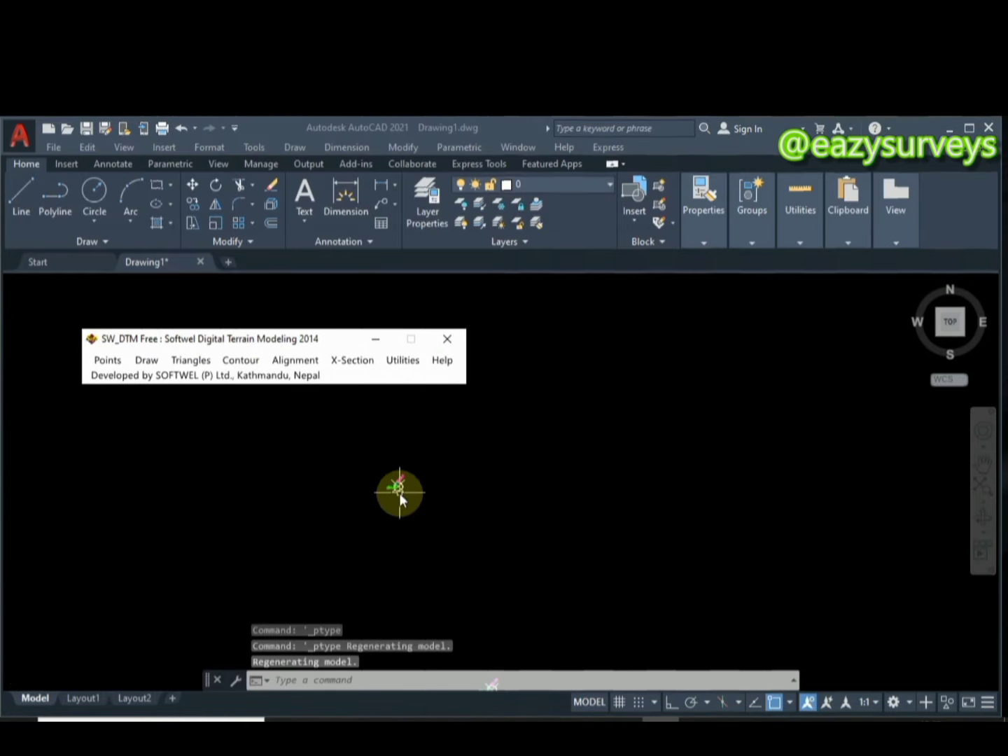
scroll(396, 503, up, 3)
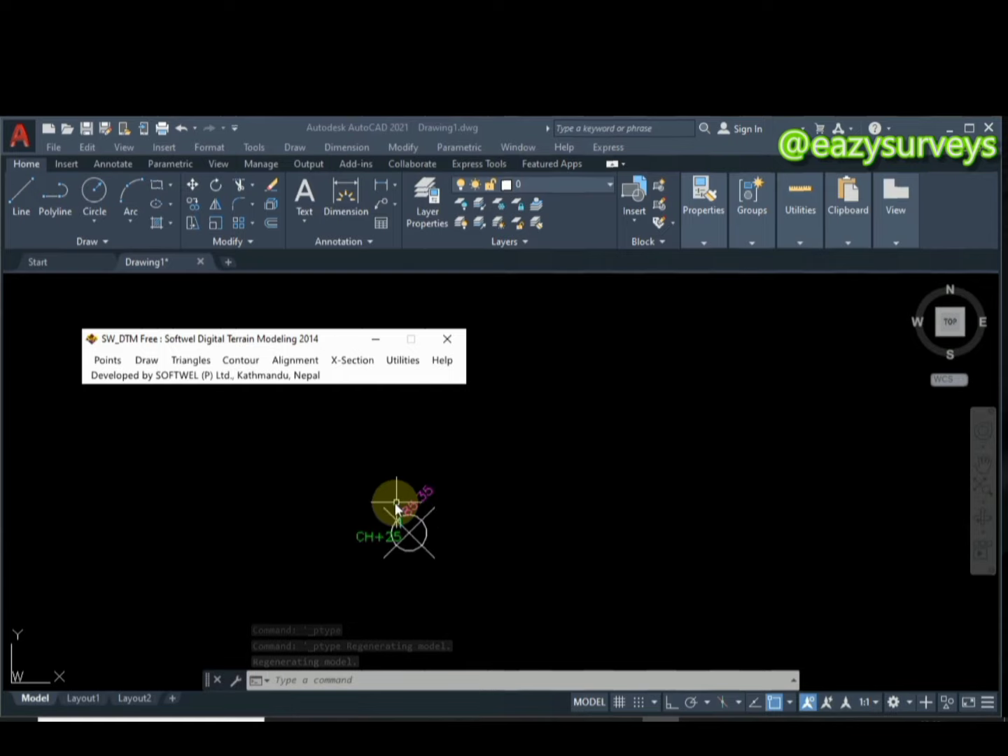
scroll(419, 504, down, 6)
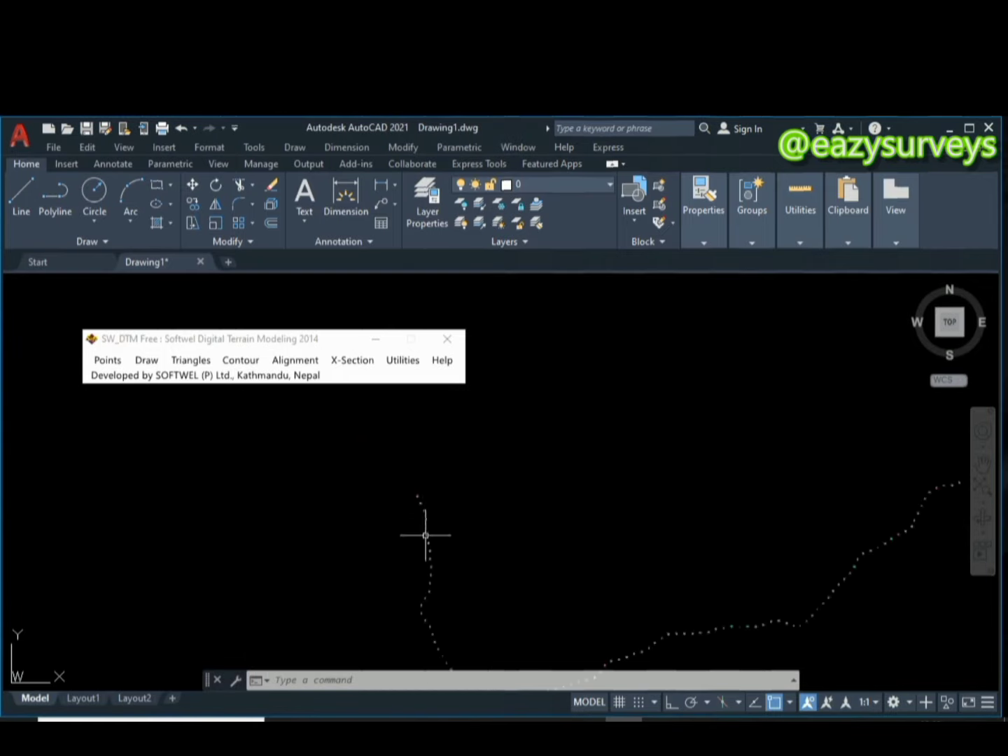
scroll(426, 528, up, 2)
mouse_move(415, 482)
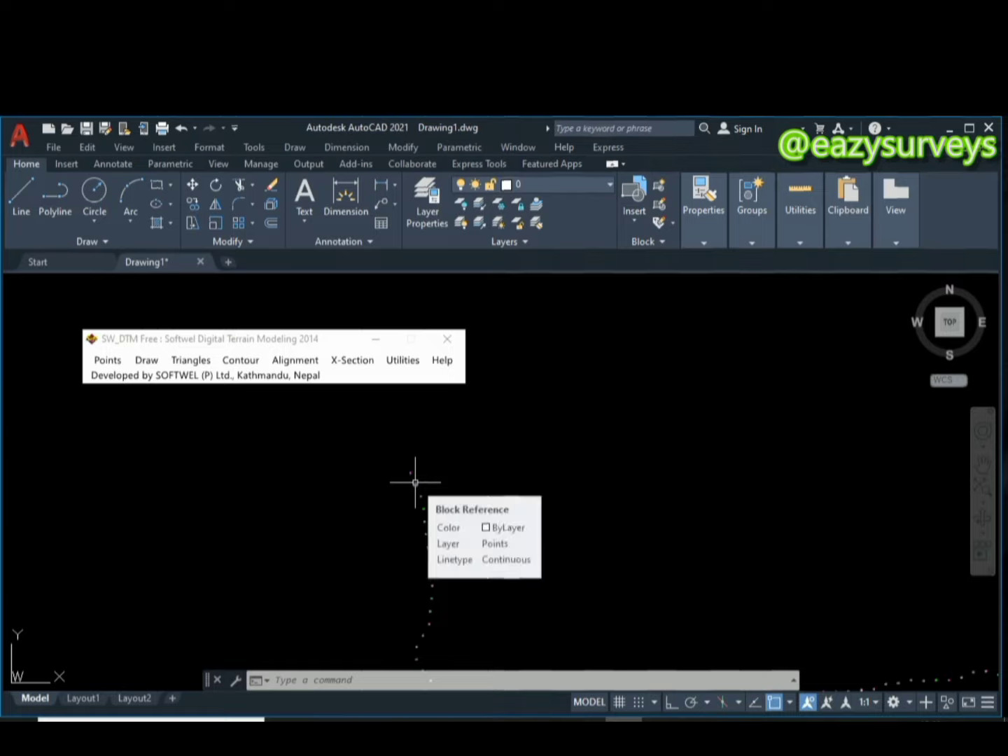
scroll(474, 458, down, 5)
middle_drag(474, 459, 497, 466)
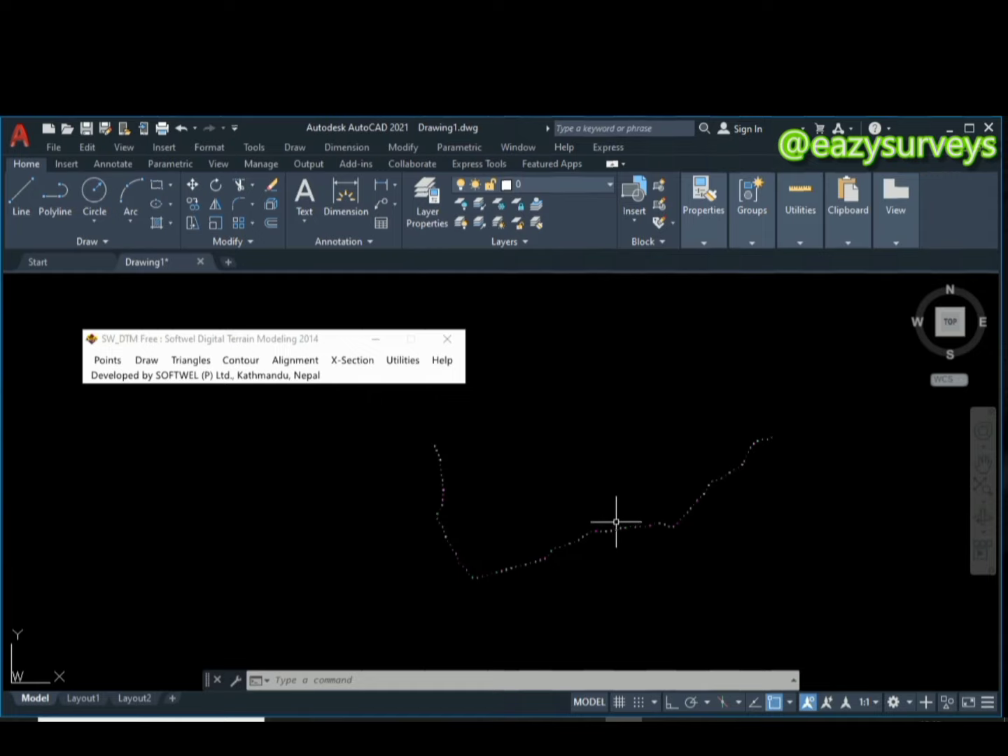
middle_drag(601, 511, 583, 487)
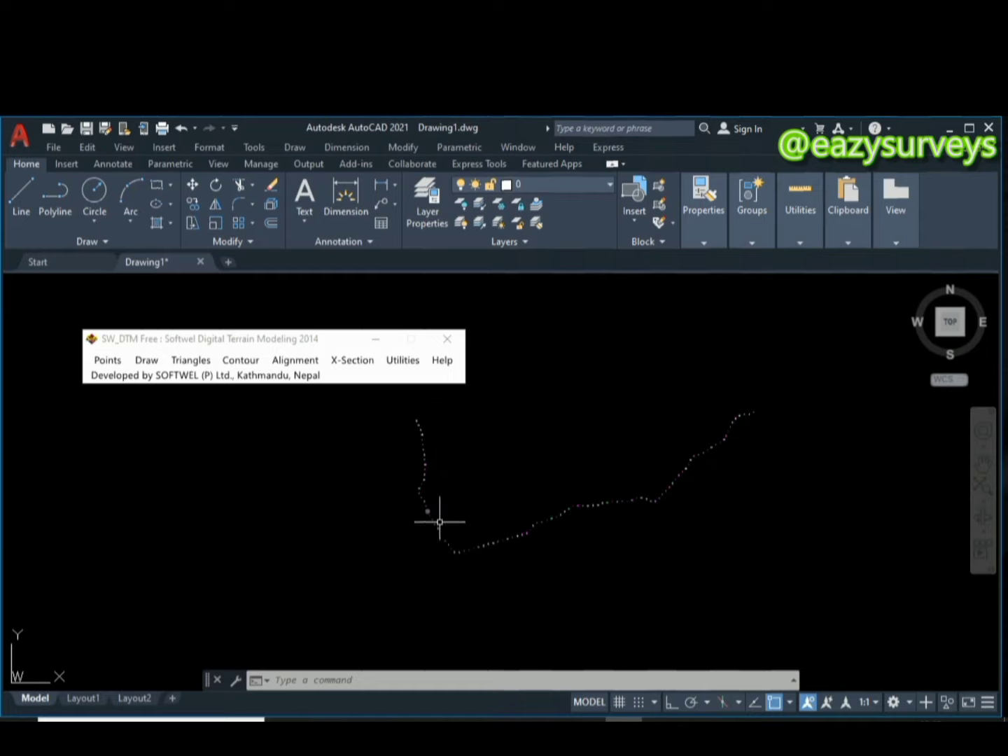
- Process the imported points in SW_DTM using All Points and Features with the Features layer selected
click(108, 362)
click(111, 362)
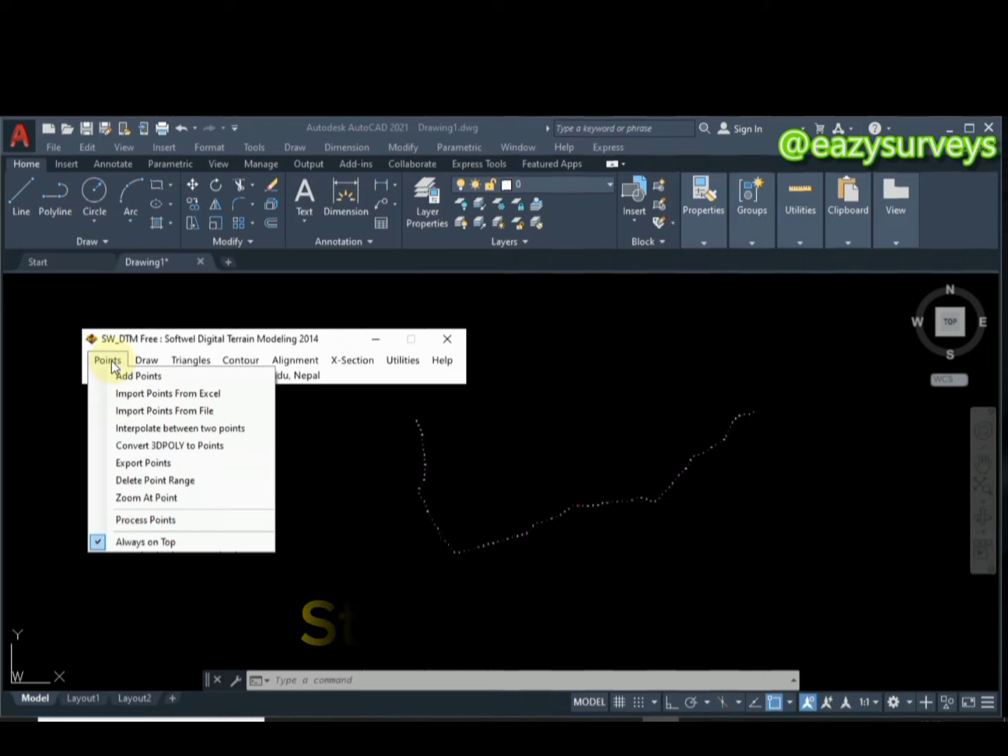
click(162, 522)
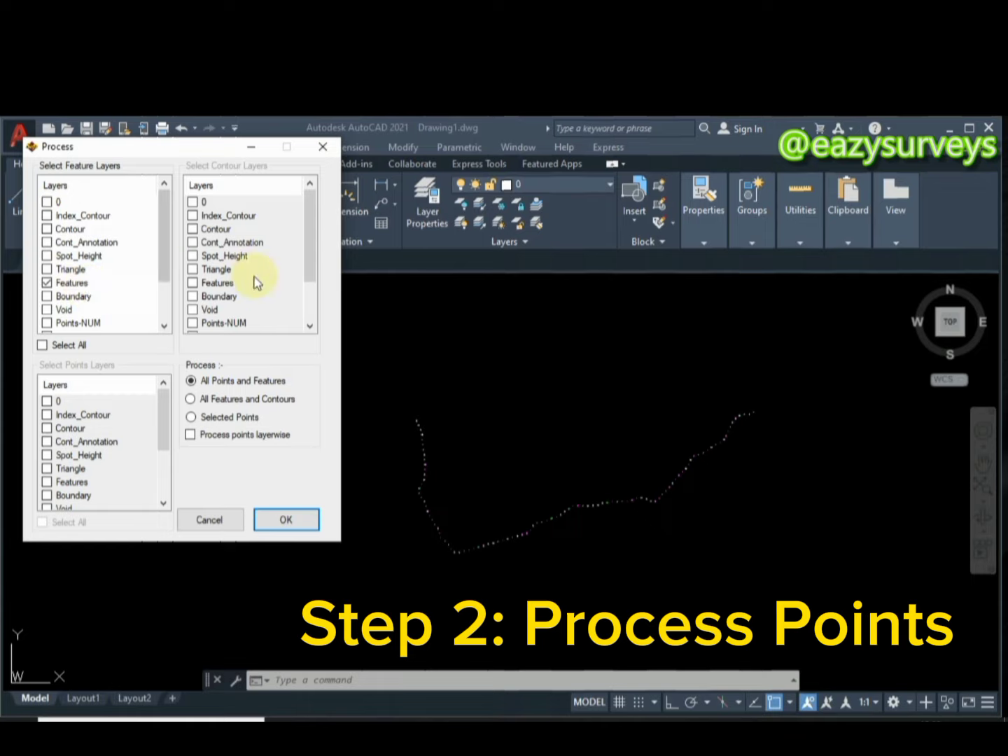
click(283, 521)
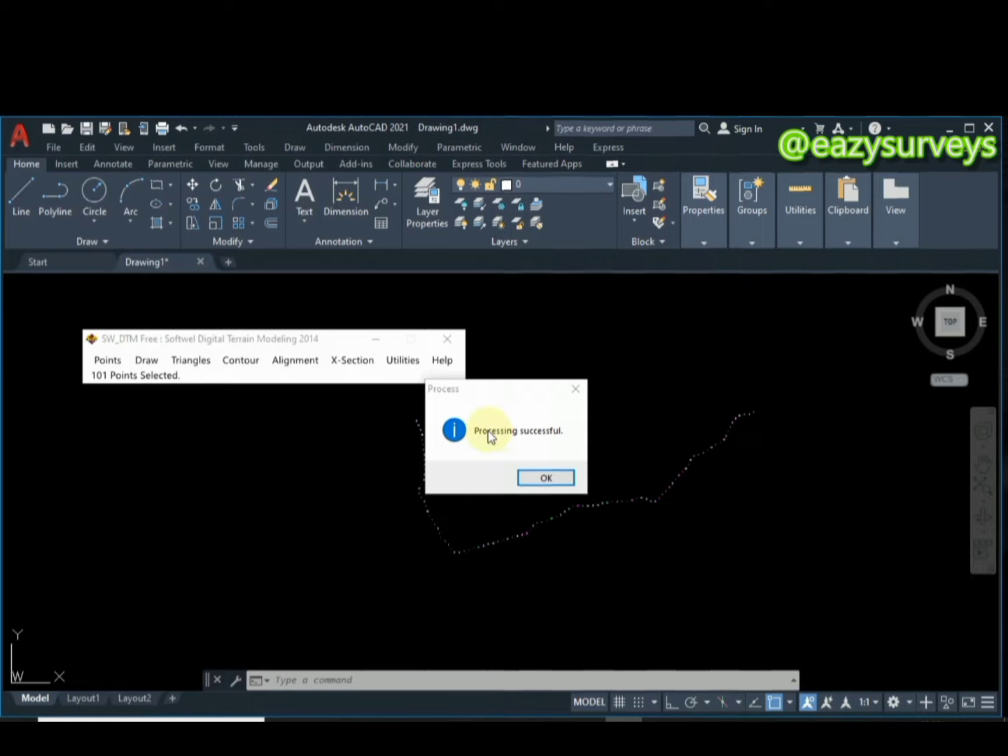
click(546, 478)
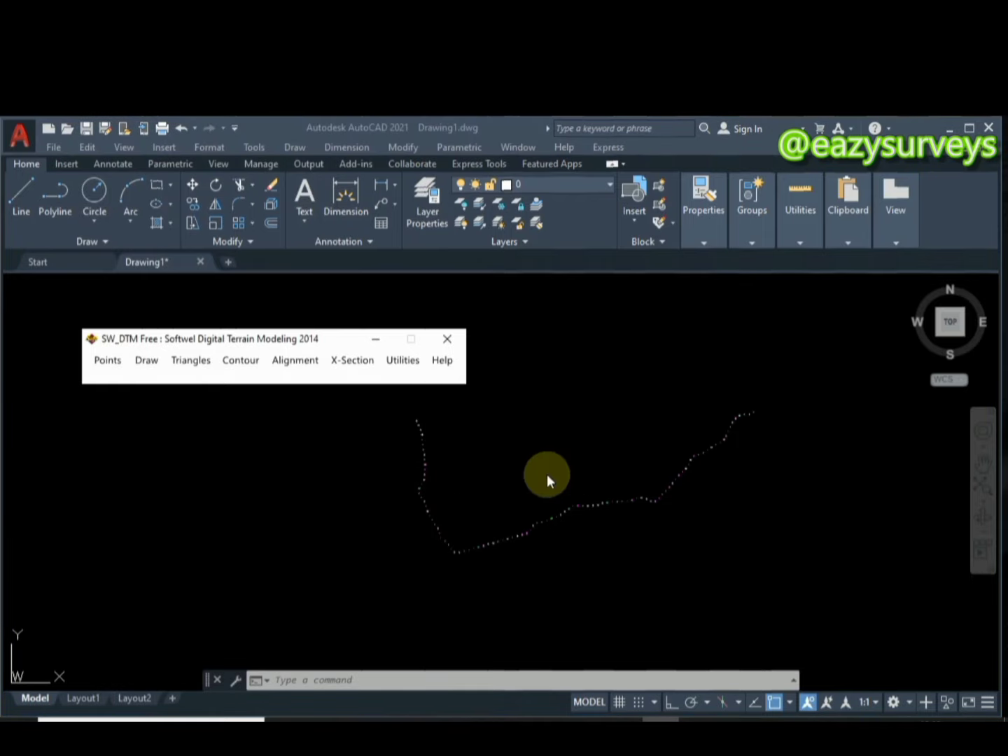
click(495, 516)
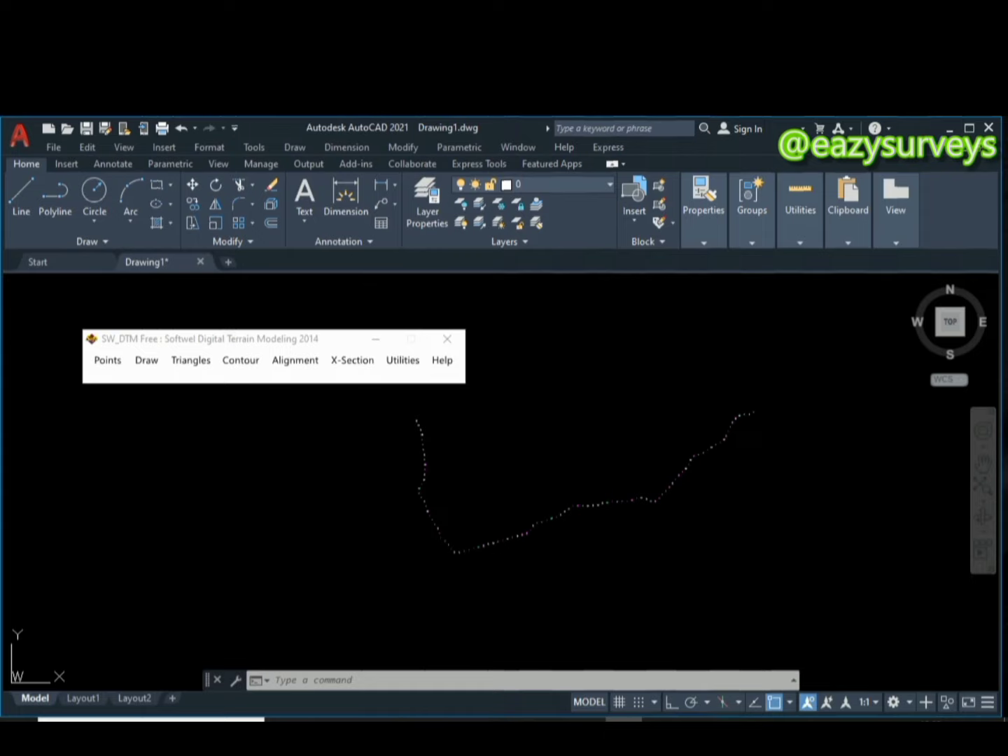
- Start an SW_DTM boundary with object snap off and place its first three vertices around the northwestern end of the point row
click(148, 364)
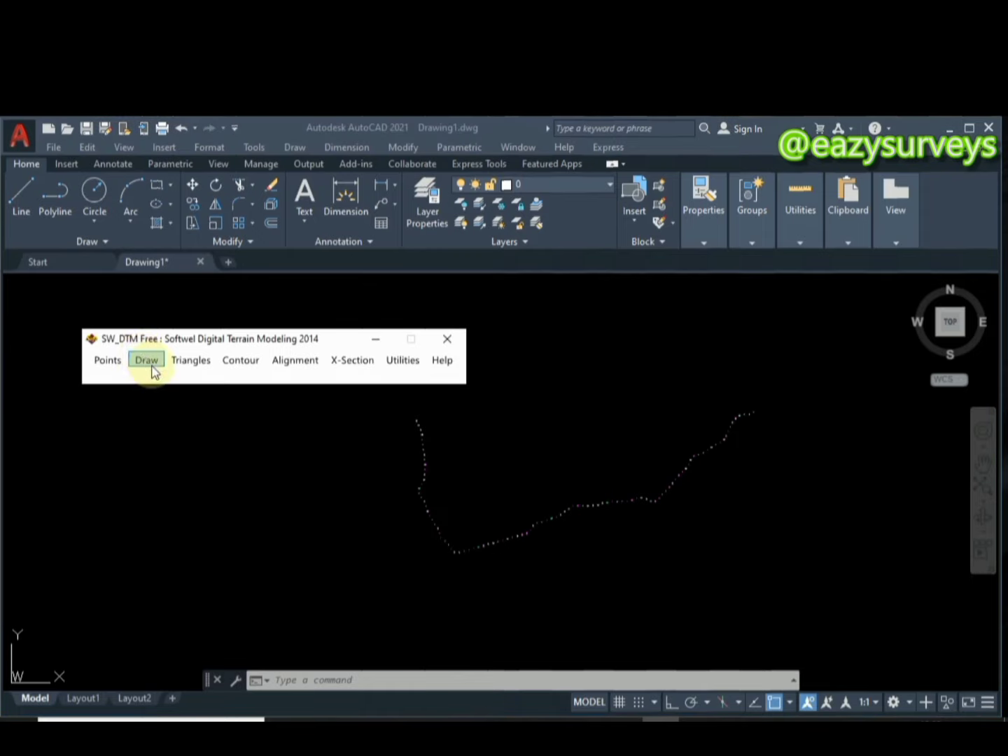
click(147, 360)
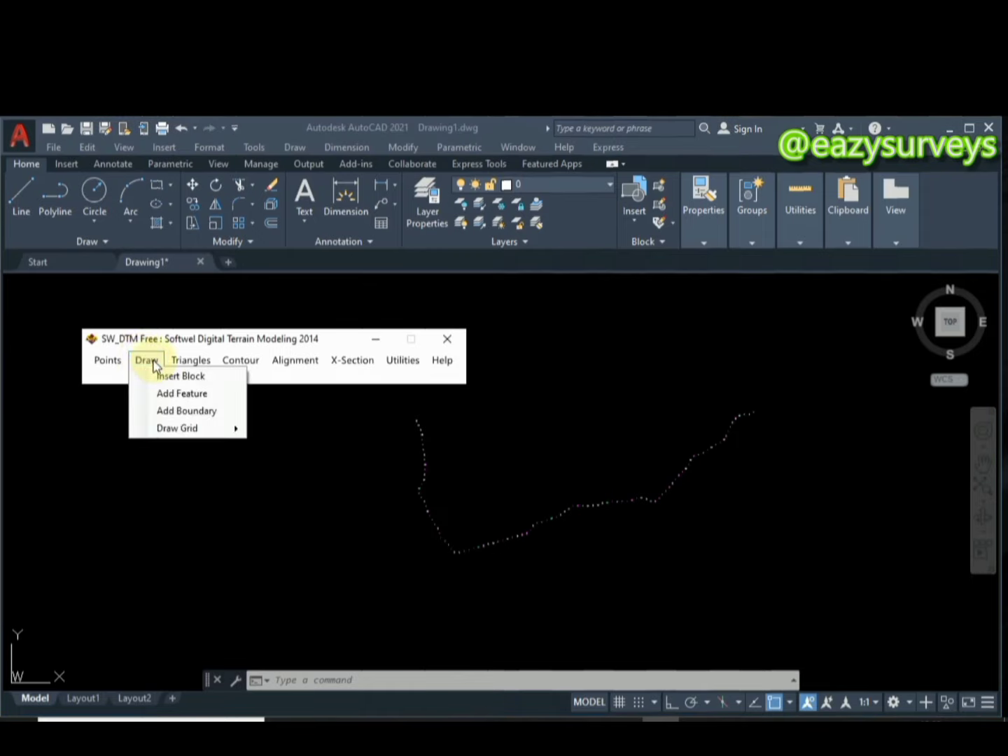
click(186, 410)
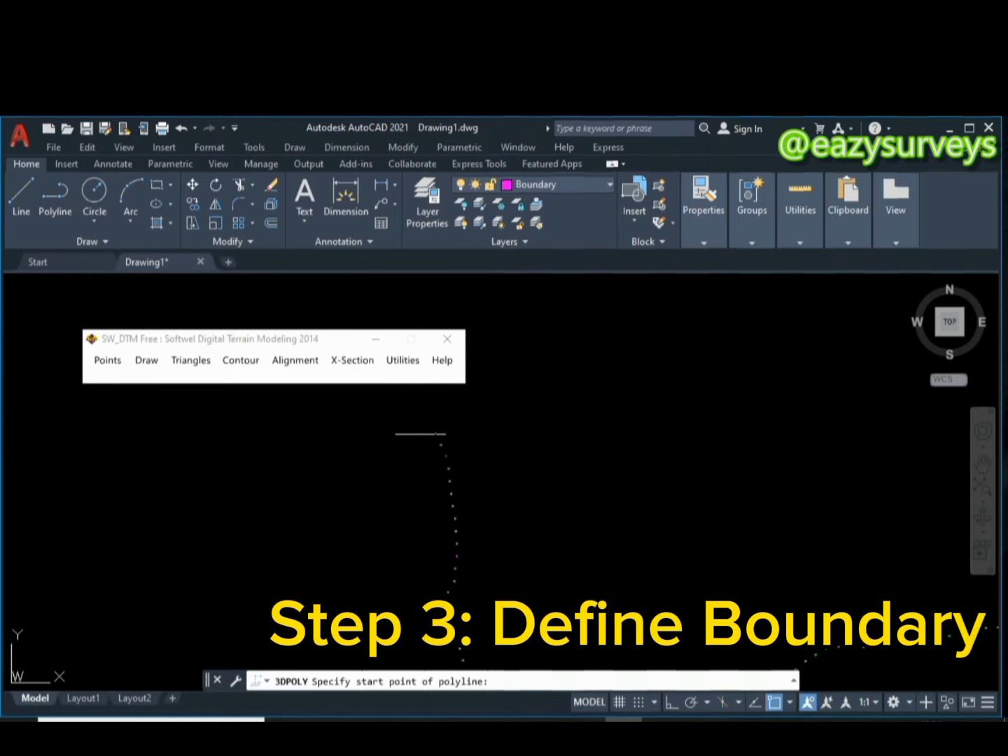
scroll(420, 434, down, 3)
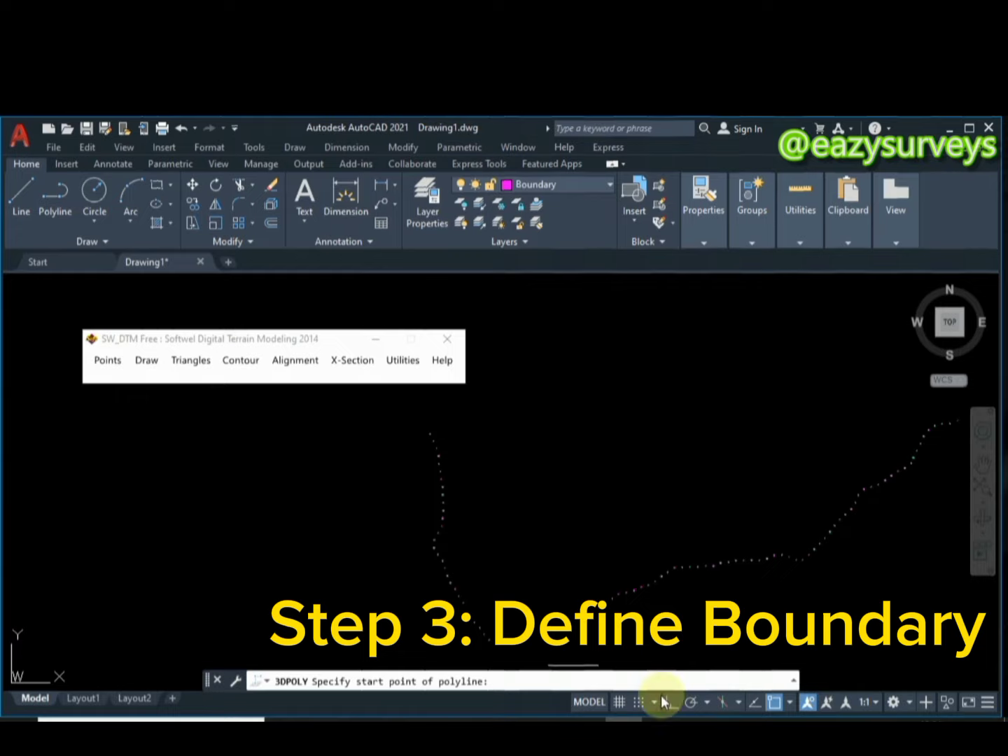
click(771, 702)
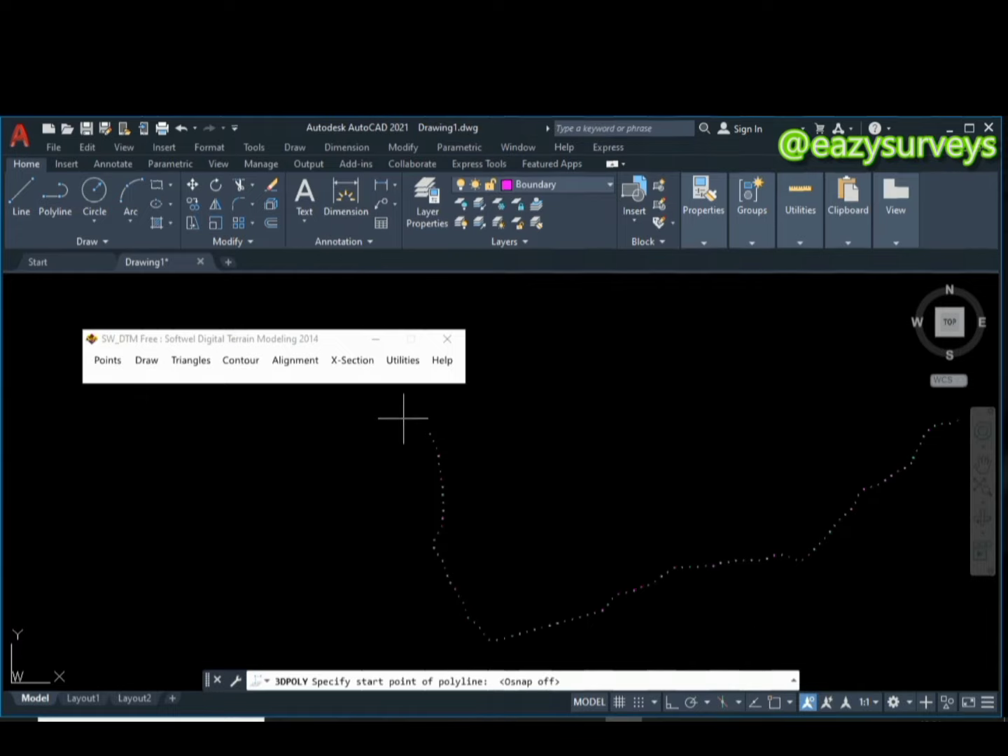
scroll(401, 419, up, 3)
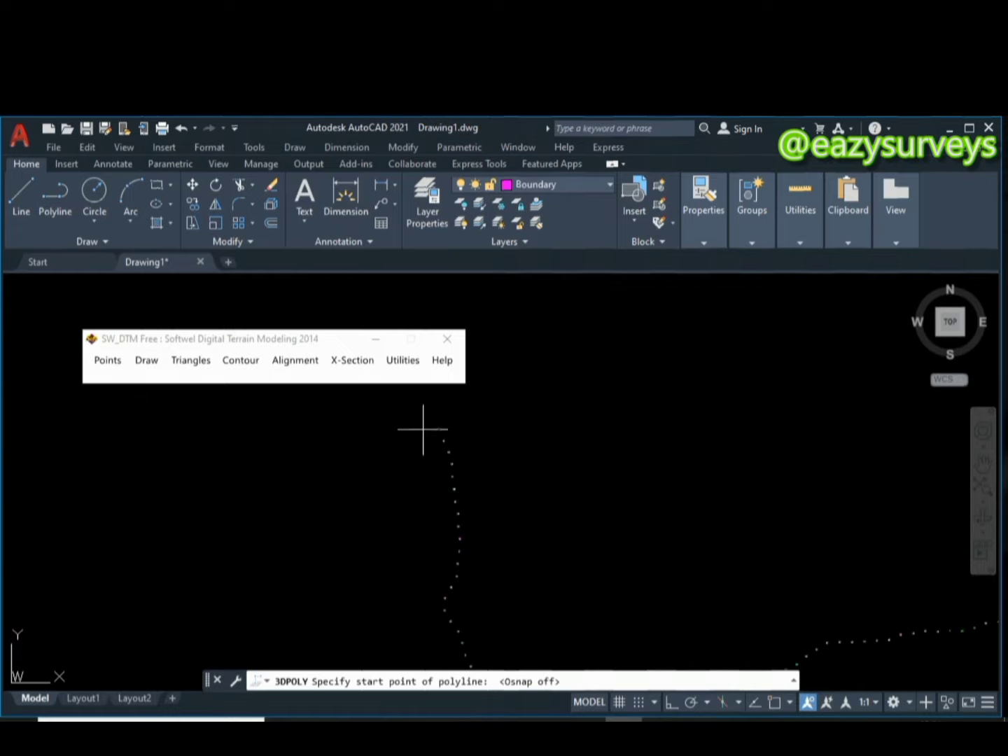
click(422, 430)
click(445, 422)
click(466, 483)
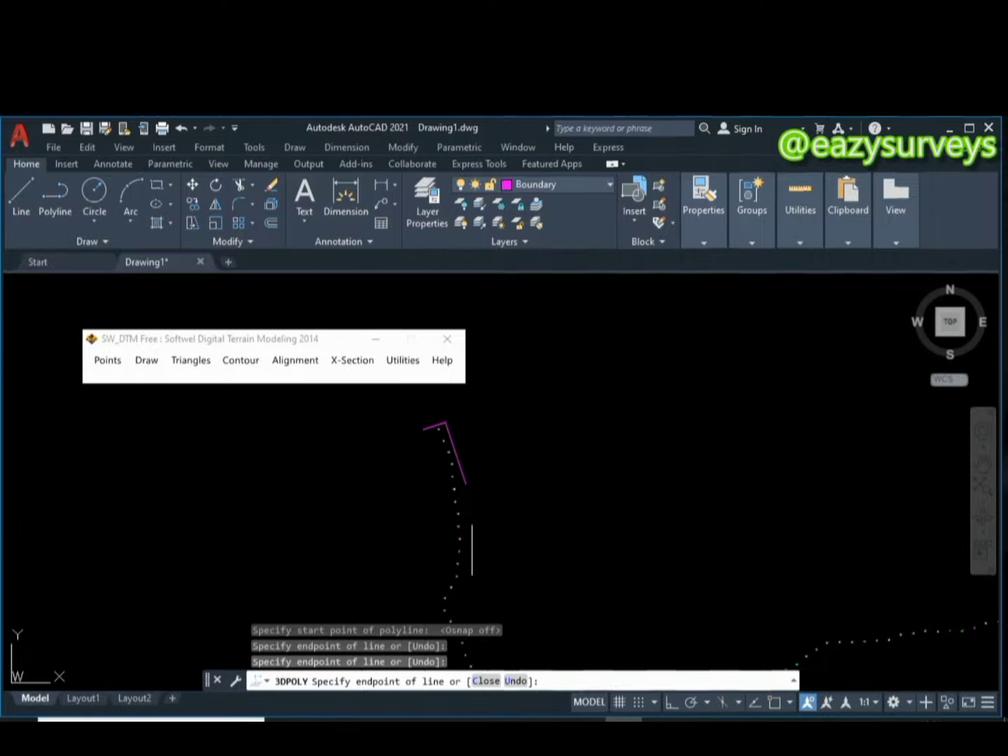
- Continue the boundary southward along the eastern side of the point row's northwestern leg to the southern bend
middle_drag(473, 539, 481, 491)
click(473, 522)
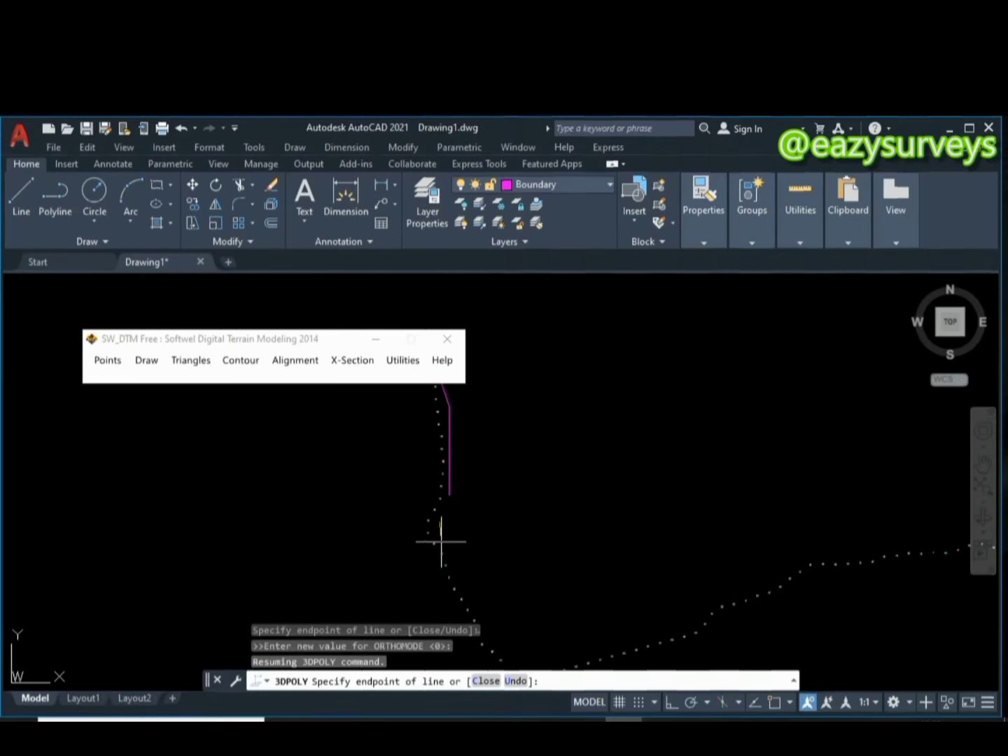
click(461, 548)
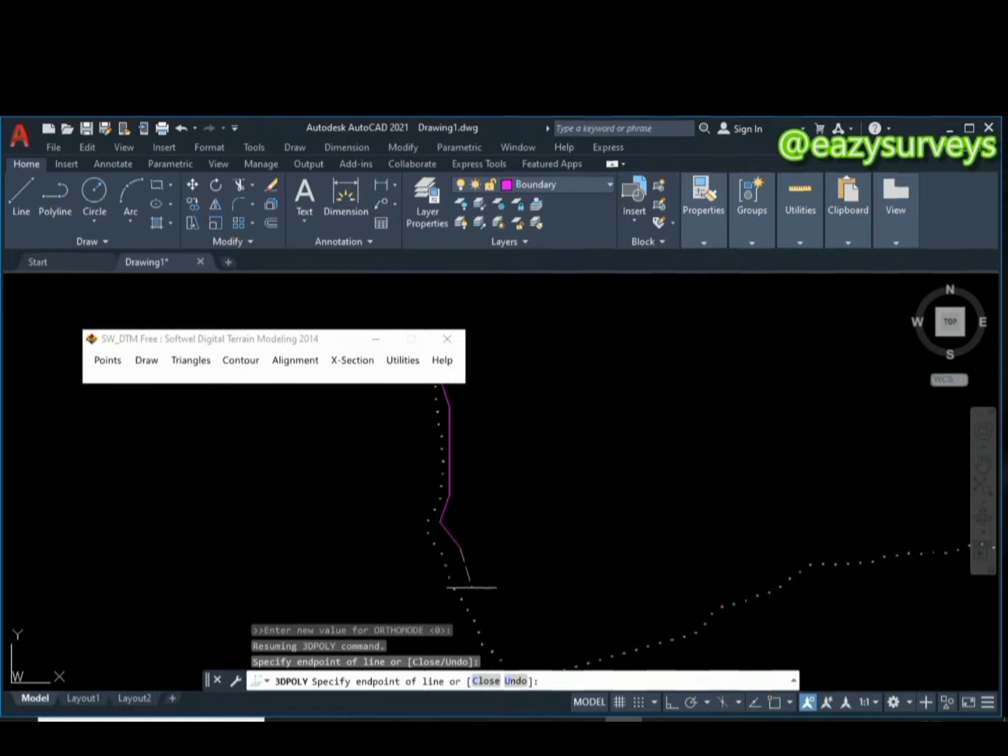
click(471, 598)
middle_drag(497, 609, 462, 563)
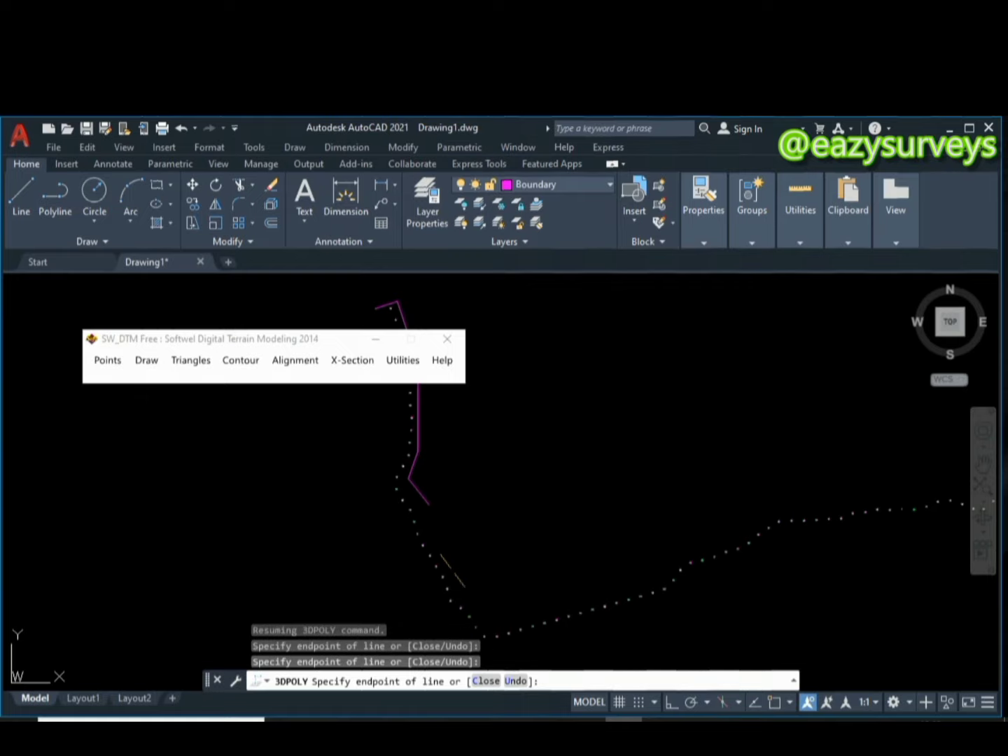
click(485, 621)
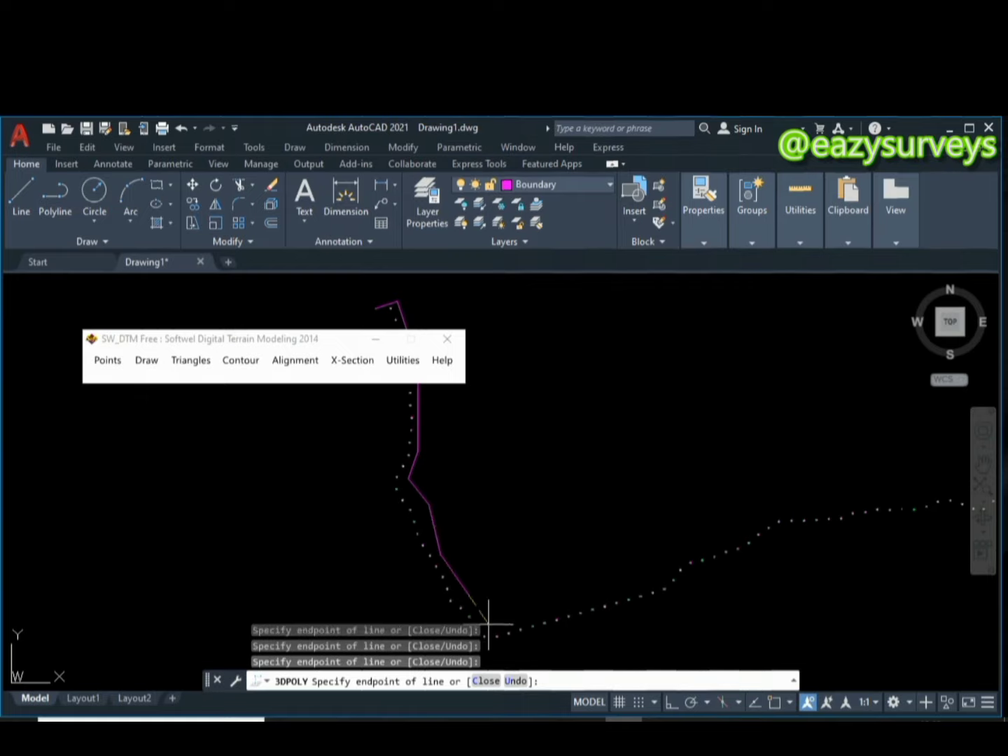
middle_drag(484, 622, 498, 577)
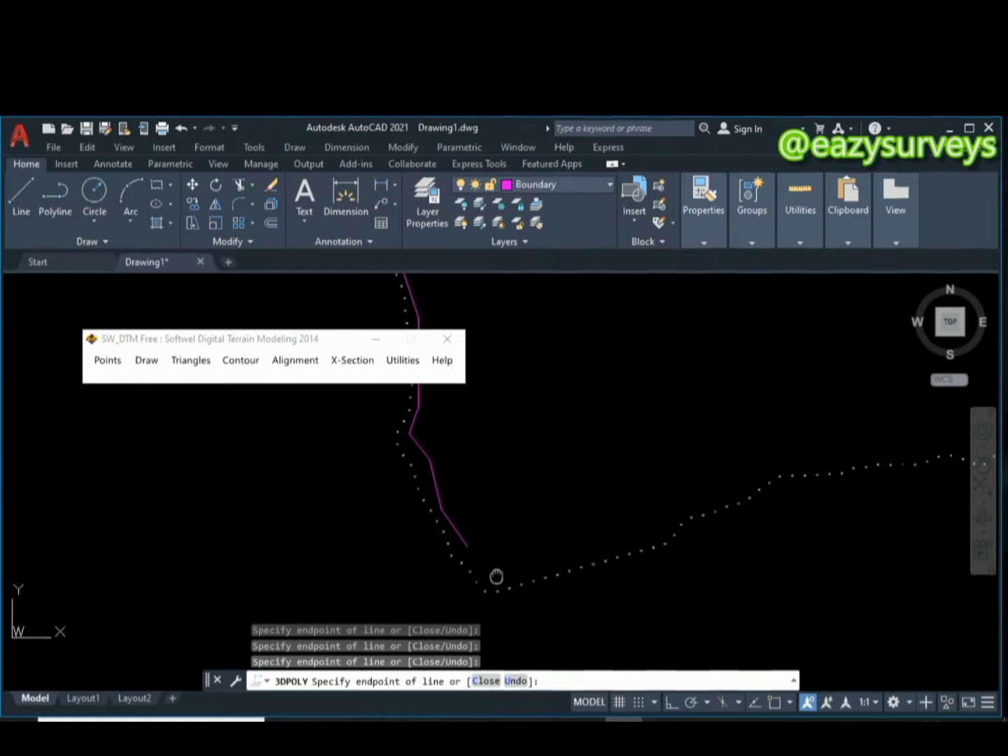
- Extend the boundary eastward from the southern bend along the northern side of the points, through the middle of the road
click(645, 539)
click(677, 512)
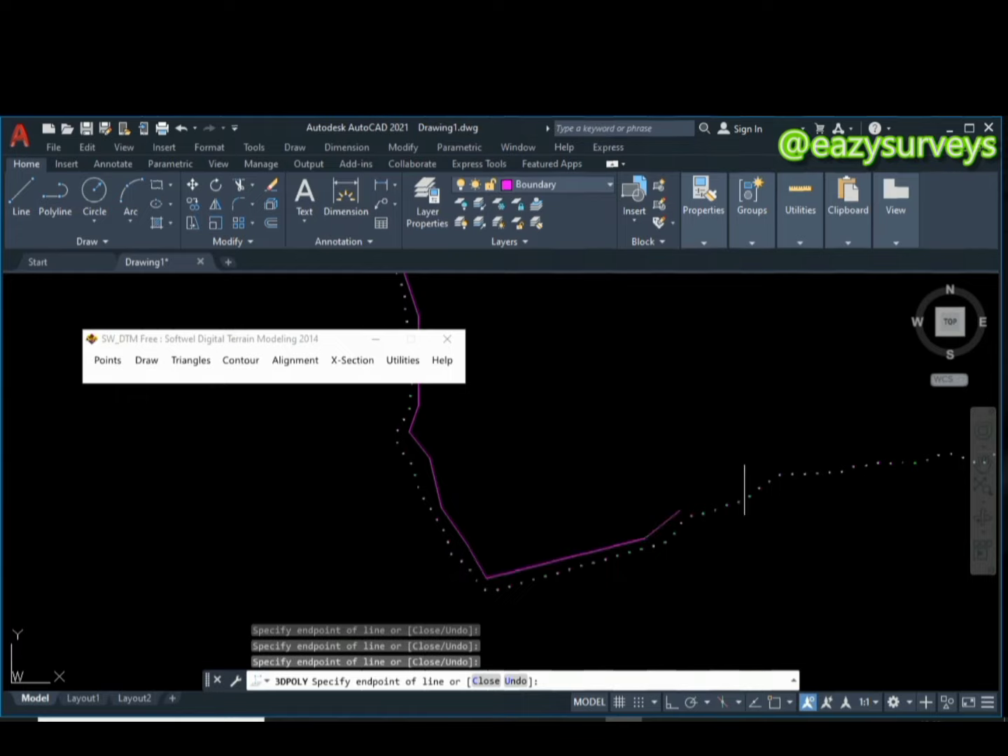
mouse_move(756, 476)
middle_down()
mouse_move(687, 540)
mouse_move(545, 537)
middle_up()
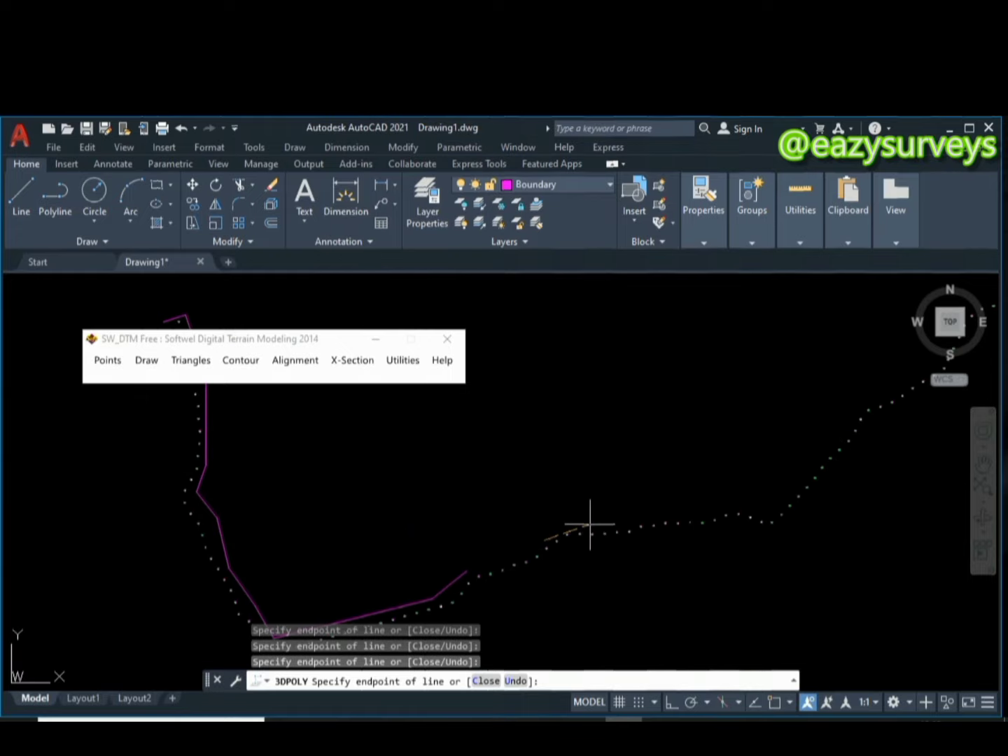
click(544, 540)
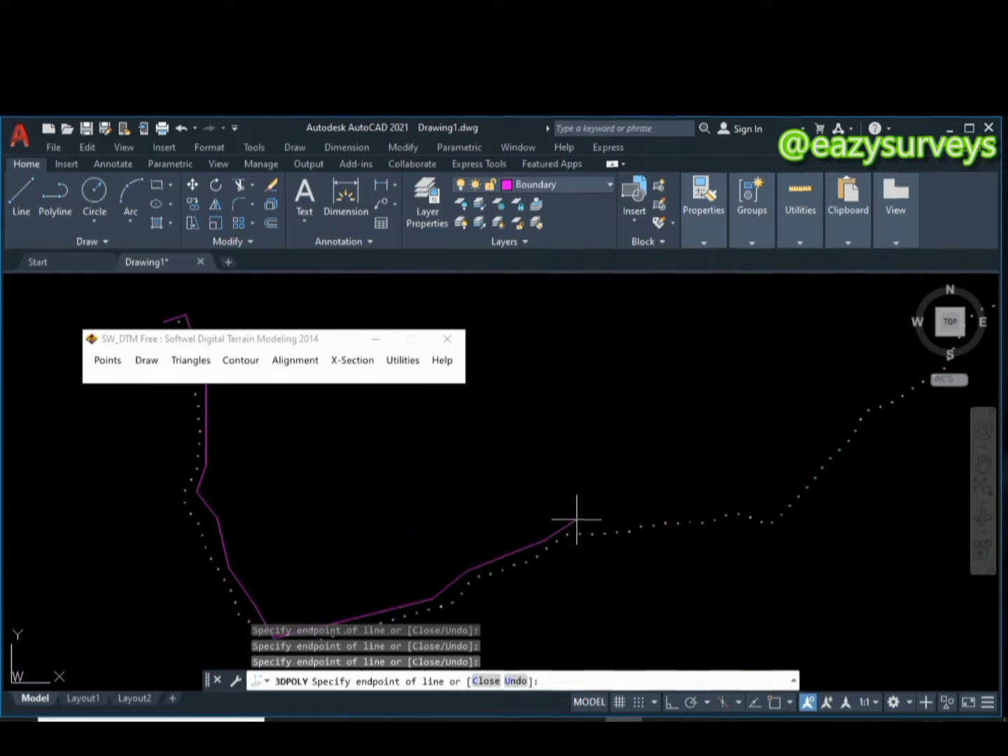
click(734, 505)
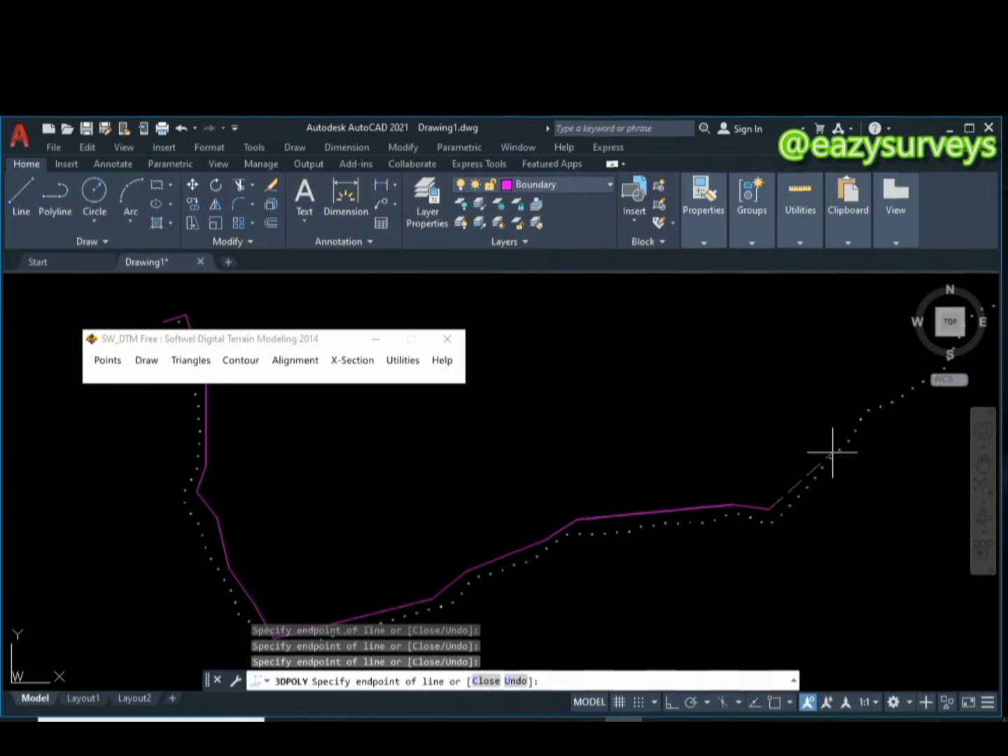
mouse_move(837, 433)
middle_down()
mouse_move(451, 621)
mouse_move(515, 494)
middle_up()
- Carry the boundary up the northwestern side of the rising stretch to just beyond the last point at the northeastern end
click(516, 495)
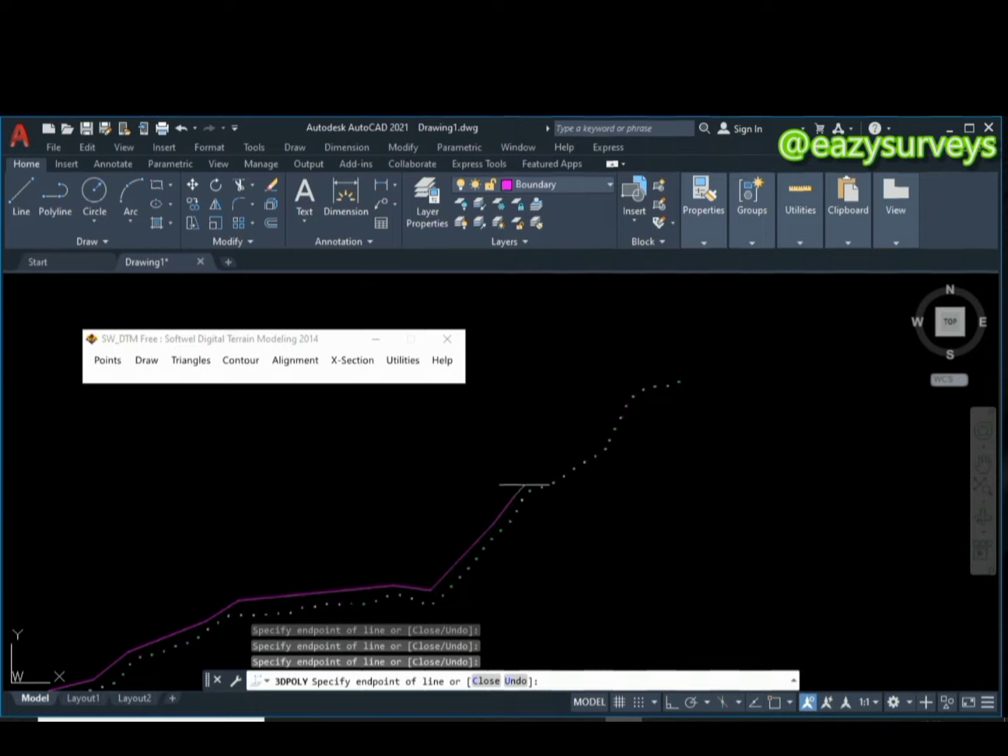
click(542, 471)
click(594, 446)
click(604, 422)
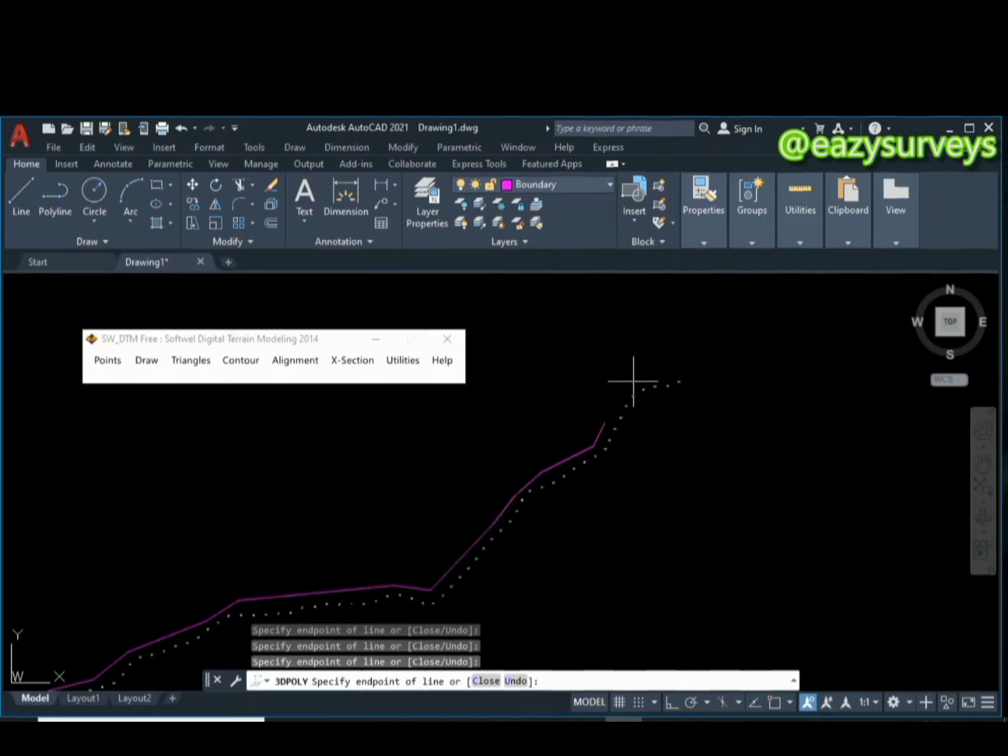
click(683, 375)
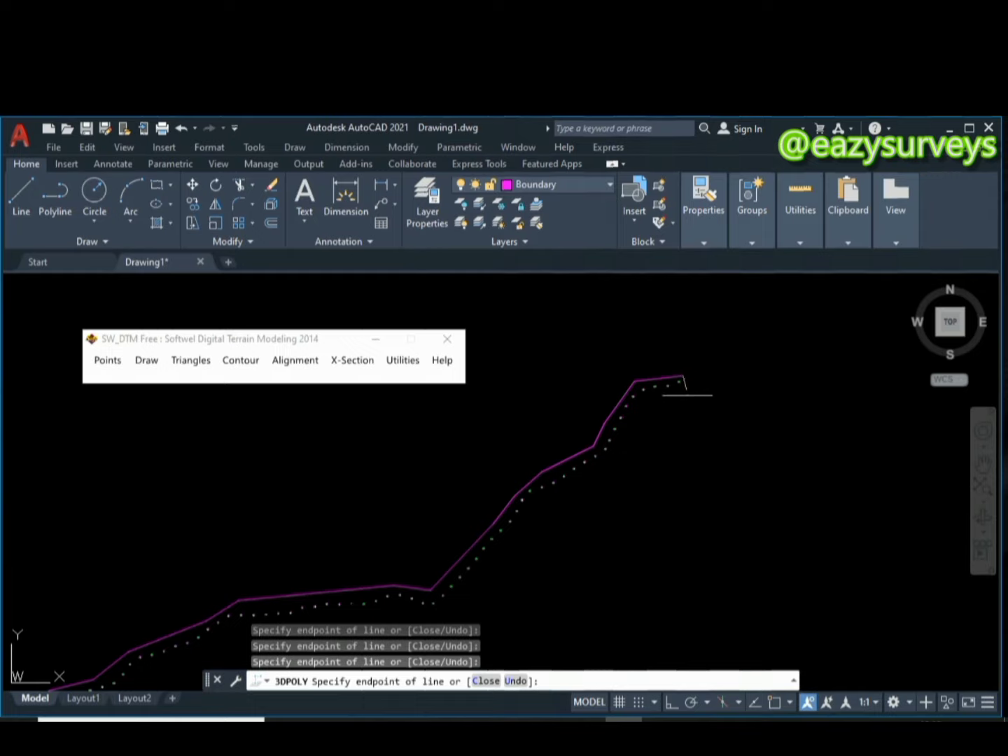
- Turn the boundary around the northeastern end and trace it back along the southern side of the points to mid-road
click(640, 404)
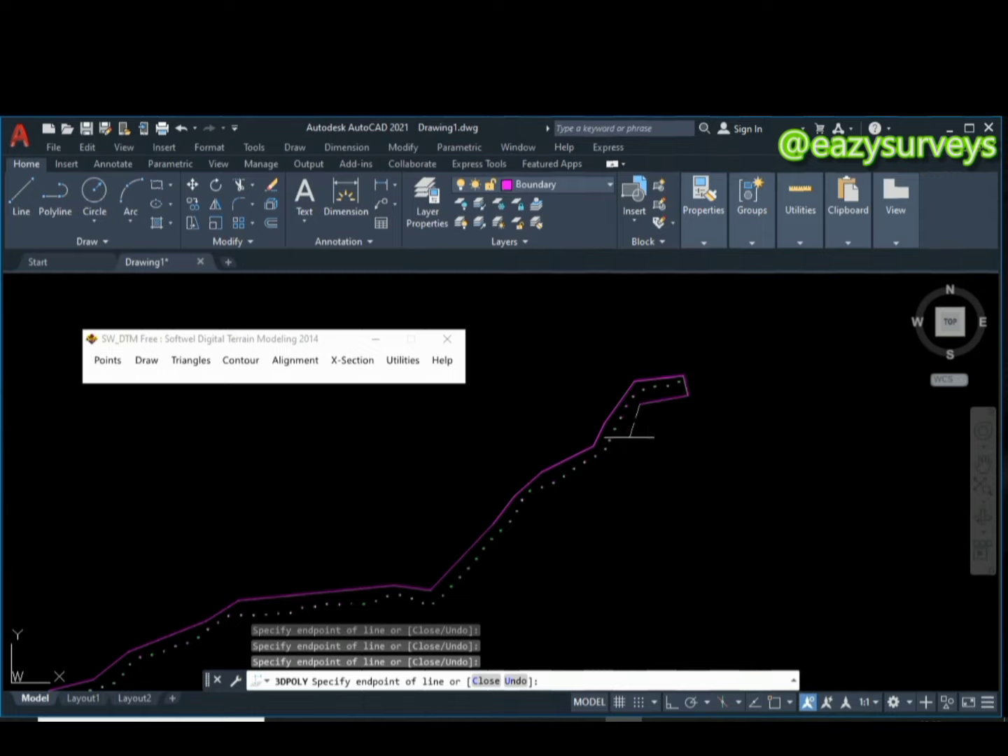
click(618, 451)
click(547, 493)
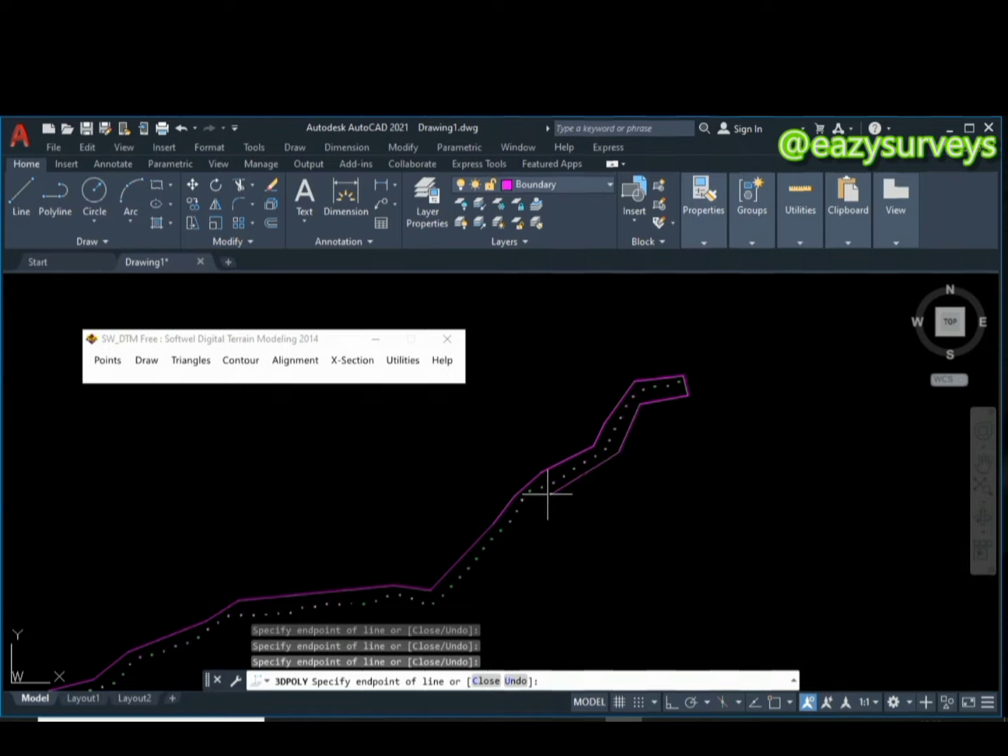
mouse_move(515, 533)
middle_down()
mouse_move(565, 483)
mouse_move(698, 460)
middle_up()
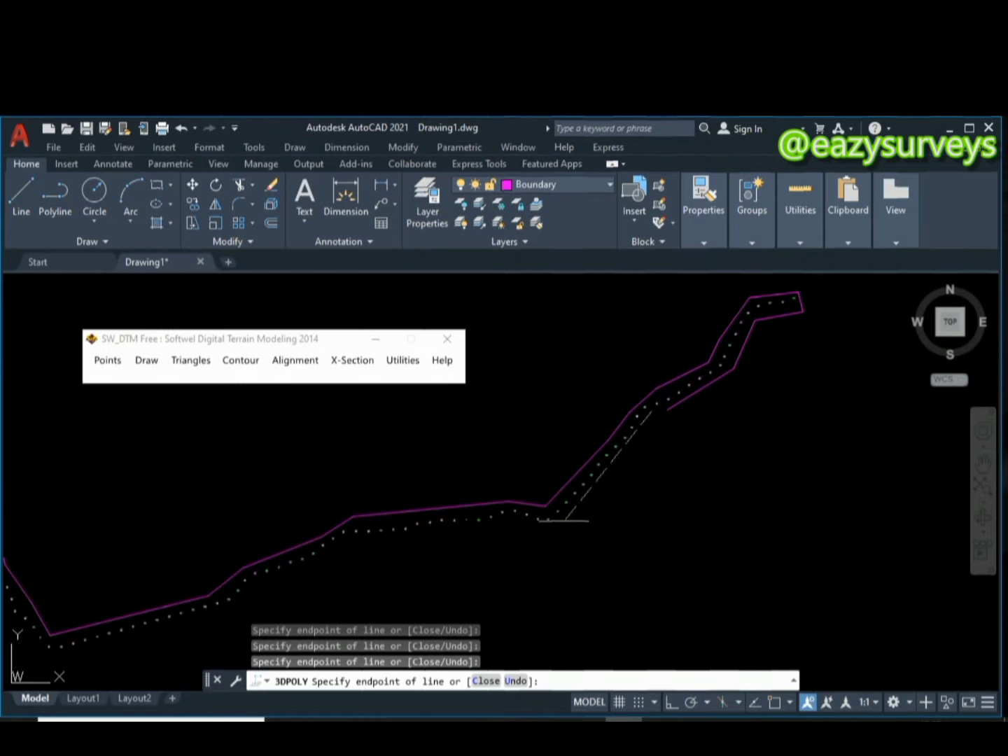
click(553, 528)
click(515, 520)
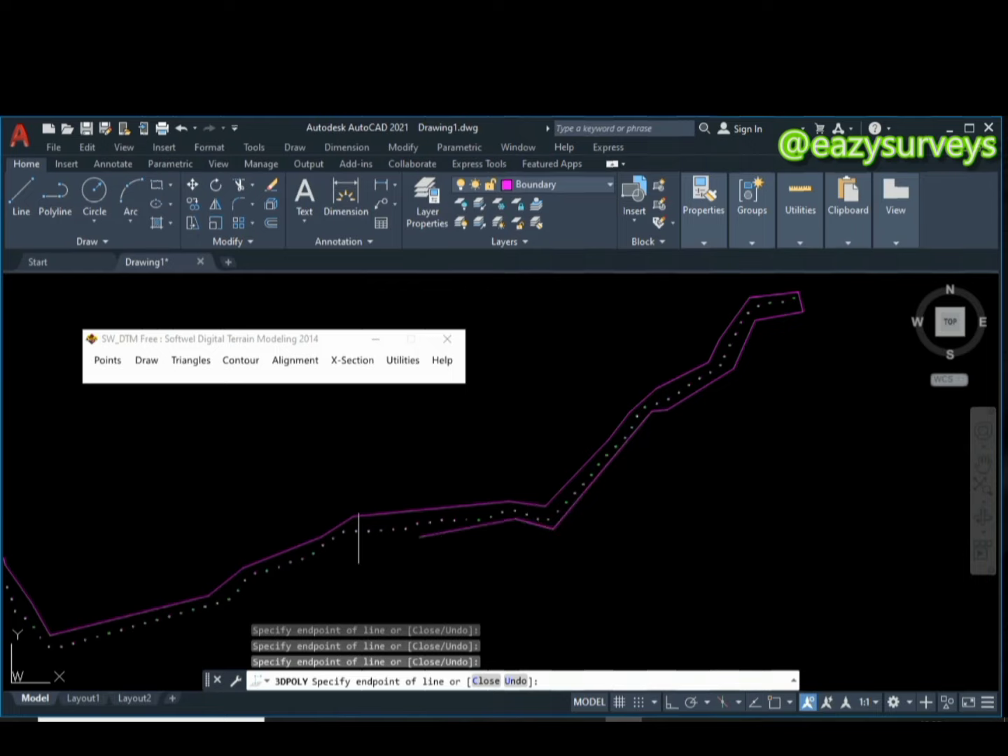
click(357, 539)
- Continue the boundary southwestward beneath the remaining points to the outside of the southern bend
middle_drag(349, 555, 603, 490)
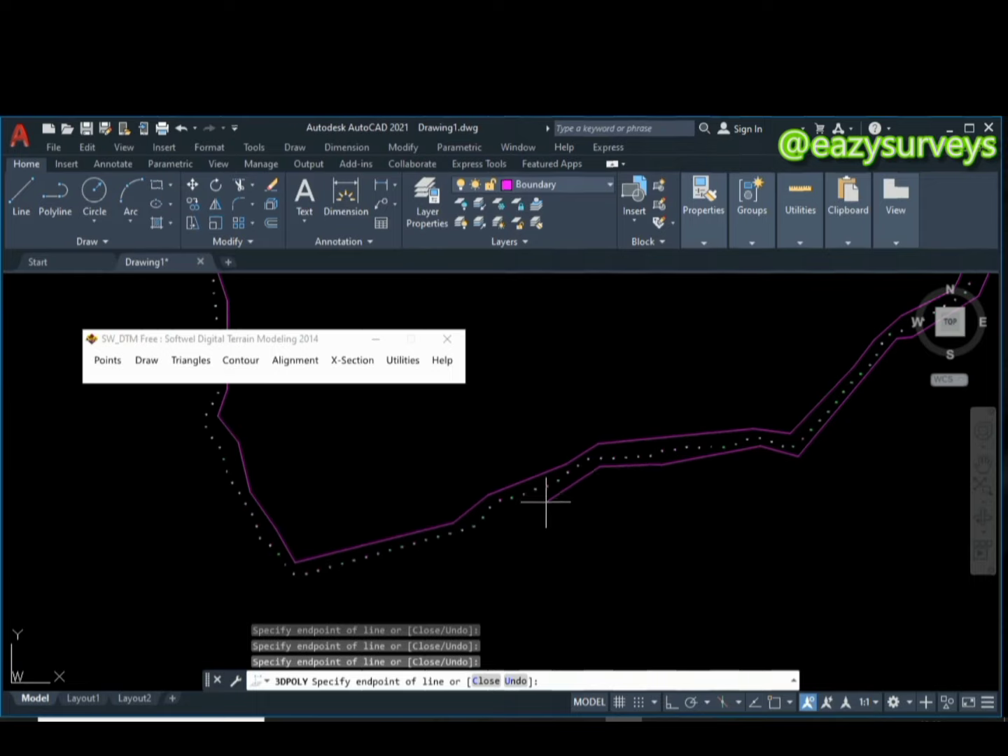
click(507, 504)
middle_drag(456, 545, 533, 565)
scroll(533, 564, down, 2)
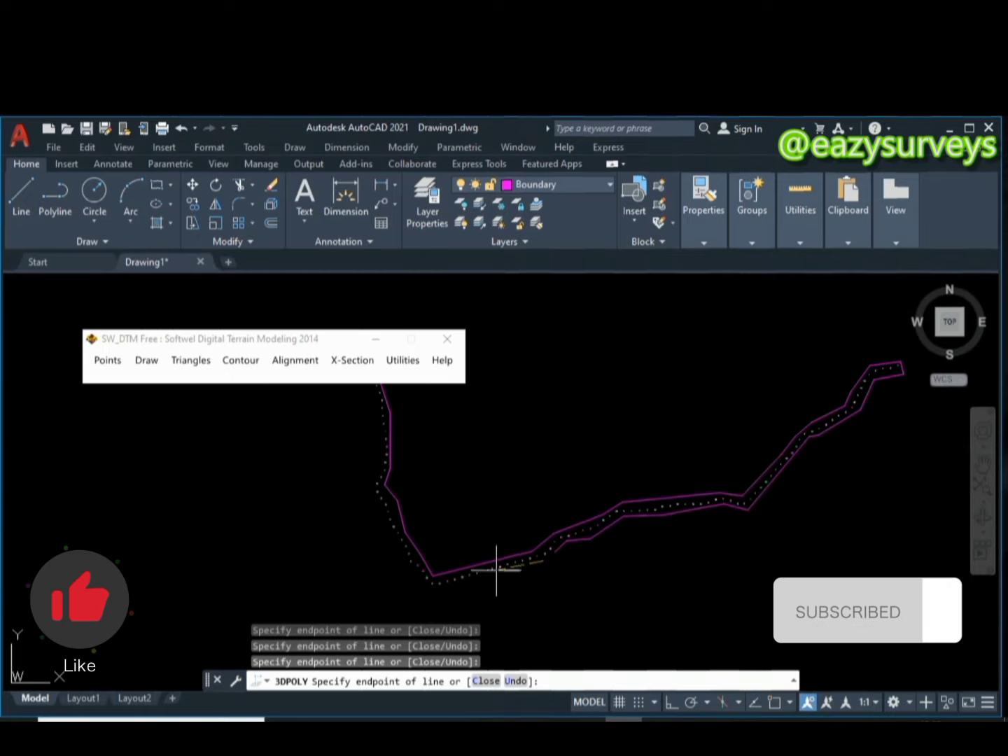
click(438, 590)
- Trace the boundary up the western side of the northwestern leg, finish it at its starting vertex, and check the outline
middle_drag(430, 581, 513, 589)
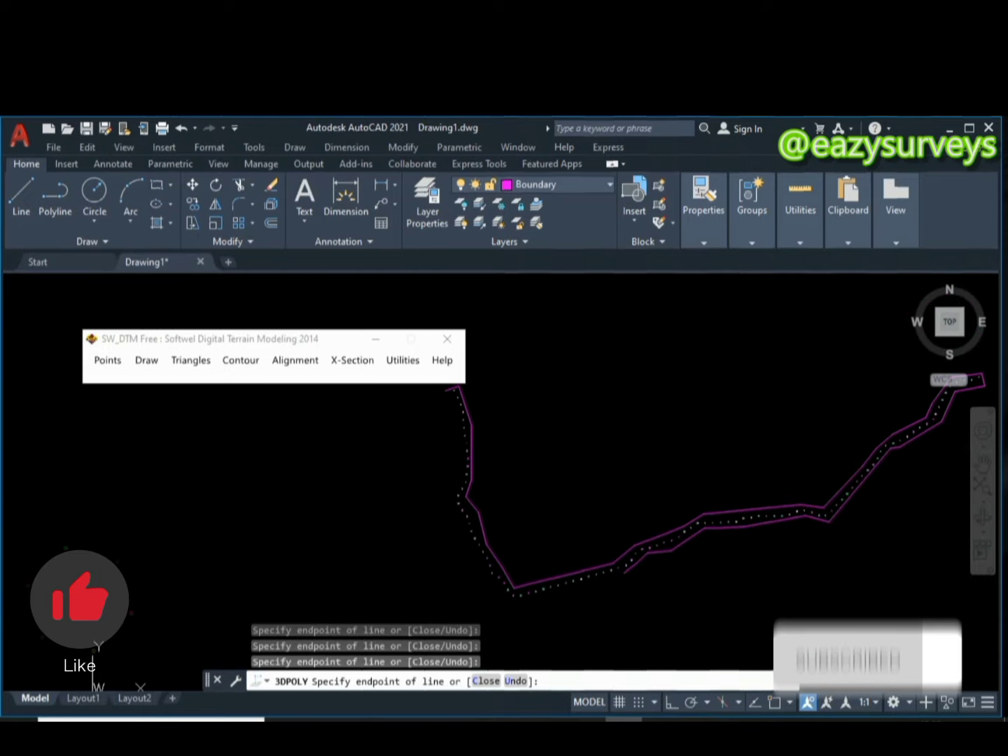
click(456, 514)
middle_drag(459, 469, 525, 539)
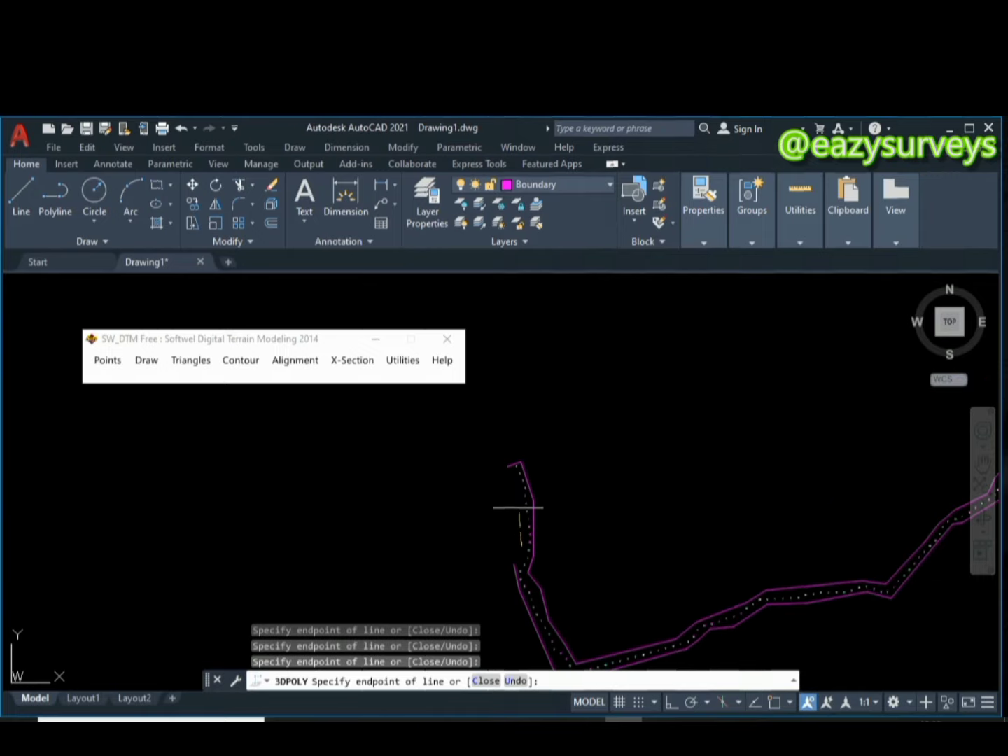
scroll(518, 497, up, 6)
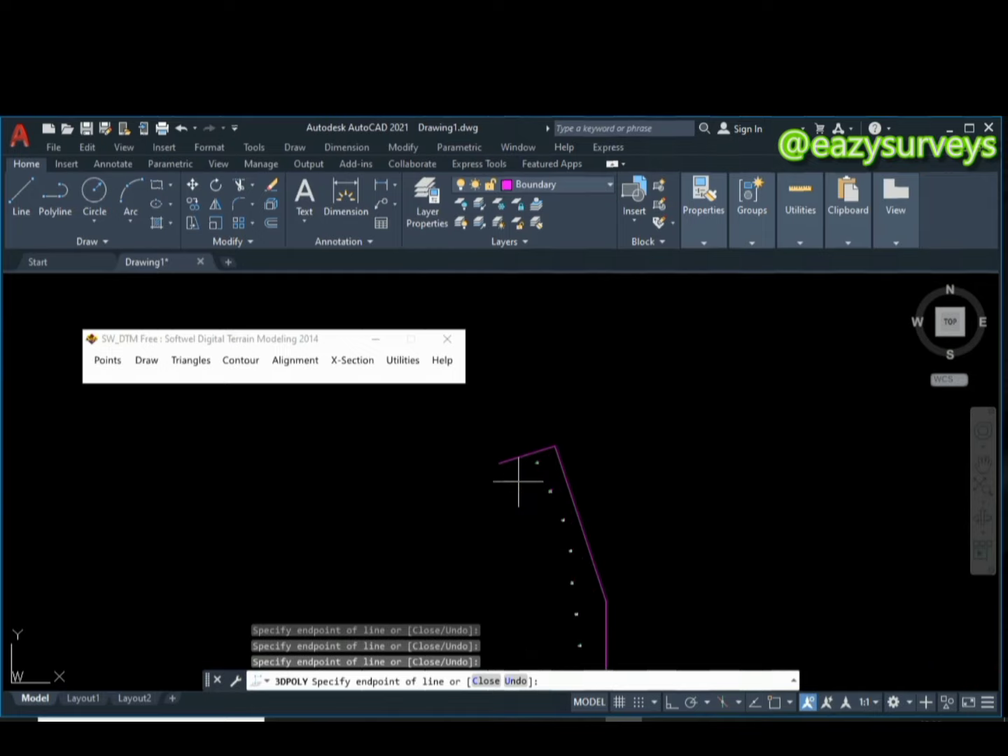
click(501, 464)
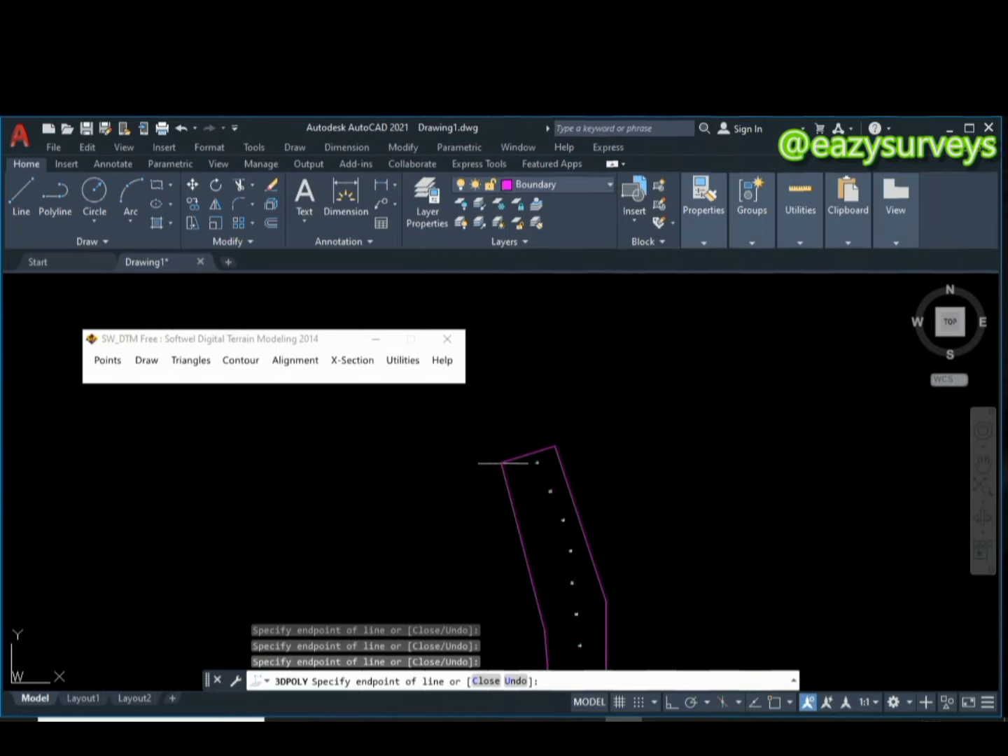
key(Return)
scroll(490, 430, down, 5)
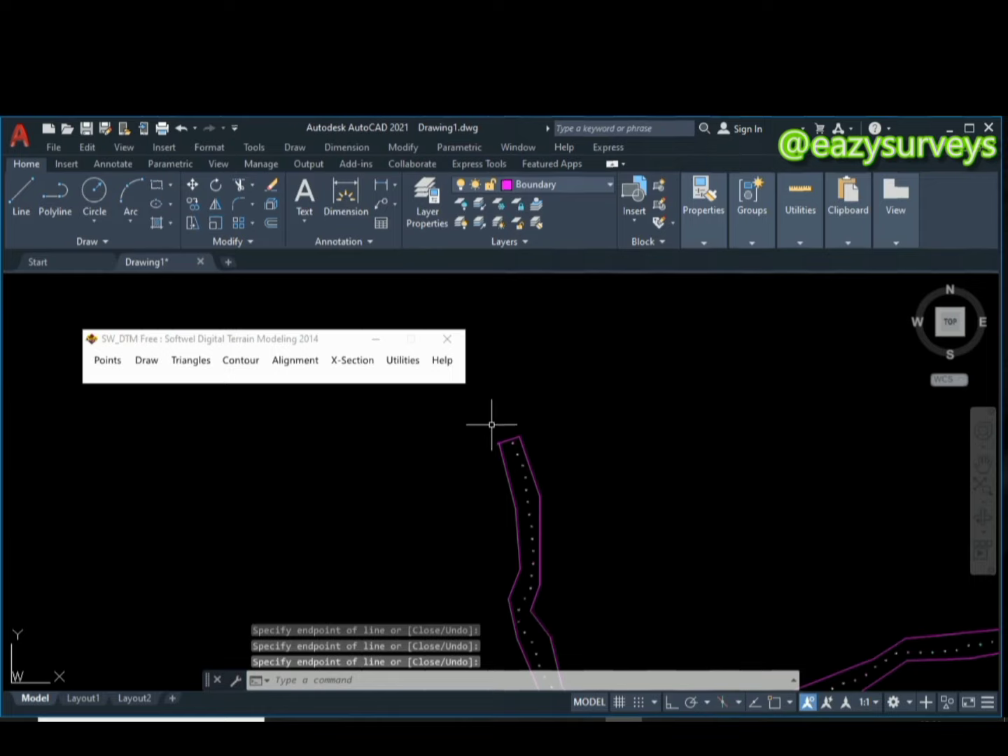
scroll(482, 442, up, 6)
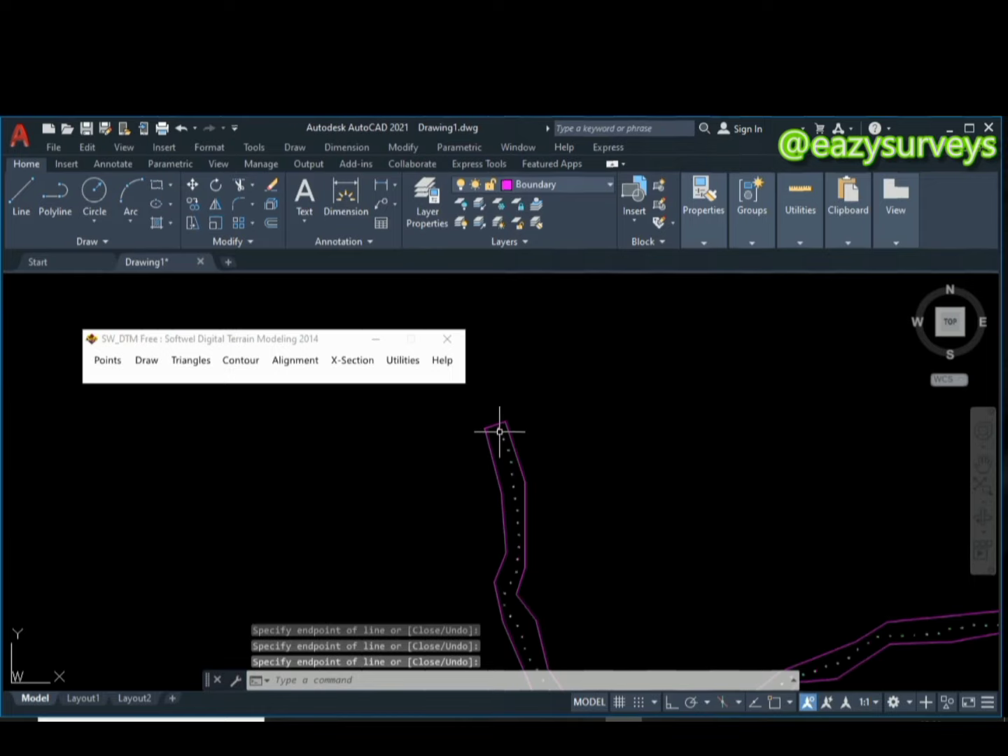
scroll(507, 455, down, 4)
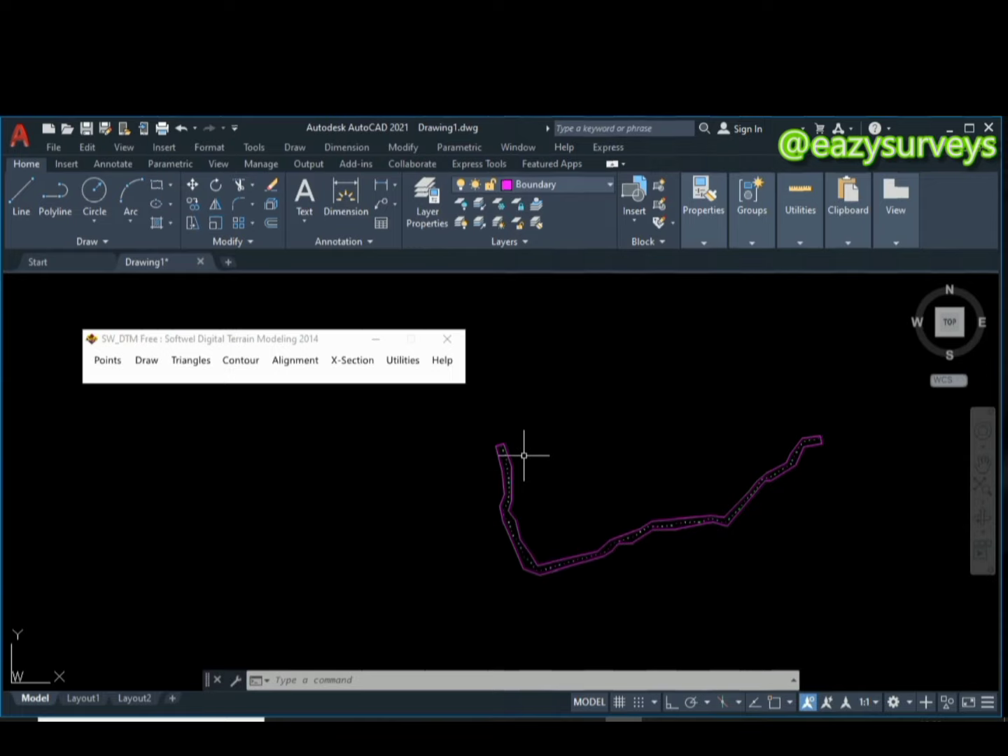
middle_drag(515, 457, 474, 482)
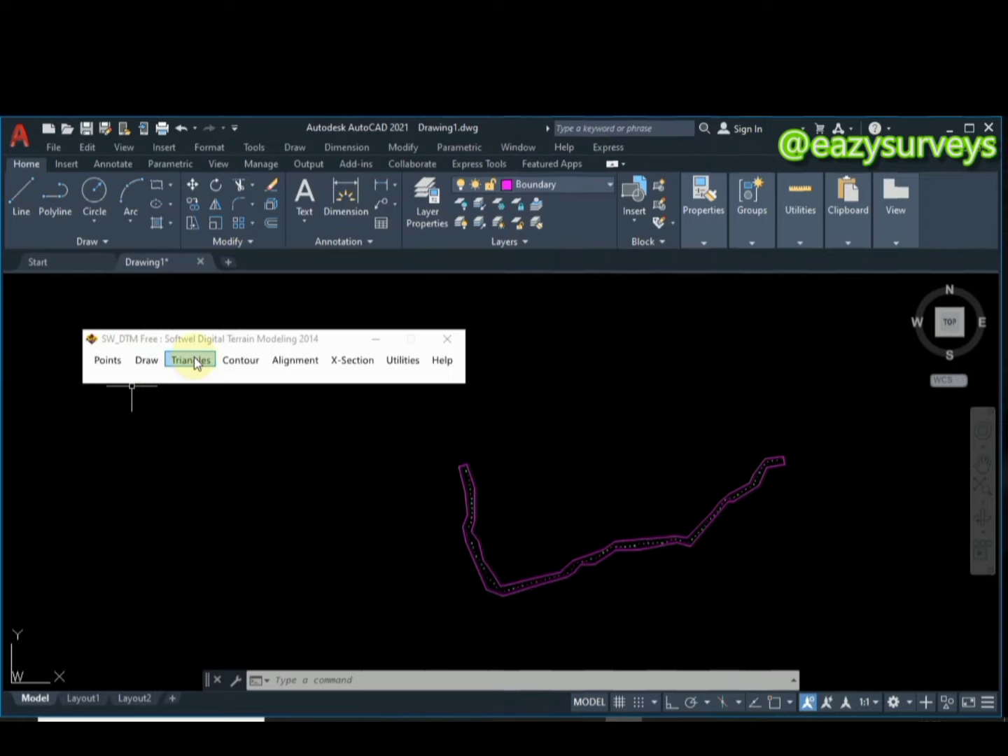
- Move the SW_DTM window farther from the boundary and triangulate the survey points
drag(198, 341, 167, 328)
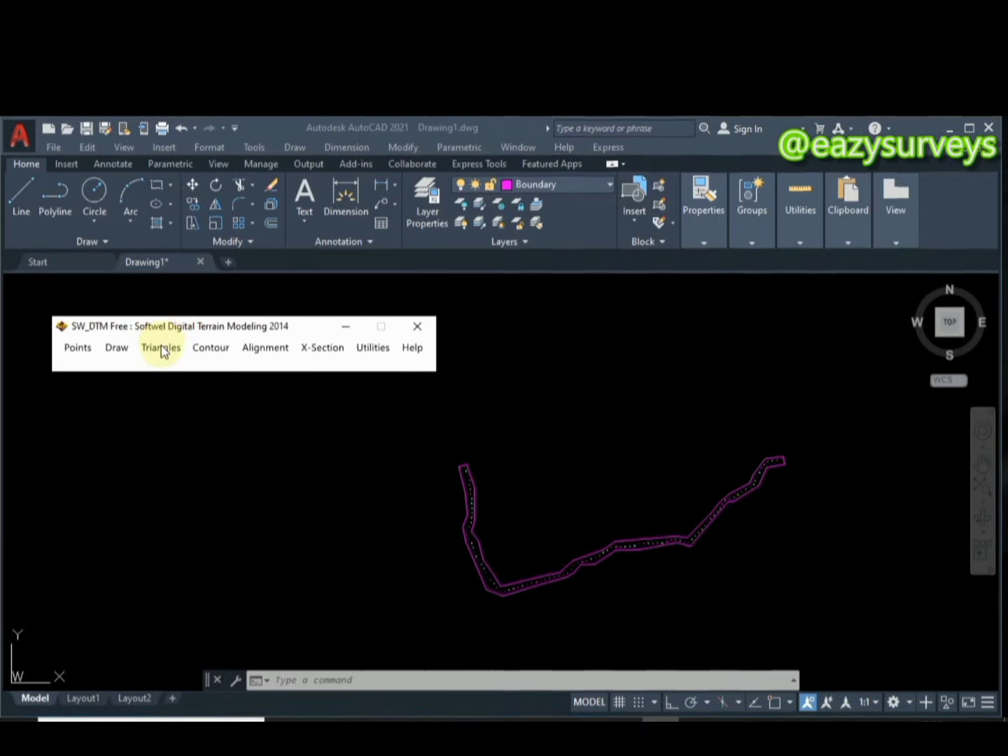
click(163, 350)
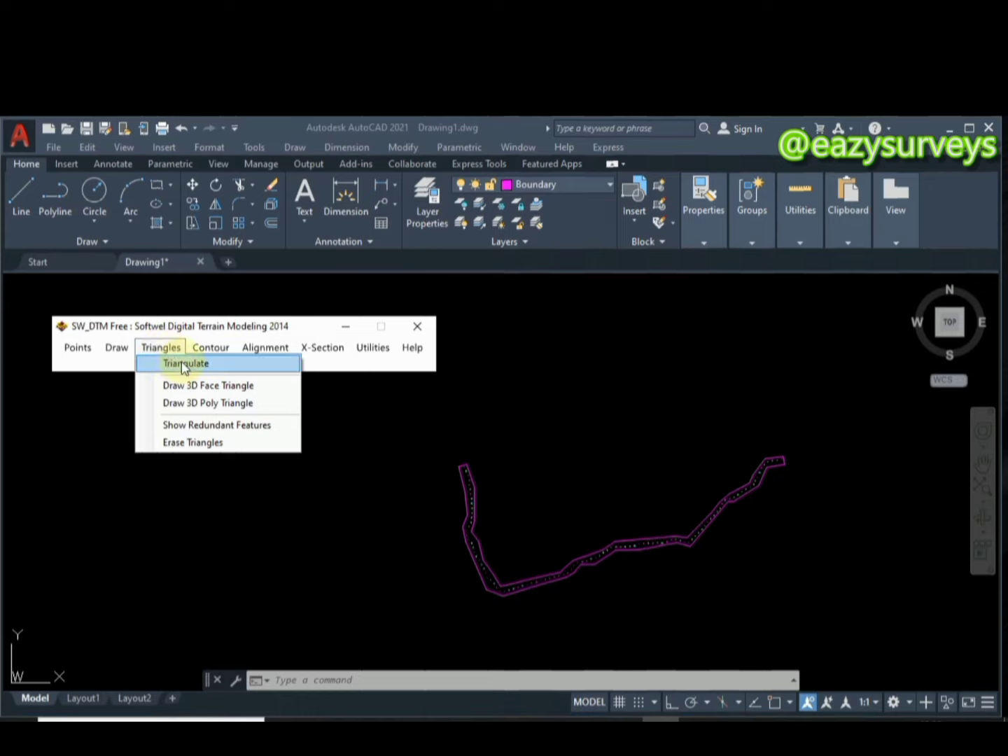
click(192, 365)
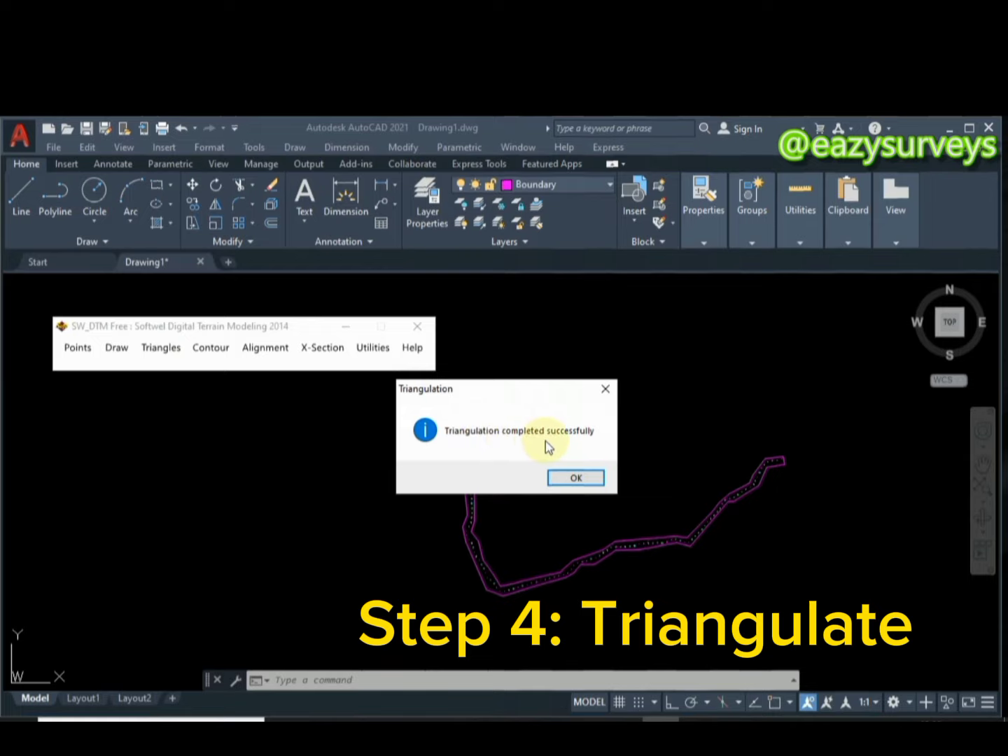
click(577, 478)
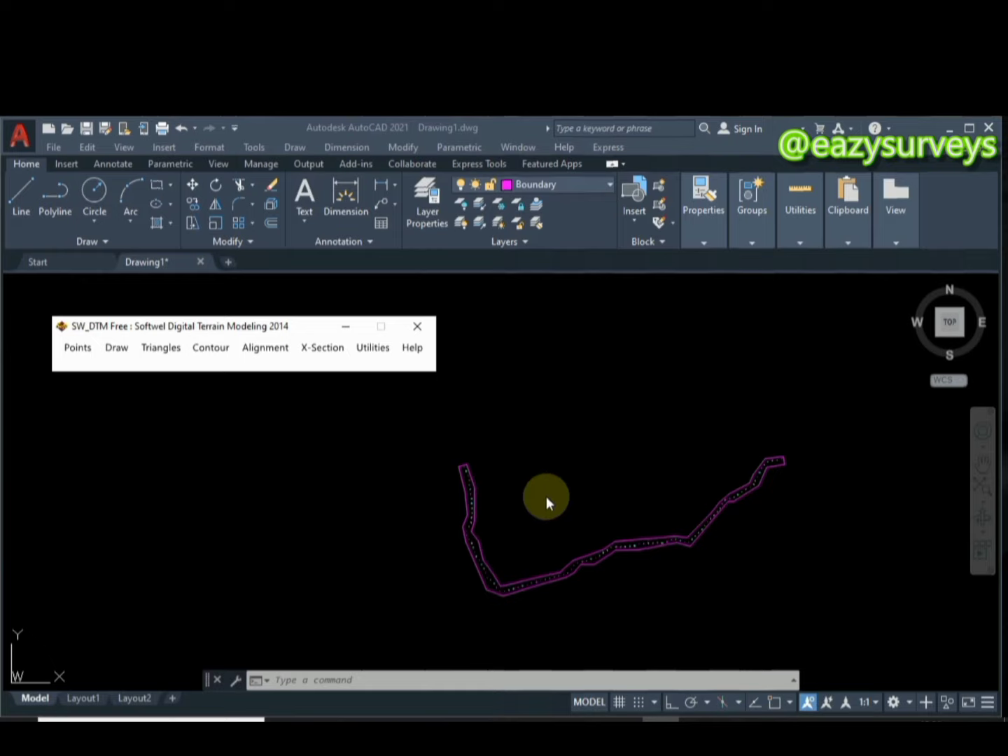
- Draw quick contours with a 1.00 interval, 5.00 major contour and 0.10 minimum distance, and inspect them against the boundary
click(211, 348)
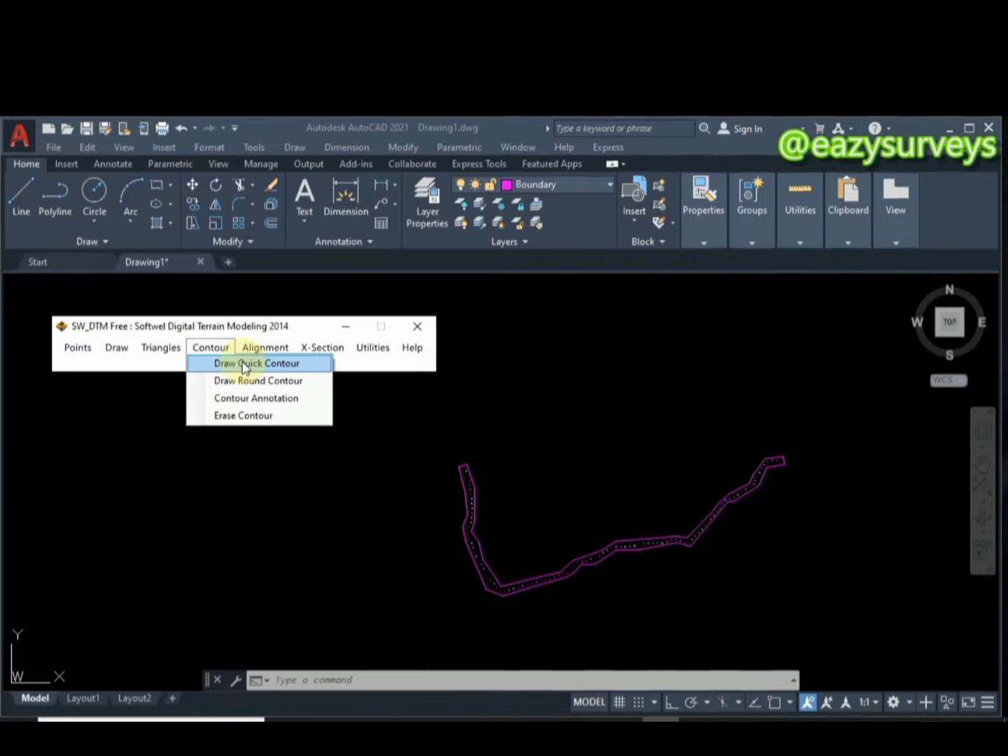
click(243, 364)
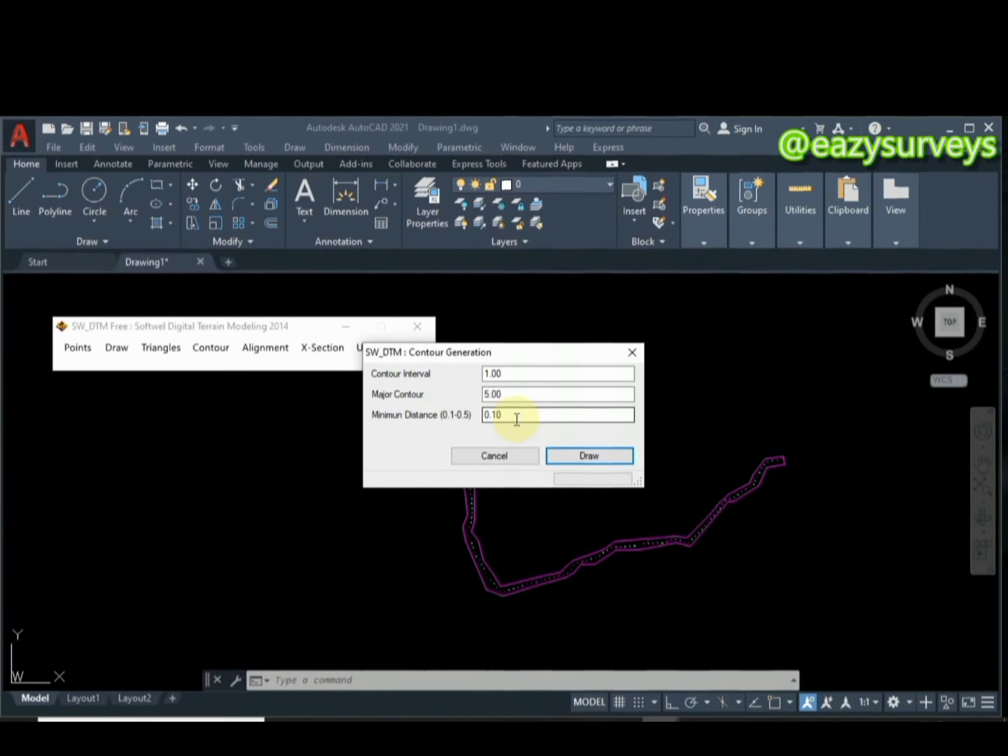
click(598, 456)
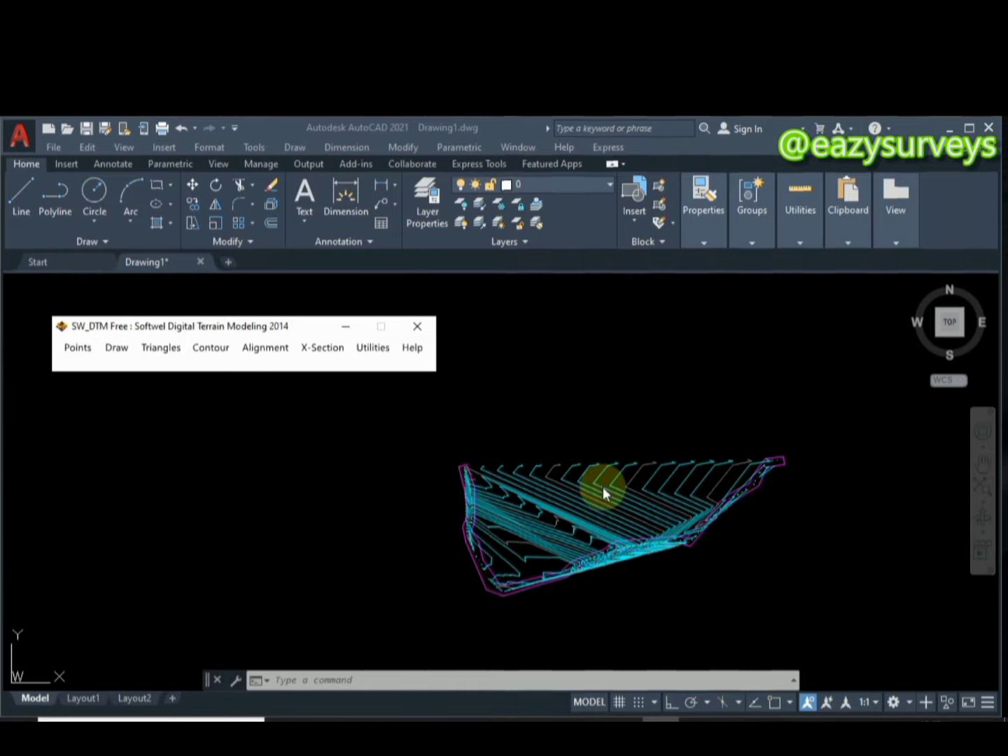
scroll(523, 515, up, 3)
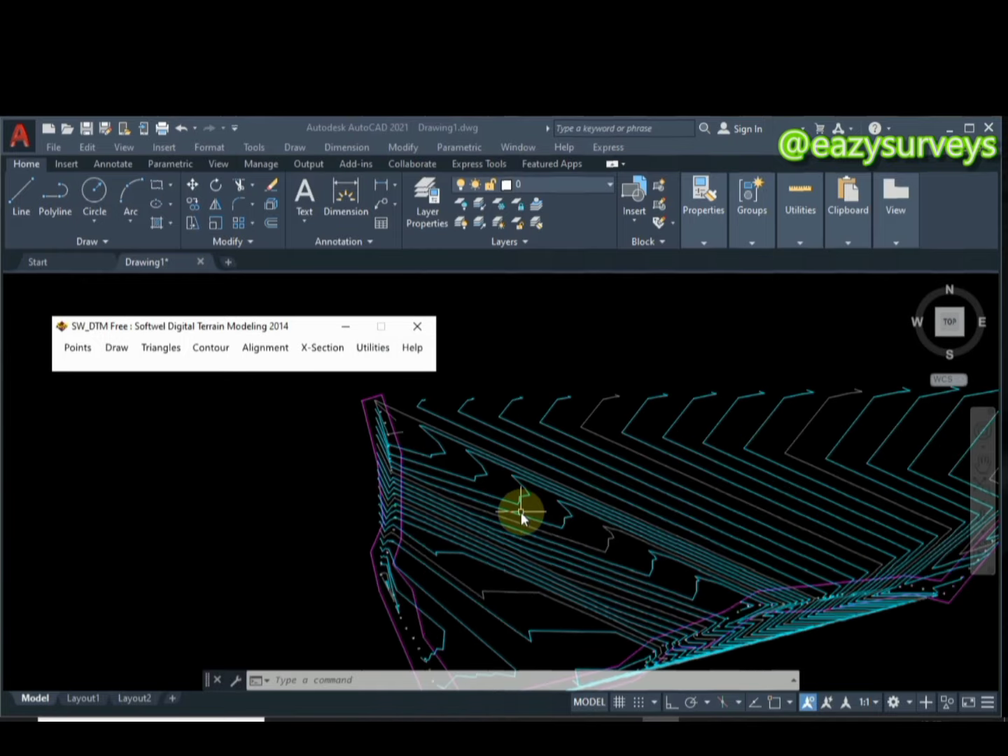
scroll(523, 515, down, 4)
scroll(531, 504, up, 5)
scroll(531, 501, down, 5)
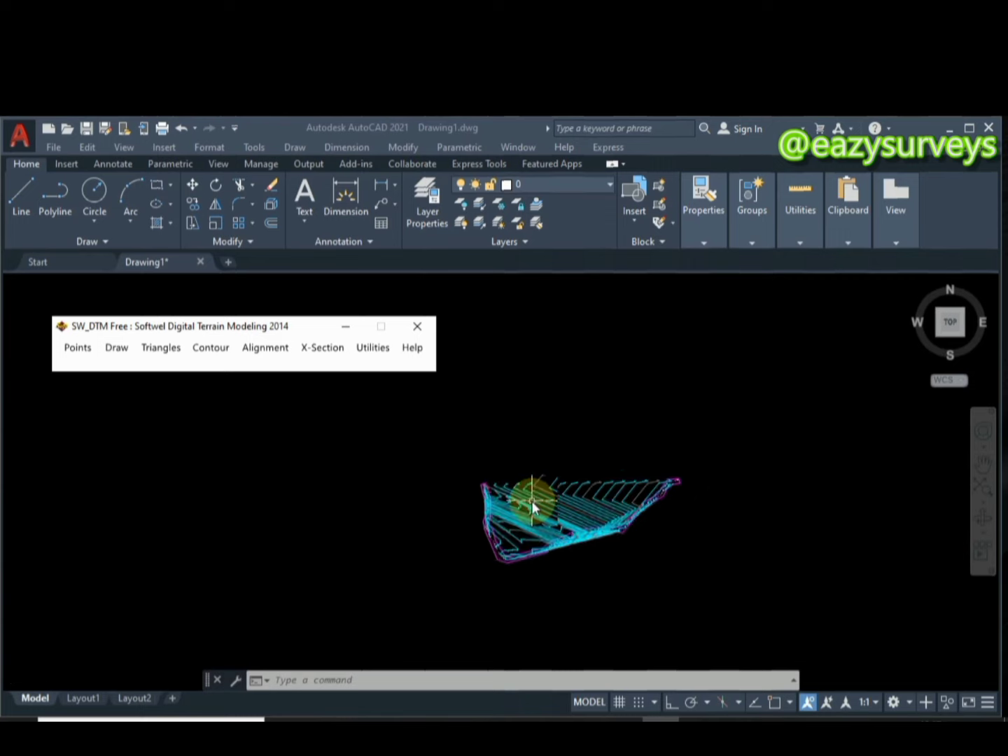
scroll(531, 501, up, 5)
scroll(532, 501, down, 5)
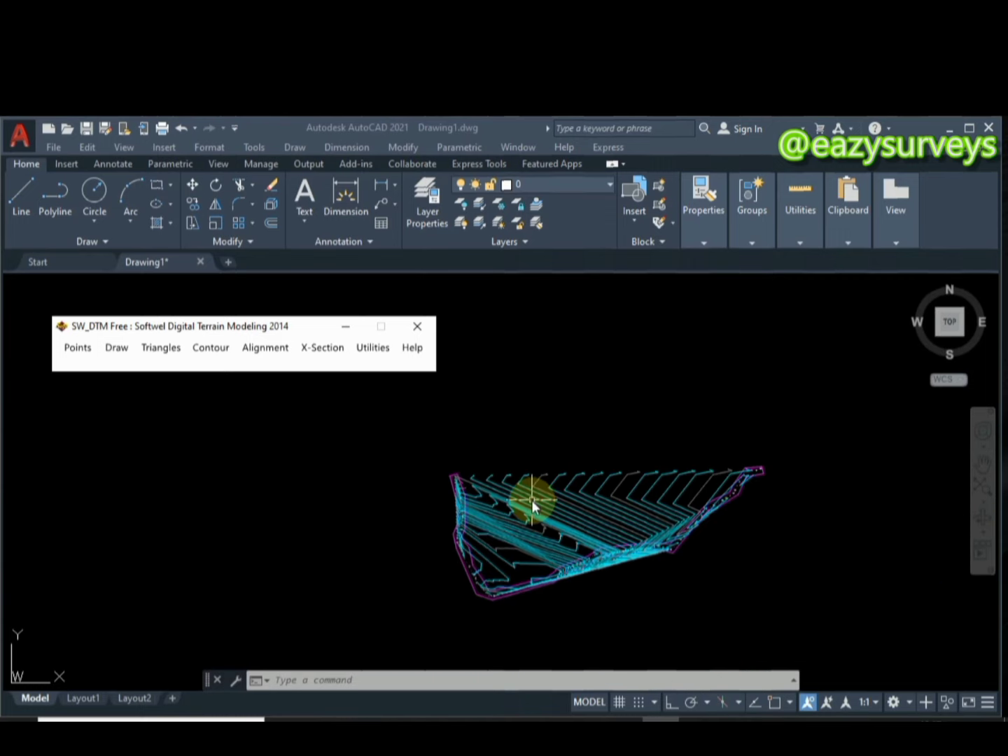
scroll(539, 486, up, 2)
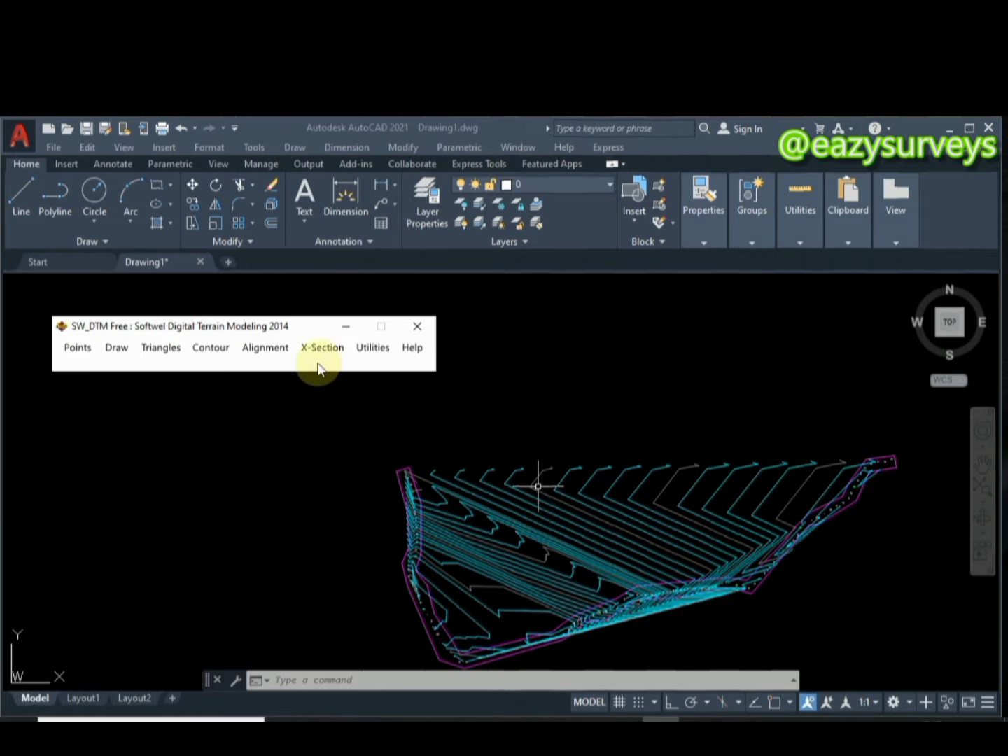
click(501, 507)
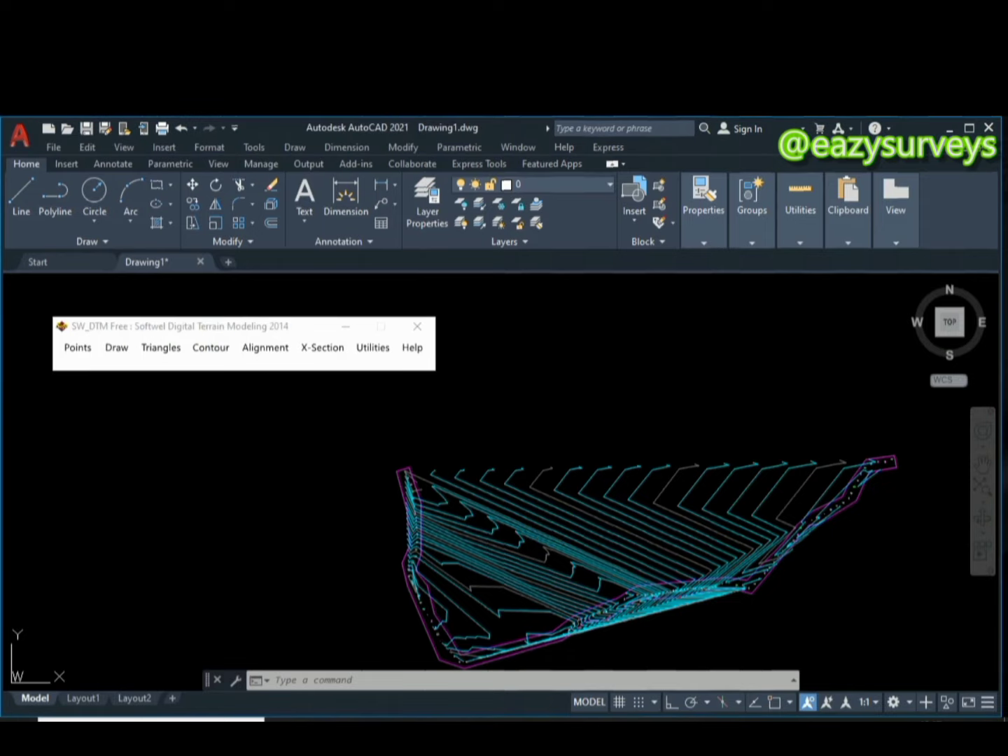
scroll(507, 470, down, 2)
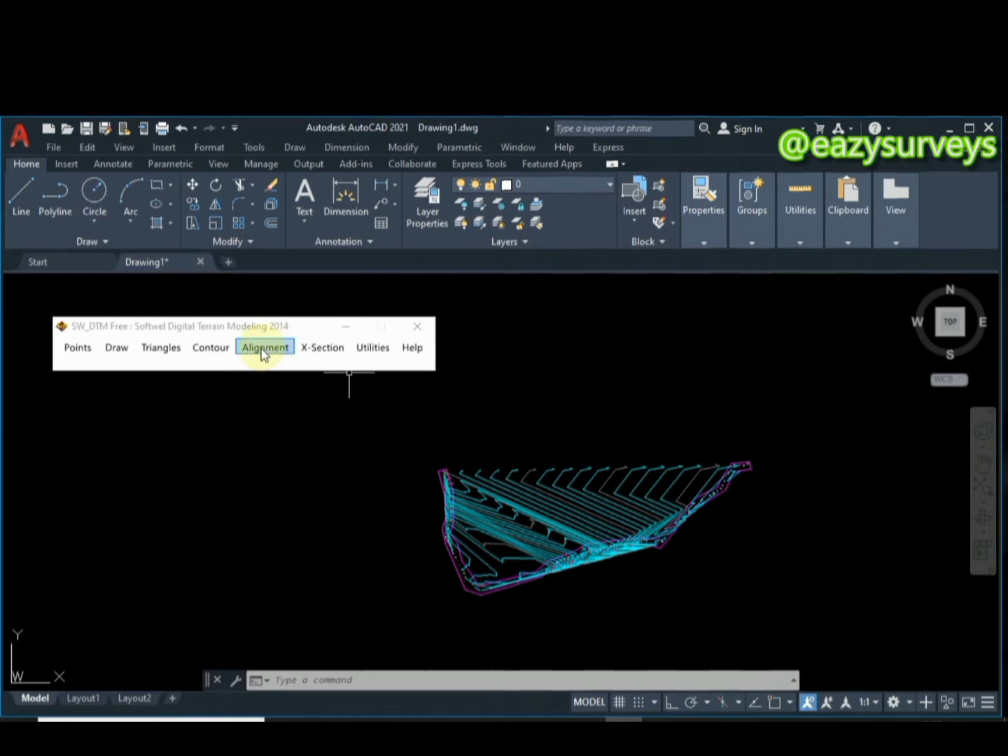
- Hide the contours by turning off the Contour and index contour layers in the Layer Properties Manager
click(429, 211)
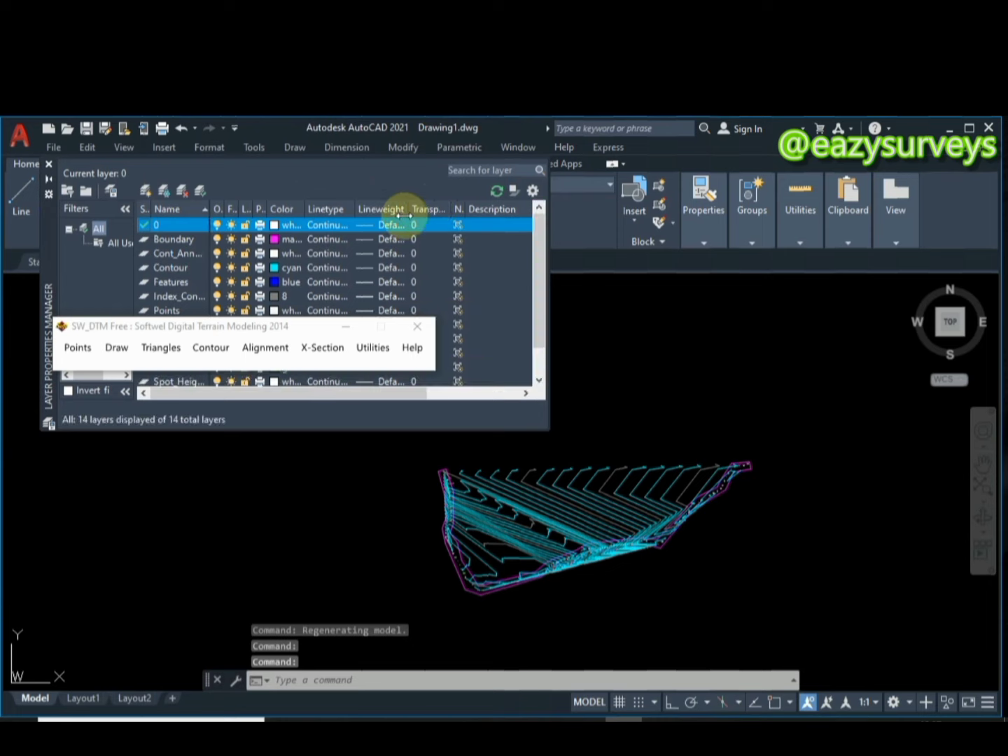
drag(187, 328, 167, 557)
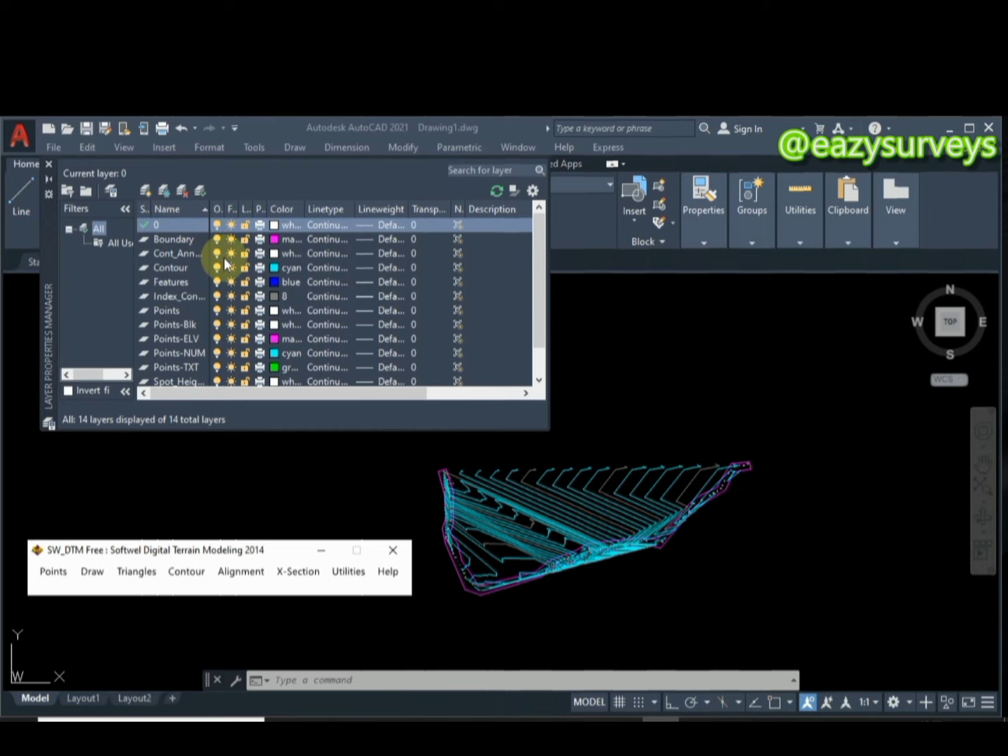
click(48, 162)
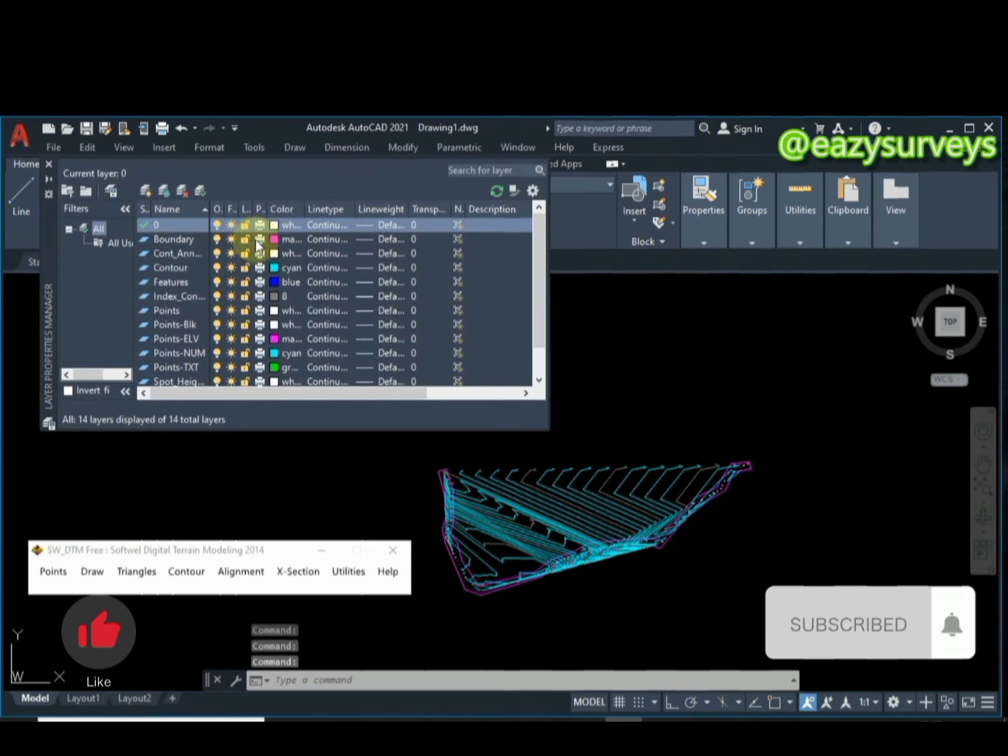
scroll(196, 252, down, 1)
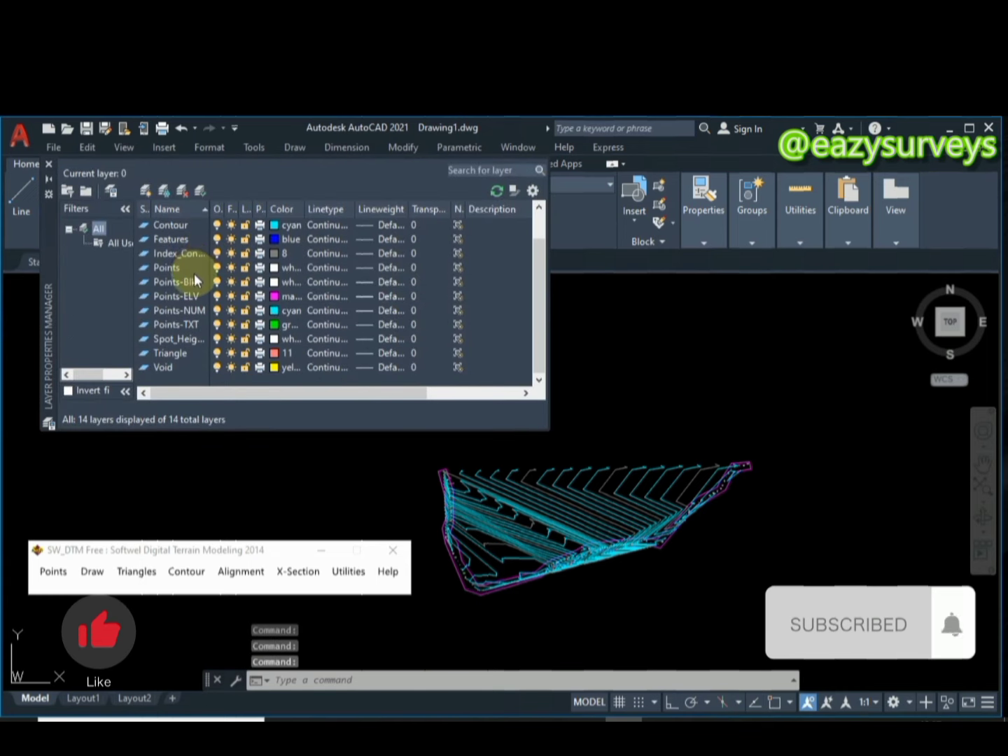
scroll(193, 277, up, 1)
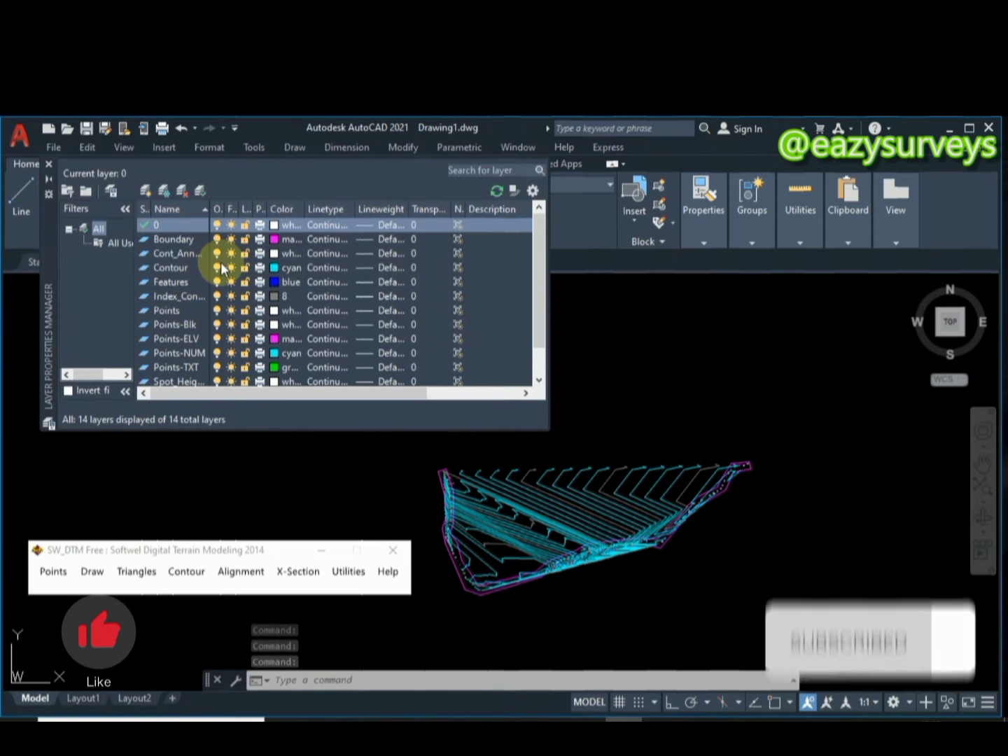
click(218, 267)
click(218, 267)
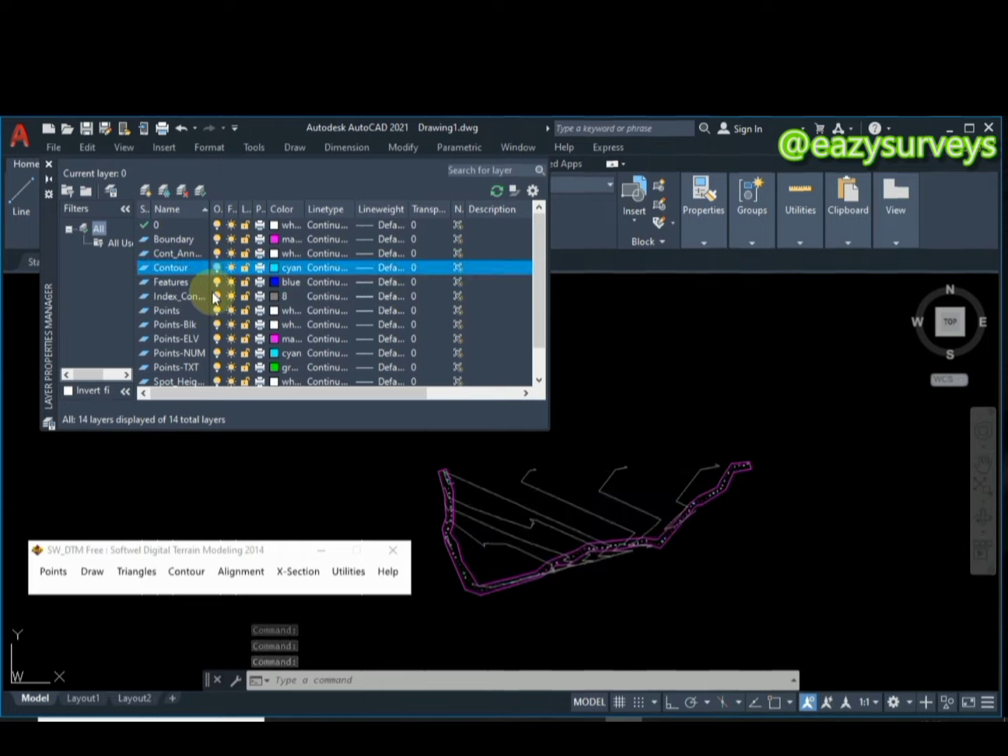
click(217, 296)
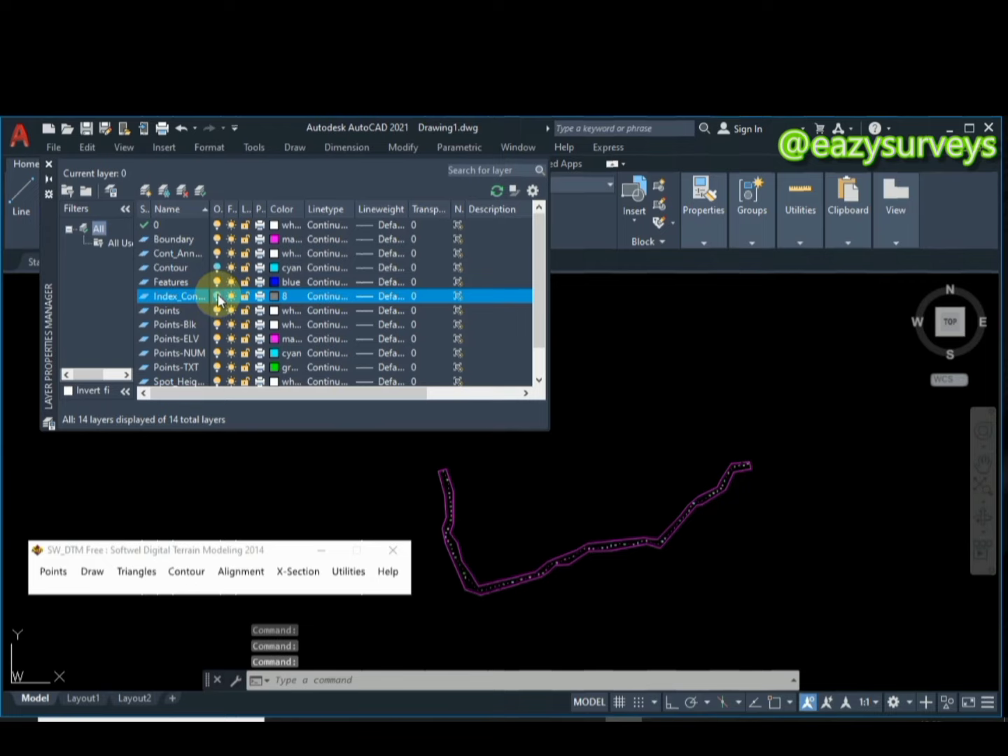
click(48, 164)
- Start an SW_DTM Draw Alignment polyline with object snap on, placing its first vertex at the centre of survey point CH+0
middle_drag(445, 462, 451, 406)
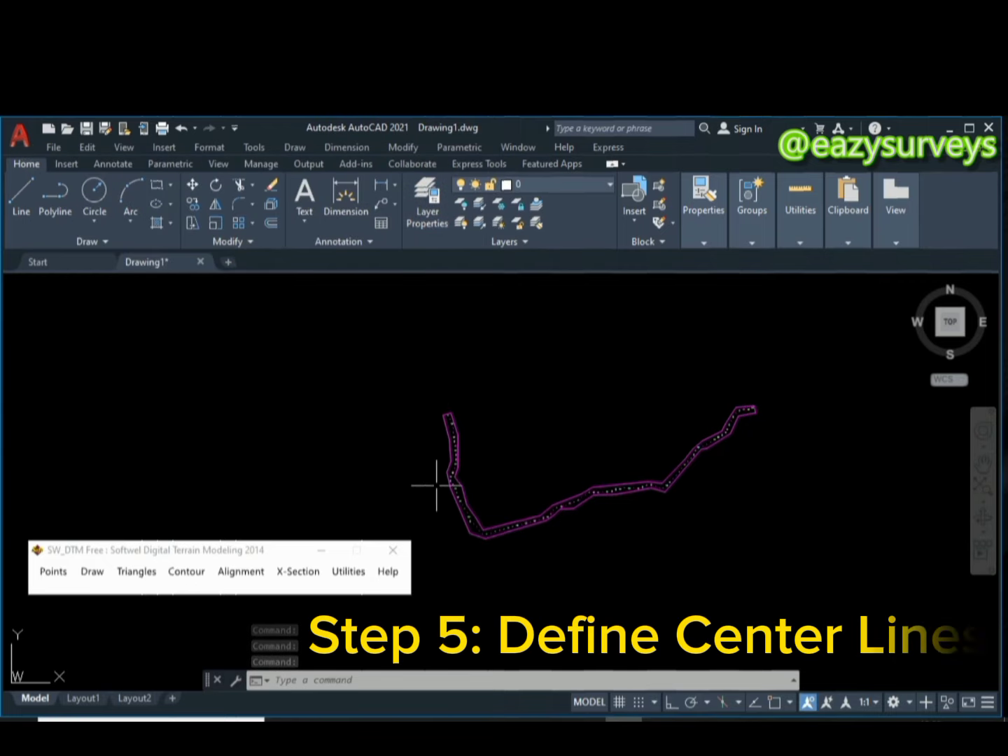
drag(245, 550, 217, 349)
click(212, 371)
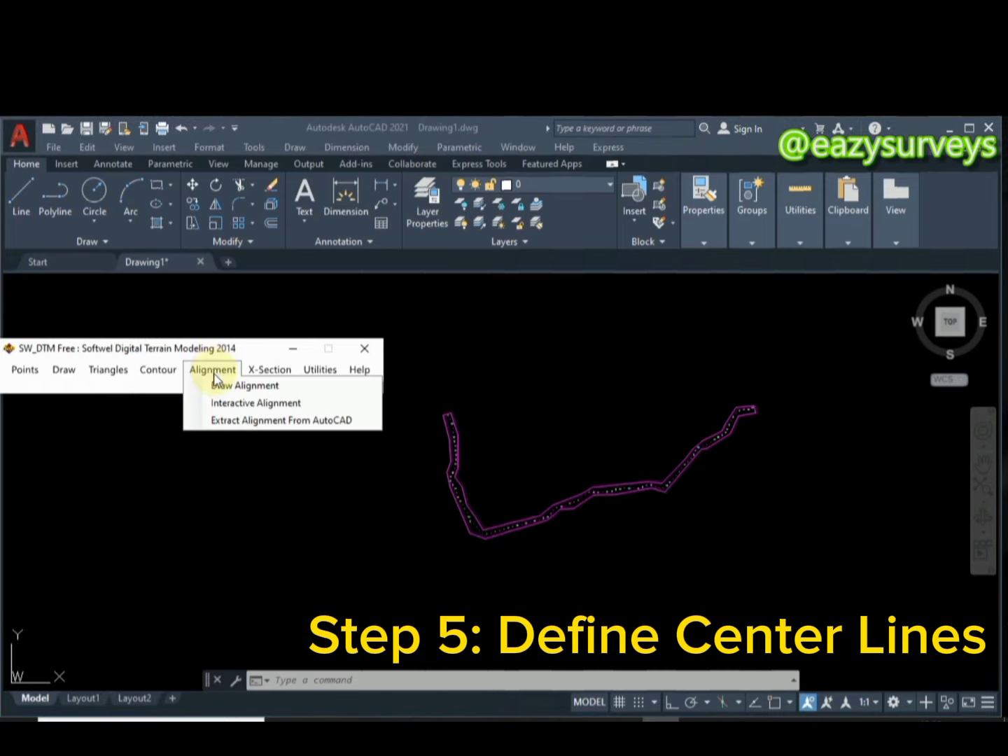
click(223, 387)
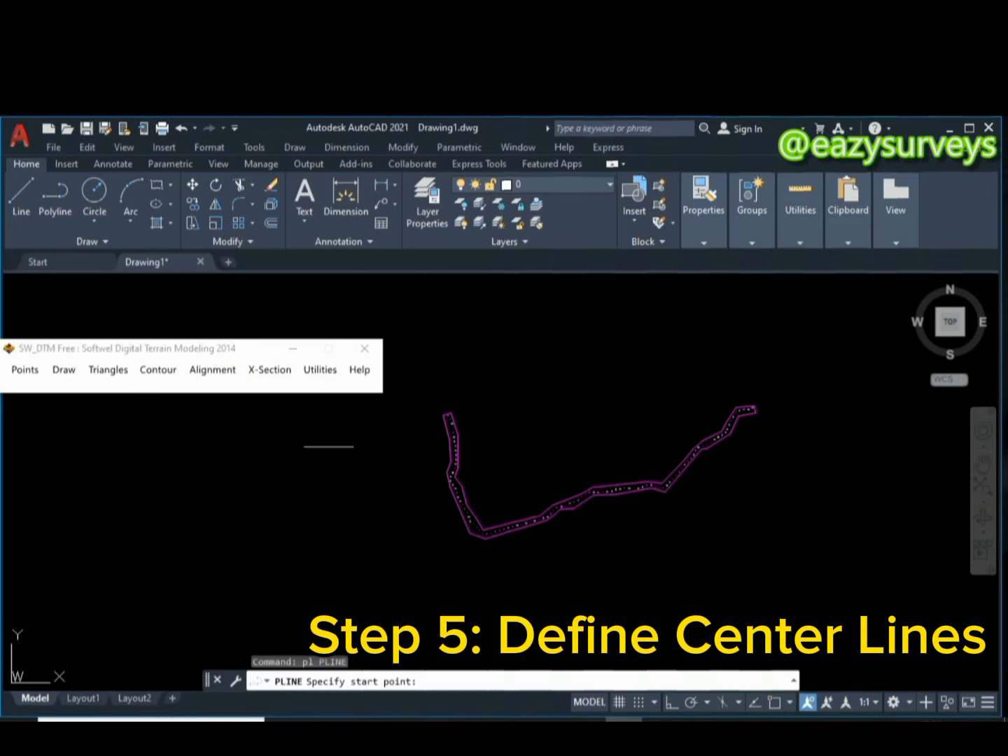
scroll(432, 407, up, 6)
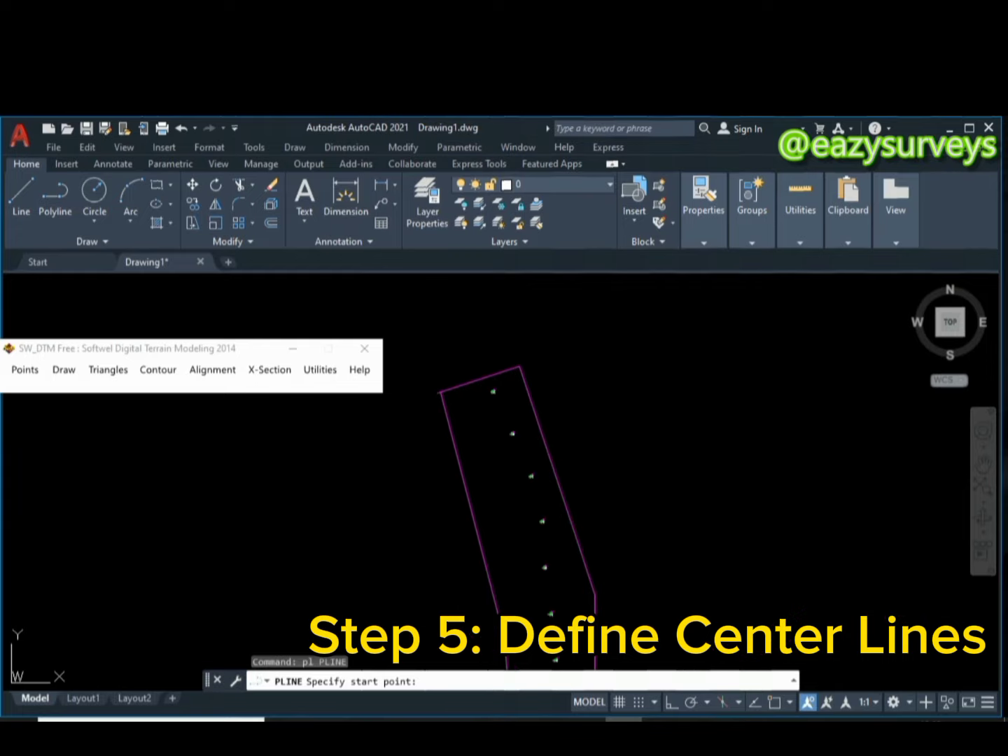
scroll(490, 387, up, 4)
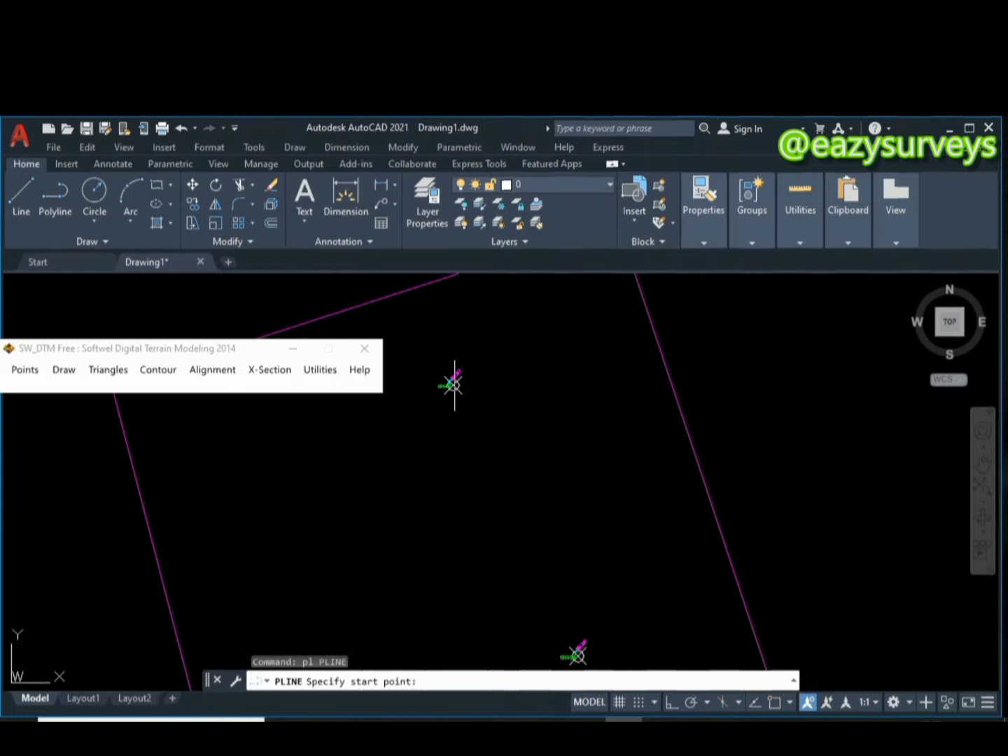
middle_drag(455, 385, 475, 378)
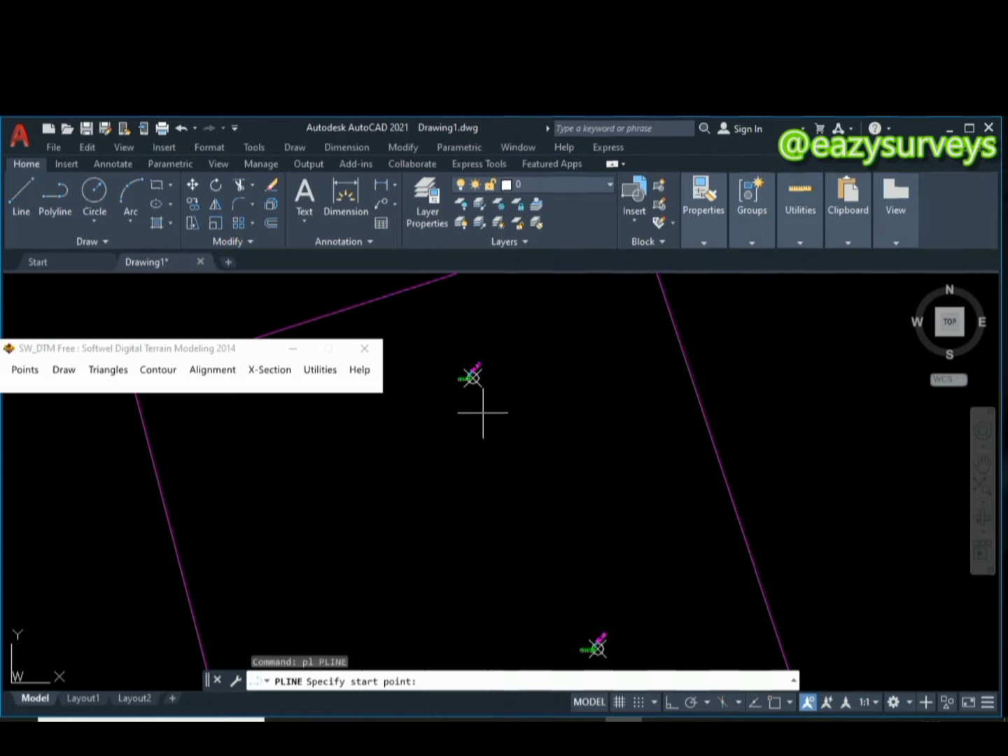
click(772, 703)
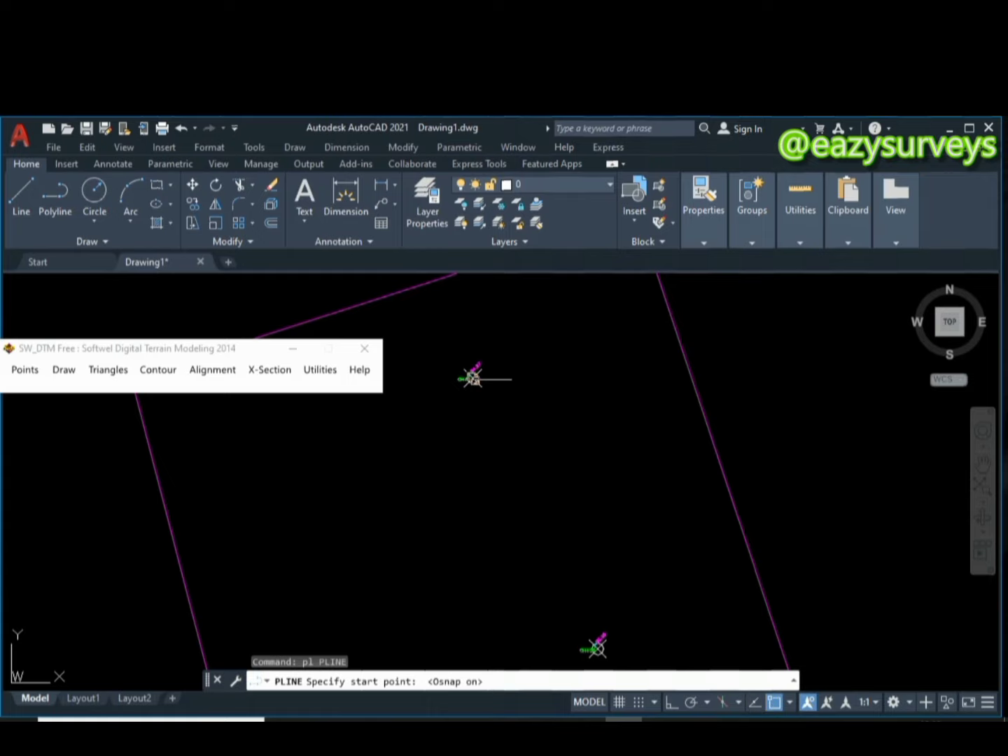
scroll(458, 369, up, 5)
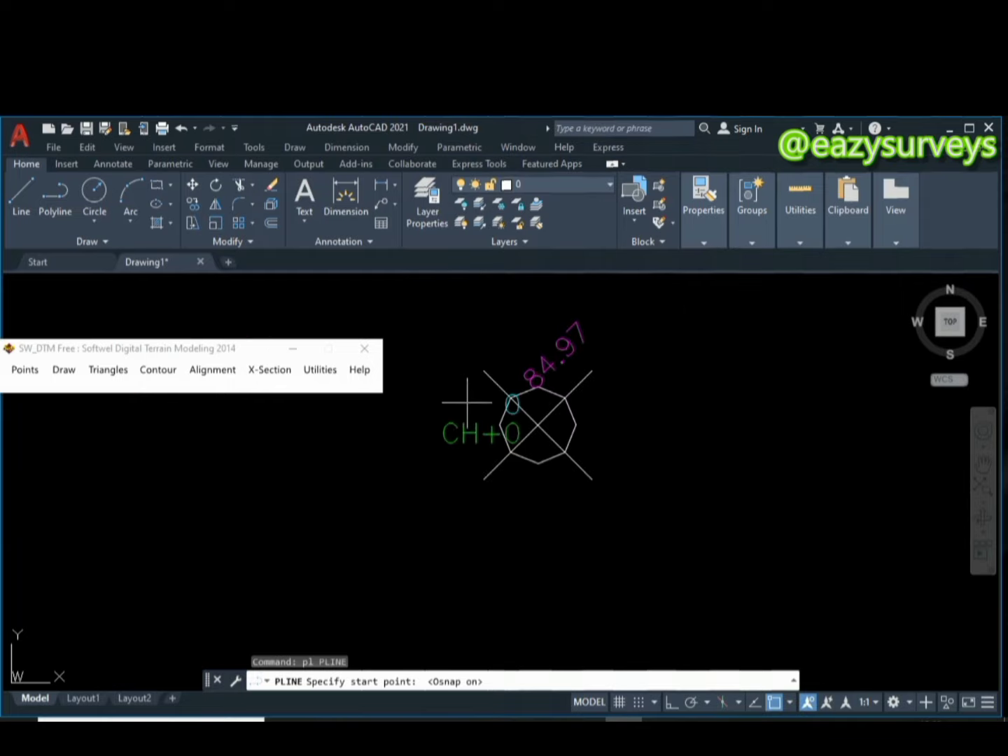
middle_drag(489, 435, 504, 405)
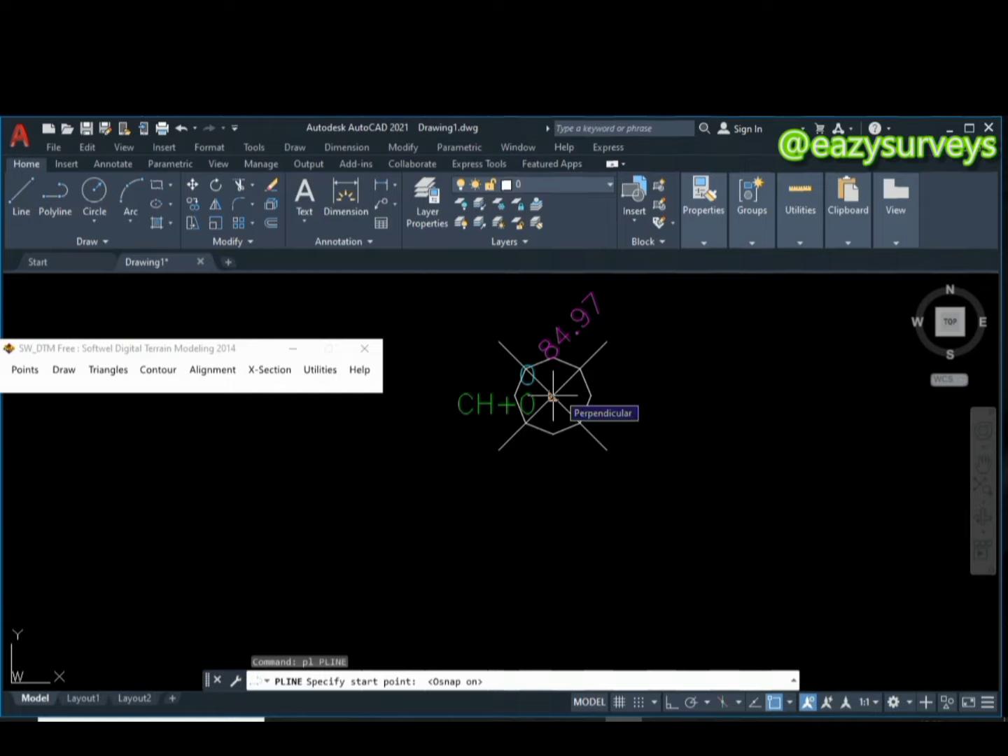
click(554, 397)
- Draw the alignment down the northwestern leg through the centres of survey points CH+25, CH+50 and CH+75
scroll(552, 393, down, 5)
scroll(553, 407, down, 2)
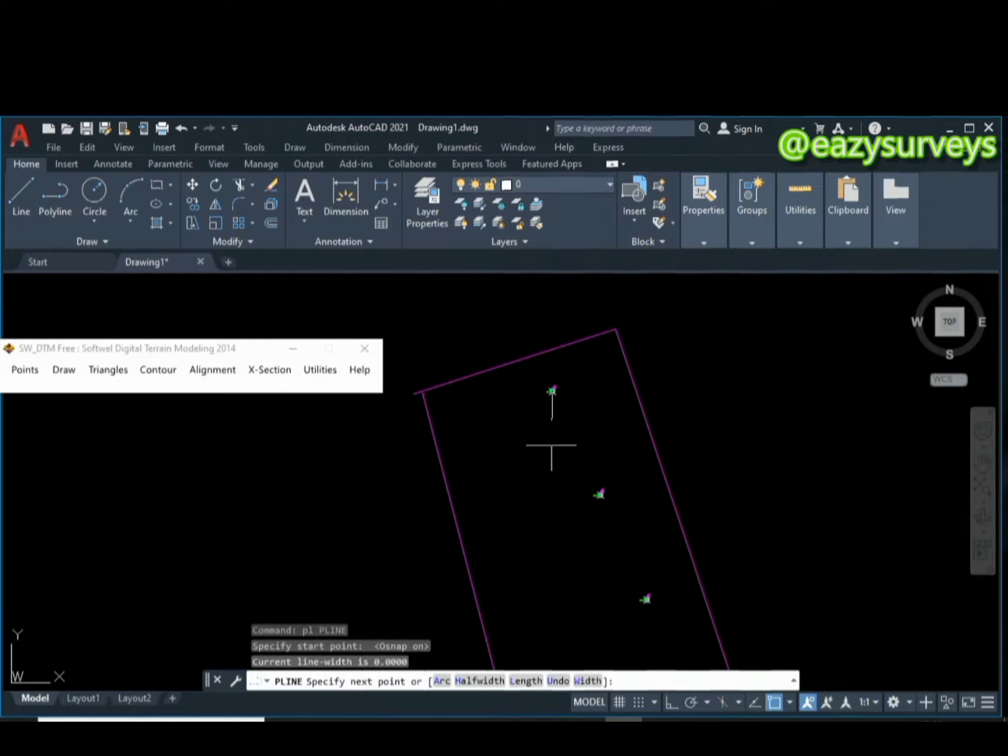
scroll(602, 499, up, 4)
scroll(586, 489, up, 3)
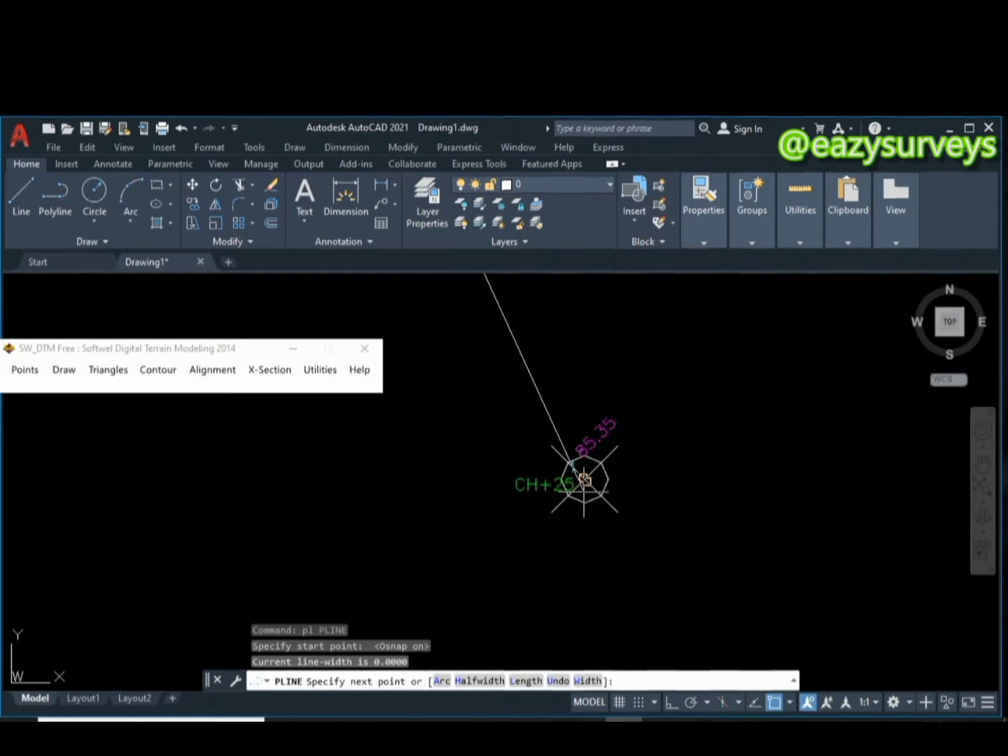
click(583, 474)
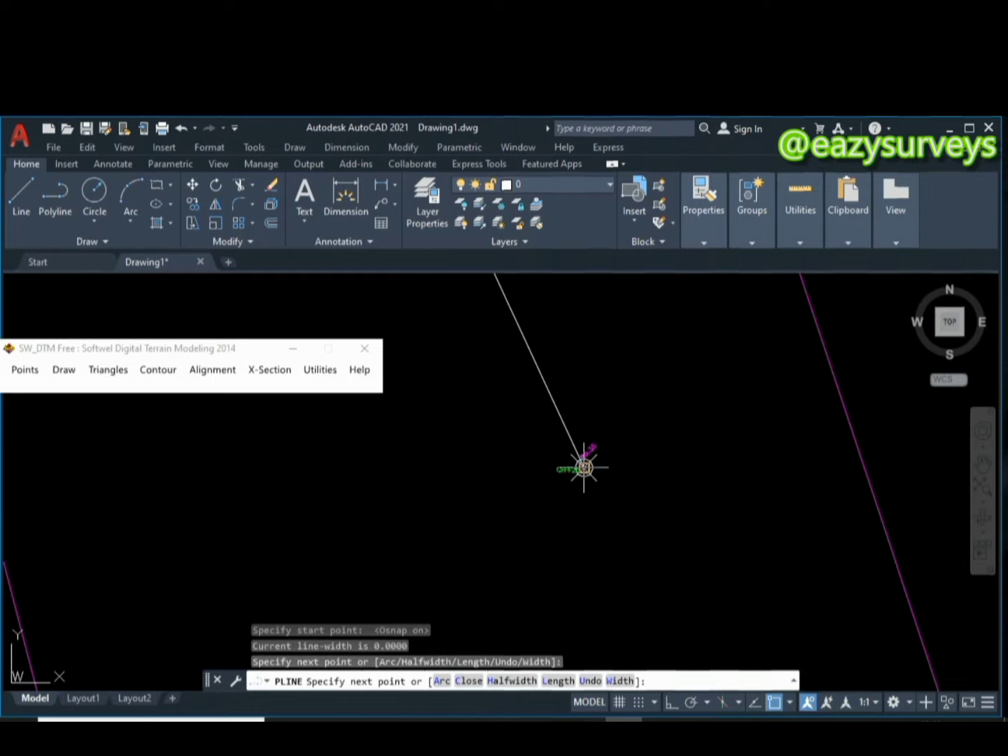
scroll(582, 469, down, 5)
scroll(589, 456, up, 5)
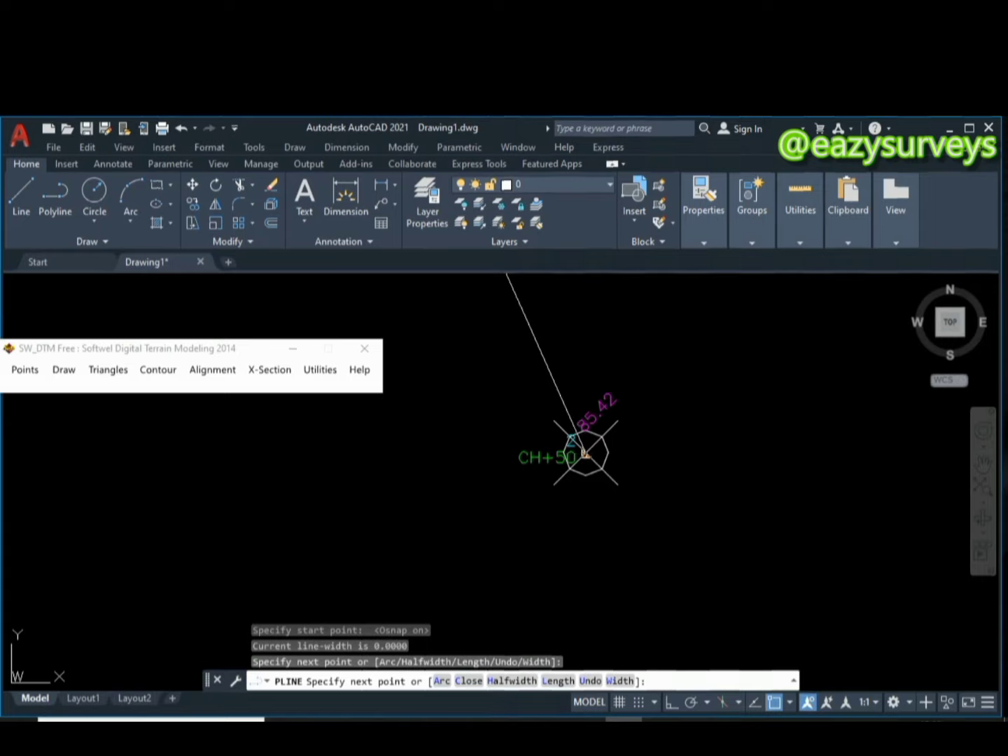
click(584, 454)
scroll(586, 451, down, 6)
scroll(591, 489, up, 5)
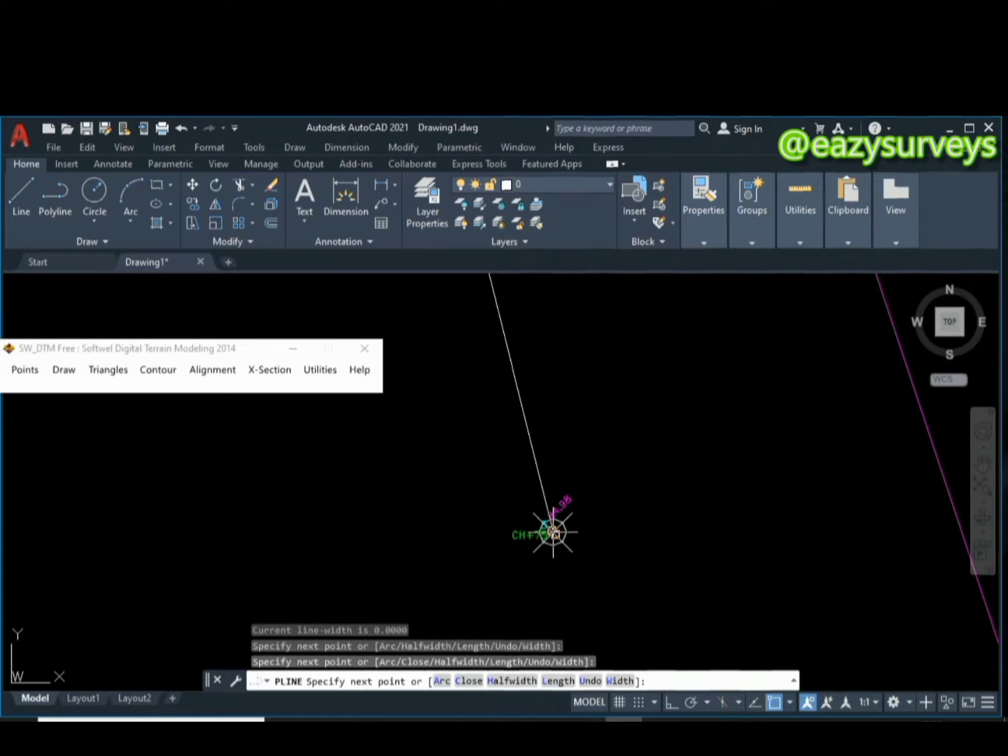
click(552, 533)
- Extend the alignment southward through the centres of survey points CH+100 and CH+125
scroll(550, 529, down, 5)
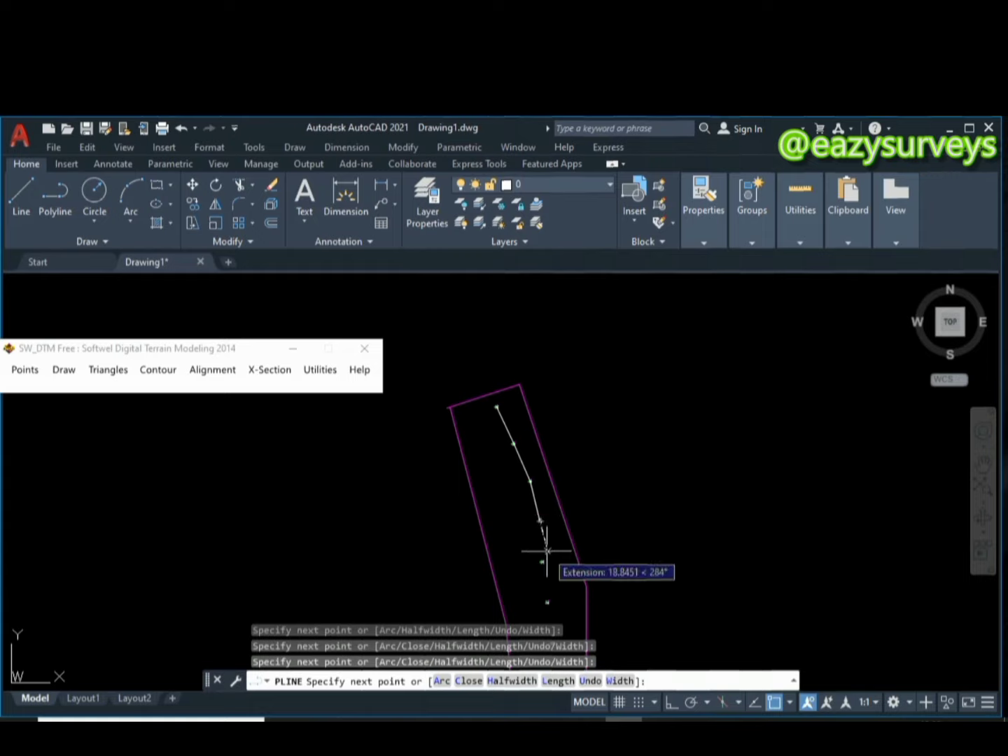
scroll(542, 562, up, 5)
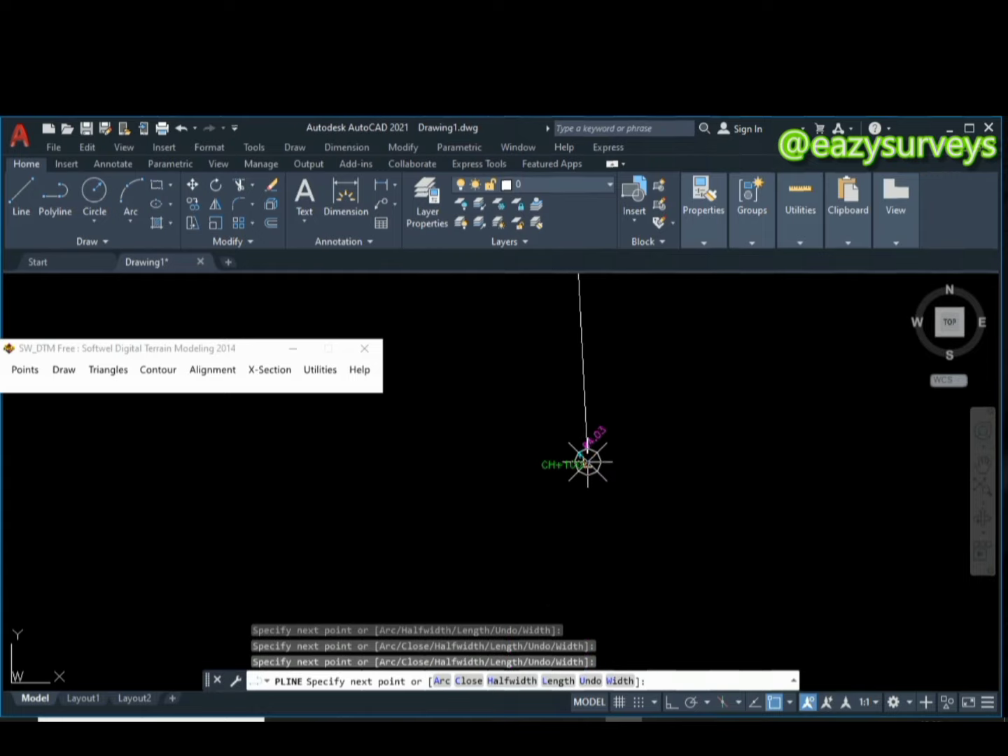
click(587, 462)
scroll(586, 460, down, 5)
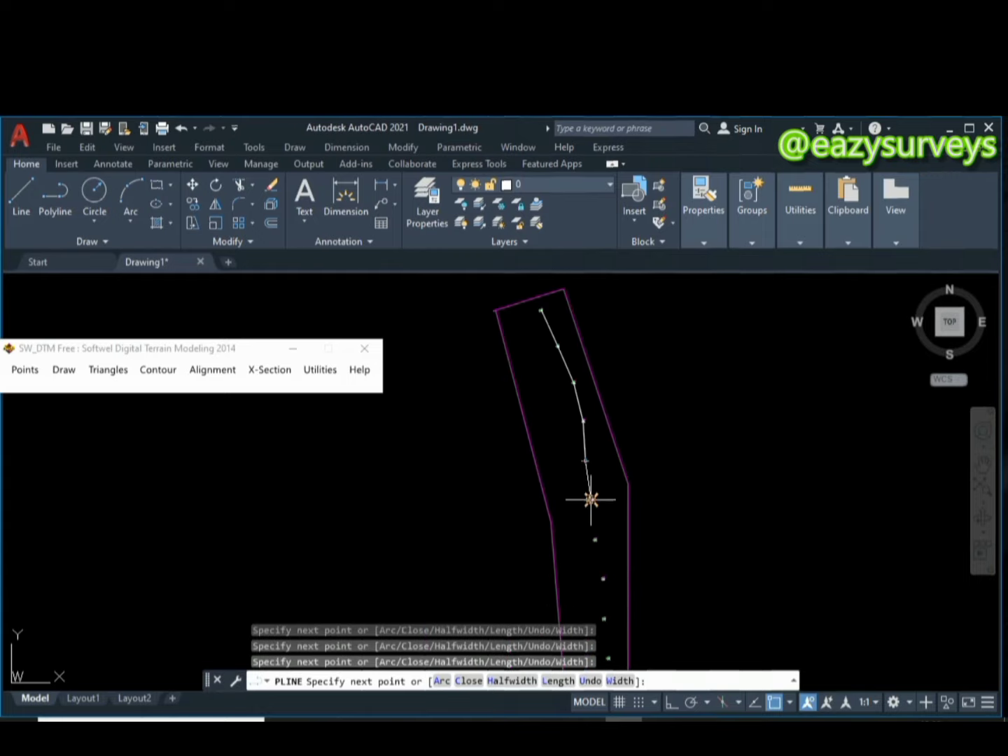
scroll(588, 498, up, 5)
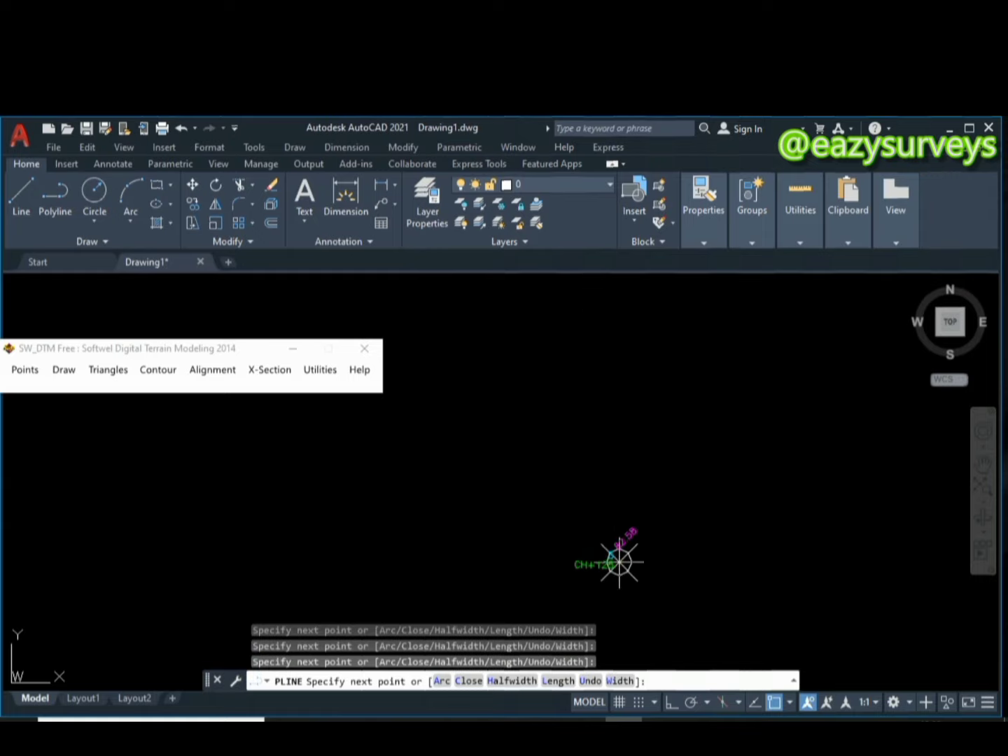
scroll(620, 562, down, 5)
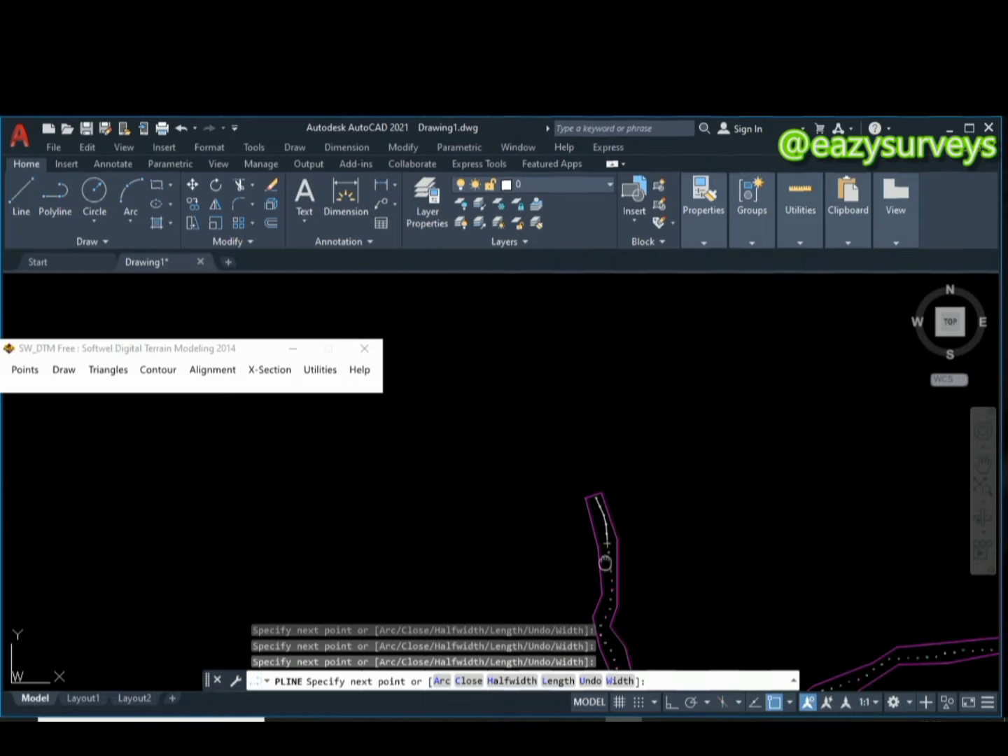
- Extend the alignment southward through the centres of survey points CH+150 and CH+175
middle_drag(606, 564, 596, 424)
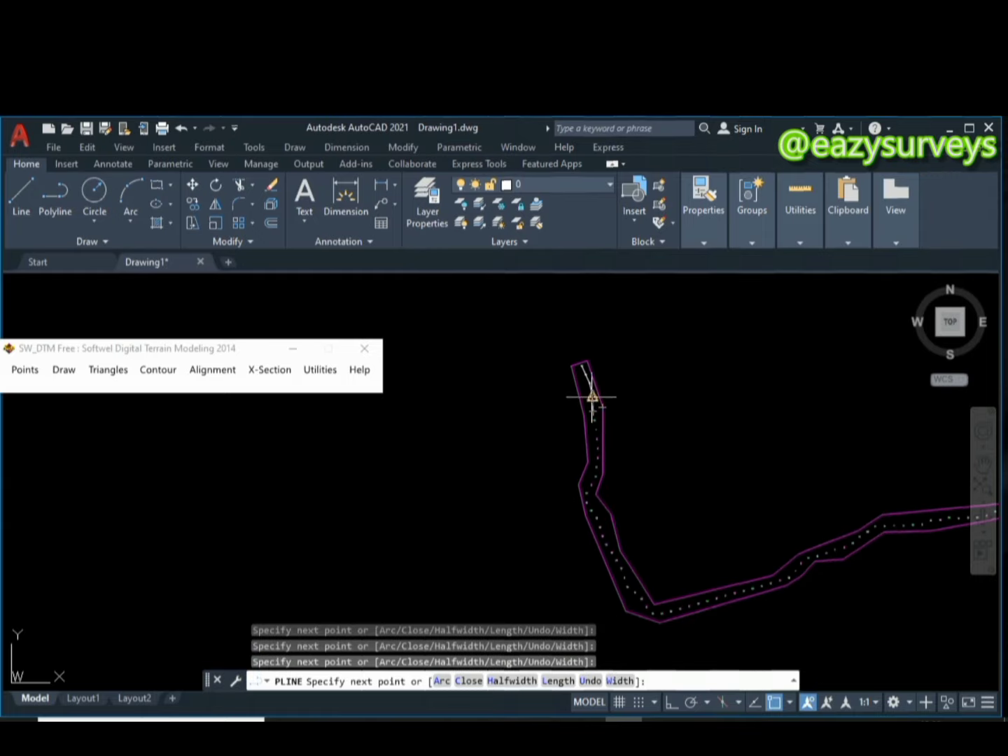
scroll(593, 397, up, 4)
scroll(586, 428, up, 5)
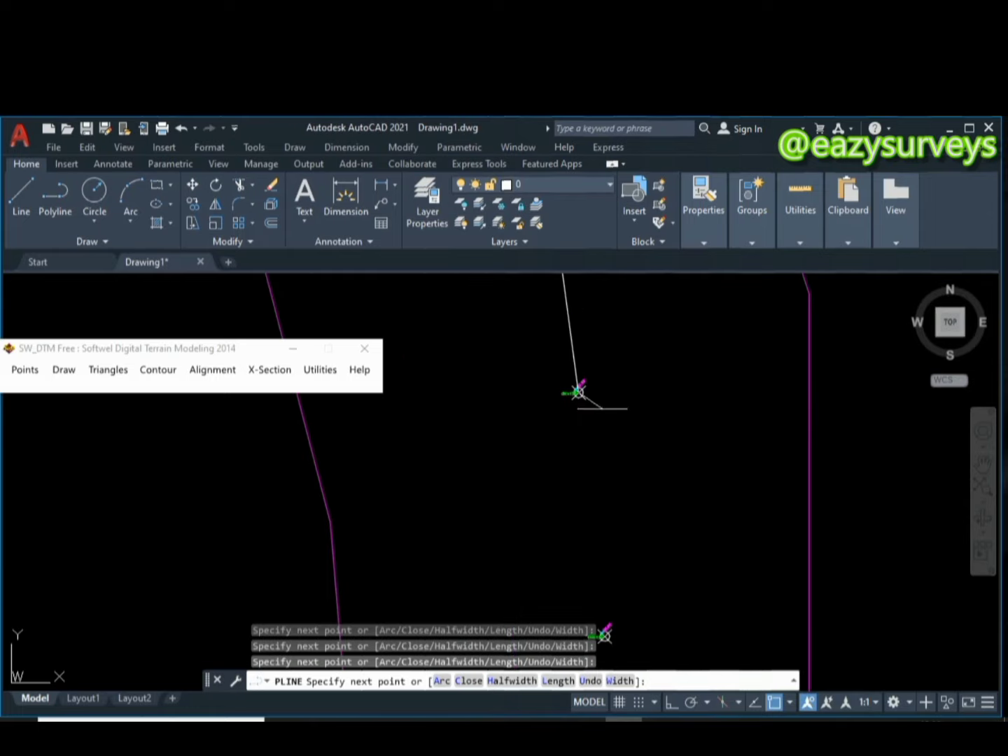
scroll(591, 407, down, 3)
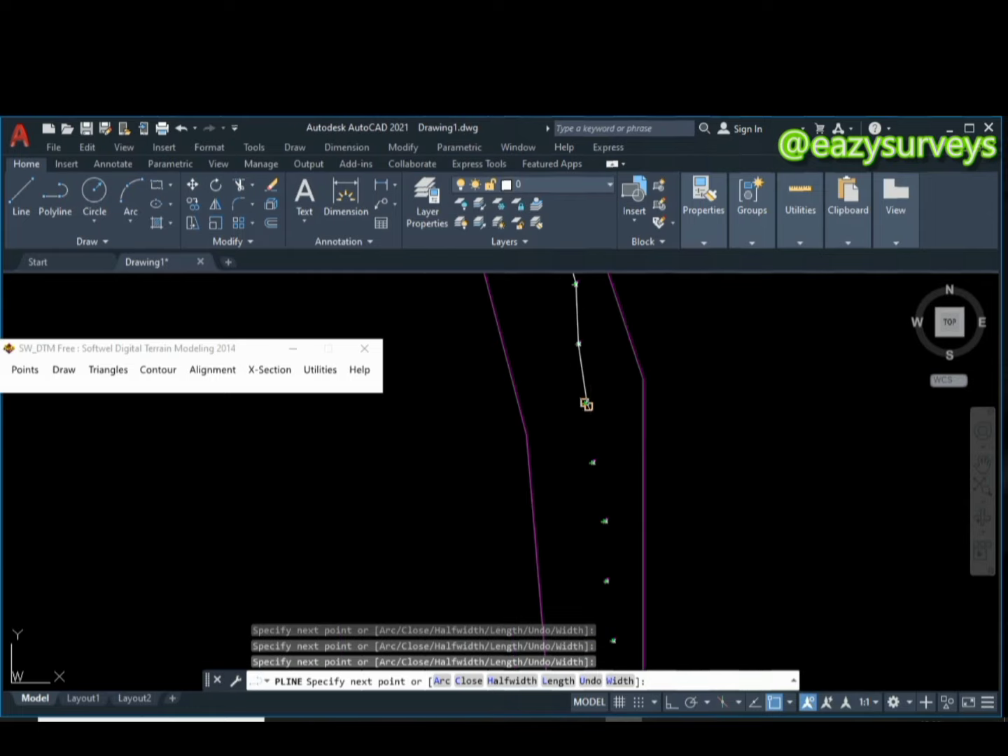
scroll(588, 419, down, 3)
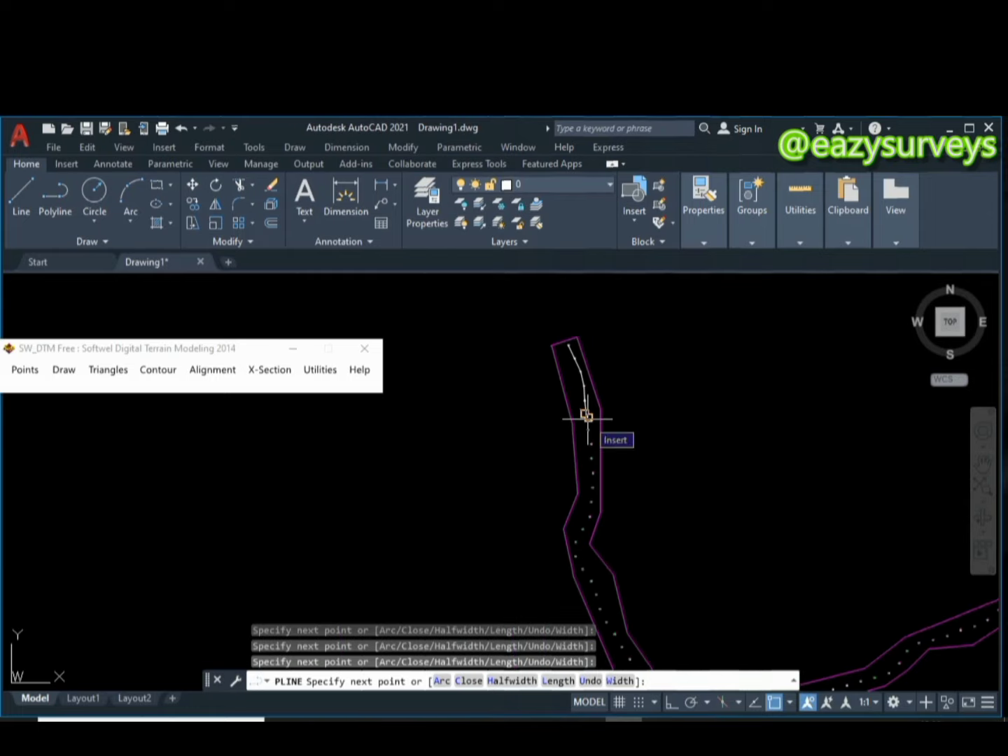
scroll(586, 420, up, 10)
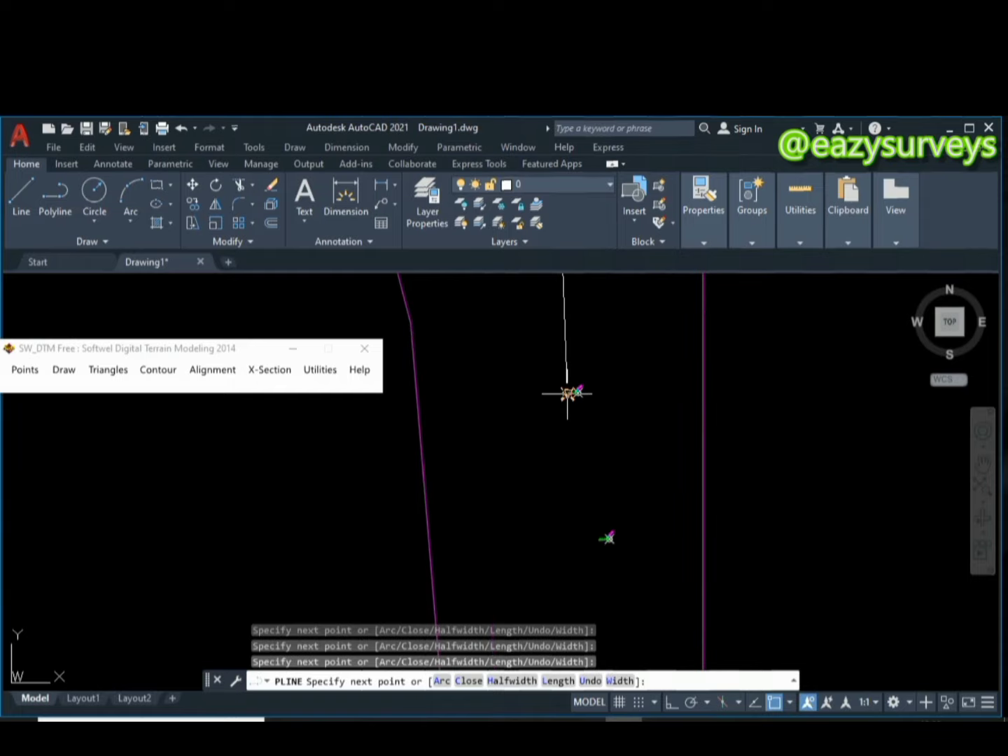
scroll(568, 395, up, 5)
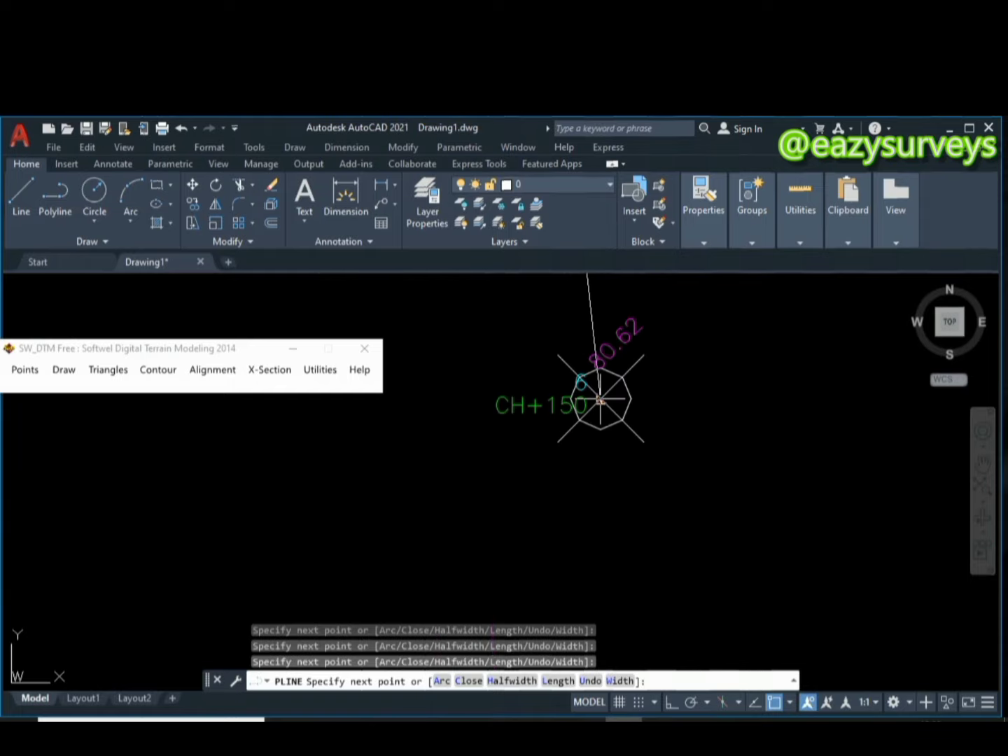
scroll(605, 400, down, 5)
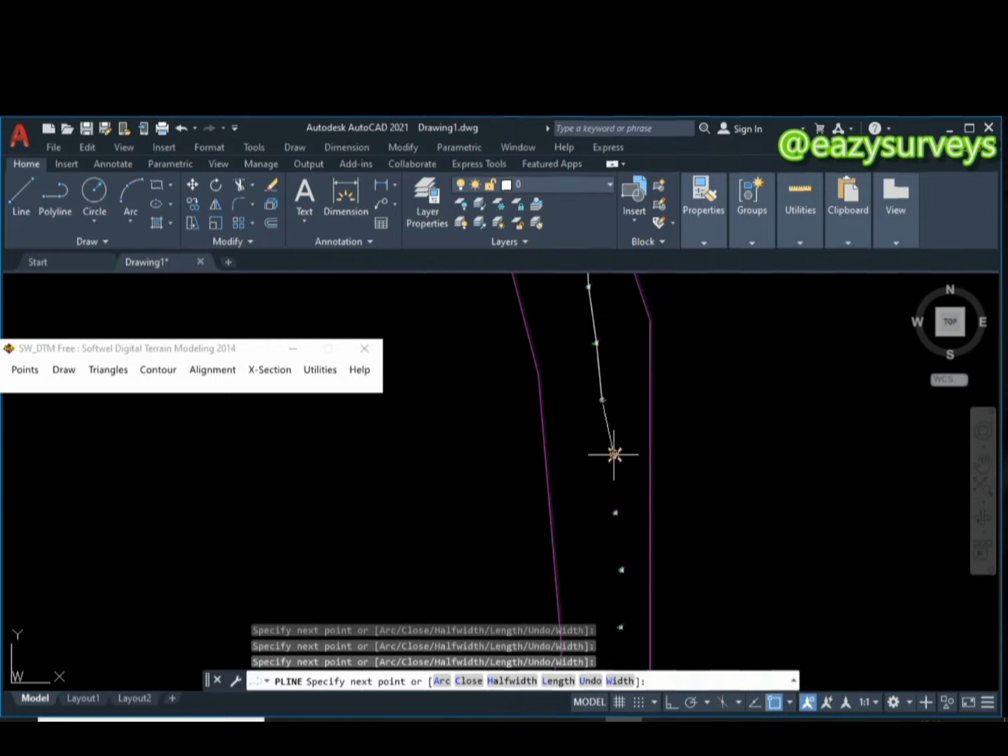
scroll(609, 452, up, 5)
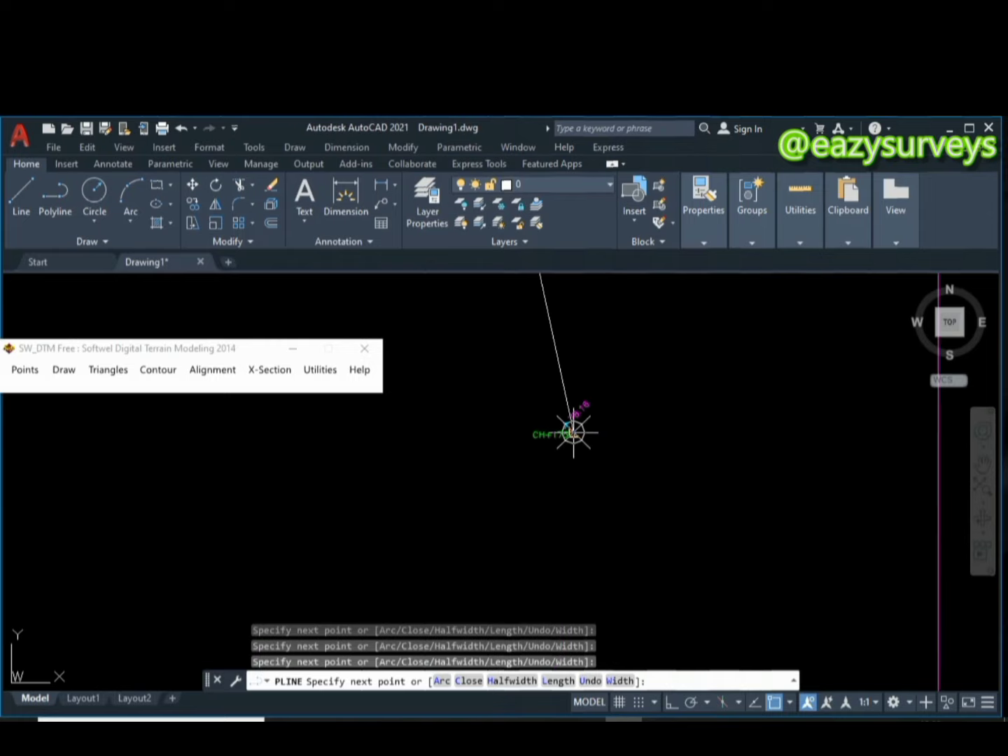
click(574, 433)
- Extend the alignment southward through the centres of survey points CH+200 and CH+225
scroll(574, 432, down, 4)
middle_drag(578, 516, 572, 474)
scroll(560, 472, up, 5)
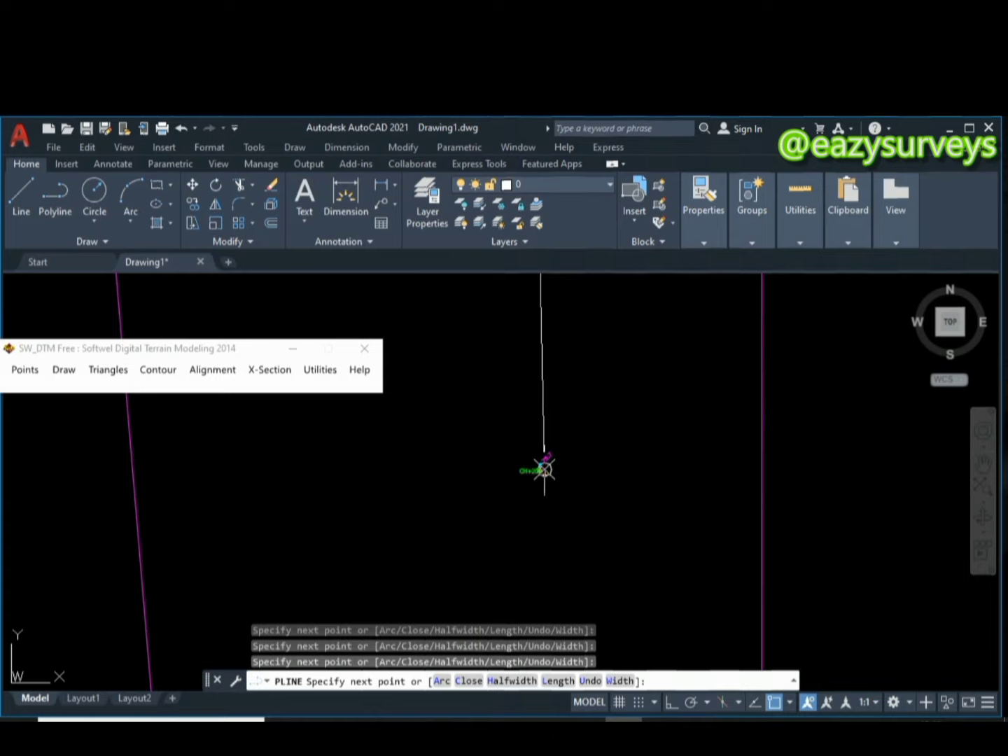
scroll(546, 470, up, 2)
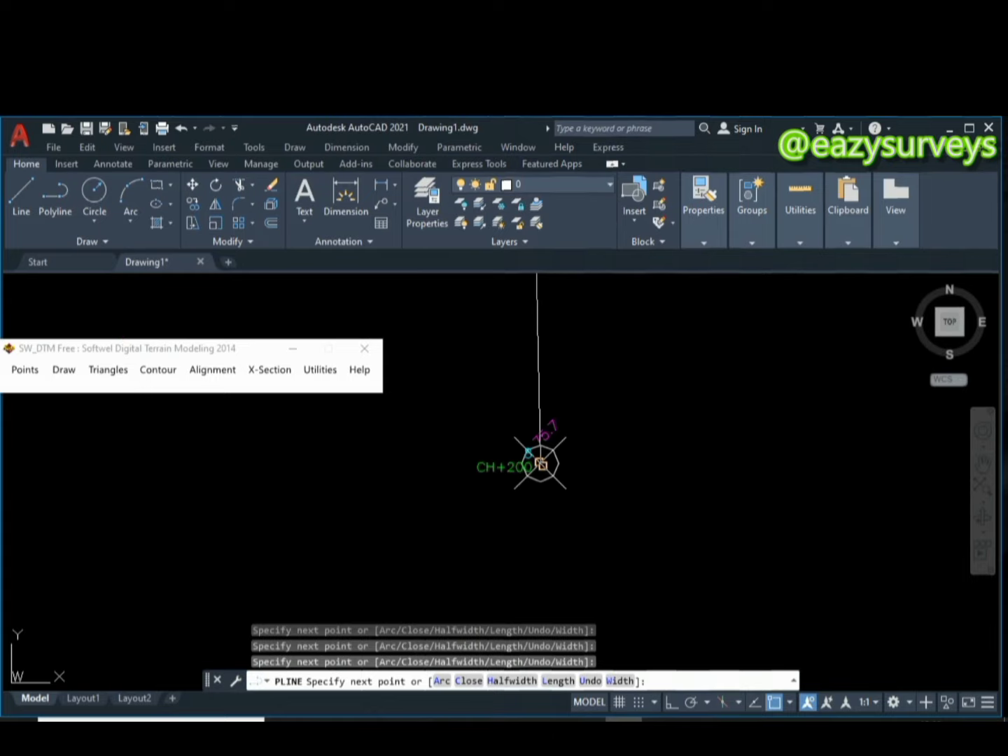
click(540, 463)
scroll(542, 459, down, 4)
middle_drag(560, 494, 612, 434)
scroll(611, 429, down, 4)
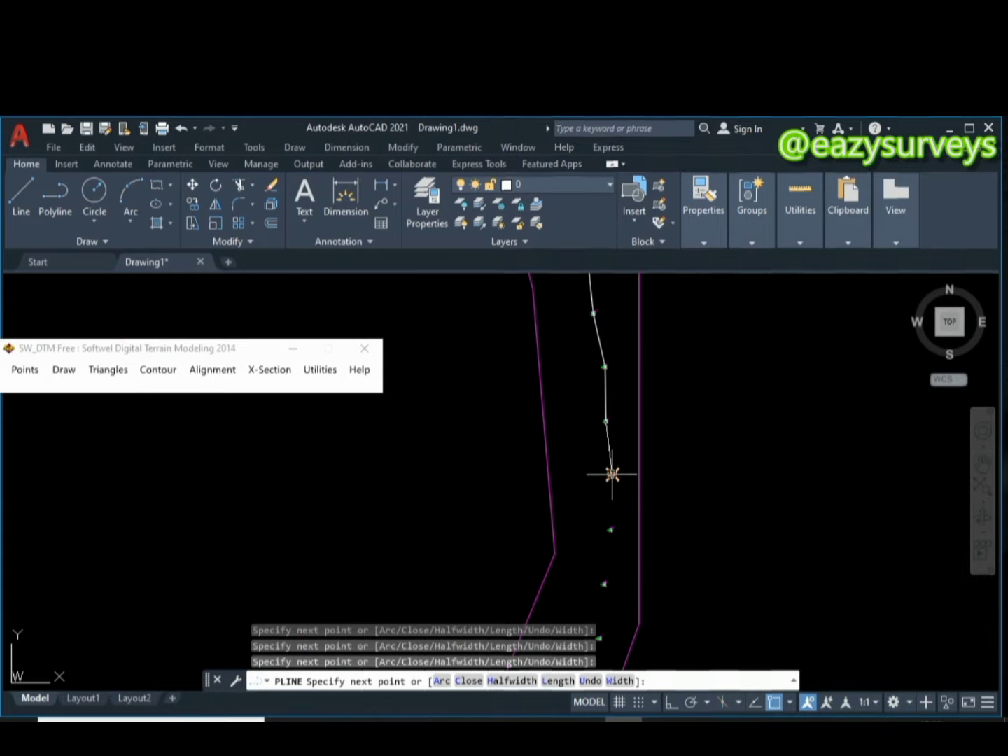
scroll(613, 476, up, 8)
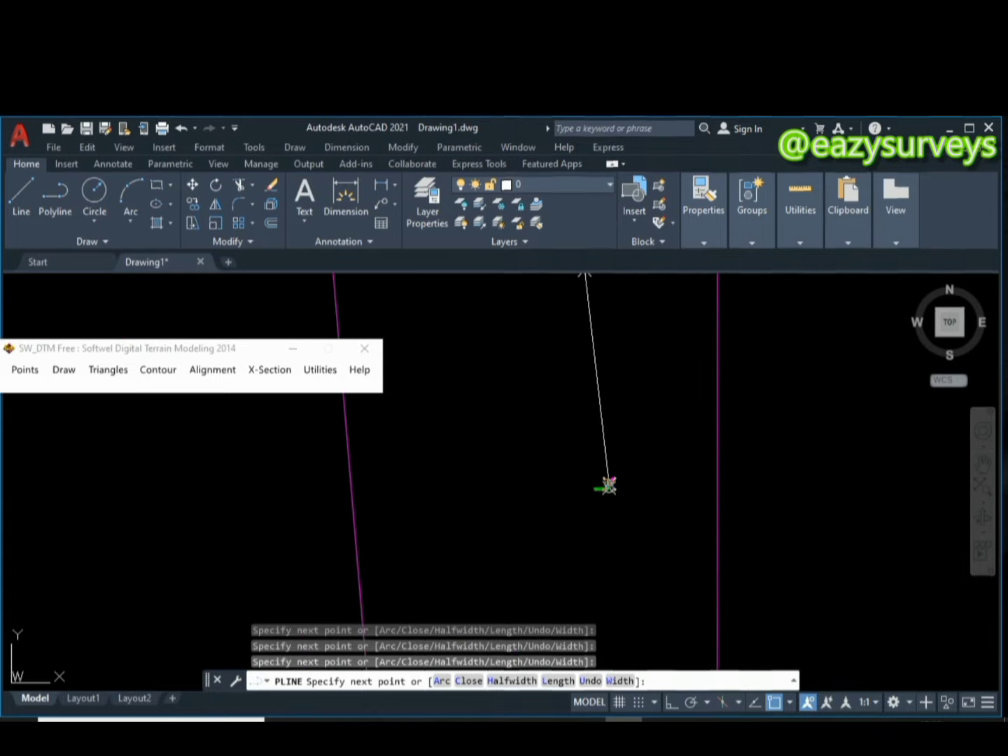
click(616, 497)
- Extend the alignment southward to the centre of survey point CH+250
scroll(614, 495, down, 8)
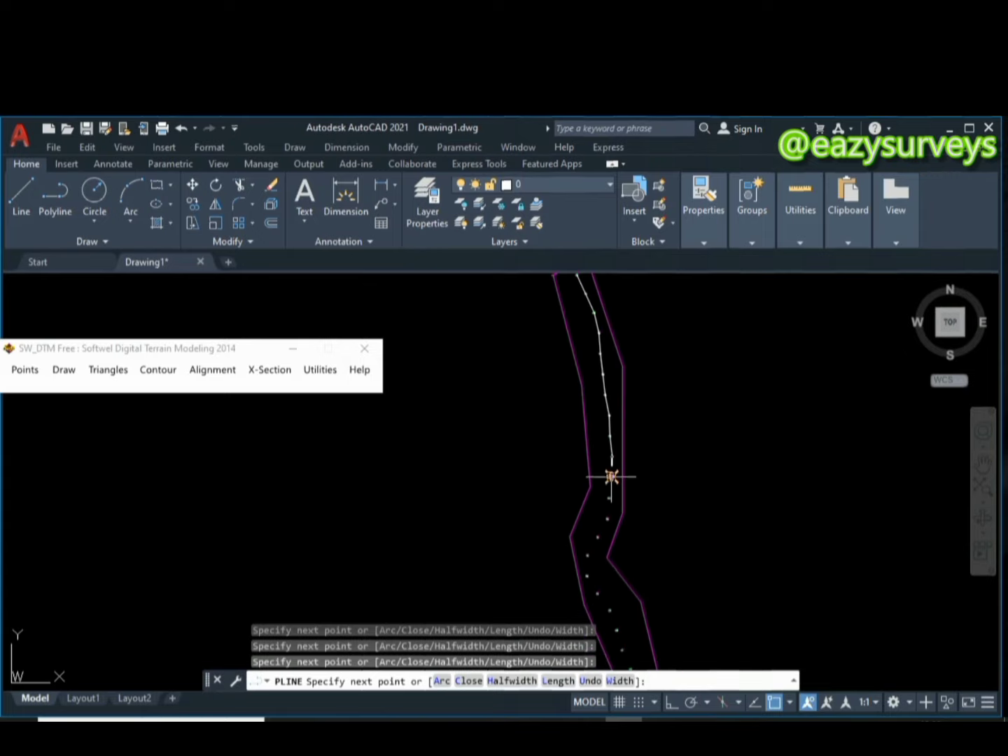
scroll(612, 476, up, 8)
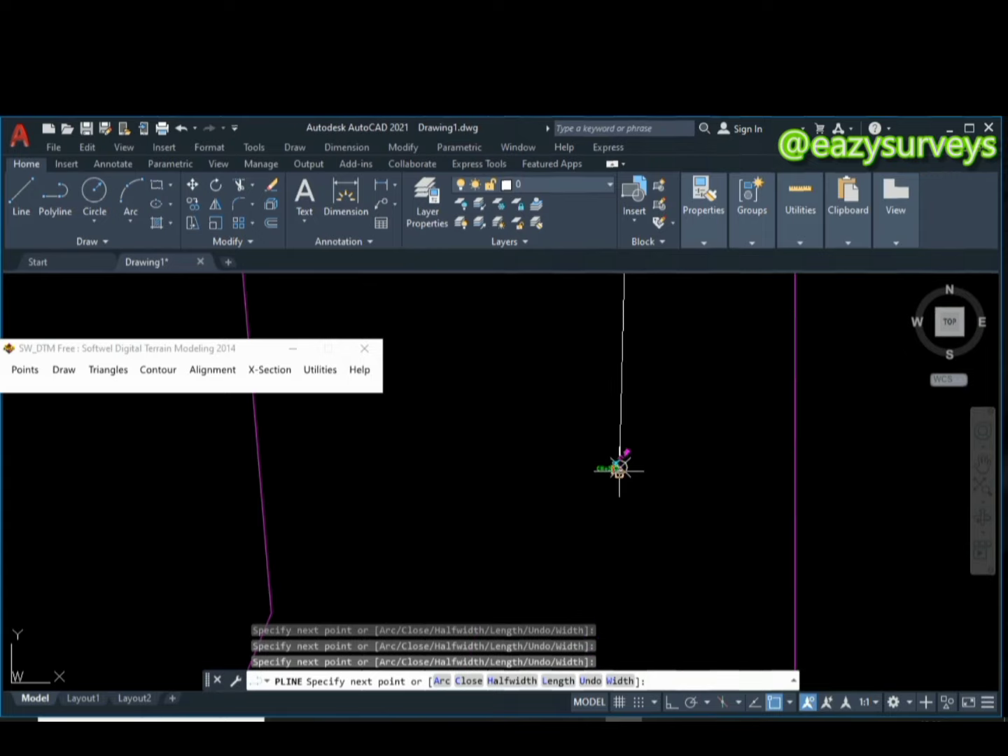
click(621, 467)
scroll(620, 468, down, 8)
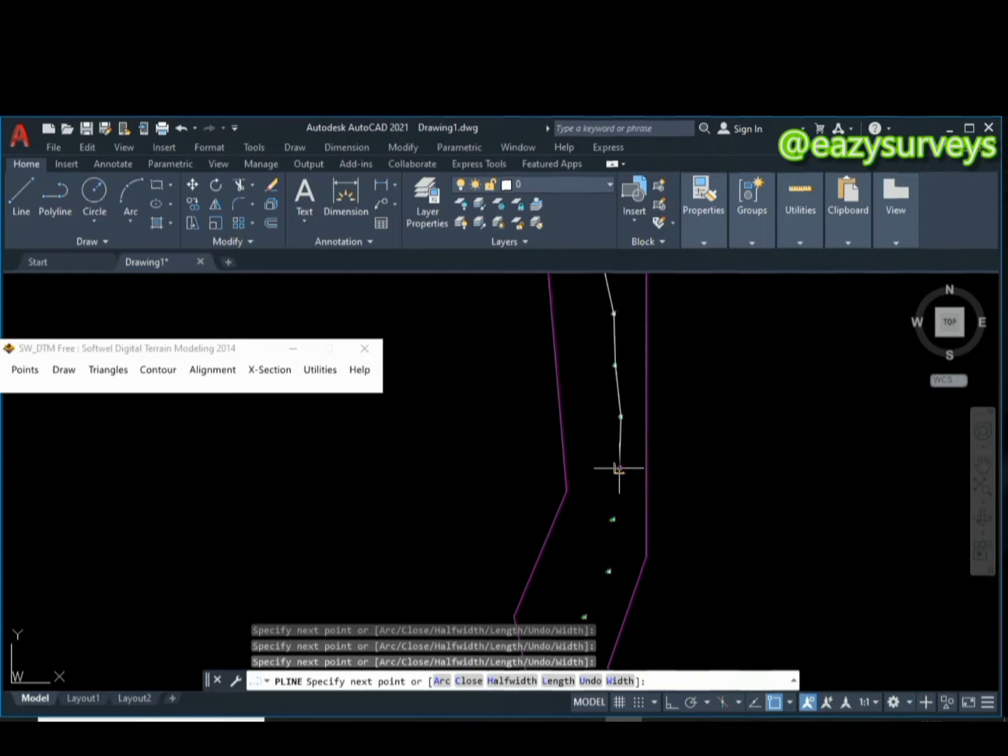
scroll(610, 468, up, 8)
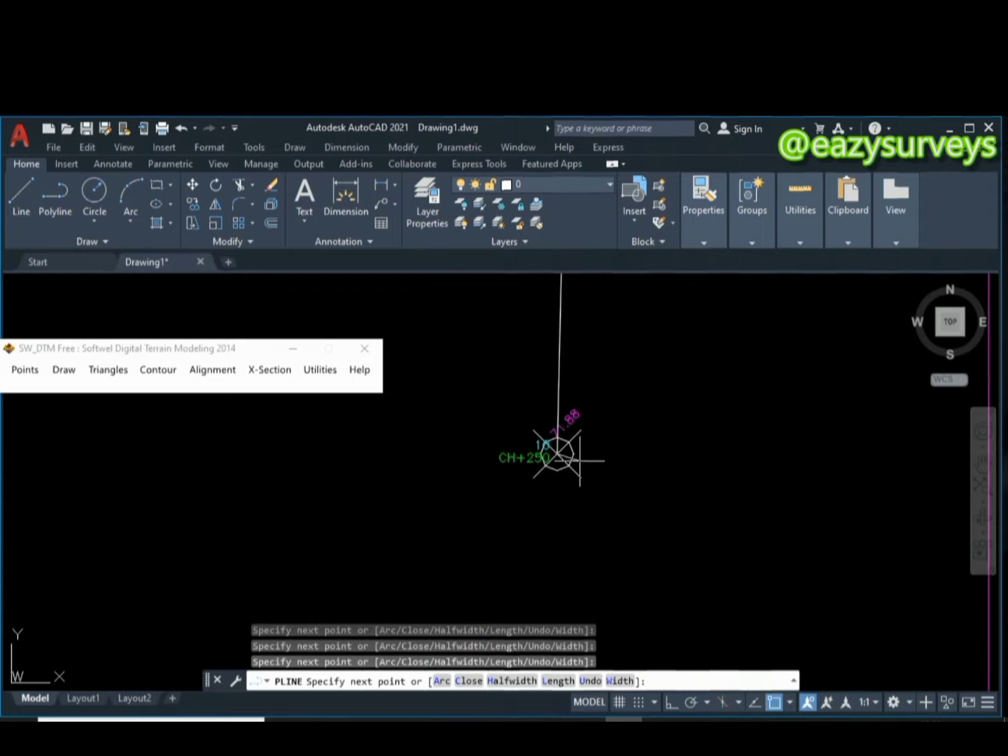
middle_drag(540, 478, 683, 450)
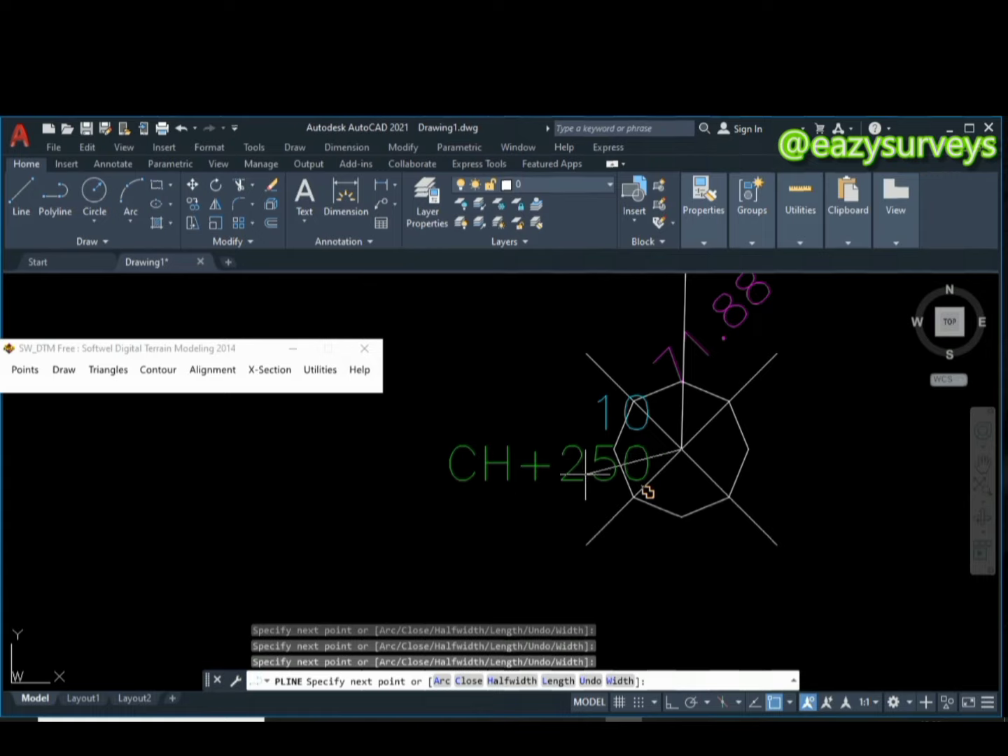
click(683, 450)
- Extend the alignment down the western leg through the centres of survey points CH+275 and CH+300
scroll(683, 453, down, 6)
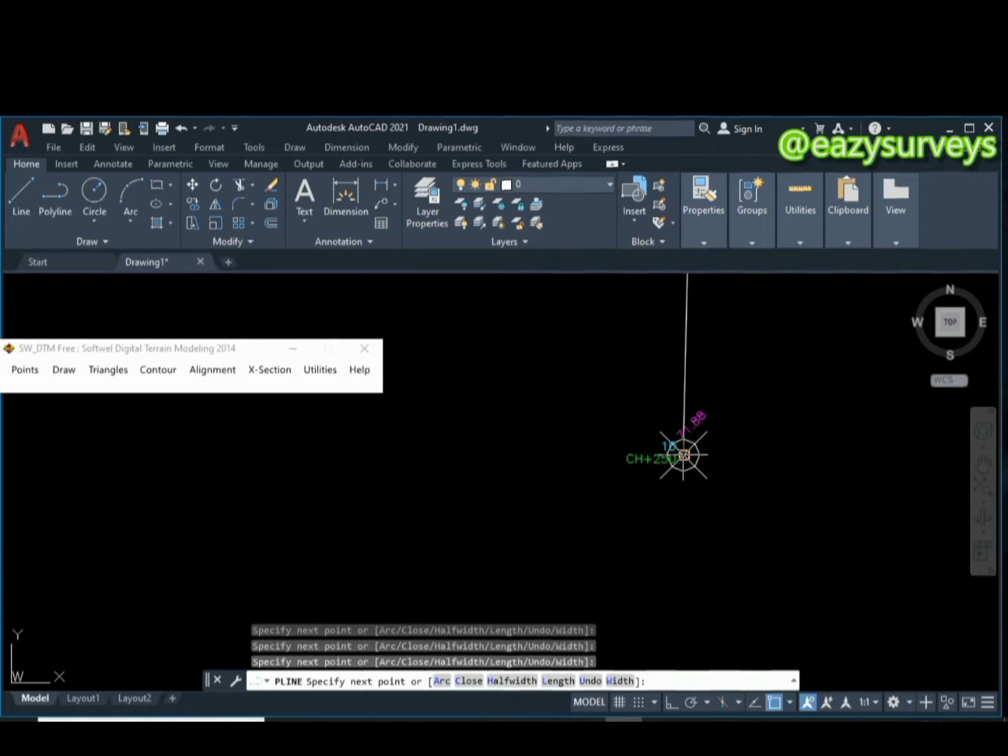
middle_drag(683, 493, 696, 384)
scroll(670, 541, up, 7)
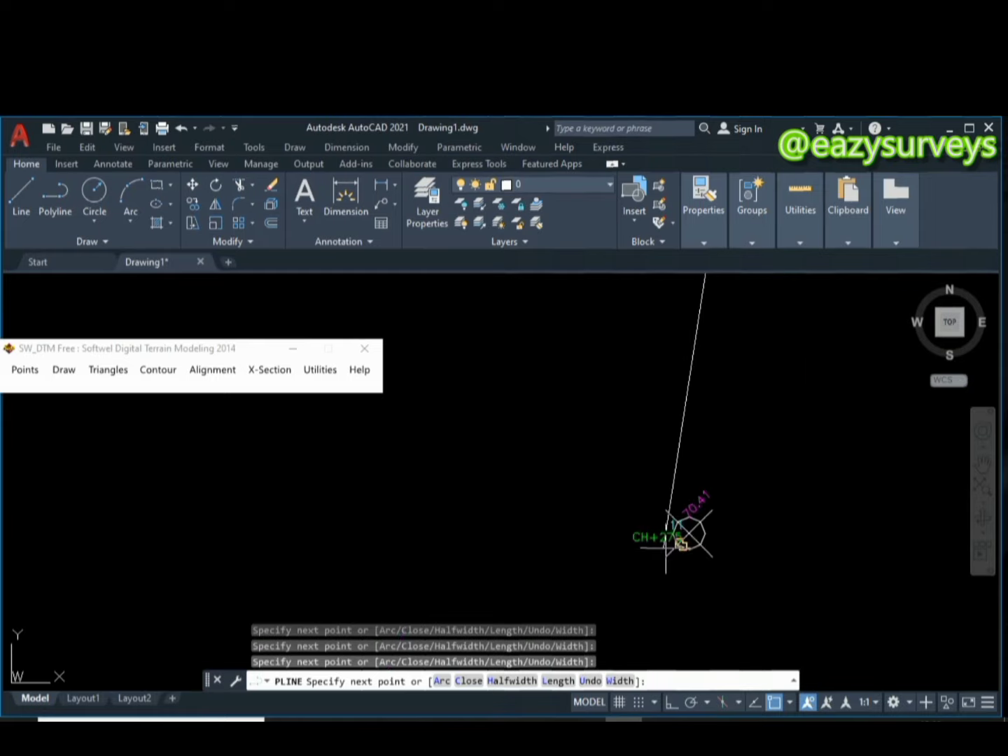
scroll(683, 521, down, 8)
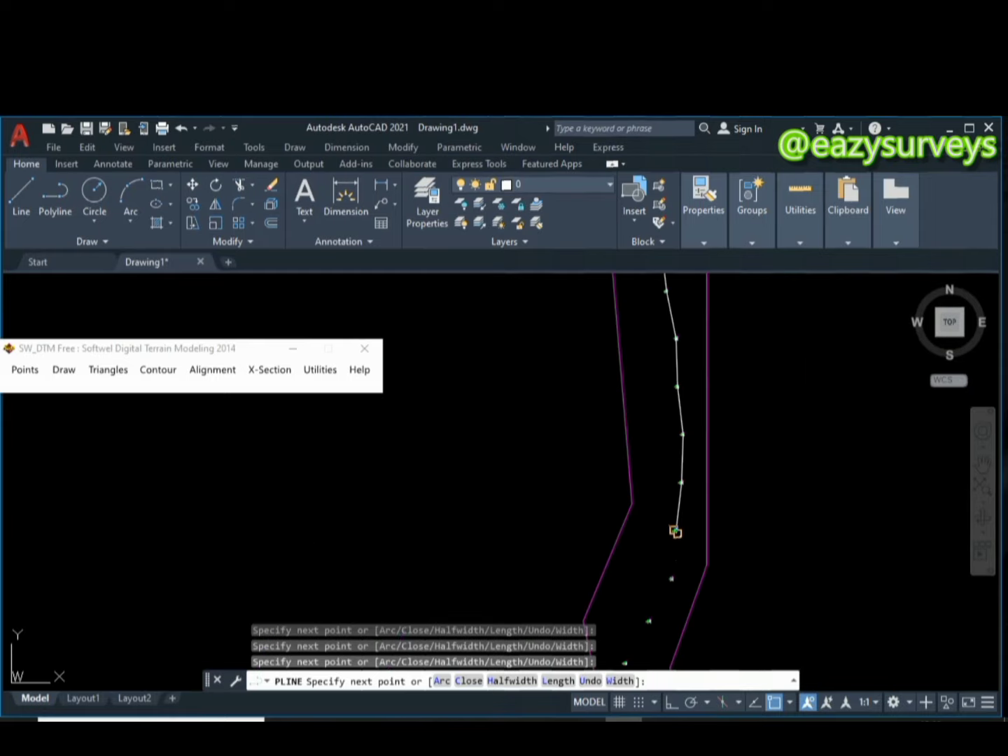
scroll(676, 560, up, 3)
scroll(662, 526, up, 5)
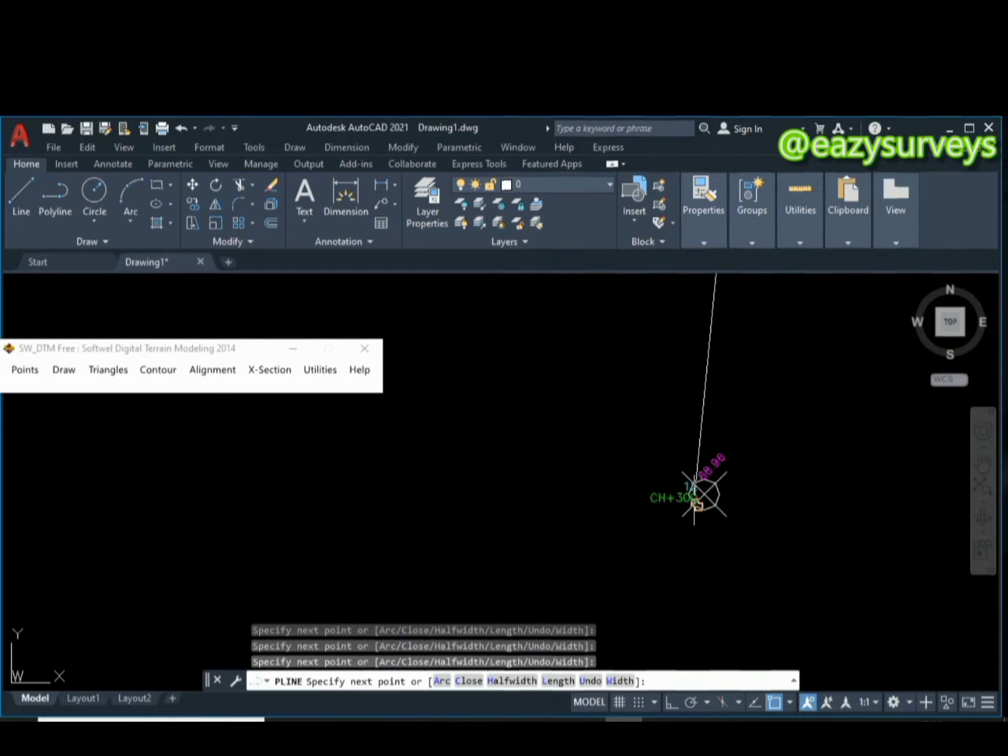
click(705, 492)
- Continue the alignment around the southwest bend through the centres of survey points CH+325, CH+350 and CH+375
scroll(704, 494, down, 5)
scroll(684, 533, up, 6)
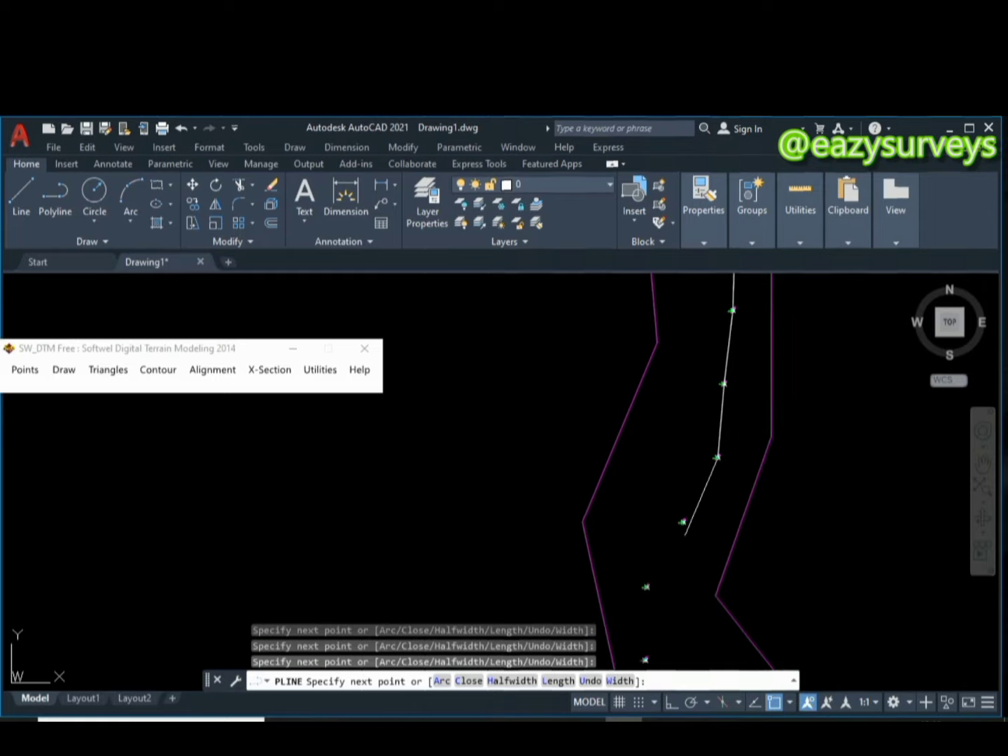
click(674, 419)
scroll(664, 443, down, 6)
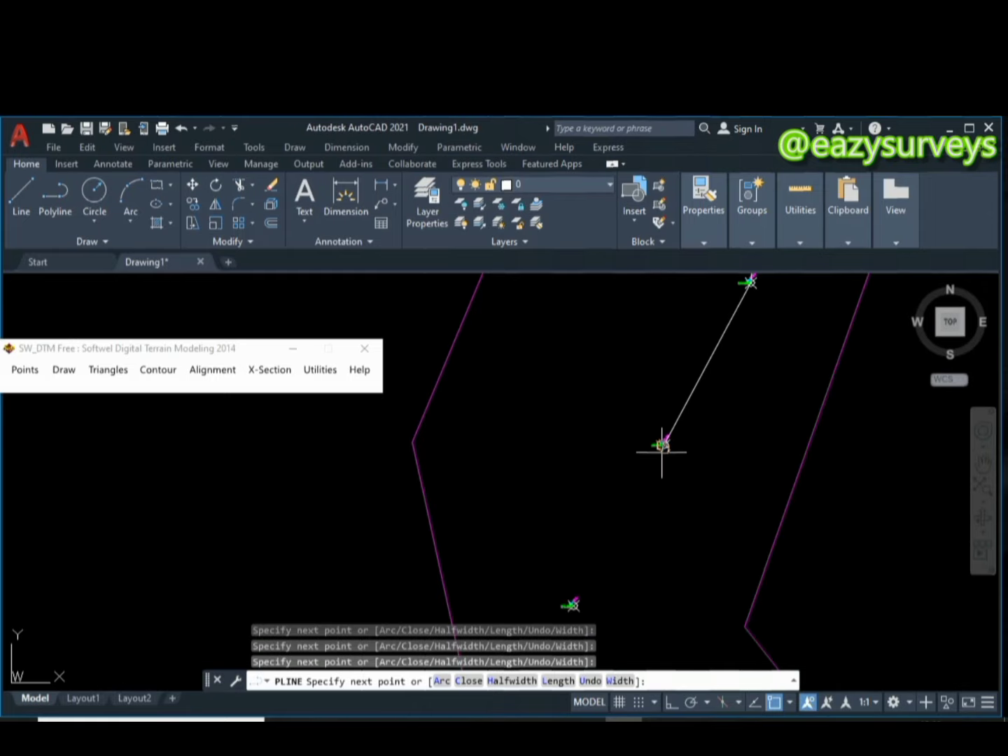
scroll(654, 469, up, 4)
scroll(654, 410, up, 4)
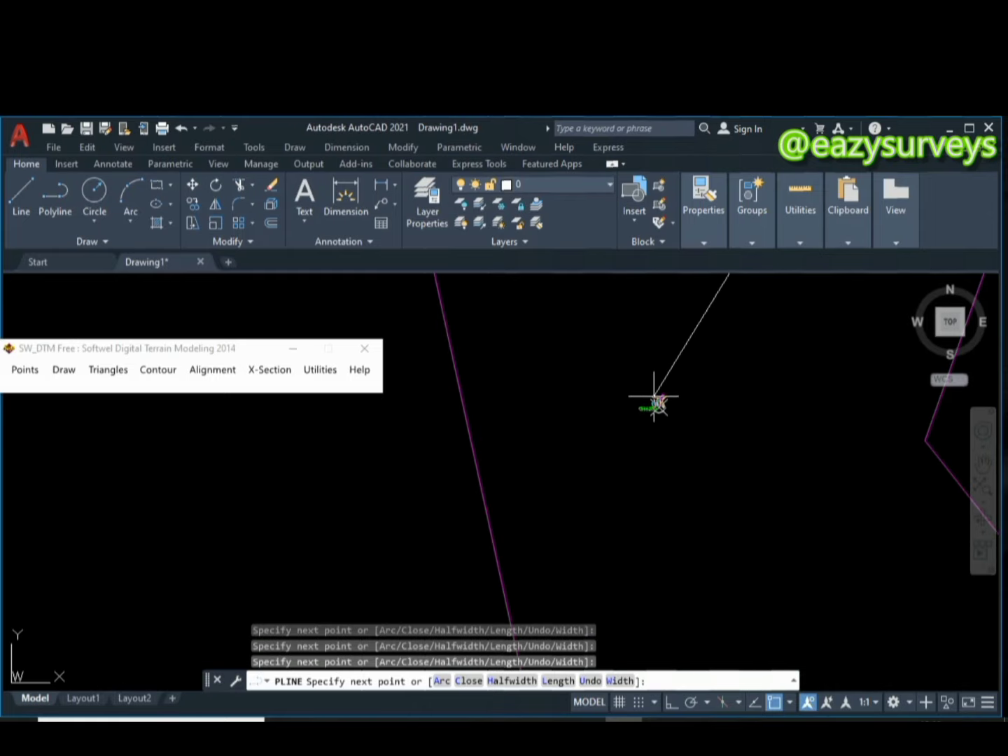
scroll(661, 429, down, 2)
click(661, 429)
scroll(659, 462, down, 5)
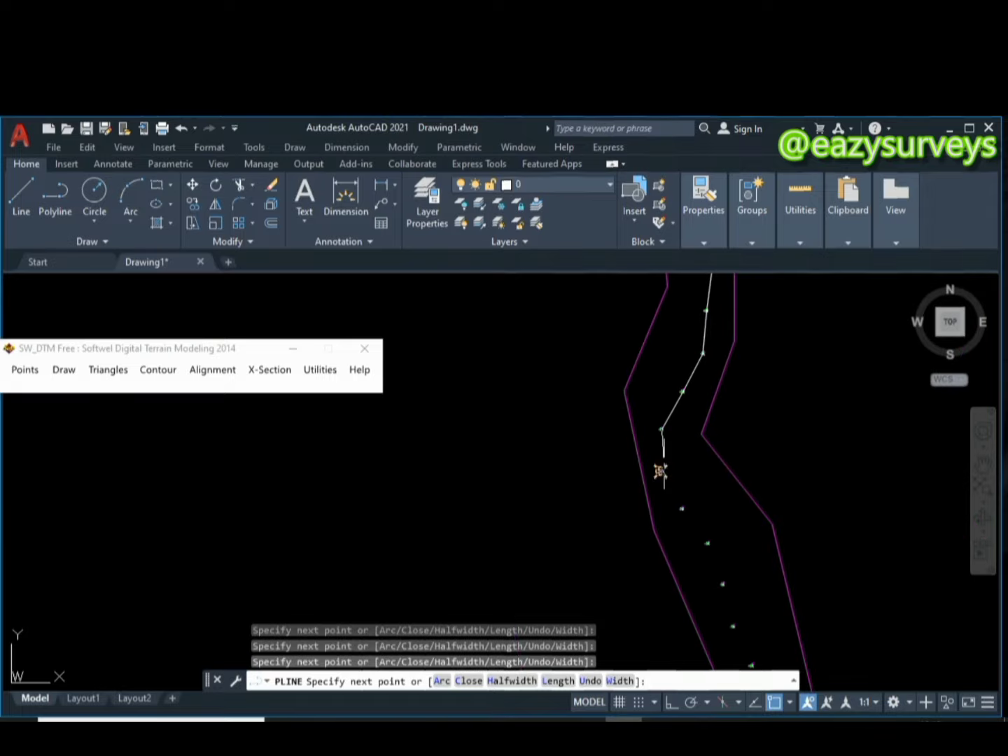
scroll(666, 472, up, 6)
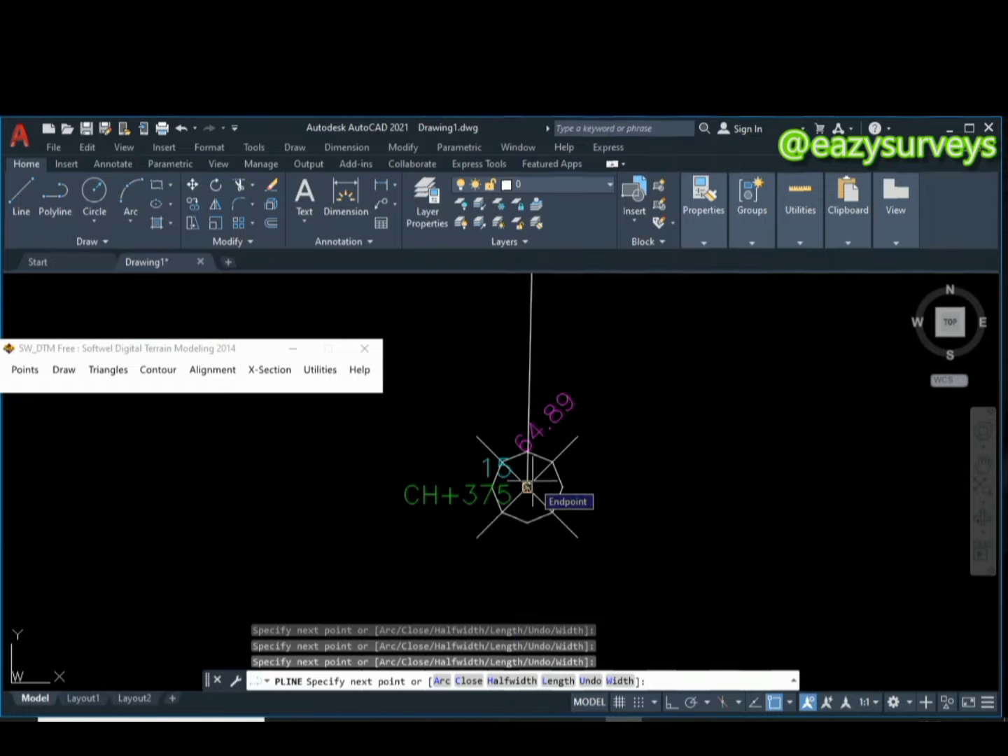
click(527, 487)
- With Ortho mode off, extend the alignment along the road's eastern end through the centres of survey points CH+2425 and CH+2450
scroll(552, 476, down, 4)
key(F8)
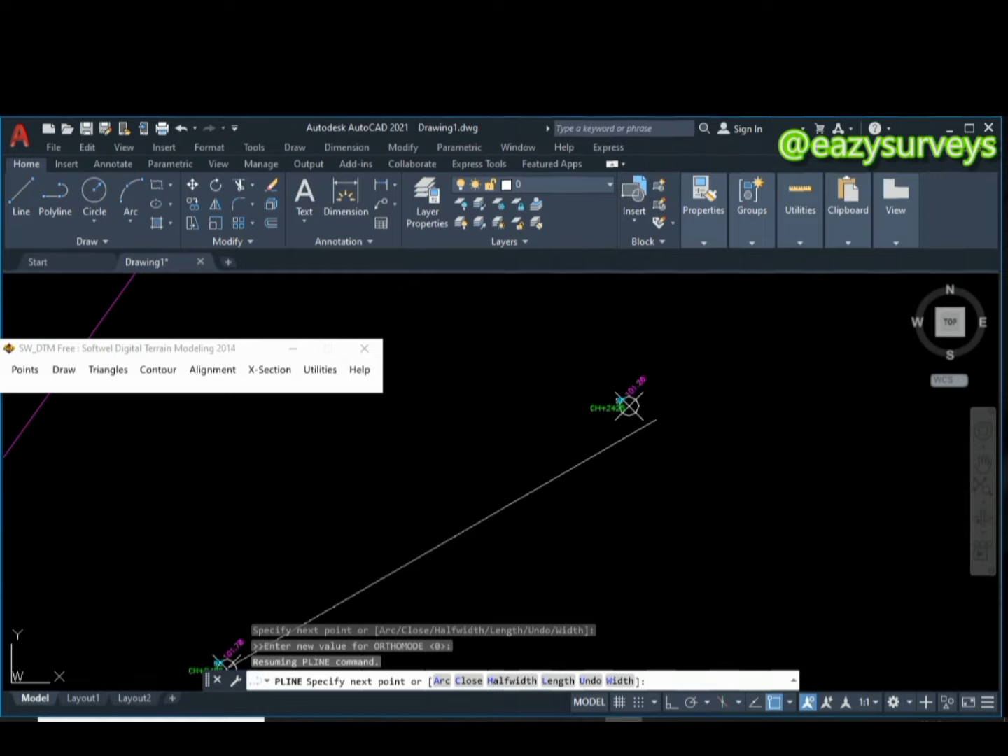
scroll(627, 411, up, 1)
click(630, 419)
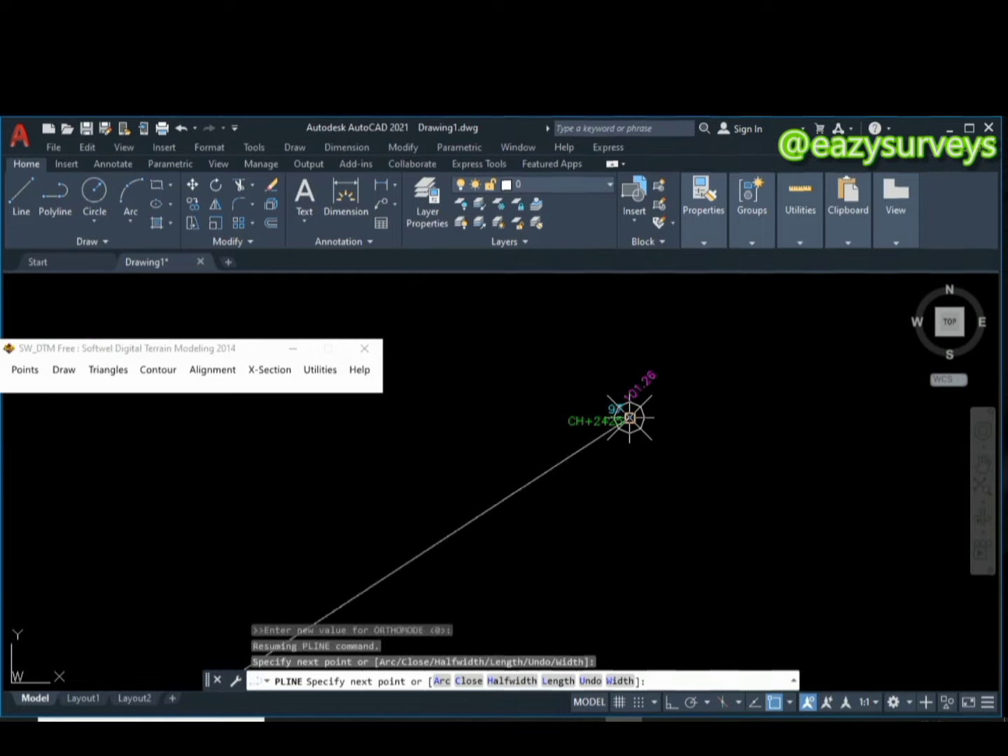
scroll(627, 413, down, 3)
scroll(669, 402, up, 10)
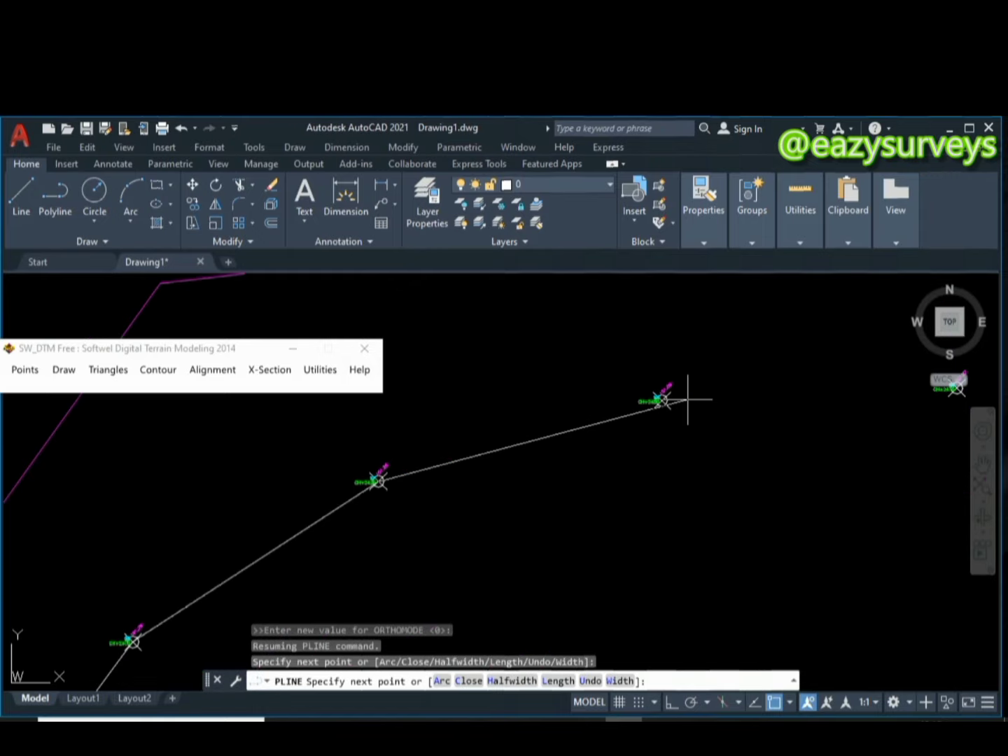
click(654, 407)
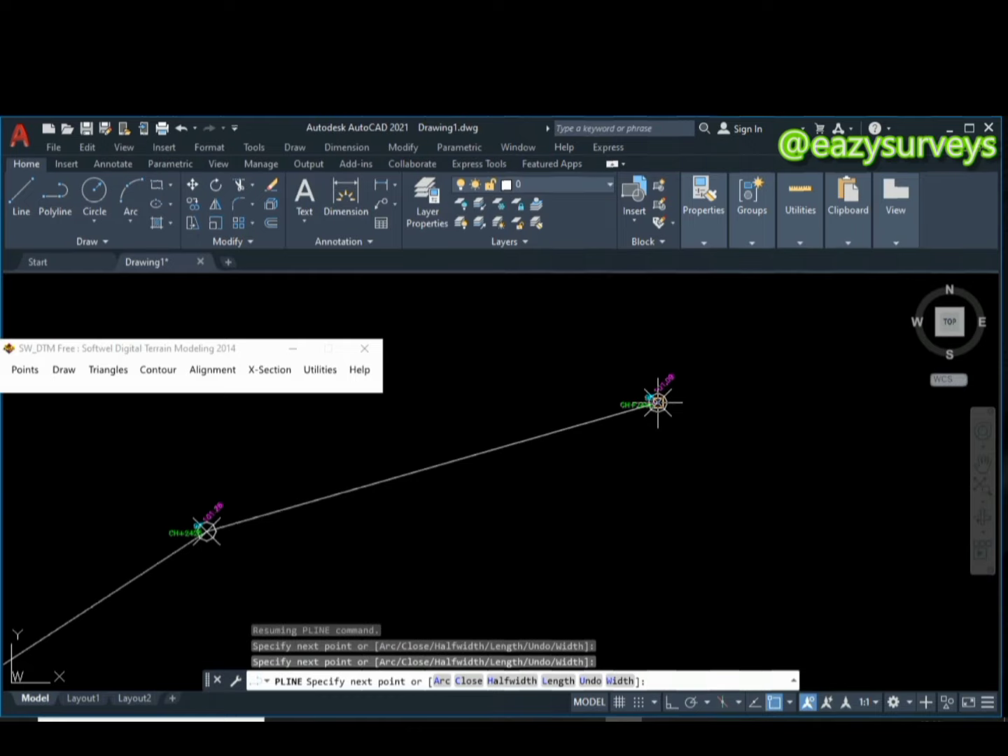
- Extend the alignment through the centre of survey point CH+2475 to the last survey point, CH+2500
scroll(656, 403, down, 6)
middle_drag(665, 403, 536, 431)
scroll(633, 422, up, 6)
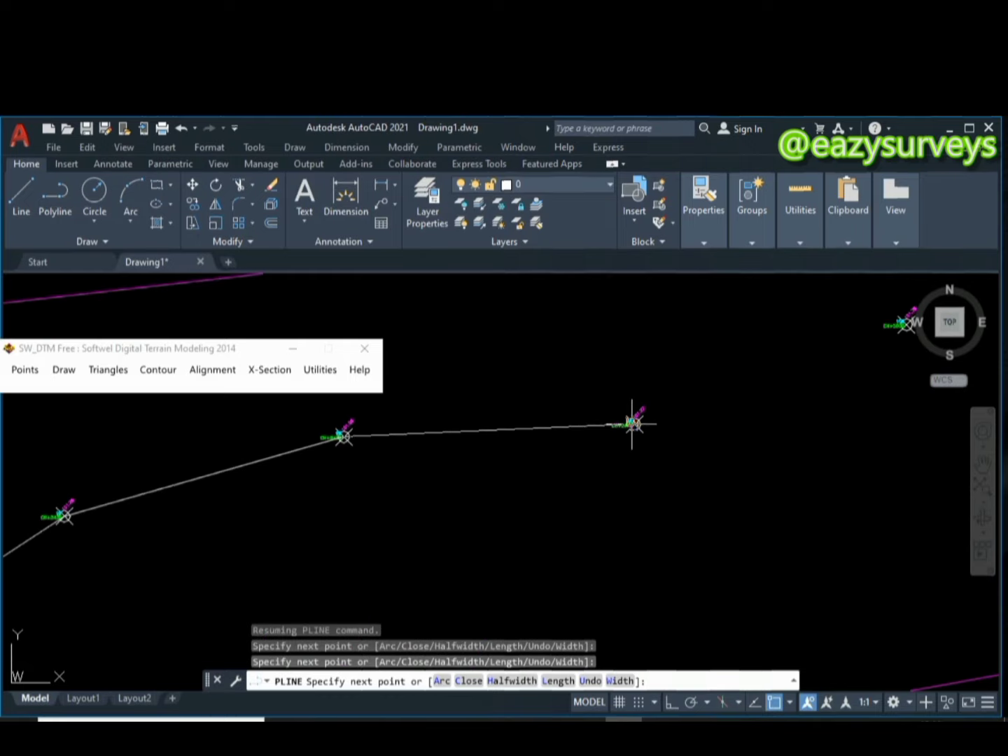
click(634, 423)
scroll(634, 423, down, 4)
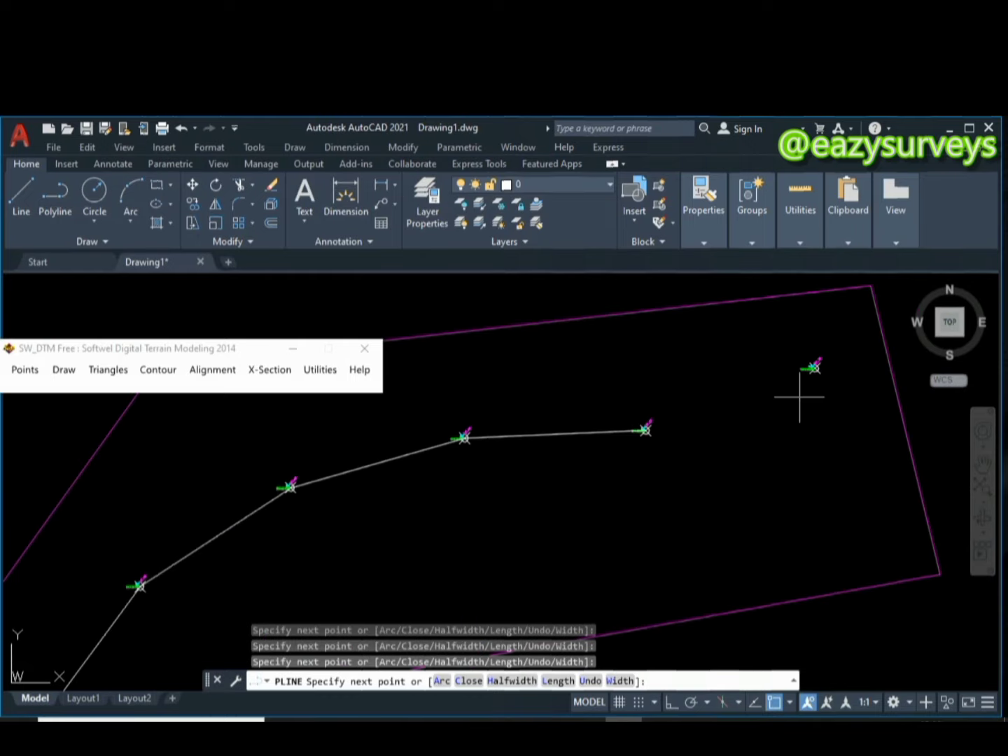
scroll(810, 365, up, 7)
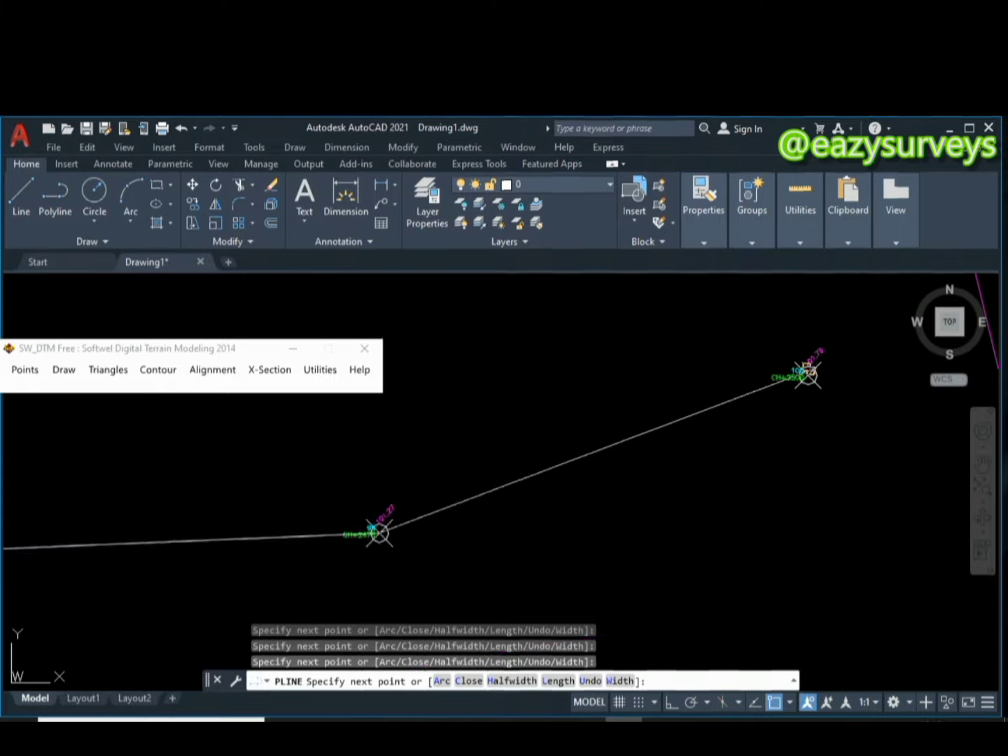
click(787, 389)
scroll(786, 388, down, 5)
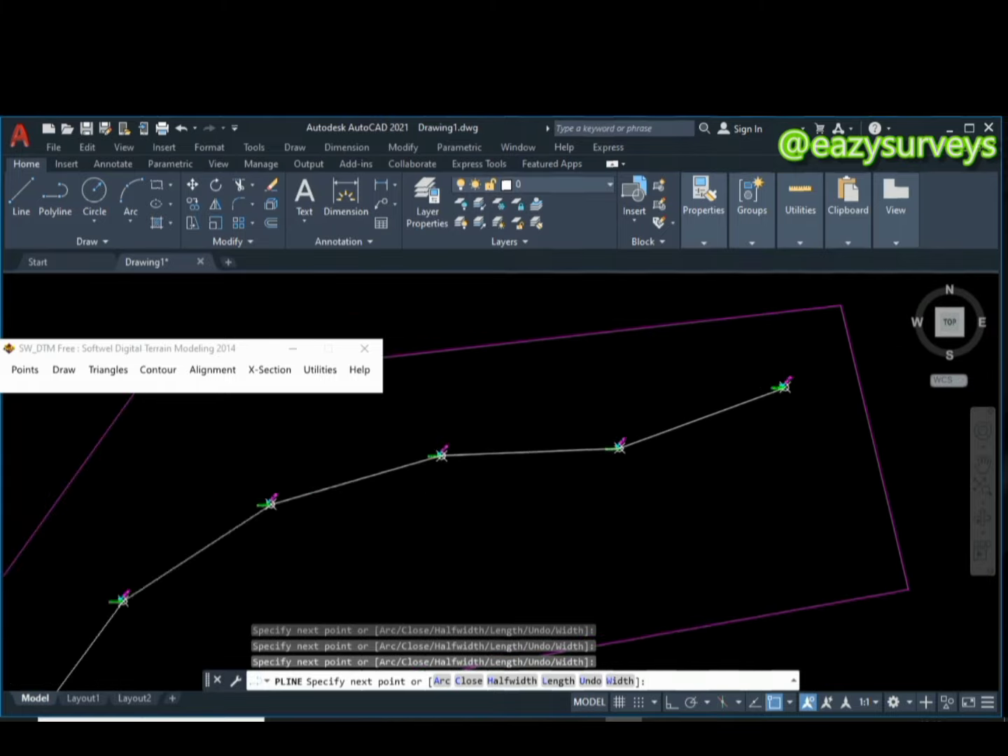
scroll(785, 387, down, 1)
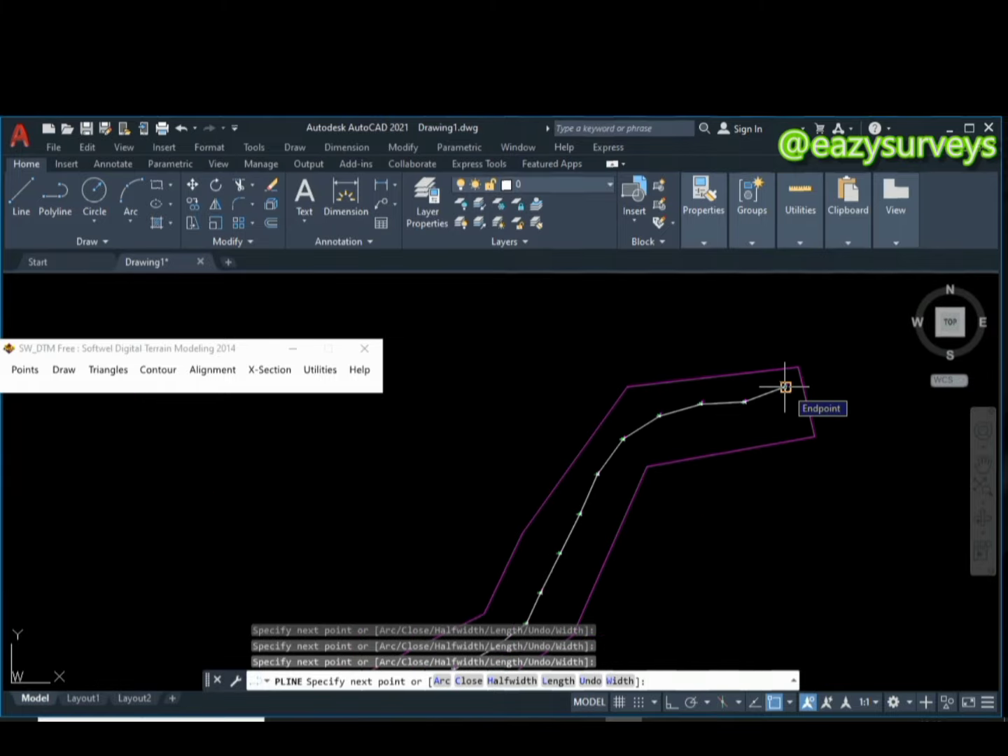
- Finish the alignment polyline at the last survey point, CH+2500
scroll(785, 387, down, 1)
scroll(786, 387, up, 2)
scroll(785, 387, up, 2)
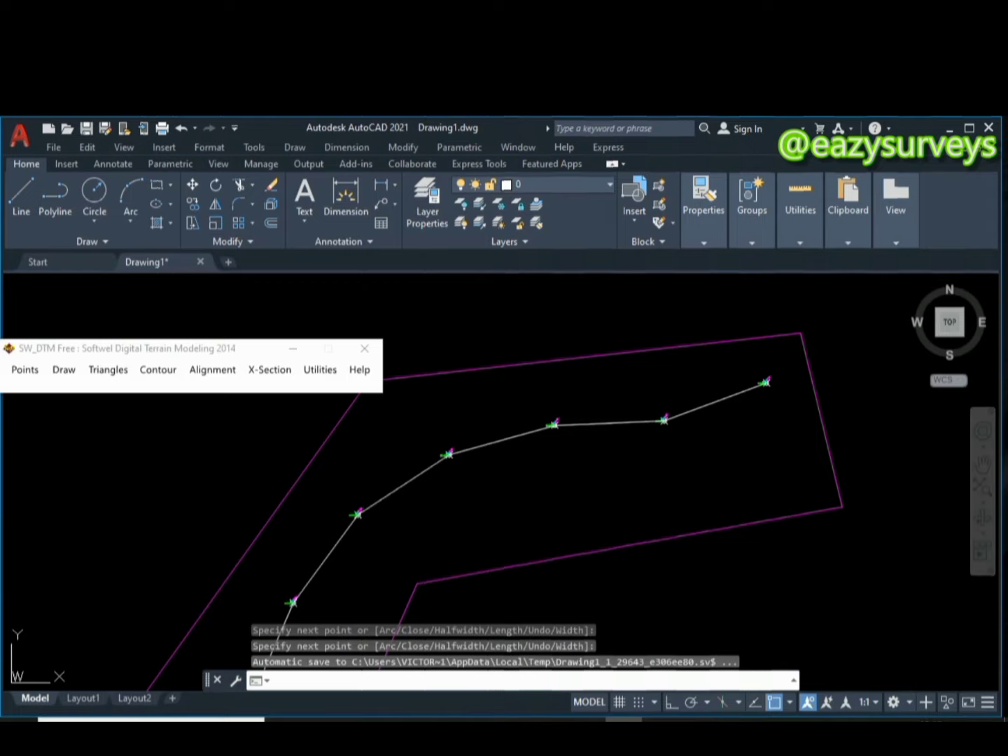
key(Return)
scroll(695, 421, down, 2)
scroll(696, 420, down, 4)
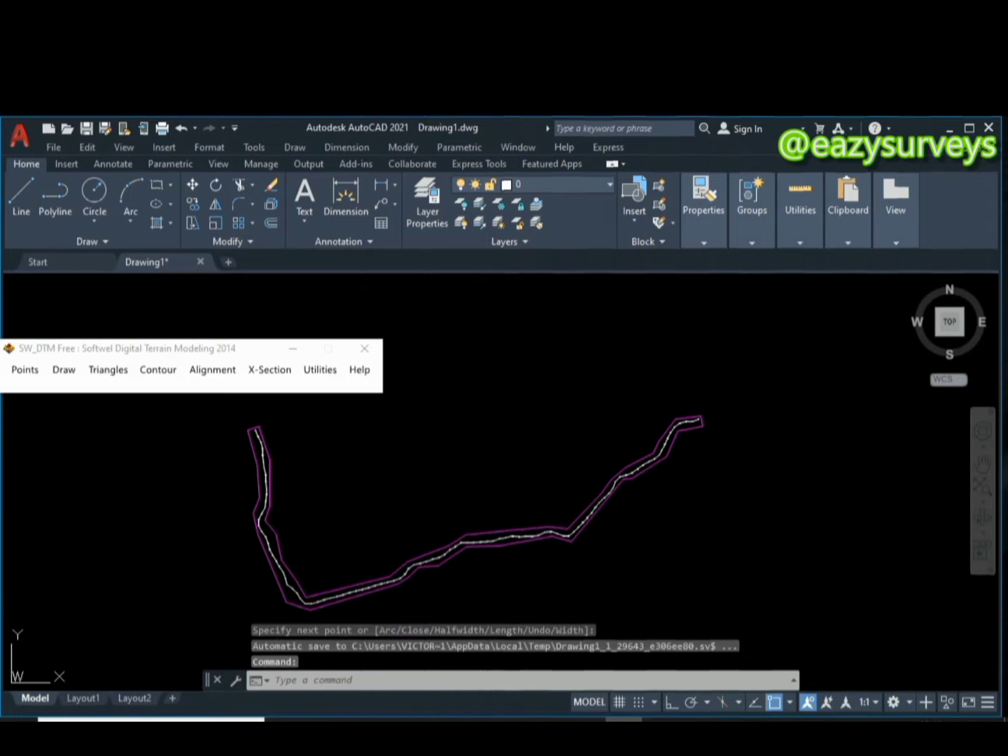
- Set up sections by DTM in L-Profile and X-Section mode, with an X-section interval of 25.0 and chainage writing enabled
scroll(217, 399, up, 2)
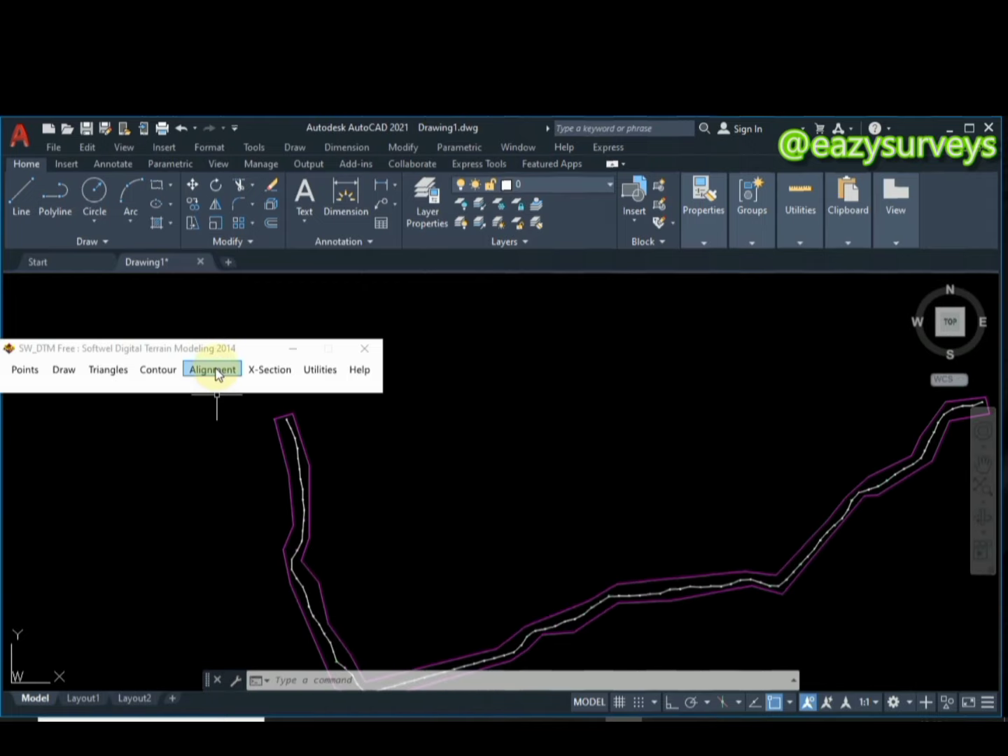
click(278, 376)
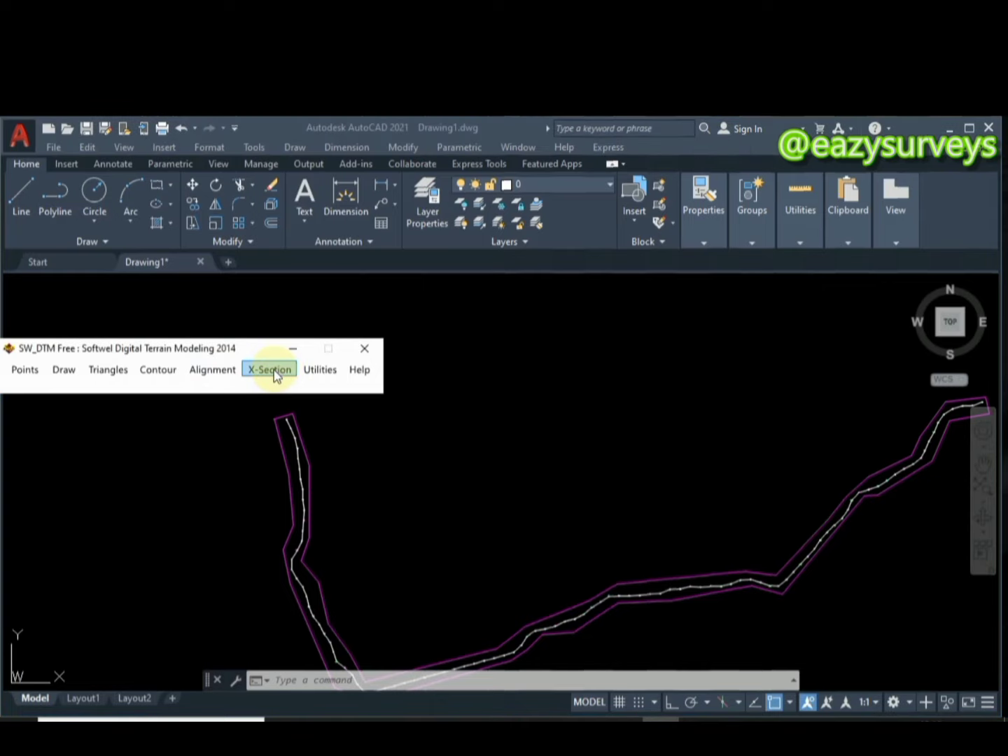
click(269, 368)
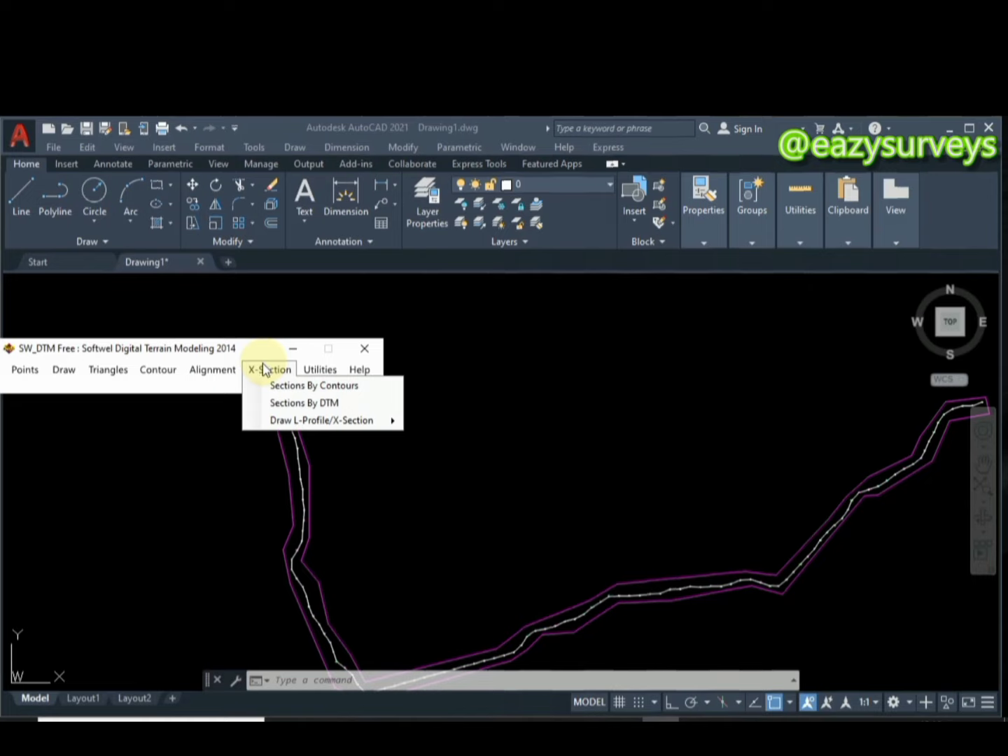
click(273, 372)
click(274, 374)
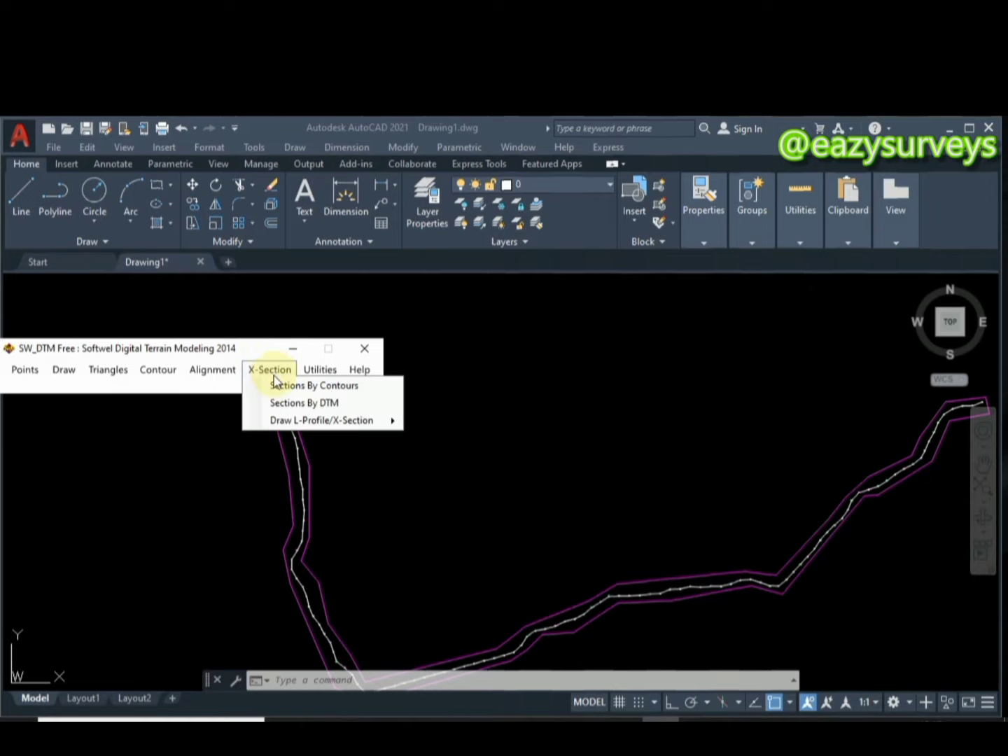
click(305, 403)
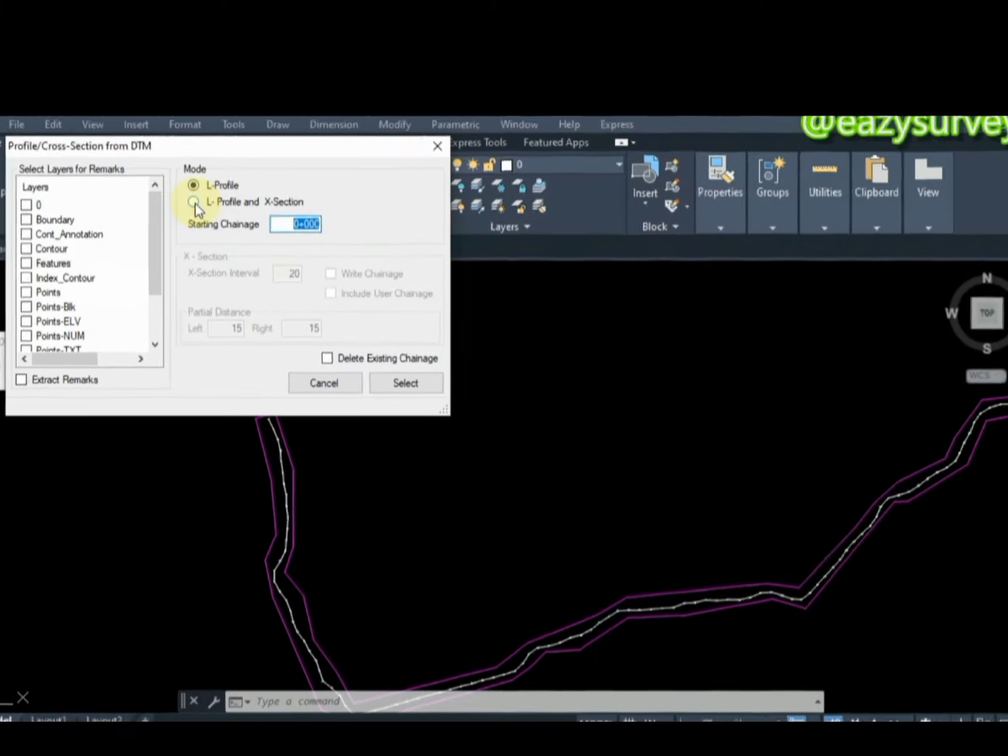
click(195, 203)
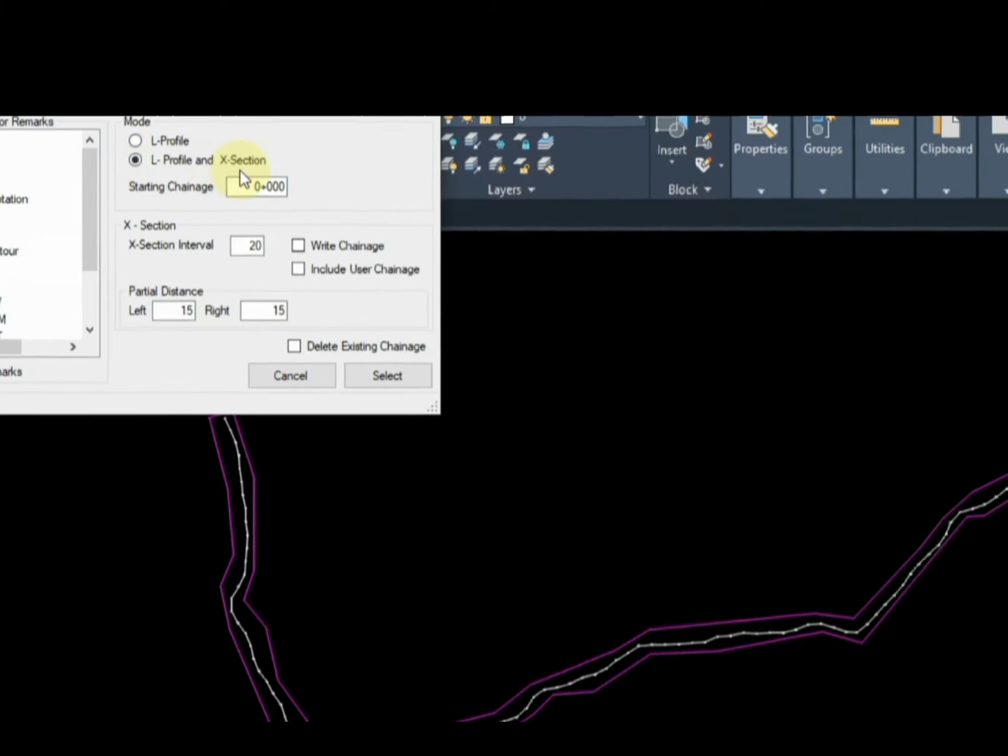
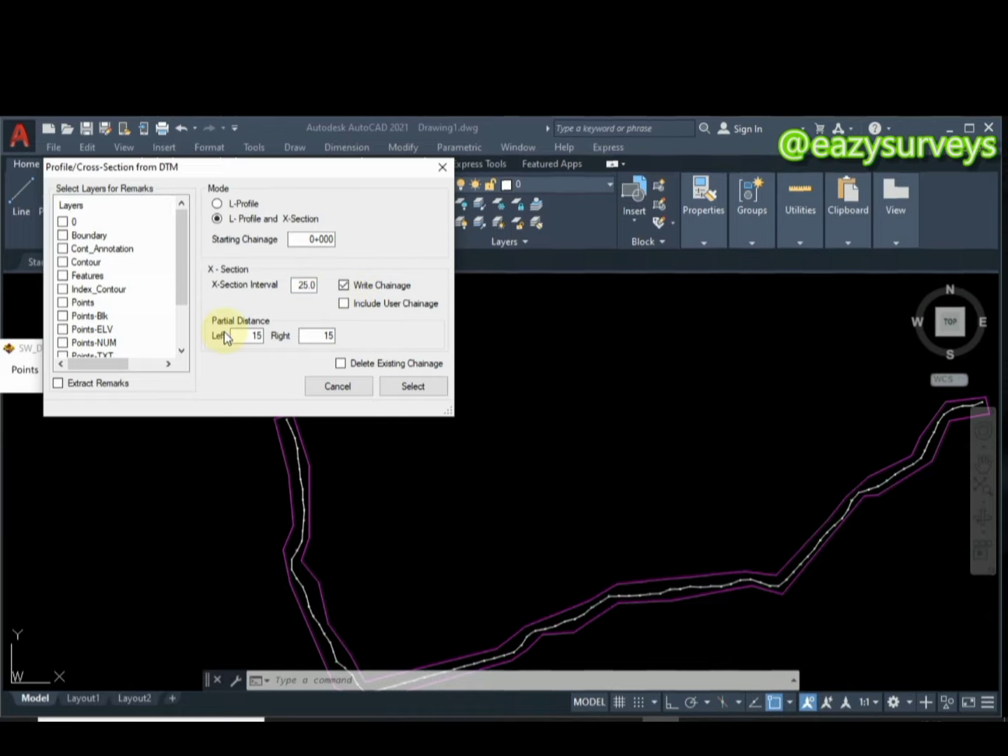
- Set the cross-sections' partial distances to 15.00 on both the left and right of the alignment
drag(263, 172, 264, 236)
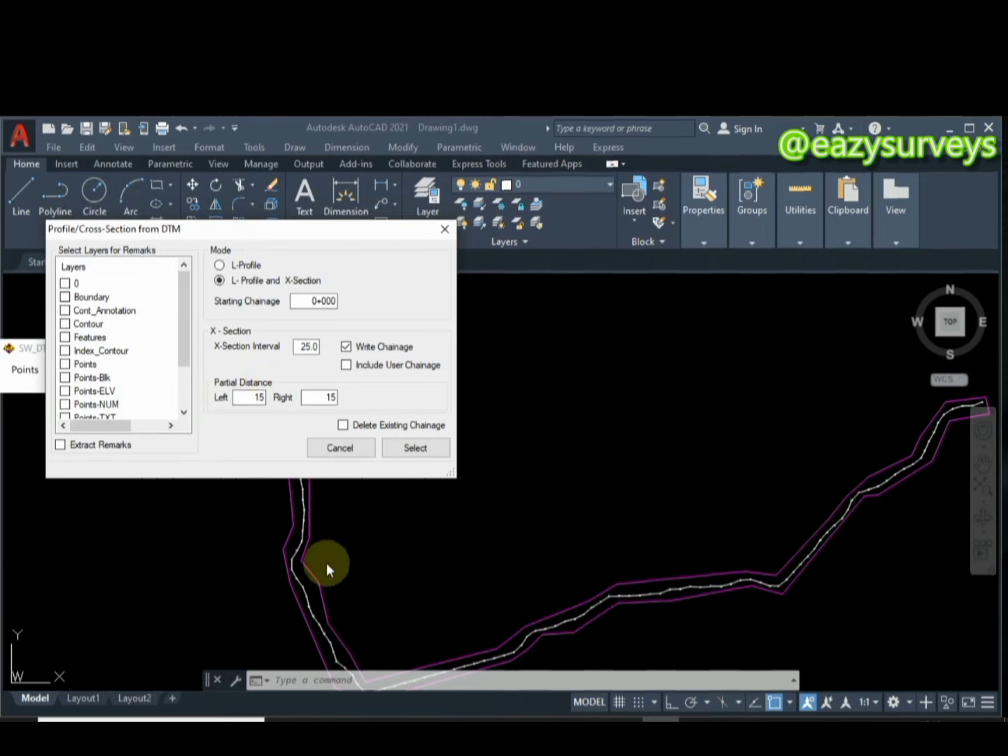
scroll(374, 533, down, 3)
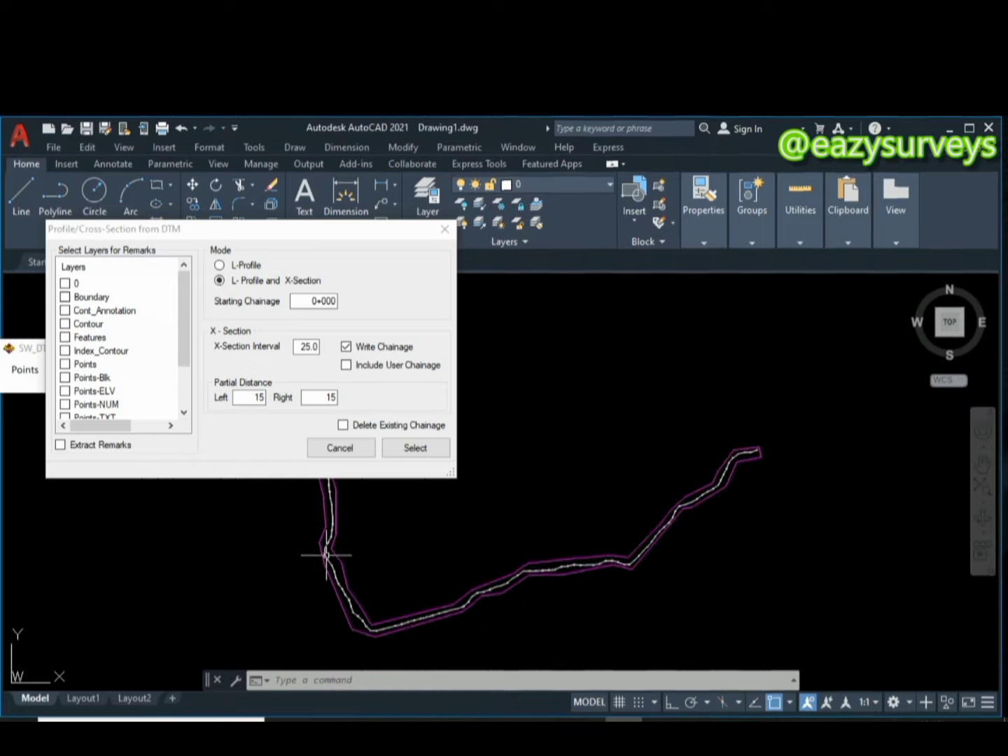
scroll(326, 555, up, 3)
scroll(336, 552, up, 4)
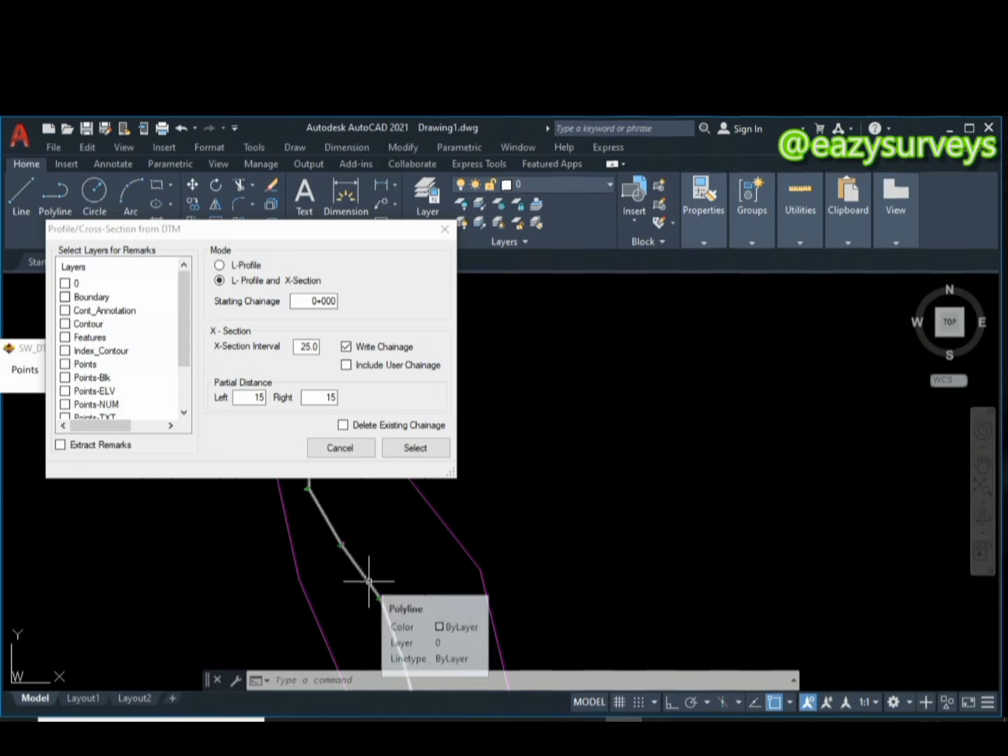
click(248, 400)
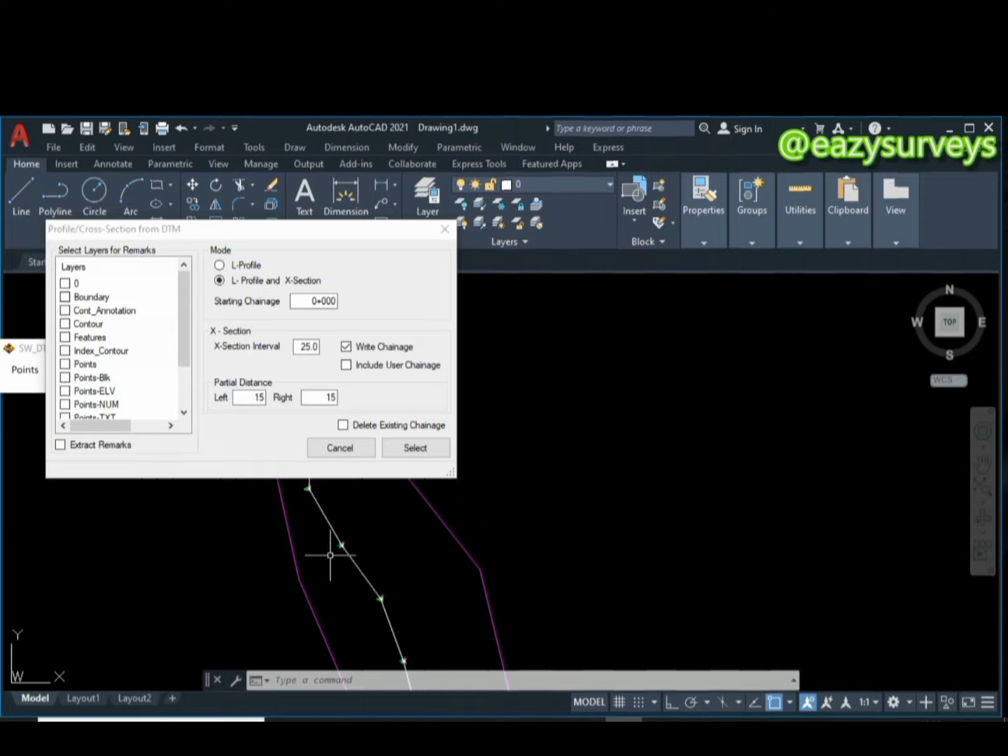
double_click(255, 399)
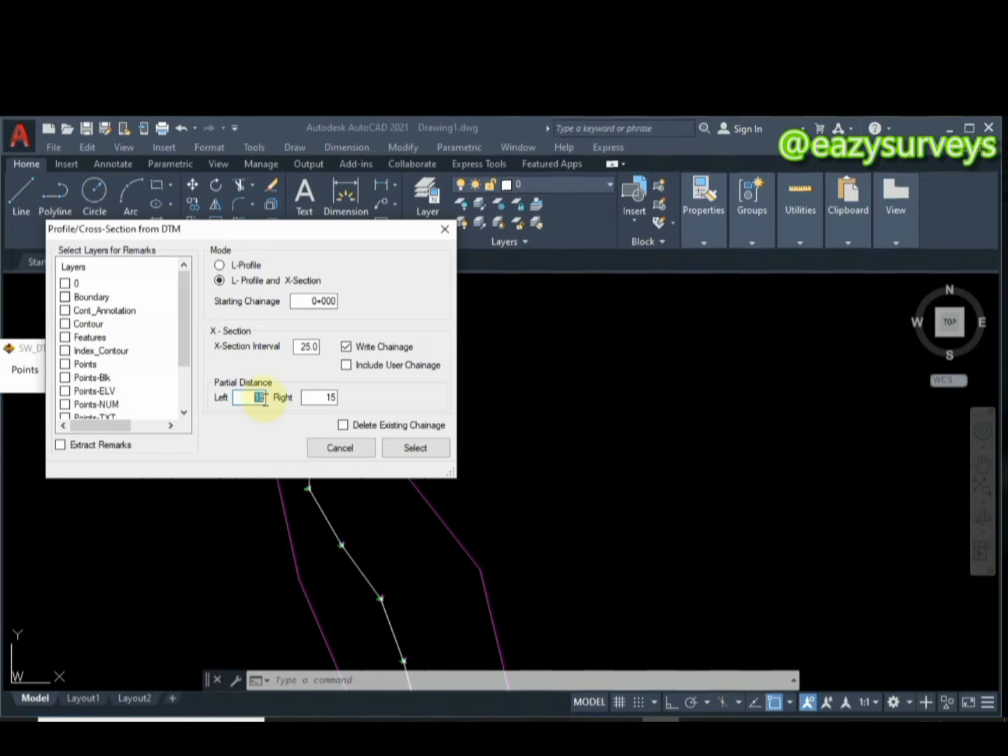
click(312, 397)
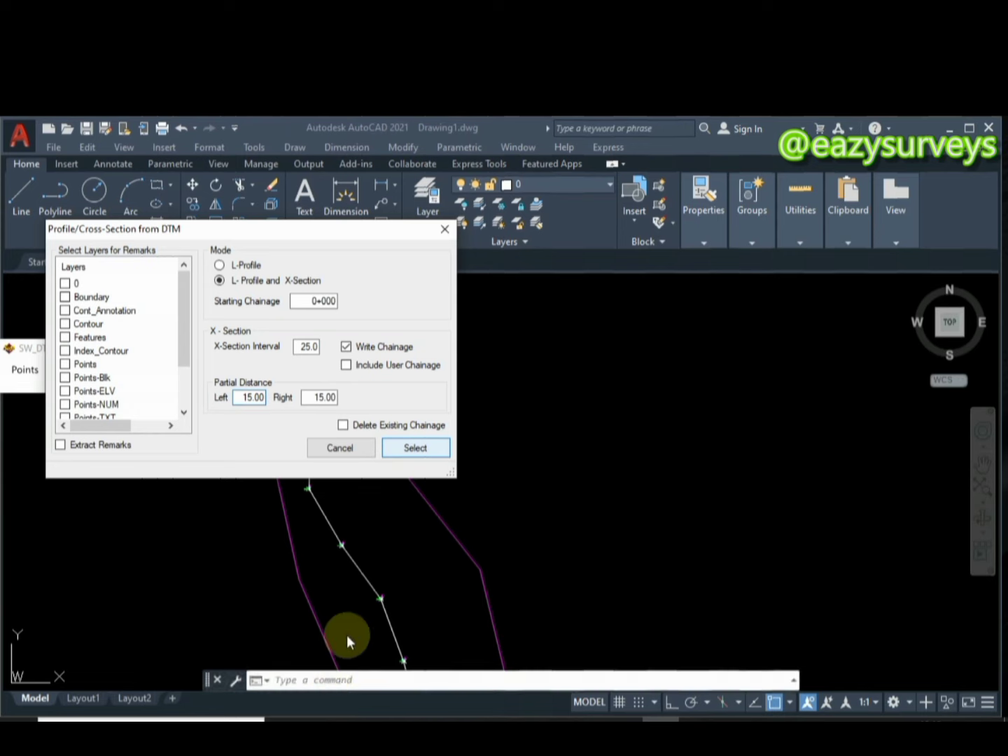
- Accept the section settings and save the output as a CSV file named road_data in the SEAMLESS VICTOR folder
click(419, 454)
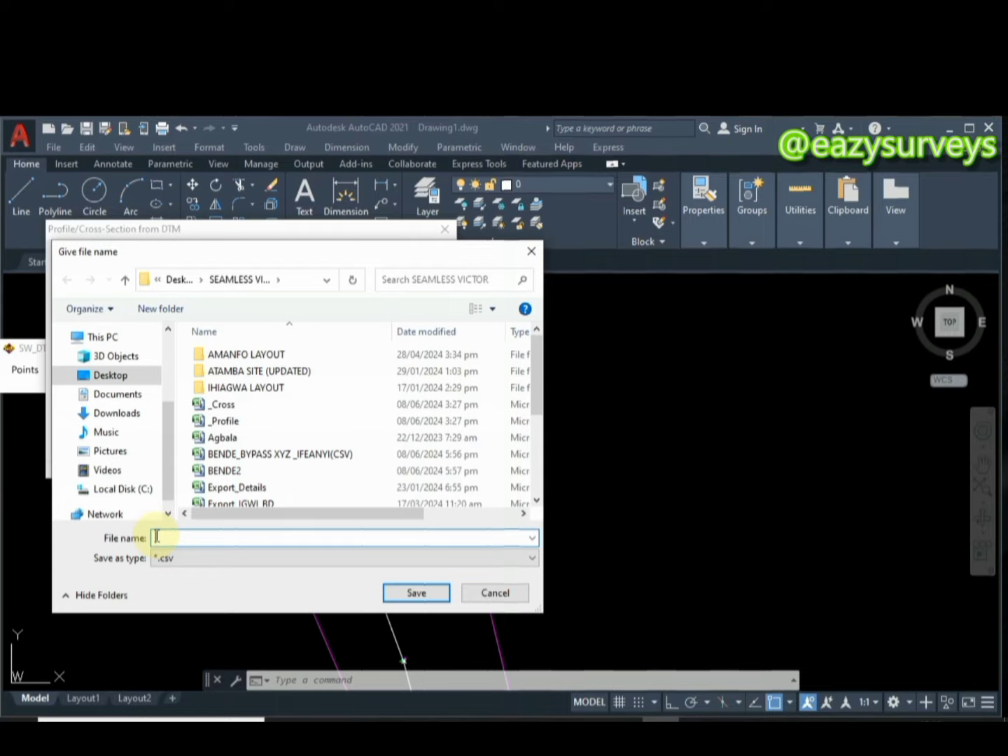
text(Roa)
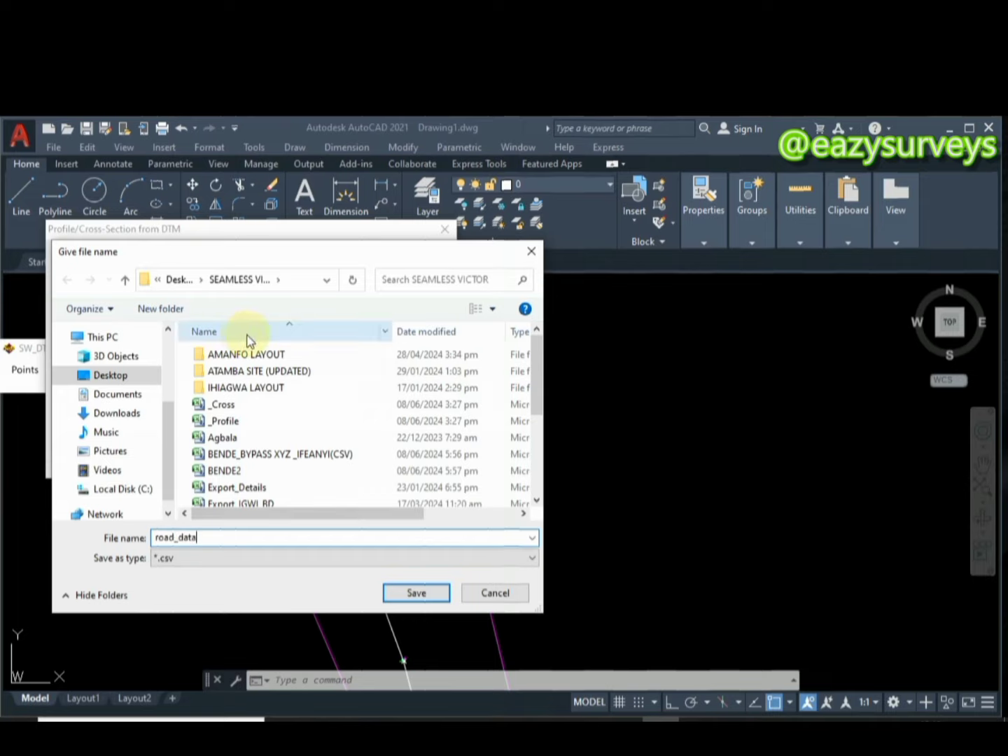
click(402, 594)
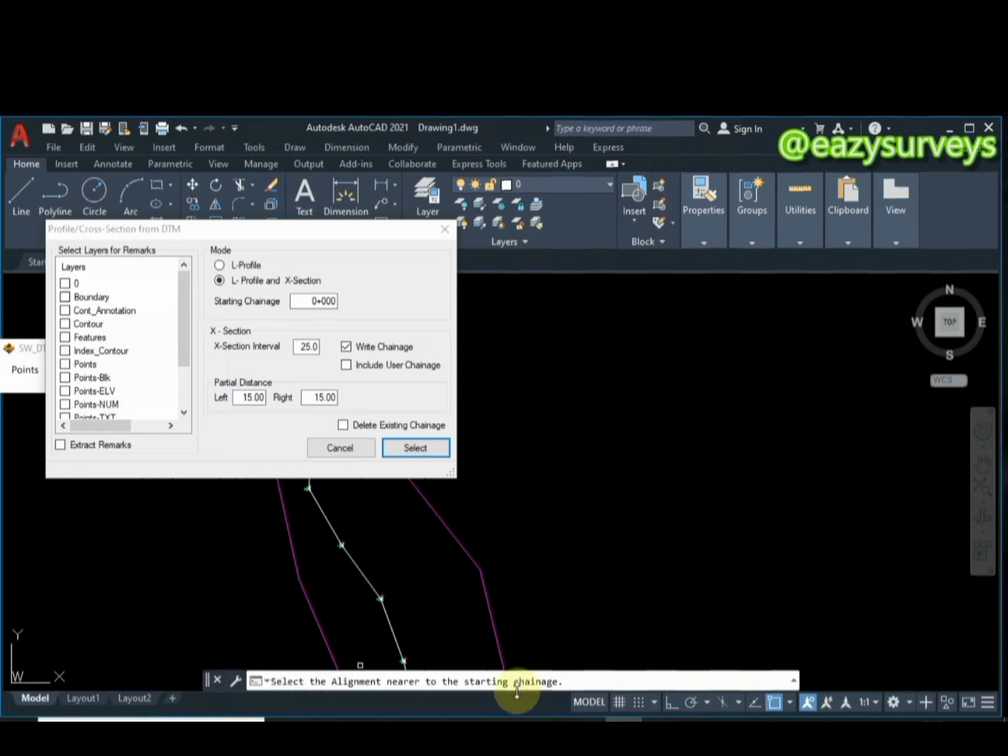
- Pick the alignment right beside survey point CH+0 as its starting-chainage end to generate the sections
scroll(631, 490, down, 10)
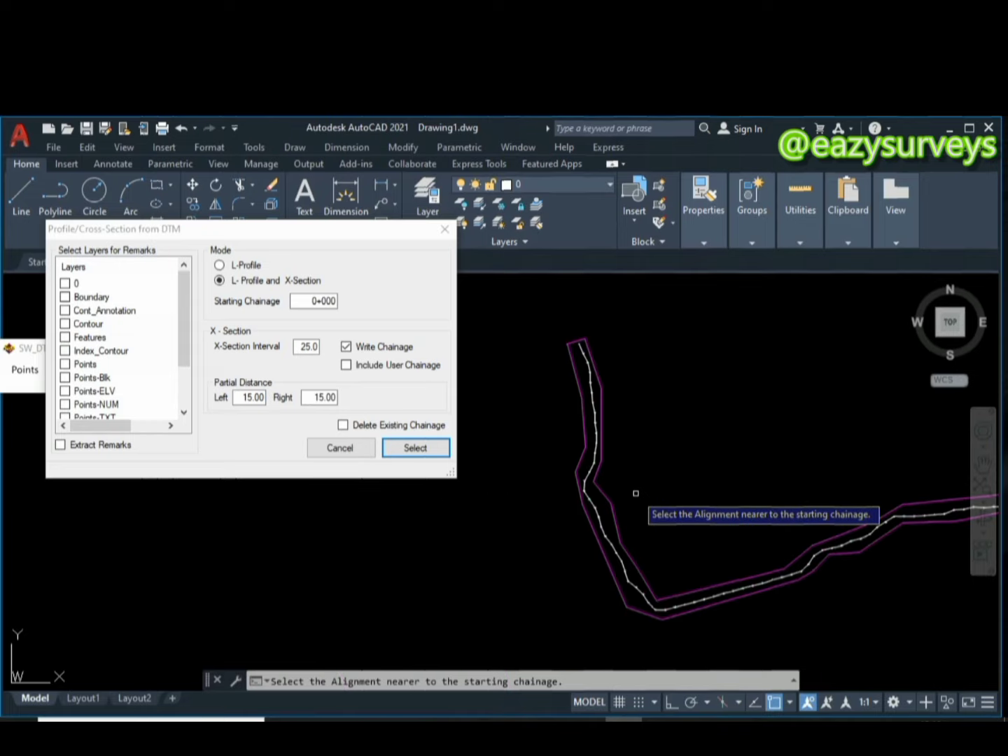
scroll(596, 402, up, 6)
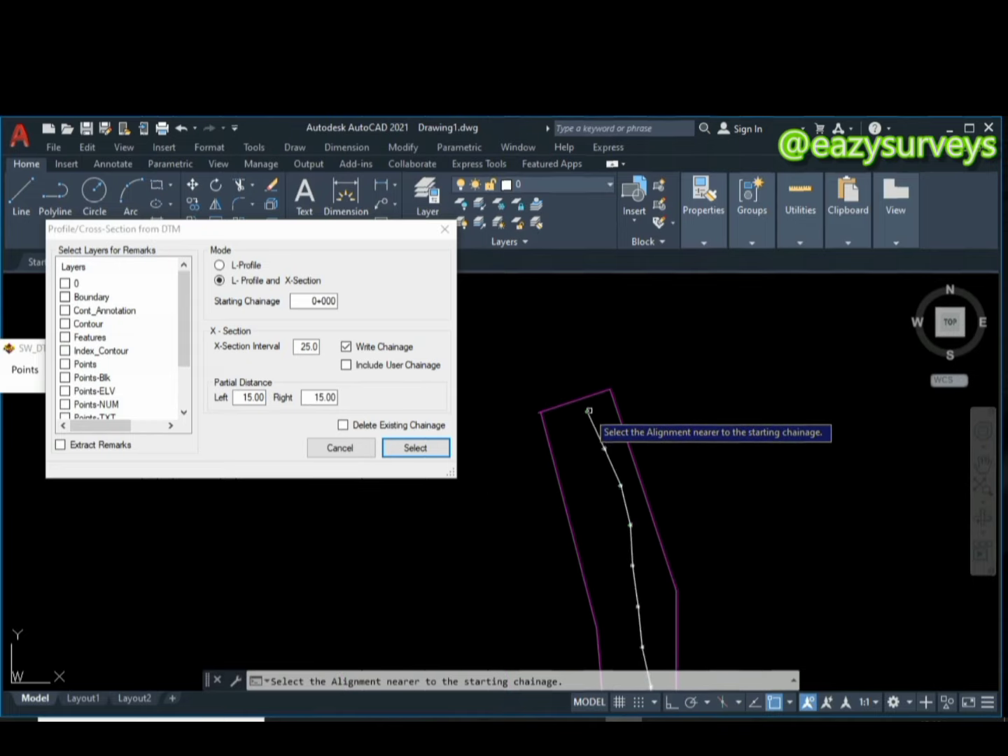
scroll(596, 403, up, 5)
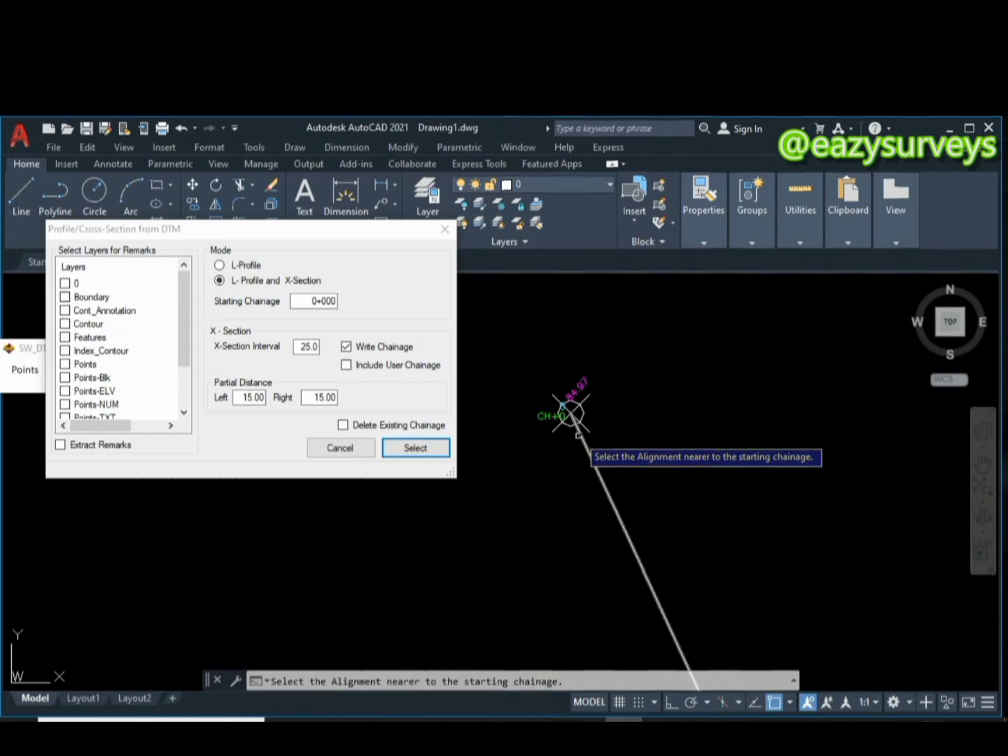
scroll(559, 418, up, 5)
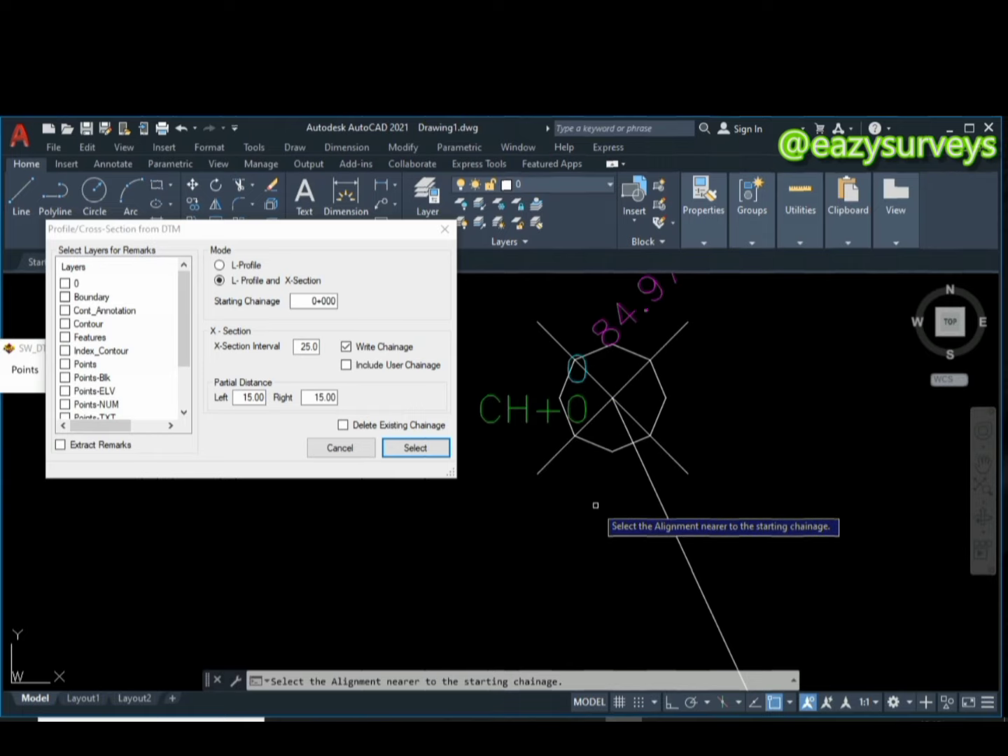
click(617, 412)
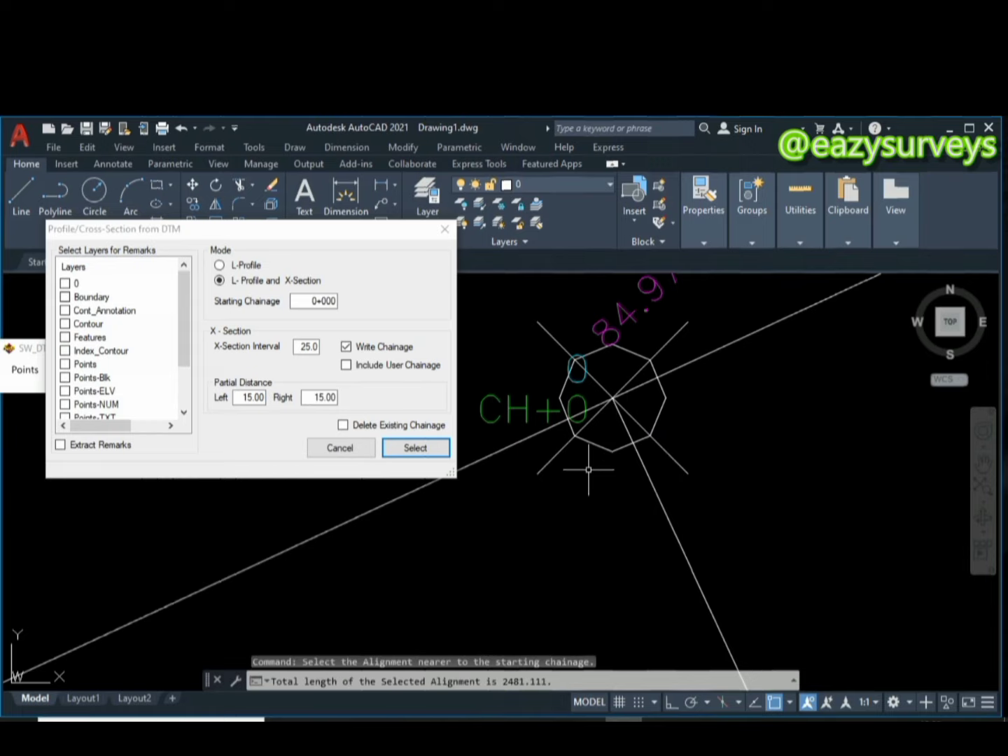
- Examine the cross-section lines and chainage labels at the road's northwest start, closing the Profile/Cross-Section dialog
scroll(589, 470, down, 5)
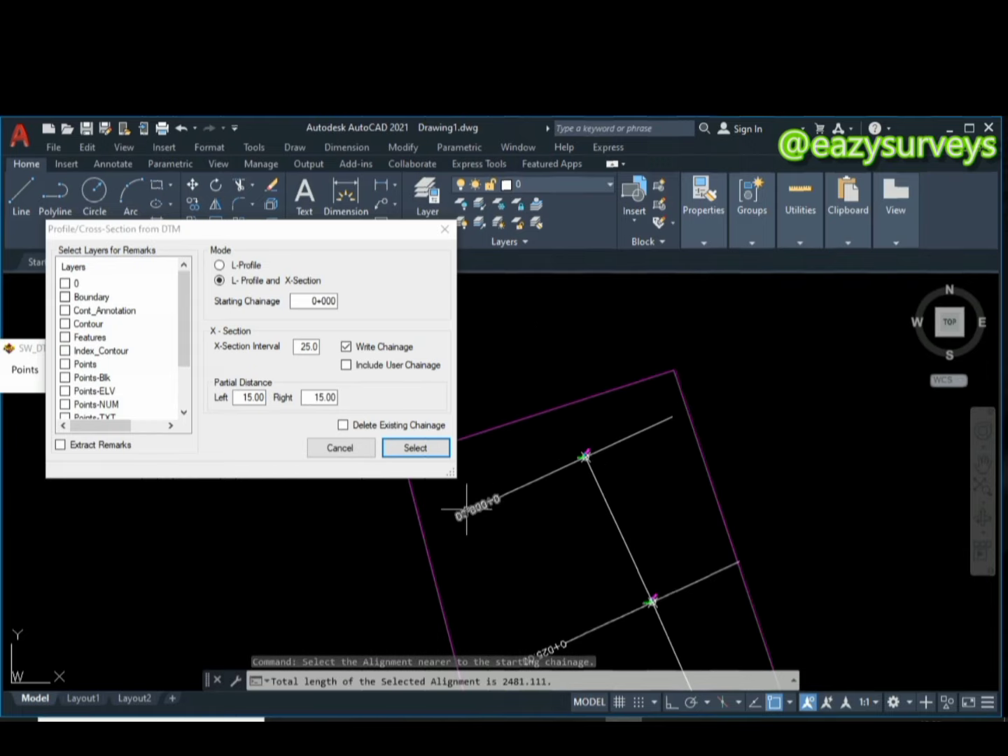
scroll(467, 507, up, 5)
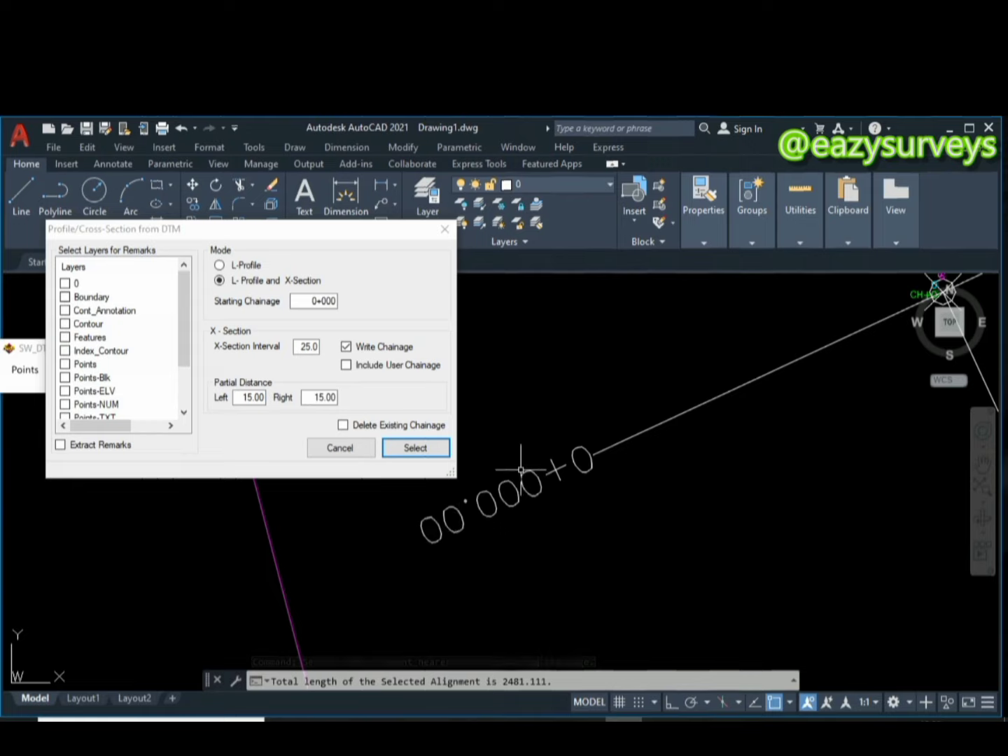
scroll(470, 514, down, 5)
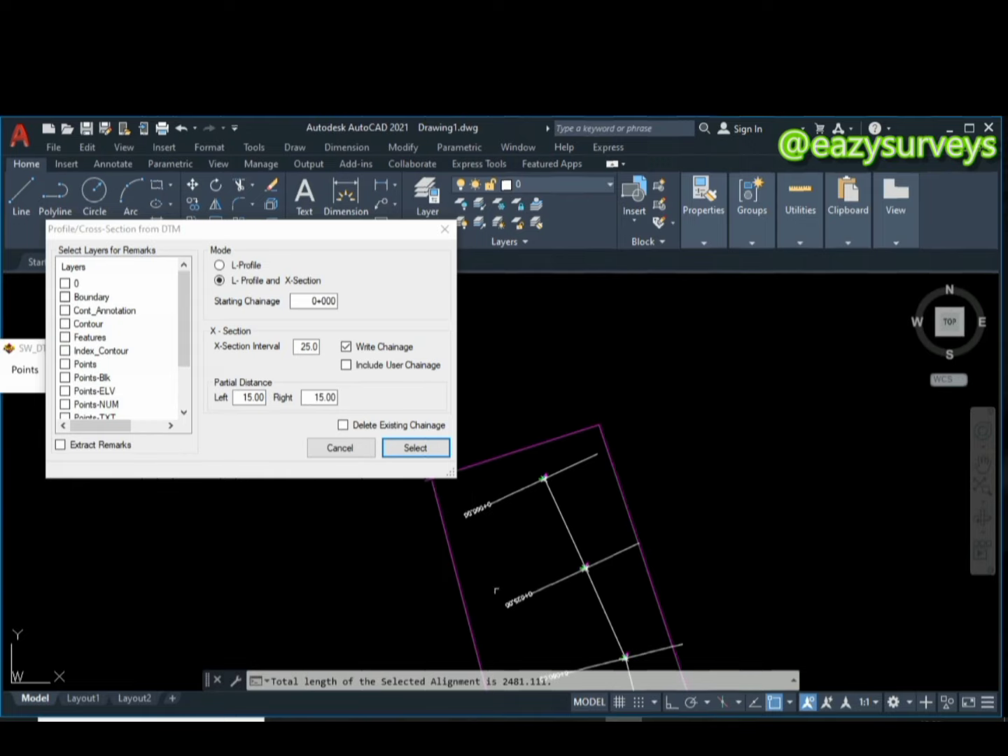
scroll(518, 609, up, 5)
scroll(459, 511, down, 6)
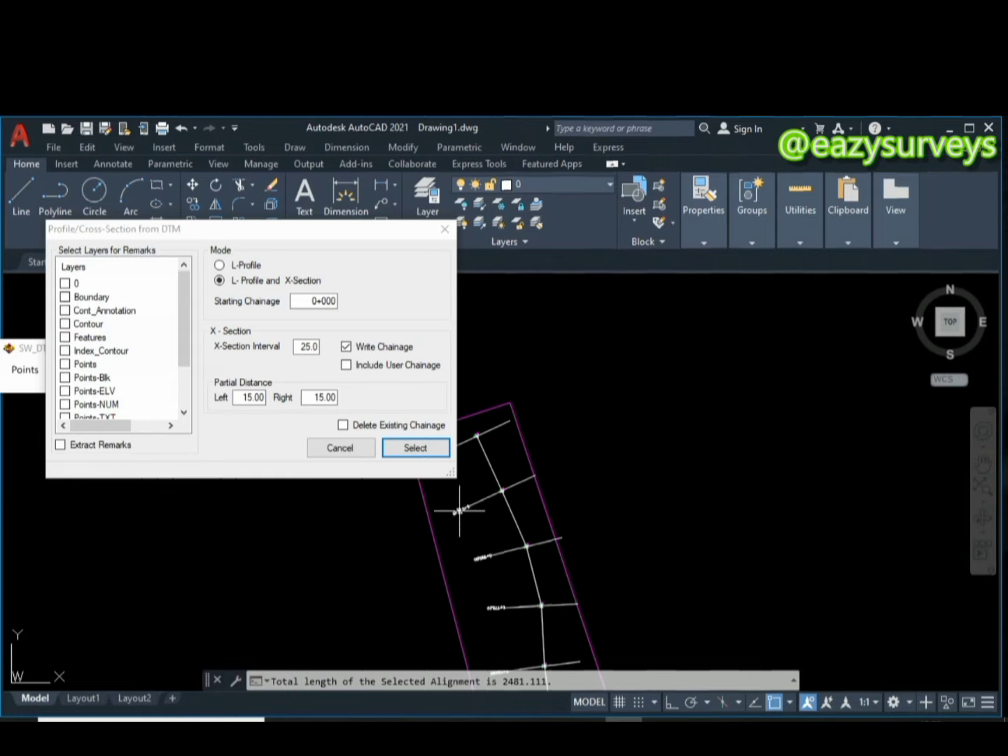
key(Escape)
scroll(478, 550, up, 5)
scroll(481, 523, up, 3)
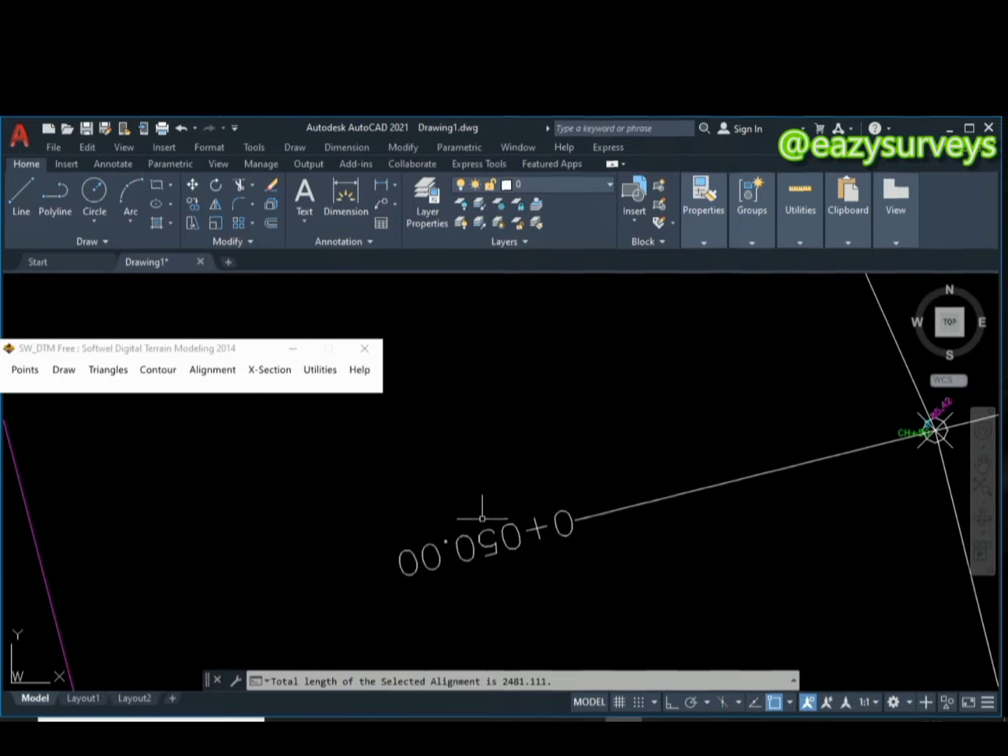
scroll(482, 519, down, 6)
scroll(494, 600, up, 6)
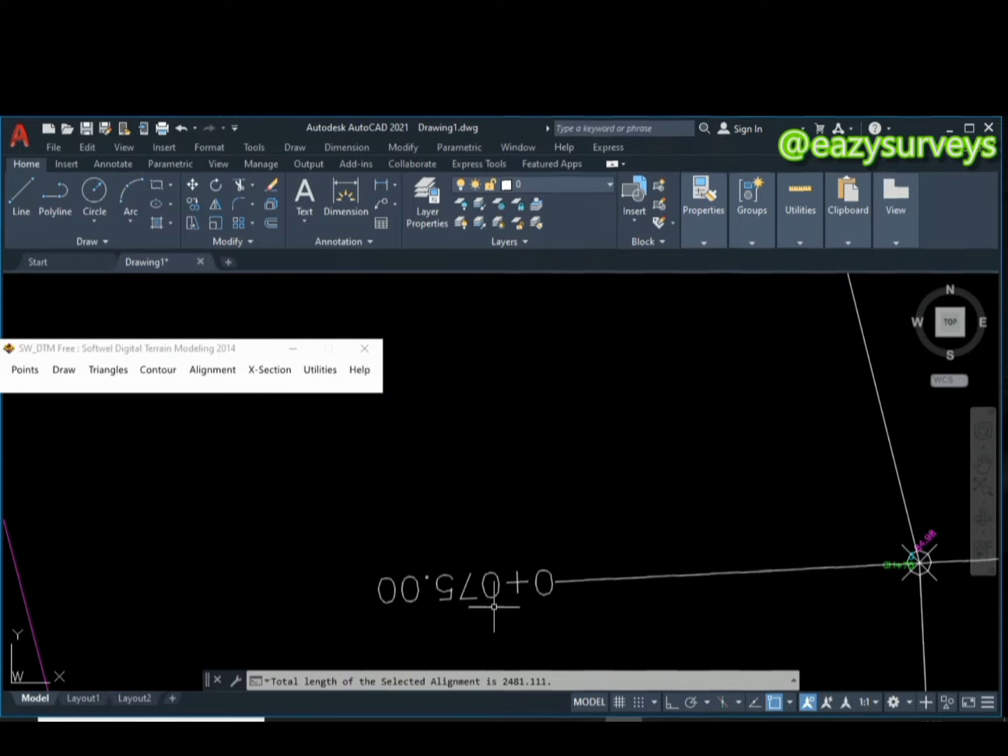
scroll(489, 482, down, 3)
scroll(491, 486, down, 6)
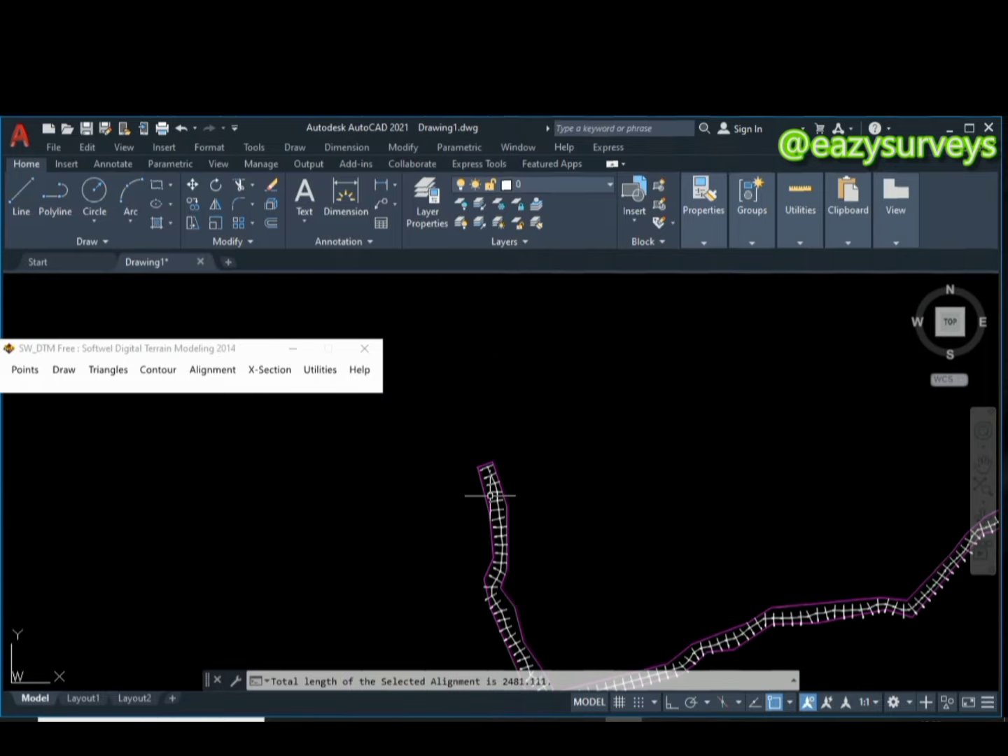
- Inspect the cross-section lines and chainage labels from the southwest bend along the road to its eastern end
scroll(509, 495, up, 2)
middle_drag(511, 494, 501, 474)
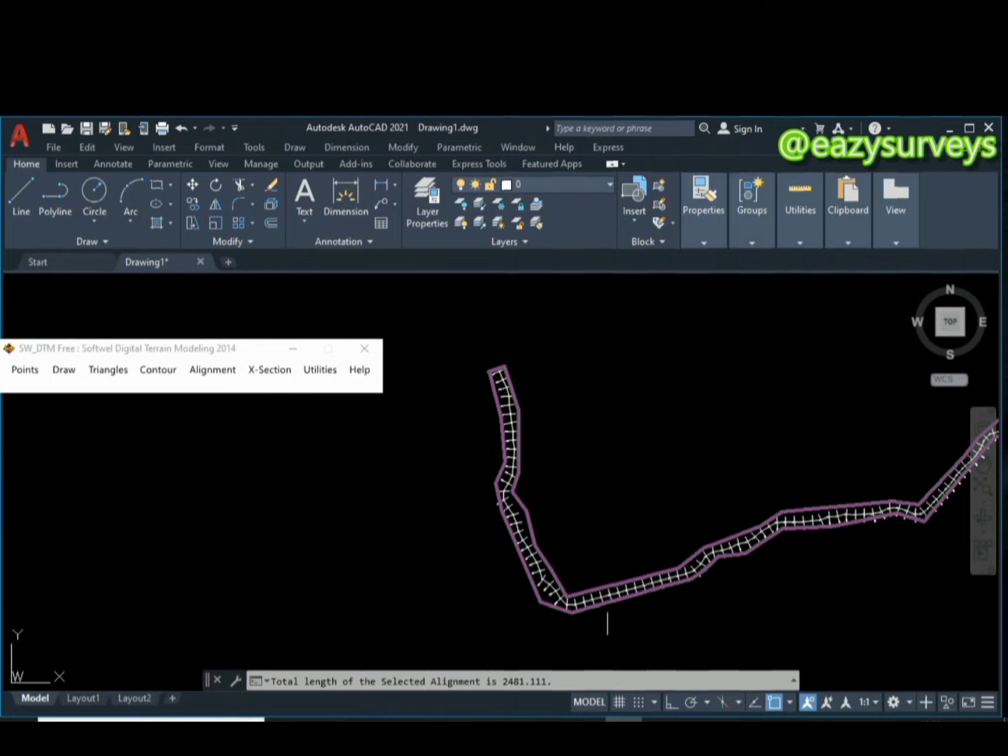
scroll(652, 603, up, 6)
scroll(732, 581, up, 6)
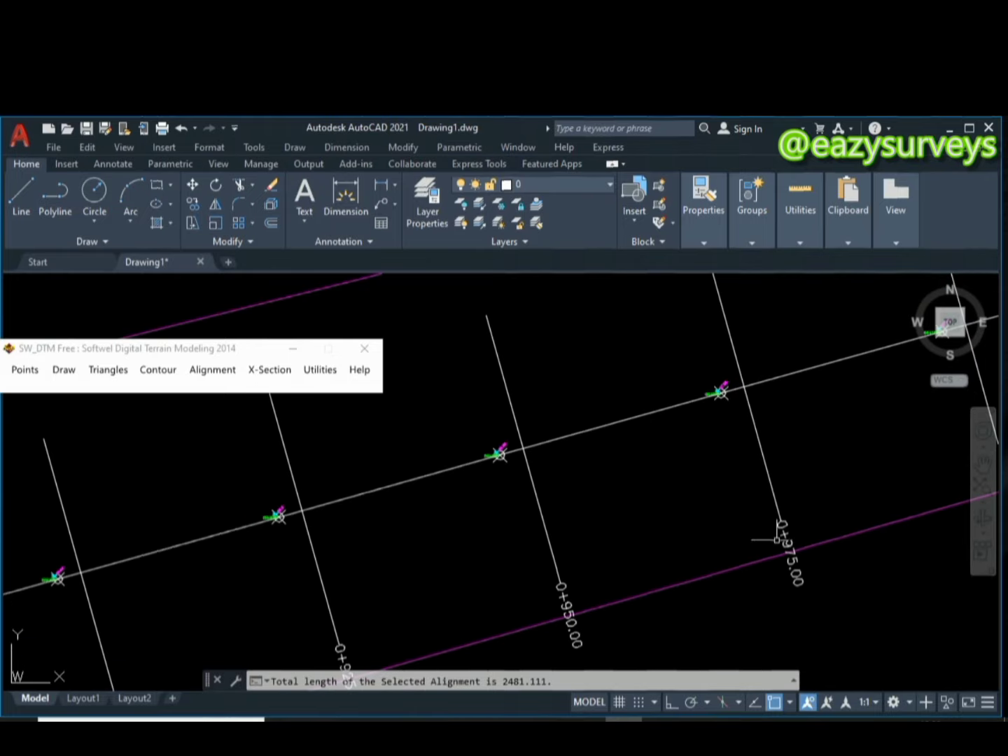
scroll(805, 530, down, 8)
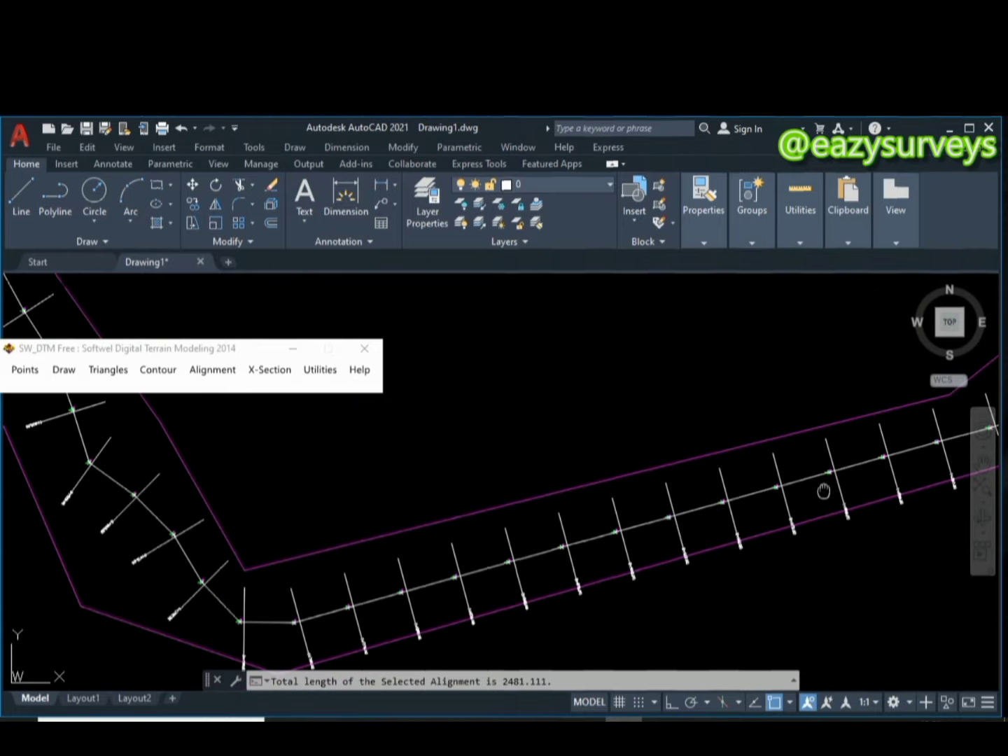
middle_drag(826, 489, 608, 518)
scroll(678, 472, down, 4)
middle_drag(737, 451, 486, 505)
mouse_move(893, 401)
middle_down()
mouse_move(737, 513)
mouse_move(628, 549)
middle_up()
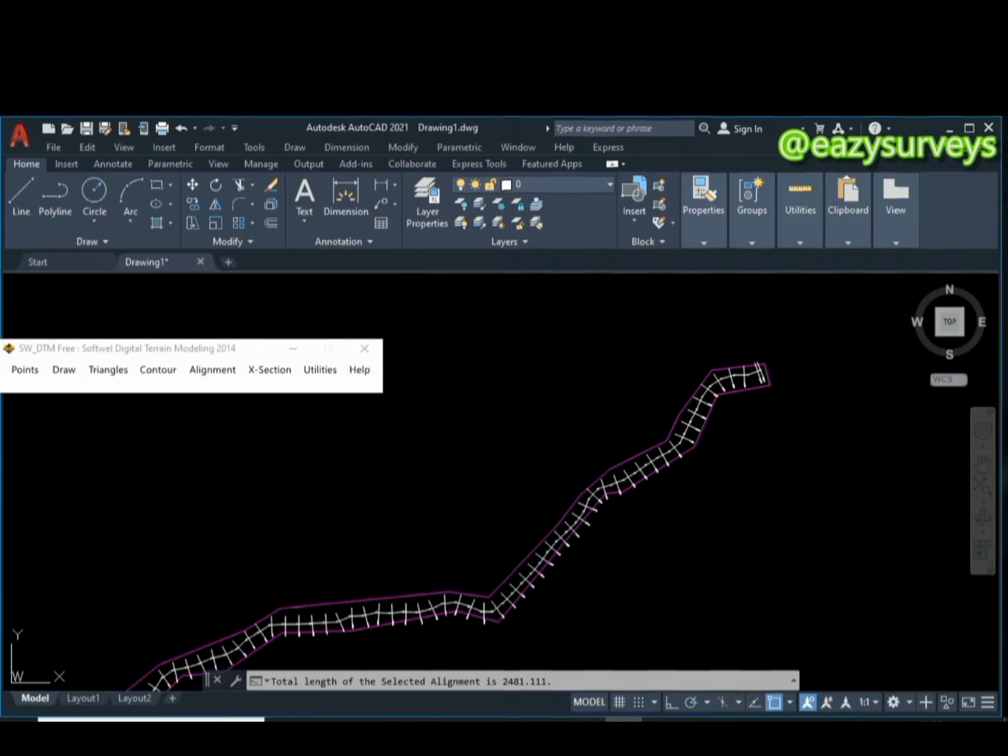
scroll(764, 371, up, 7)
scroll(718, 513, down, 3)
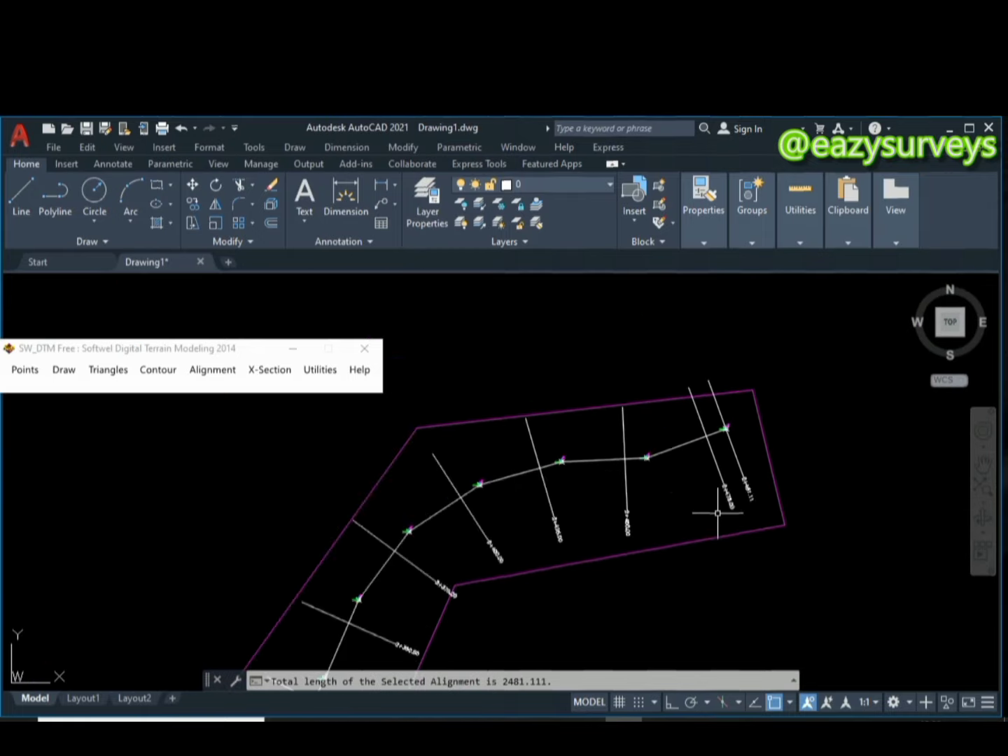
- Inspect the sectioned alignment from its eastern end back to the cross-sections at the northwest start
scroll(717, 513, down, 2)
middle_drag(676, 558, 733, 407)
scroll(734, 409, down, 2)
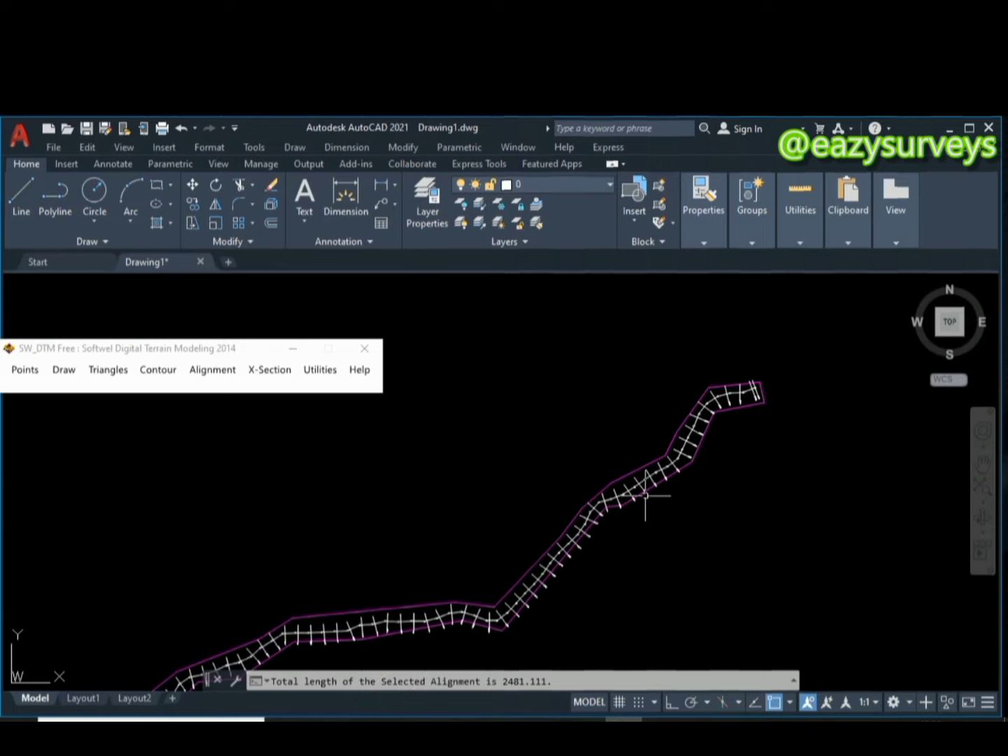
middle_drag(520, 588, 637, 475)
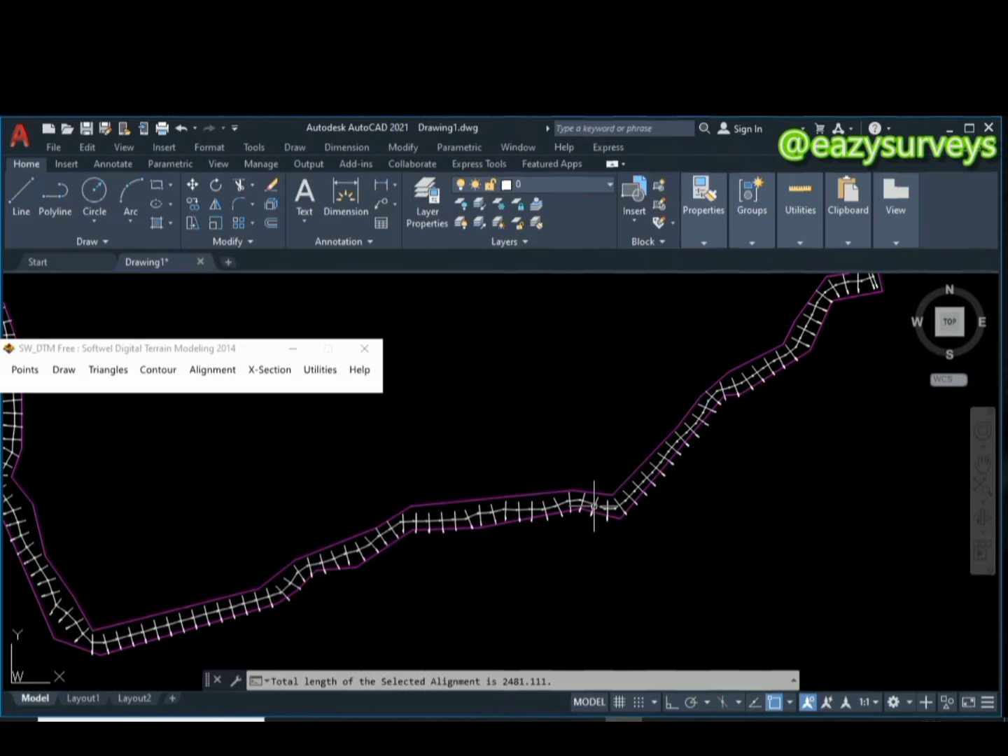
scroll(548, 530, down, 2)
middle_drag(463, 538, 541, 548)
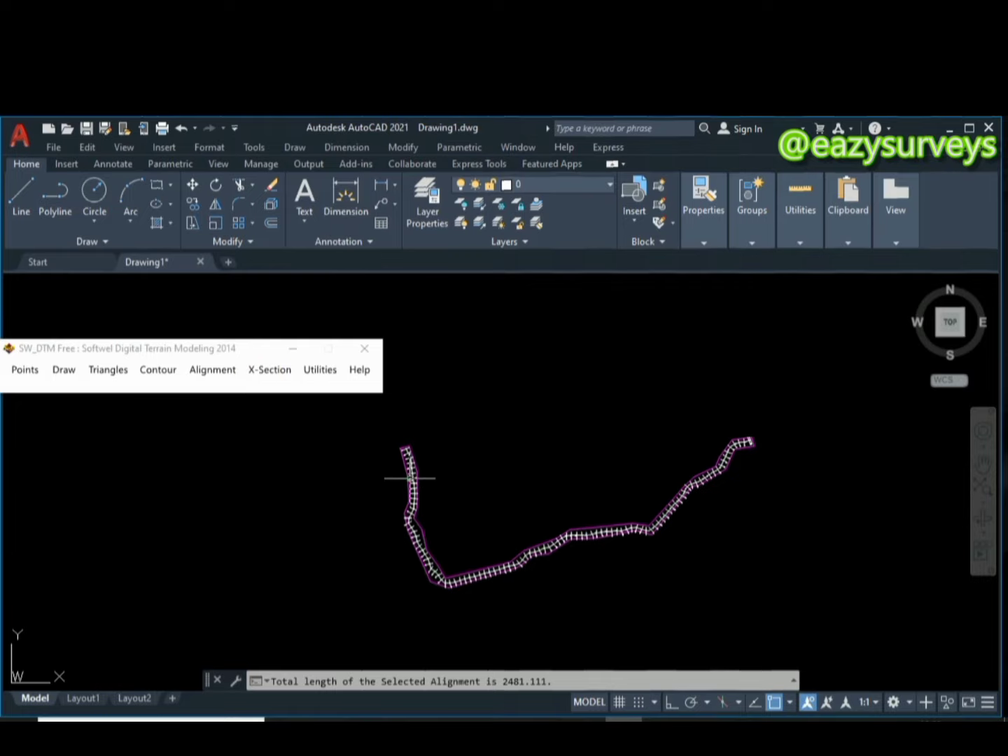
scroll(406, 464, up, 5)
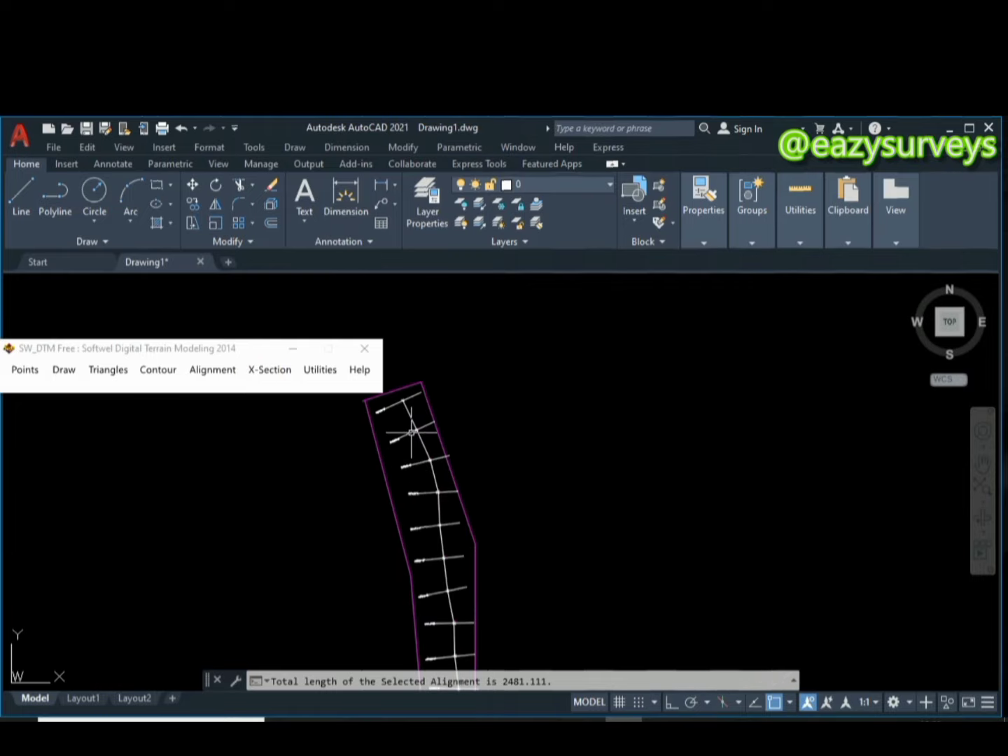
middle_drag(419, 445, 451, 443)
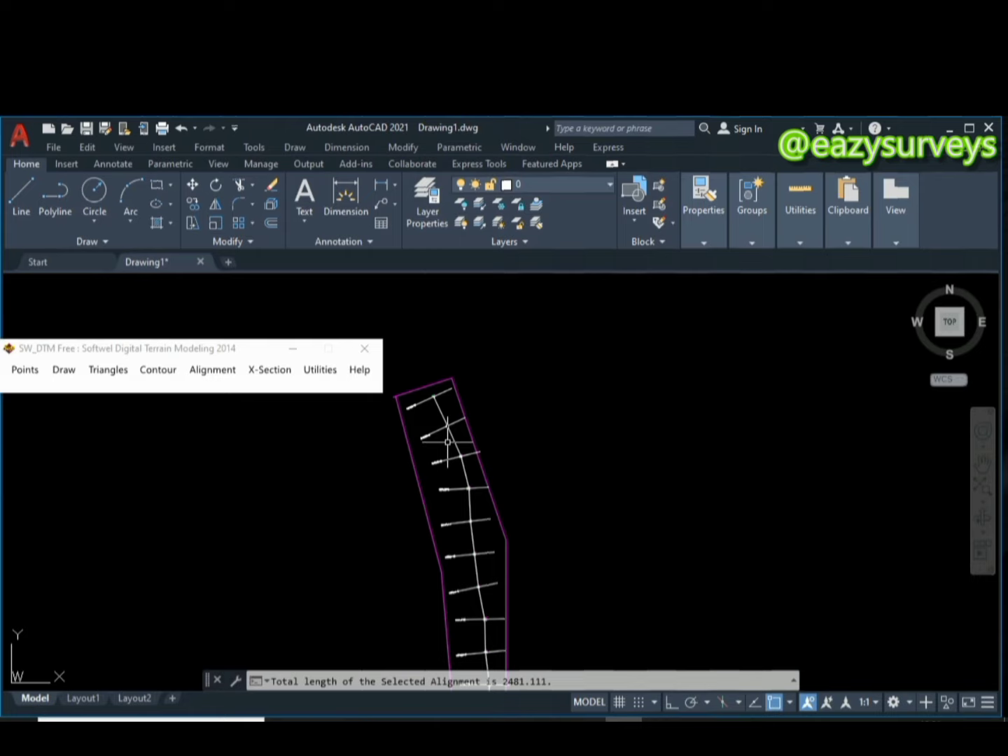
- Turn off the Boundary layer, moving the SW_DTM window clear of the layer list
click(427, 206)
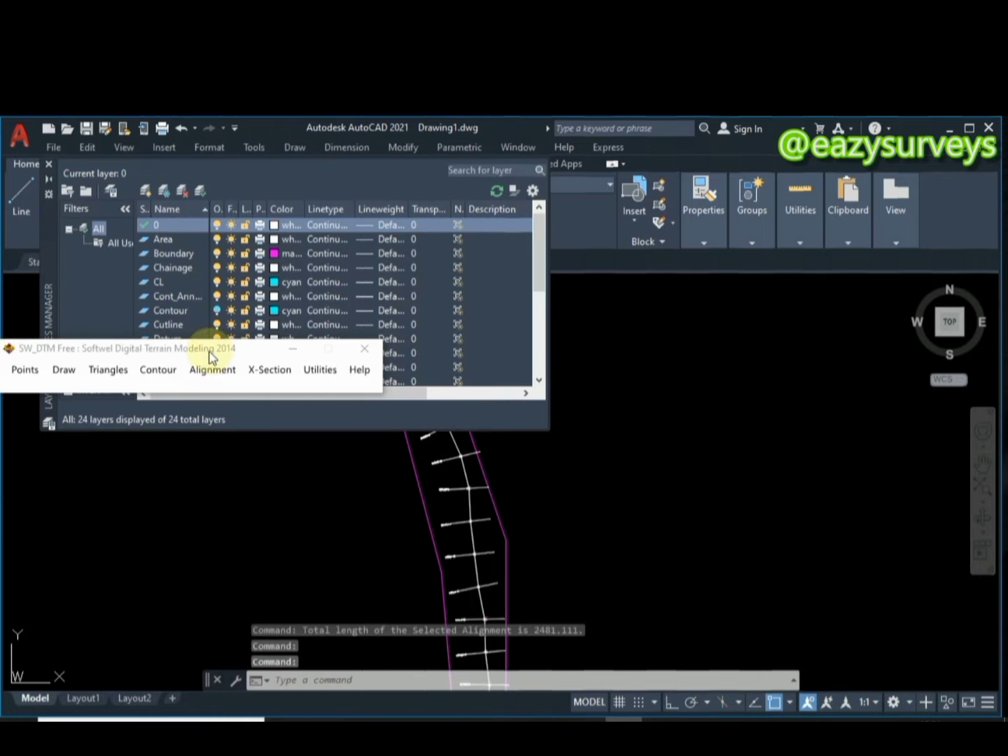
click(207, 354)
drag(207, 353, 202, 536)
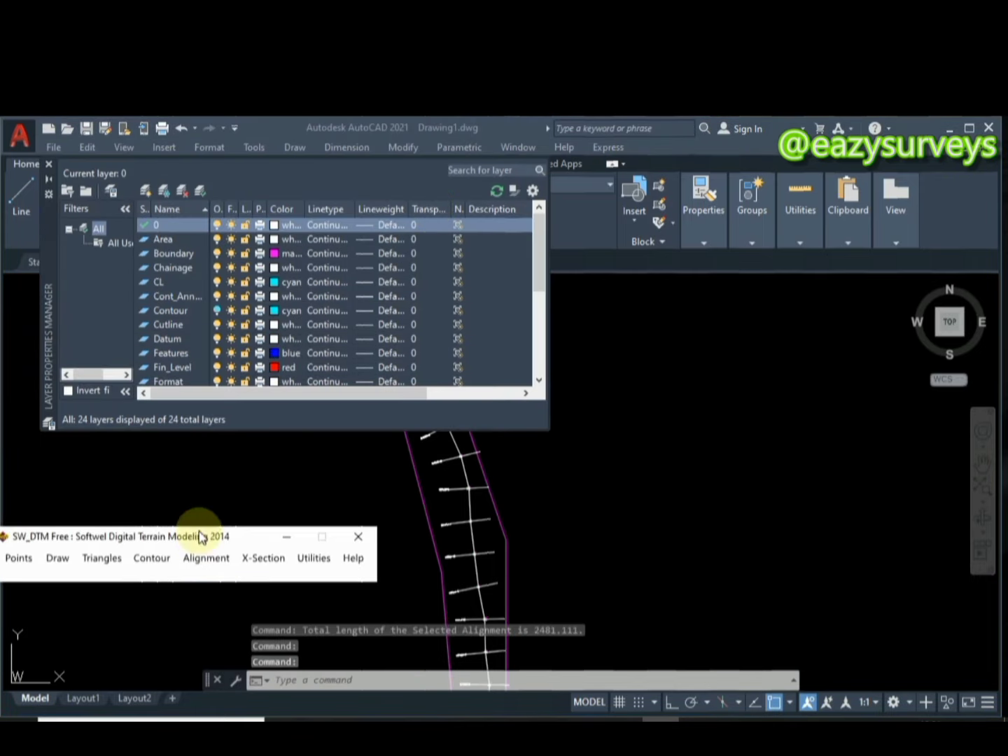
click(217, 254)
click(216, 254)
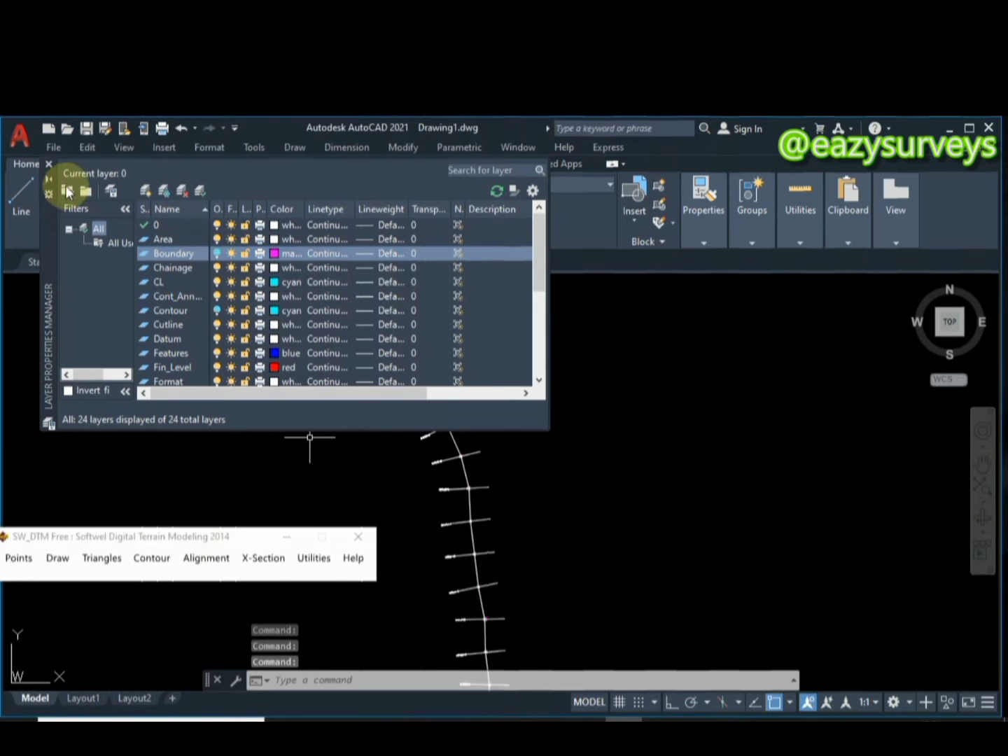
click(48, 164)
- Examine the alignment and cross-section lines near the northwest start, including survey point CH+0 and its chainage labels
scroll(463, 440, down, 5)
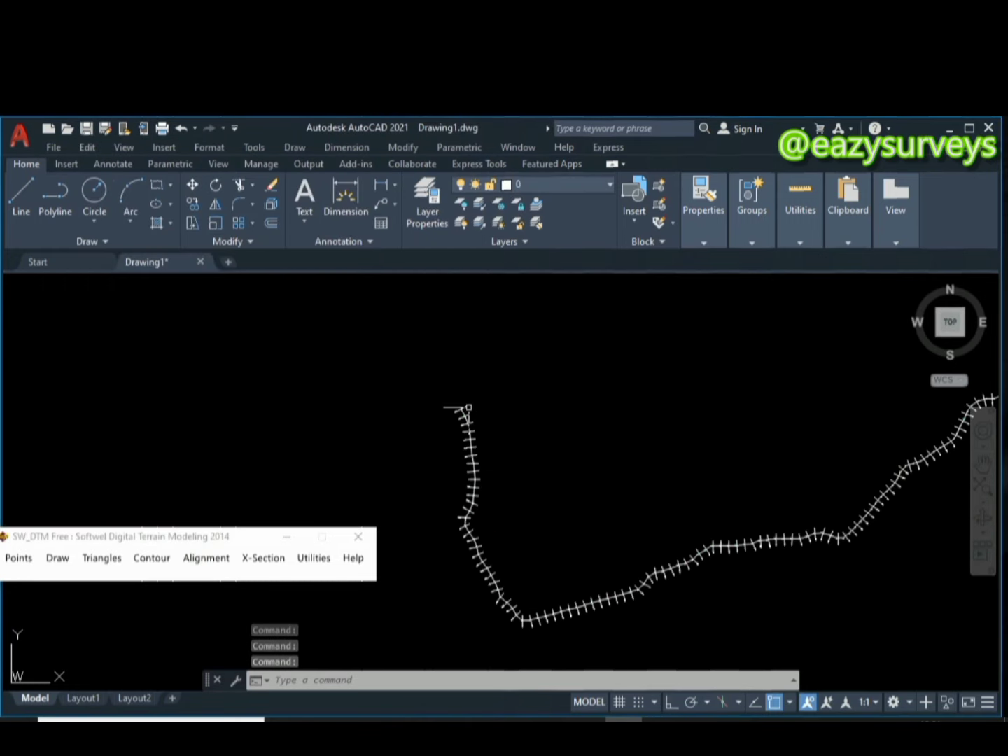
scroll(433, 413, up, 5)
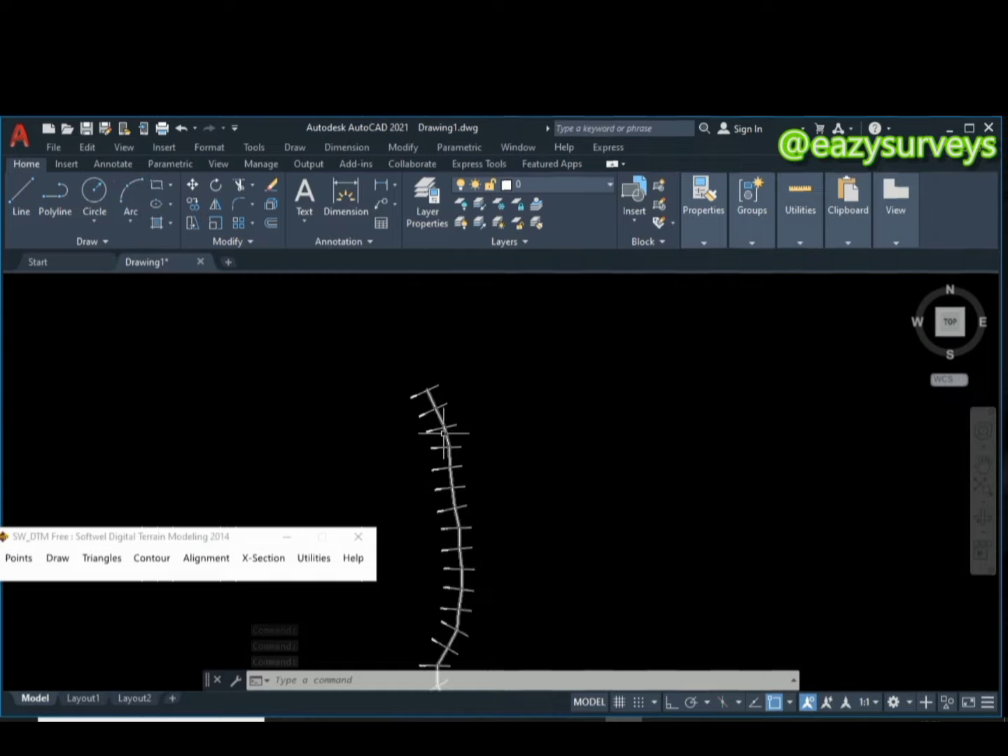
scroll(434, 414, down, 2)
scroll(450, 438, up, 4)
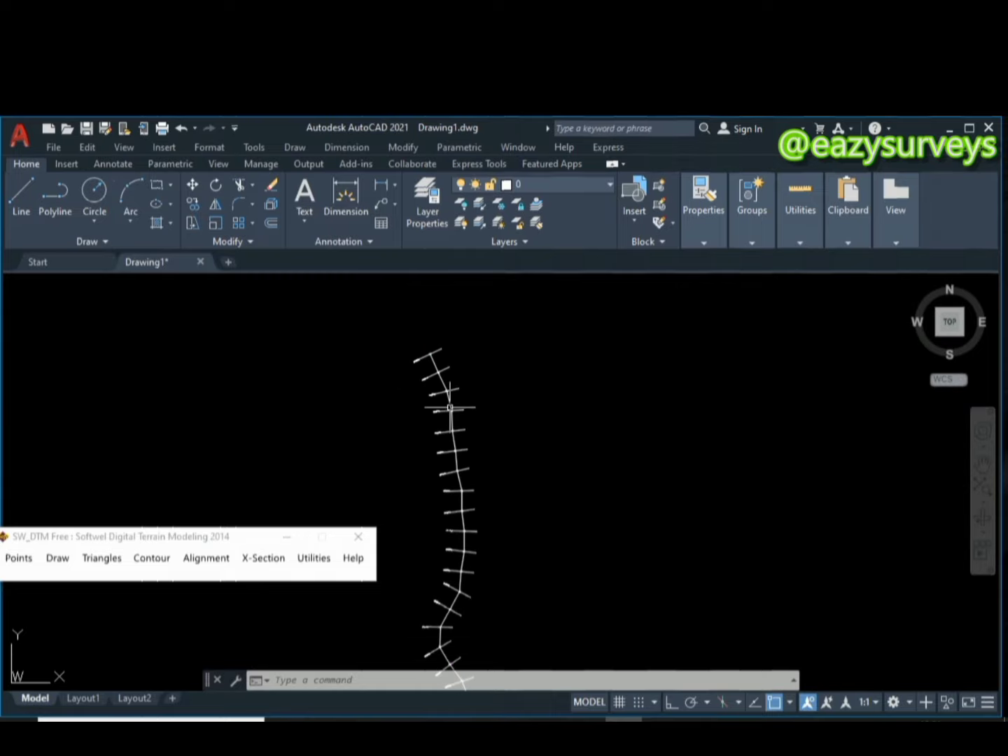
middle_drag(441, 422, 467, 453)
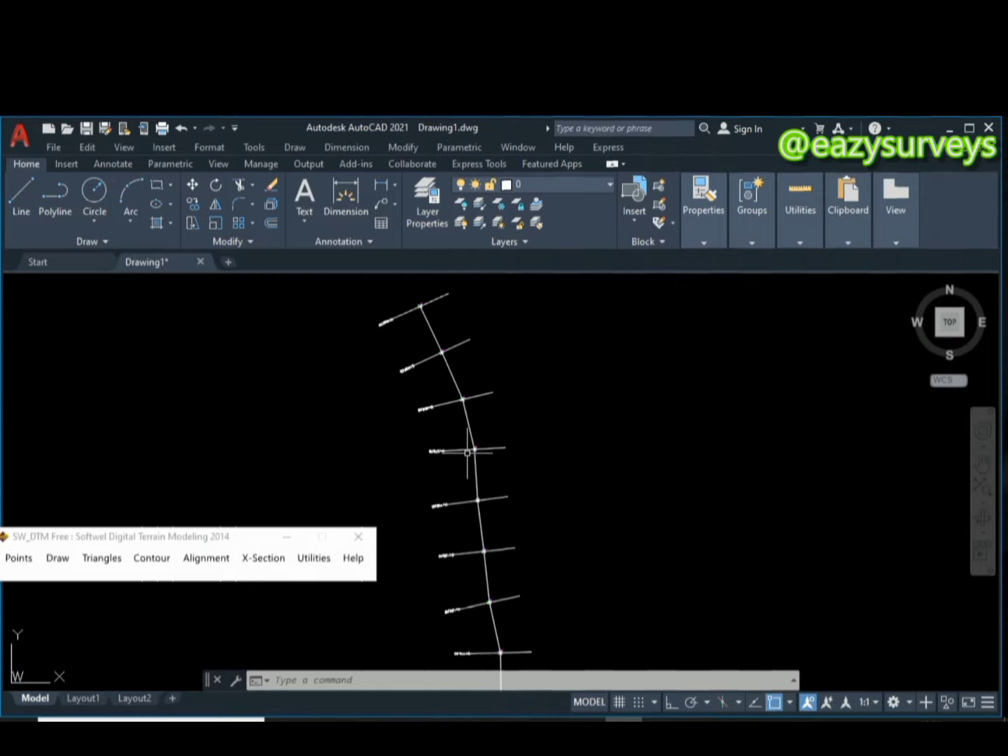
scroll(462, 416, down, 2)
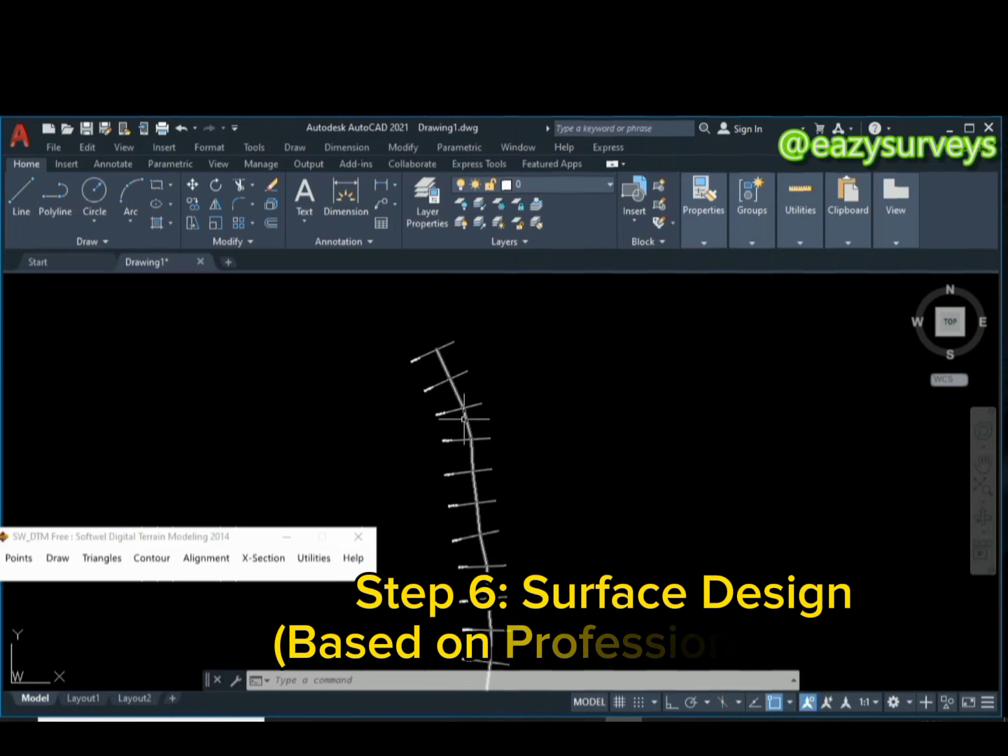
scroll(462, 408, down, 2)
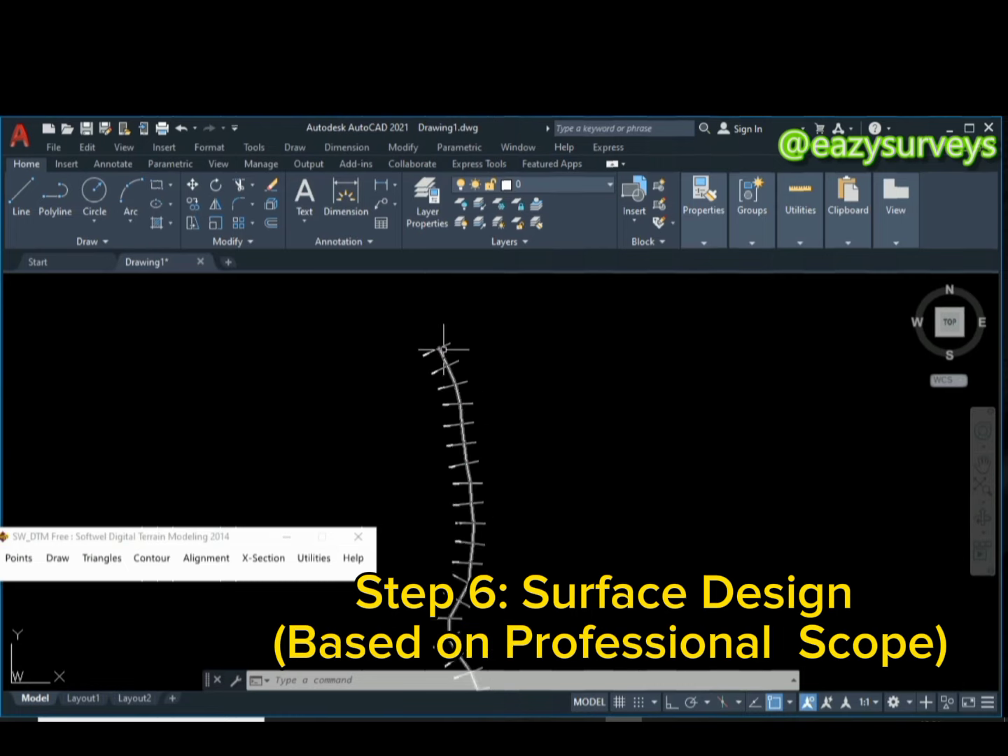
middle_drag(480, 436, 497, 378)
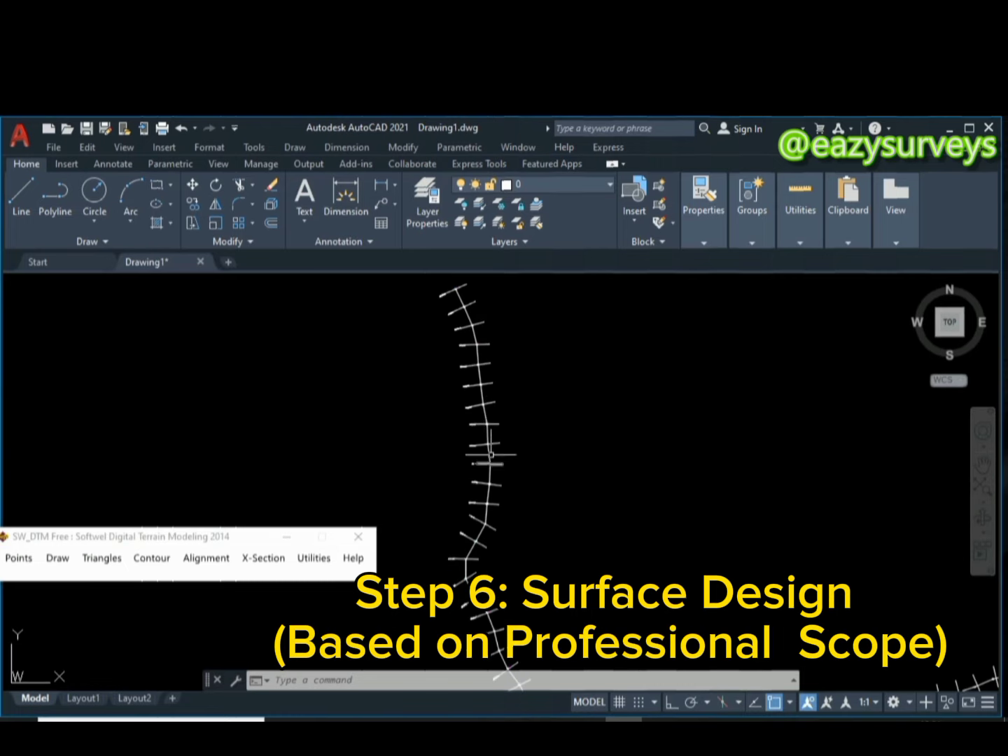
scroll(456, 323, up, 5)
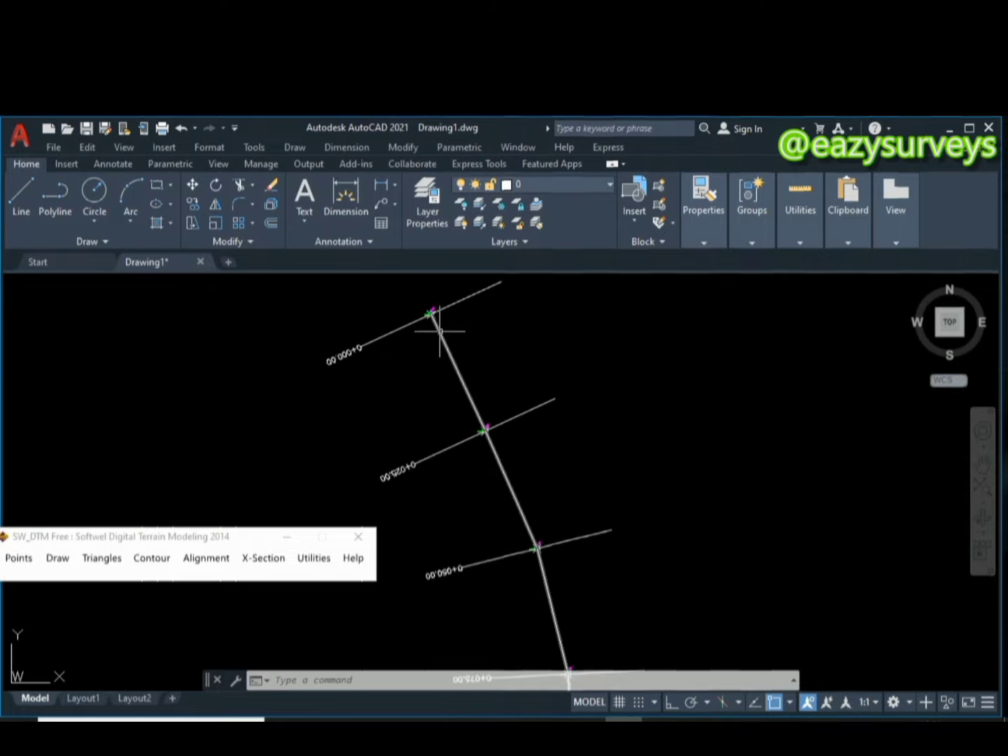
scroll(428, 312, up, 4)
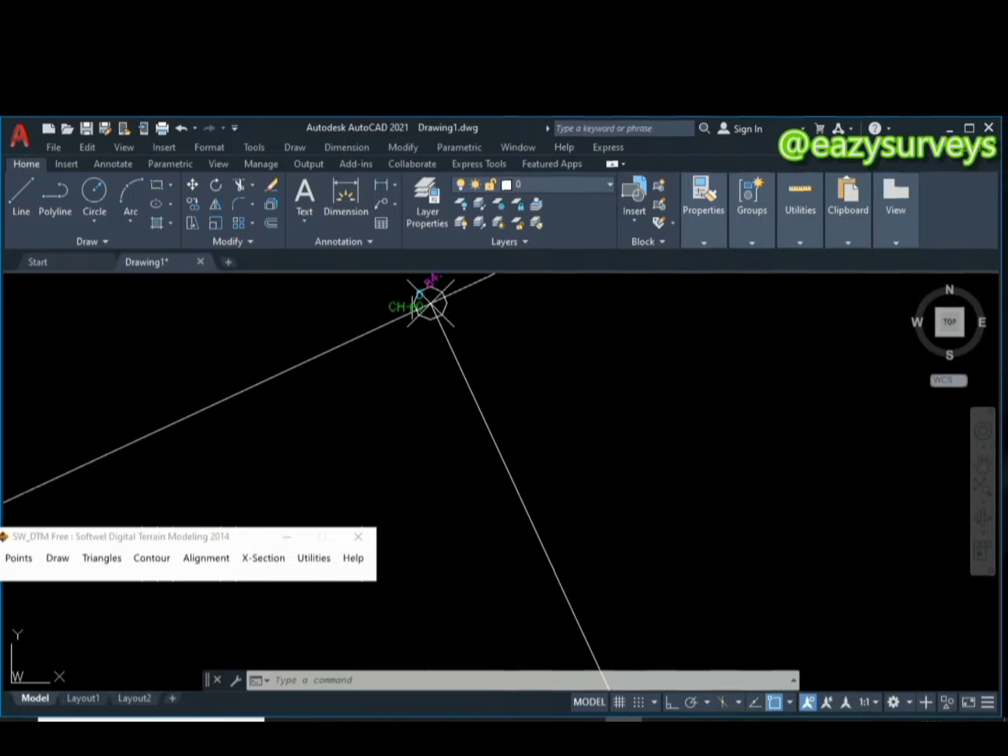
scroll(420, 298, down, 8)
middle_drag(465, 439, 462, 363)
middle_drag(455, 514, 470, 400)
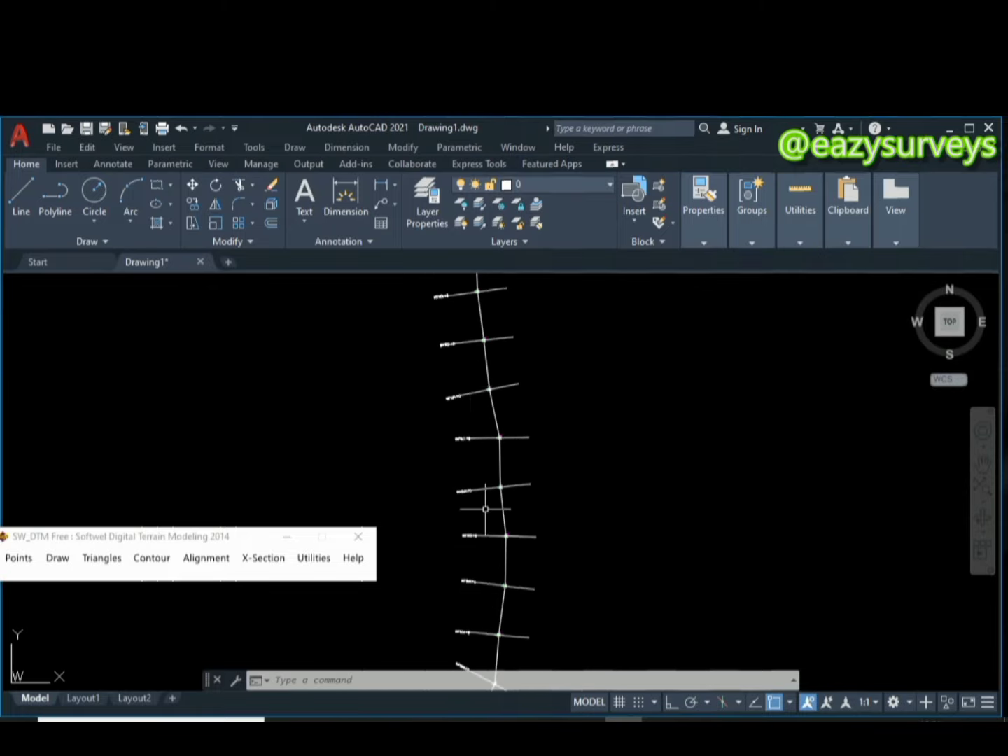
- Examine the alignment's bend at chainage 0+300 and the adjoining sections at 0+275 and 0+325
mouse_move(501, 542)
middle_down()
mouse_move(481, 387)
mouse_move(549, 451)
mouse_move(547, 495)
mouse_move(591, 476)
middle_up()
scroll(535, 438, up, 3)
scroll(585, 478, up, 3)
scroll(586, 476, down, 4)
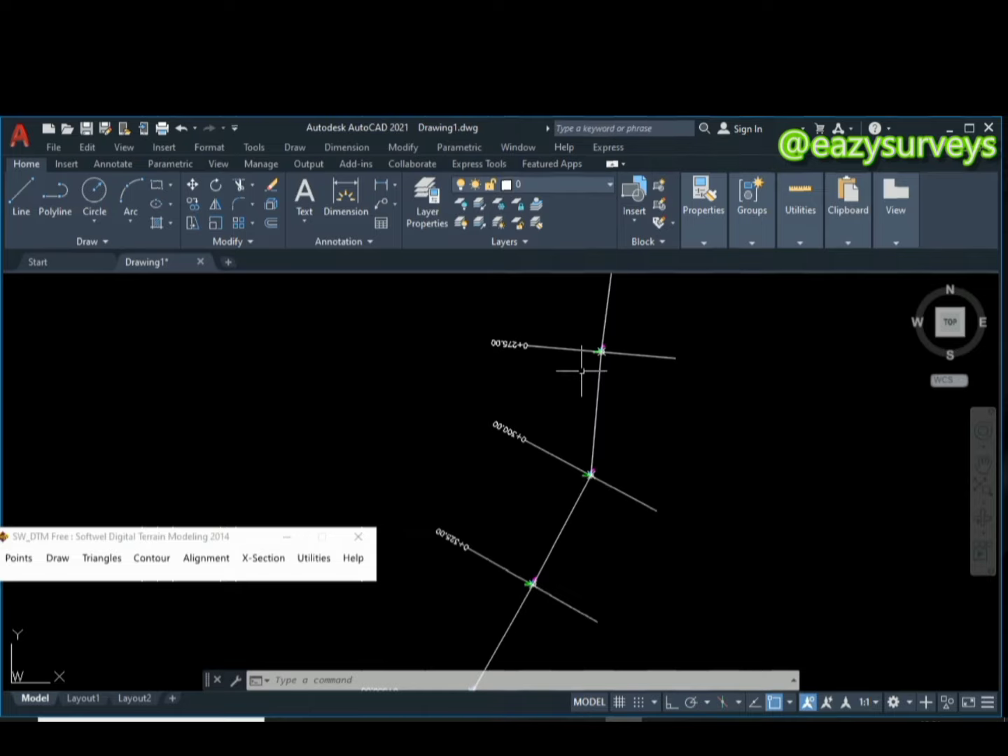
mouse_move(600, 349)
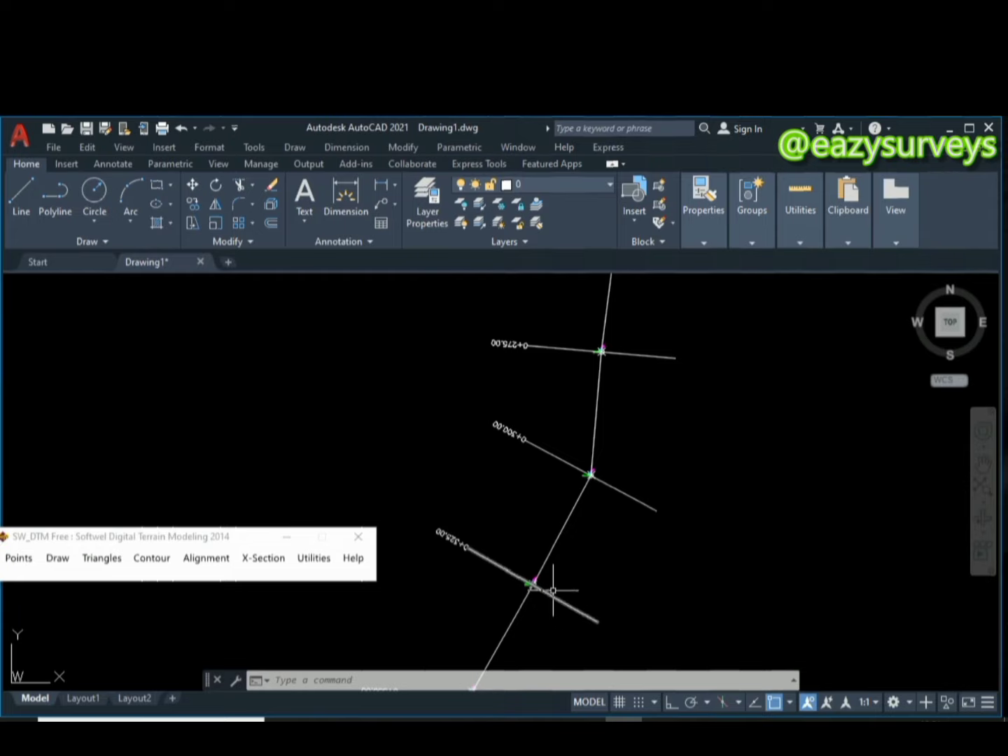
middle_drag(554, 588, 573, 573)
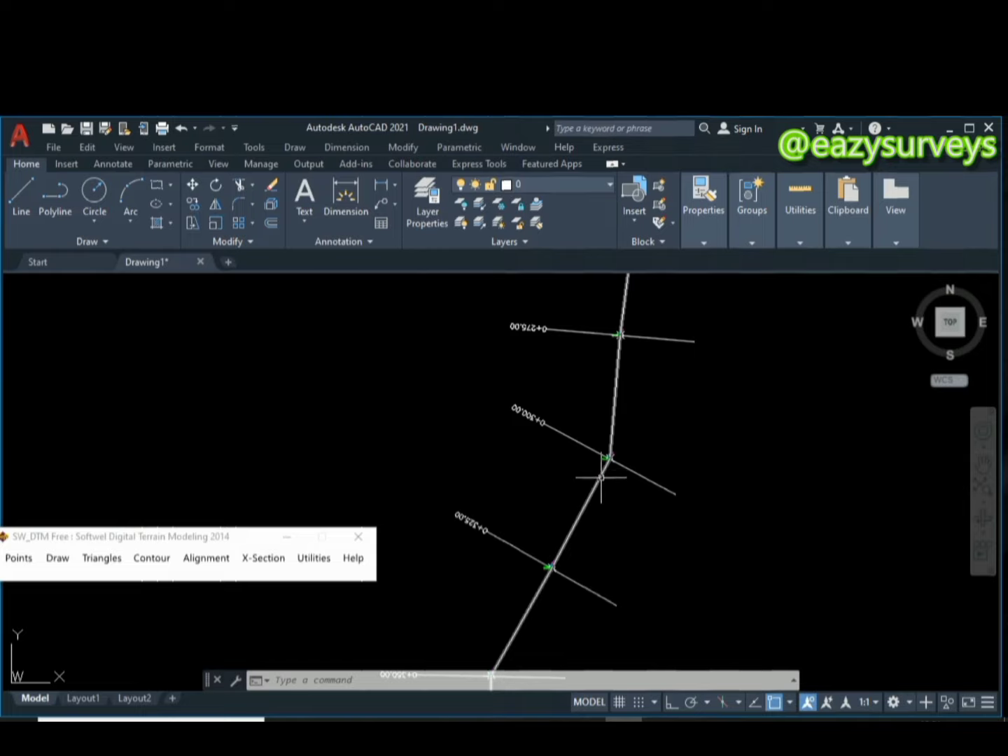
scroll(607, 461, up, 3)
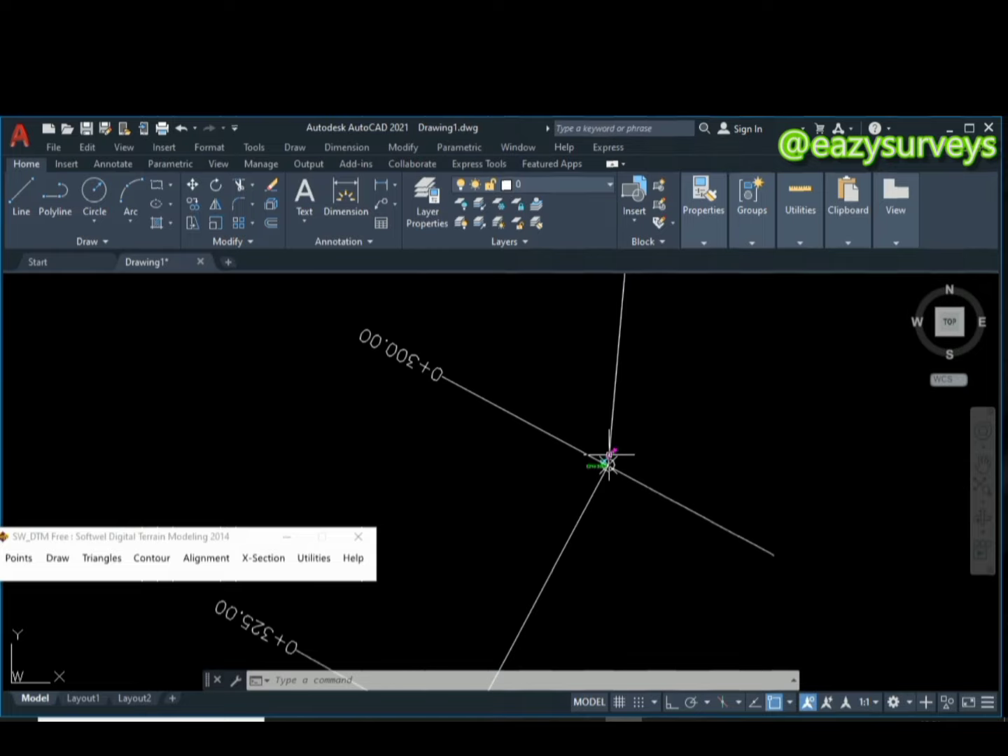
scroll(608, 456, down, 5)
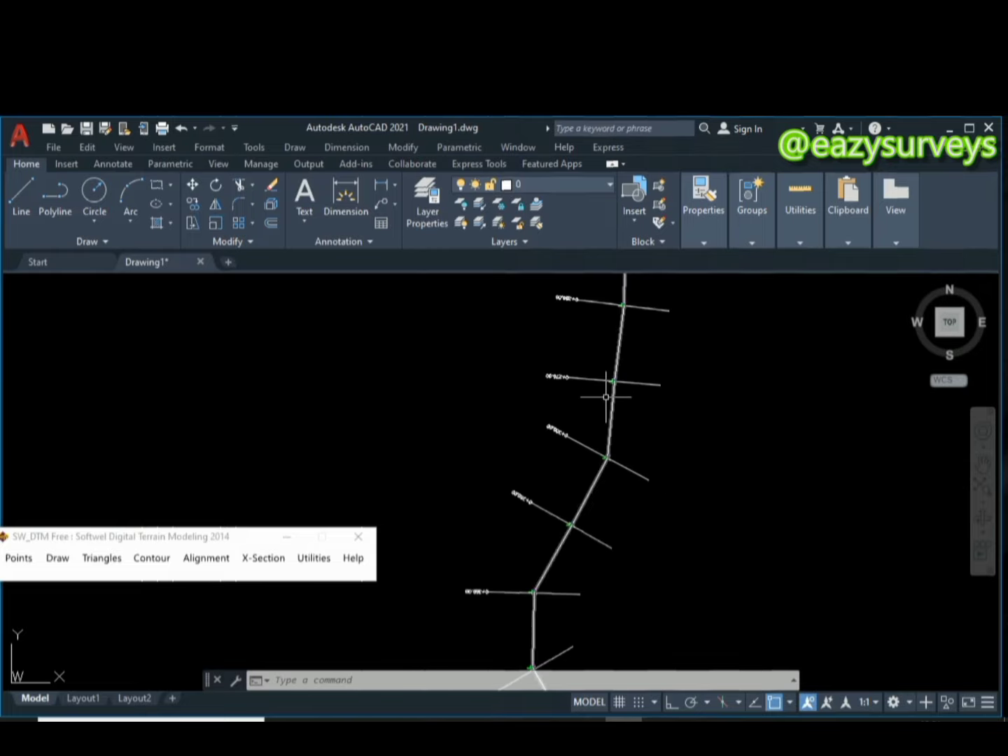
scroll(607, 450, up, 5)
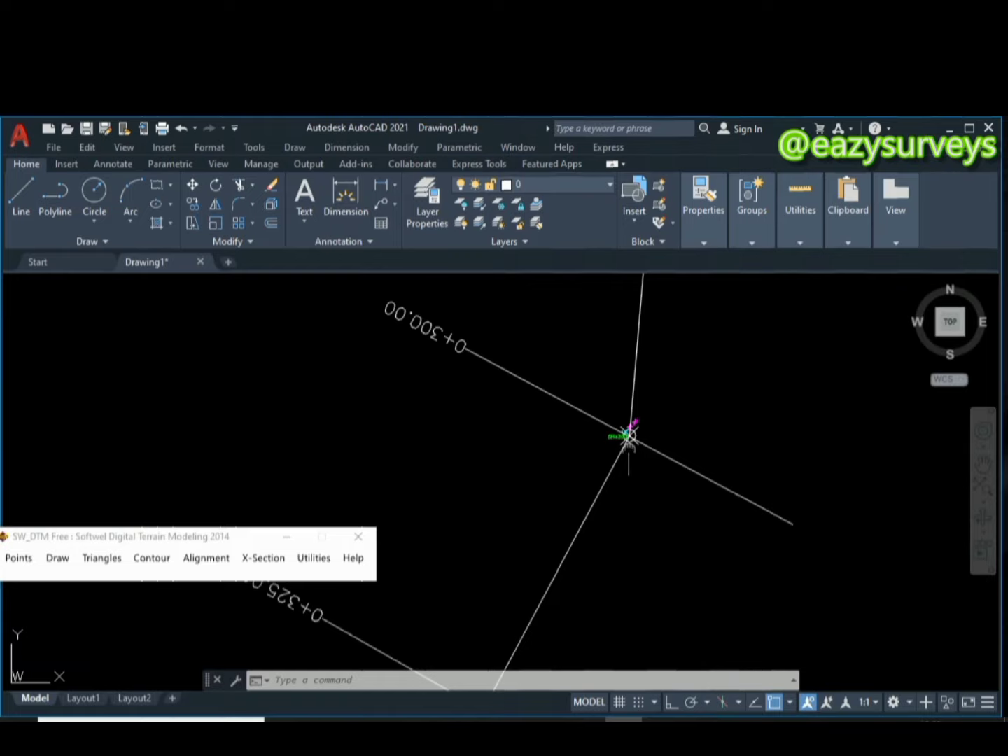
middle_drag(627, 434, 682, 422)
scroll(683, 421, down, 2)
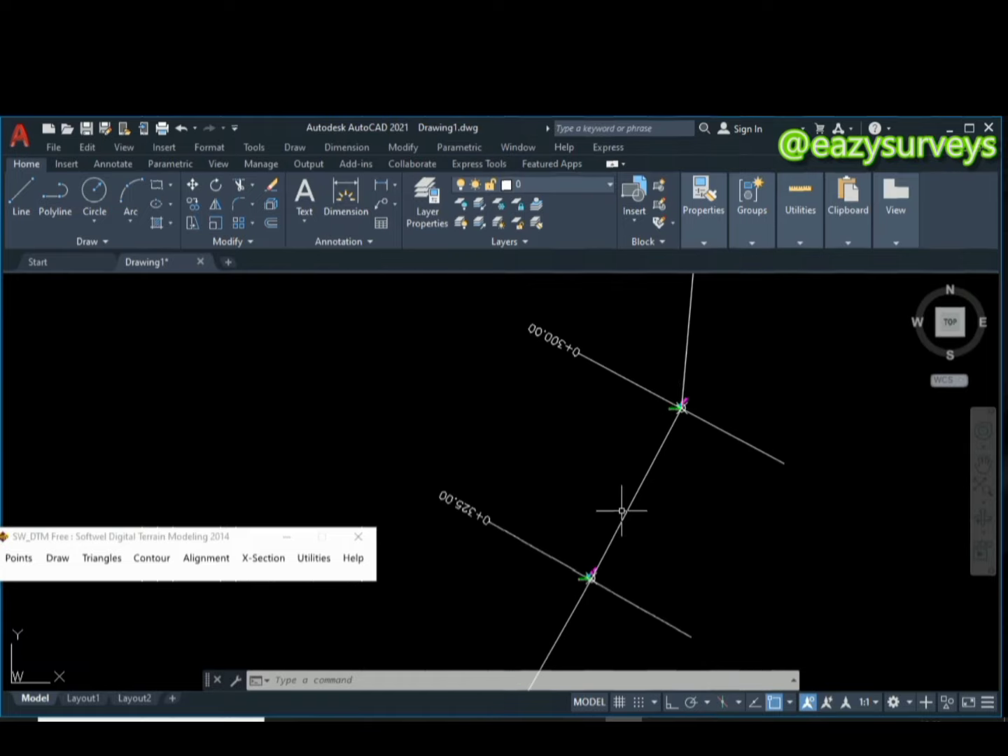
scroll(612, 500, down, 2)
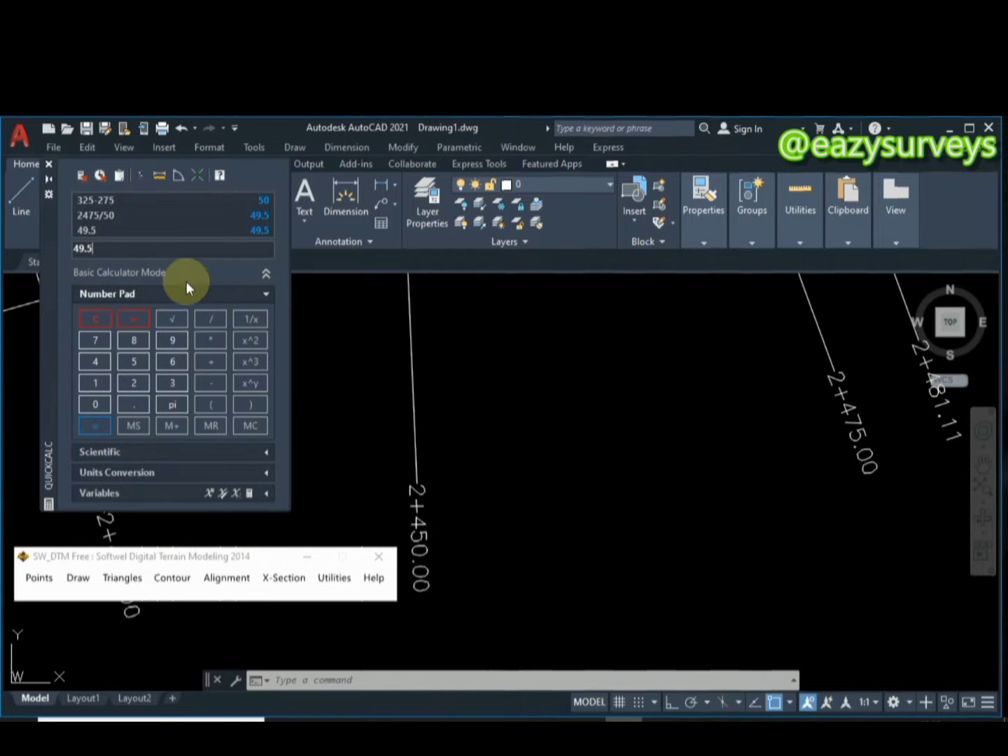
- Review the alignment from its eastern end near 2+475 back to the bend at chainage 0+300
scroll(459, 430, down, 5)
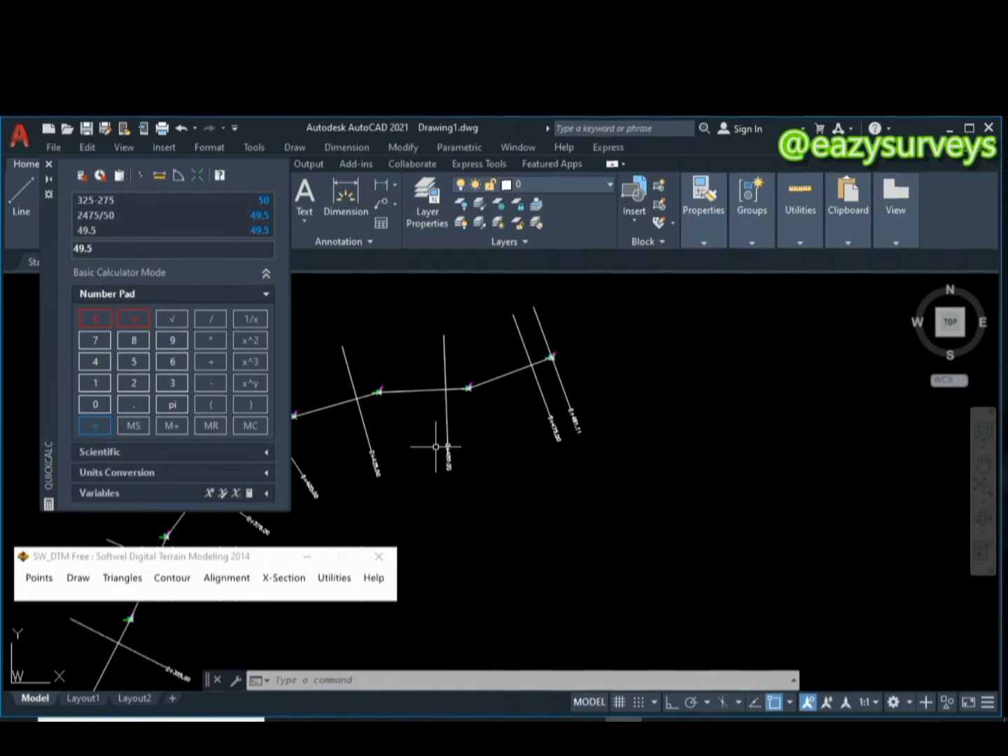
scroll(435, 446, down, 5)
middle_drag(426, 481, 775, 367)
scroll(775, 367, down, 4)
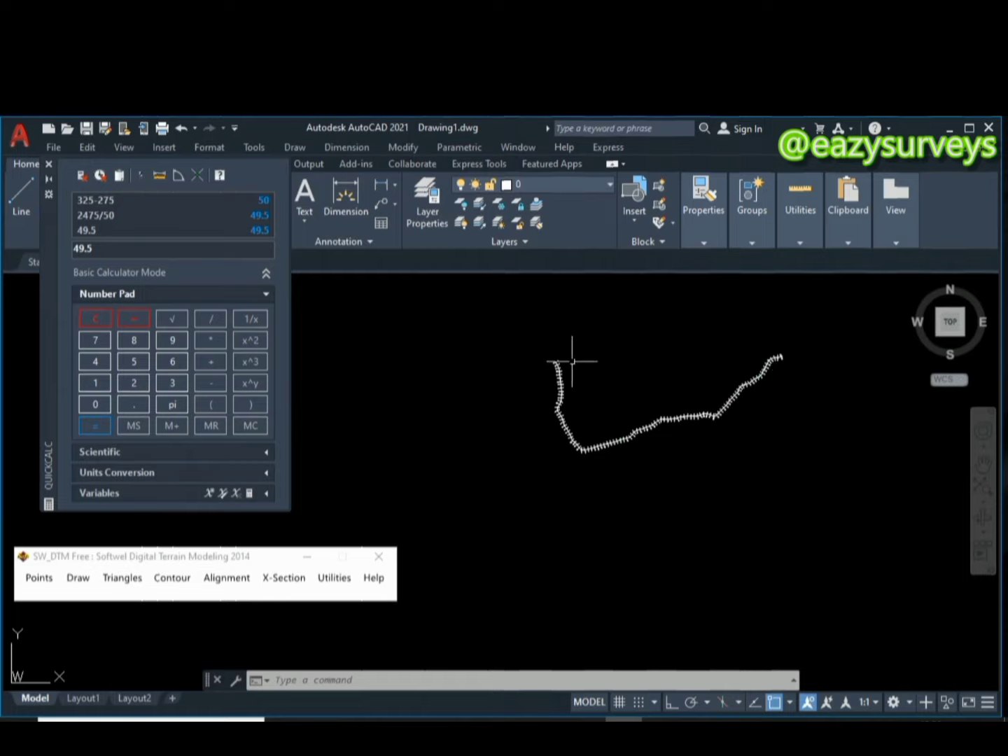
scroll(572, 361, up, 6)
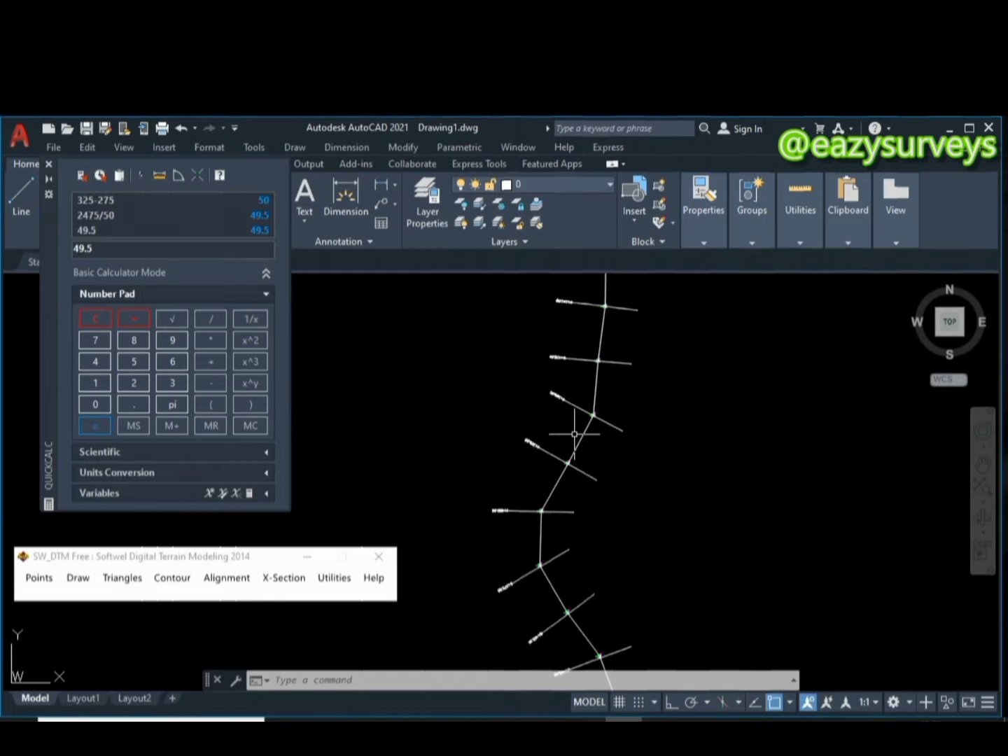
scroll(564, 570, down, 4)
middle_drag(568, 557, 564, 483)
scroll(554, 476, up, 4)
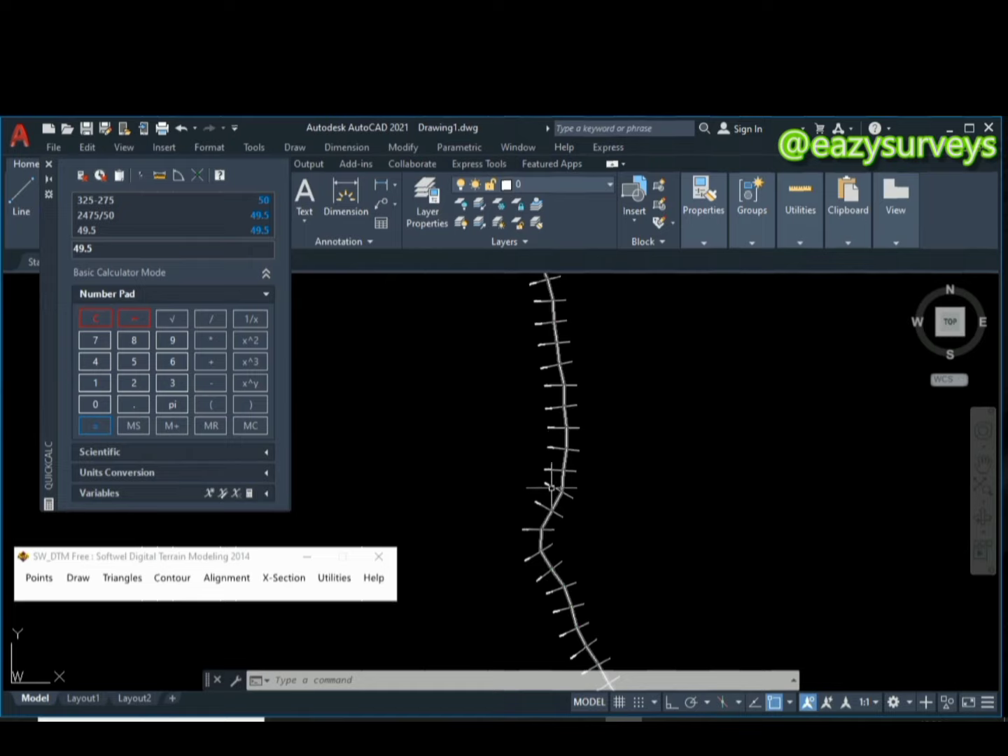
scroll(532, 545, down, 4)
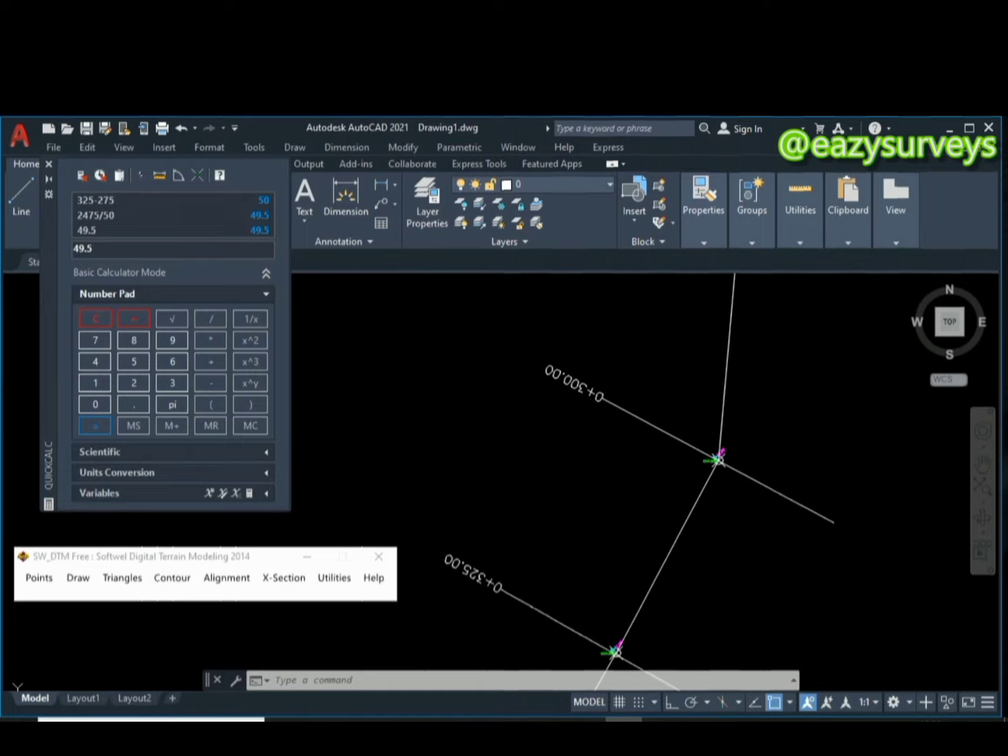
middle_drag(507, 559, 504, 550)
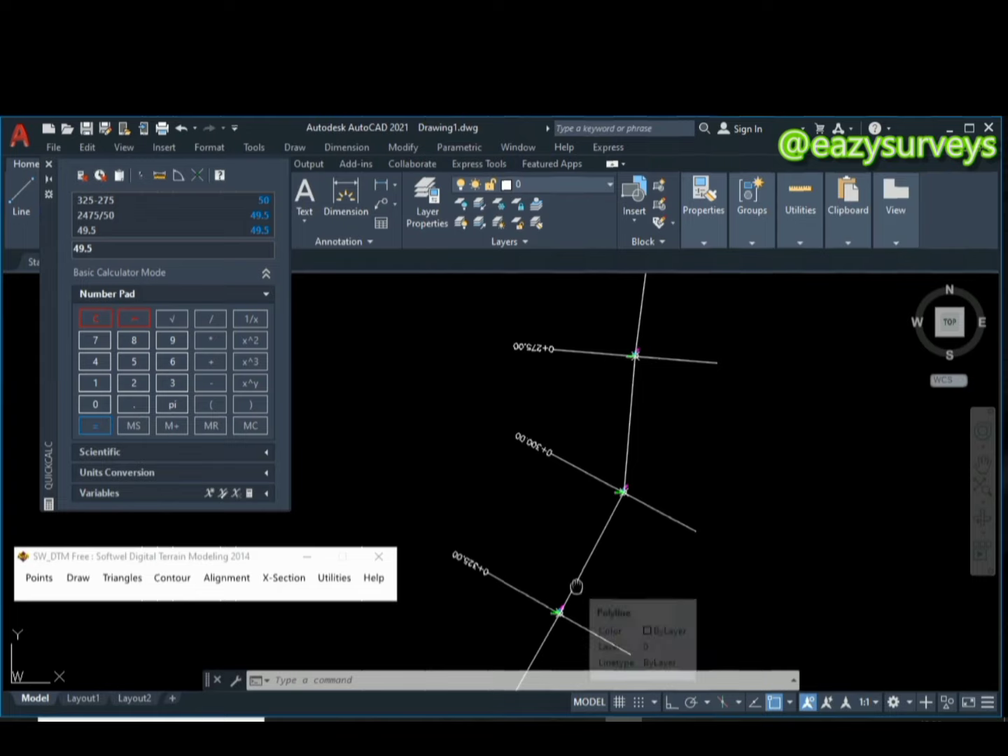
middle_drag(577, 589, 610, 553)
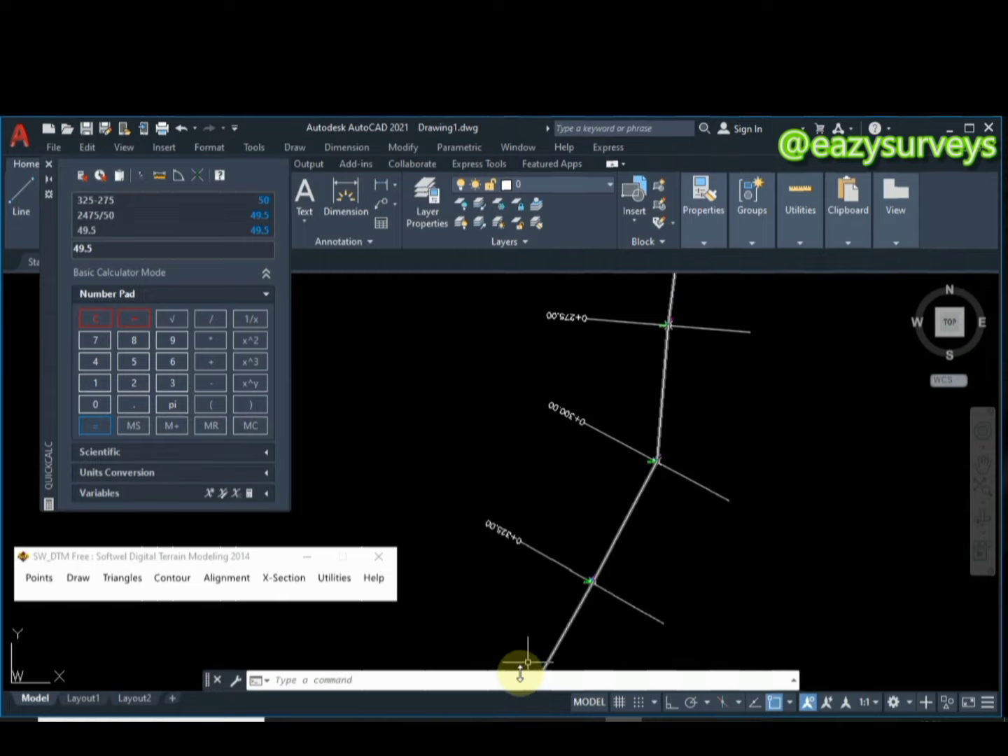
- Try to fillet the alignment's bend at chainage 0+300 with a radius of 49.5, using the segments on either side
click(329, 681)
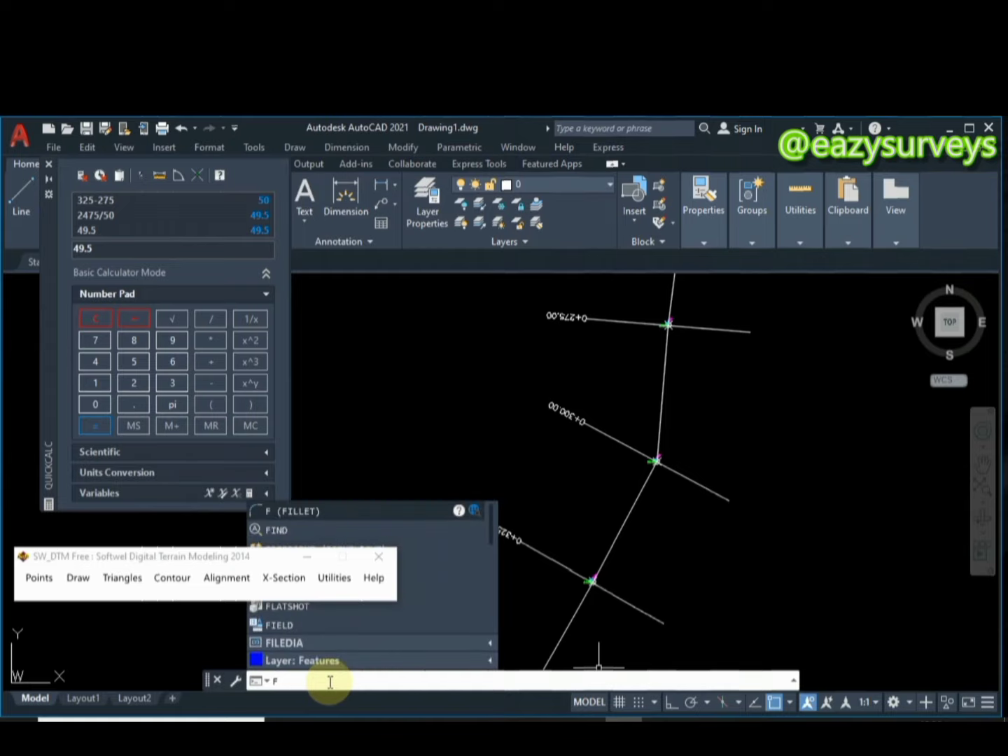
click(309, 514)
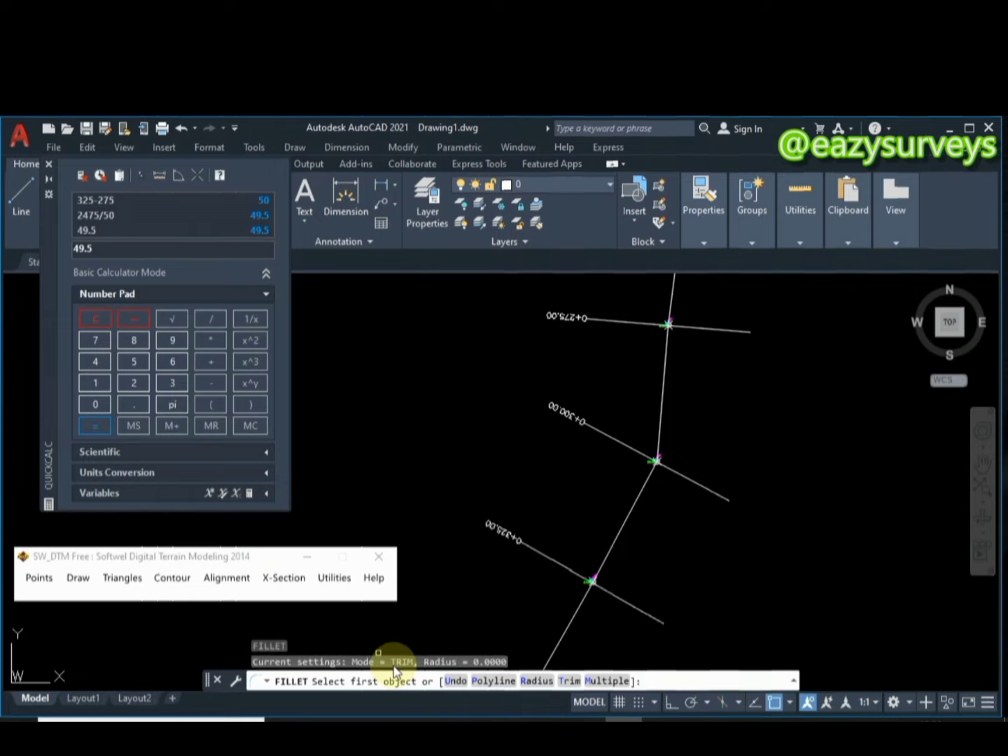
click(539, 683)
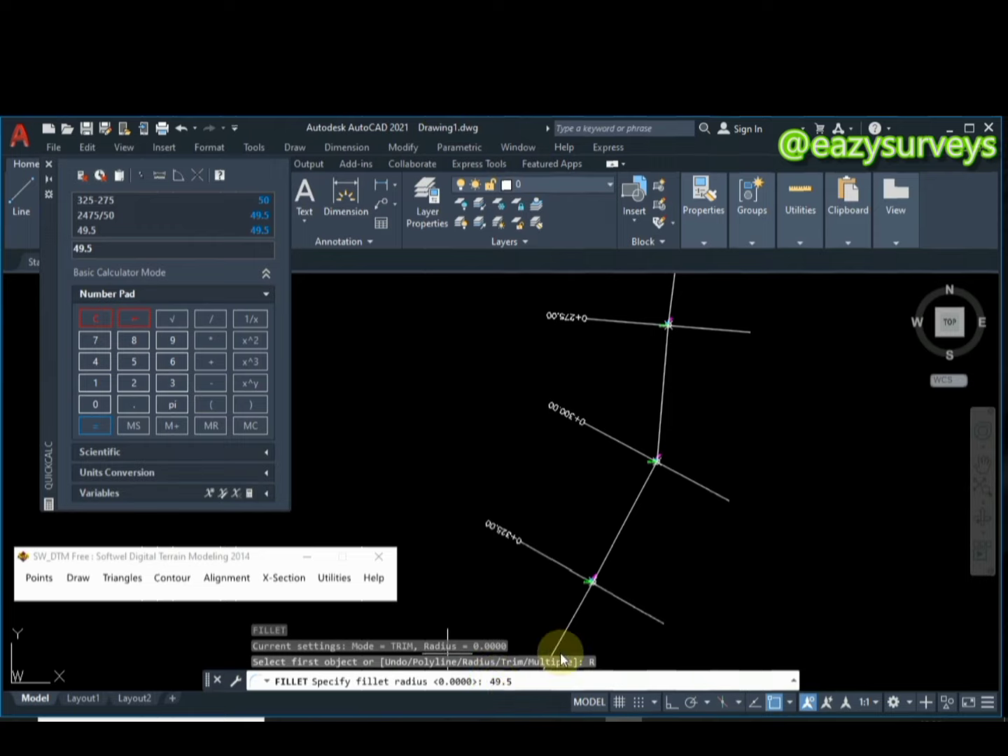
key(Return)
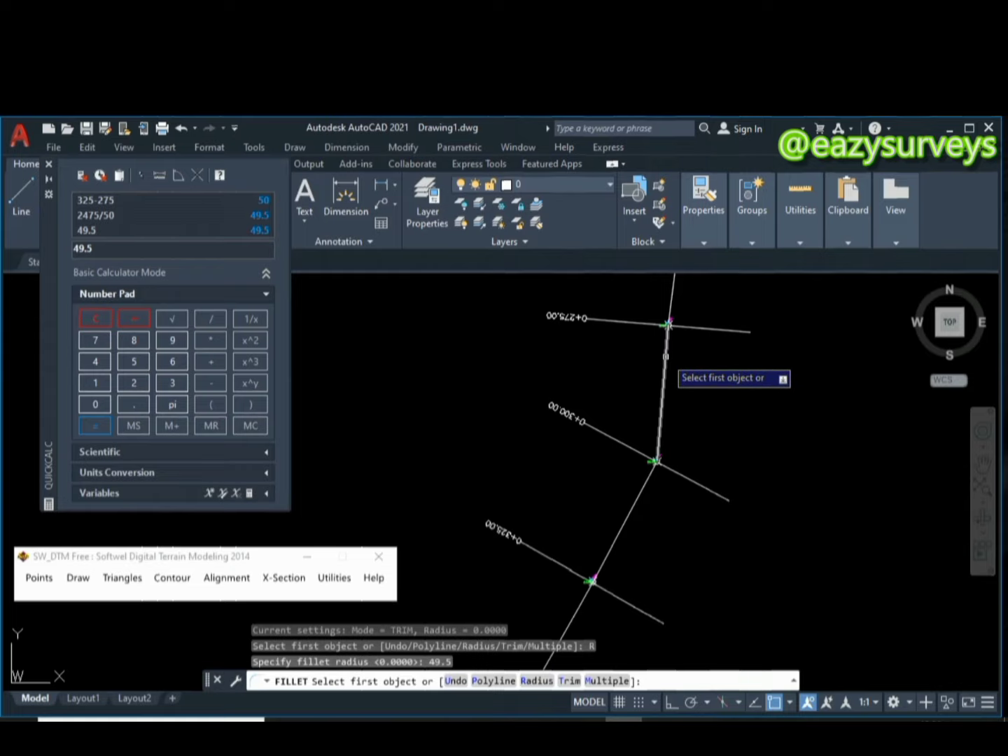
click(665, 356)
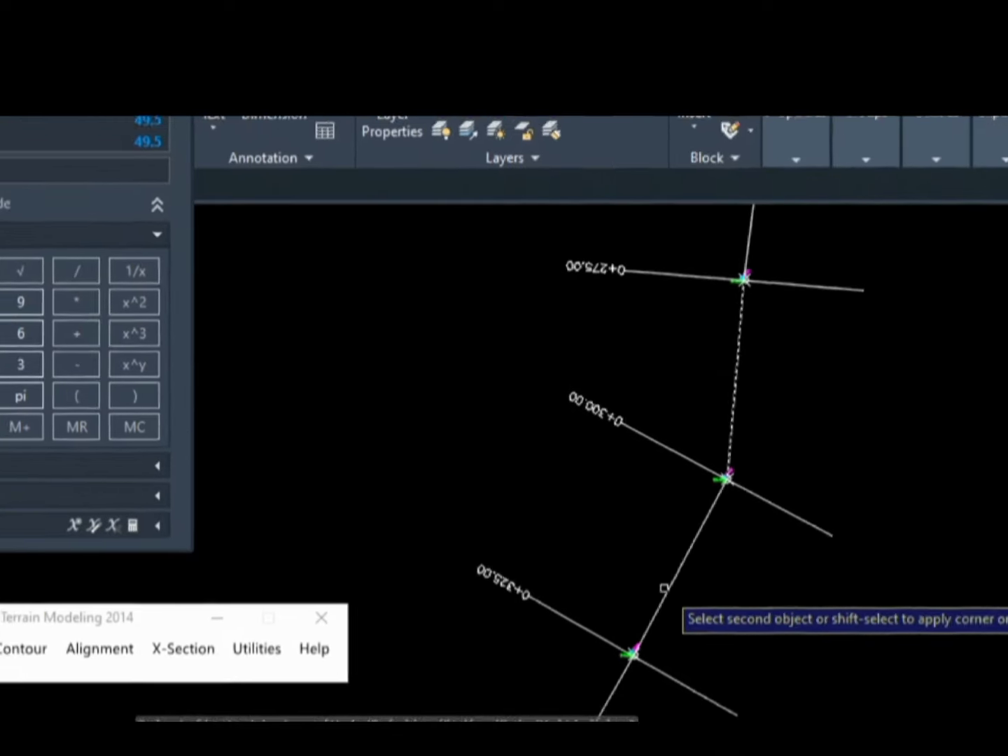
click(708, 631)
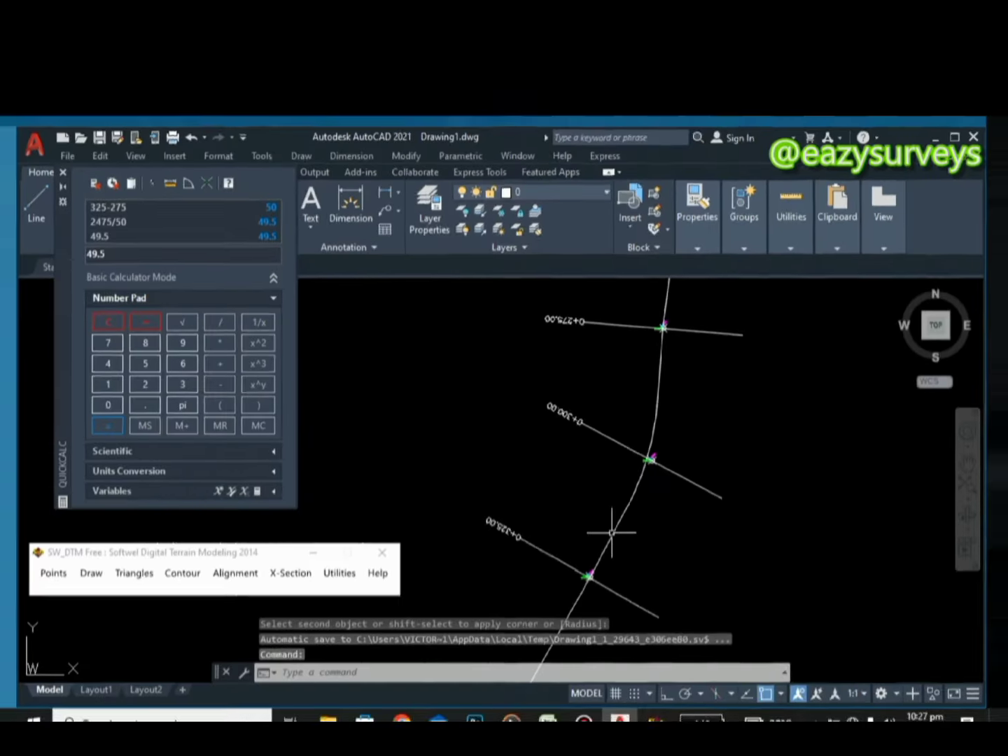
- Examine the filleted curve at chainage 0+300 against its survey point and the adjoining sections at 0+275 and 0+325
scroll(652, 462, up, 5)
scroll(650, 460, up, 1)
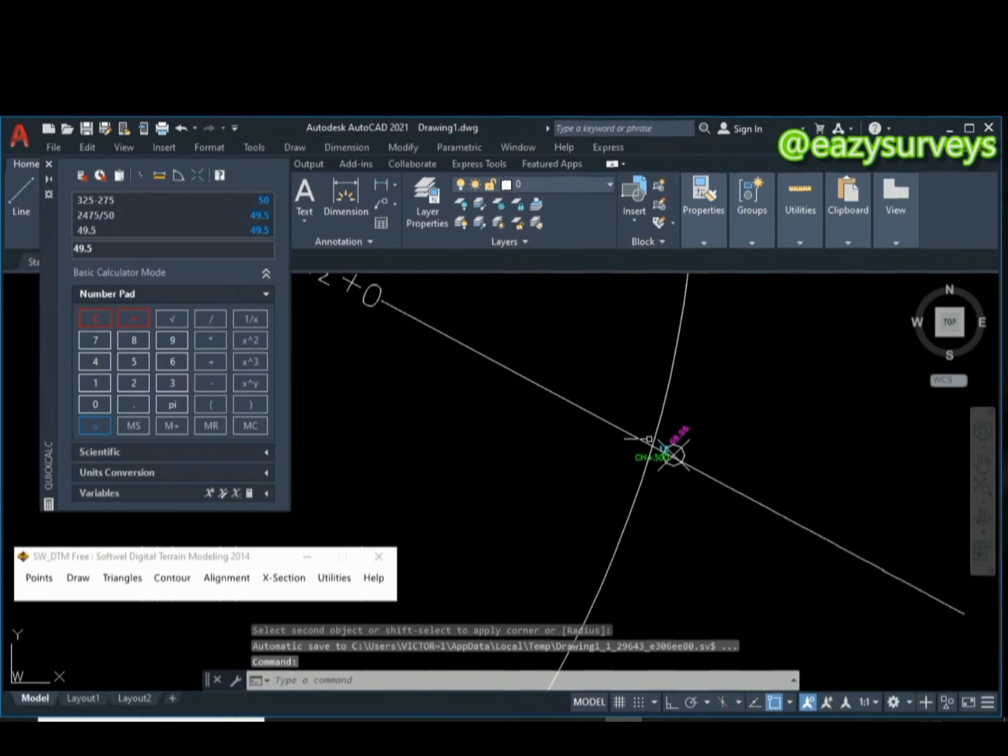
scroll(649, 427, down, 1)
middle_drag(655, 419, 664, 465)
scroll(665, 473, down, 1)
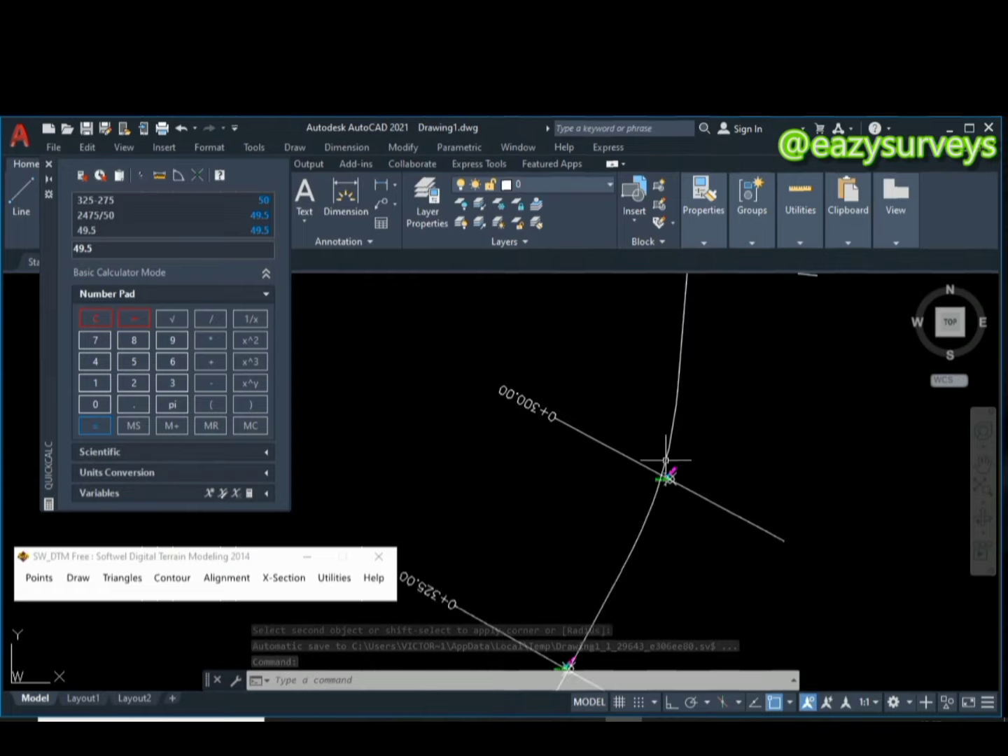
scroll(675, 420, down, 3)
scroll(674, 404, up, 1)
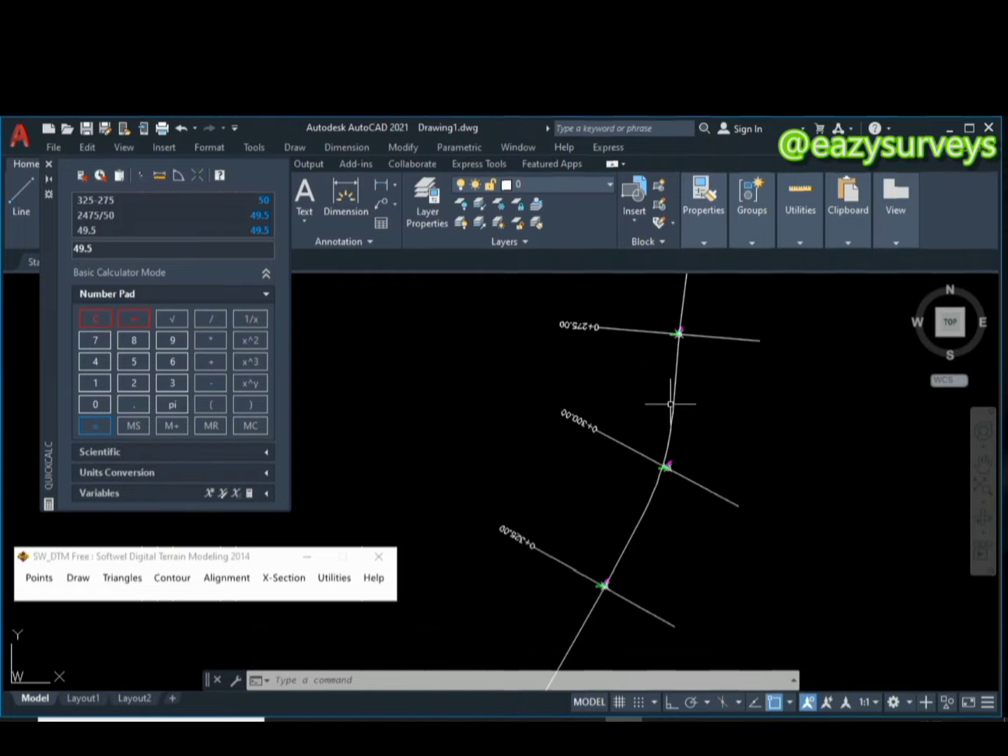
scroll(671, 405, up, 1)
scroll(669, 421, down, 3)
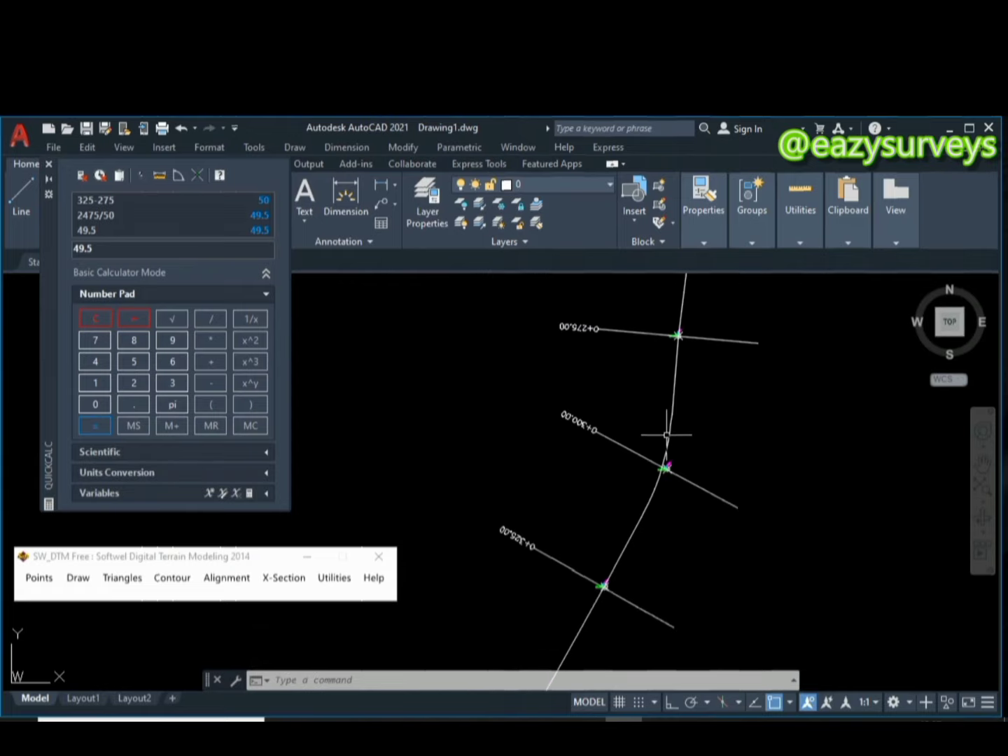
scroll(664, 449, up, 5)
scroll(664, 452, down, 5)
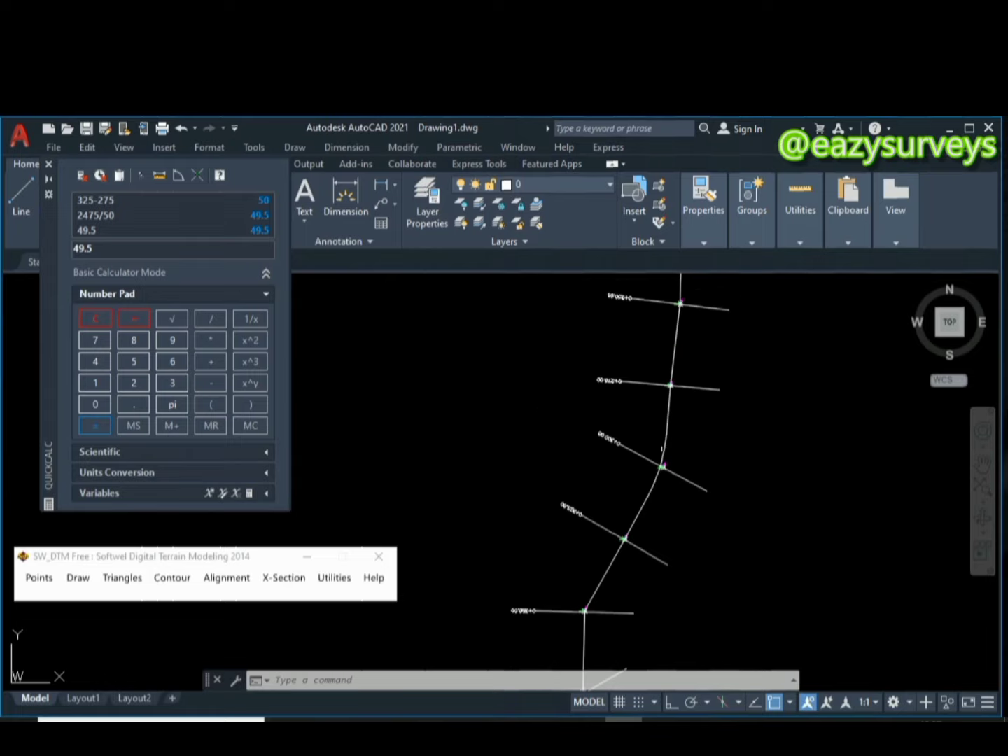
scroll(668, 428, up, 2)
scroll(667, 429, up, 2)
scroll(668, 429, down, 6)
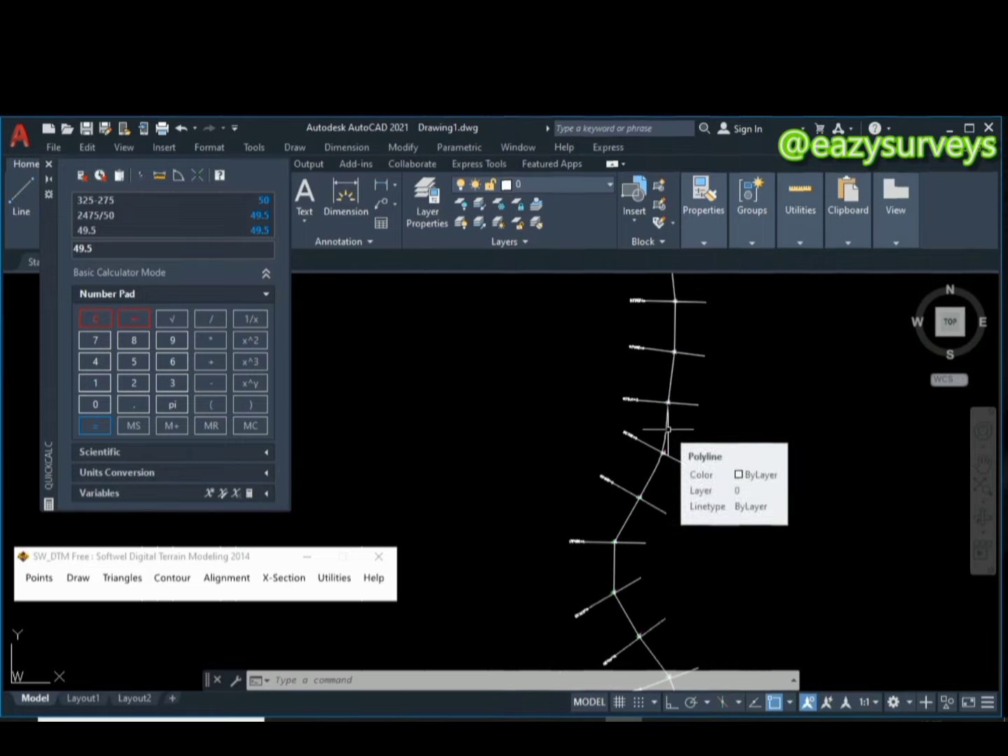
scroll(668, 429, down, 2)
middle_drag(667, 427, 619, 525)
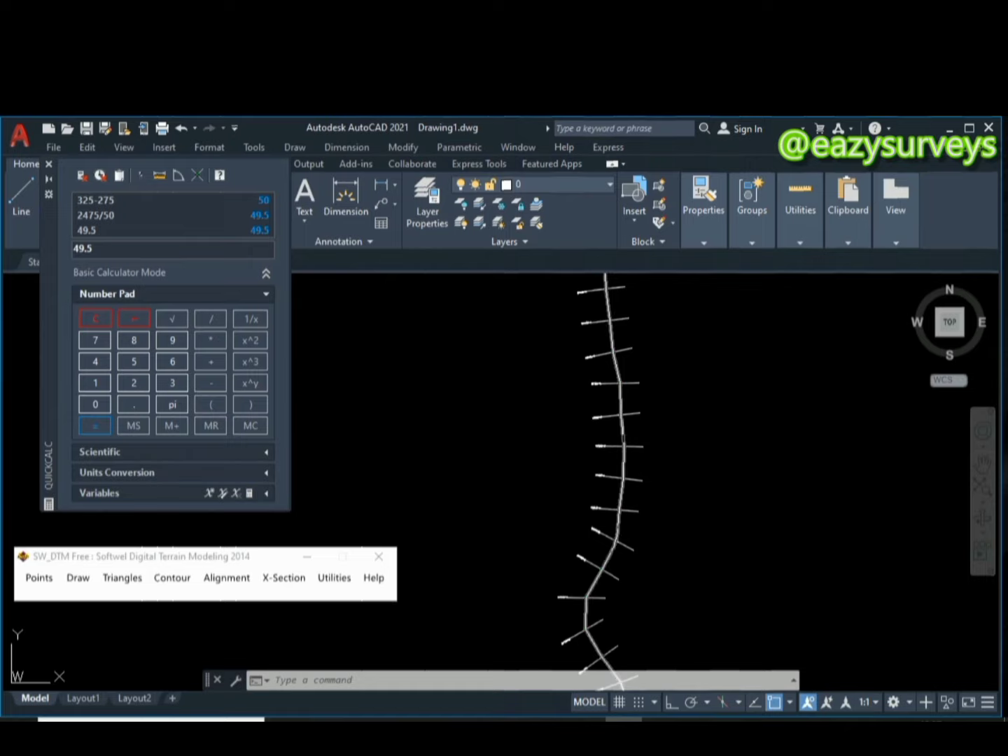
middle_drag(621, 421, 616, 522)
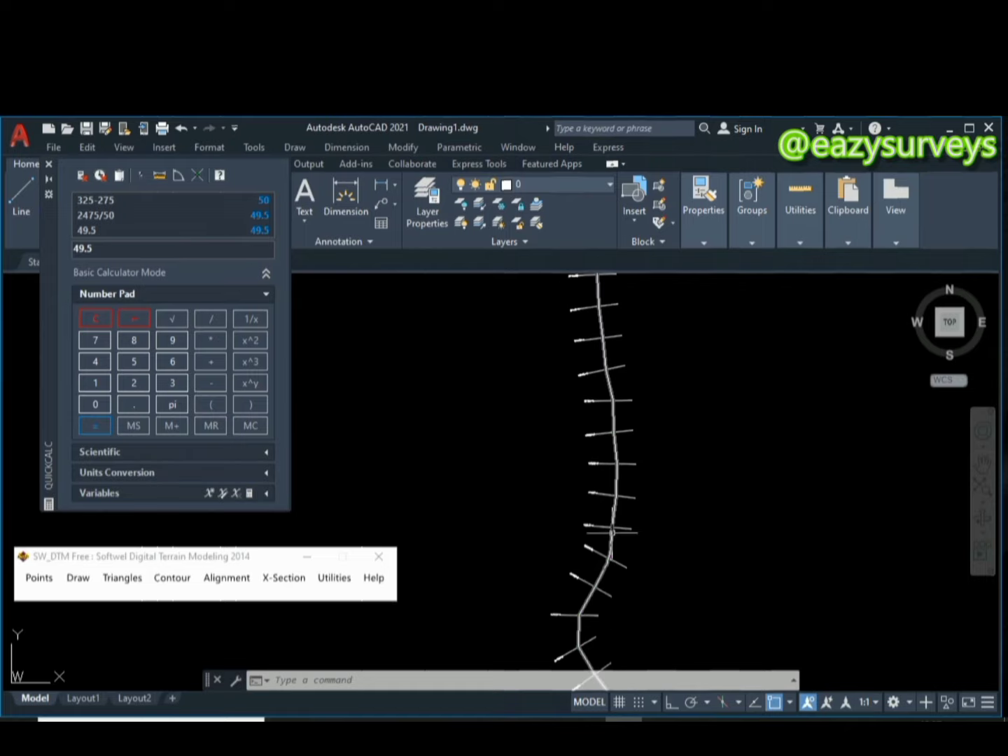
scroll(610, 583, up, 5)
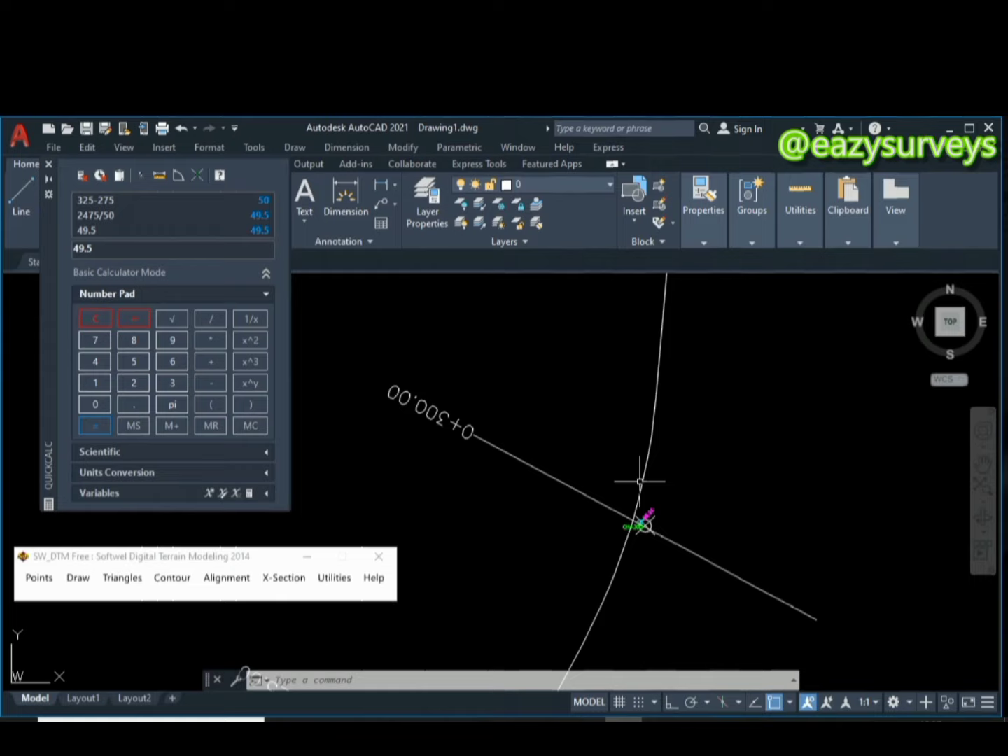
- Undo the fillet at the alignment's 0+300 bend
scroll(640, 482, down, 4)
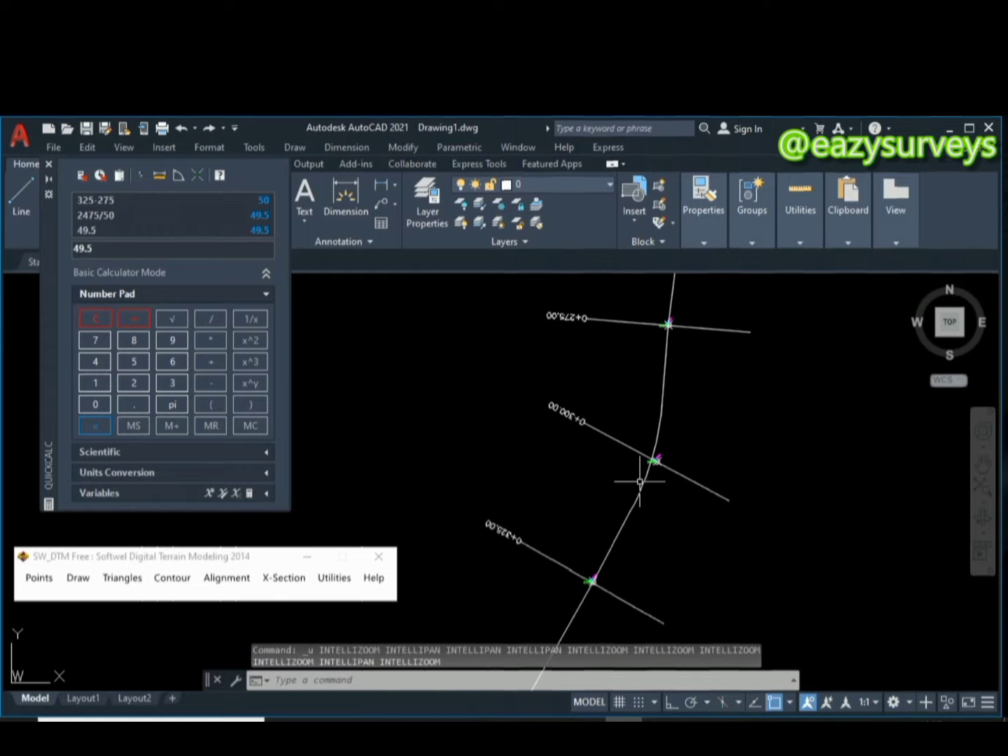
text(f)
key(space)
scroll(639, 470, up, 5)
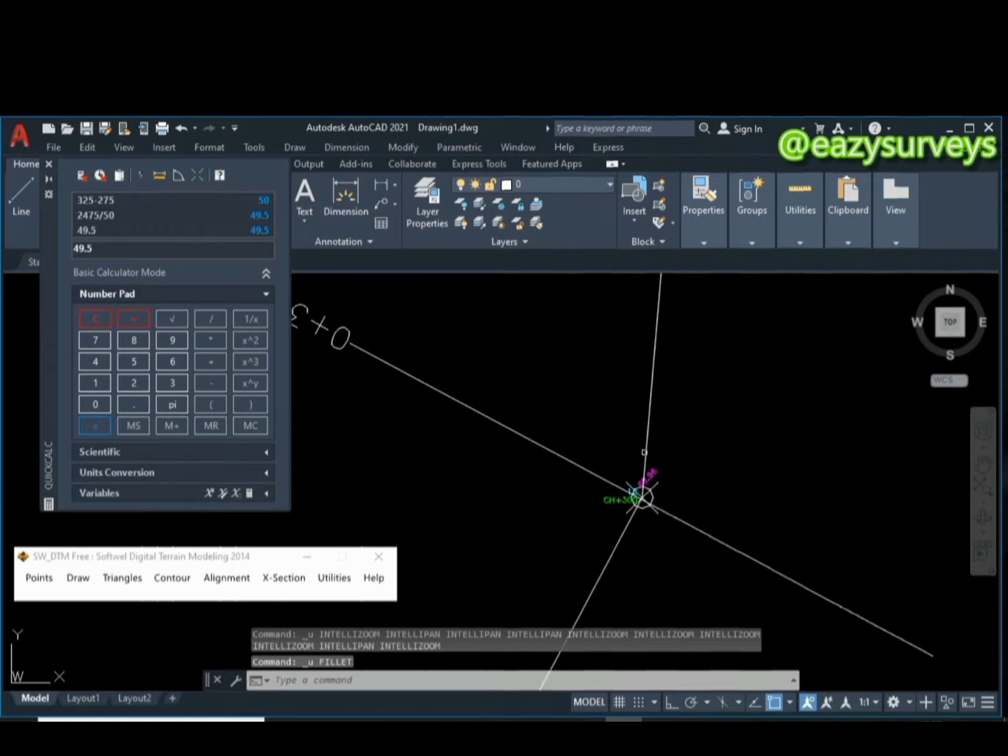
scroll(634, 514, down, 5)
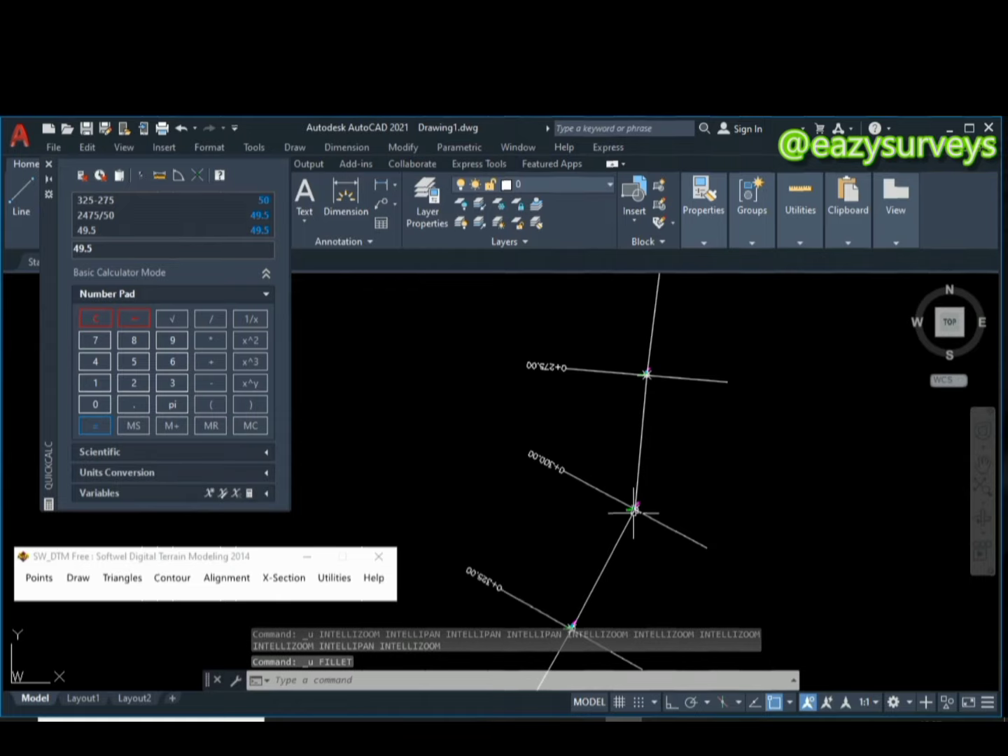
- Copy the alignment polyline from its 0+000 start point to clear space about 543 units away at about 70°
scroll(633, 514, down, 5)
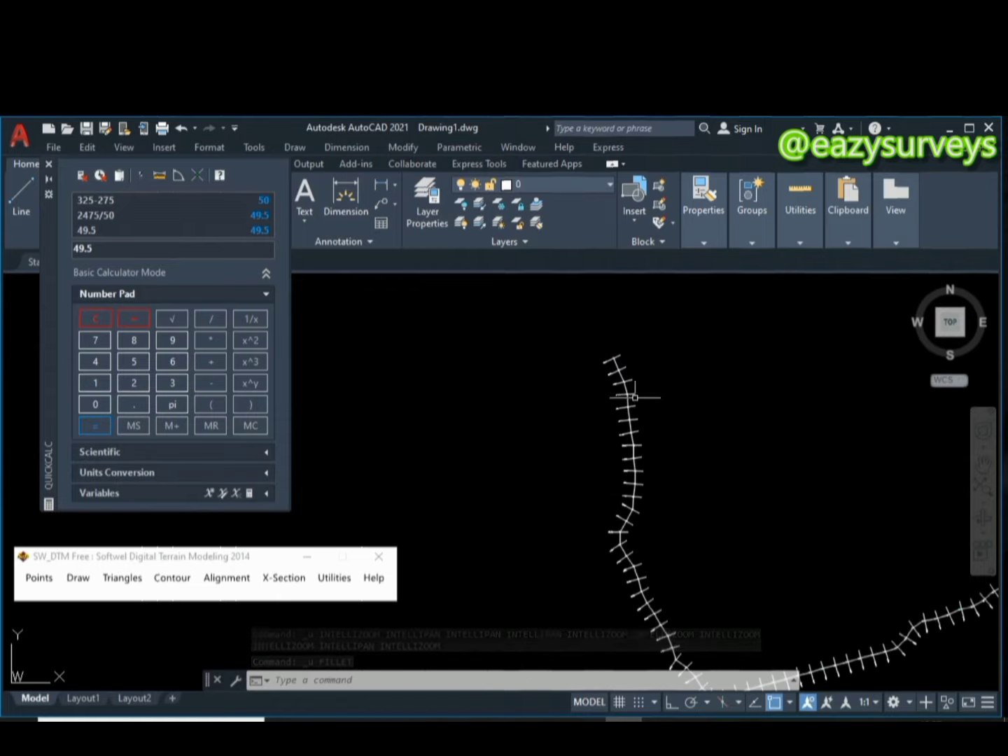
scroll(620, 360, up, 5)
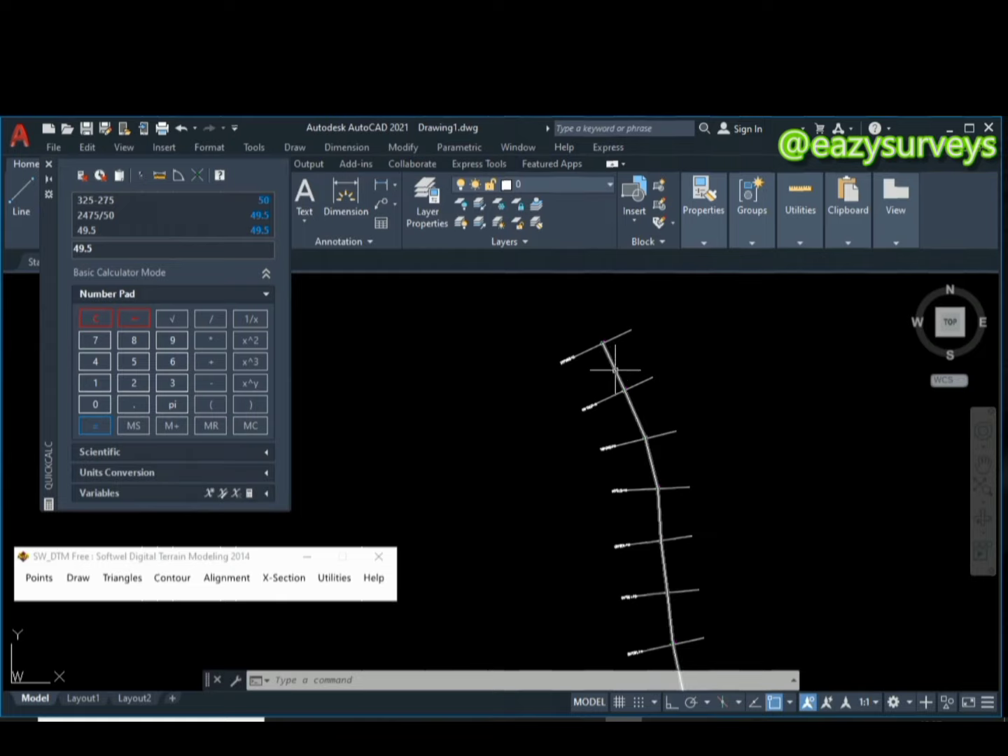
scroll(613, 369, up, 4)
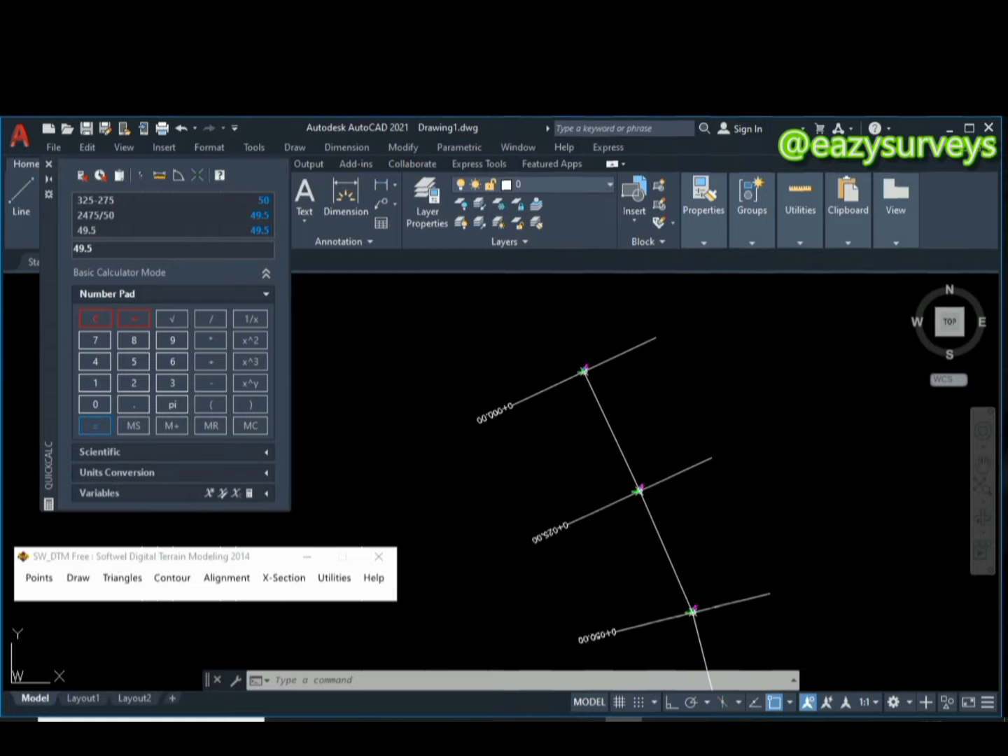
right_click(559, 407)
click(610, 464)
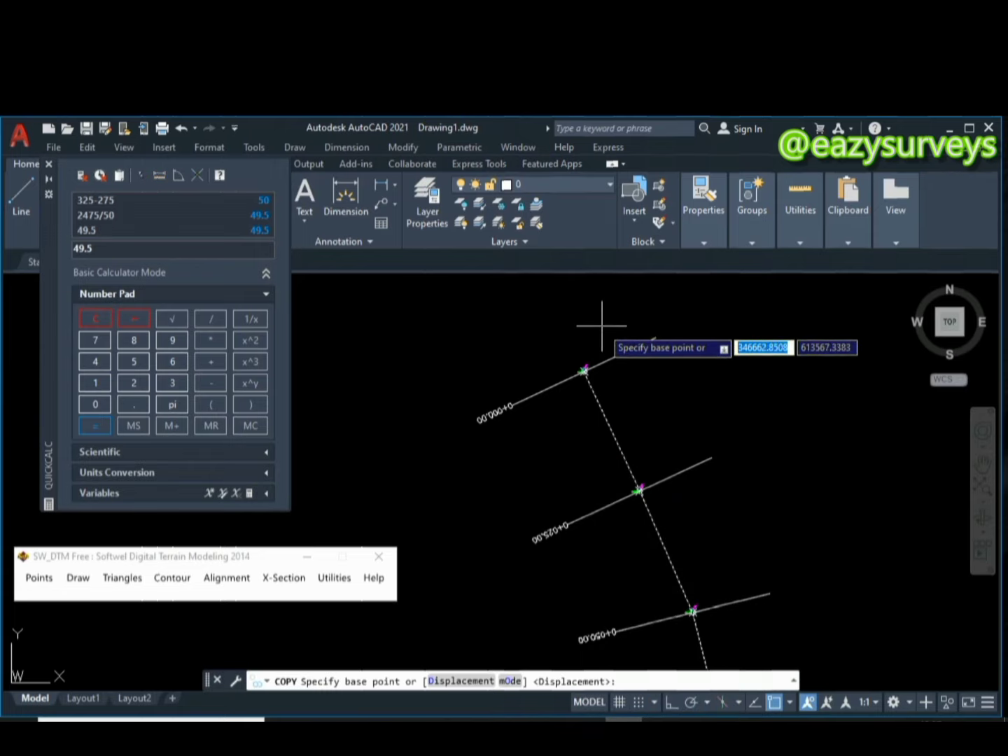
scroll(581, 369, up, 3)
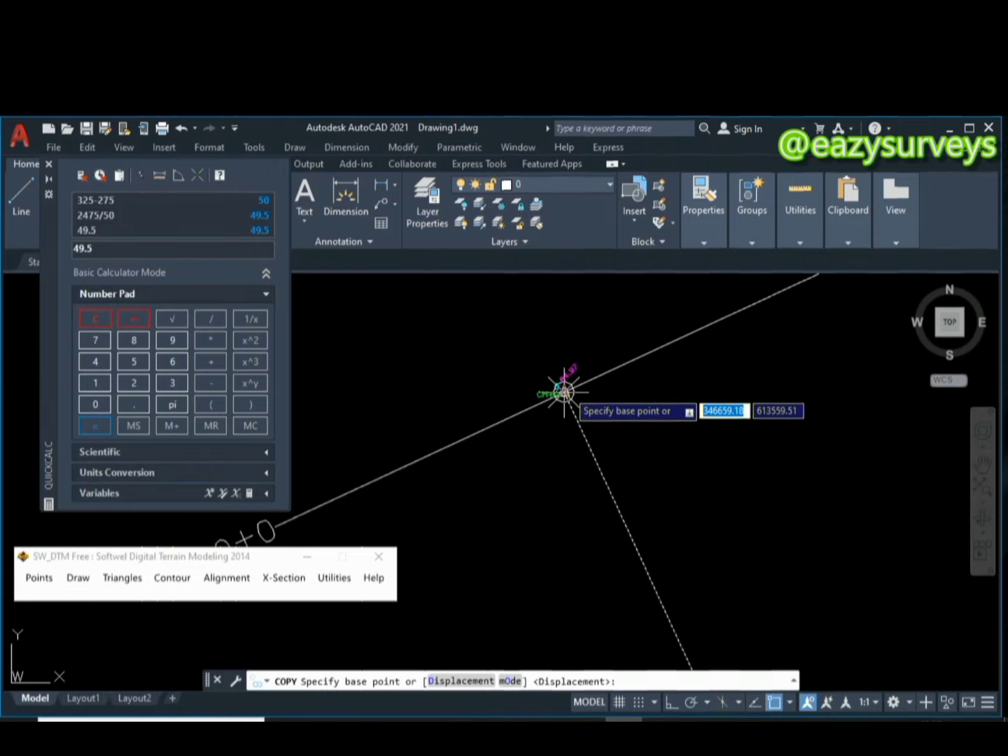
click(563, 393)
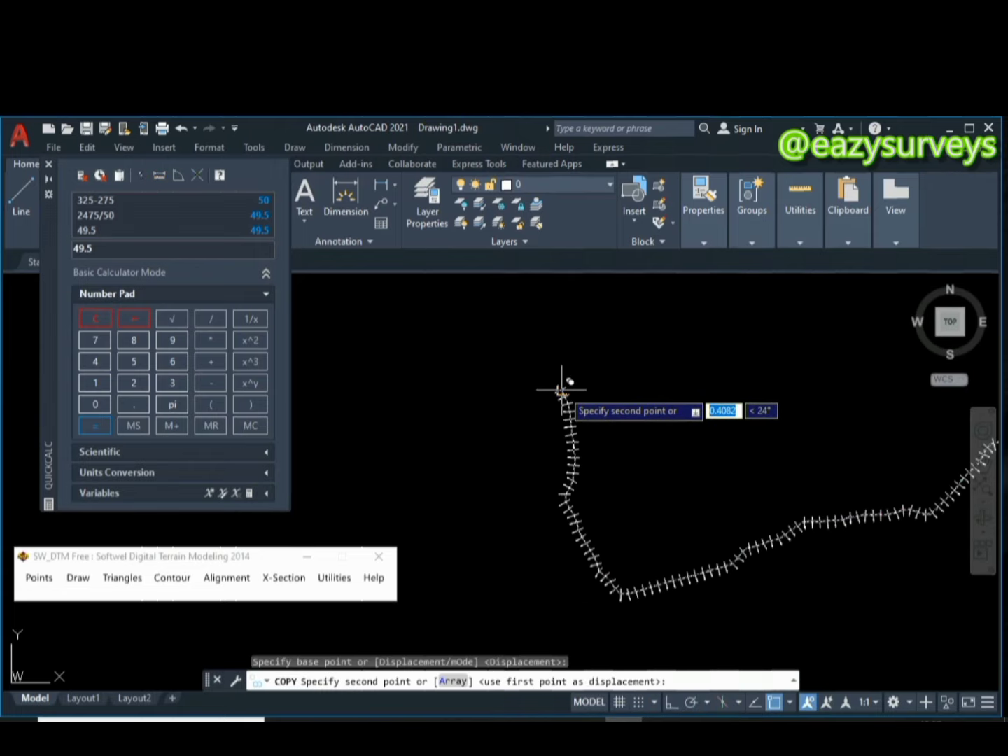
scroll(623, 312, down, 3)
middle_drag(610, 319, 608, 356)
click(610, 341)
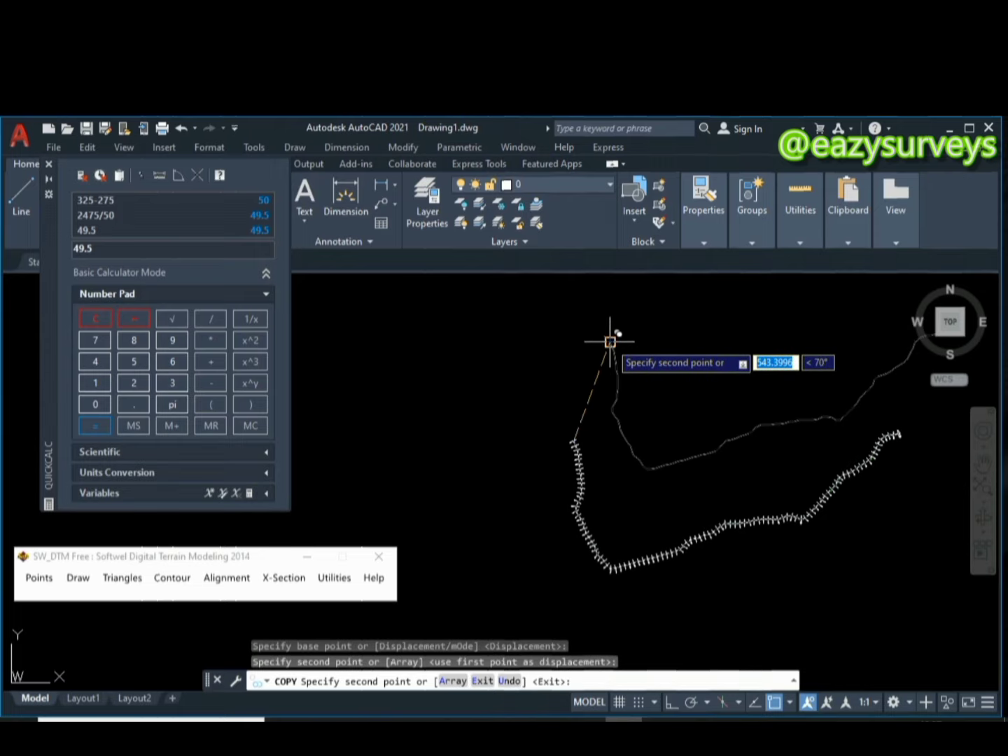
key(Escape)
- Fillet the original alignment's bend at chainage 0+300 with a radius of 49.5, using the segments towards 0+275 and 0+325
middle_drag(608, 438, 600, 431)
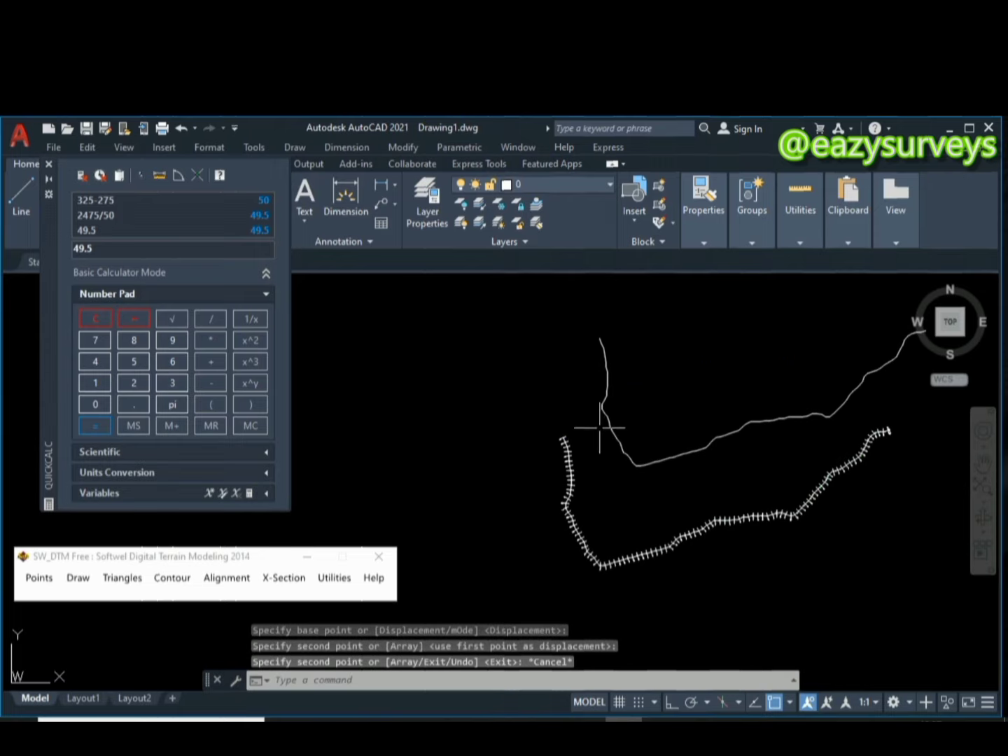
scroll(568, 471, up, 10)
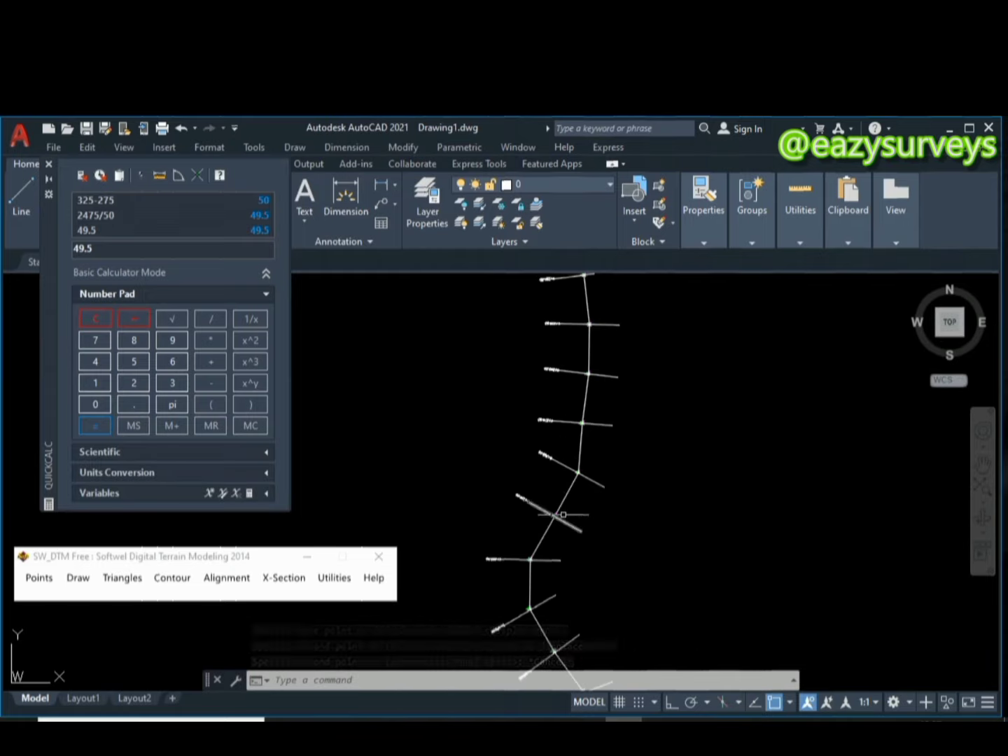
scroll(576, 462, up, 4)
middle_drag(574, 482, 589, 463)
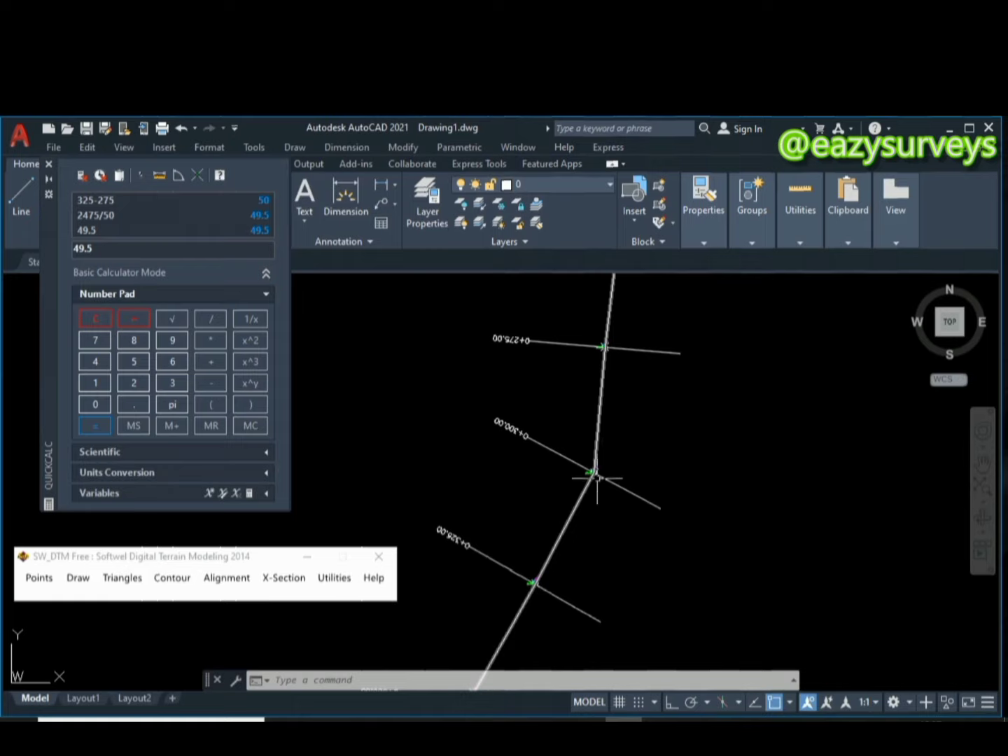
middle_drag(596, 478, 607, 455)
scroll(591, 462, up, 2)
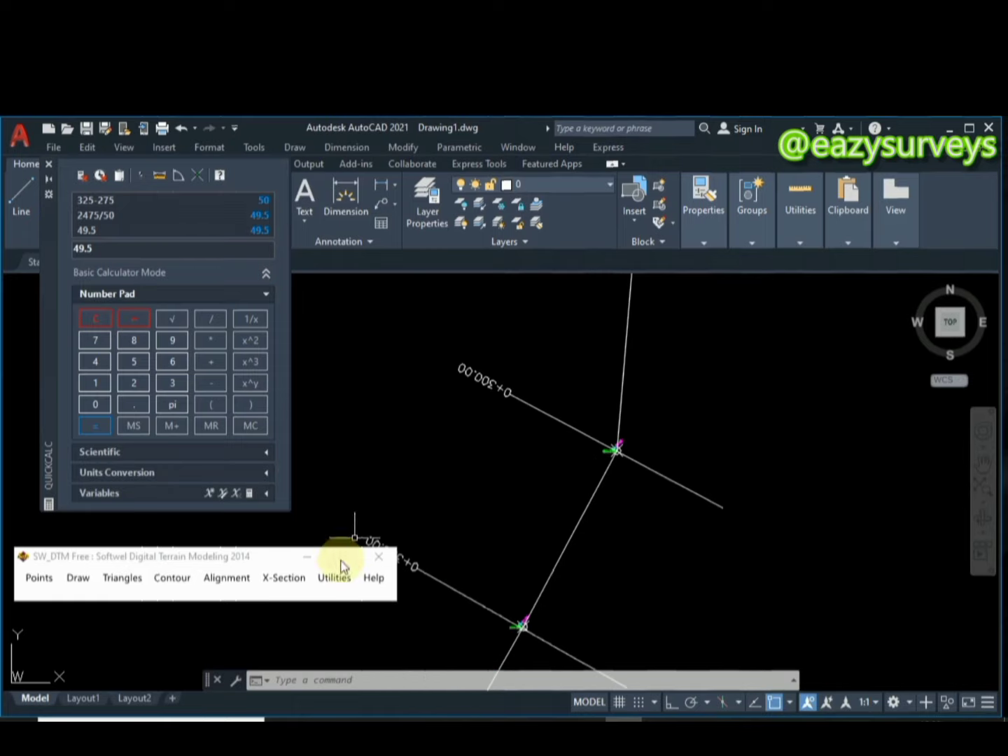
click(324, 681)
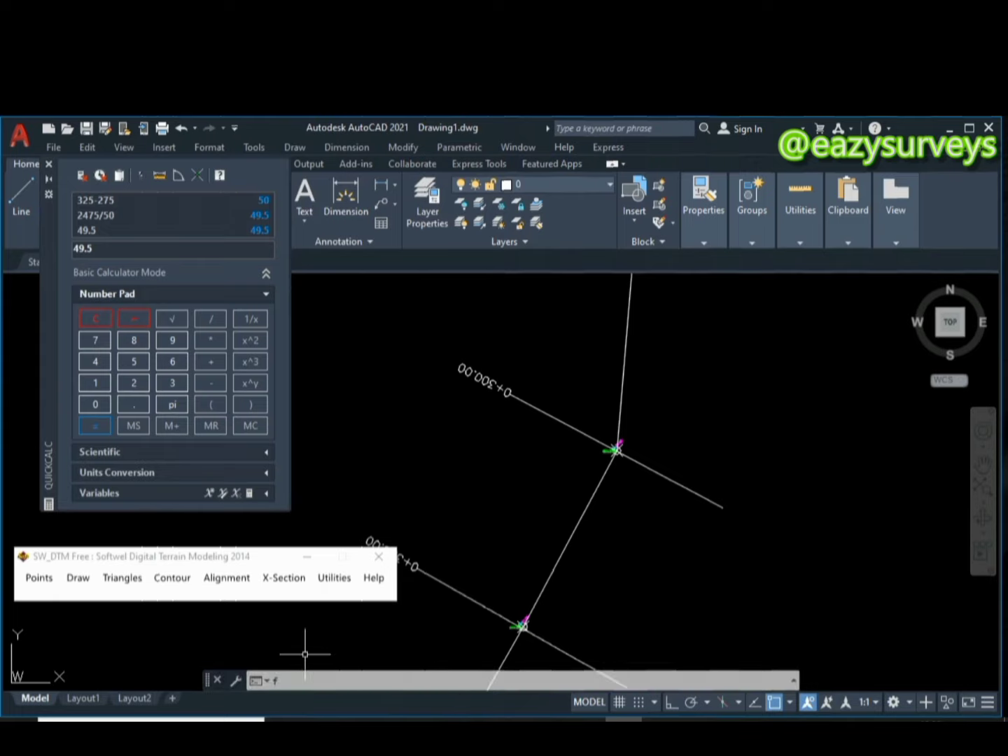
text(f)
key(Return)
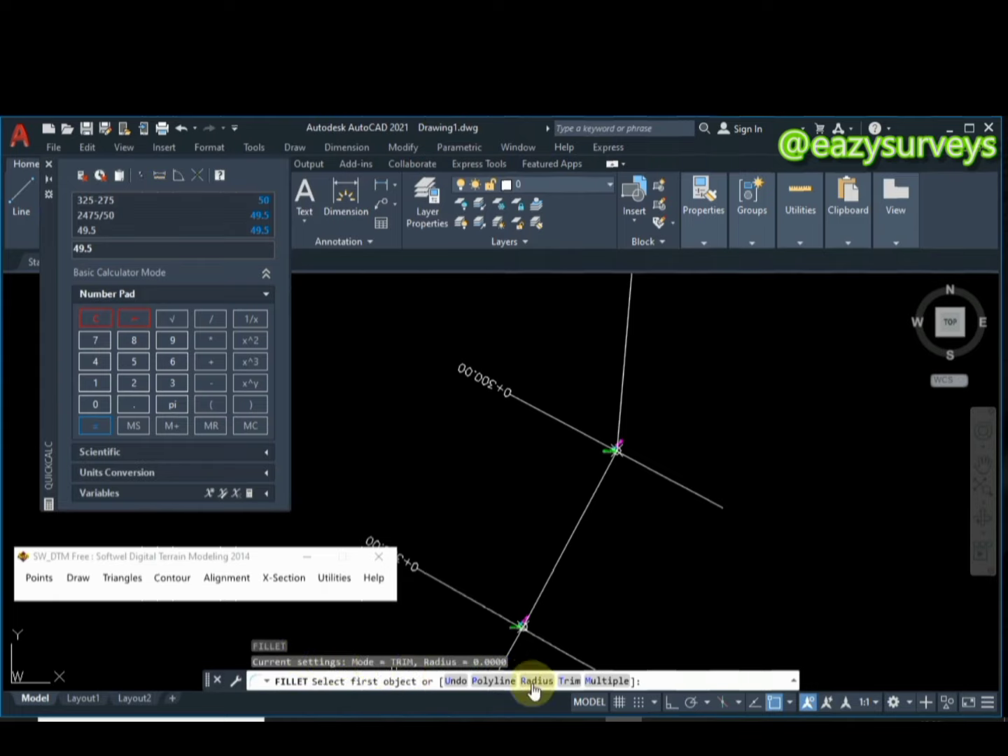
click(535, 682)
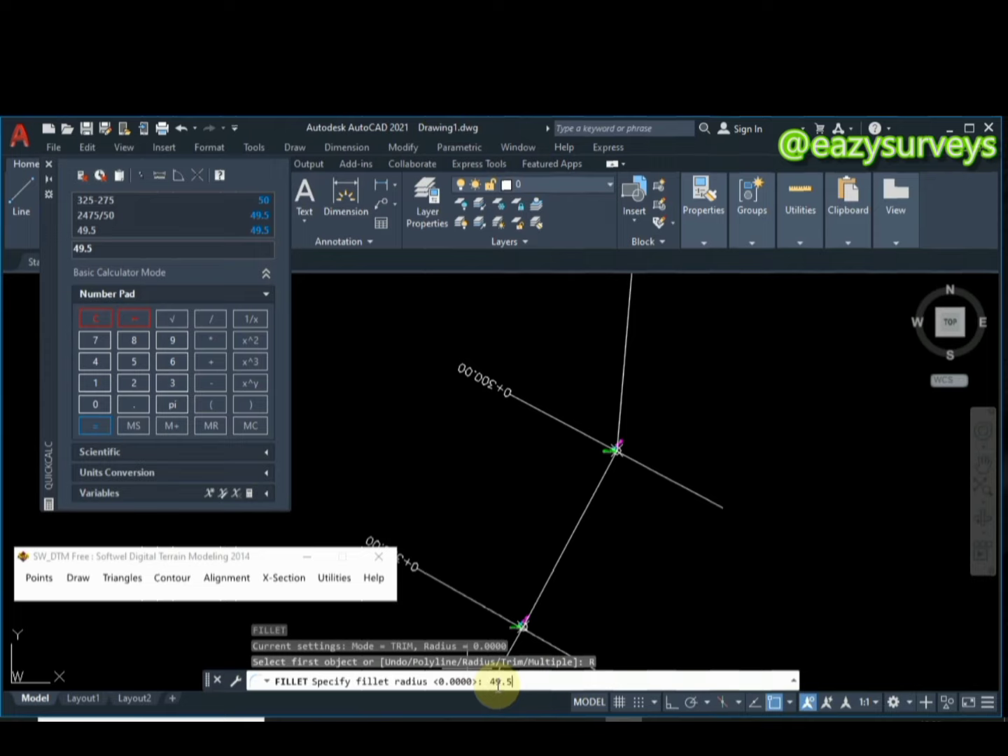
text(49.5)
key(Return)
middle_drag(672, 432, 677, 491)
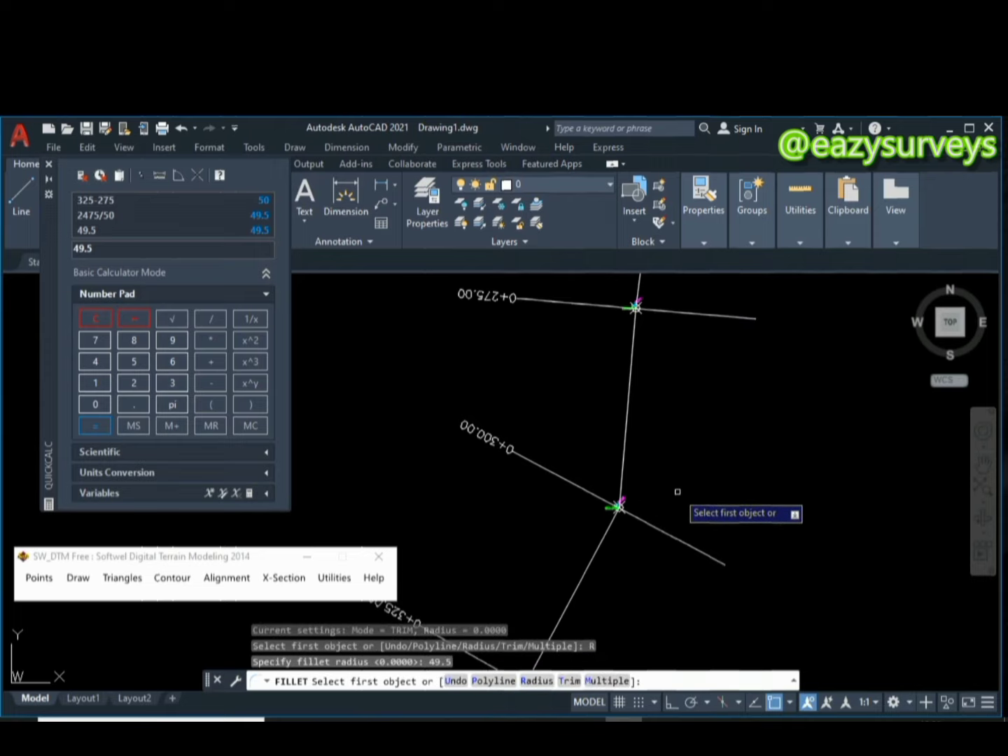
click(628, 402)
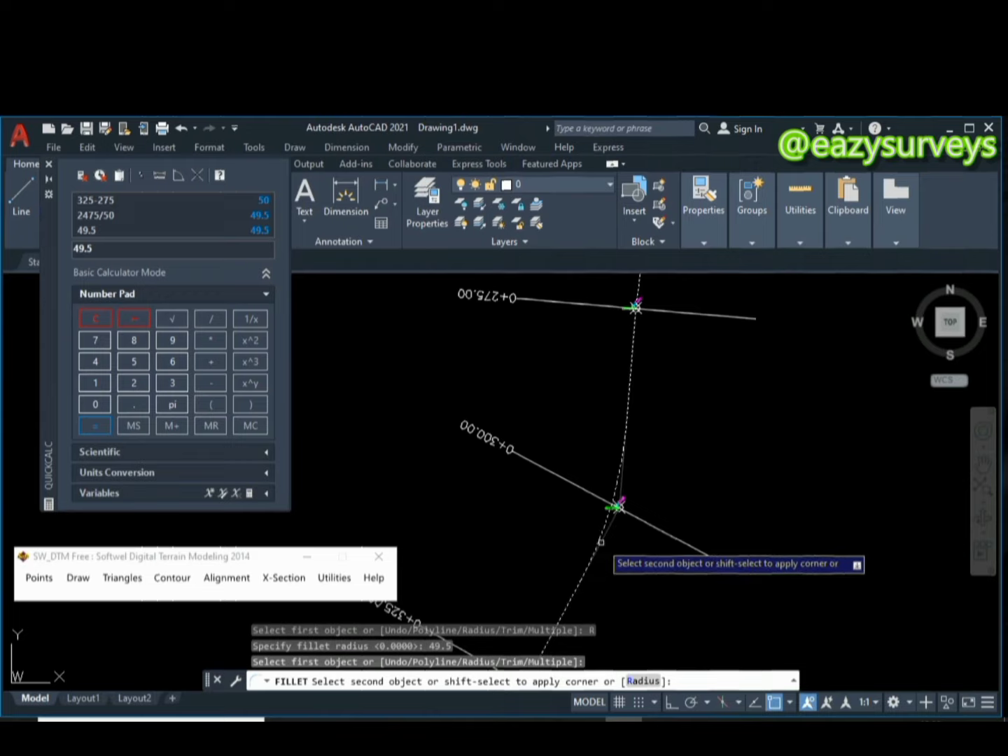
scroll(615, 505, up, 3)
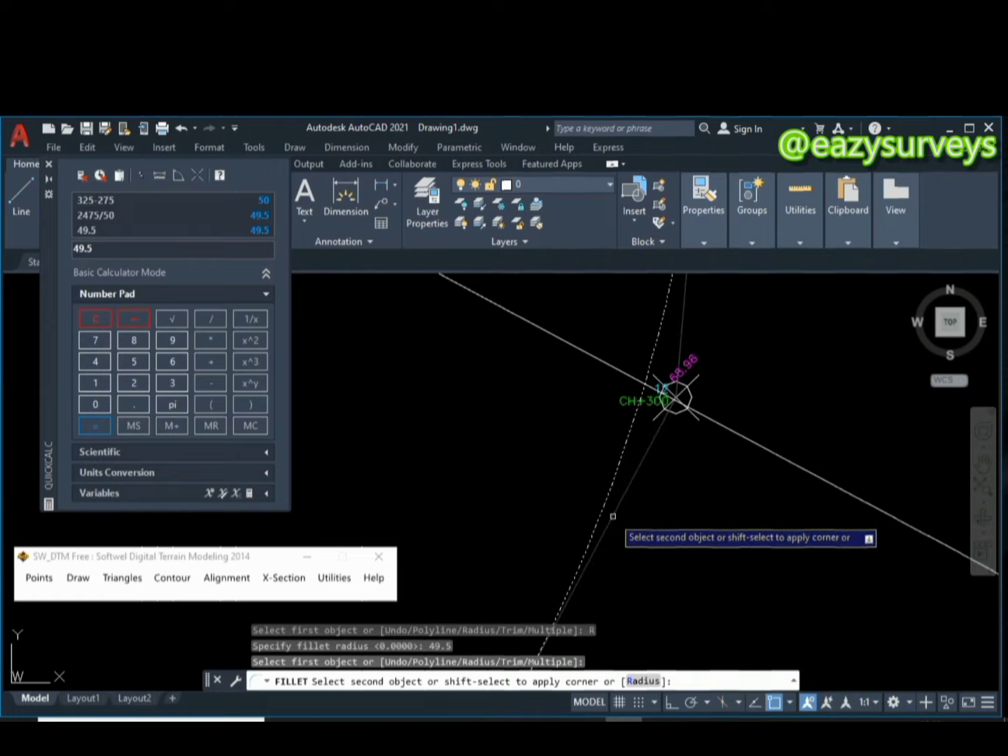
click(613, 516)
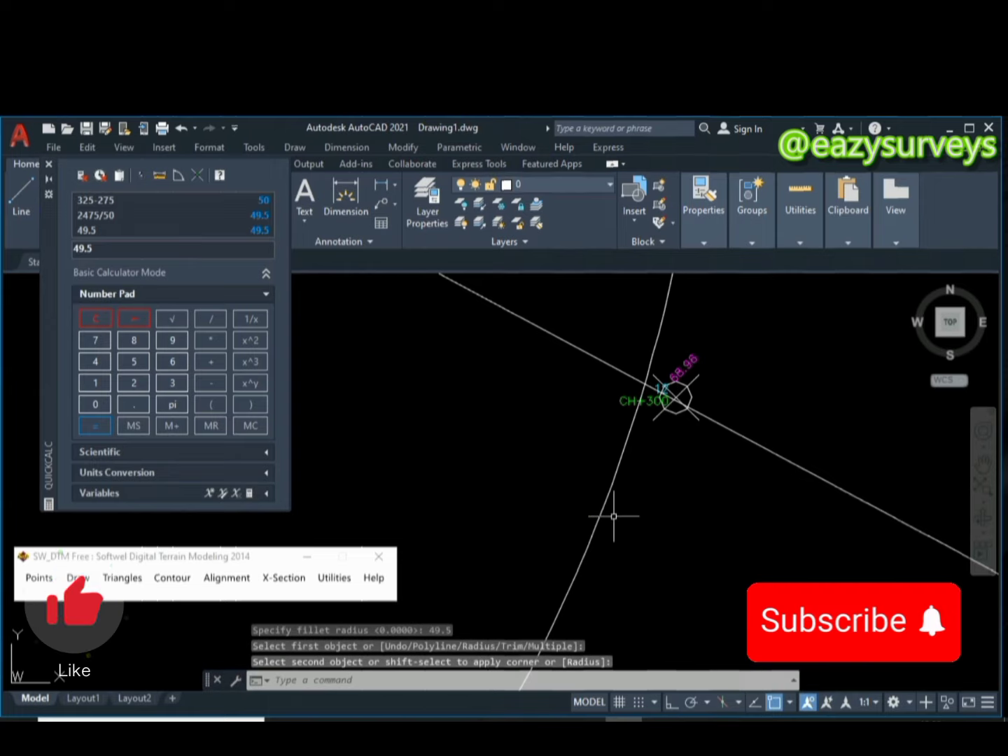
scroll(614, 513, down, 3)
scroll(616, 514, down, 4)
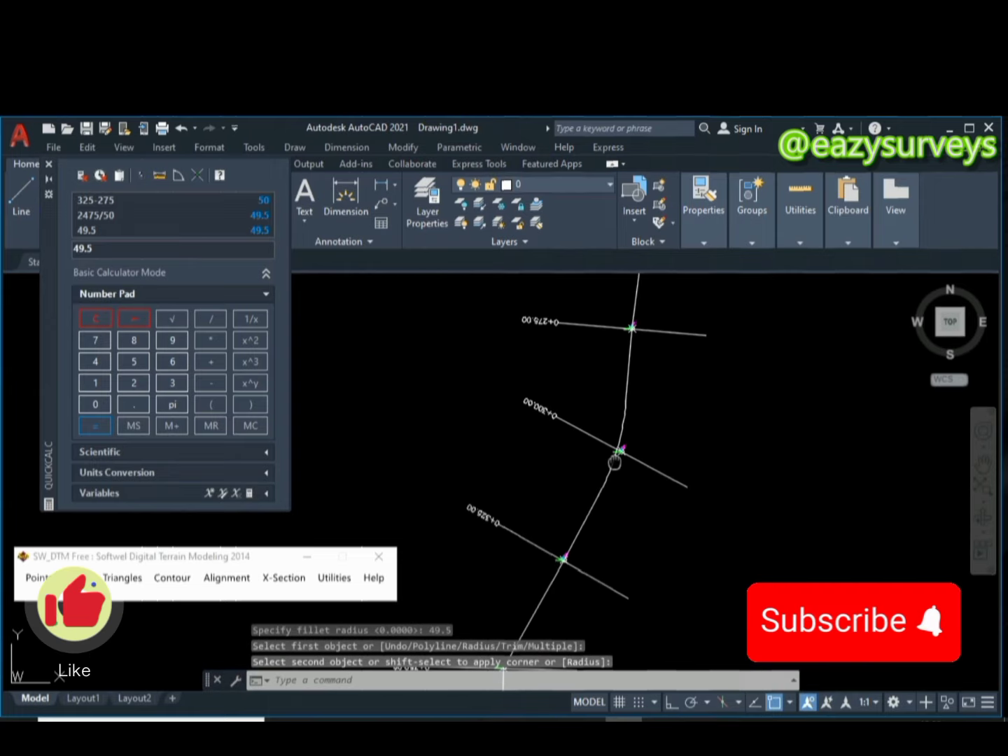
- Examine the filleted curve of the alignment at chainage 0+300 and the sharp bend at chainage 0+350
scroll(609, 483, up, 5)
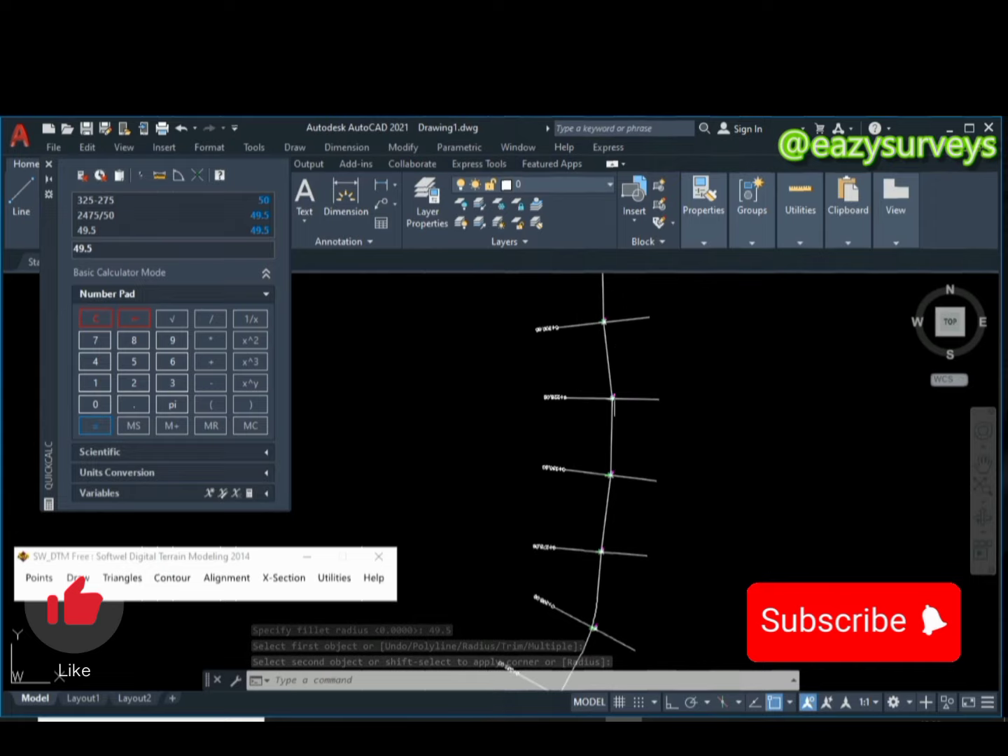
mouse_move(613, 418)
middle_down()
mouse_move(606, 439)
mouse_move(632, 376)
middle_up()
scroll(626, 461, up, 3)
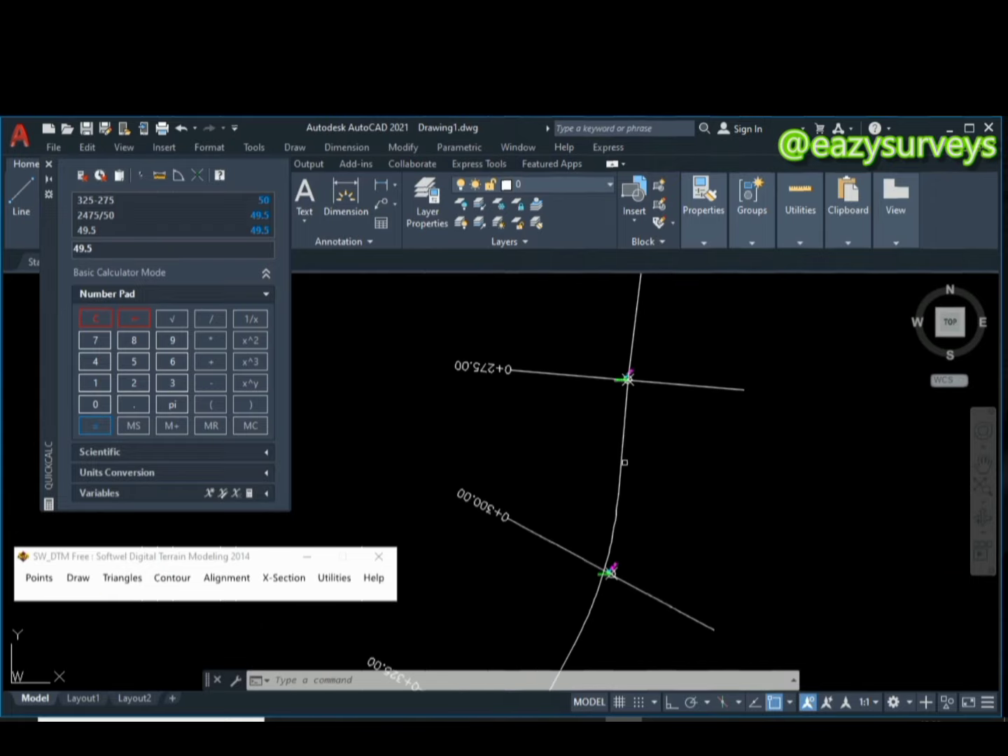
middle_drag(626, 461, 661, 376)
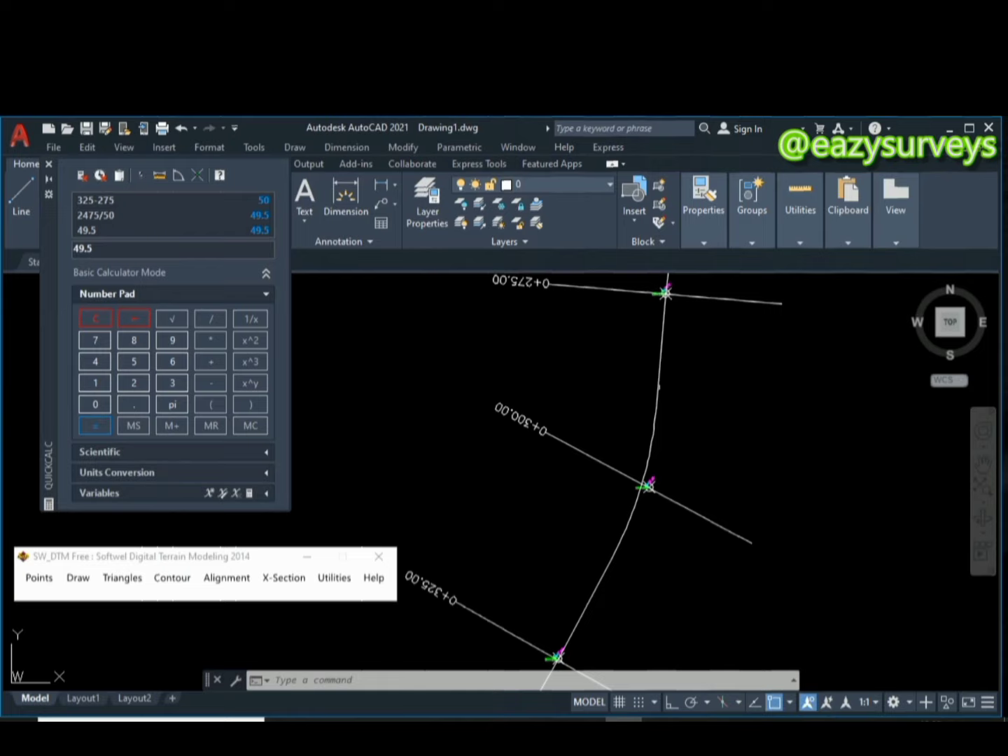
scroll(639, 495, up, 2)
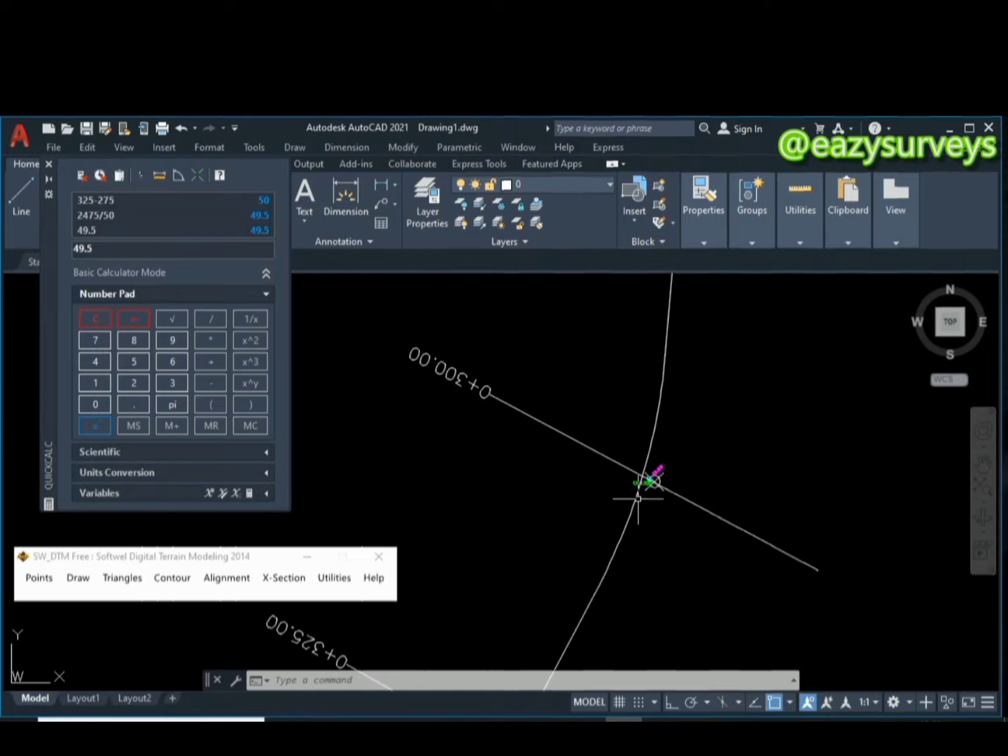
middle_drag(648, 455, 683, 400)
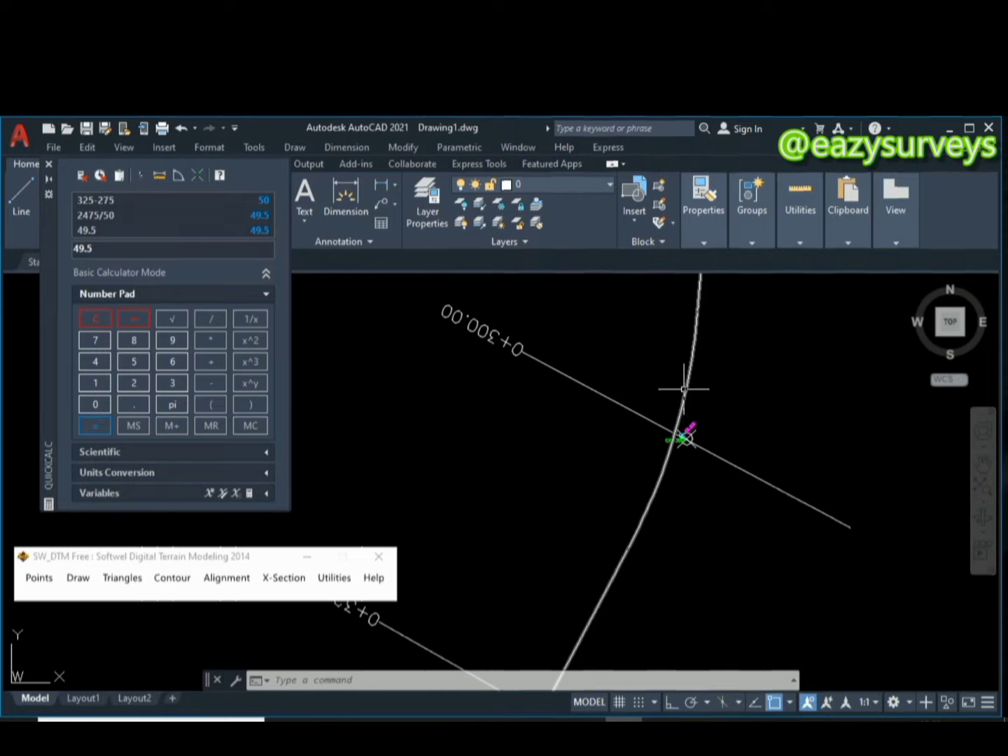
scroll(683, 388, down, 4)
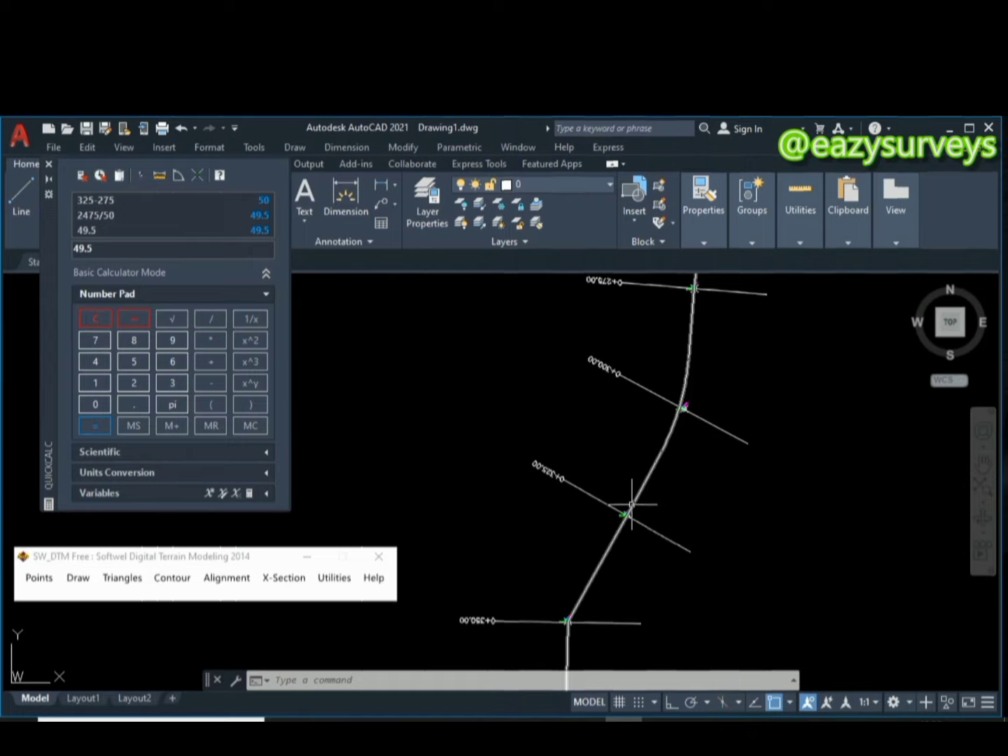
middle_drag(628, 514, 652, 305)
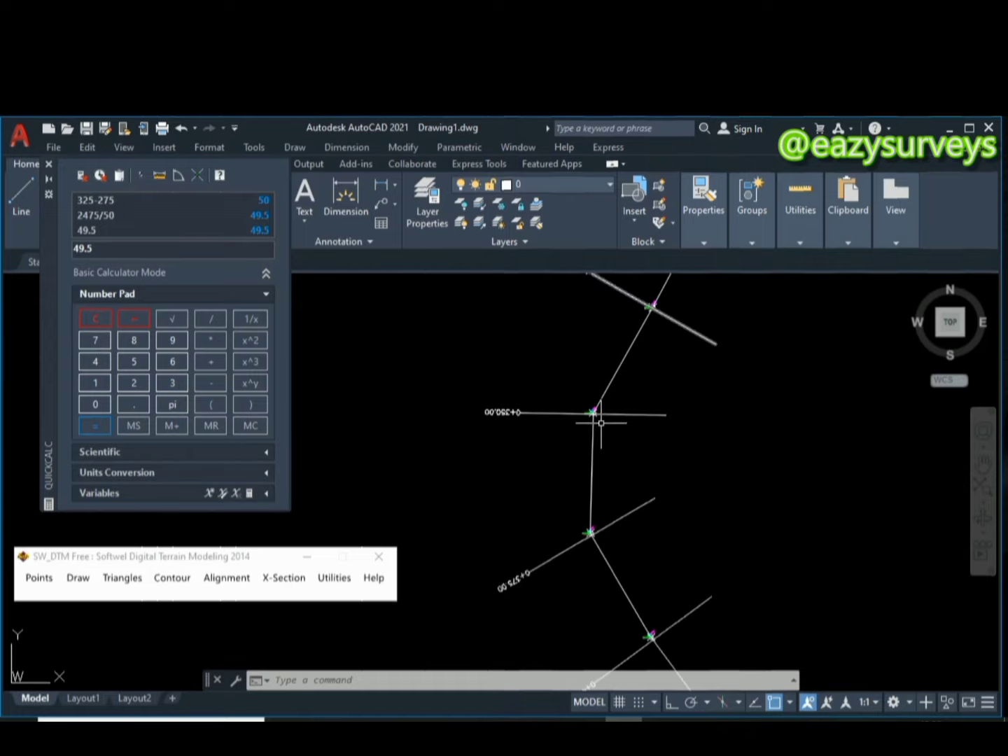
scroll(586, 412, up, 4)
scroll(602, 415, up, 1)
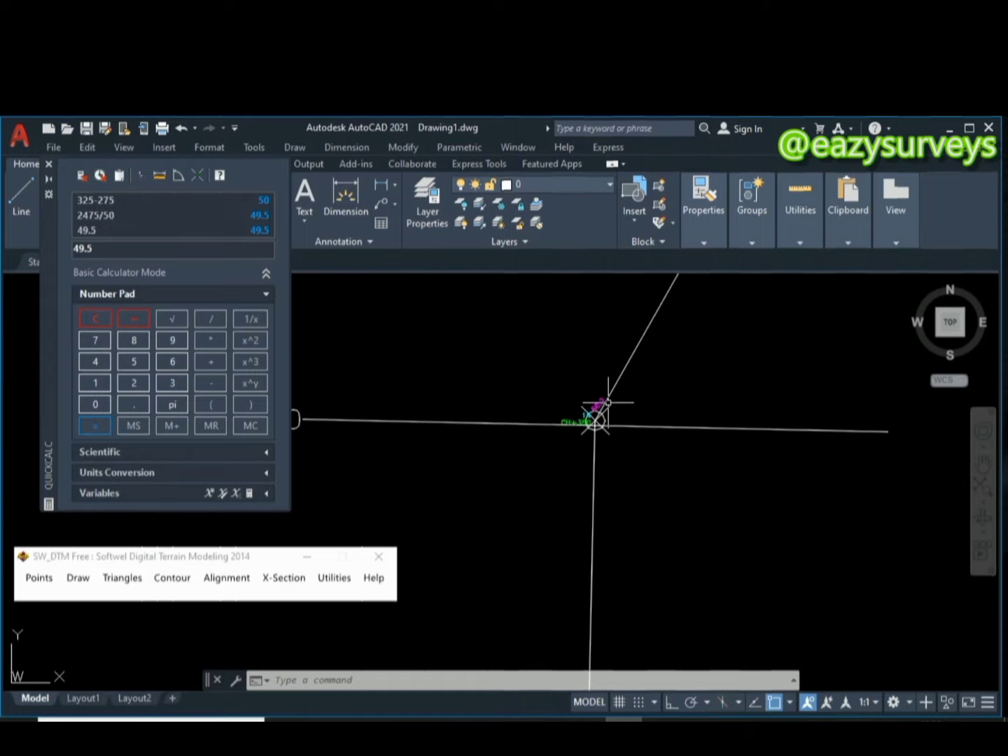
scroll(602, 413, down, 3)
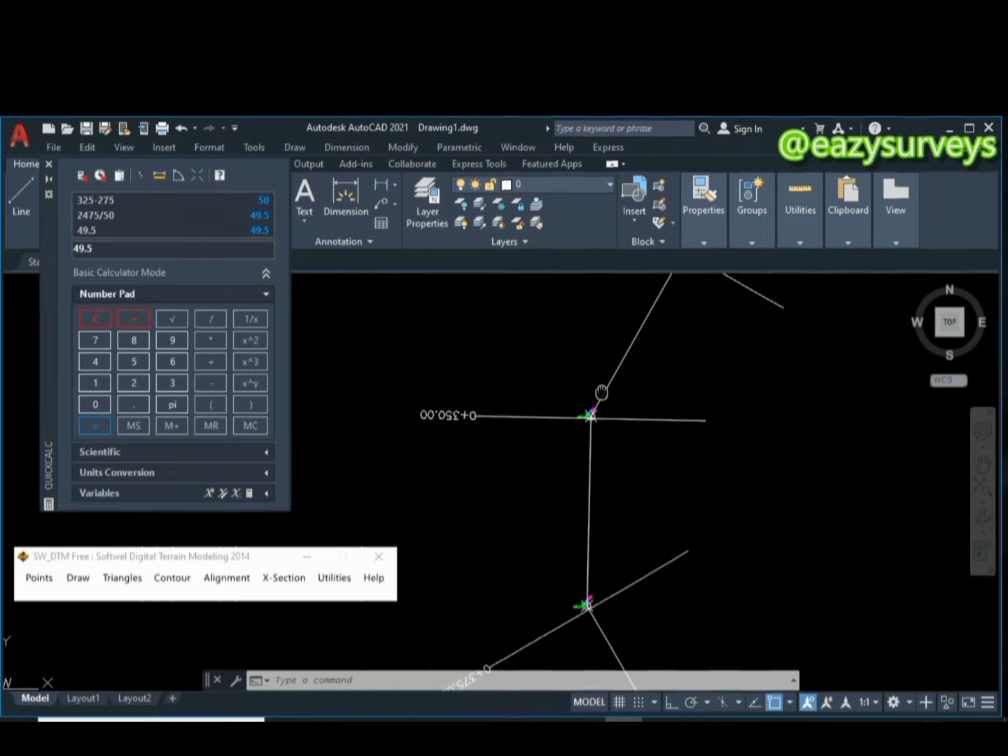
mouse_move(601, 395)
middle_down()
mouse_move(587, 396)
mouse_move(546, 484)
middle_up()
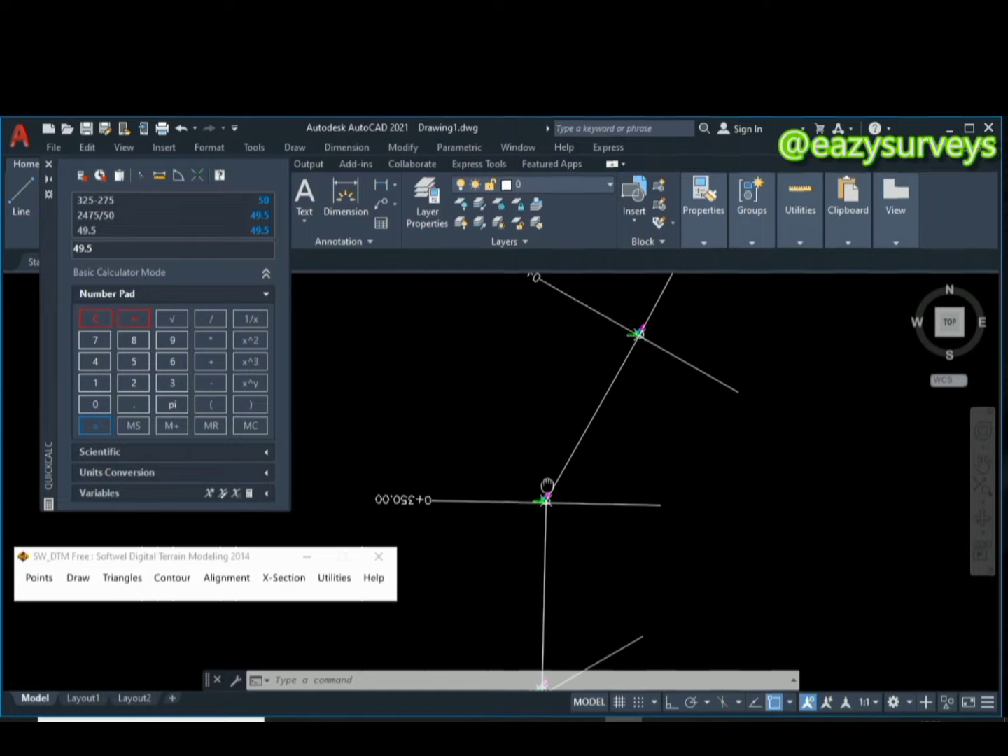
scroll(469, 575, down, 2)
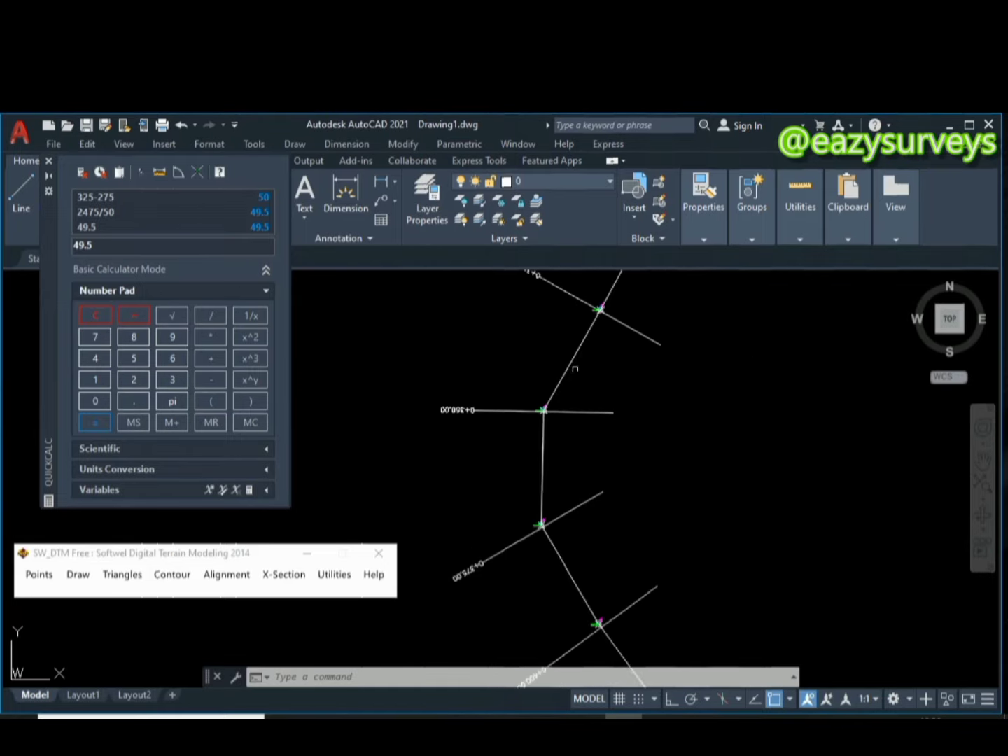
- Fillet the two alignment segments meeting at chainage 0+350 with a radius of 49.5
click(102, 250)
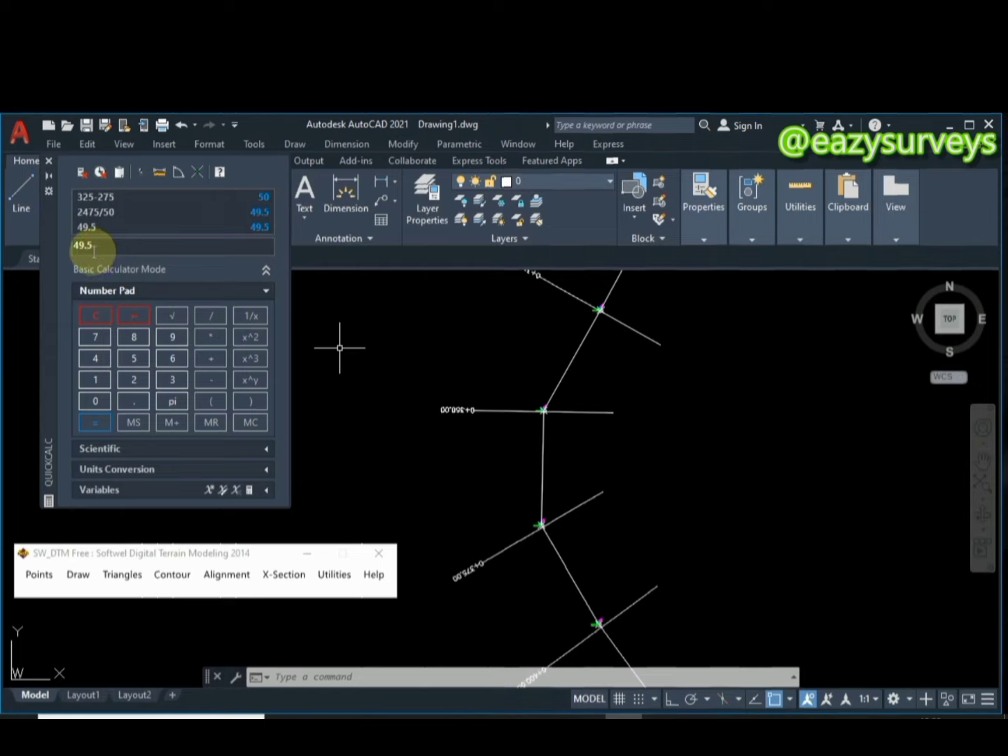
click(342, 674)
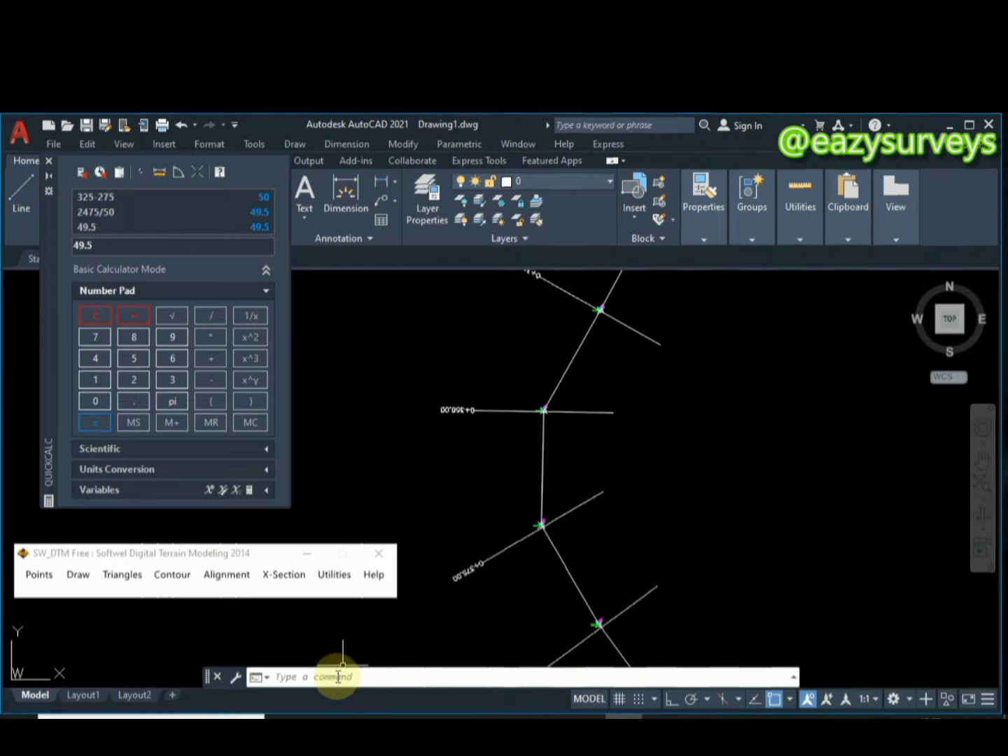
key(Return)
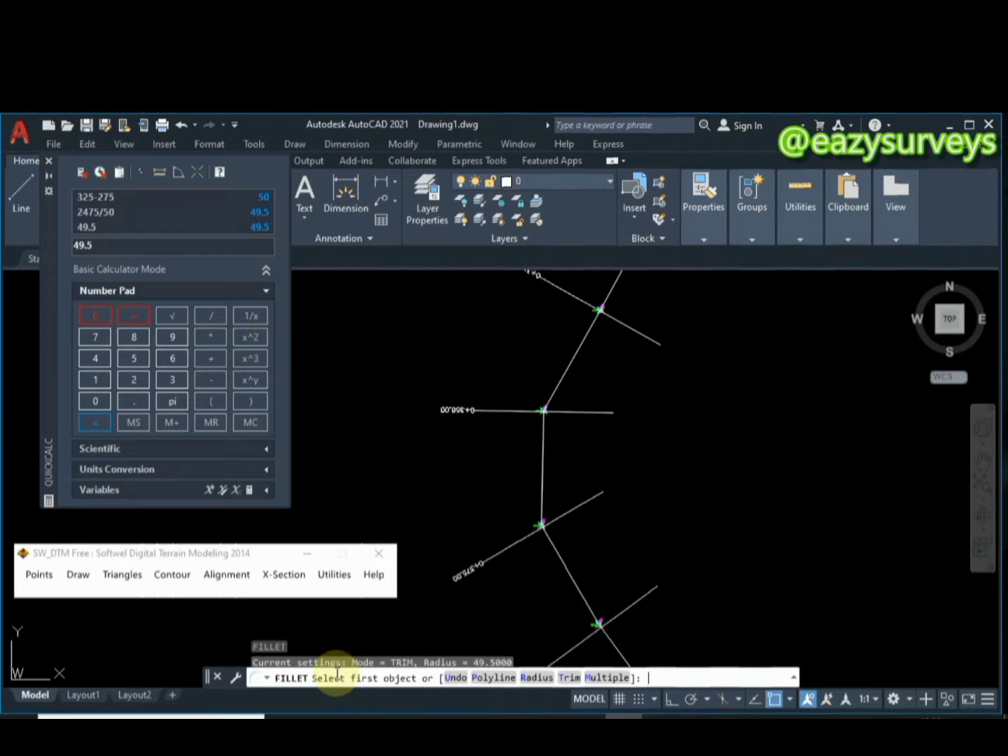
click(537, 678)
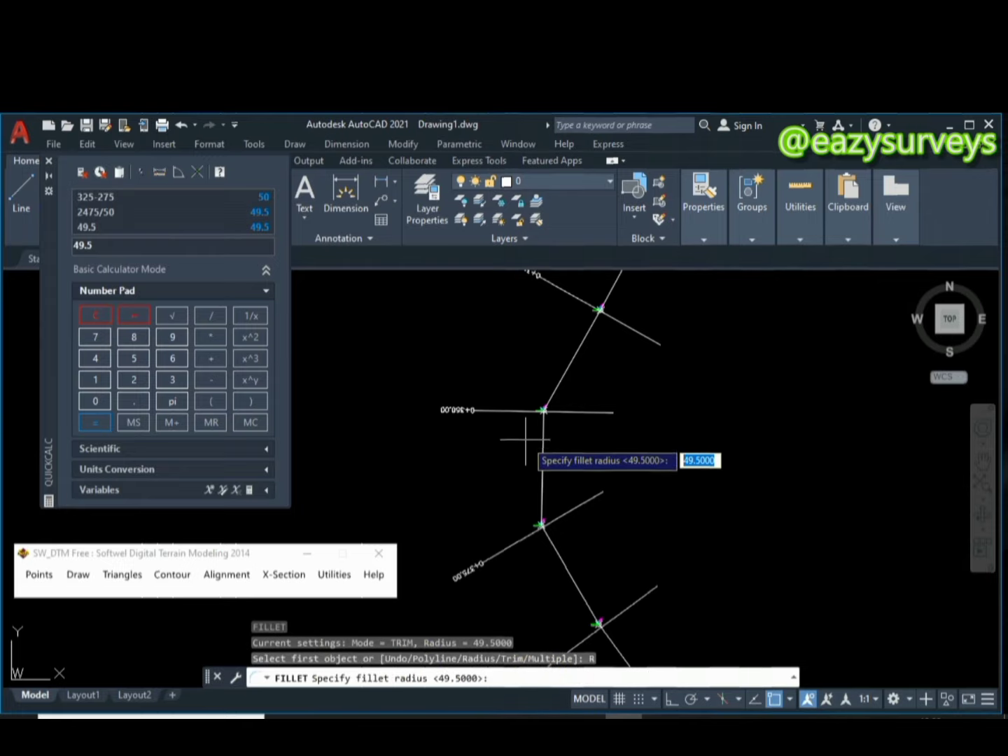
click(492, 677)
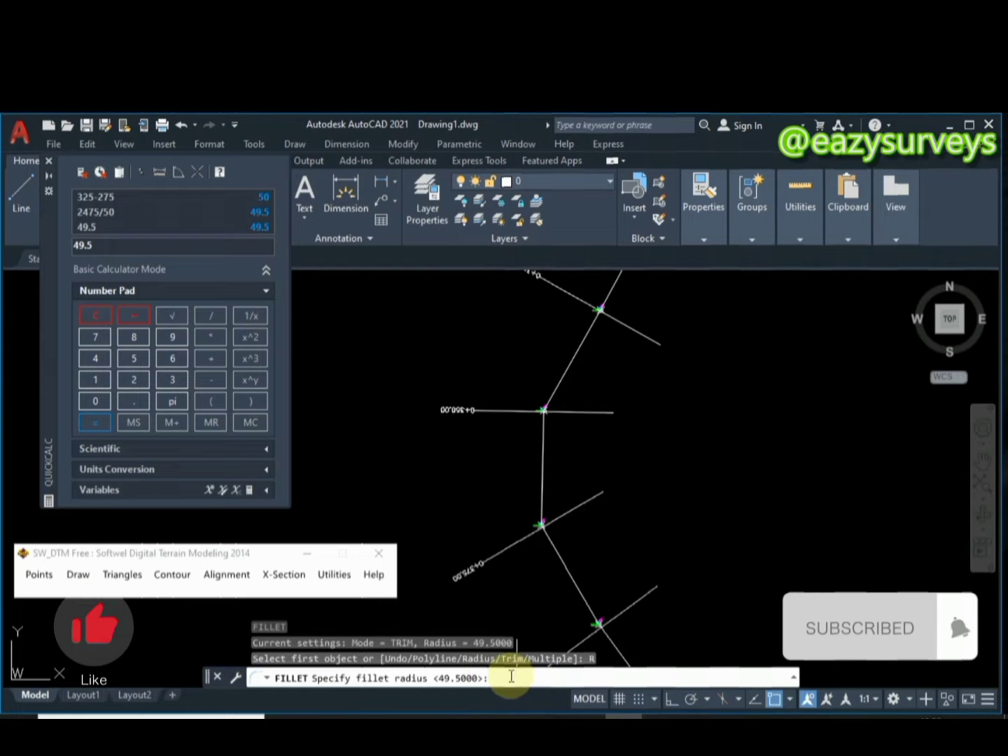
text(49)
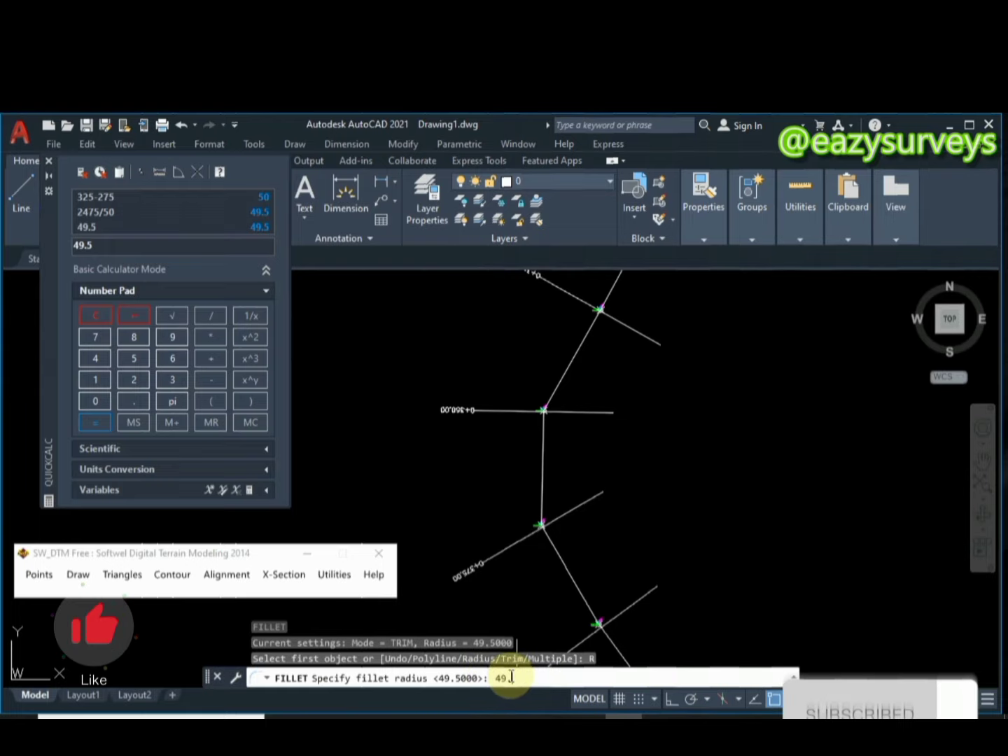
text(.5)
key(Return)
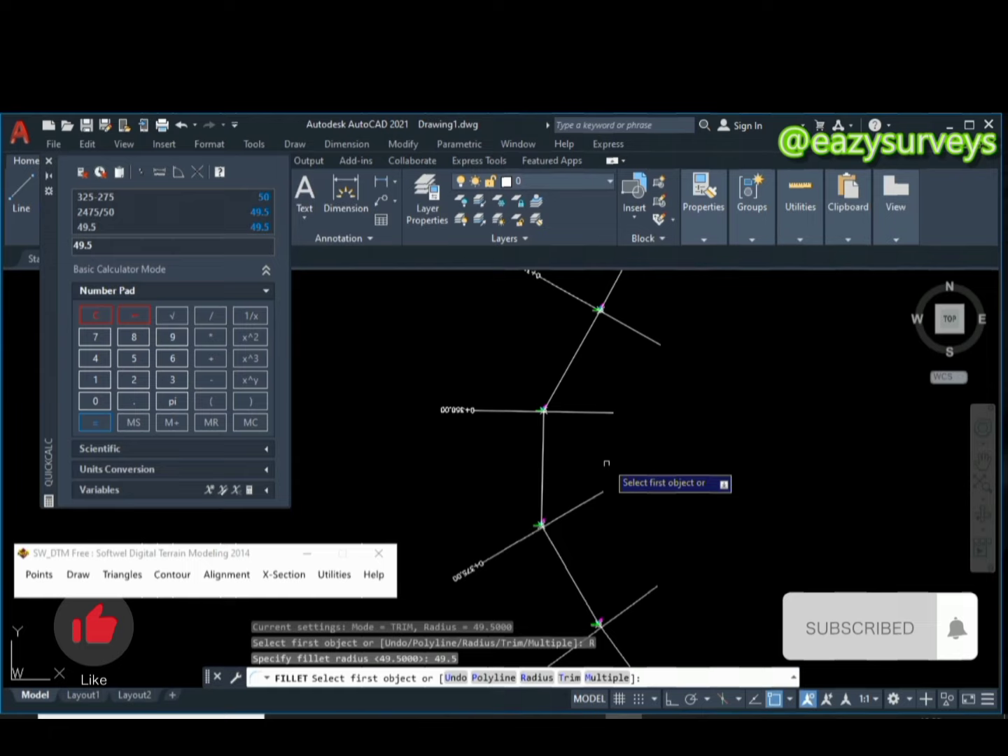
click(570, 364)
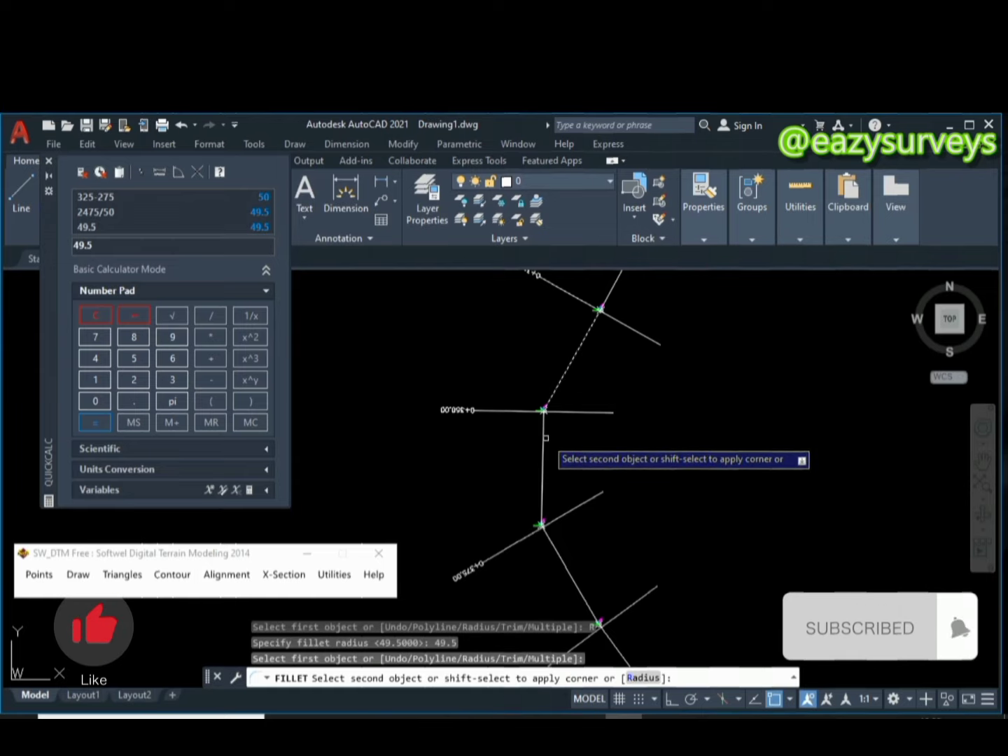
scroll(536, 423, up, 5)
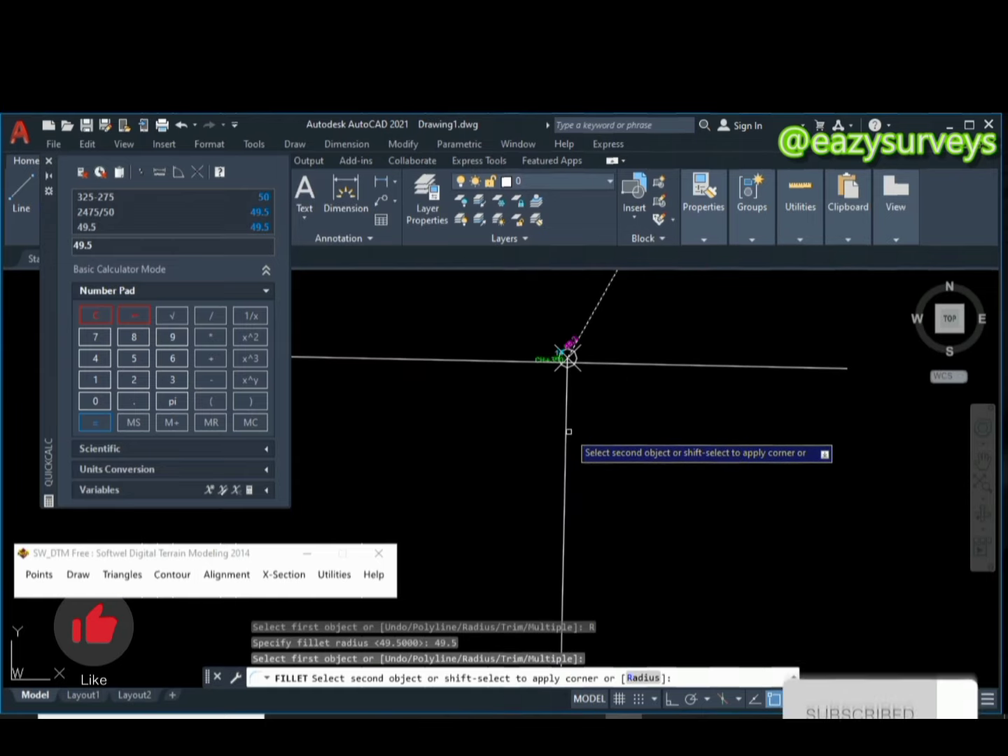
click(566, 430)
scroll(562, 428, down, 6)
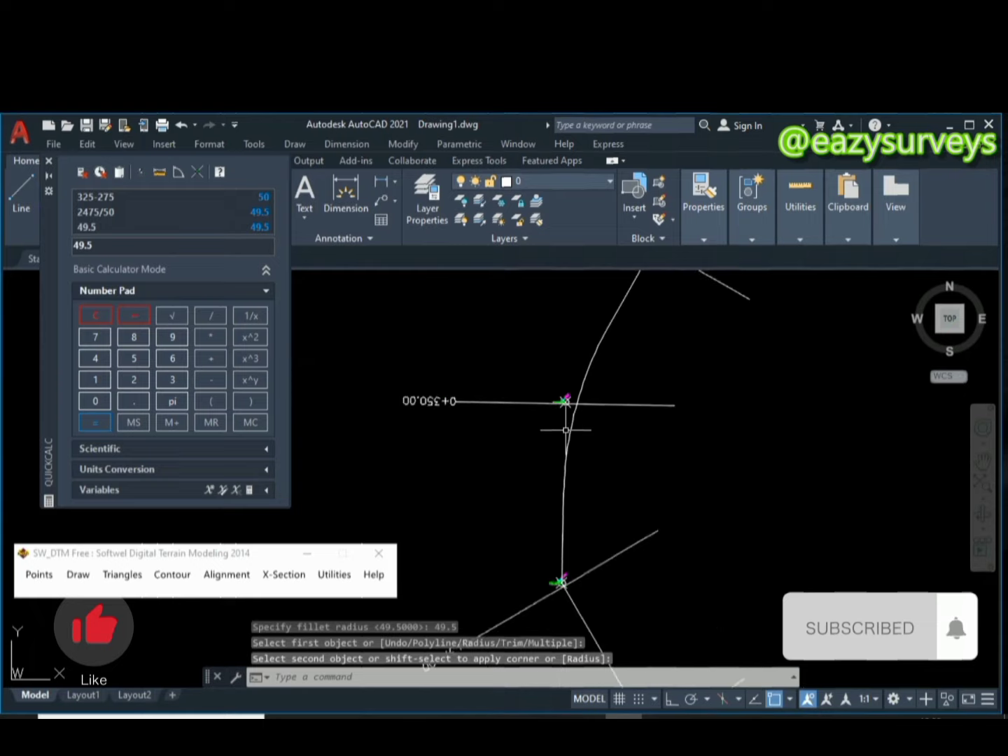
- Fillet the two alignment segments meeting at chainage 0+625, using the same 49.5 radius
scroll(584, 392, down, 5)
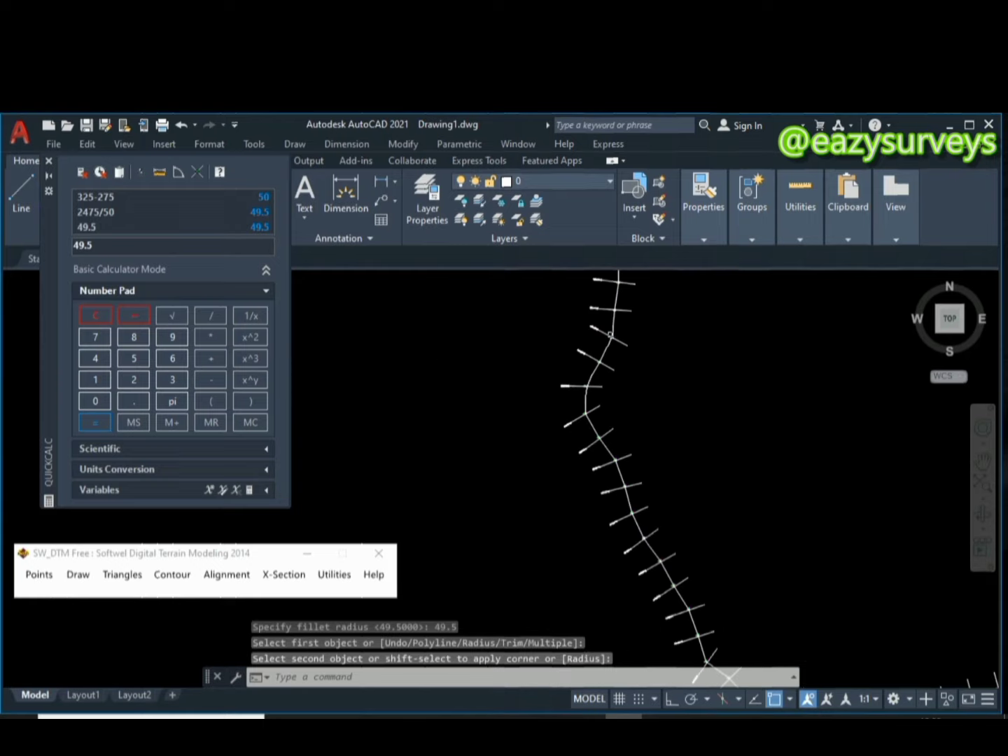
scroll(577, 385, up, 6)
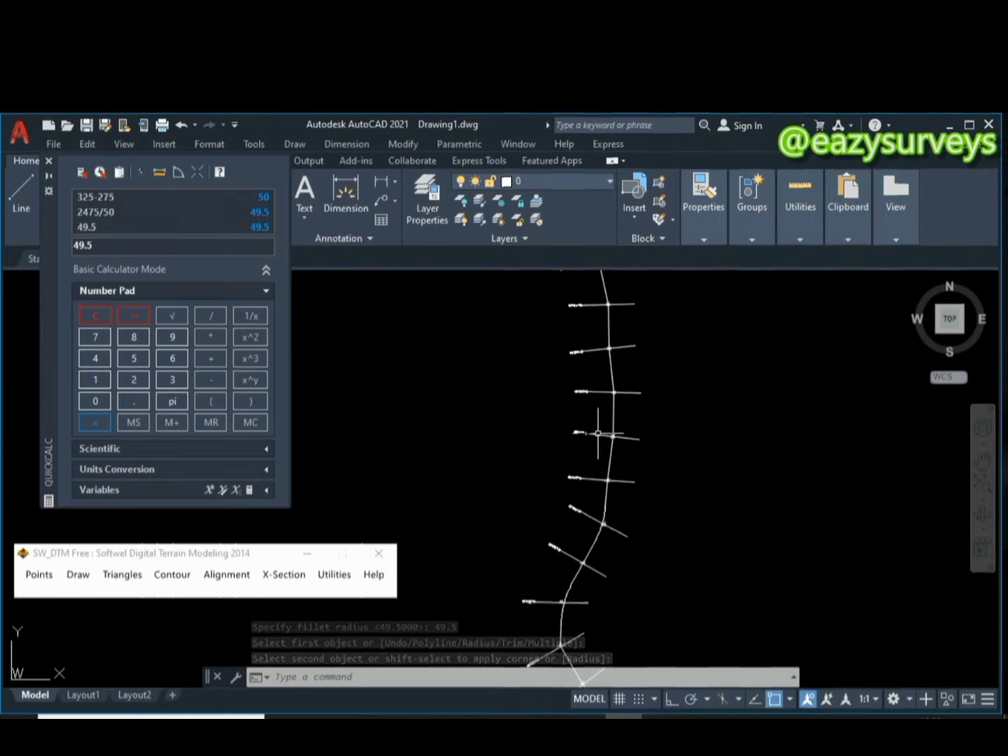
middle_drag(600, 499, 615, 413)
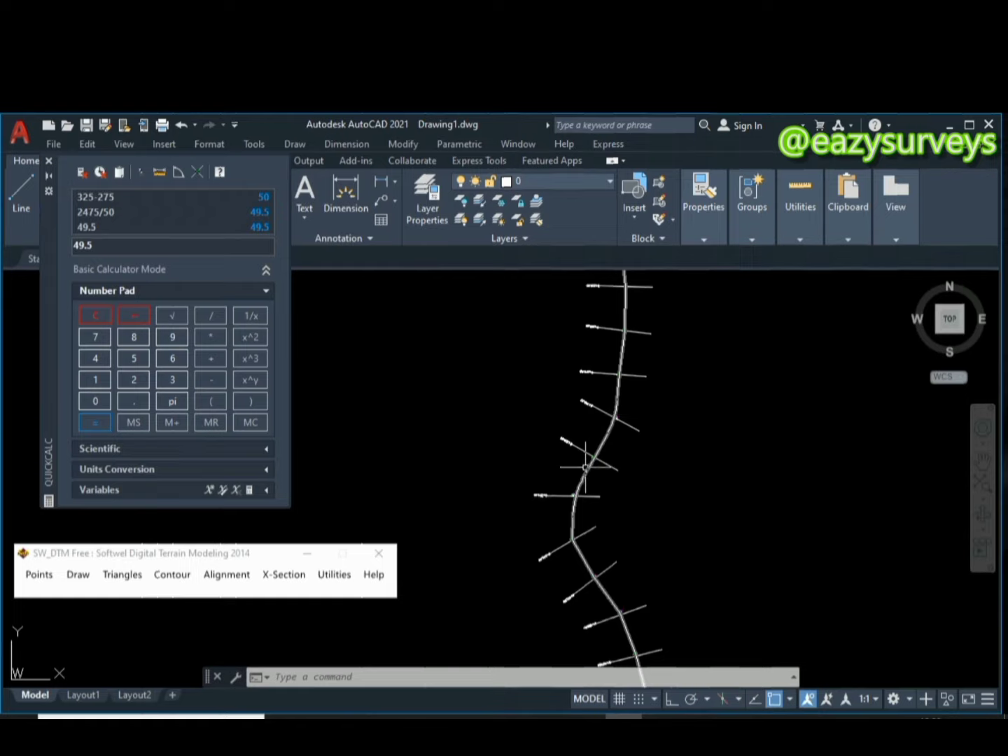
scroll(572, 499, up, 4)
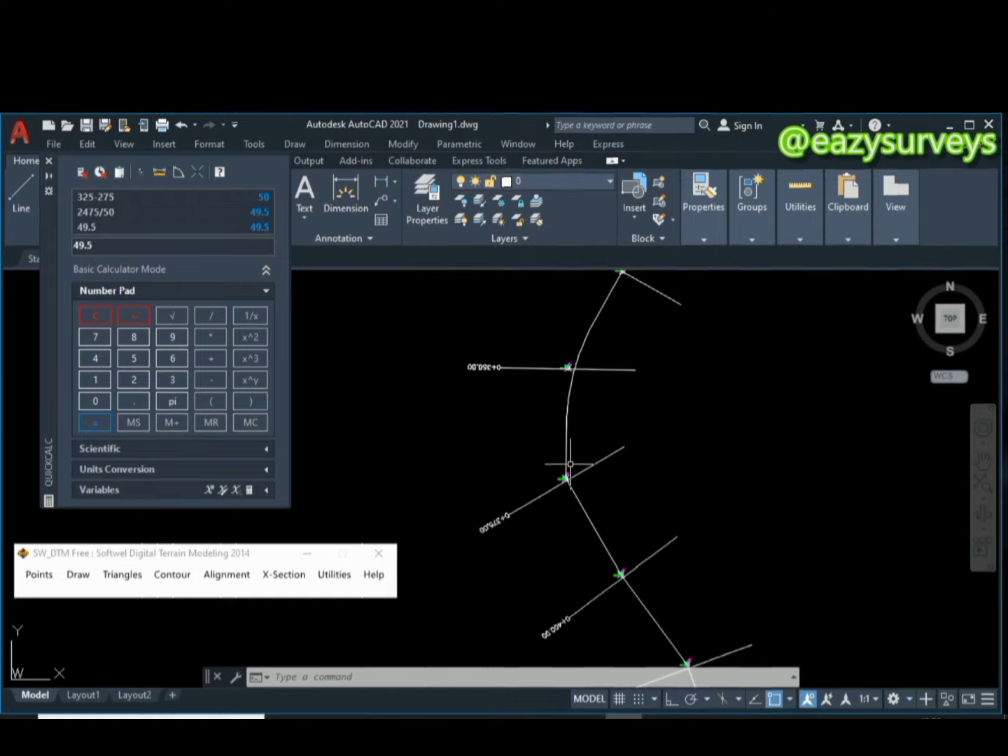
middle_drag(586, 551, 532, 378)
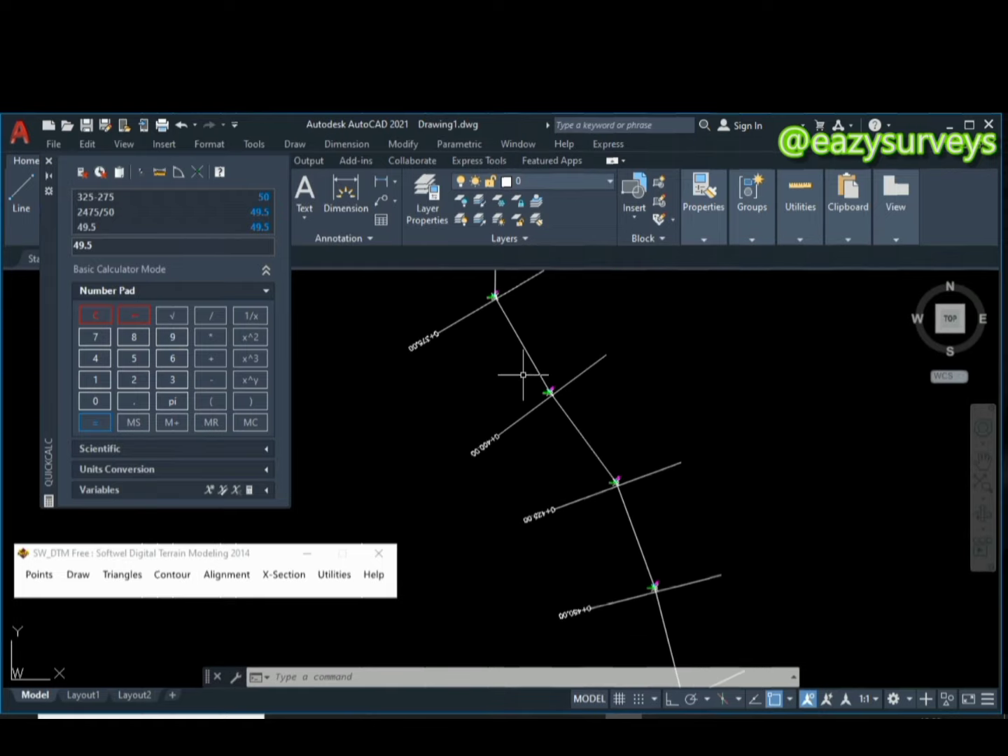
scroll(523, 375, down, 2)
scroll(523, 376, down, 3)
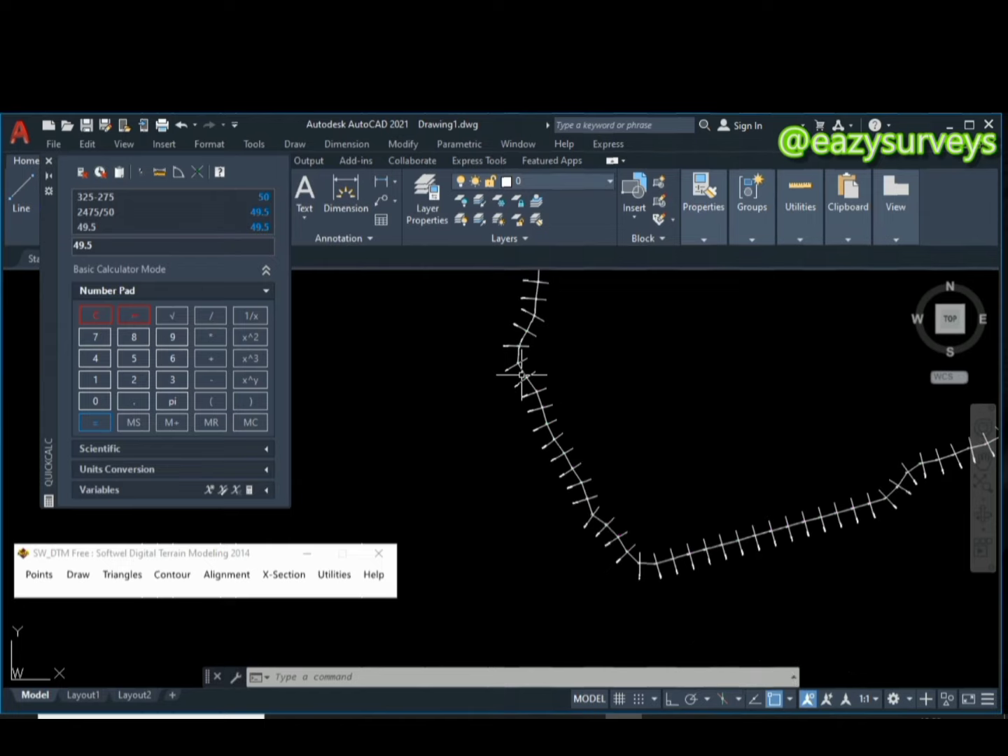
scroll(579, 500, up, 5)
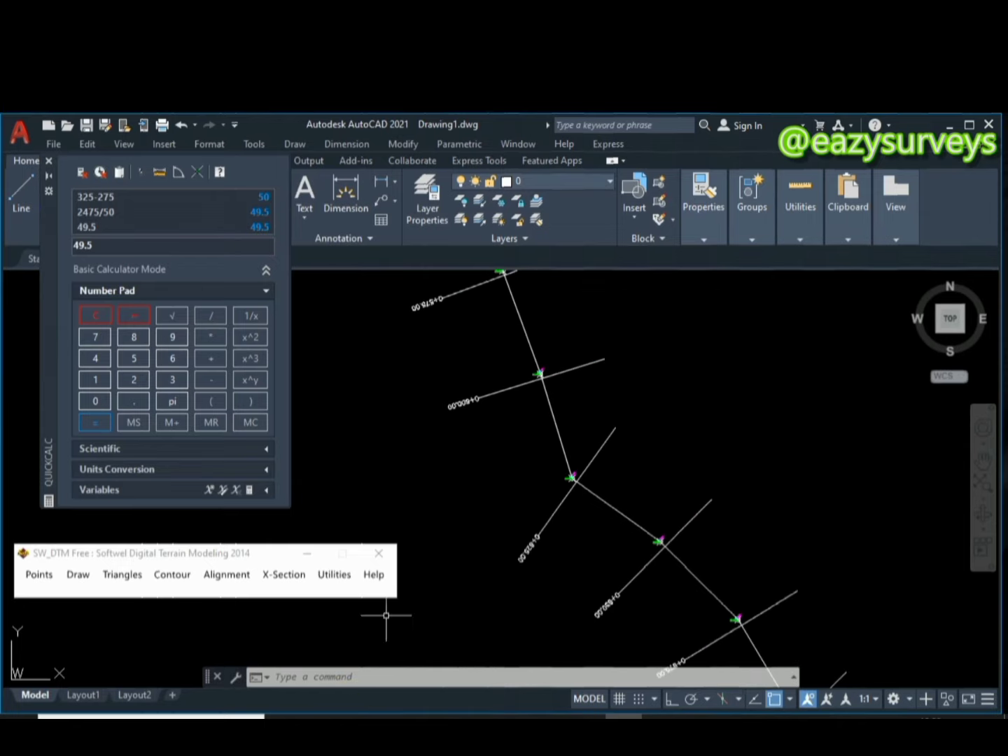
key(Return)
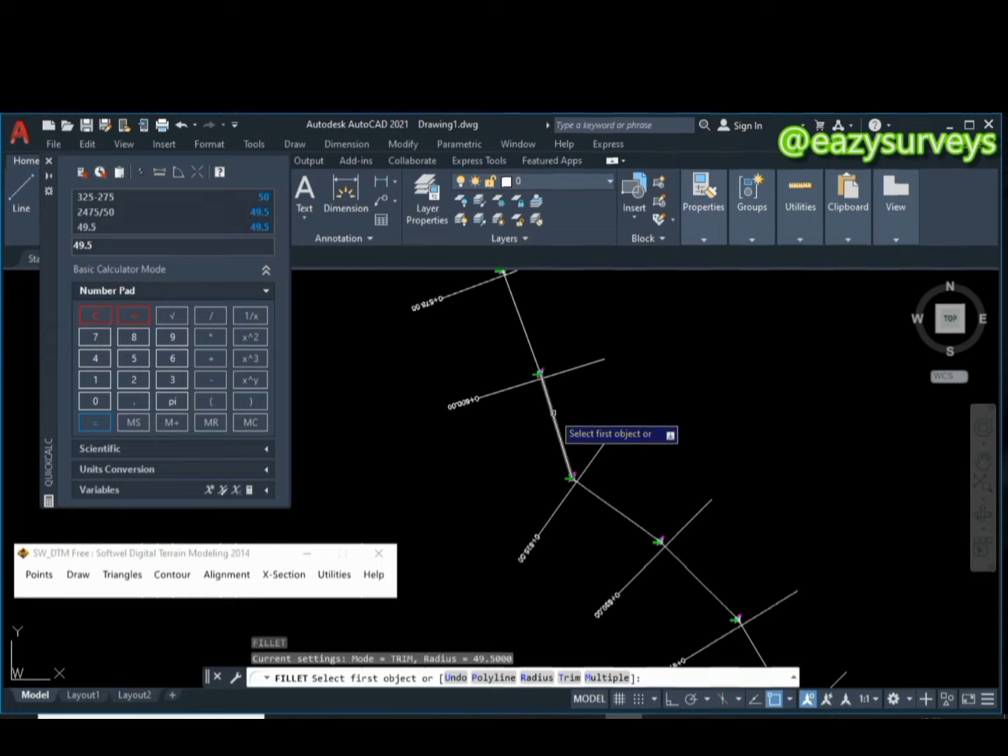
click(553, 420)
click(611, 513)
- Fillet the two alignment segments meeting at the bend just past chainage 0+700 with the 49.5 radius
scroll(610, 504, down, 4)
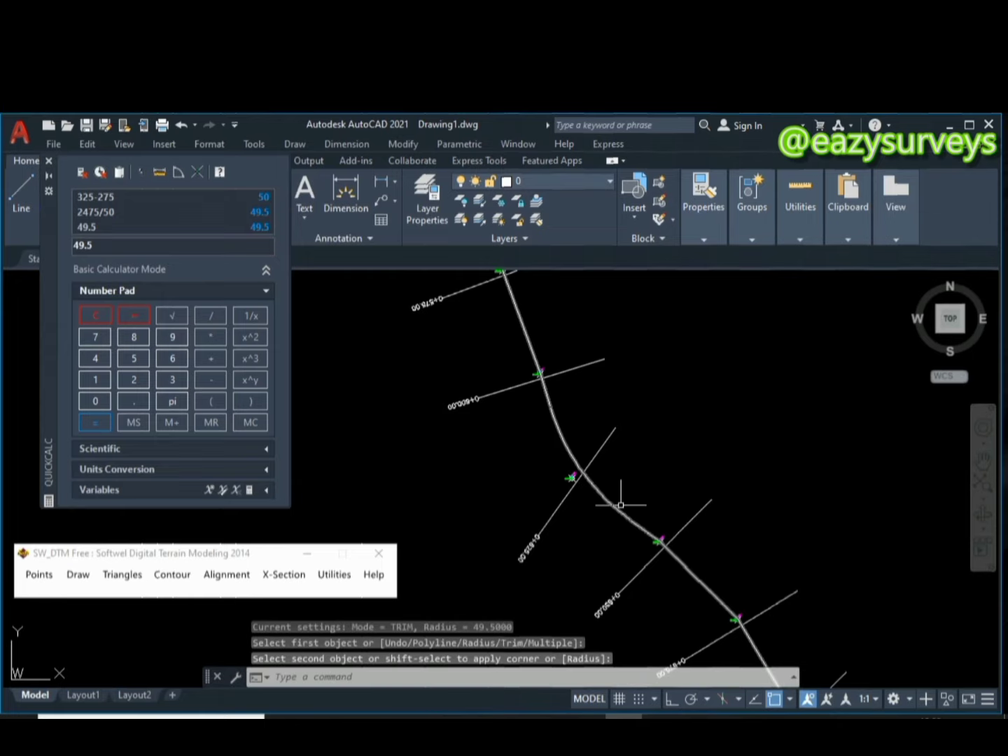
scroll(585, 459, down, 3)
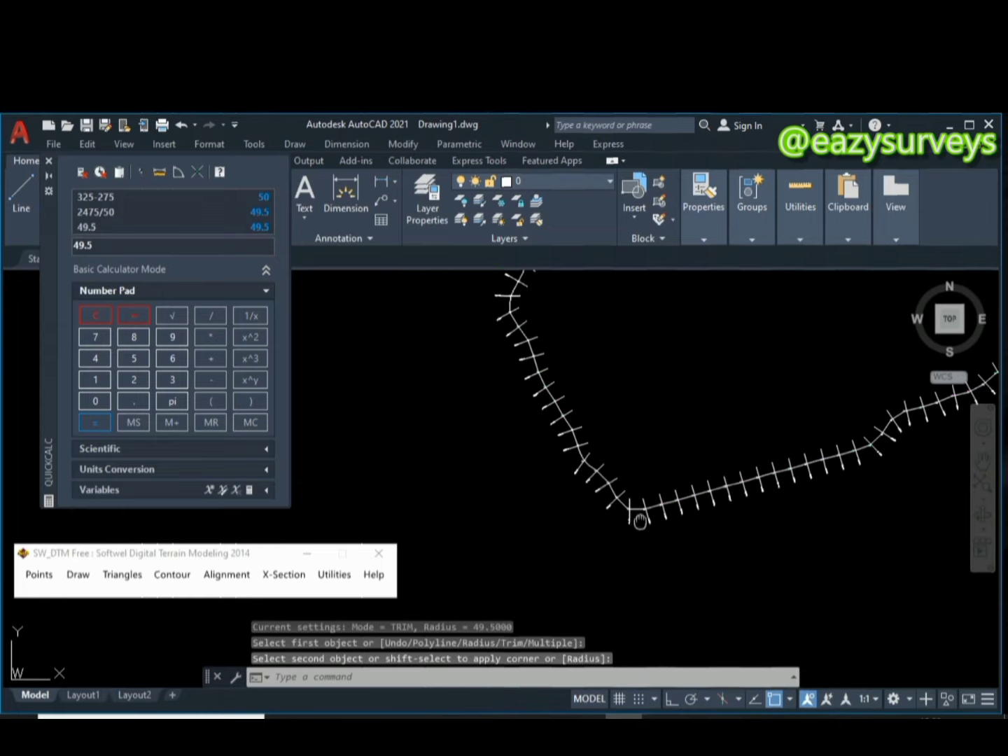
middle_drag(640, 522, 599, 531)
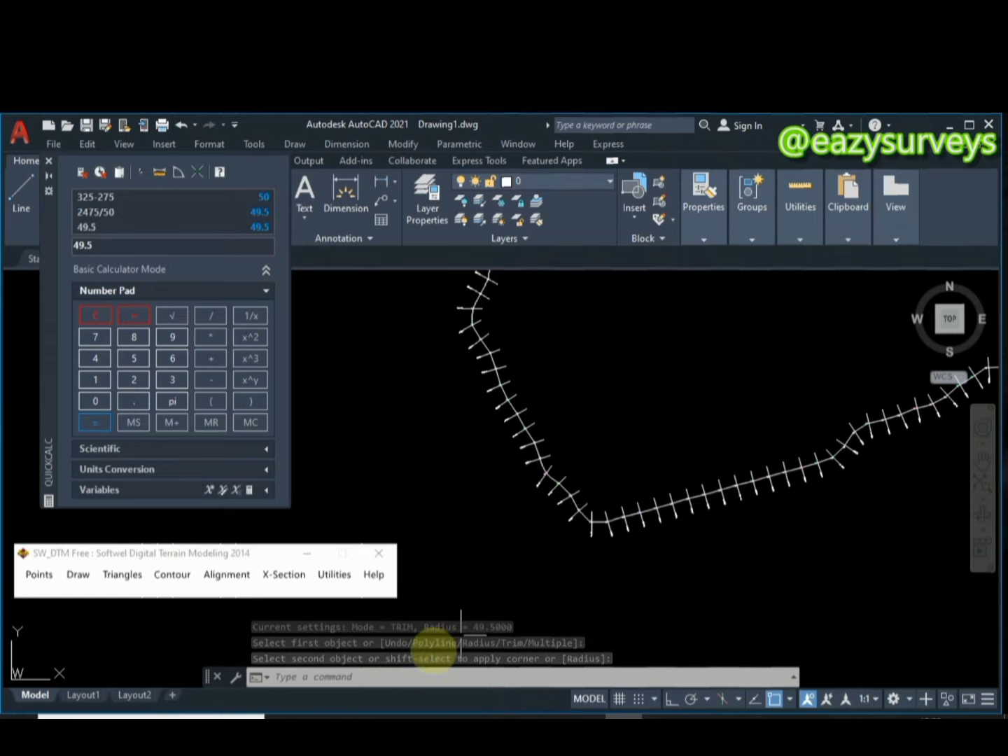
key(Return)
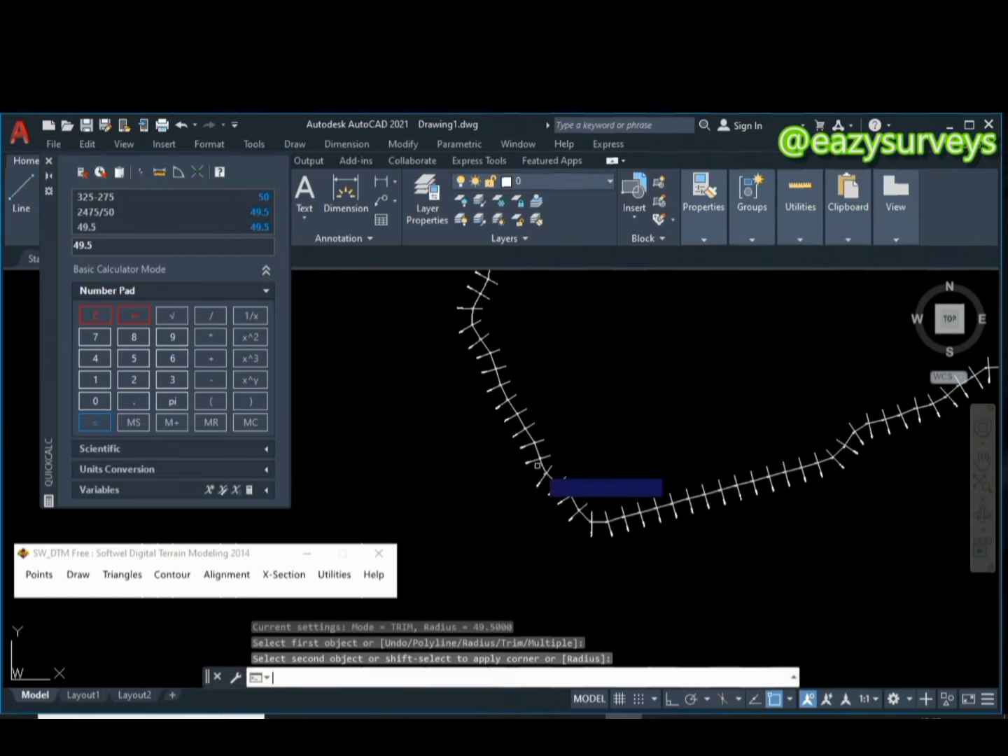
scroll(550, 482, up, 3)
scroll(549, 487, down, 3)
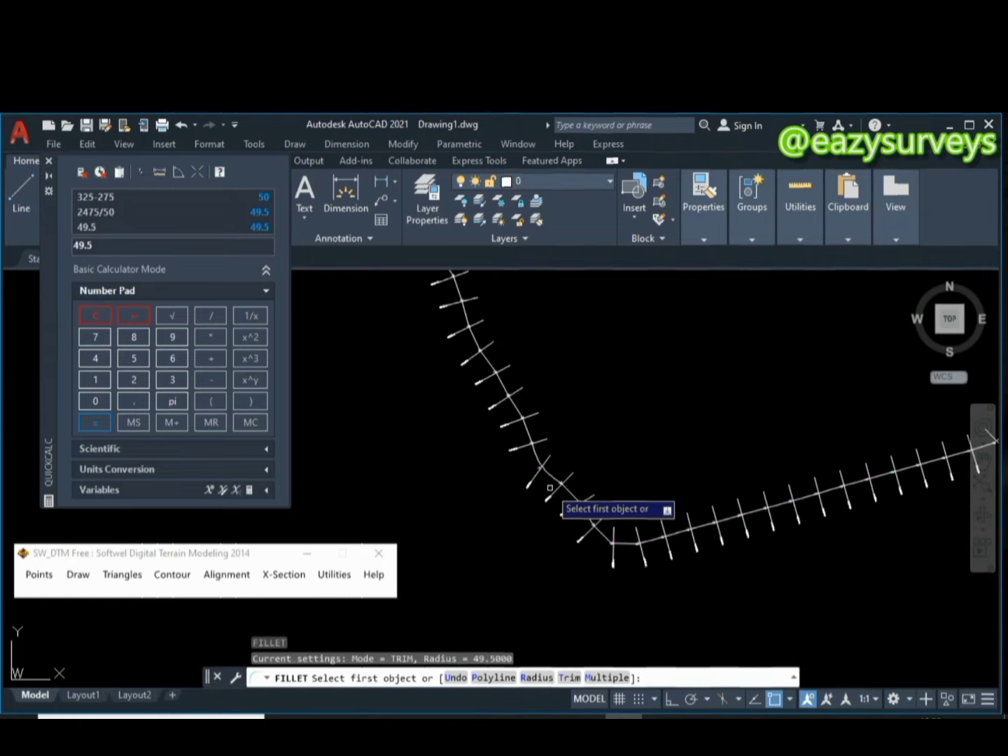
mouse_move(611, 536)
middle_down()
mouse_move(507, 502)
mouse_move(513, 513)
middle_up()
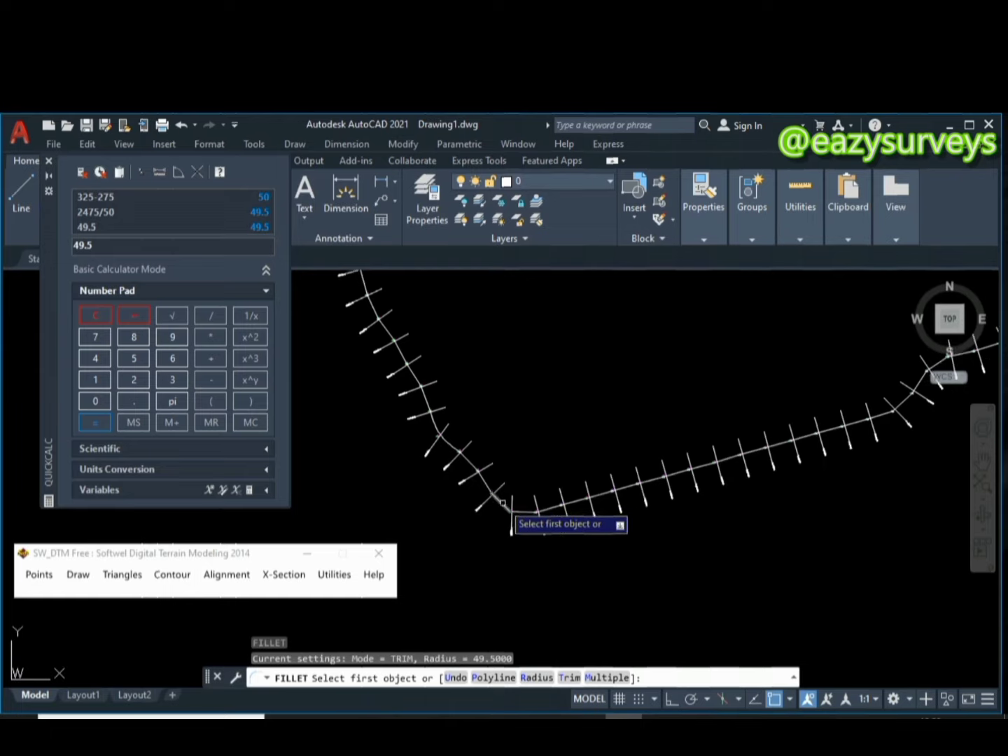
scroll(511, 511, up, 4)
scroll(490, 506, up, 4)
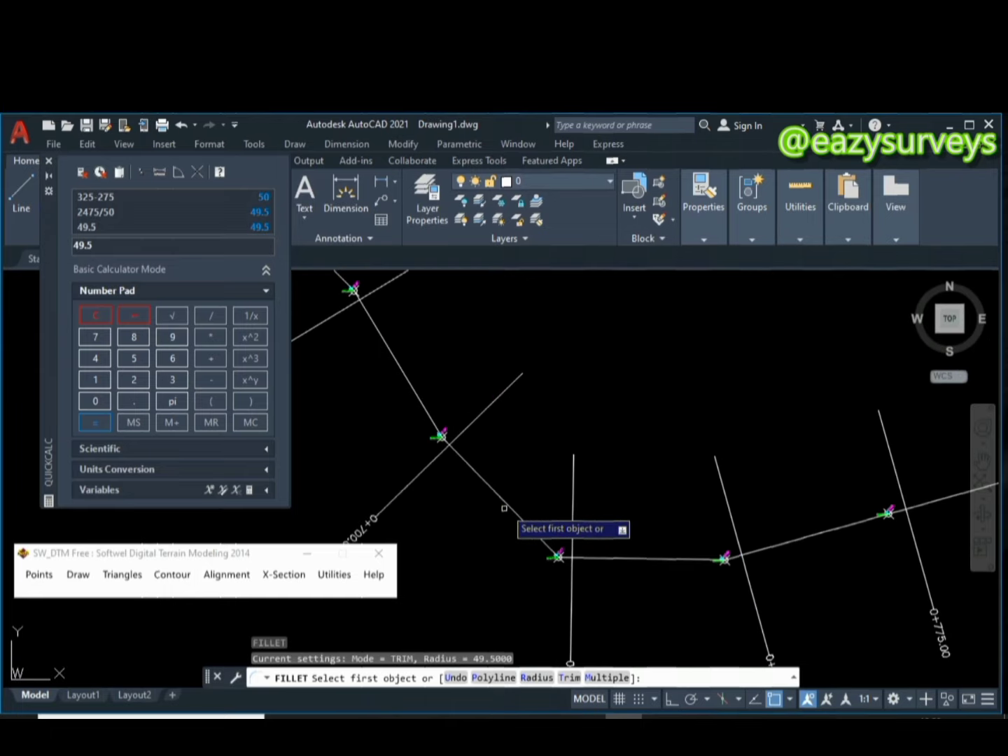
click(508, 501)
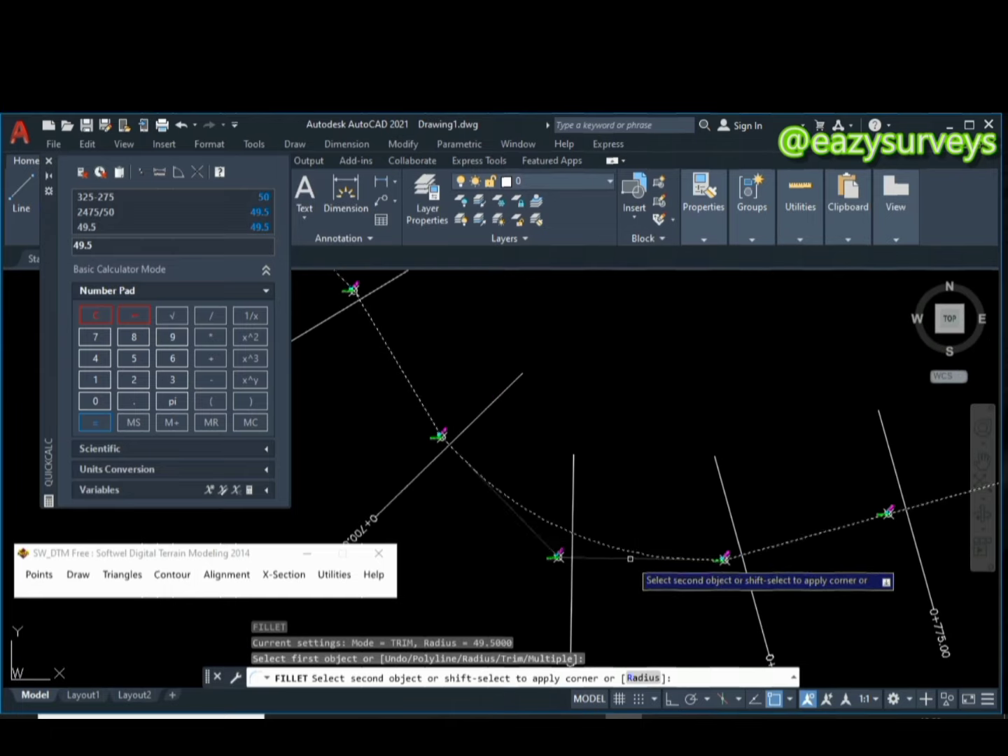
click(629, 544)
- Fillet the two alignment segments meeting at chainage 1+125 with the 49.5 radius
scroll(630, 544, down, 6)
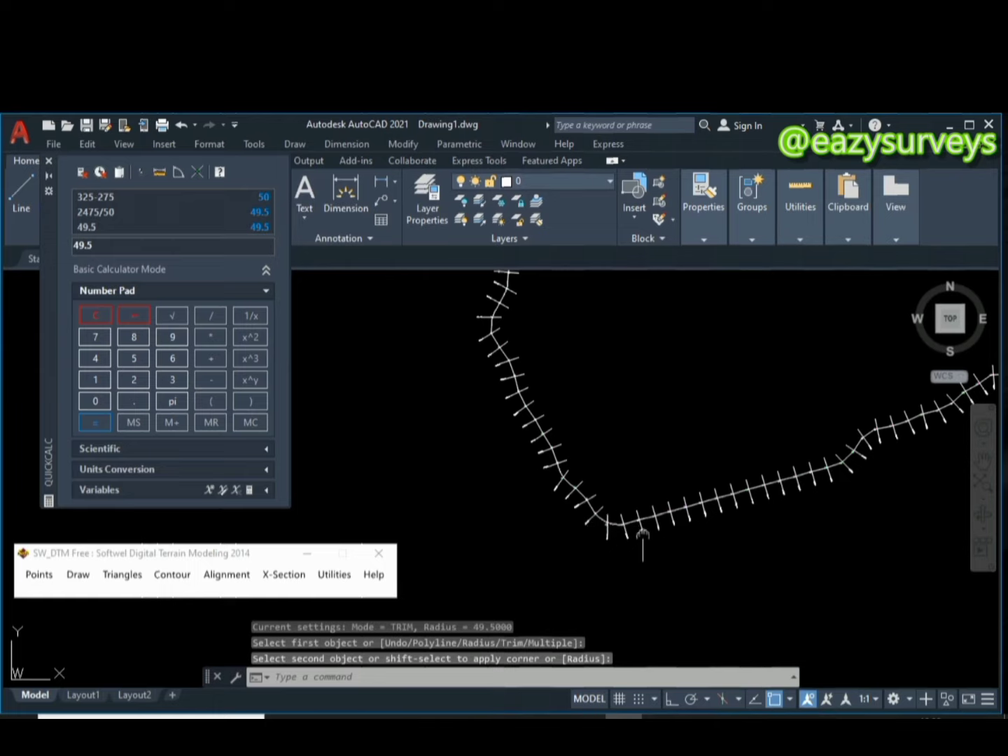
middle_drag(643, 534, 491, 555)
scroll(650, 508, up, 5)
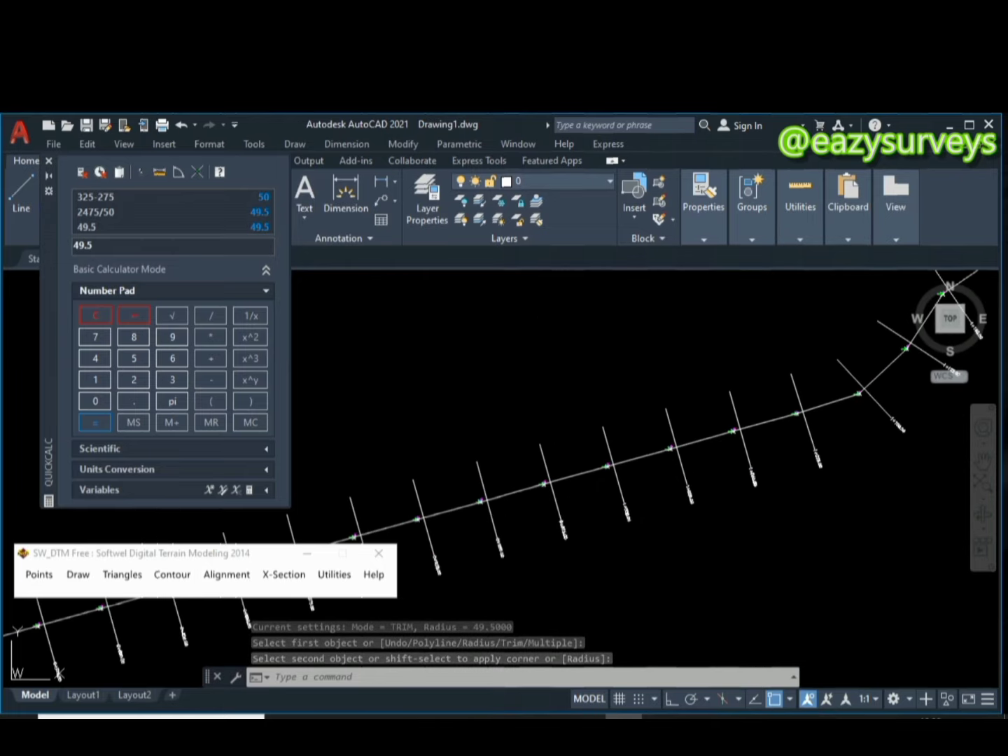
scroll(670, 495, up, 4)
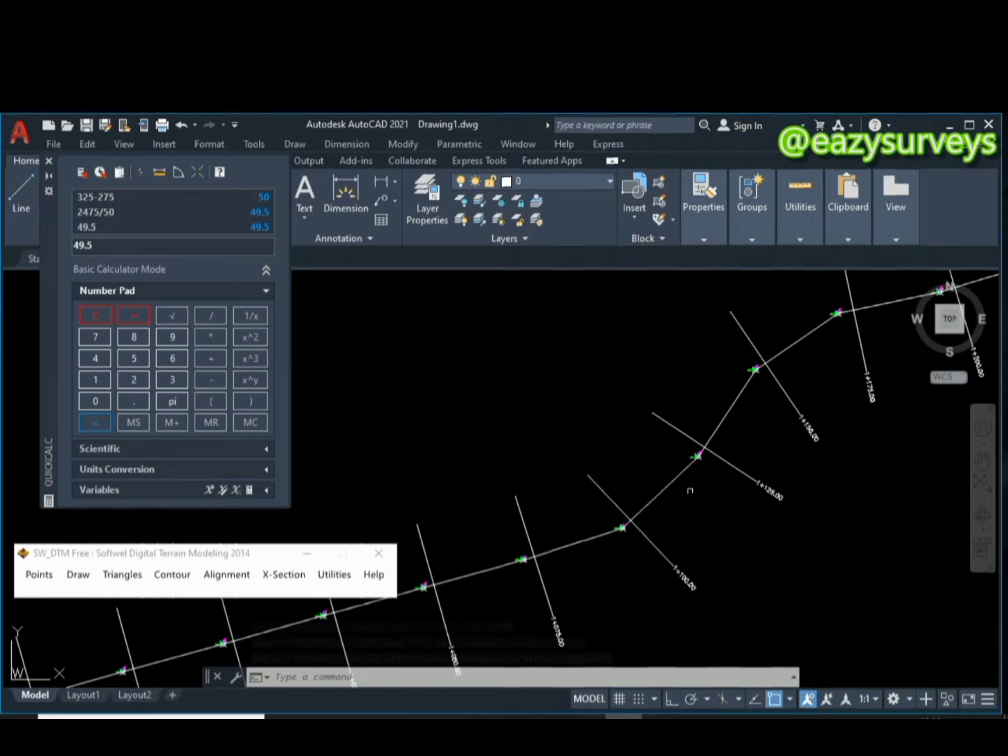
scroll(684, 484, up, 2)
text(f)
key(Return)
click(672, 483)
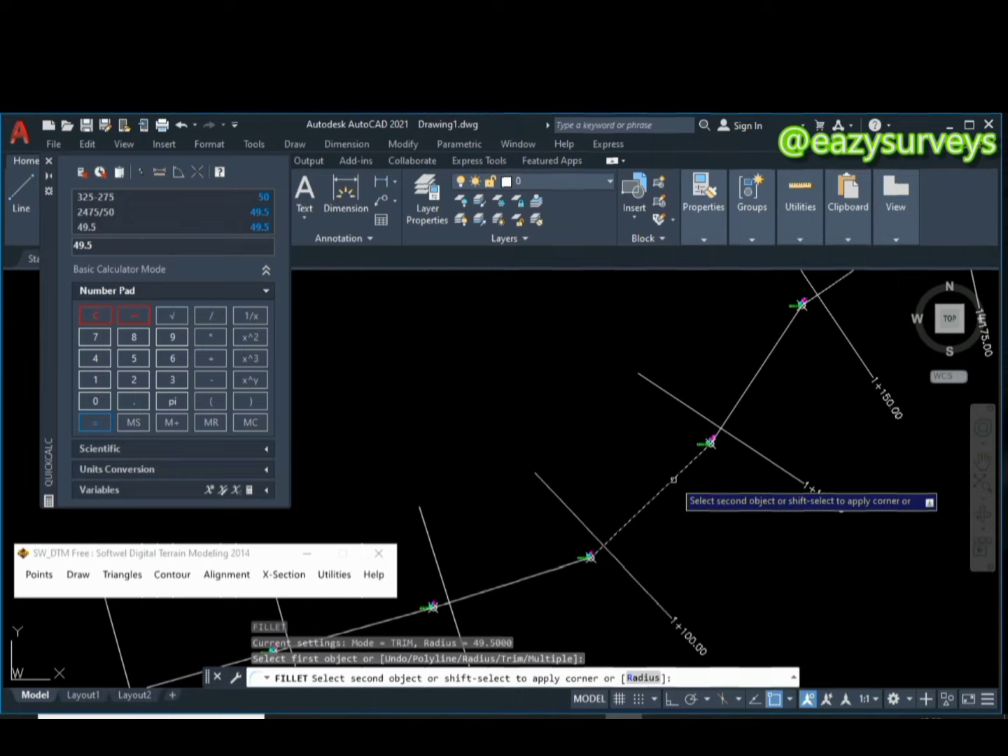
click(740, 403)
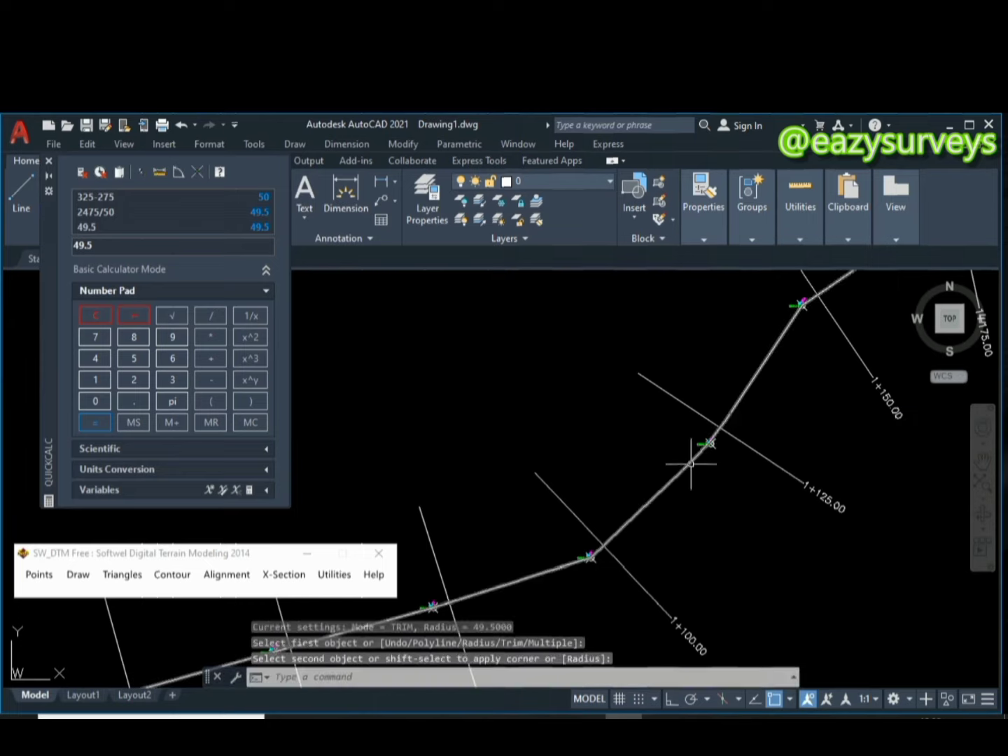
- Fillet the two alignment segments meeting at chainage 1+150, keeping the 49.5 radius
scroll(684, 467, down, 5)
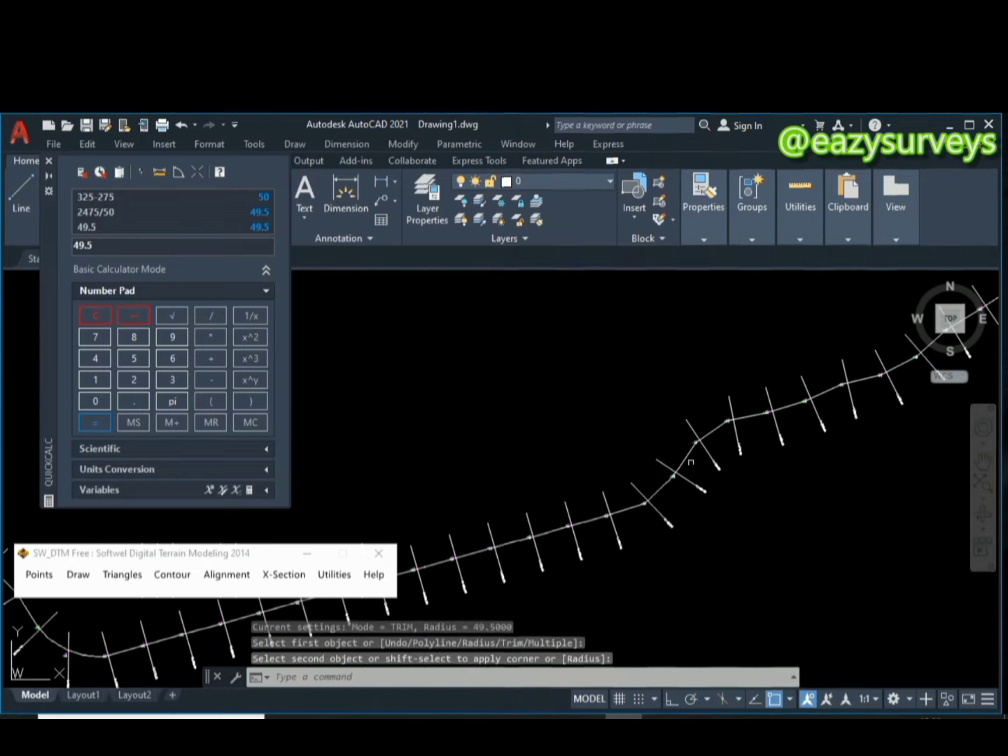
scroll(711, 446, up, 2)
key(Return)
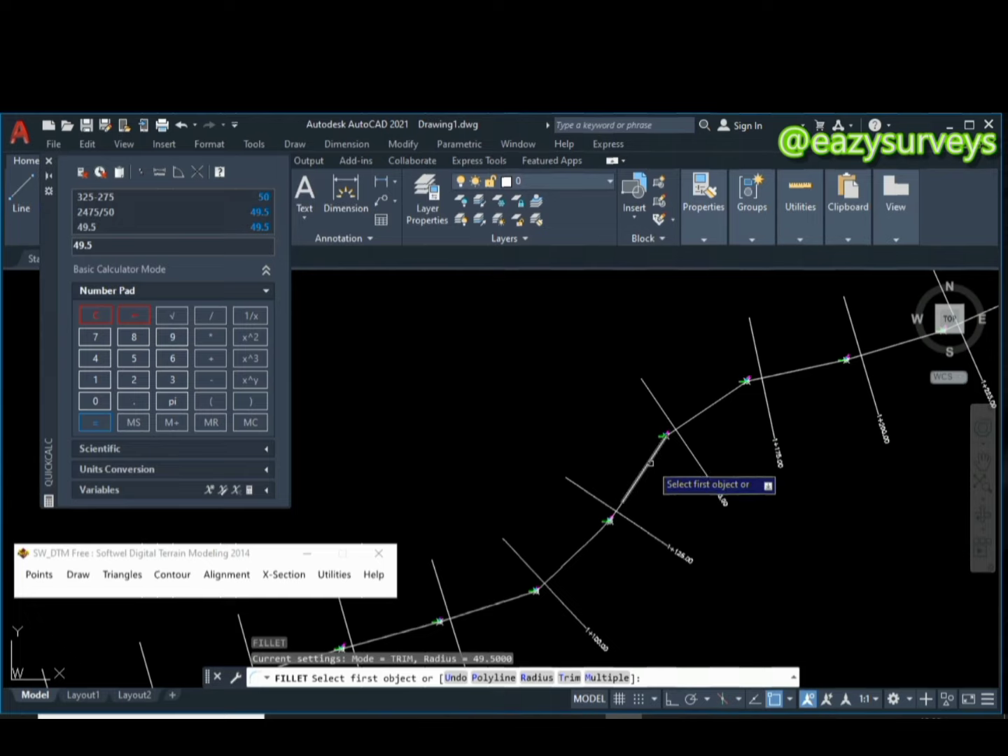
click(651, 462)
click(714, 404)
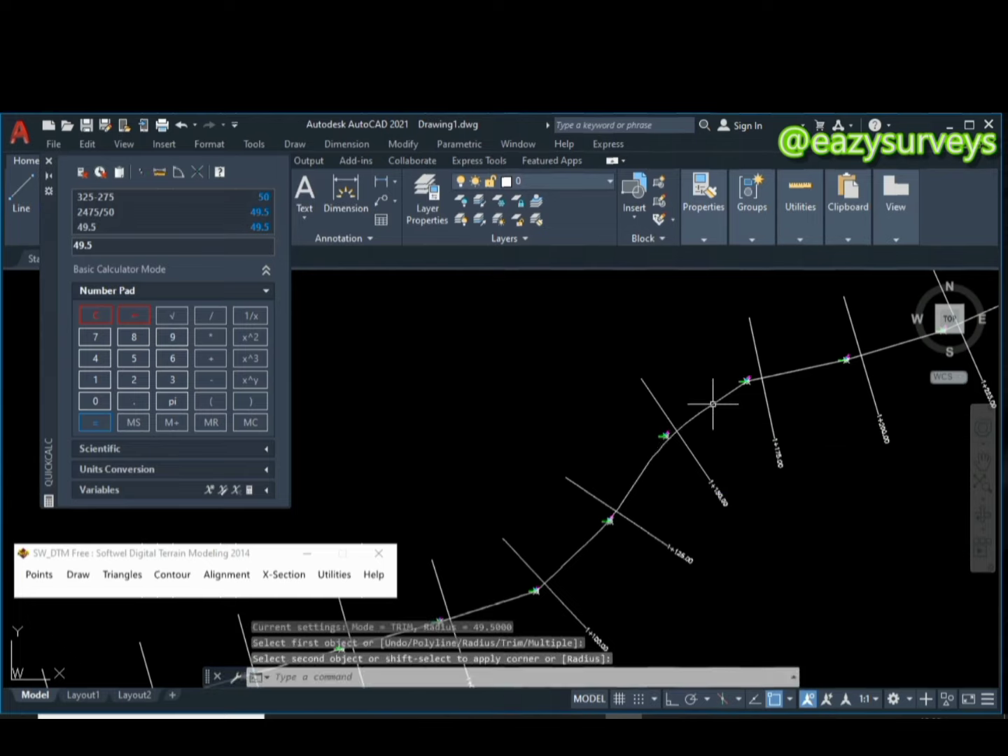
- Fillet the two alignment segments meeting at chainage 1+375 with the same 49.5 radius
scroll(713, 404, down, 2)
middle_drag(721, 411, 509, 504)
scroll(615, 459, down, 2)
scroll(676, 440, up, 4)
scroll(647, 396, up, 4)
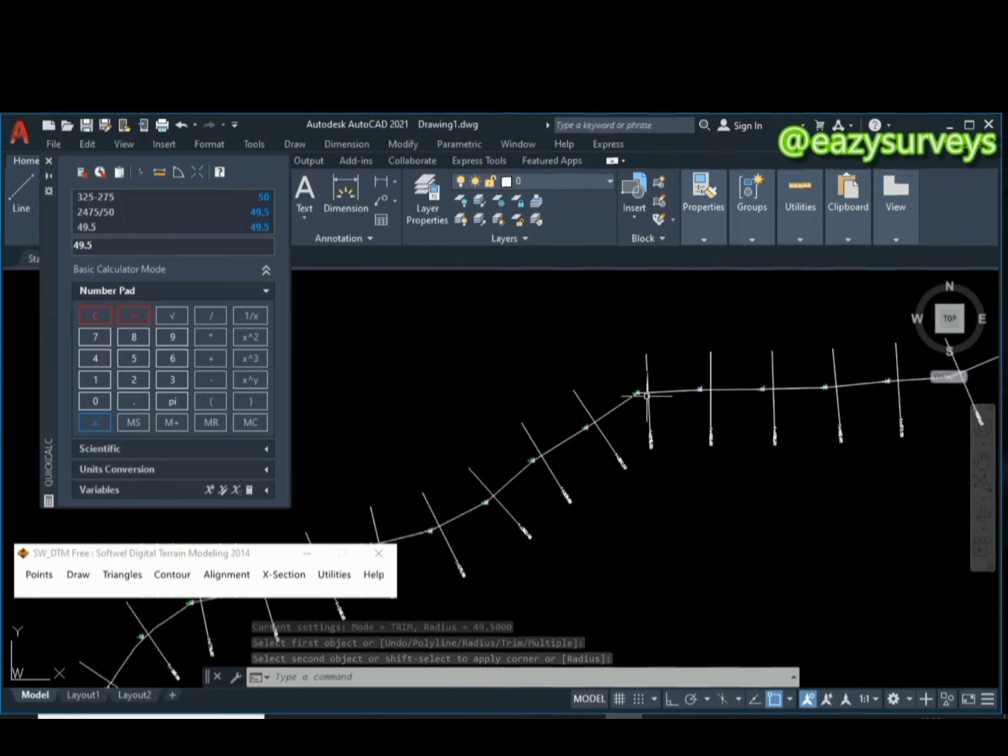
key(Return)
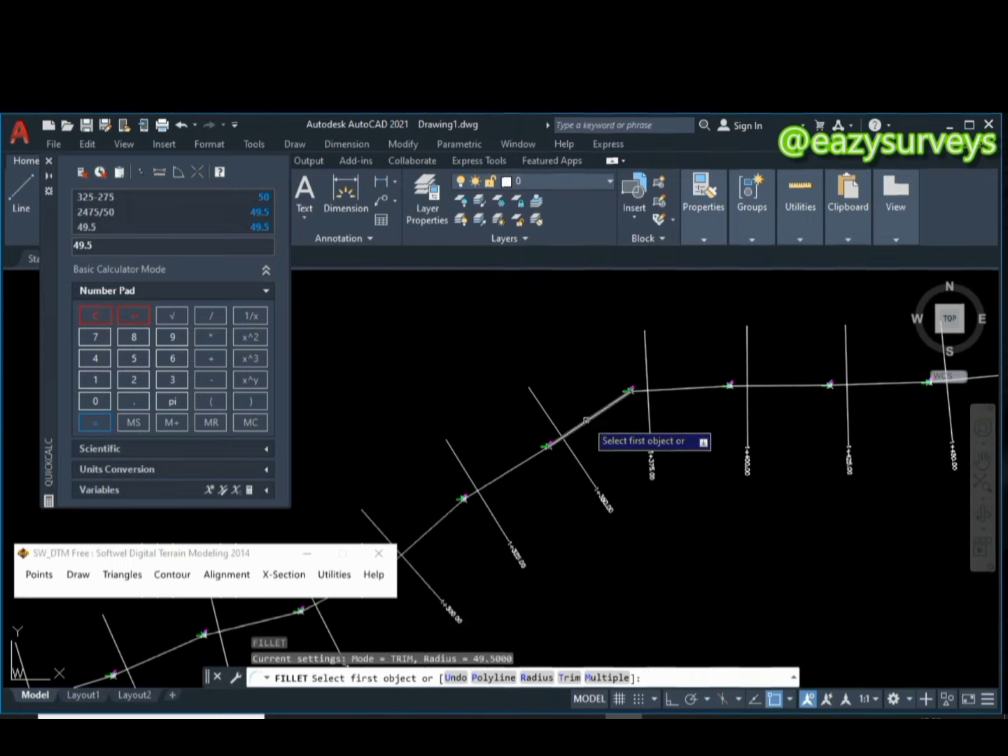
click(586, 420)
click(671, 389)
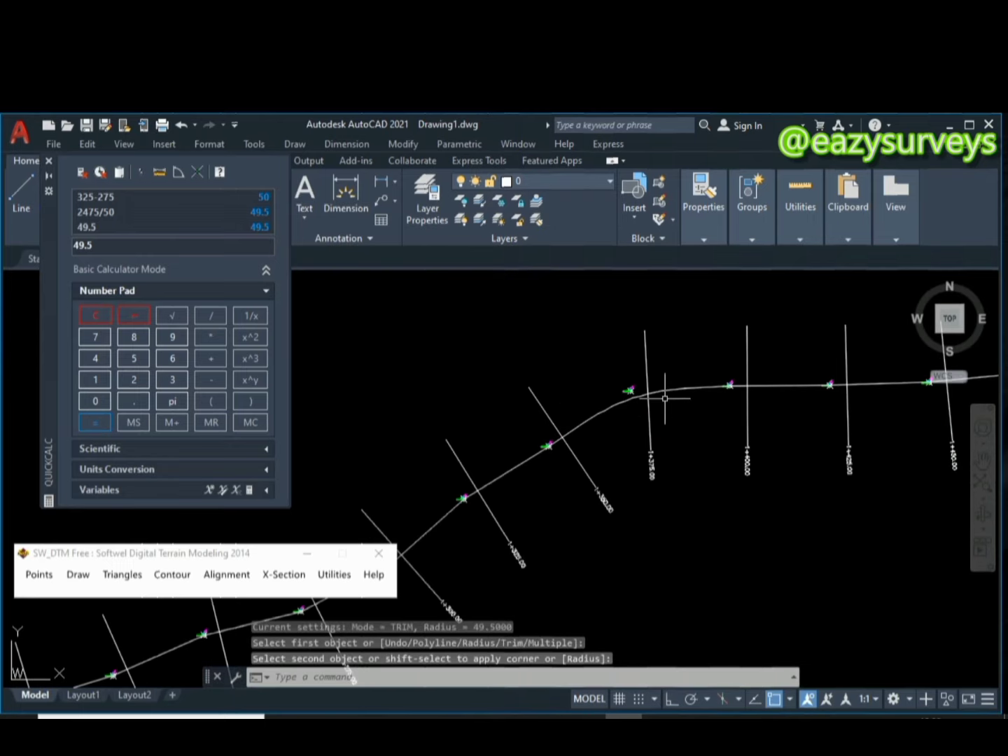
- Fillet the two alignment segments meeting at chainage 1+500 with the 49.5 radius
scroll(664, 406, down, 4)
middle_drag(674, 427, 482, 485)
scroll(646, 443, up, 4)
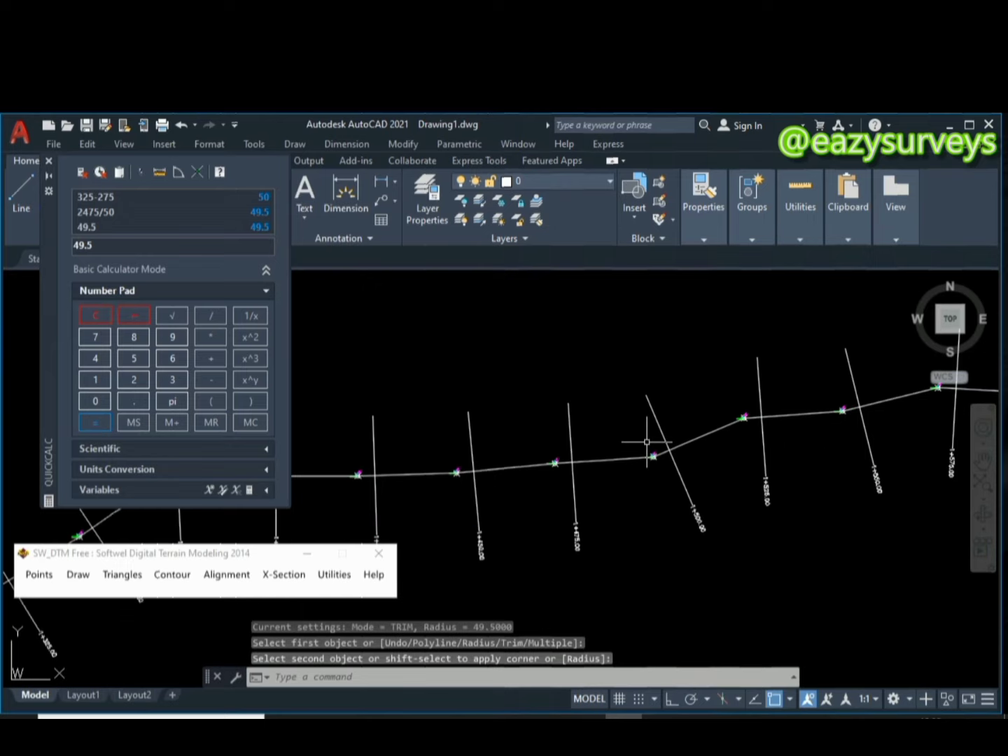
scroll(646, 443, up, 4)
key(Return)
click(599, 499)
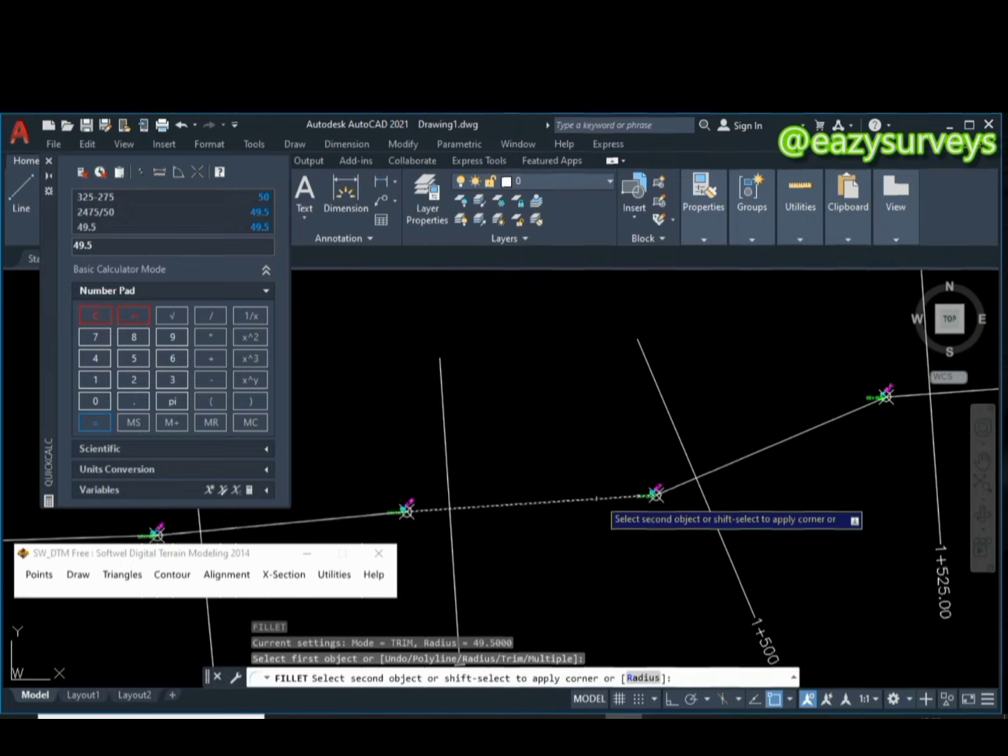
click(727, 466)
- Fillet the two alignment segments meeting at chainage 1+750 with the 49.5 radius
scroll(717, 461, down, 8)
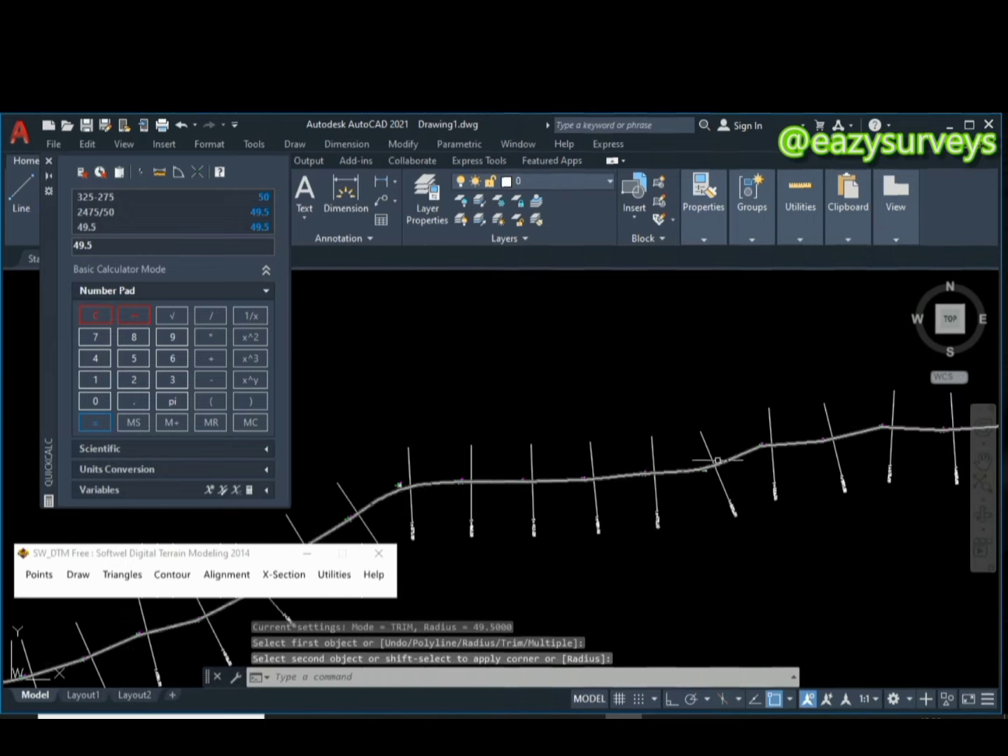
middle_drag(728, 468, 548, 479)
scroll(651, 468, up, 6)
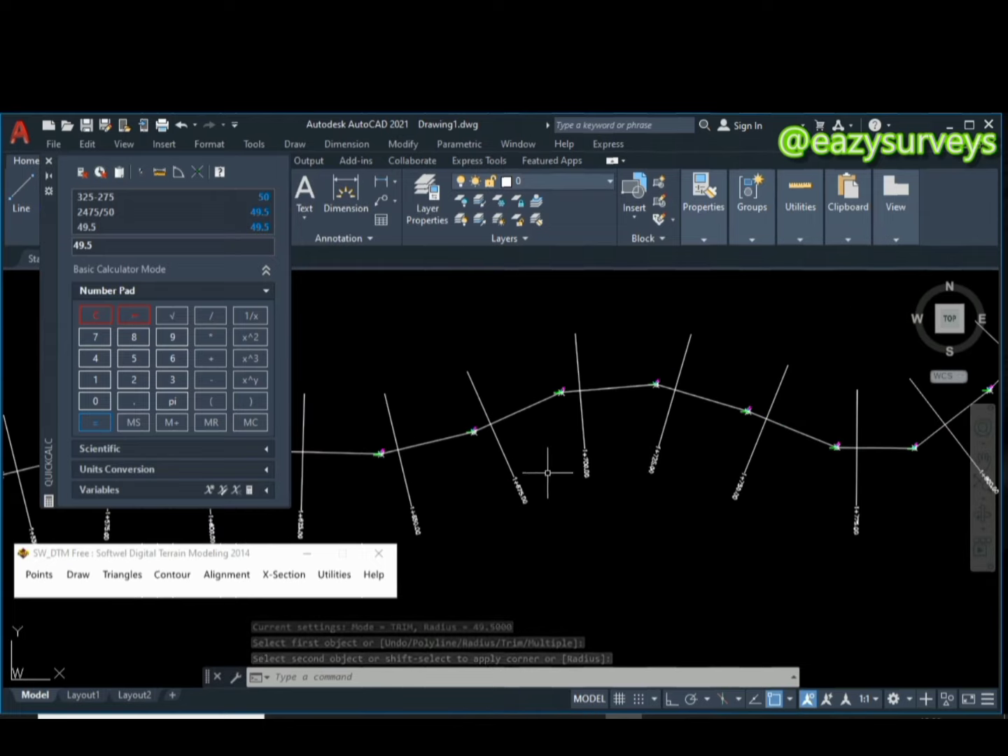
scroll(647, 489, down, 3)
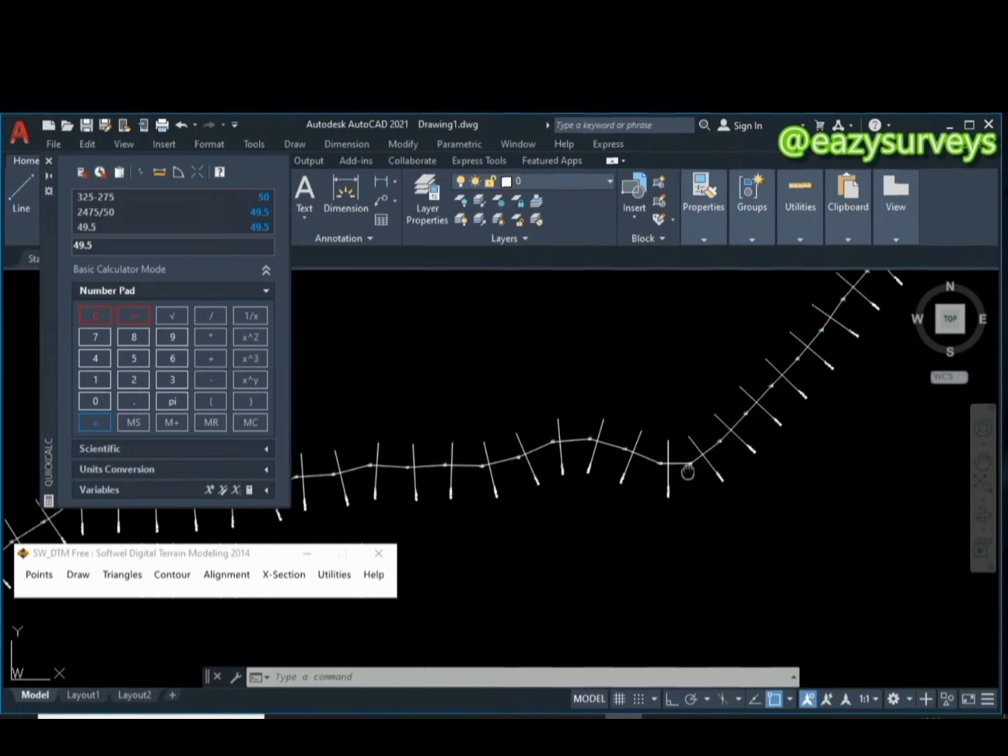
scroll(688, 473, up, 5)
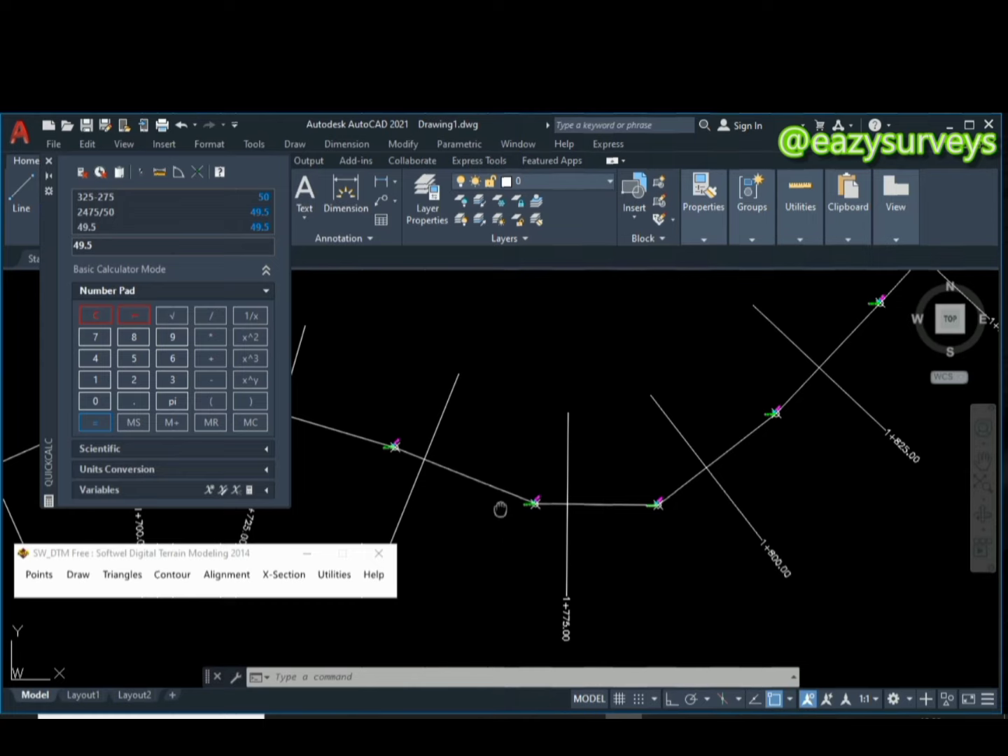
middle_drag(500, 510, 607, 533)
scroll(588, 497, down, 2)
text(f)
key(Return)
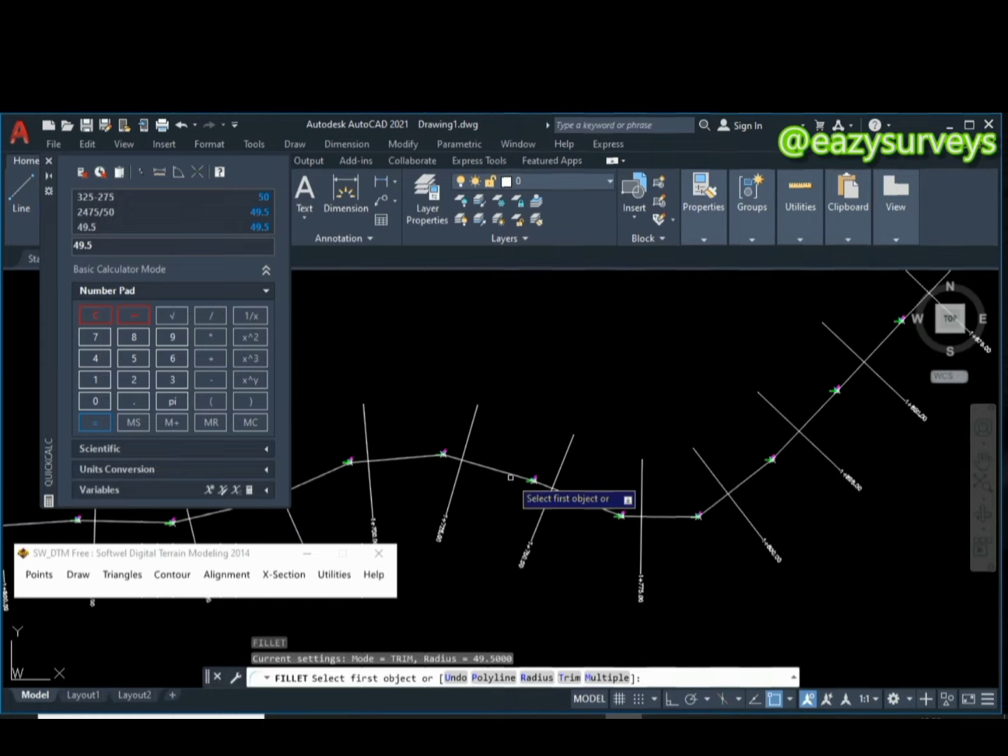
click(518, 476)
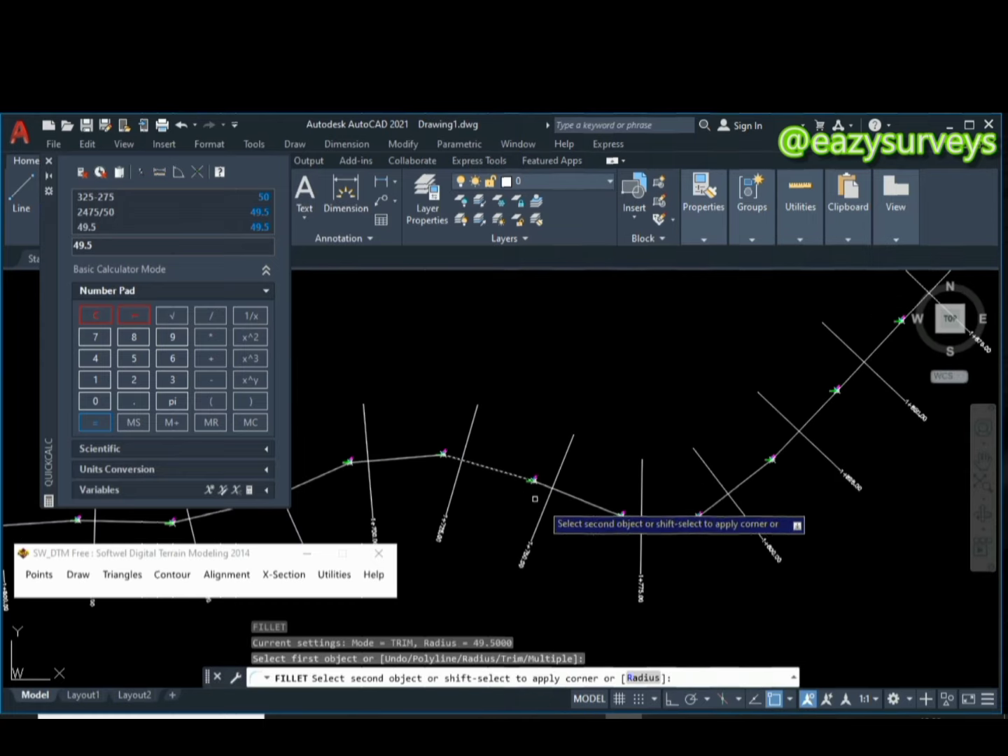
click(591, 501)
- Fillet the two alignment segments meeting at chainage 1+800, using the same 49.5 radius
text(f)
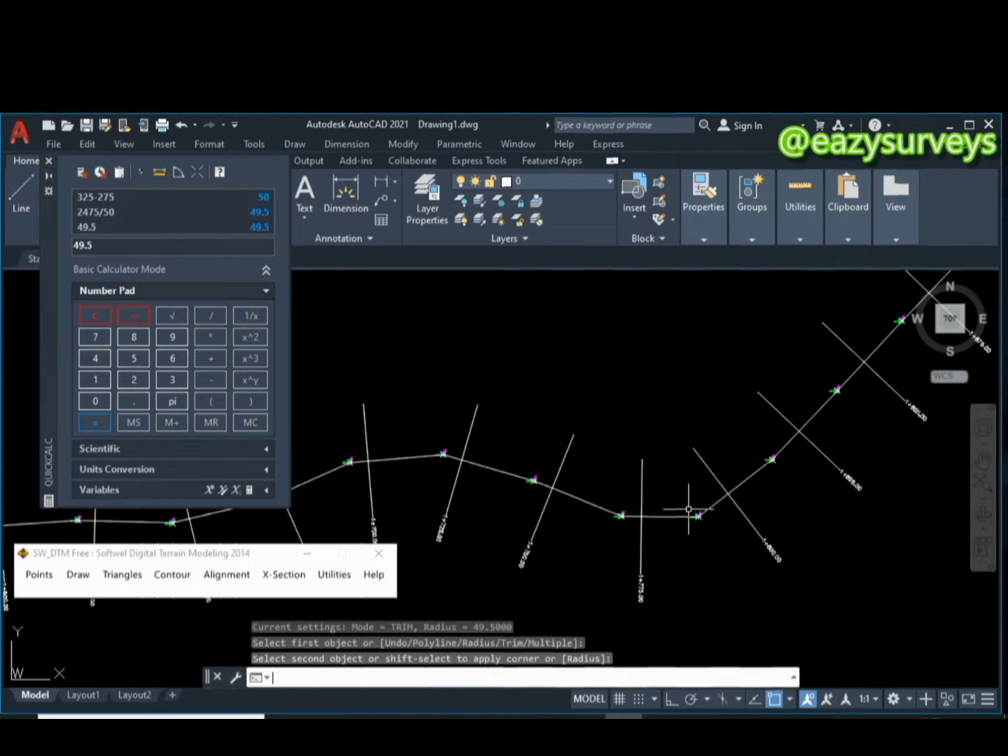
key(Return)
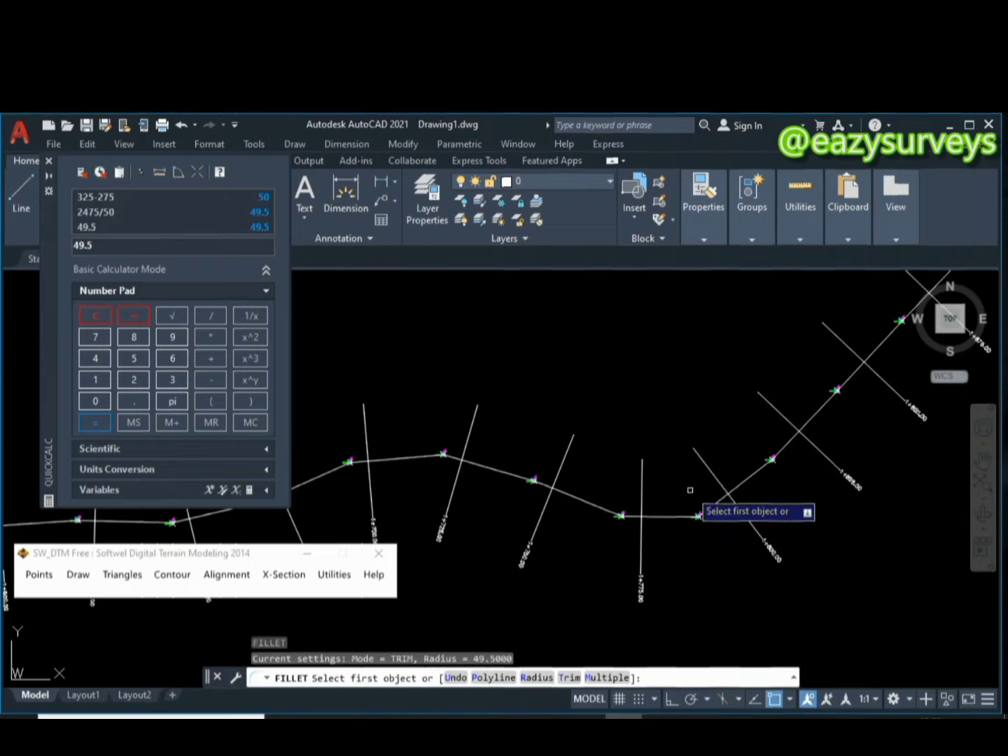
scroll(728, 495, up, 4)
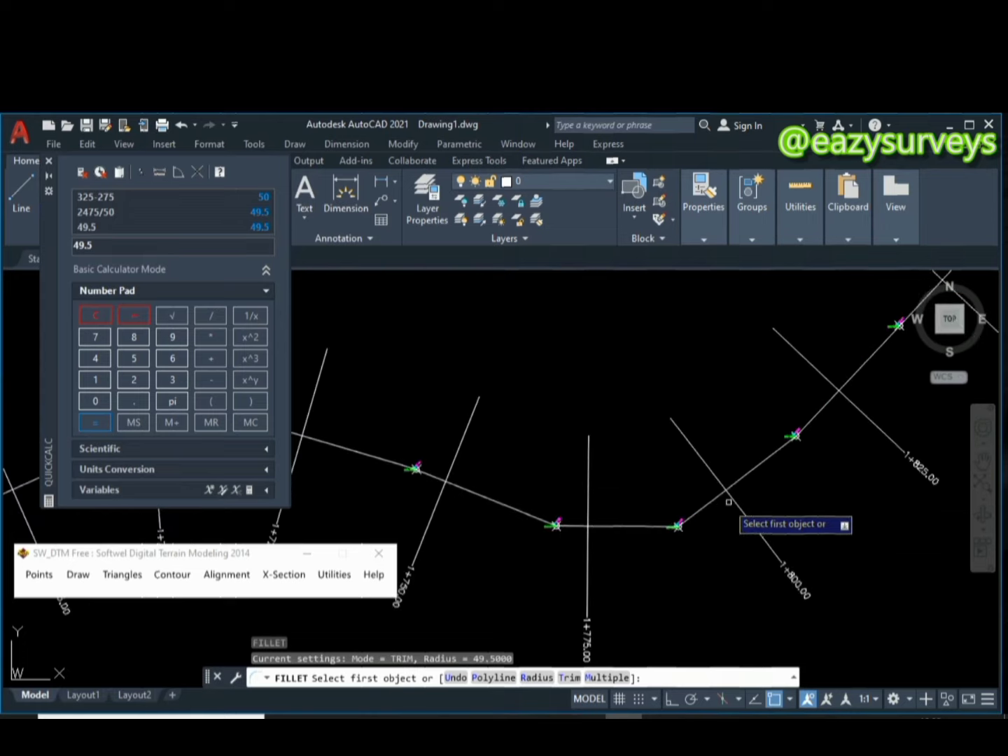
click(714, 494)
click(711, 491)
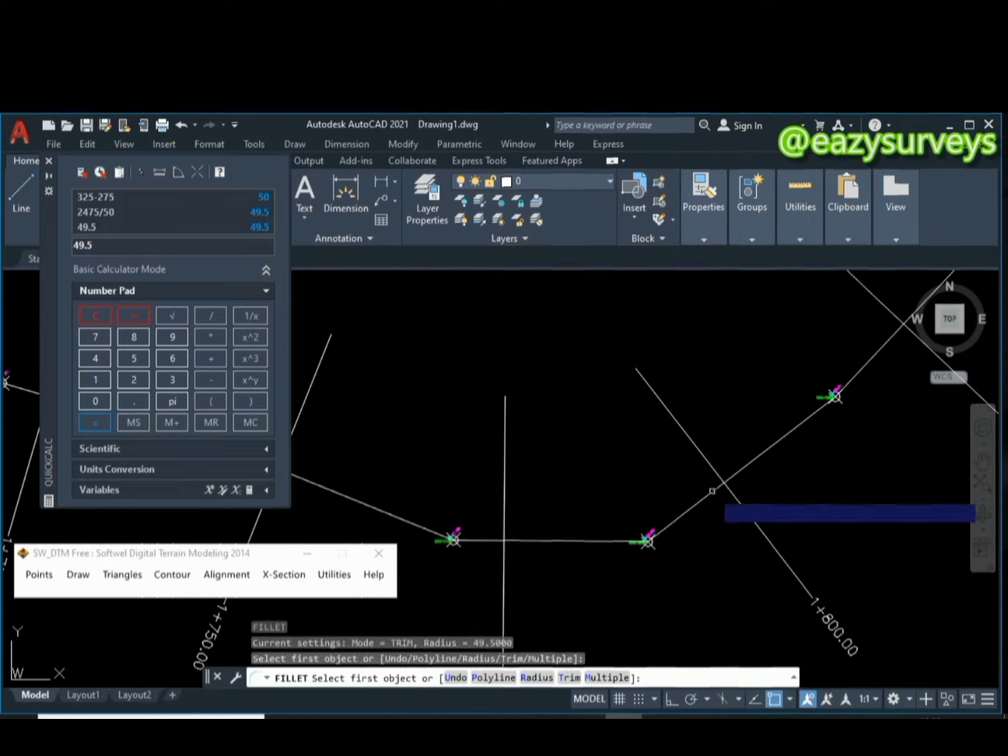
scroll(602, 543, up, 2)
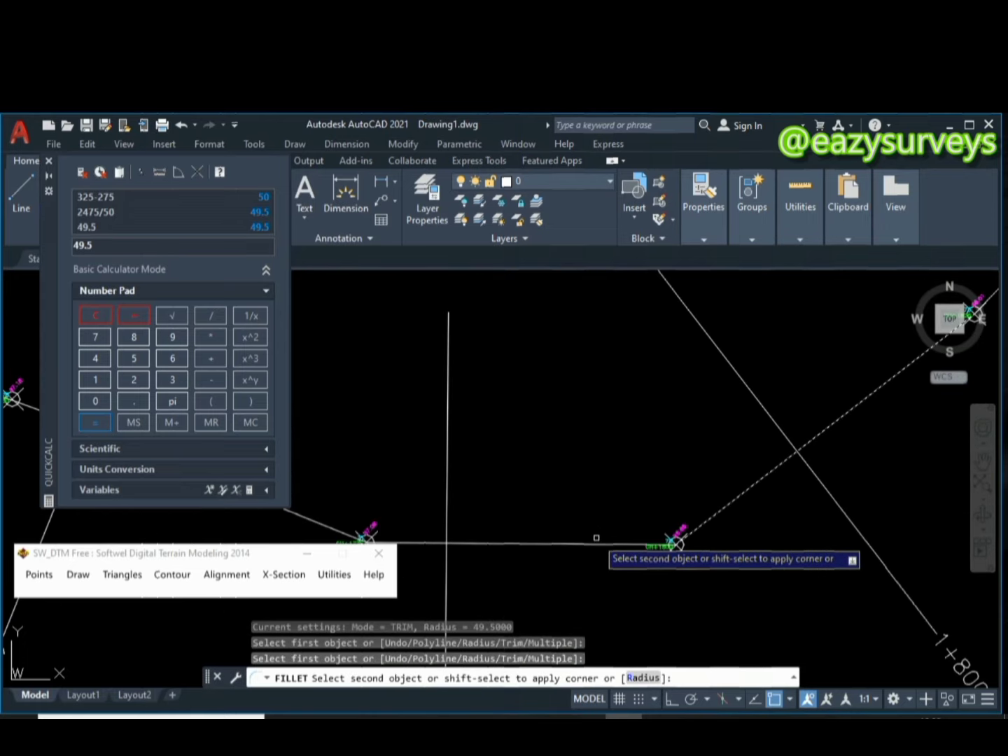
click(596, 542)
- Look along the alignment beyond chainage 1+800 for further sharp bends that need rounding
scroll(595, 540, down, 6)
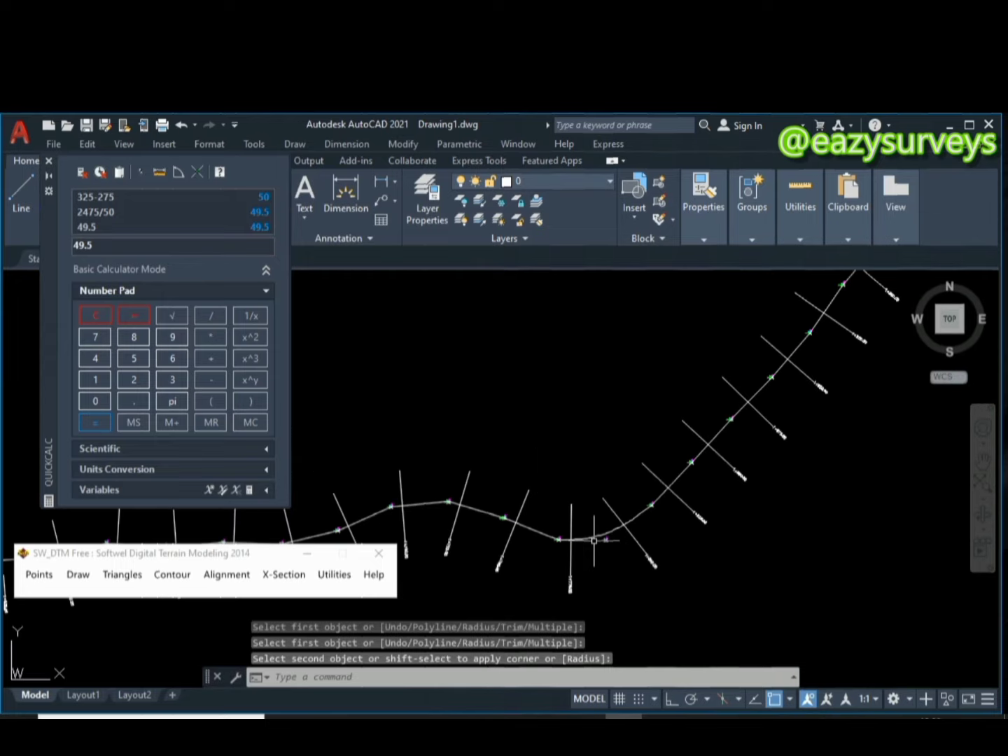
scroll(539, 512, up, 4)
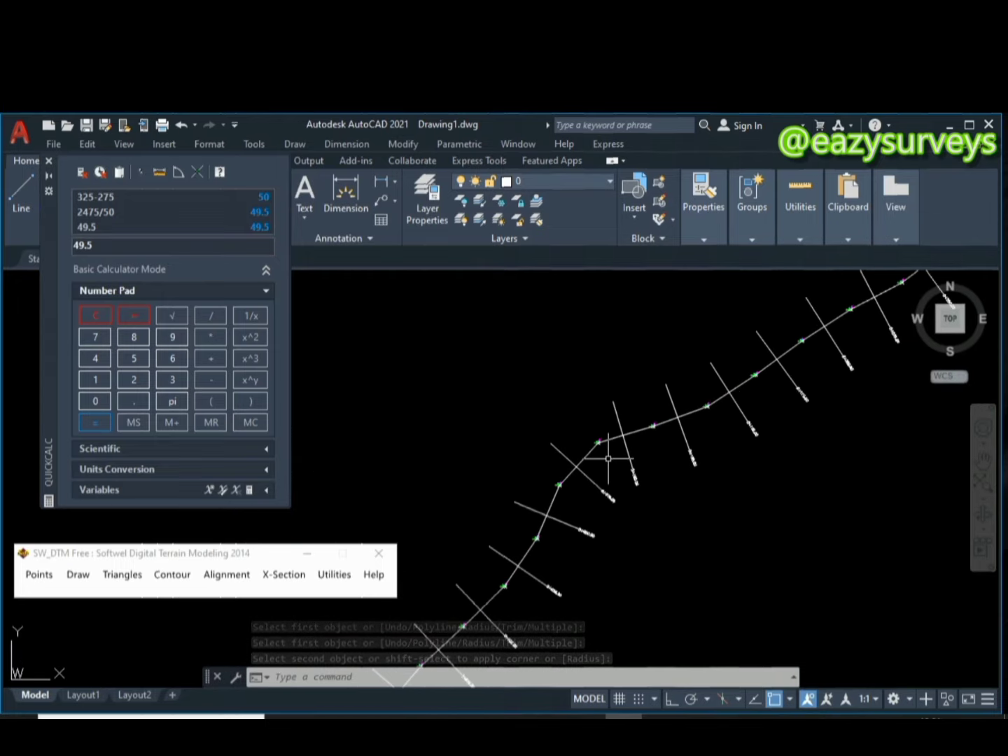
scroll(538, 512, down, 3)
scroll(640, 427, up, 3)
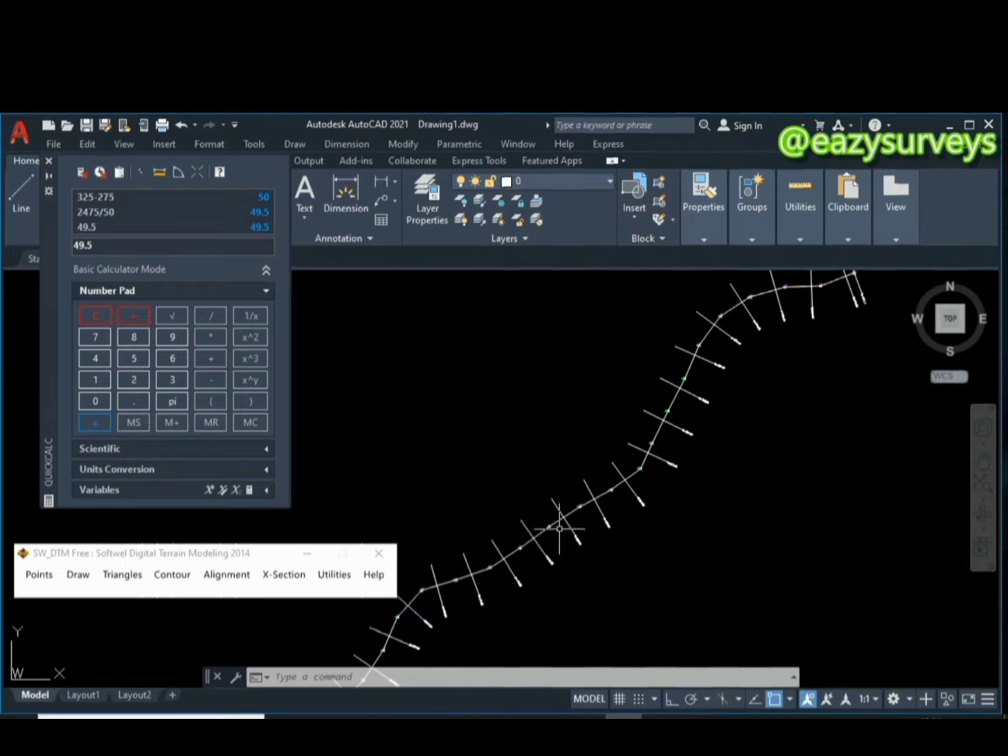
- Fillet the two alignment segments meeting between chainages 2+250 and 2+275 with the 49.5 radius
text(f)
key(Return)
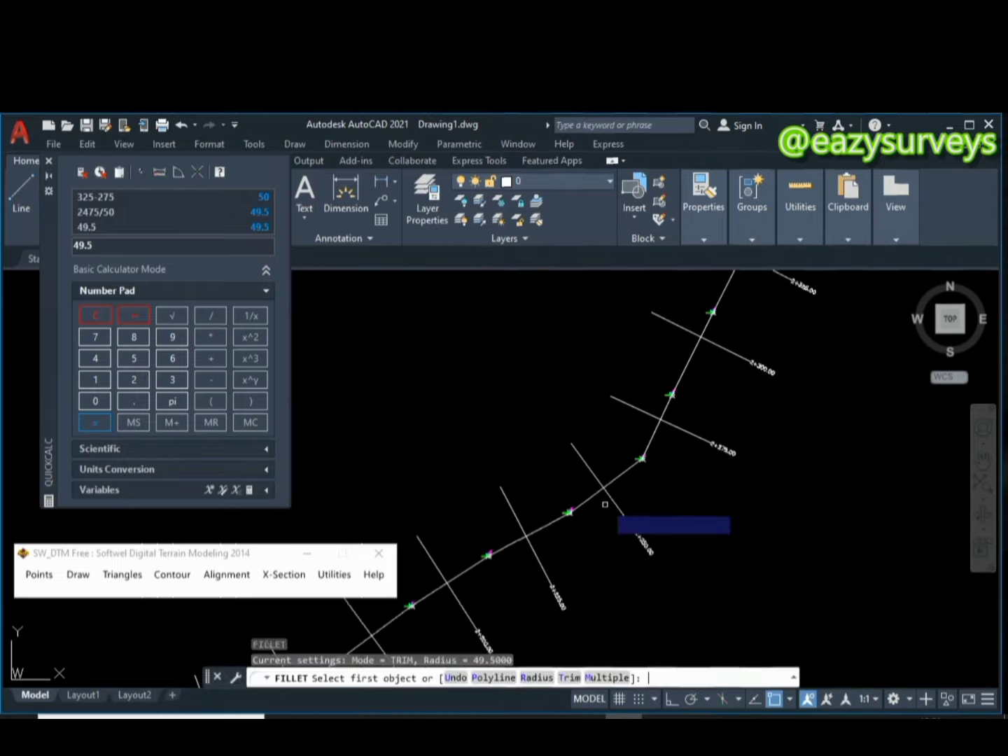
click(608, 482)
click(646, 447)
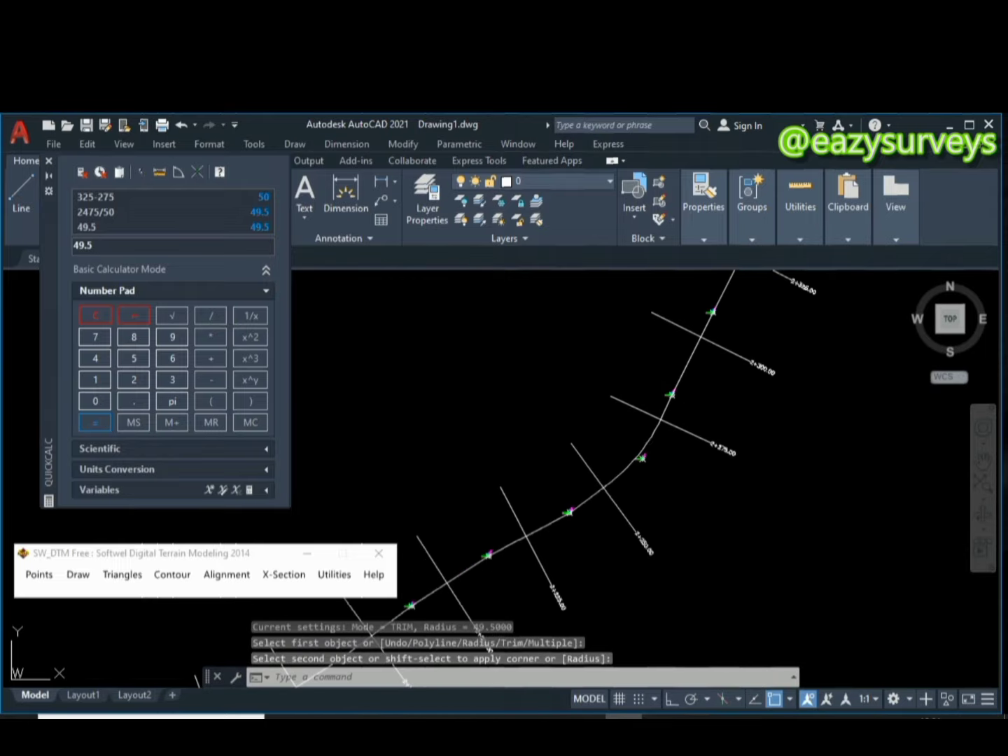
- Fillet the two alignment segments meeting between chainages 2+450 and 2+475, using the same 49.5 radius
scroll(648, 441, down, 4)
scroll(680, 399, up, 1)
scroll(680, 399, up, 8)
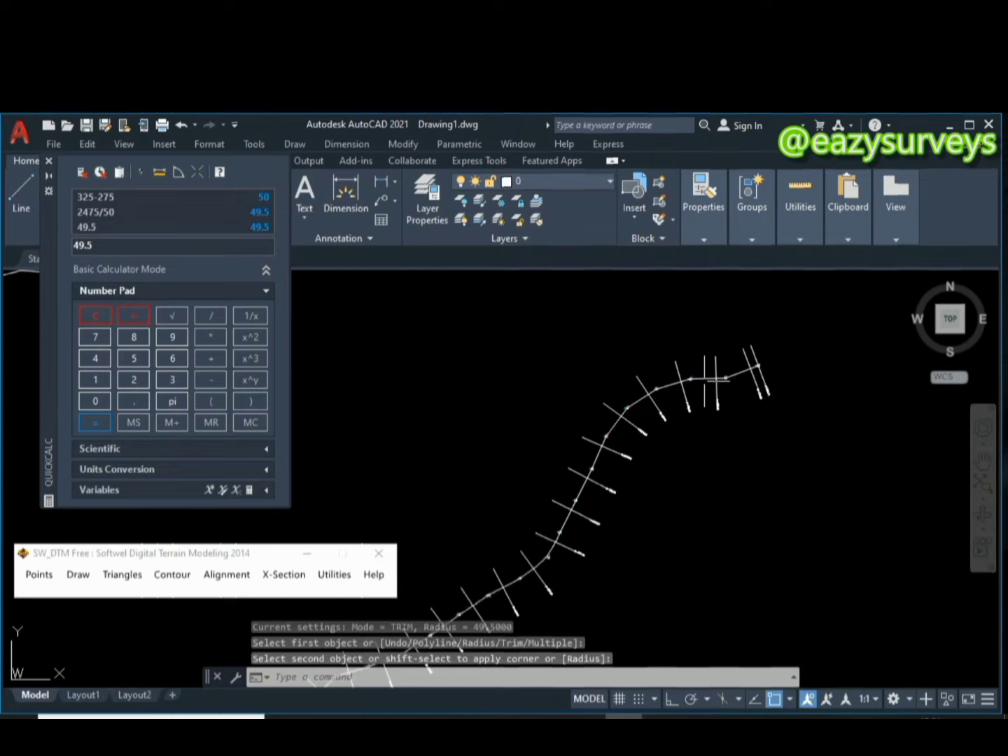
middle_drag(718, 371, 689, 505)
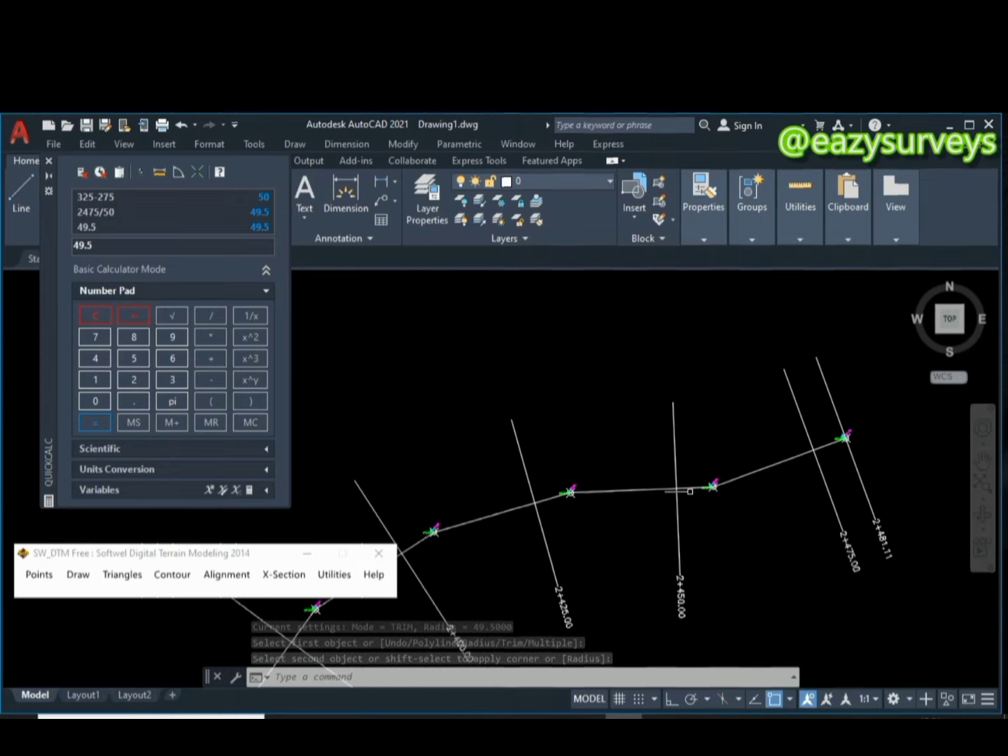
scroll(692, 489, up, 2)
key(Return)
click(622, 488)
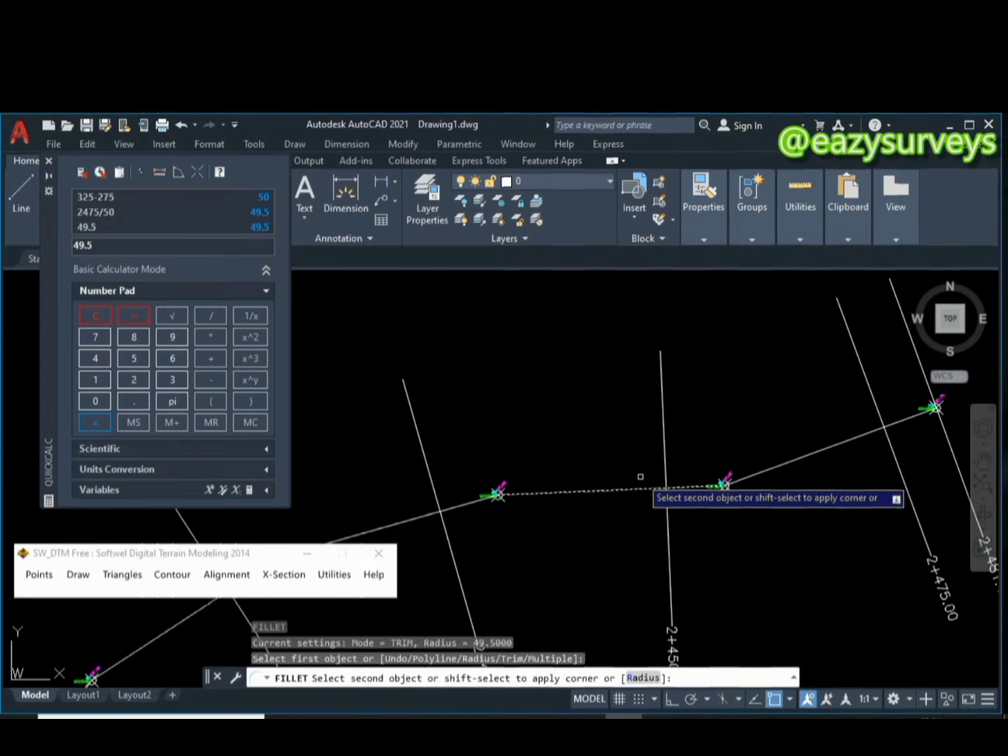
click(758, 474)
- Look over the whole filleted alignment, including its start and the large bend, to check the rounded curves
scroll(759, 475, down, 10)
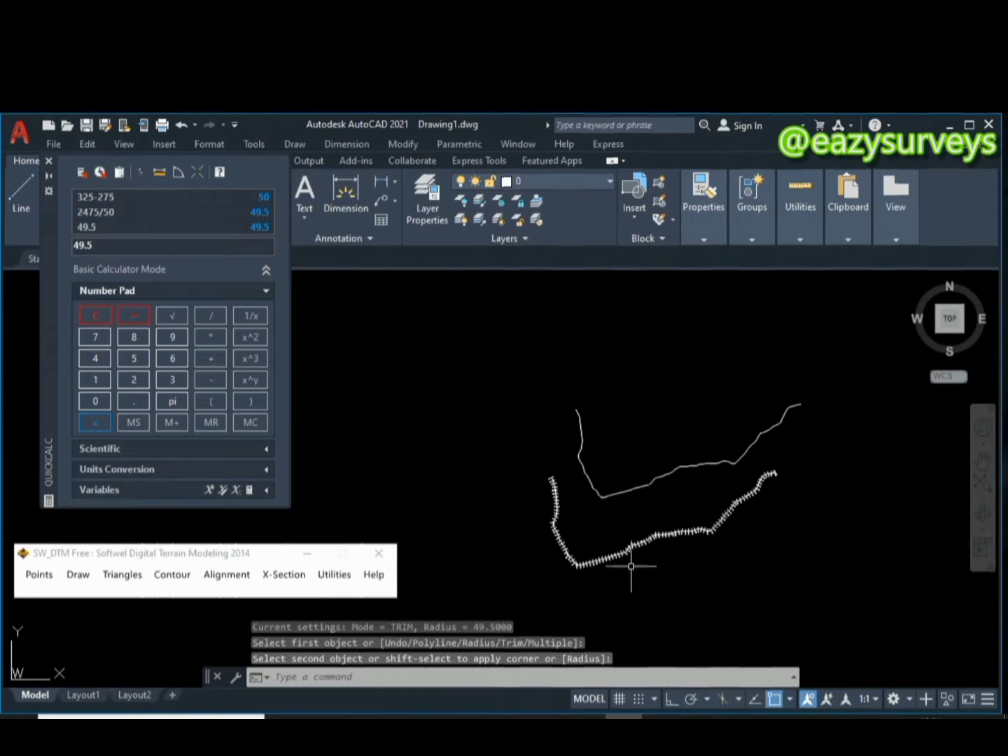
scroll(564, 559, up, 8)
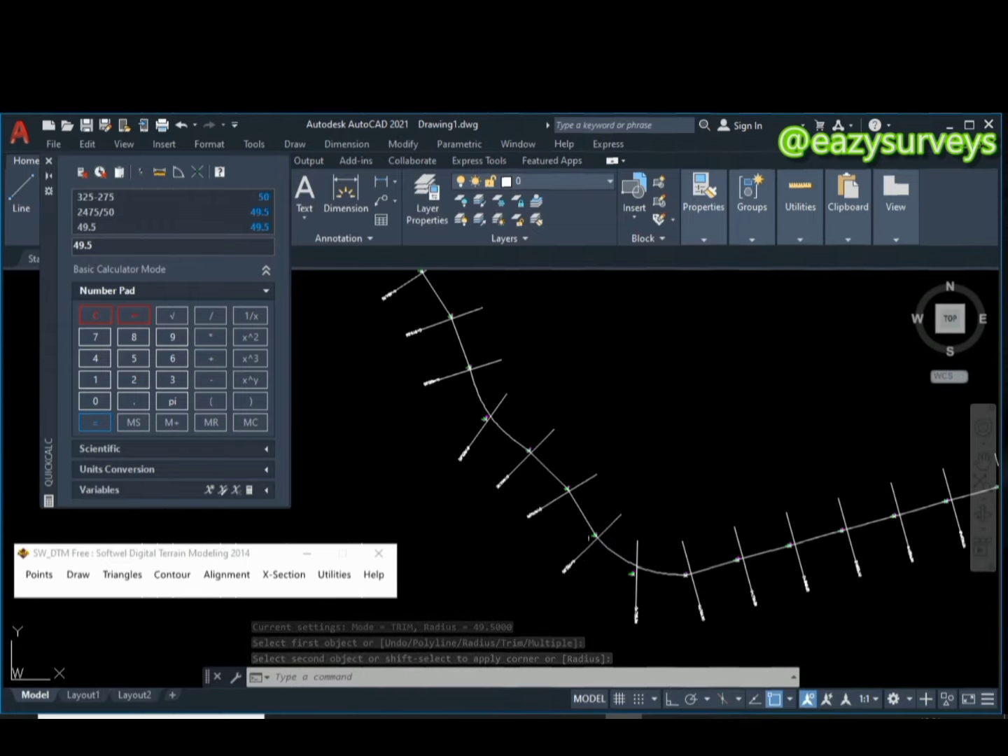
scroll(635, 560, down, 8)
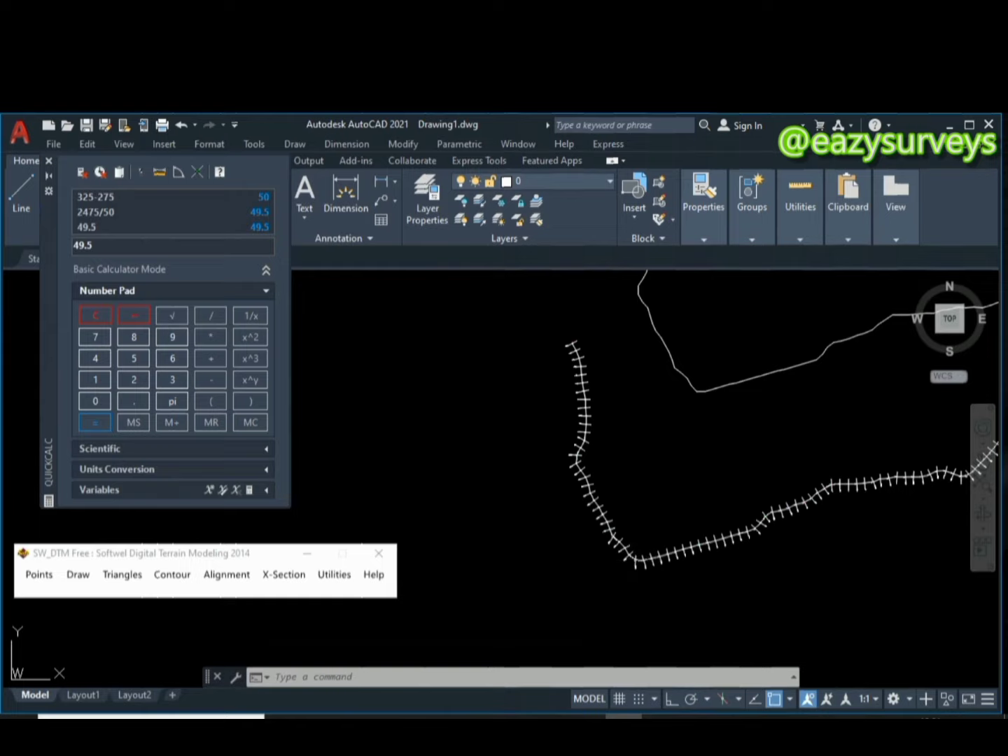
scroll(572, 339, up, 5)
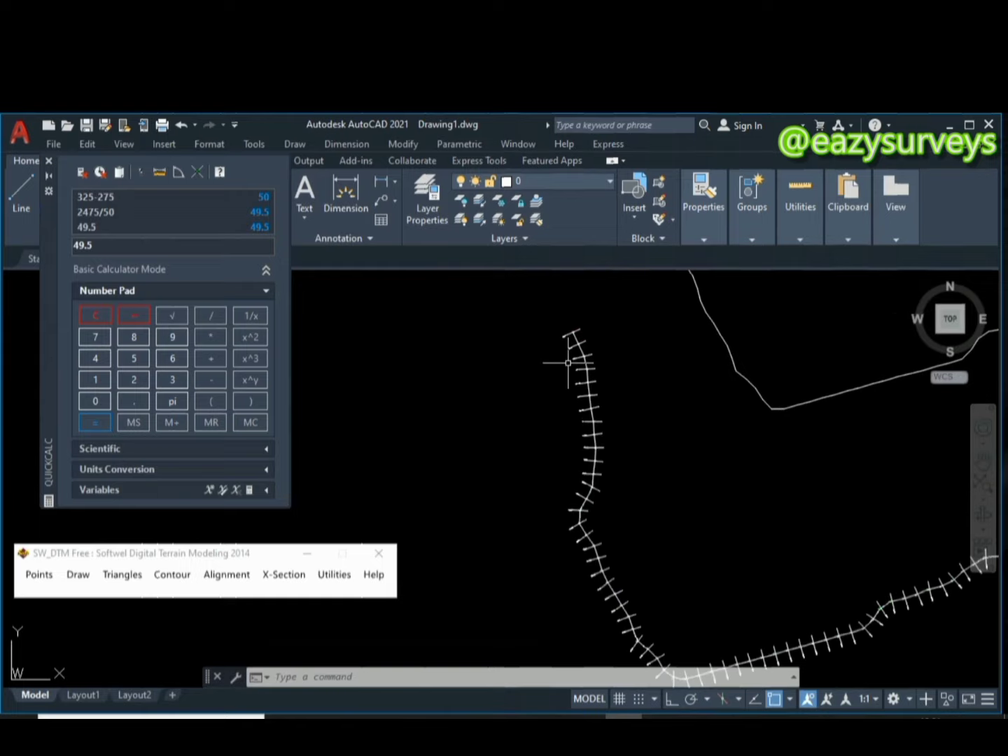
scroll(570, 338, down, 5)
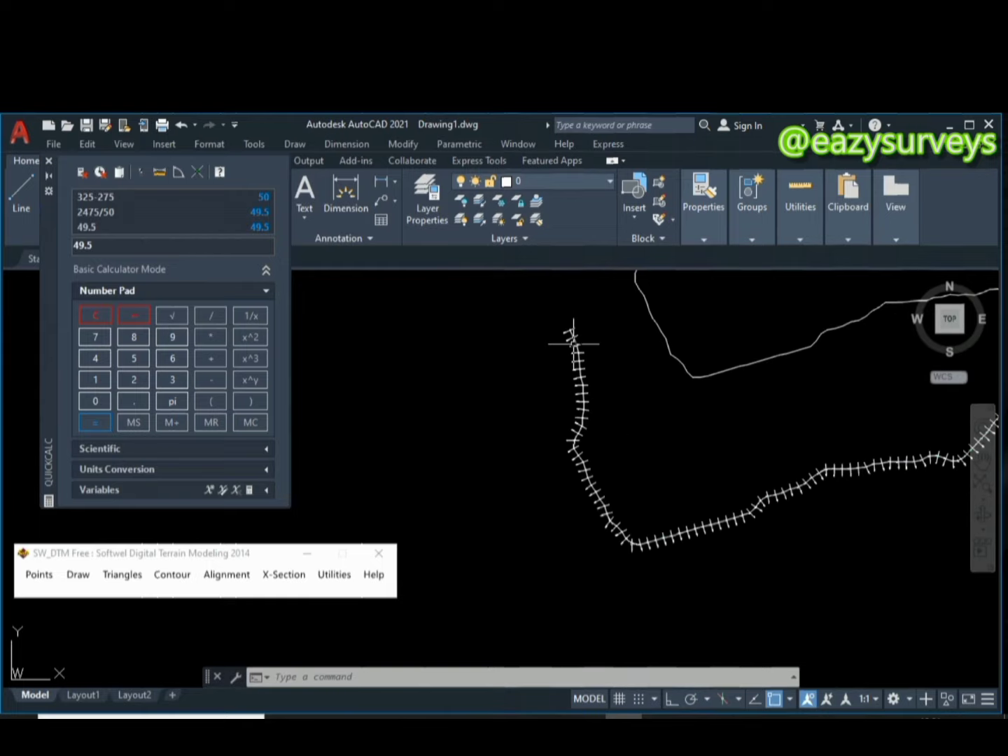
scroll(560, 337, up, 5)
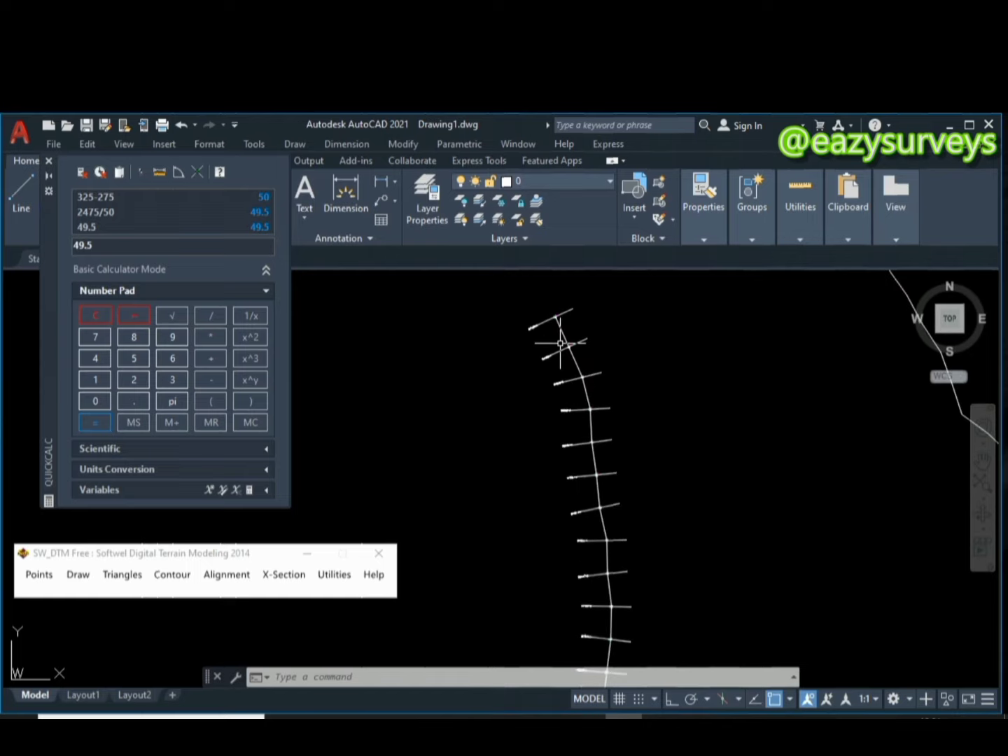
scroll(561, 342, down, 5)
middle_drag(592, 411, 527, 412)
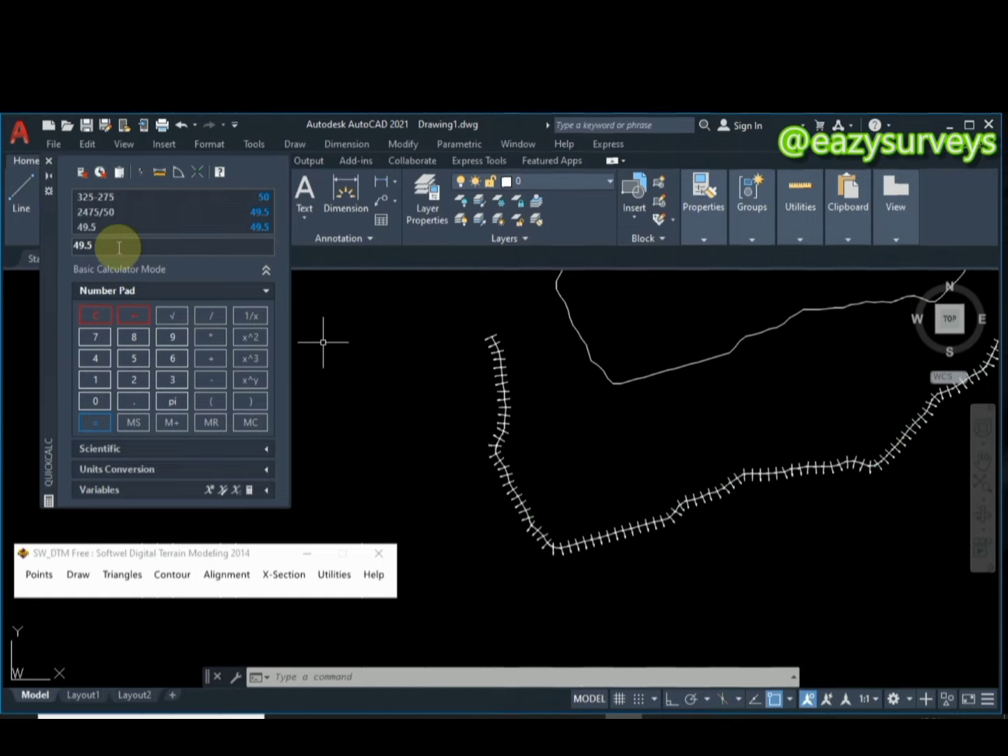
- Close the QuickCalc calculator and move the SW_DTM window further up, away from the drawing
click(48, 161)
drag(177, 557, 140, 351)
scroll(572, 455, down, 4)
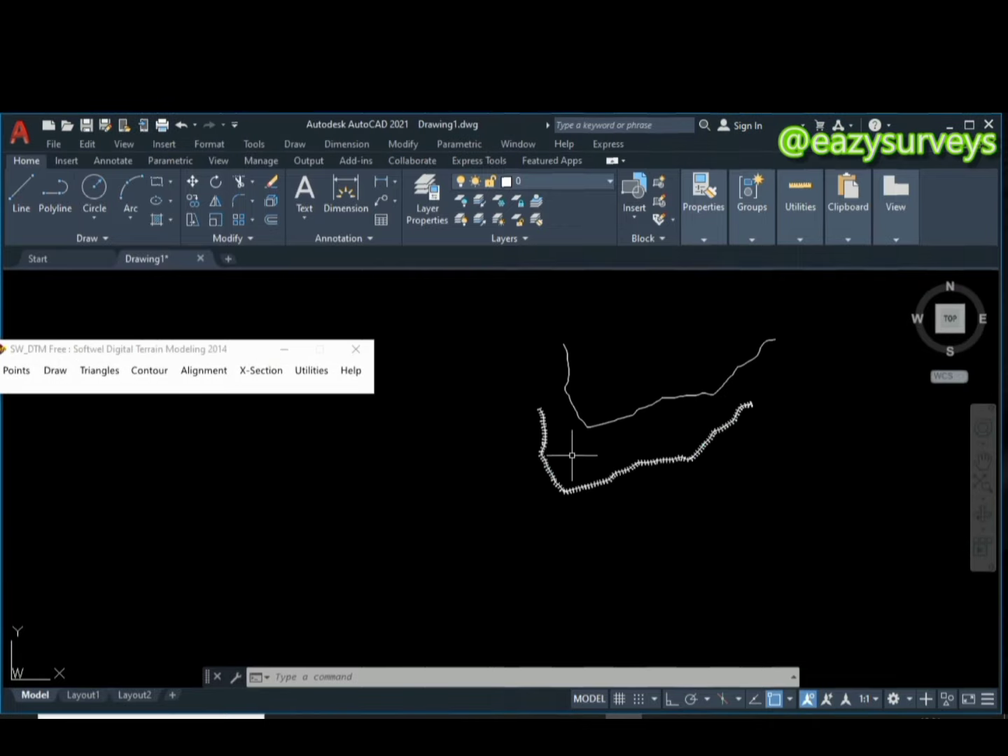
- Move the plain unfilleted polyline from its start point onto the chainage 0 point of the filleted alignment
scroll(686, 443, up, 6)
scroll(688, 455, down, 5)
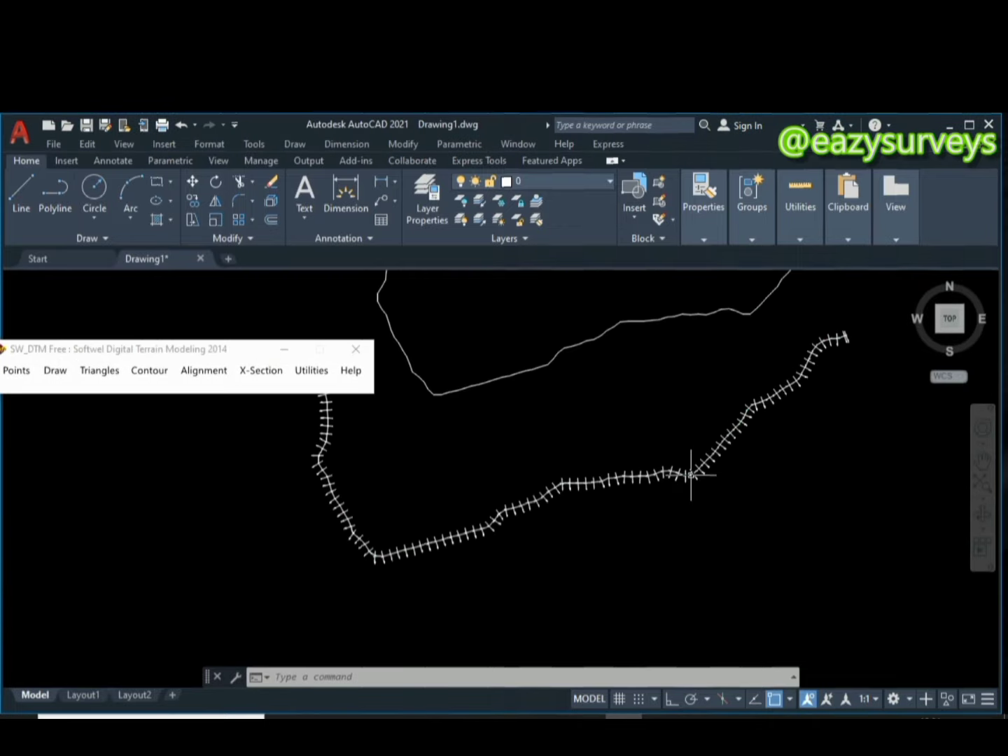
middle_drag(567, 440, 623, 475)
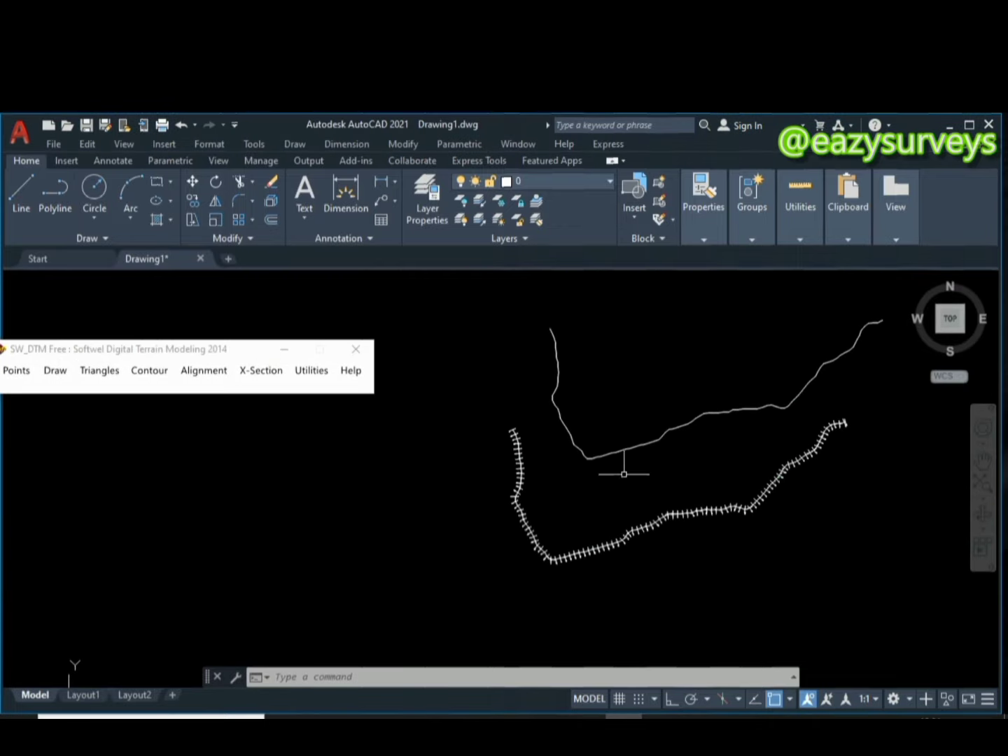
click(557, 356)
scroll(553, 325, up, 6)
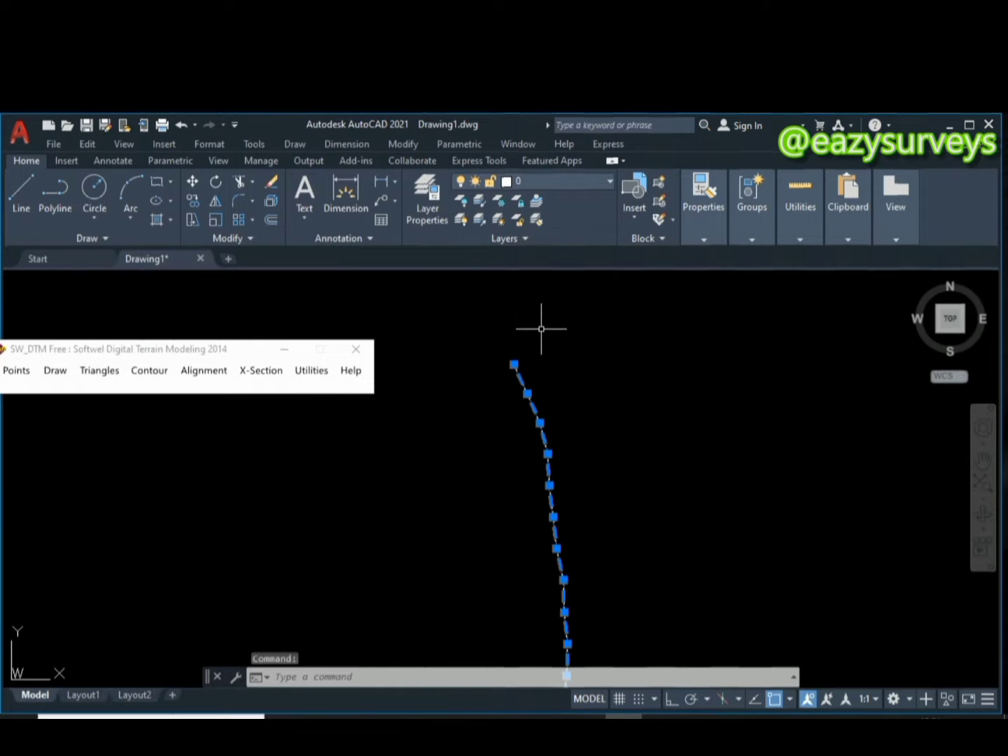
right_click(497, 343)
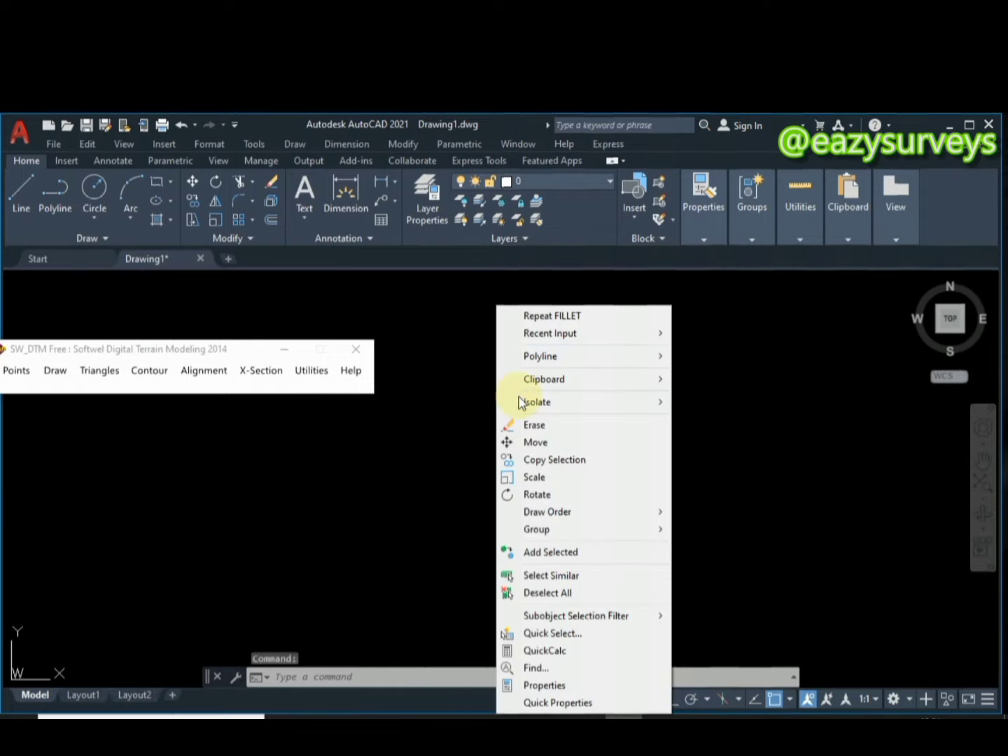
click(537, 443)
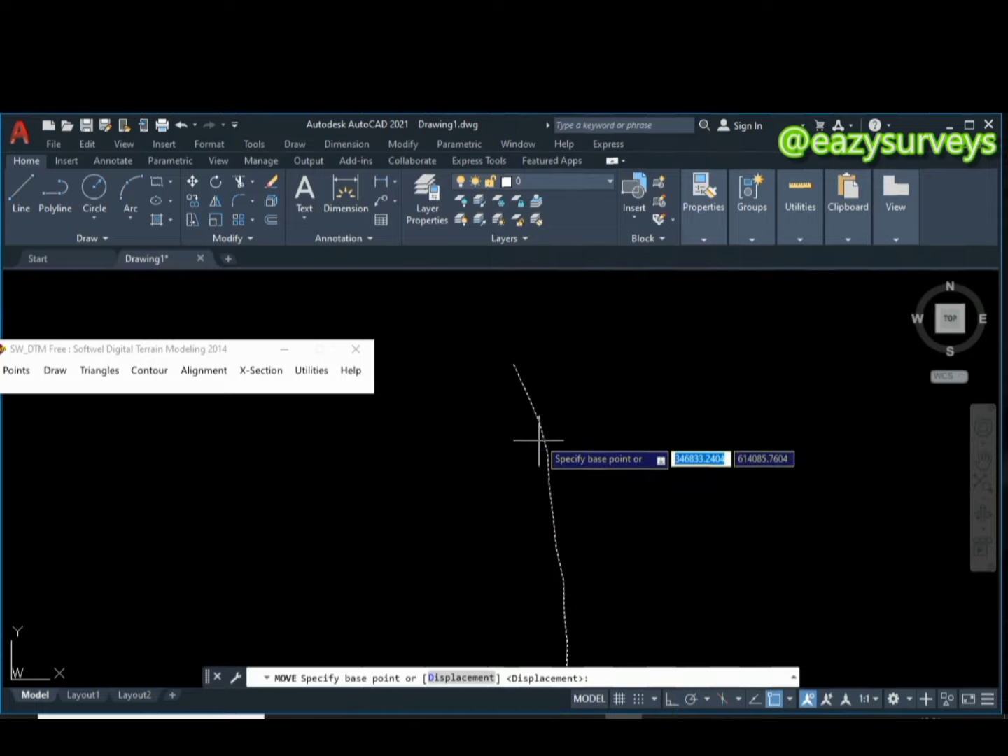
click(513, 366)
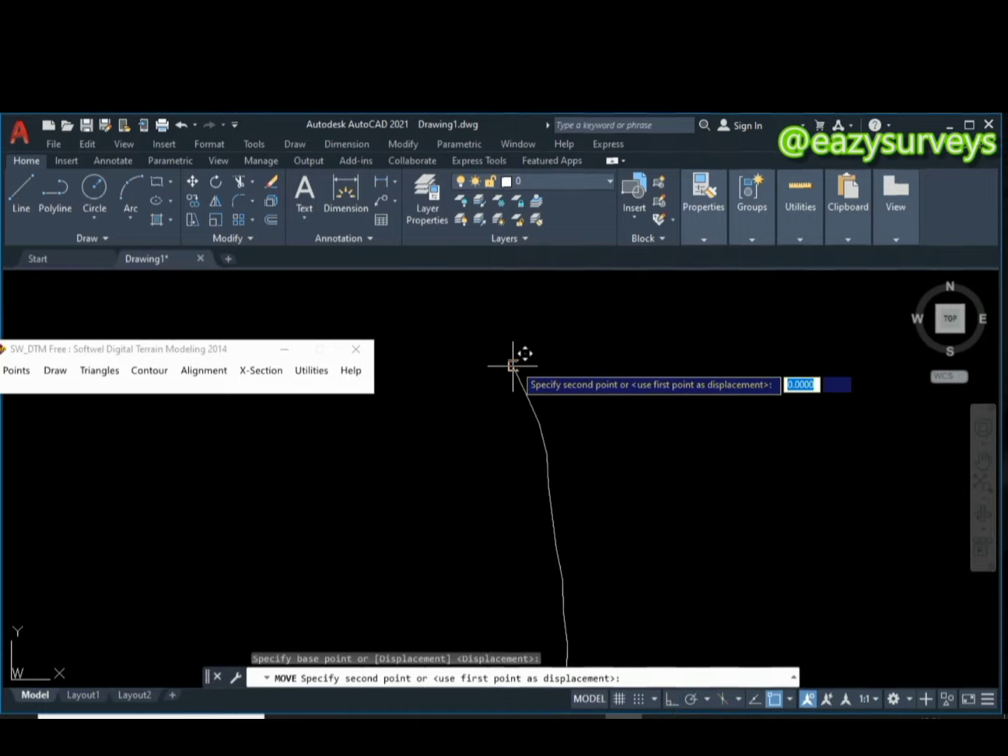
scroll(525, 357, down, 3)
scroll(490, 465, up, 4)
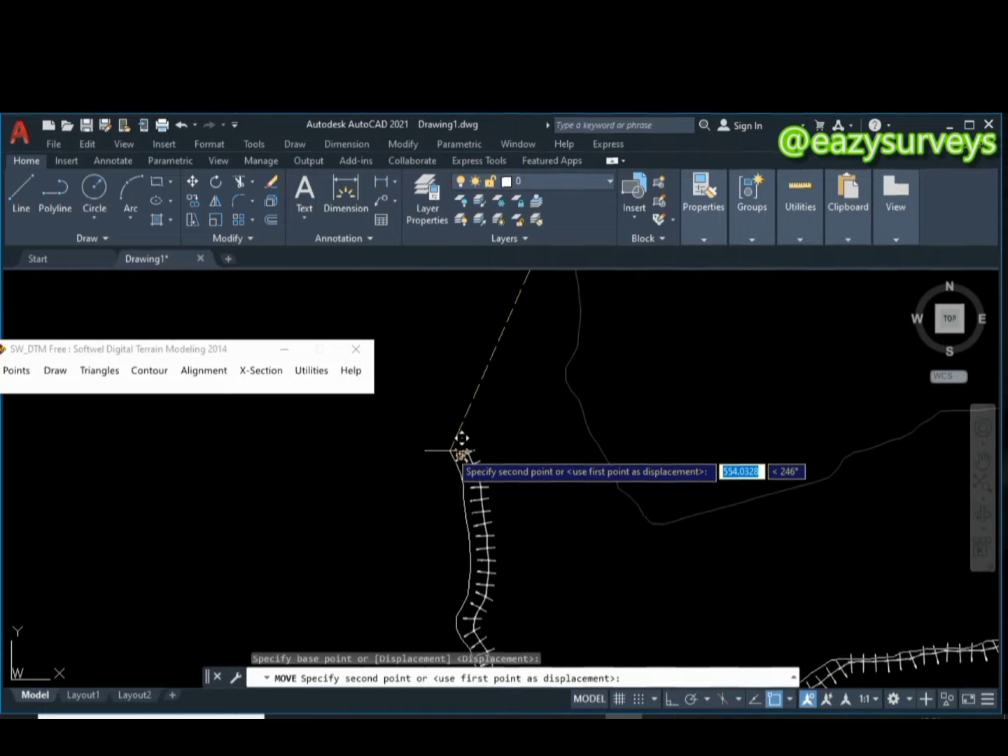
scroll(478, 455, up, 4)
scroll(482, 439, up, 2)
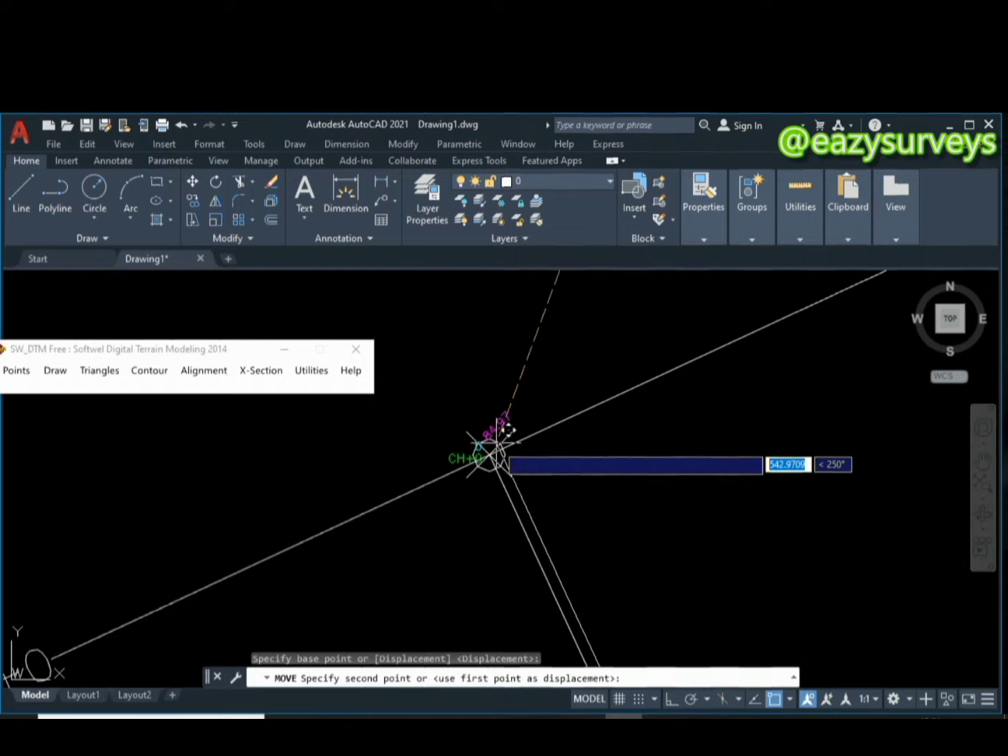
click(482, 444)
- Compare the sharp bend of the original alignment with the filleted curve at chainage 0+350
scroll(480, 422, down, 5)
scroll(481, 419, down, 4)
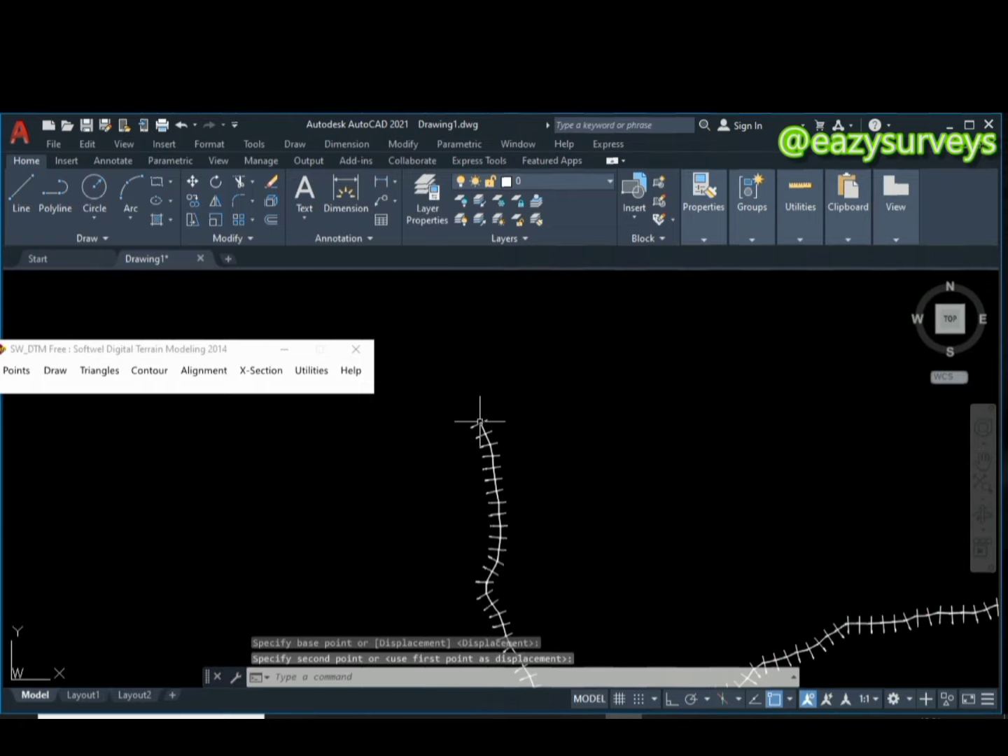
scroll(478, 448, up, 4)
scroll(452, 420, up, 1)
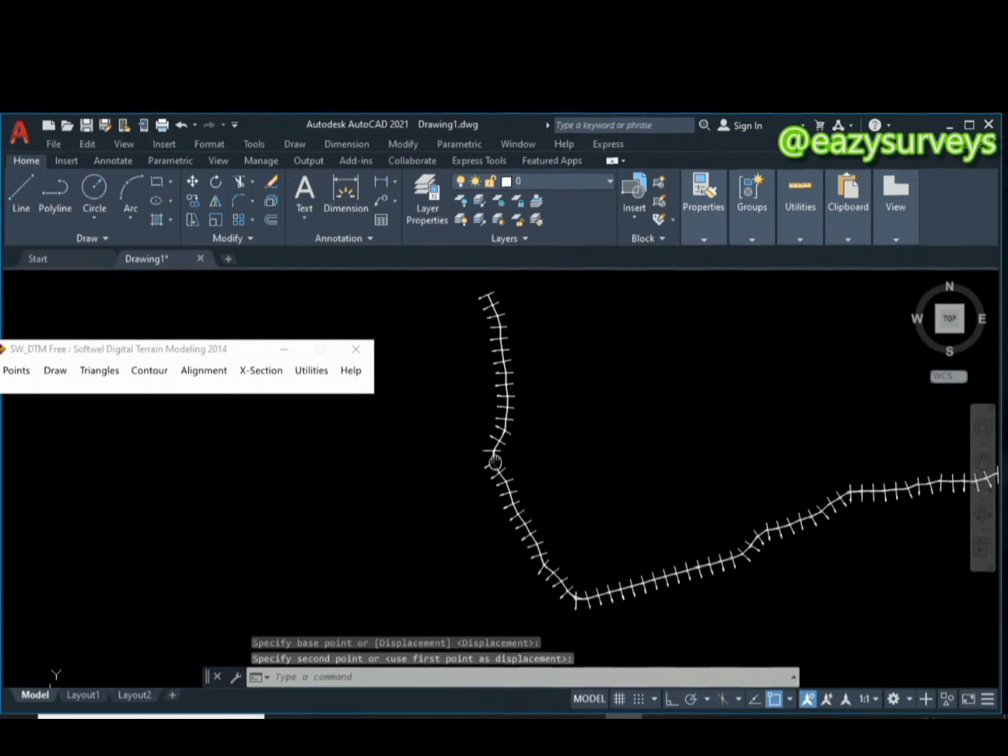
scroll(490, 441, up, 5)
scroll(488, 423, up, 5)
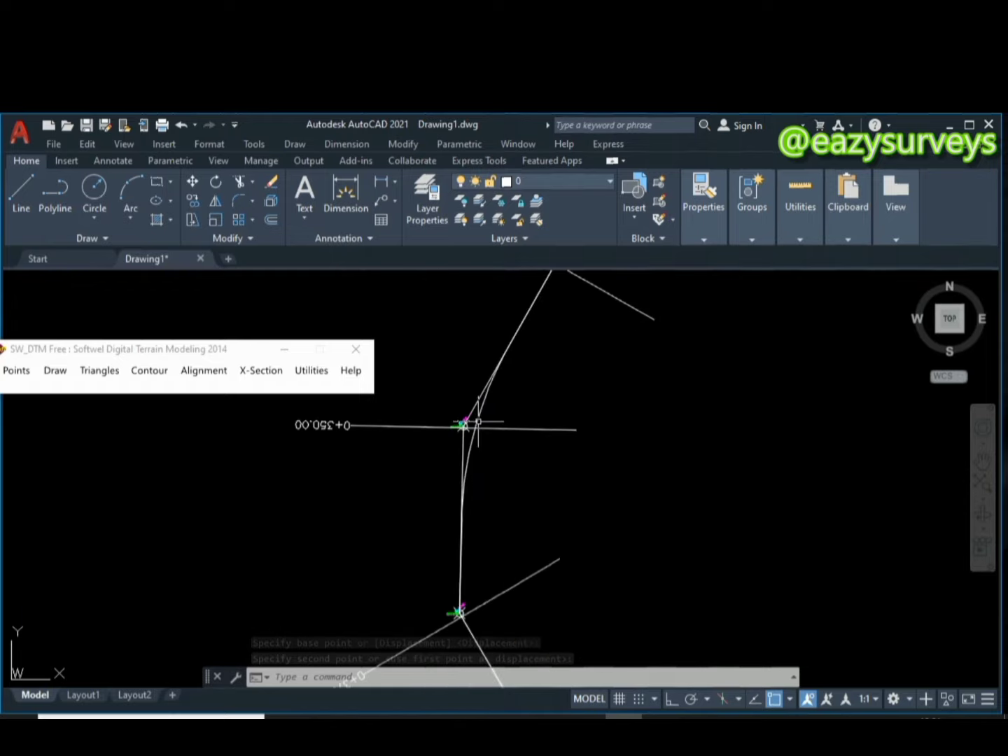
scroll(478, 423, down, 4)
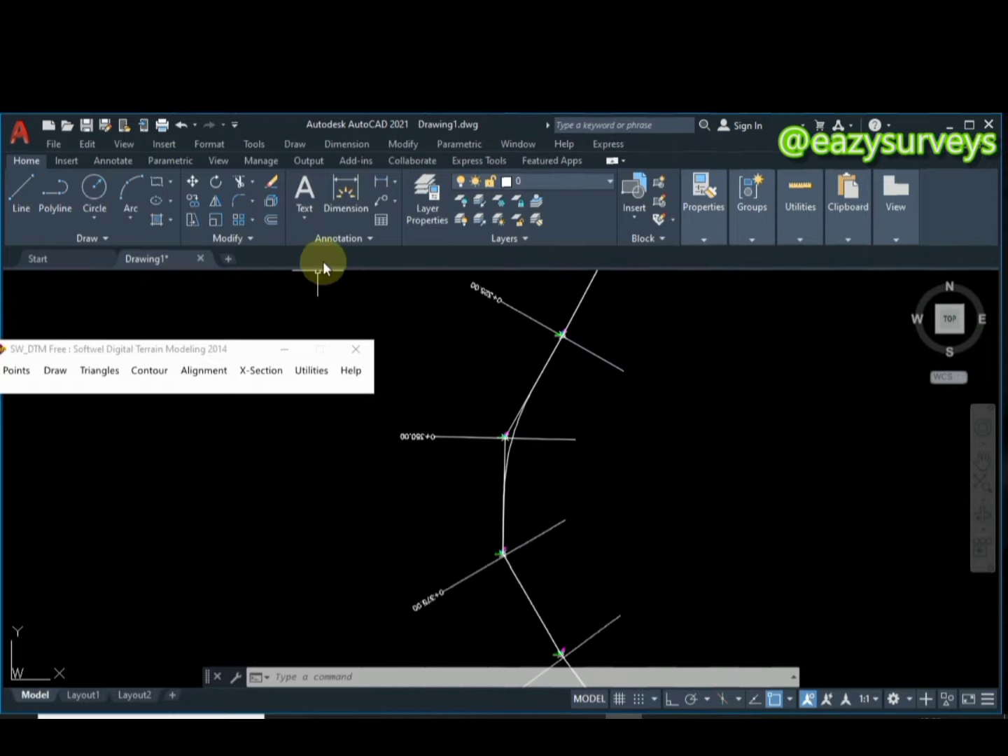
- Add a radius dimension to the fillet arc at chainage 0+350, placing its text on the inner side of the curve
click(395, 182)
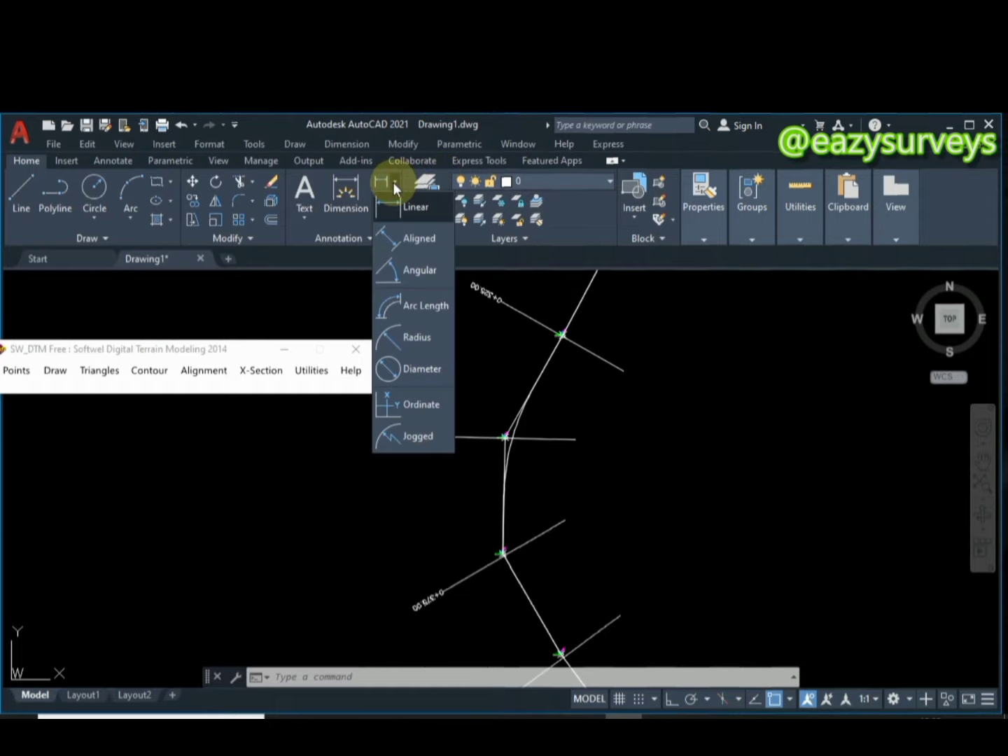
click(405, 337)
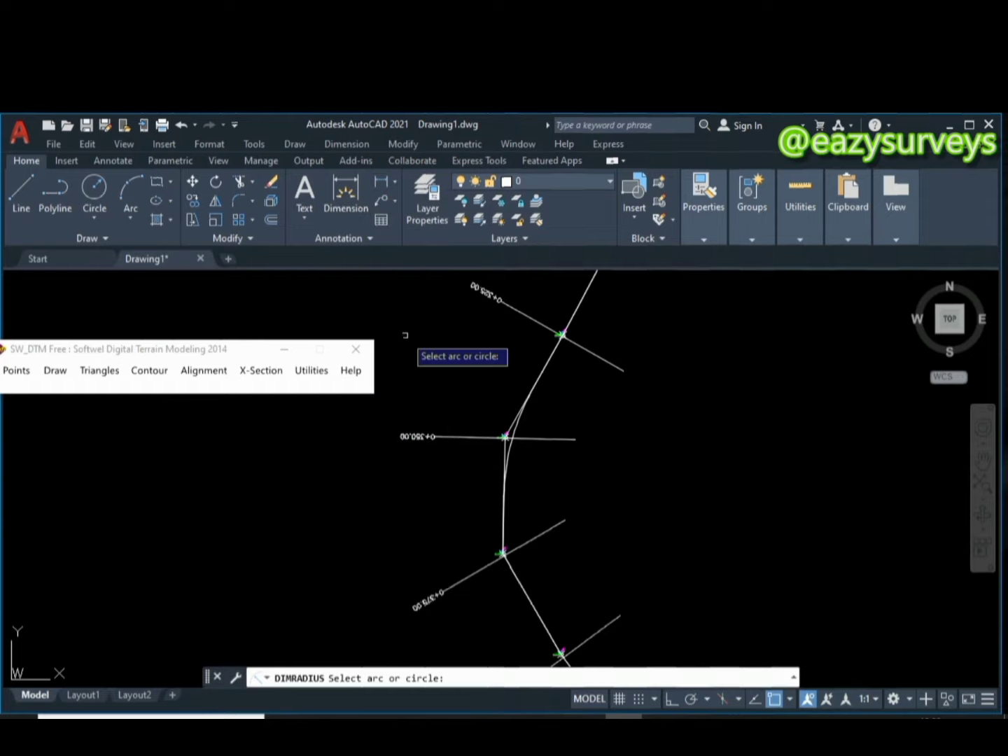
scroll(522, 440, up, 5)
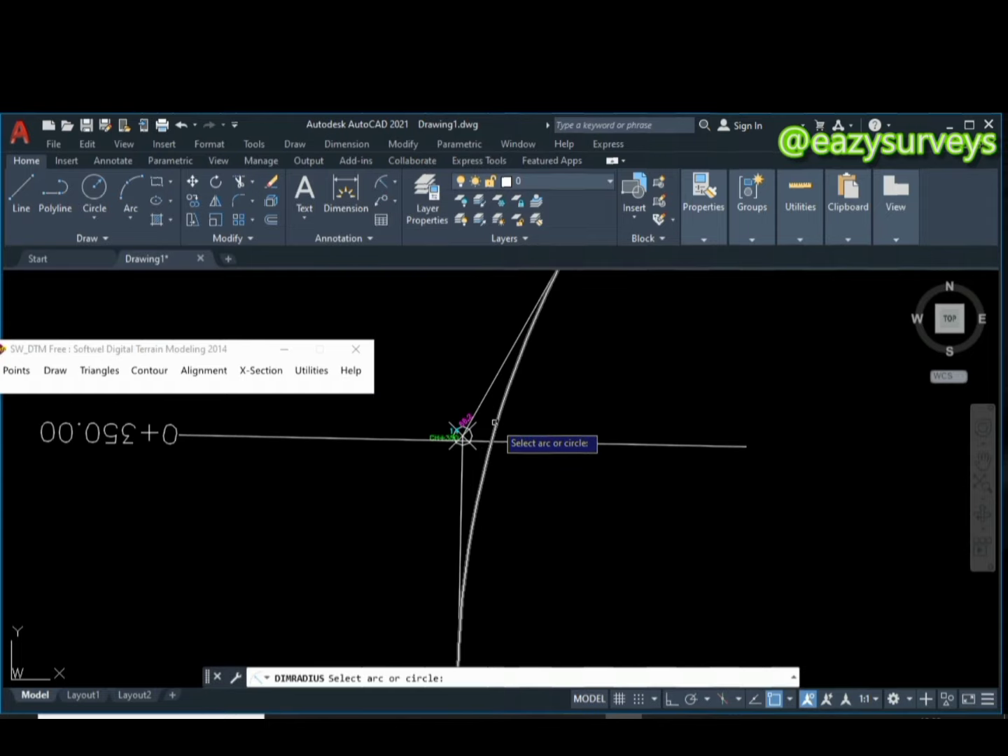
click(494, 422)
scroll(496, 422, down, 3)
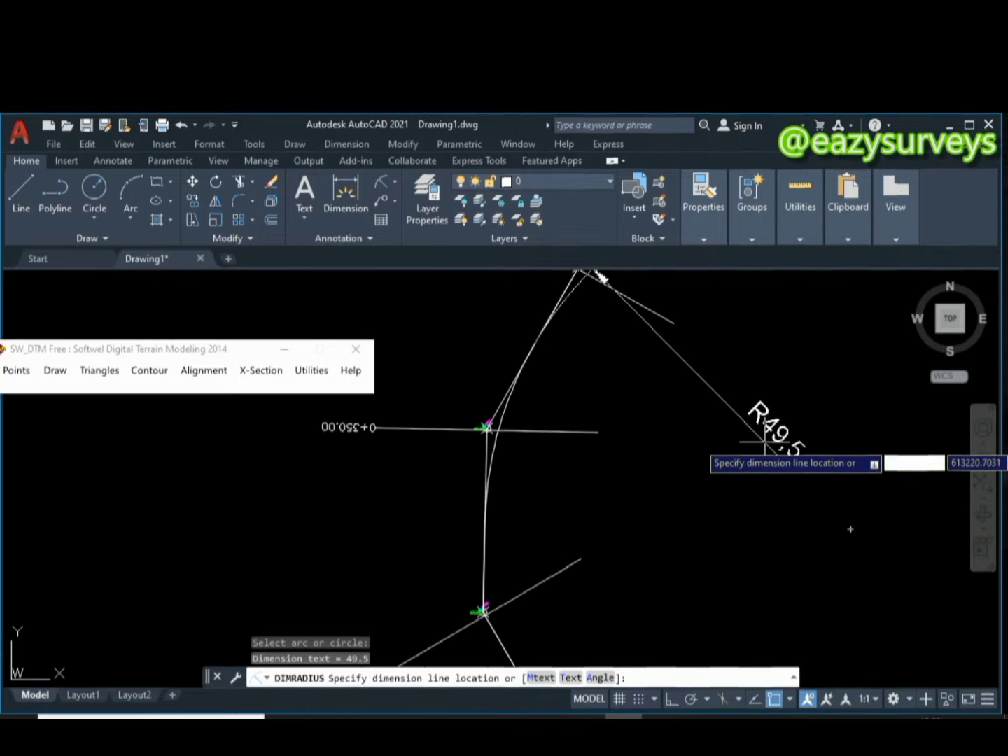
click(730, 504)
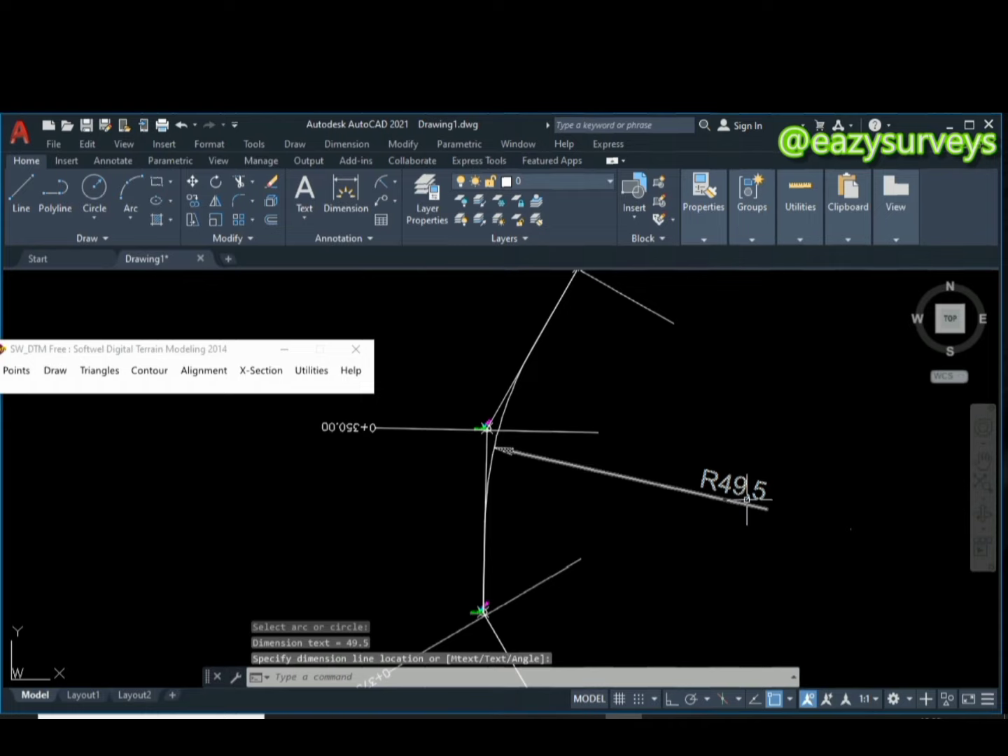
scroll(743, 508, up, 3)
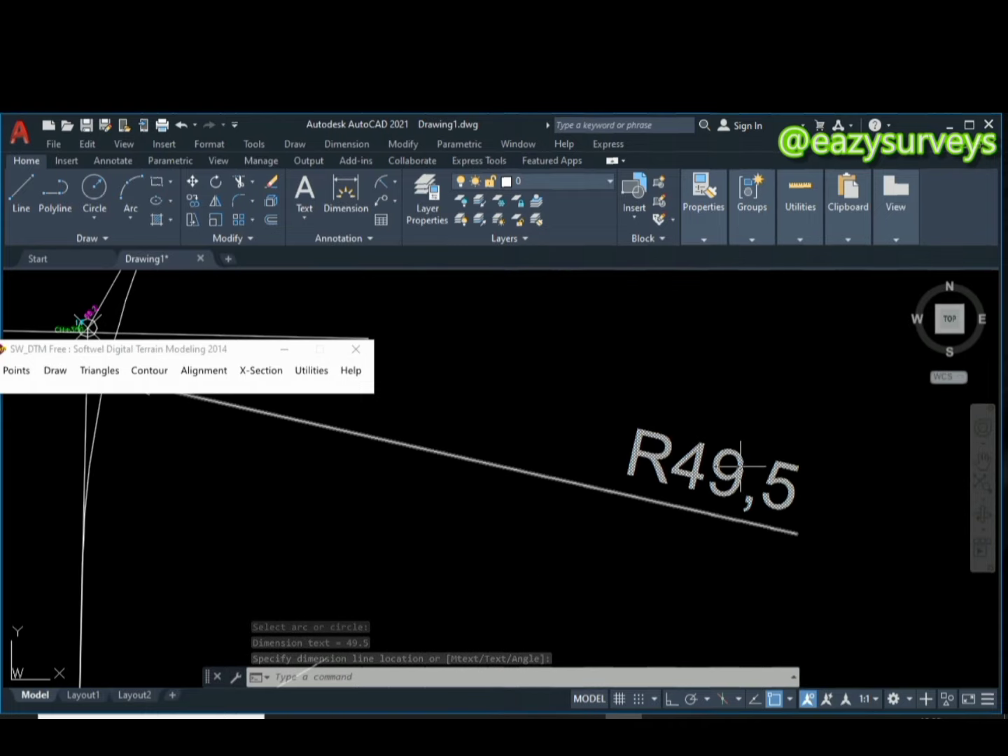
- Delete the radius dimension from the fillet arc at chainage 0+350
scroll(742, 476, down, 3)
scroll(728, 465, down, 5)
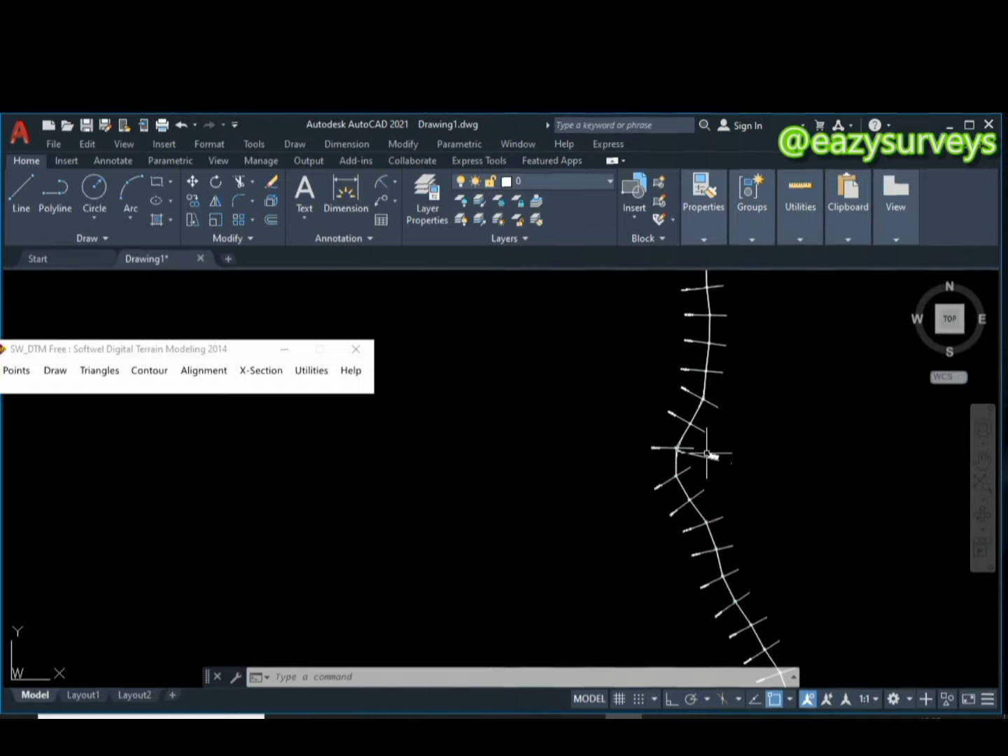
scroll(709, 469, up, 2)
click(773, 449)
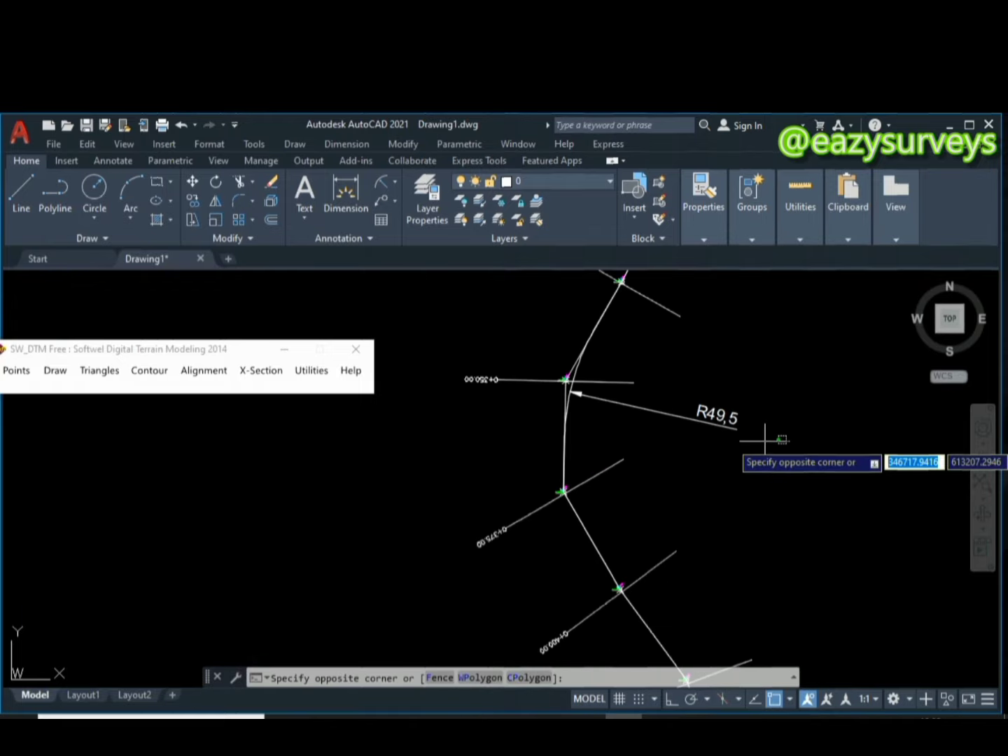
click(702, 402)
key(Delete)
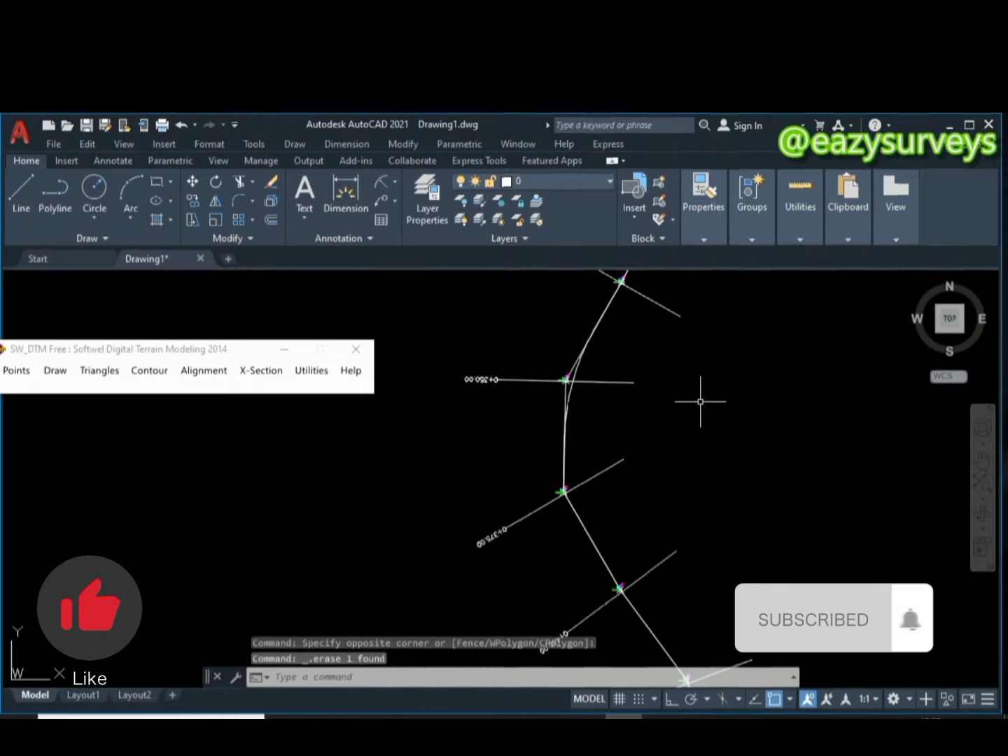
scroll(694, 415, down, 6)
middle_drag(709, 419, 597, 423)
scroll(614, 419, down, 2)
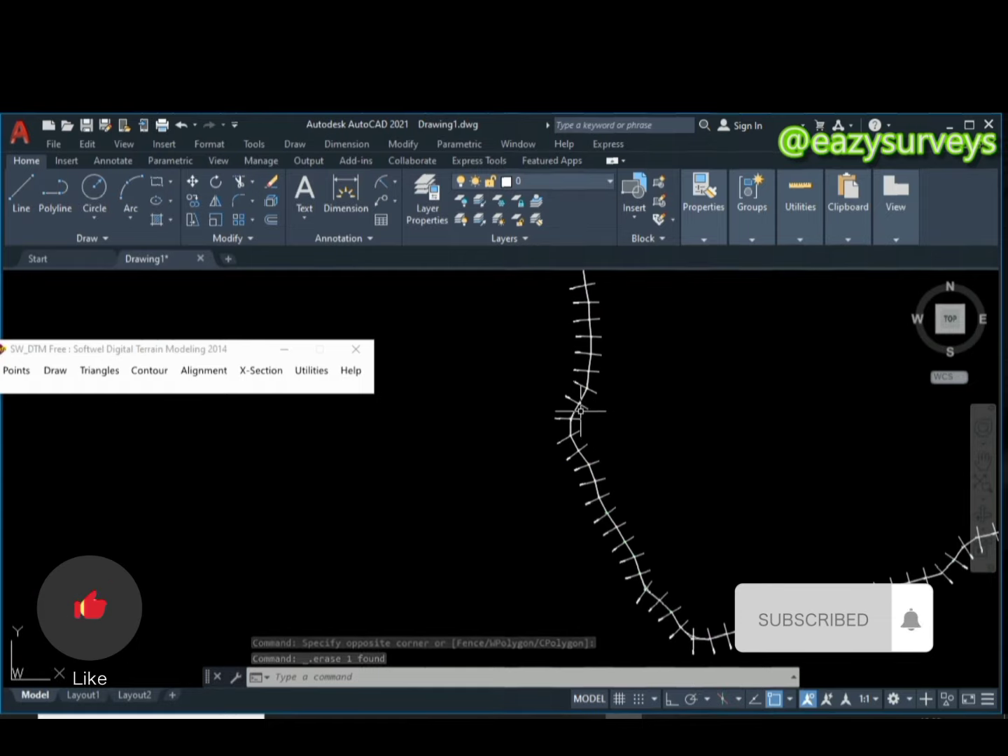
- Examine the overlaid alignments around the bend near chainage 0+350 and along the whole route
scroll(560, 420, up, 3)
scroll(561, 419, up, 2)
scroll(561, 419, down, 2)
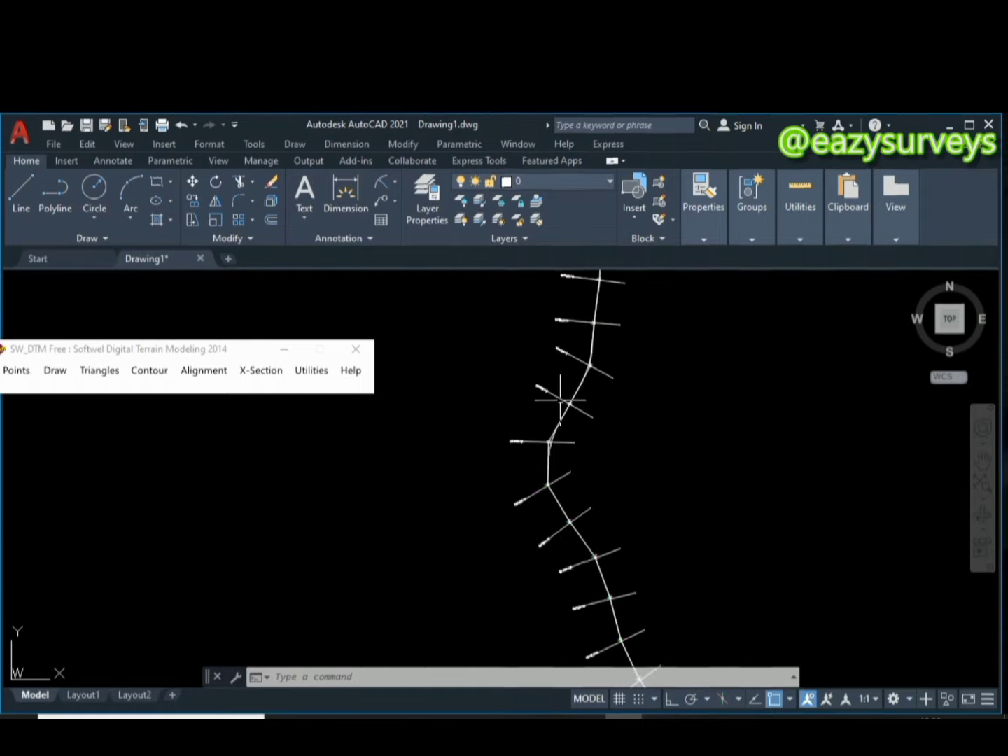
scroll(563, 399, up, 4)
scroll(578, 409, down, 3)
scroll(577, 480, down, 2)
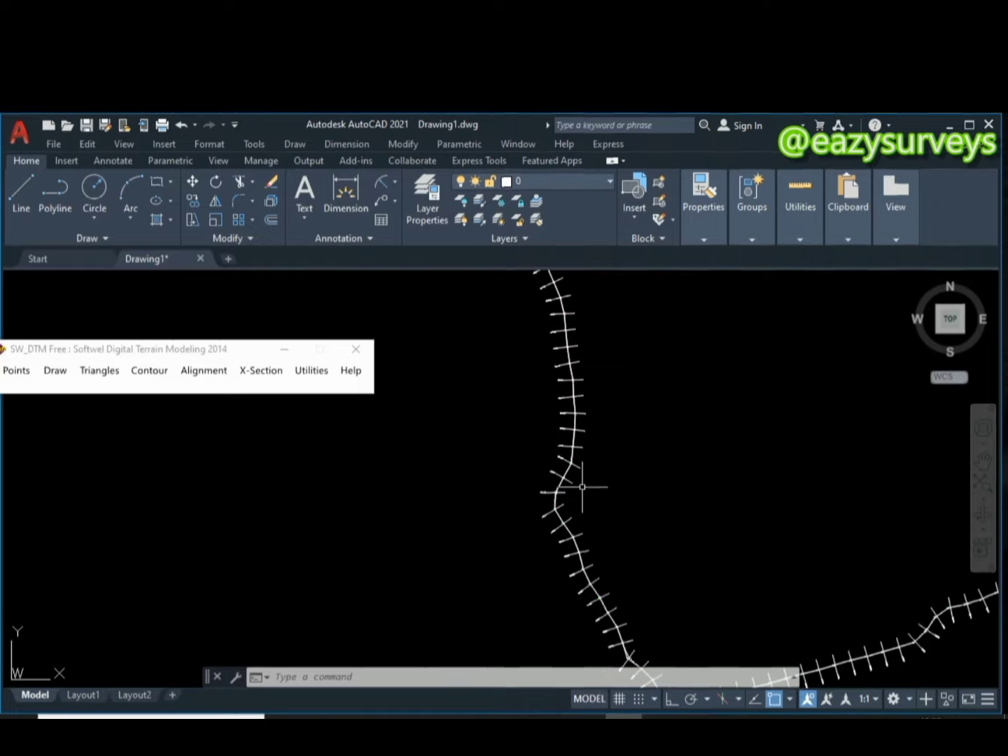
middle_drag(580, 480, 546, 478)
scroll(520, 457, down, 5)
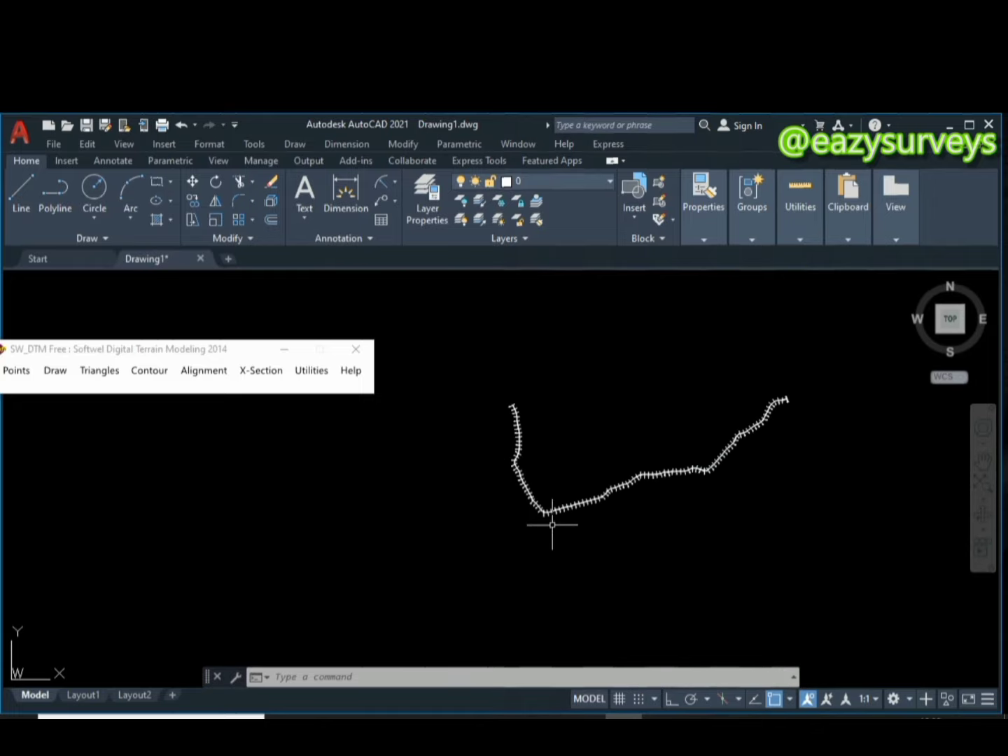
scroll(552, 525, up, 4)
scroll(540, 425, up, 2)
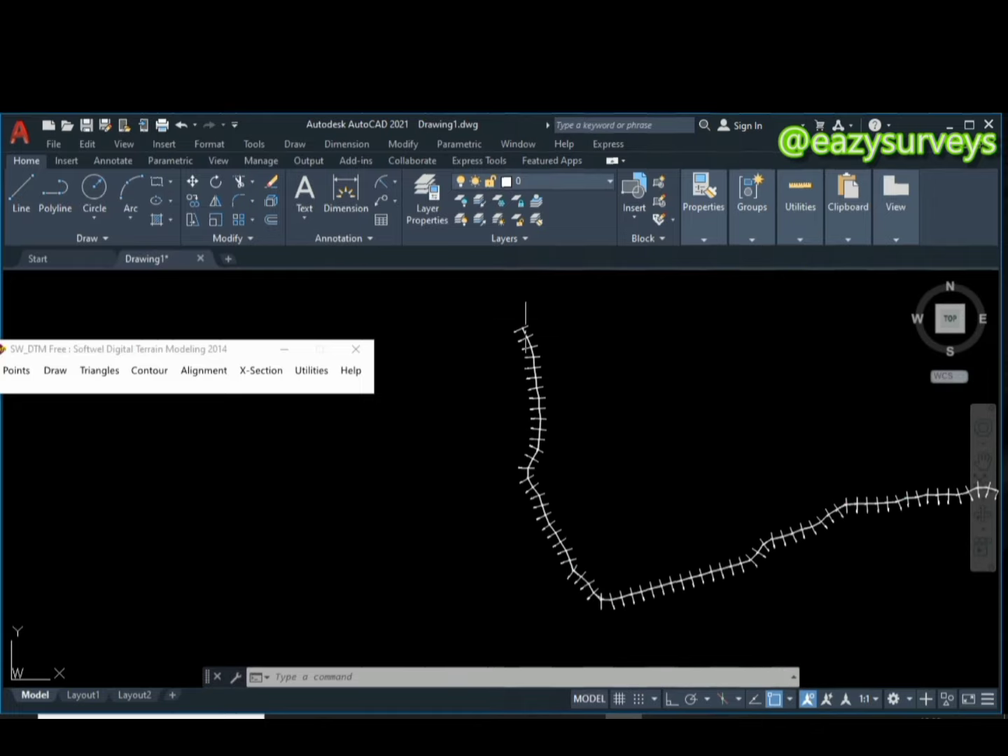
- Inspect how the two overlaid alignments match along the first chainages, from the start point to about 0+075
scroll(525, 323, up, 5)
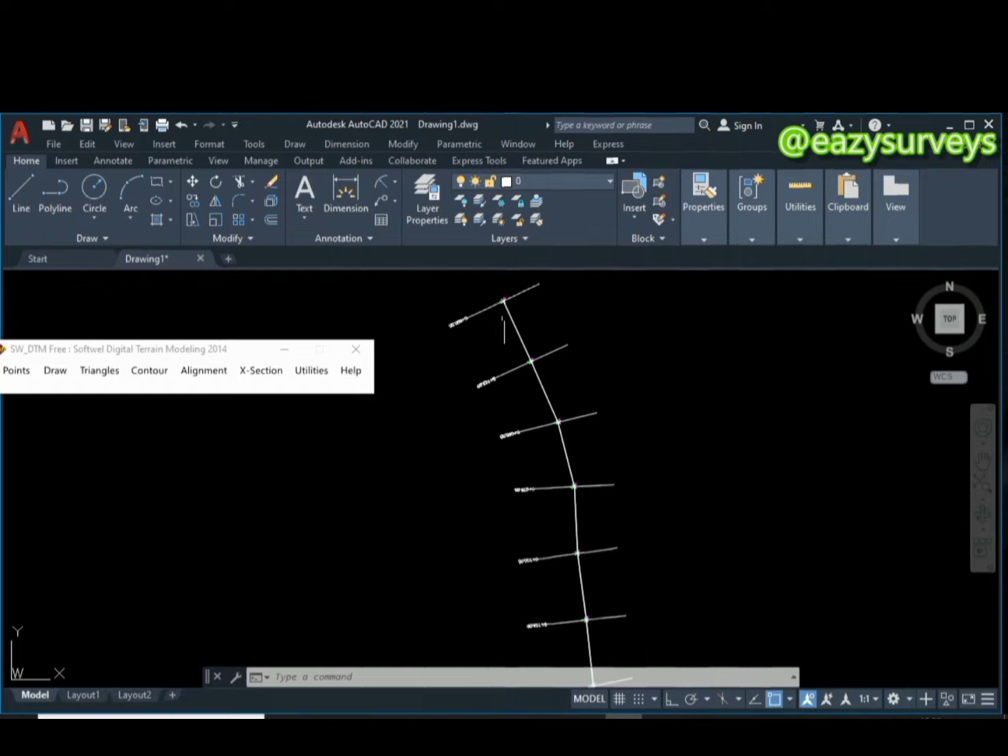
scroll(503, 330, up, 3)
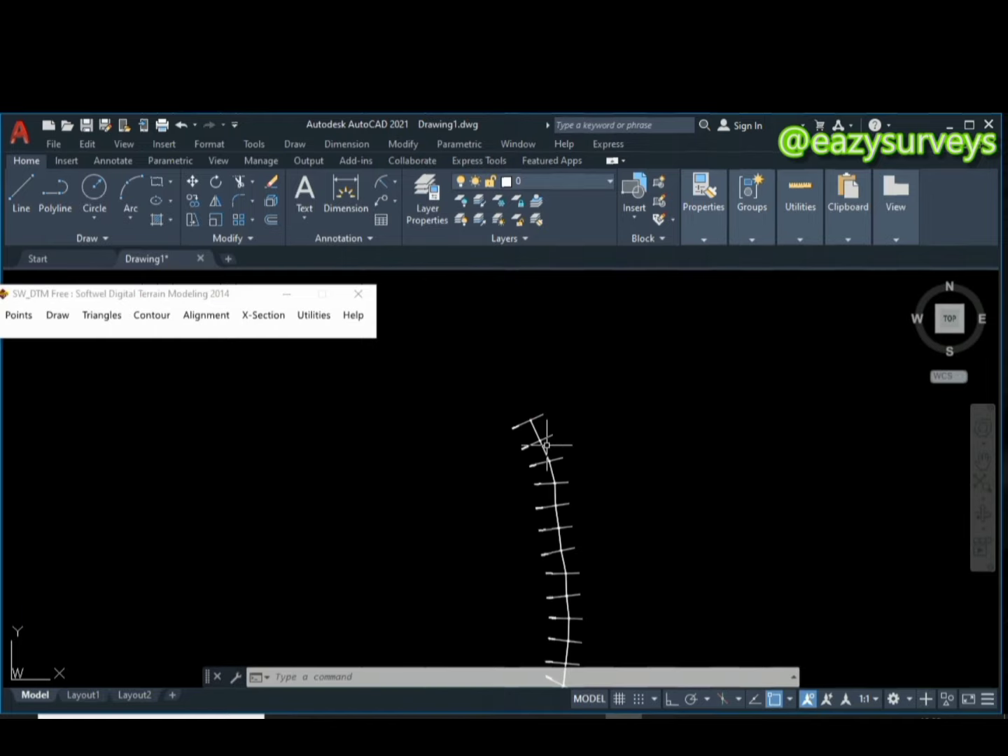
scroll(560, 427, up, 4)
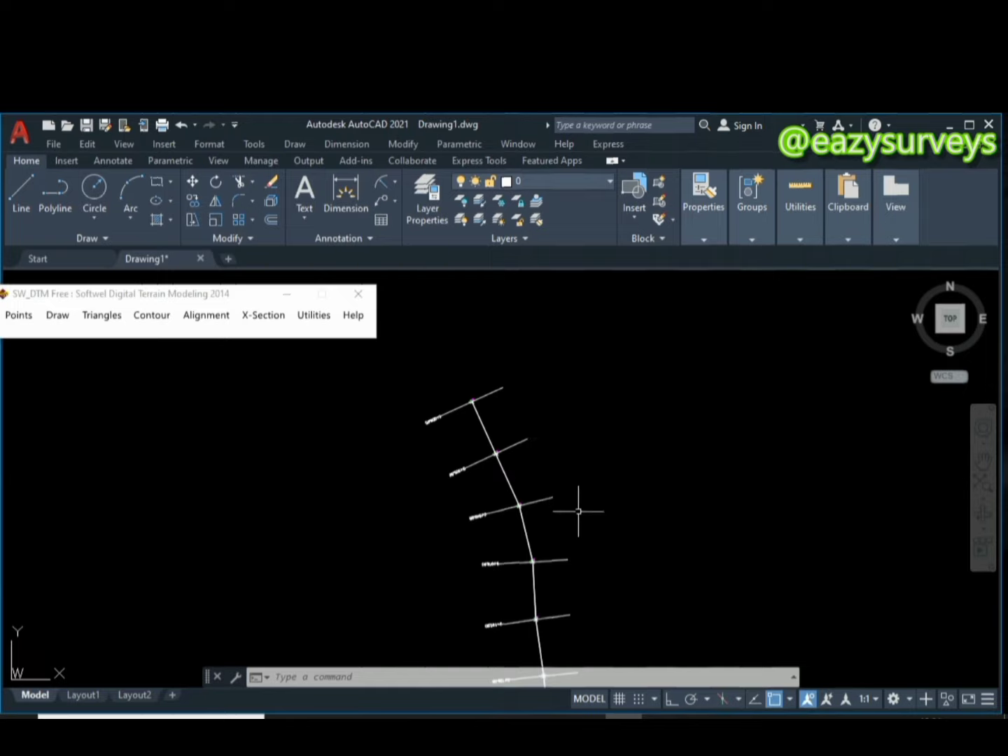
middle_drag(571, 481, 595, 419)
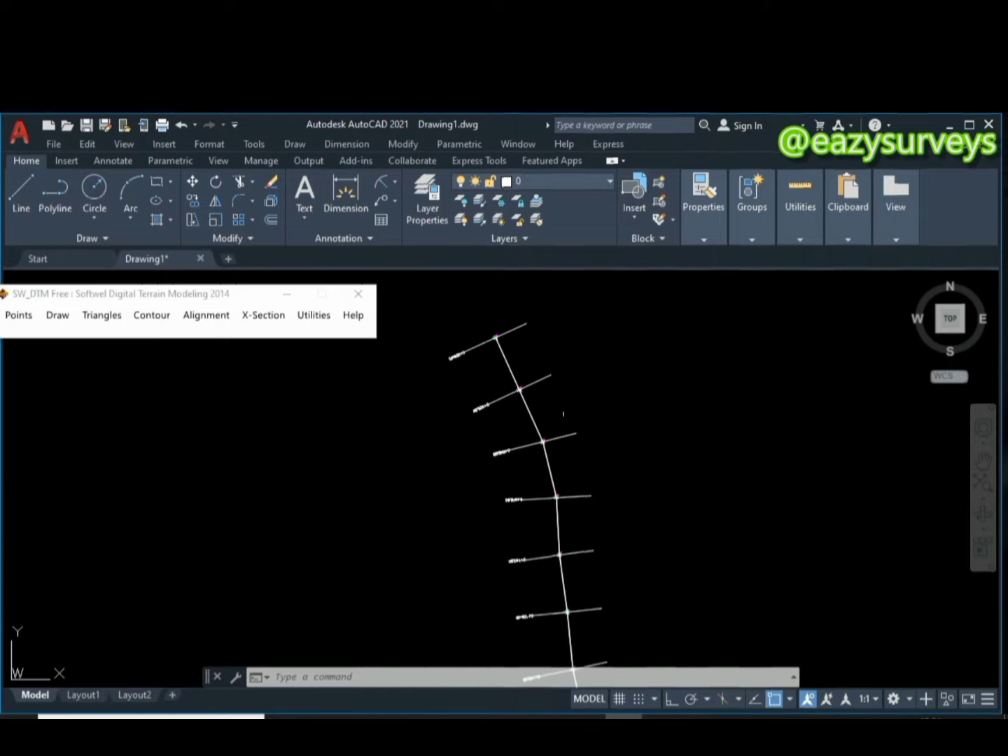
scroll(527, 406, up, 3)
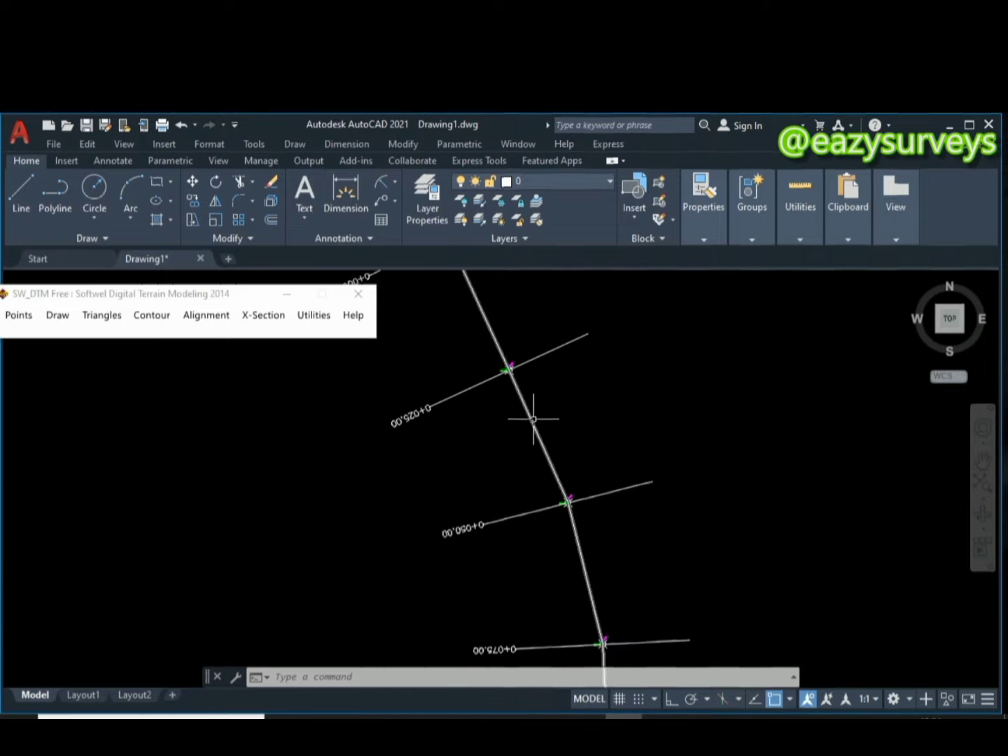
scroll(534, 423, down, 3)
scroll(536, 435, up, 2)
scroll(538, 428, down, 5)
scroll(560, 398, up, 1)
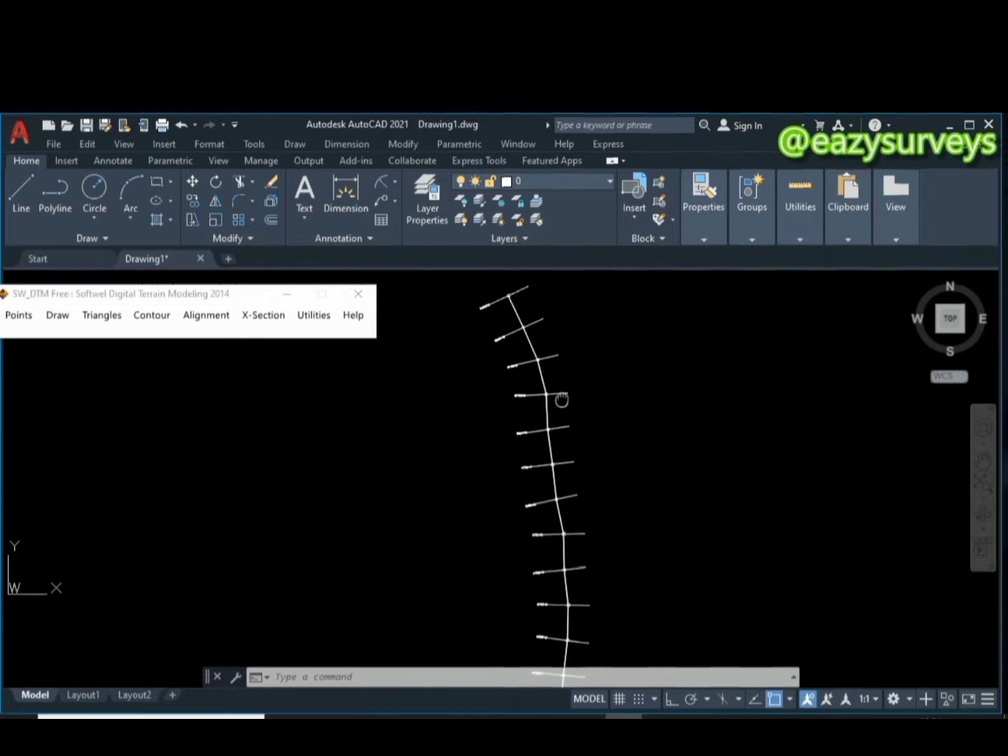
- Change the colour of the filleted alignment polyline at chainage 0+350 to red
scroll(564, 420, down, 3)
scroll(539, 519, up, 5)
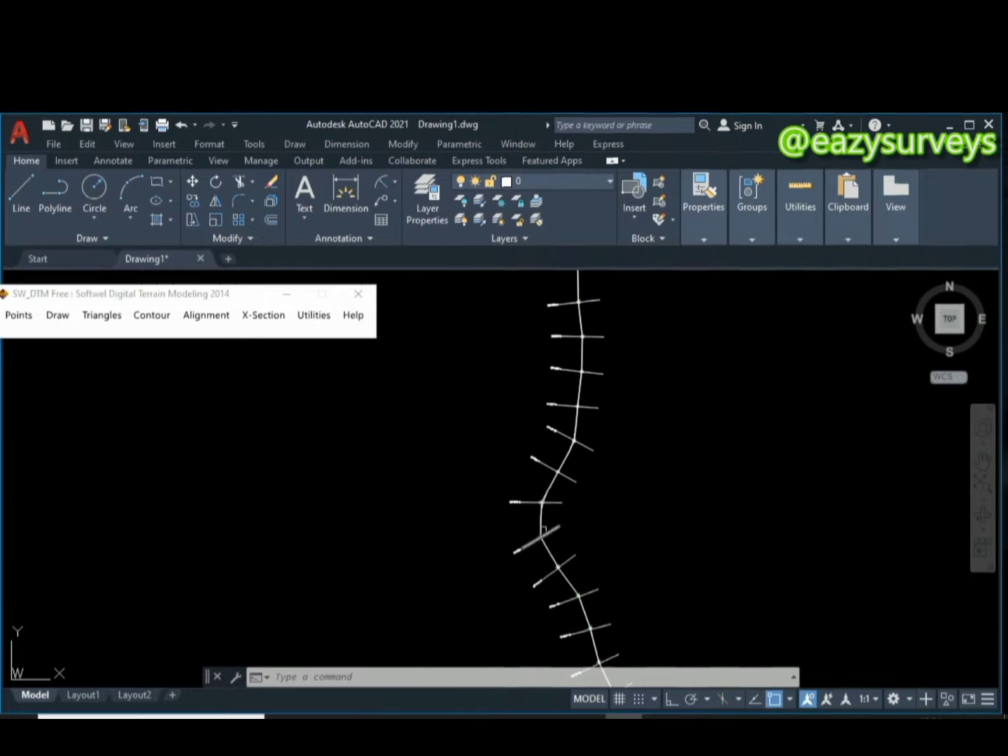
scroll(544, 480, up, 5)
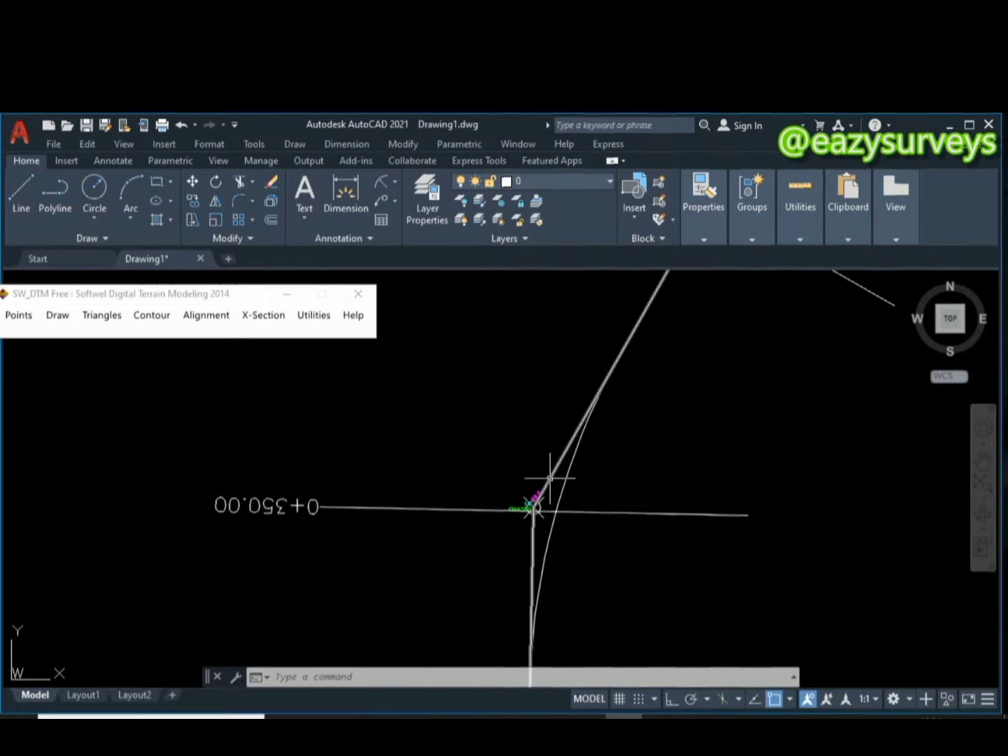
click(564, 483)
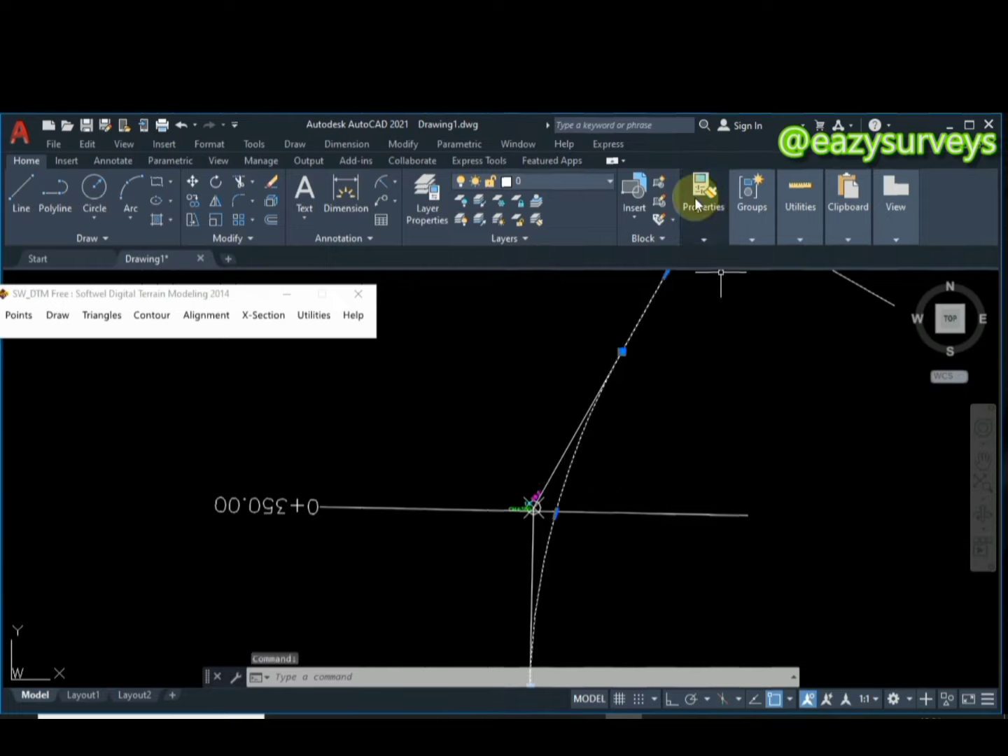
mouse_move(709, 210)
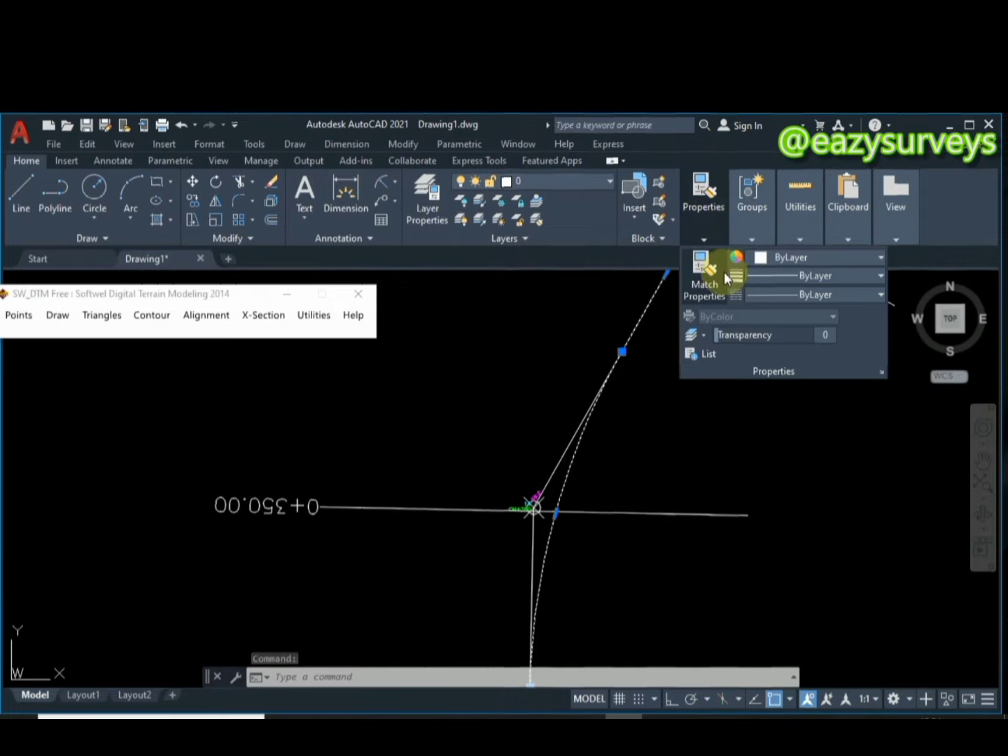
mouse_move(752, 207)
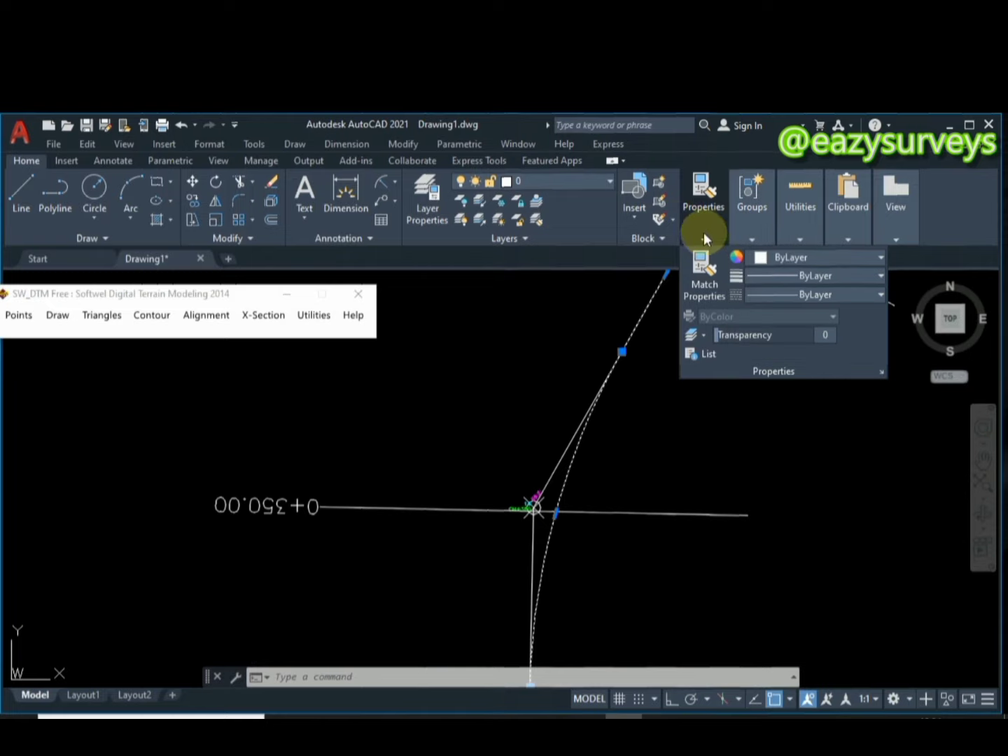
click(772, 257)
click(757, 419)
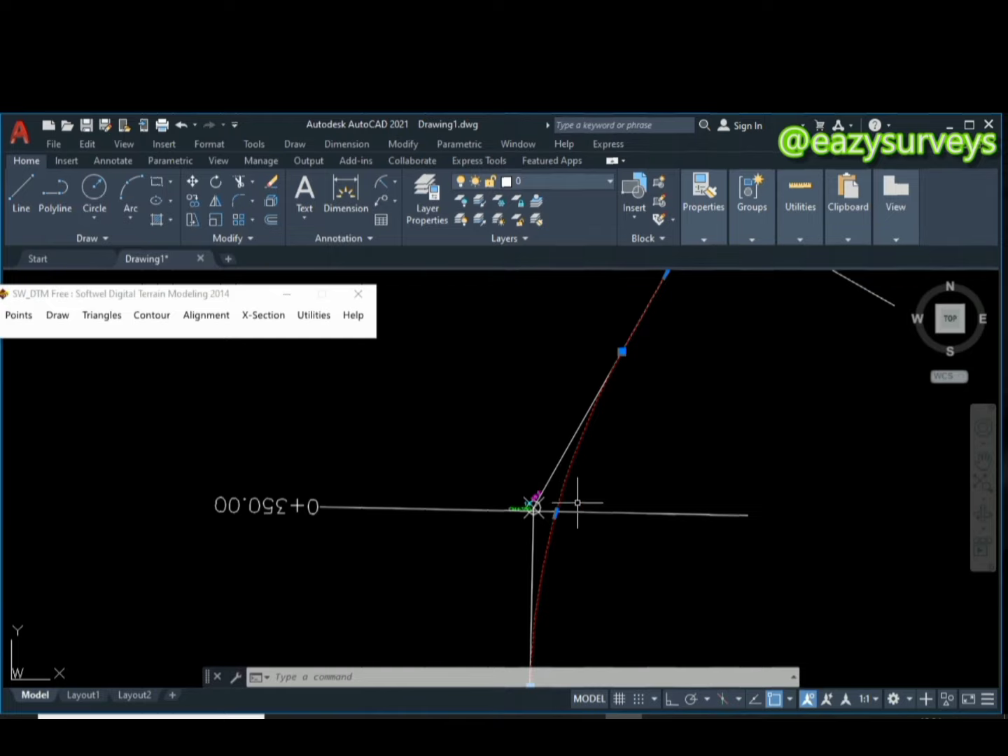
- Offset the red filleted centreline by 0.5 to both sides
scroll(571, 499, down, 2)
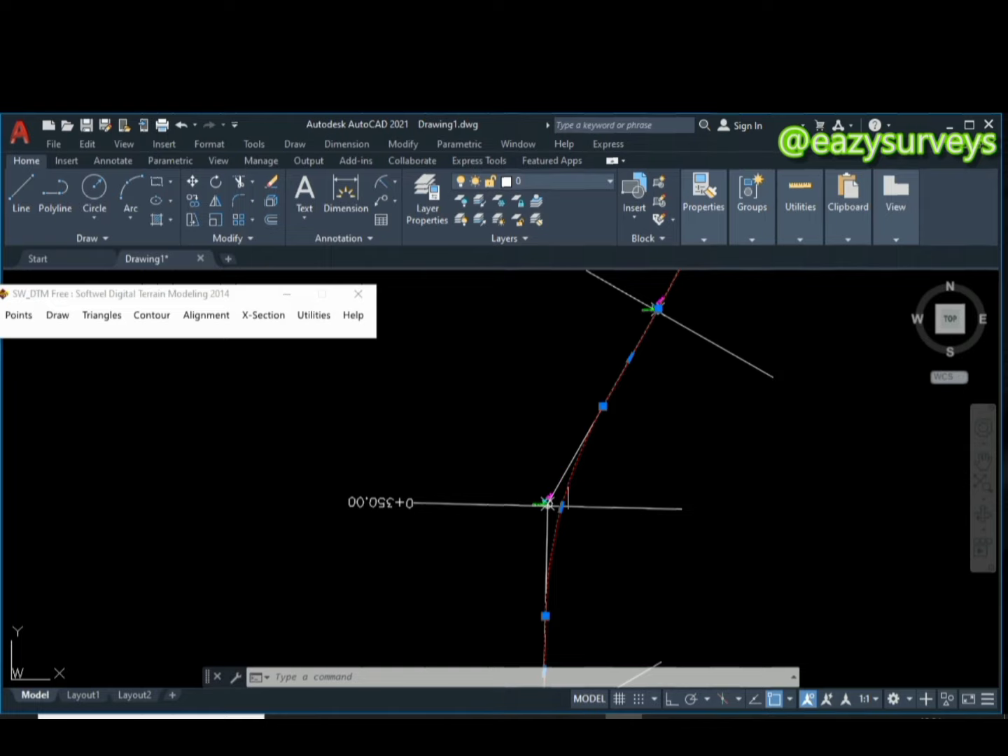
scroll(567, 487, up, 2)
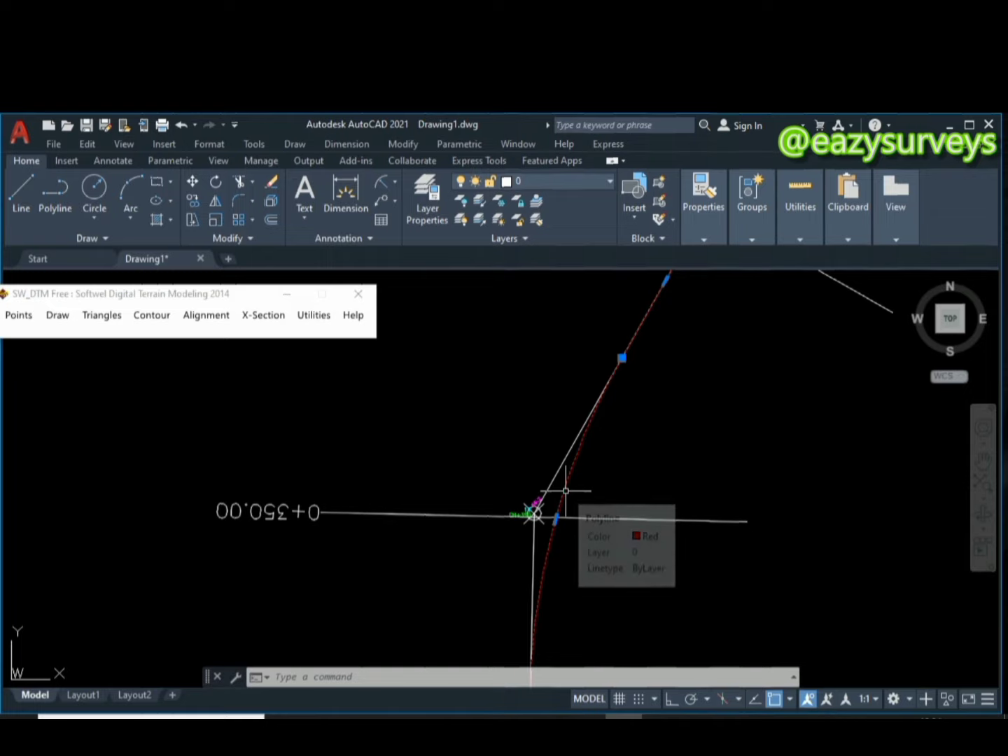
scroll(566, 478, down, 4)
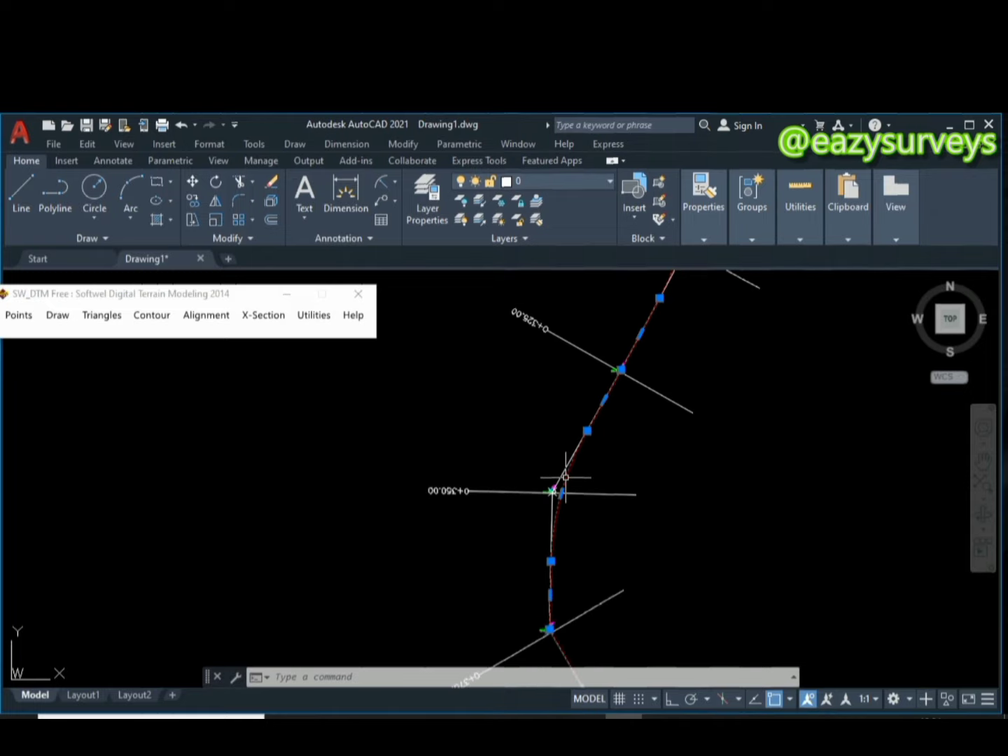
scroll(565, 478, up, 6)
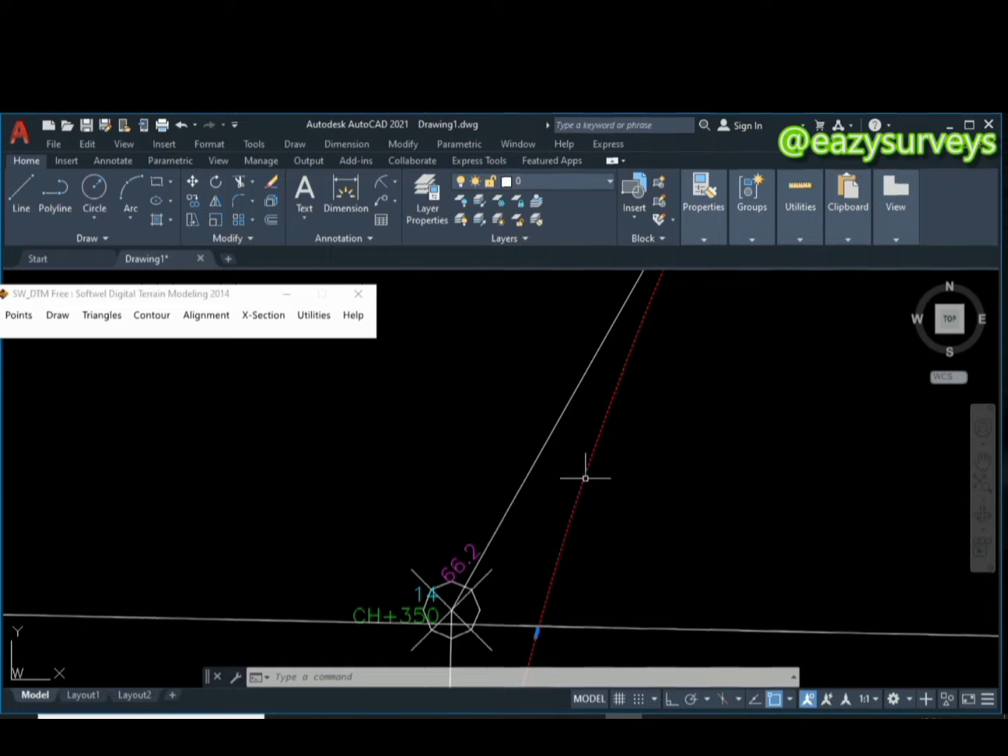
mouse_move(584, 476)
click(335, 679)
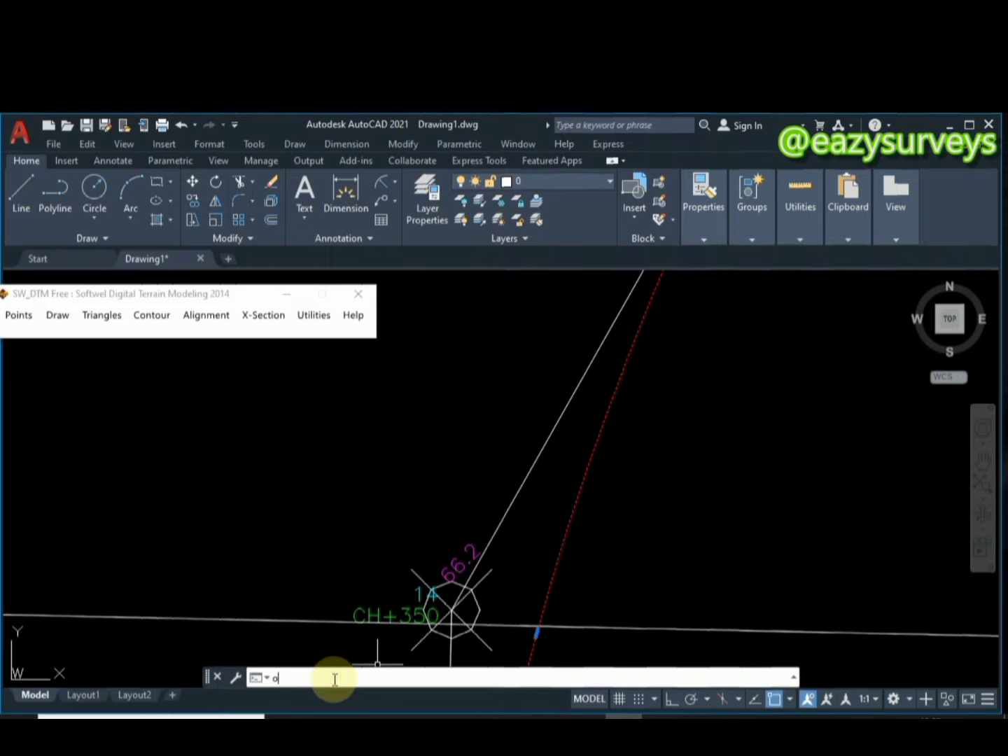
key(Return)
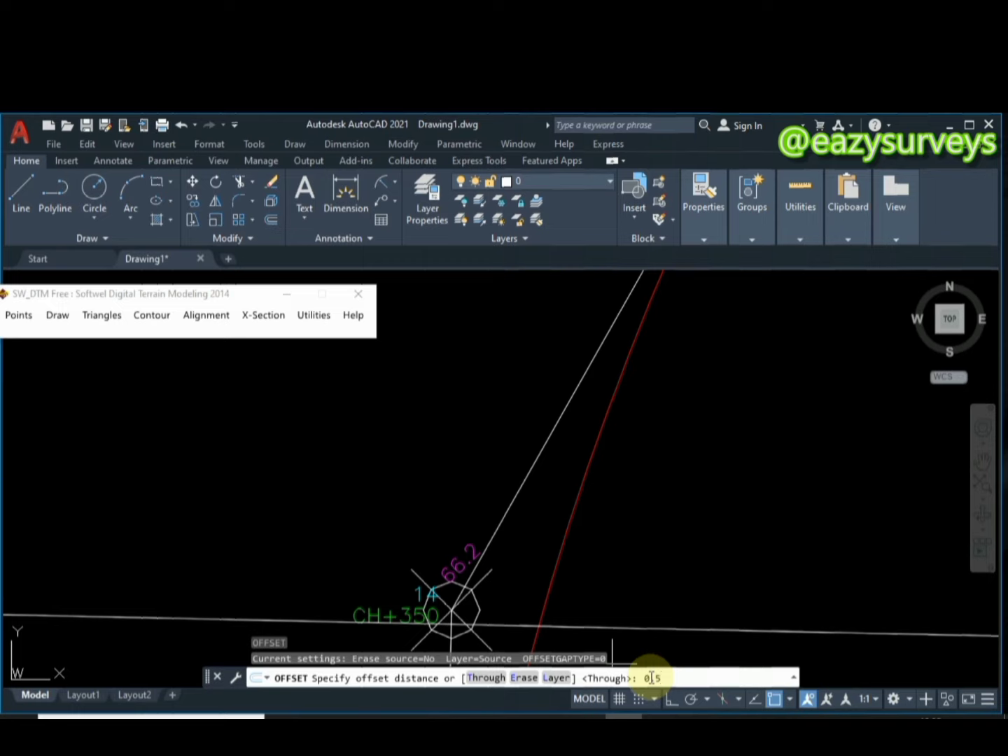
key(Return)
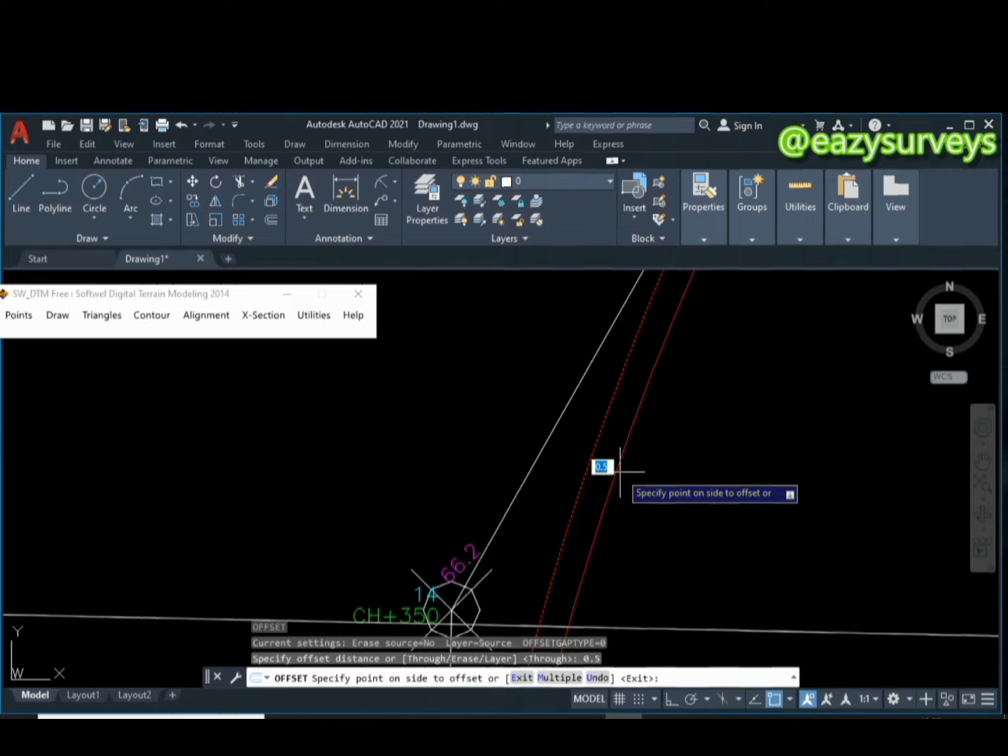
click(606, 468)
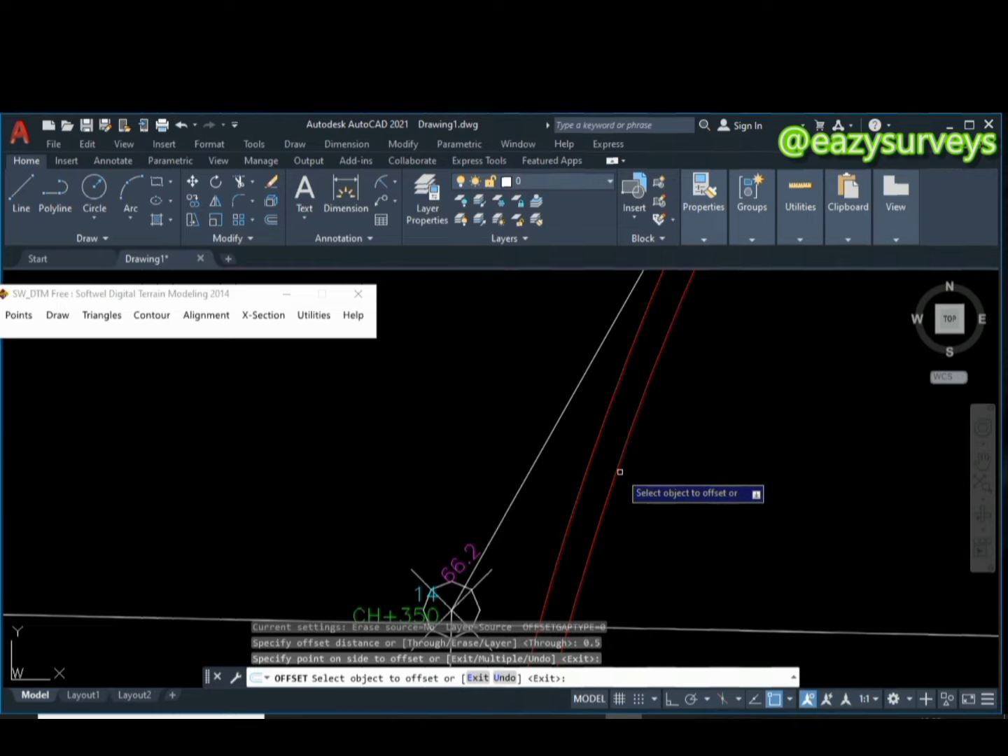
click(585, 463)
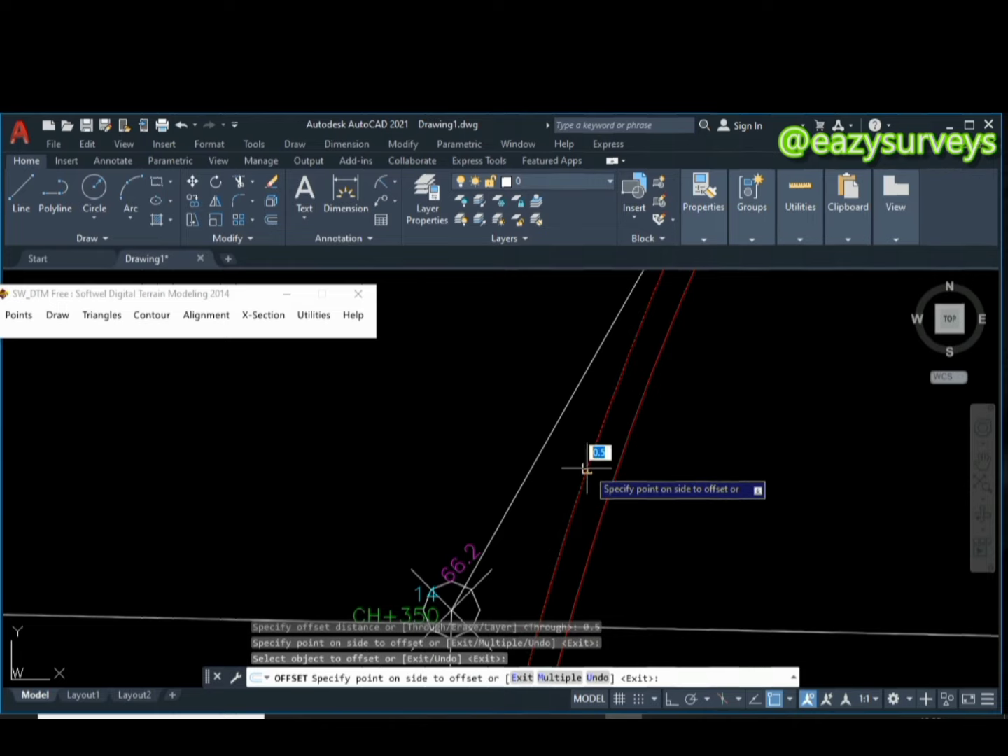
click(553, 455)
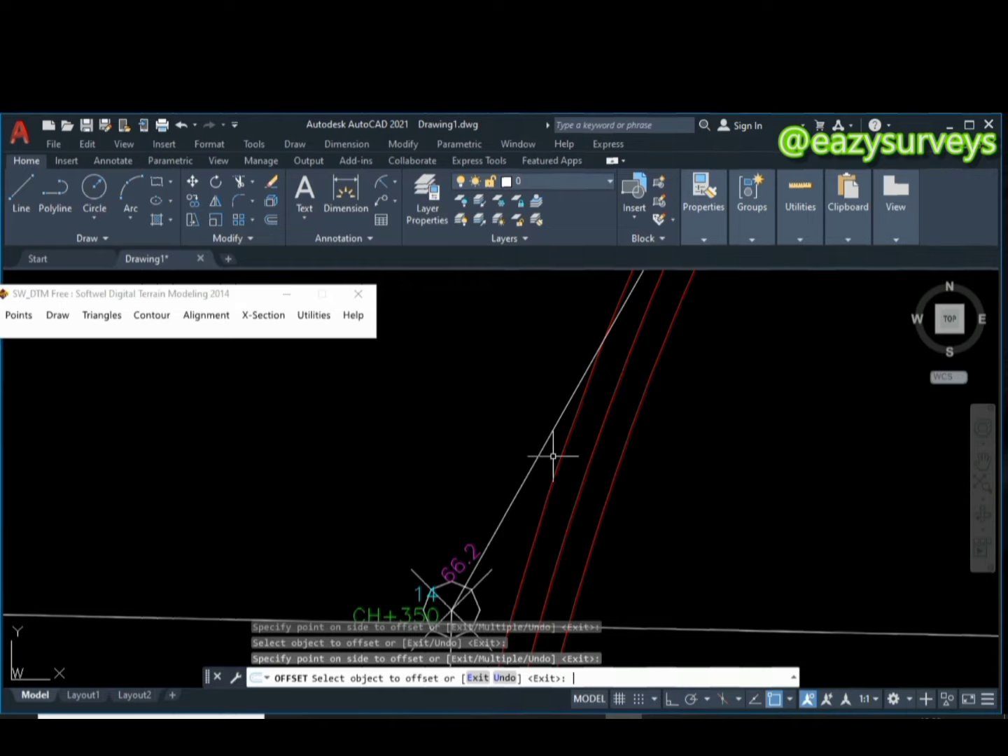
key(Return)
- Change the colour of the two 0.5 offset lines beside the red centreline to yellow
click(564, 452)
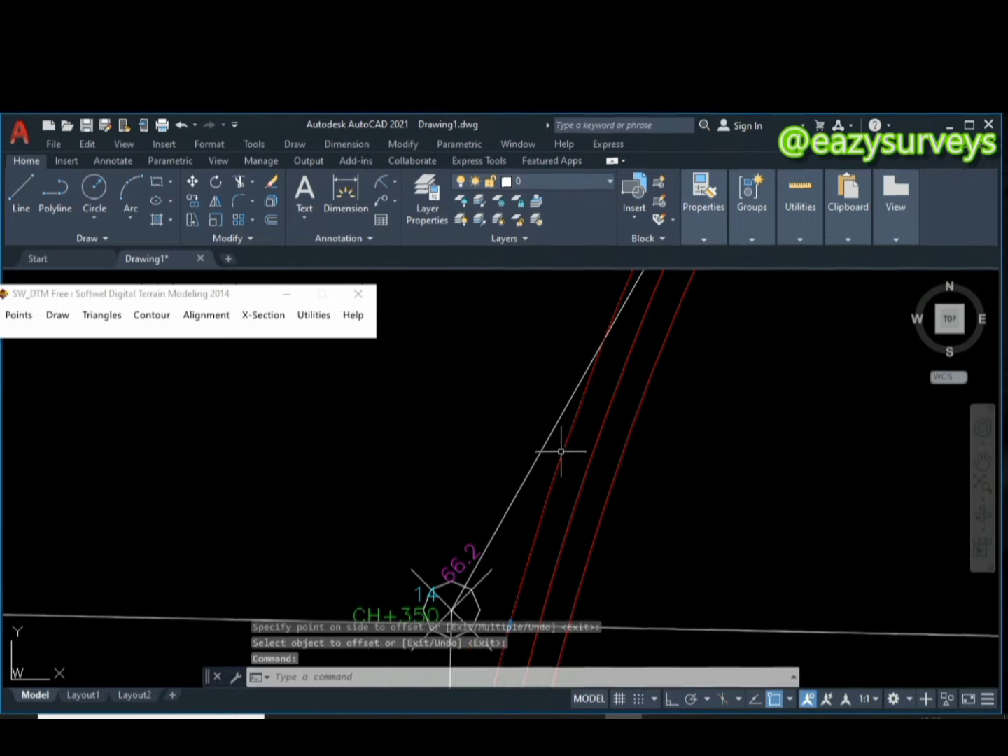
click(621, 459)
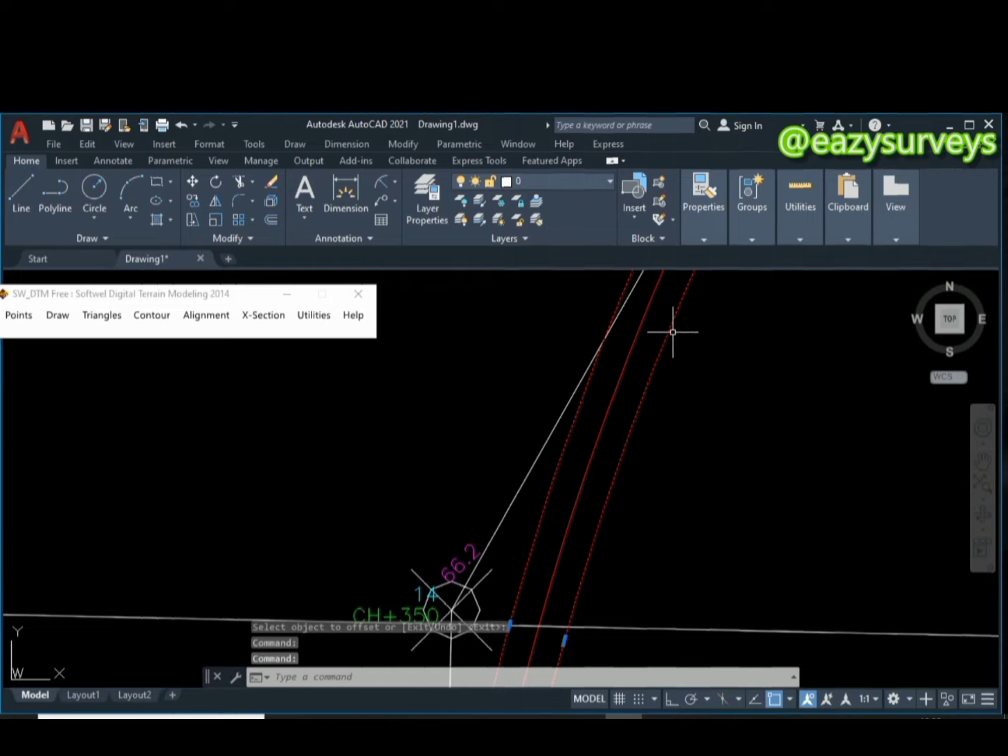
click(701, 211)
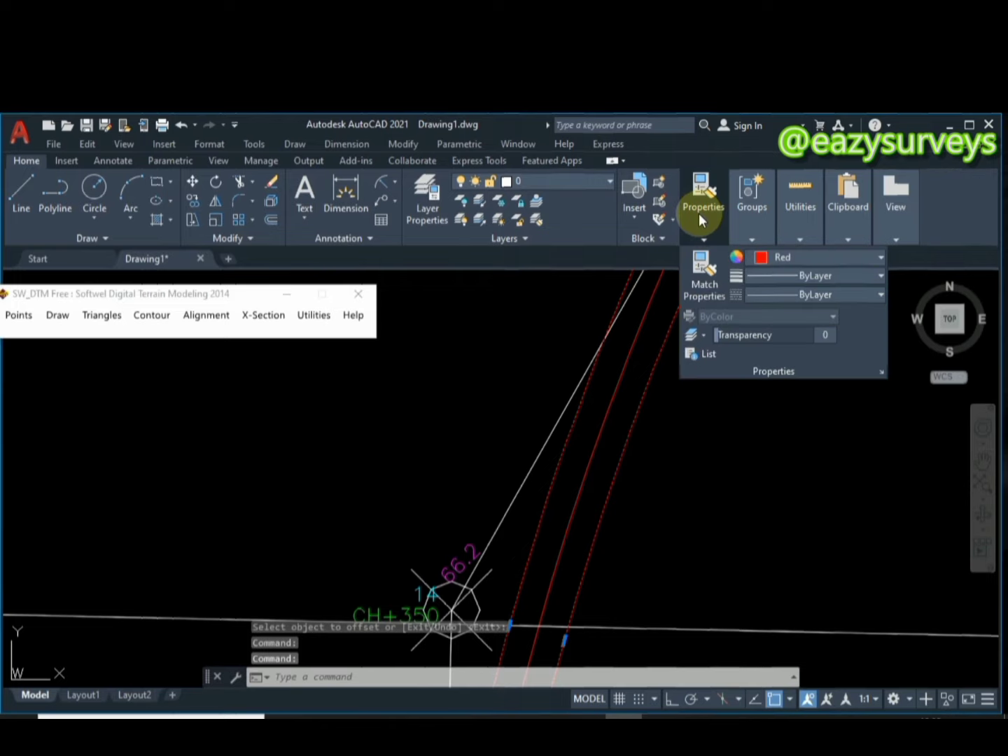
click(764, 258)
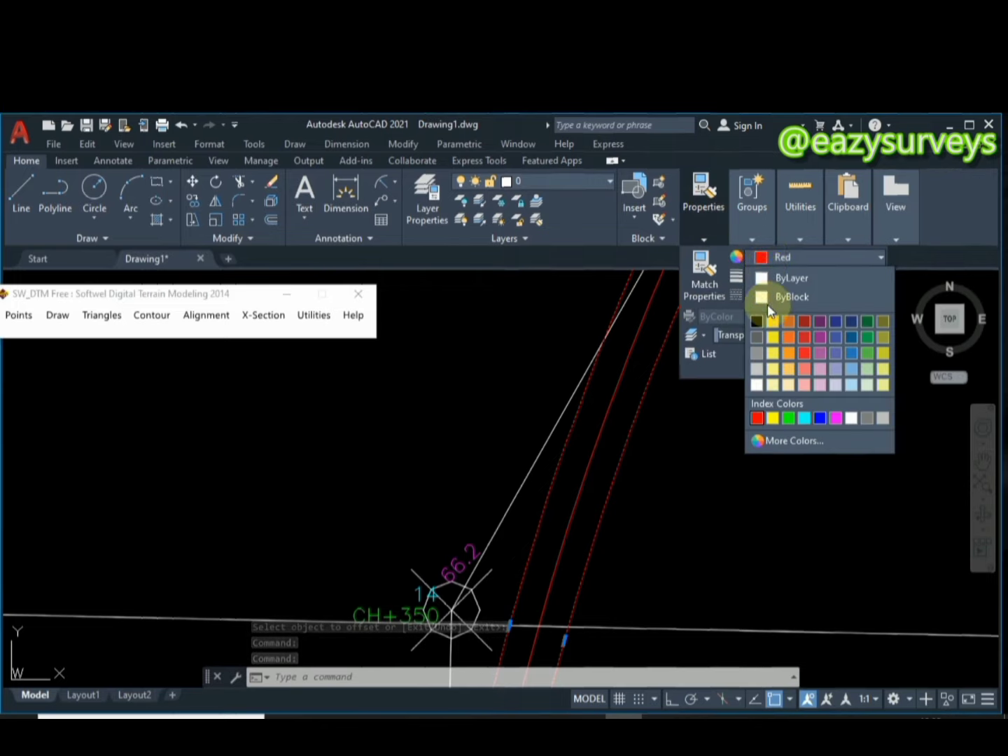
click(771, 419)
key(Escape)
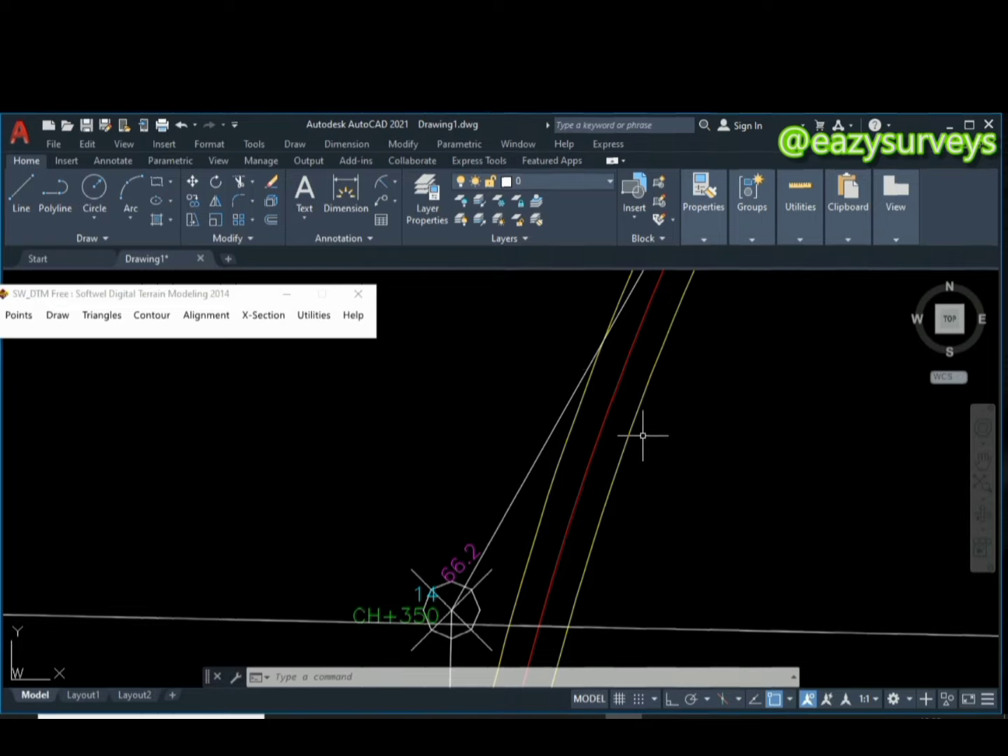
- Offset the two yellow lines beside the red centreline outward by 3.65, one on each side of the road
click(356, 675)
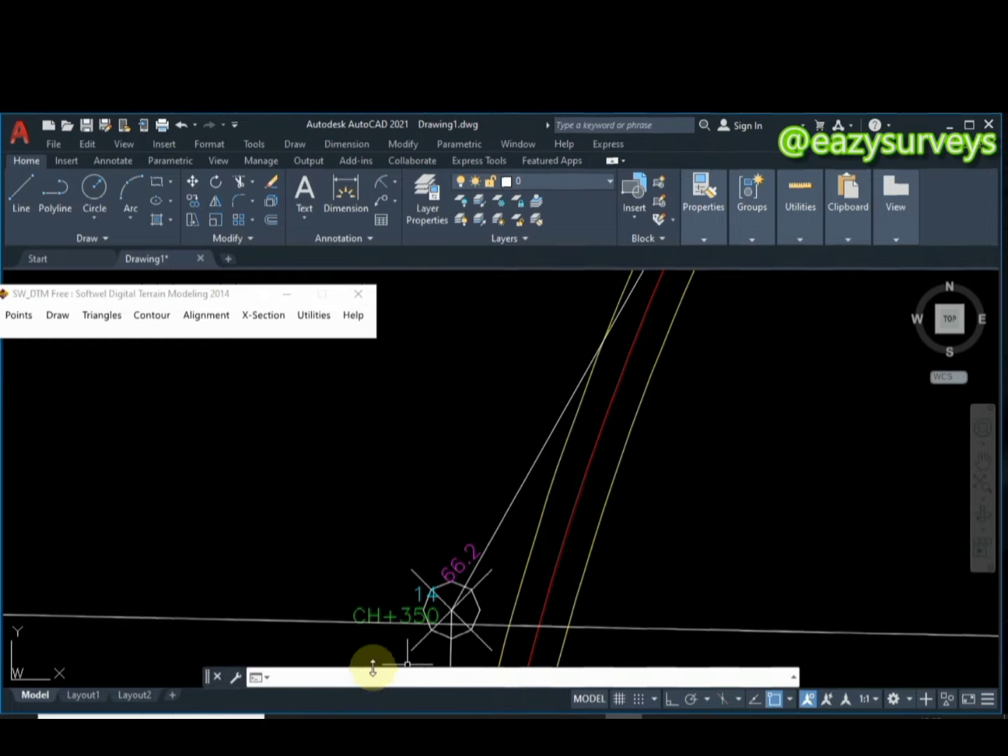
click(354, 679)
click(355, 677)
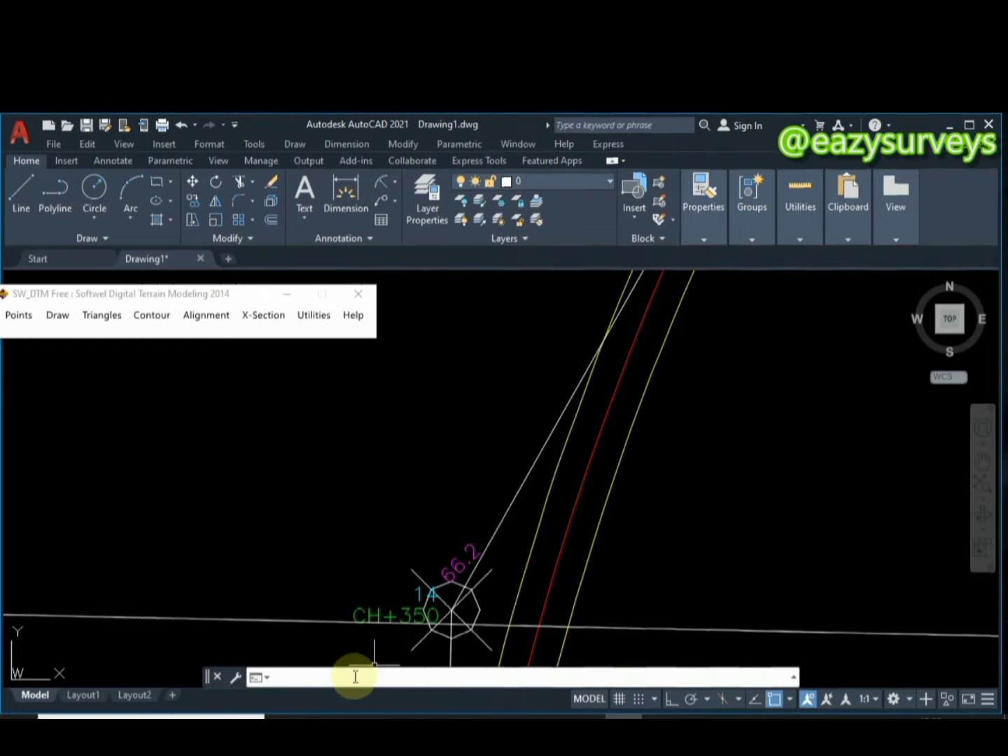
text(o)
key(Return)
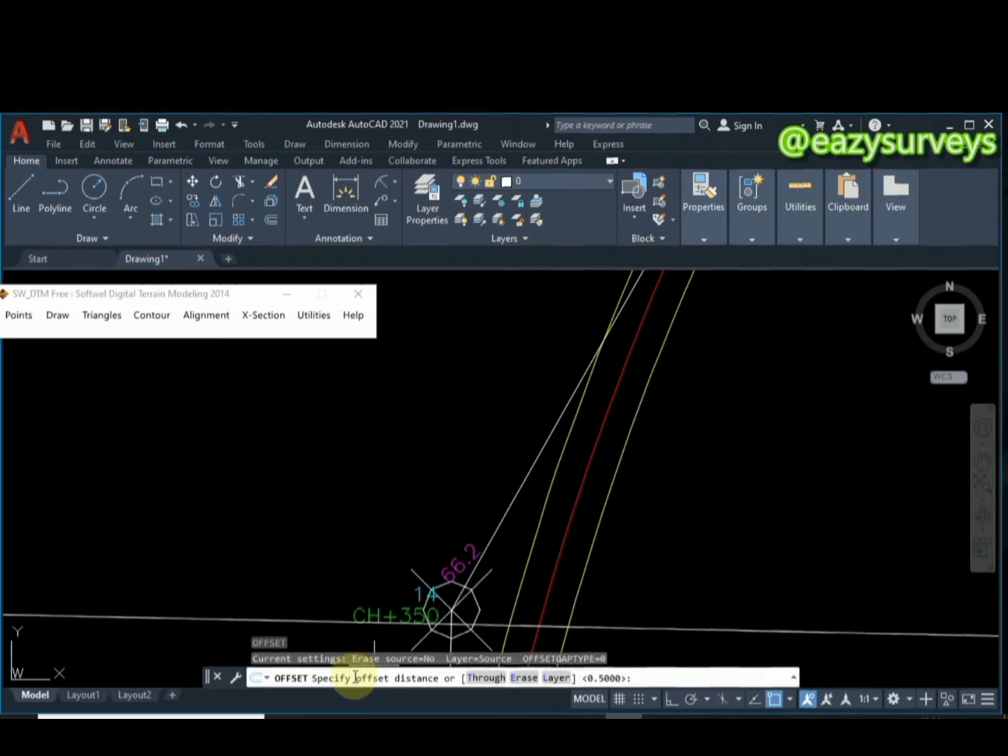
click(645, 677)
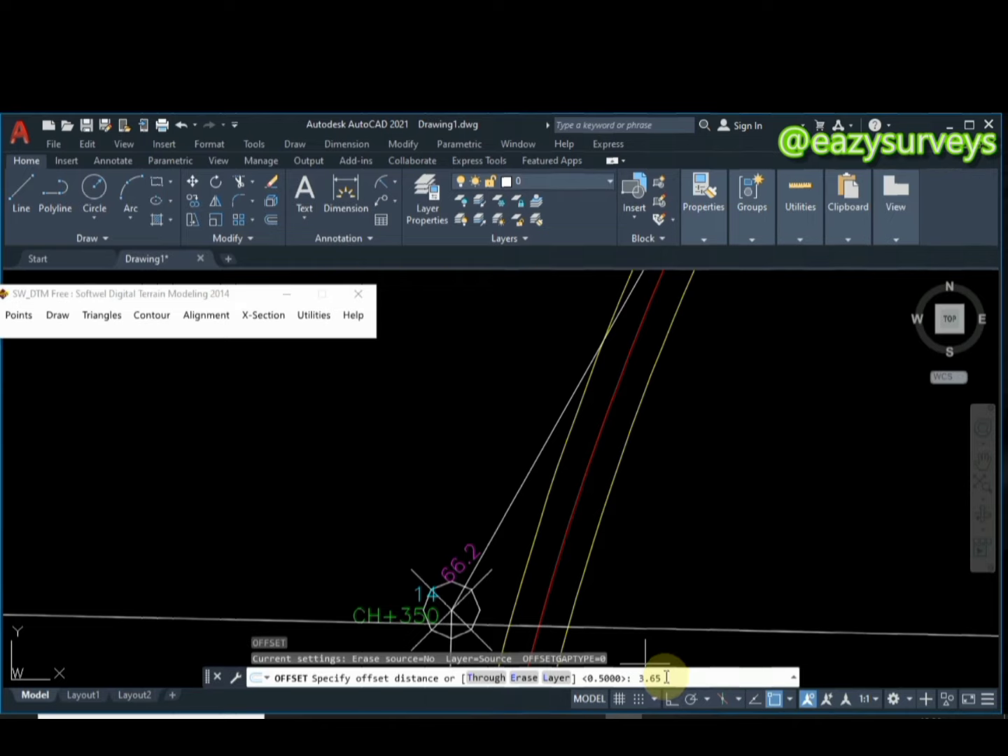
key(Return)
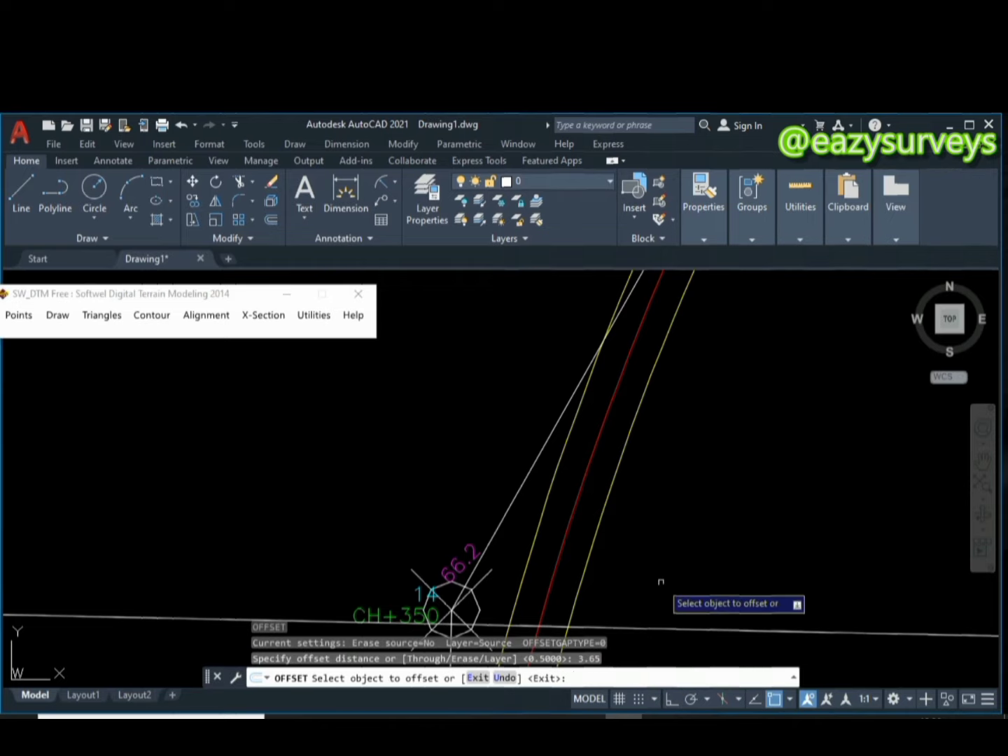
click(600, 514)
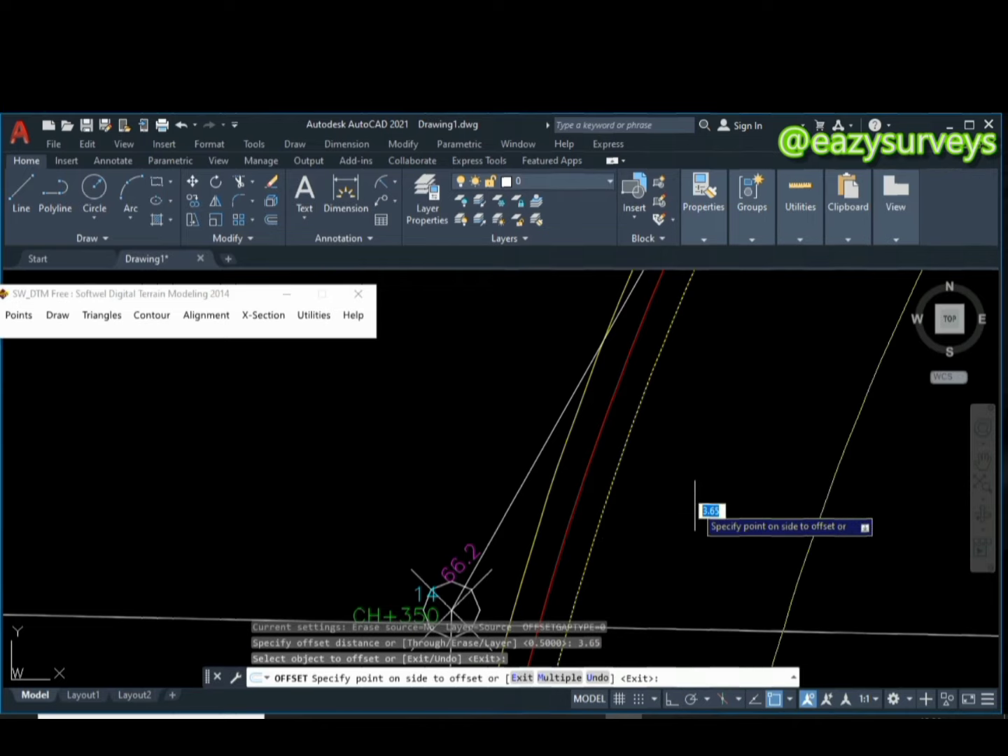
click(712, 511)
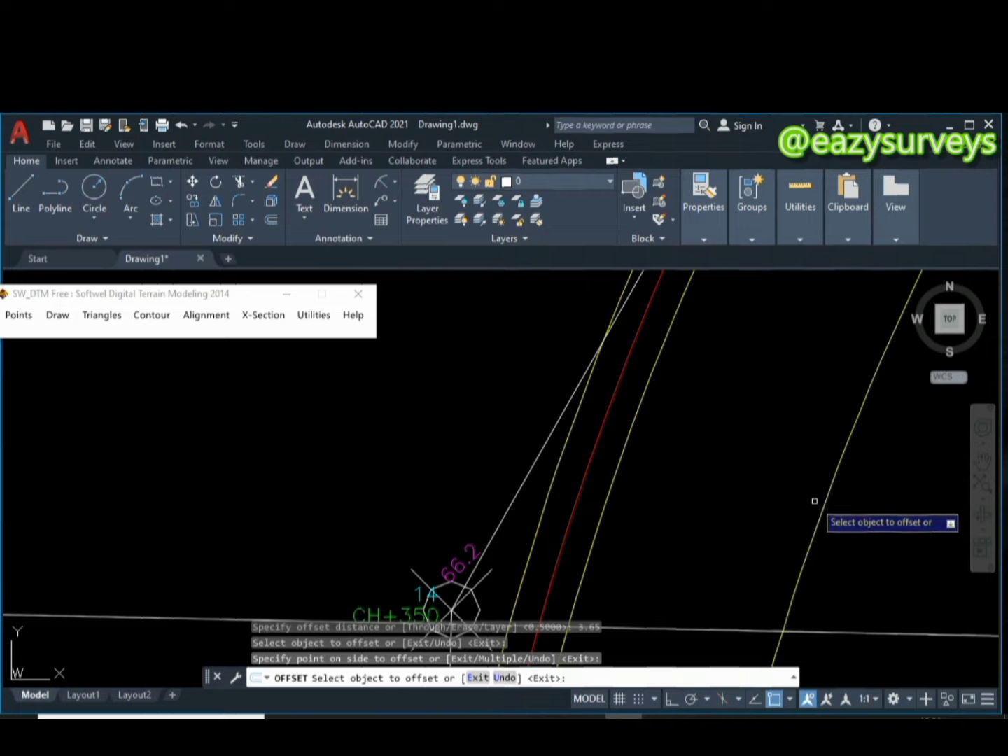
click(555, 469)
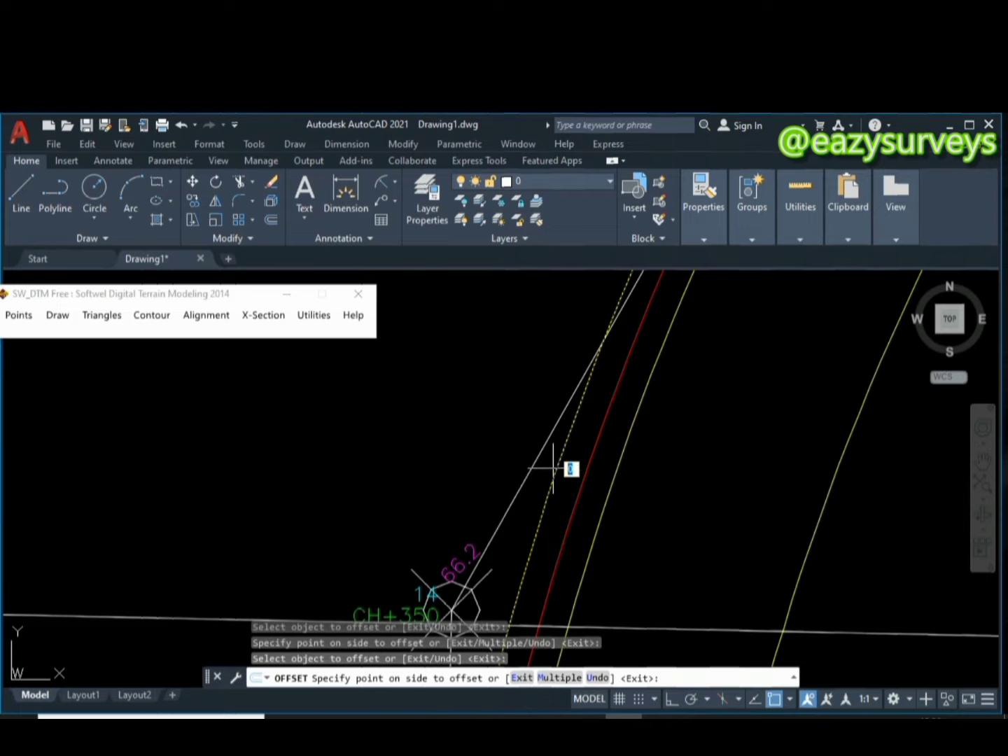
click(340, 419)
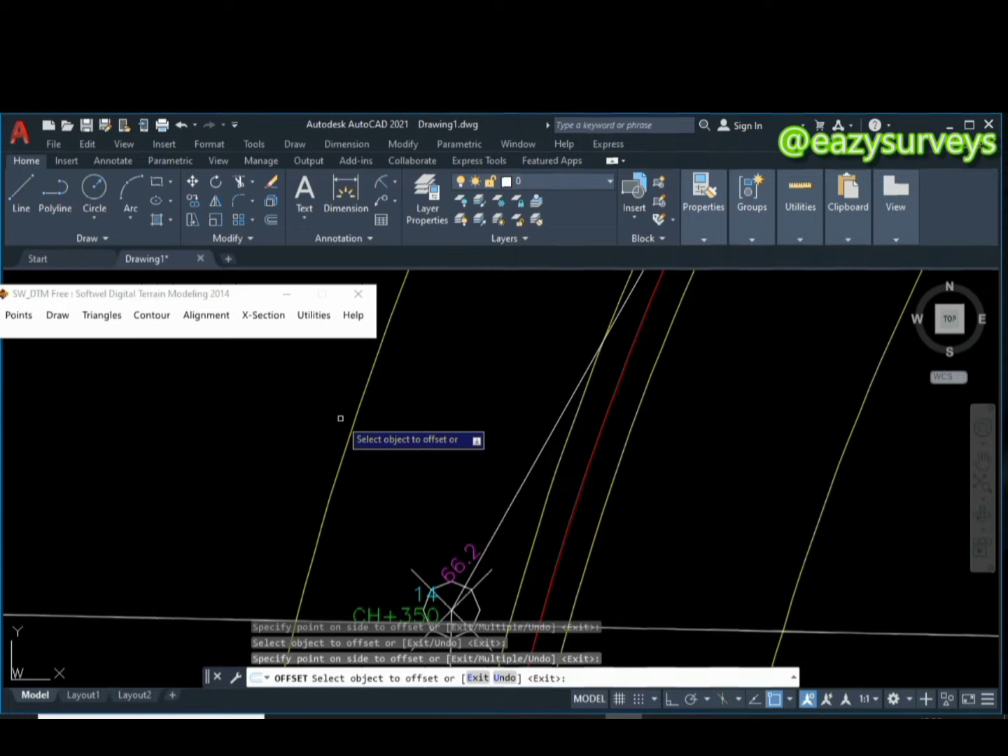
key(Return)
- Offset the two outer 3.65 lines outward by 2.5, one on each side of the road
scroll(492, 500, down, 5)
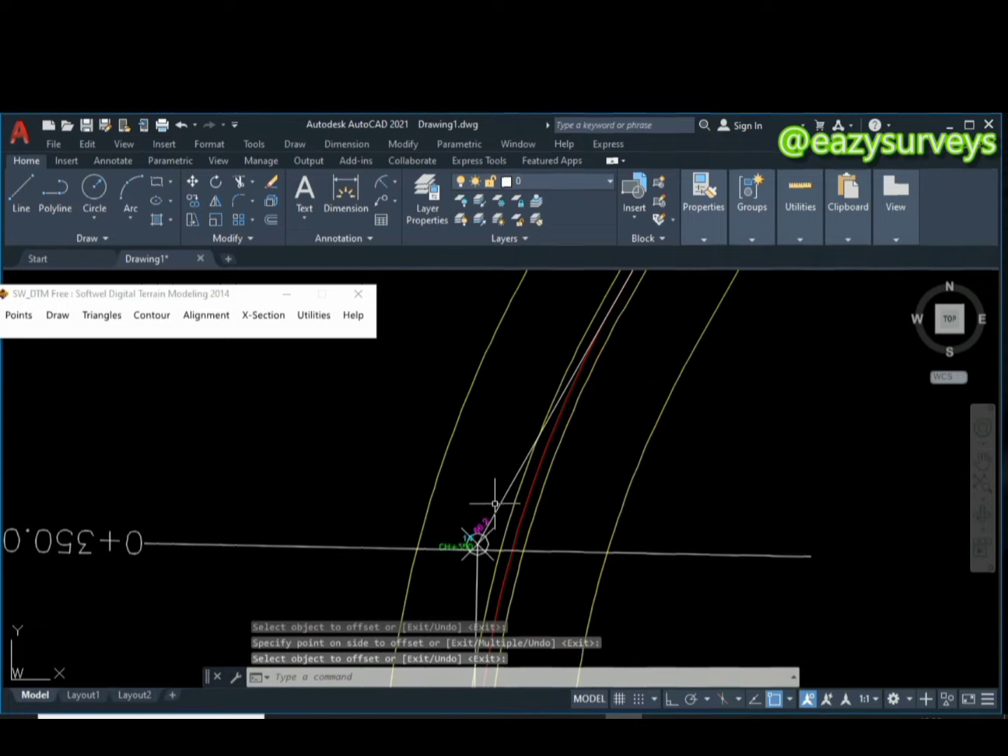
mouse_move(490, 514)
middle_down()
mouse_move(512, 508)
mouse_move(540, 523)
middle_up()
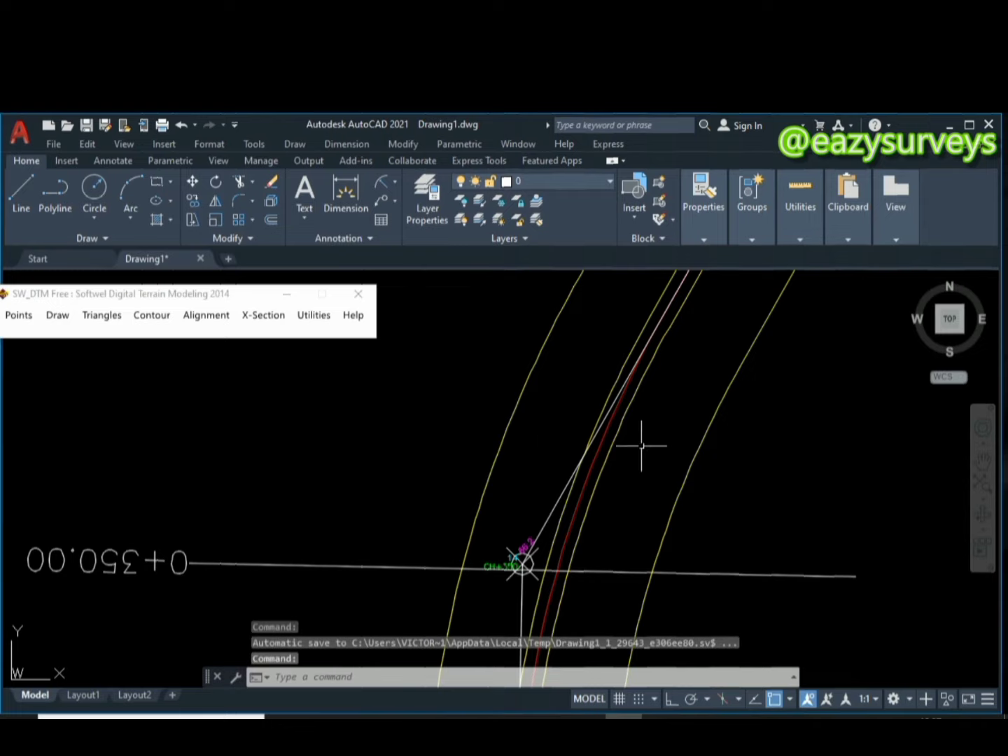
middle_drag(555, 446, 570, 520)
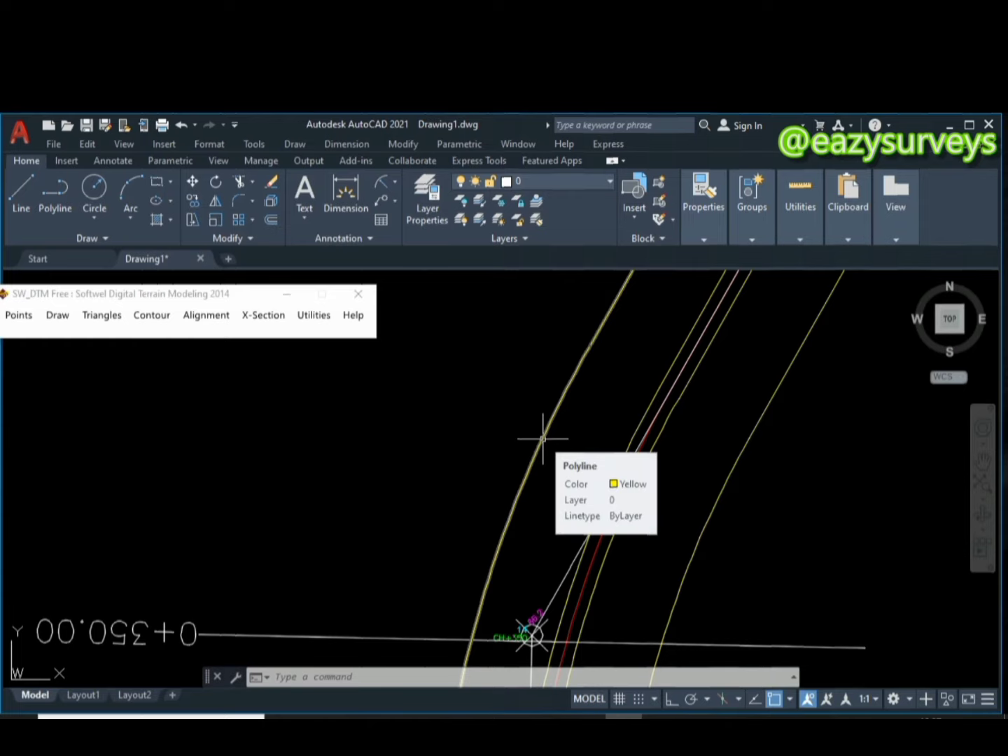
click(364, 675)
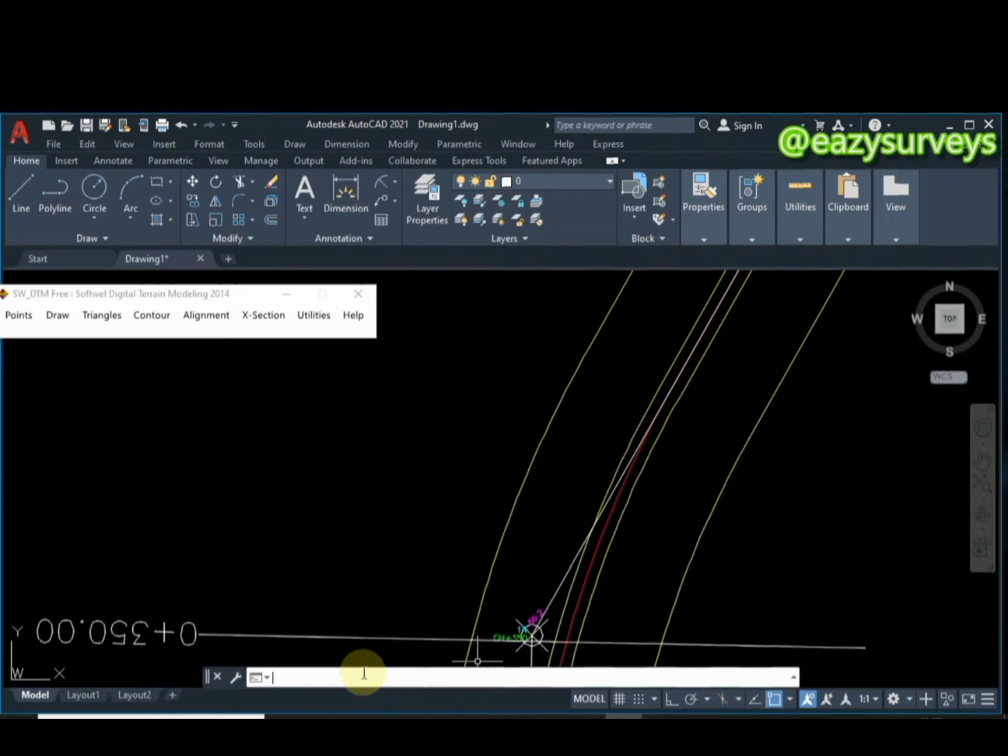
key(Return)
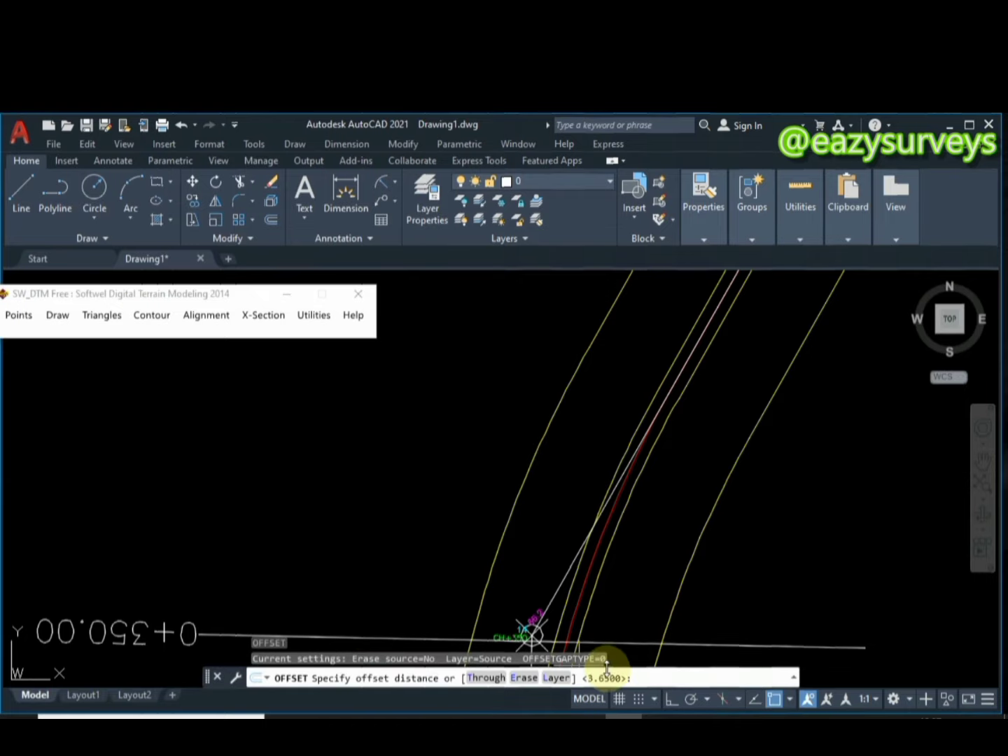
click(658, 677)
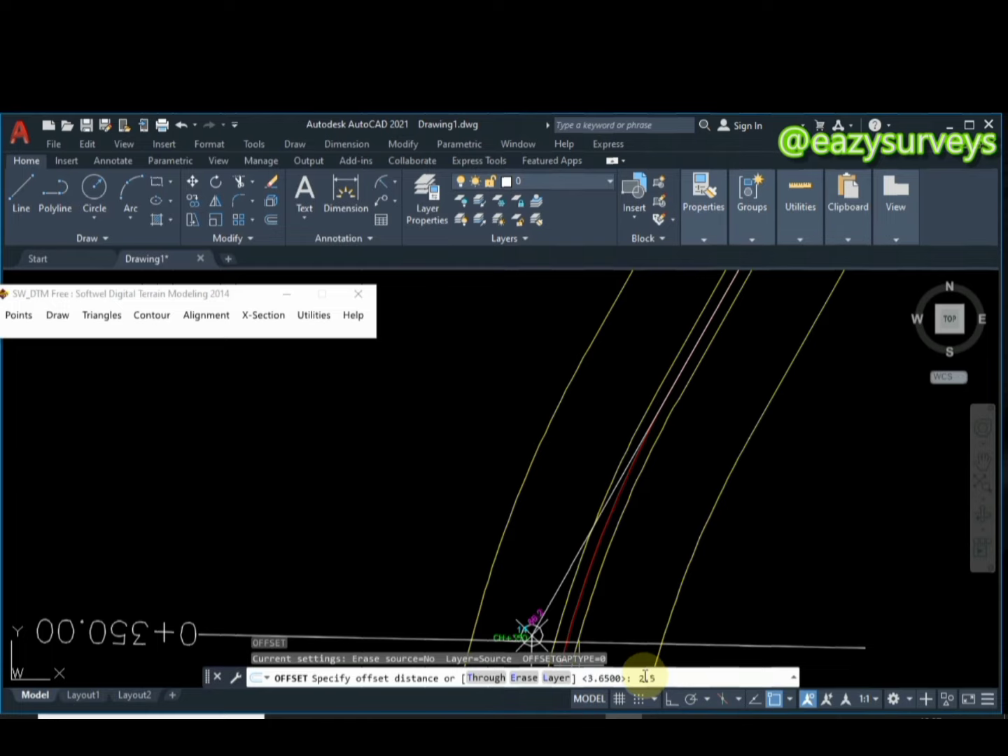
key(Return)
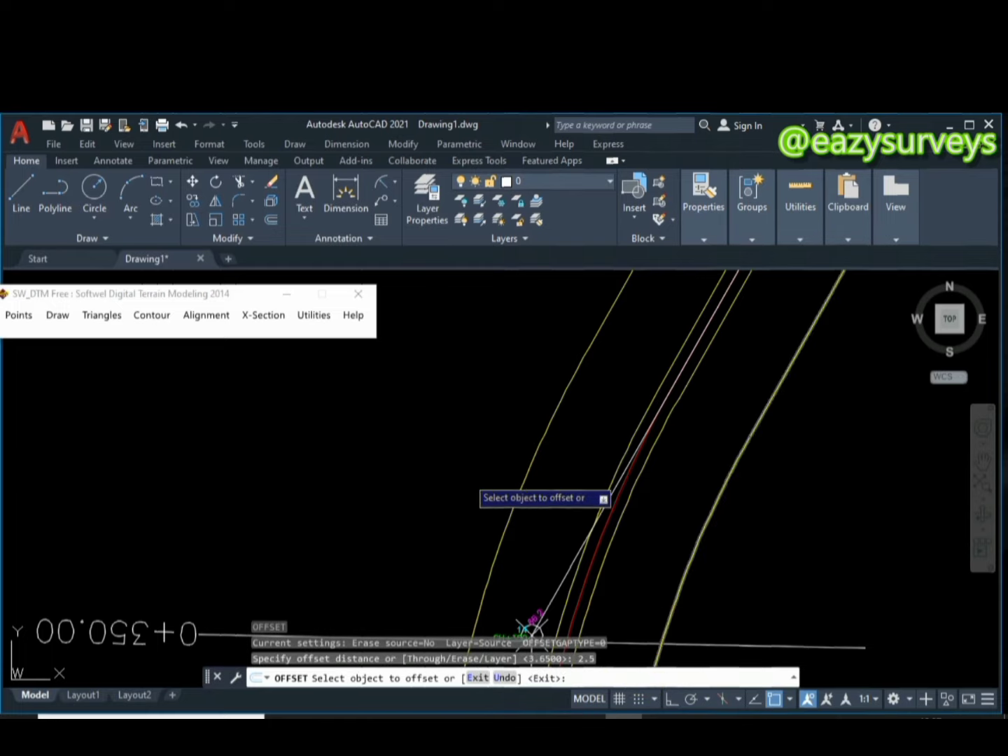
click(532, 460)
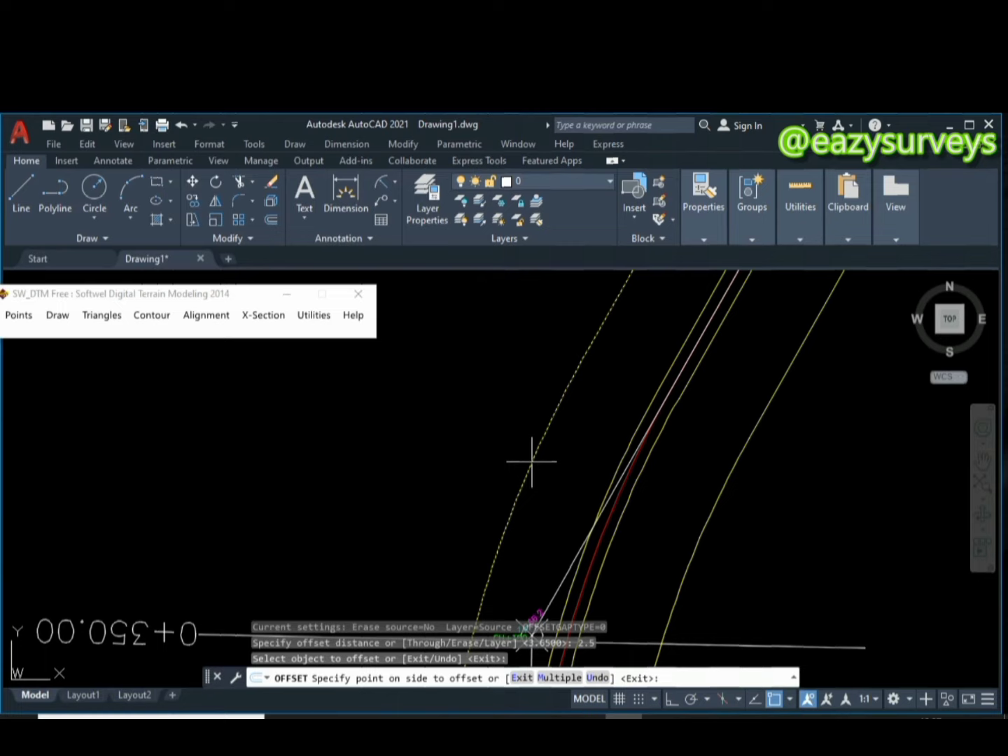
click(490, 451)
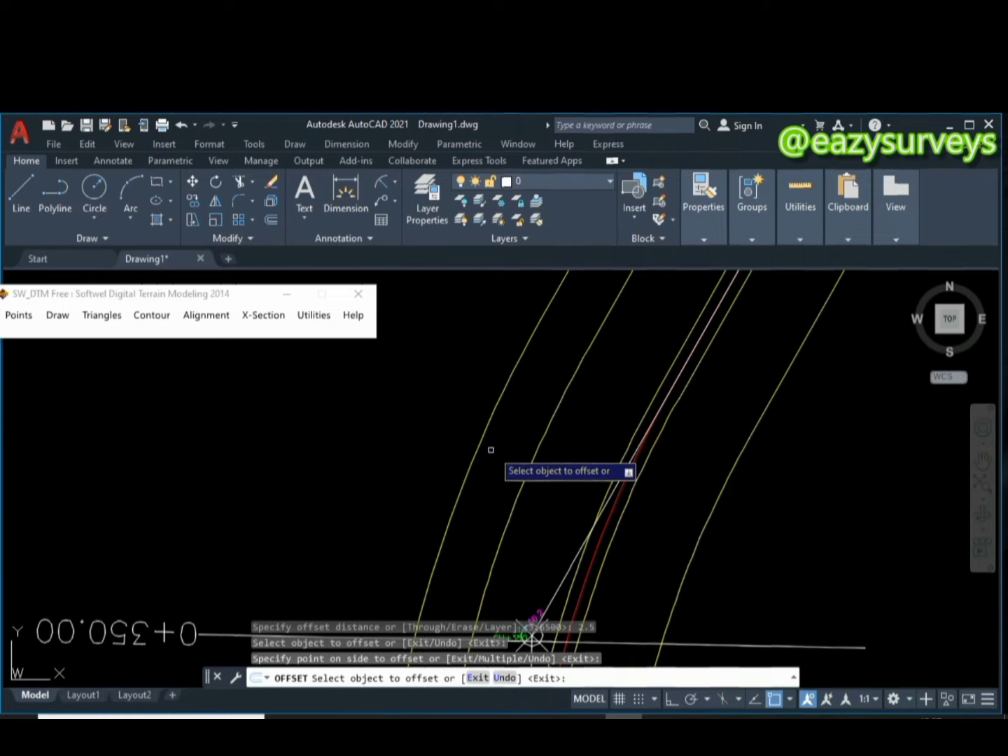
click(714, 512)
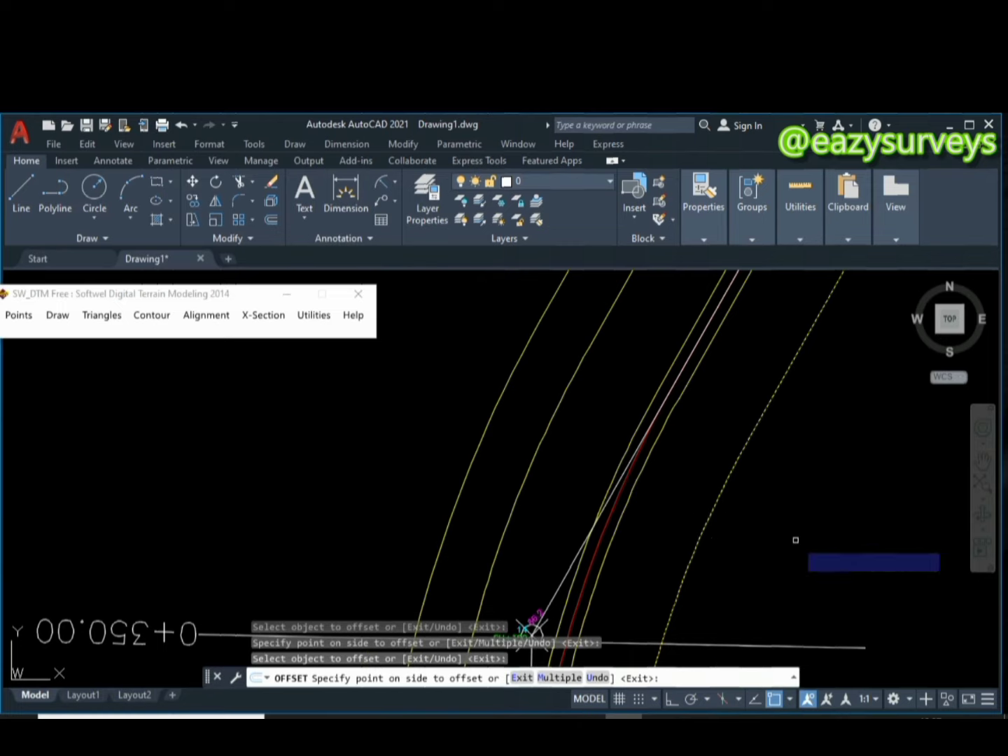
click(796, 540)
key(Escape)
- Offset the new outermost line on each side outward by a further 2.5
middle_drag(722, 527, 693, 526)
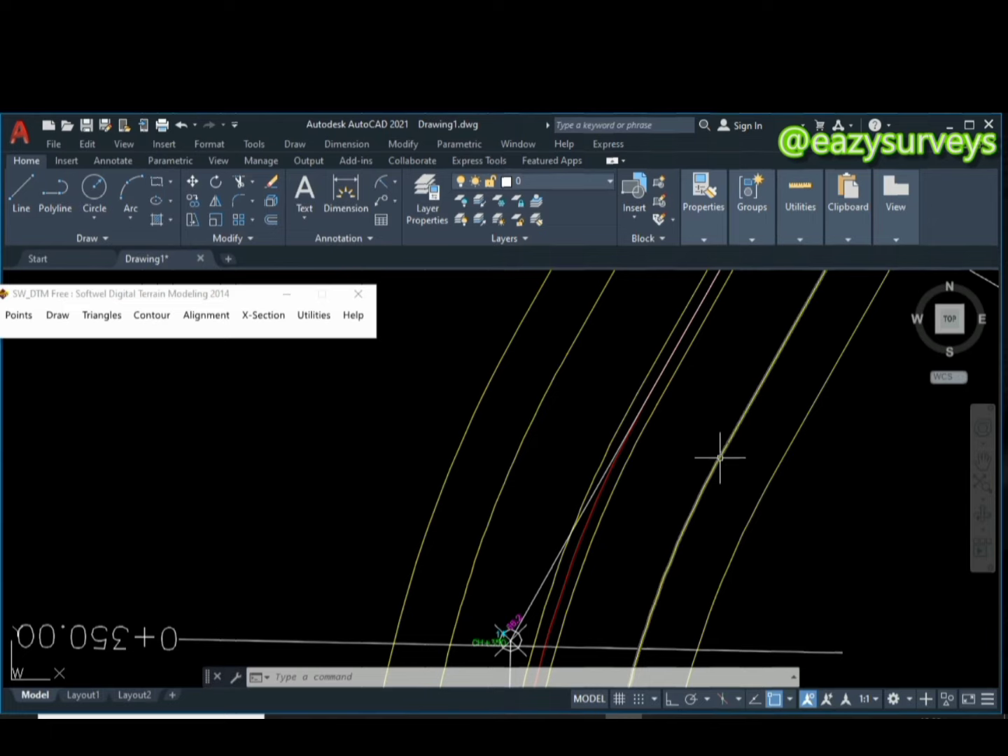
mouse_move(714, 525)
middle_down()
mouse_move(648, 536)
mouse_move(609, 511)
mouse_move(657, 520)
middle_up()
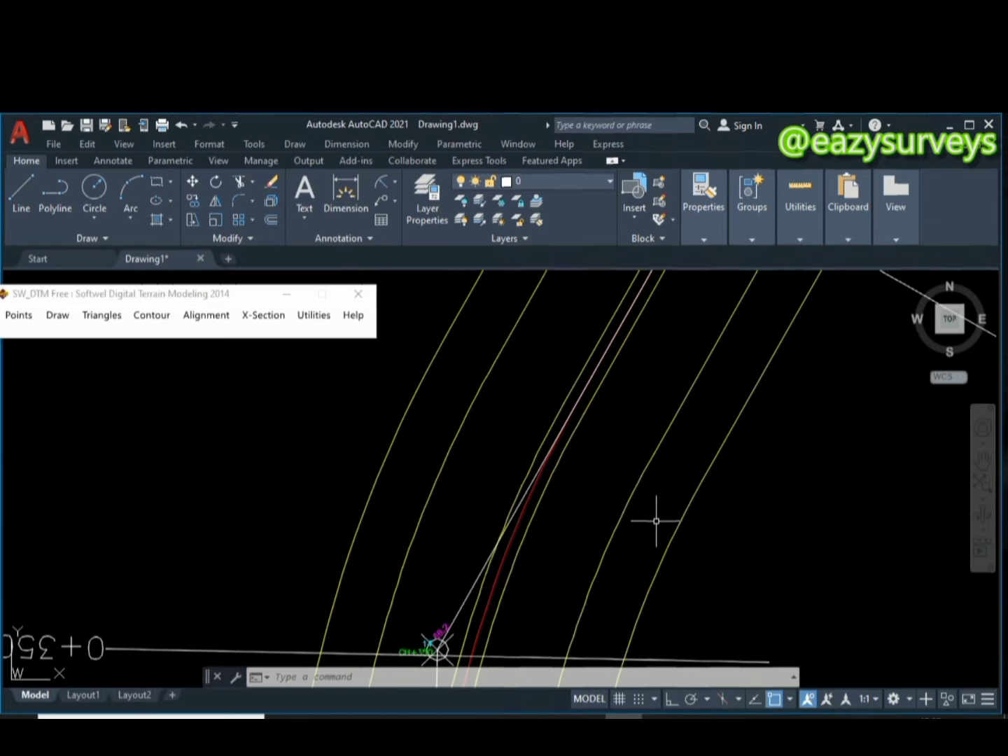
click(482, 676)
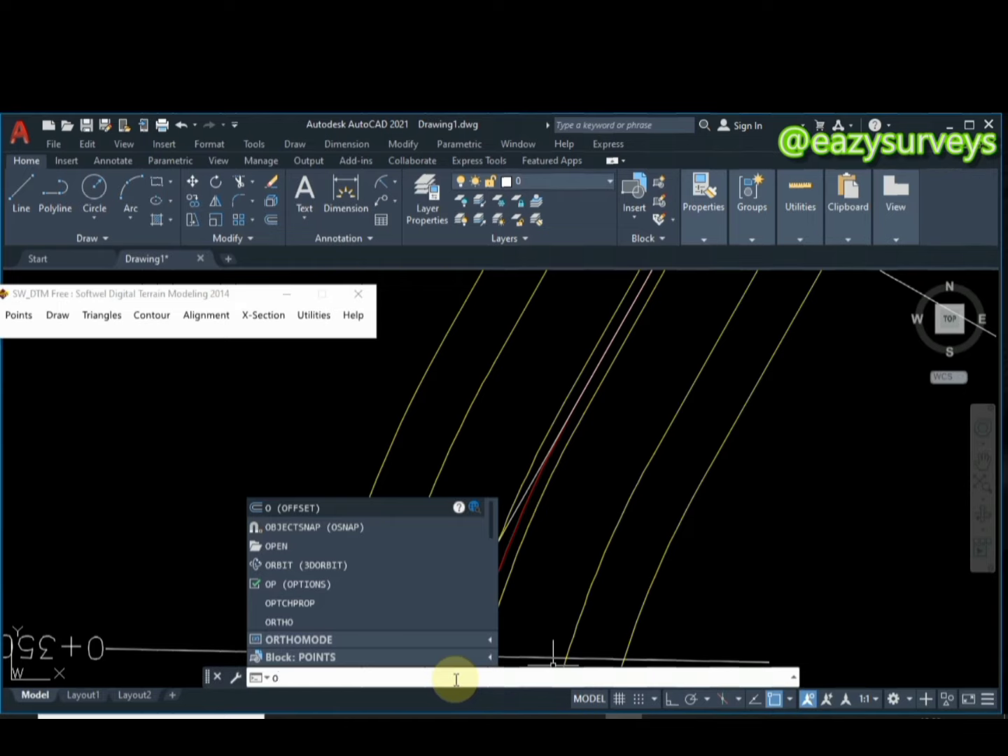
text(o)
key(Return)
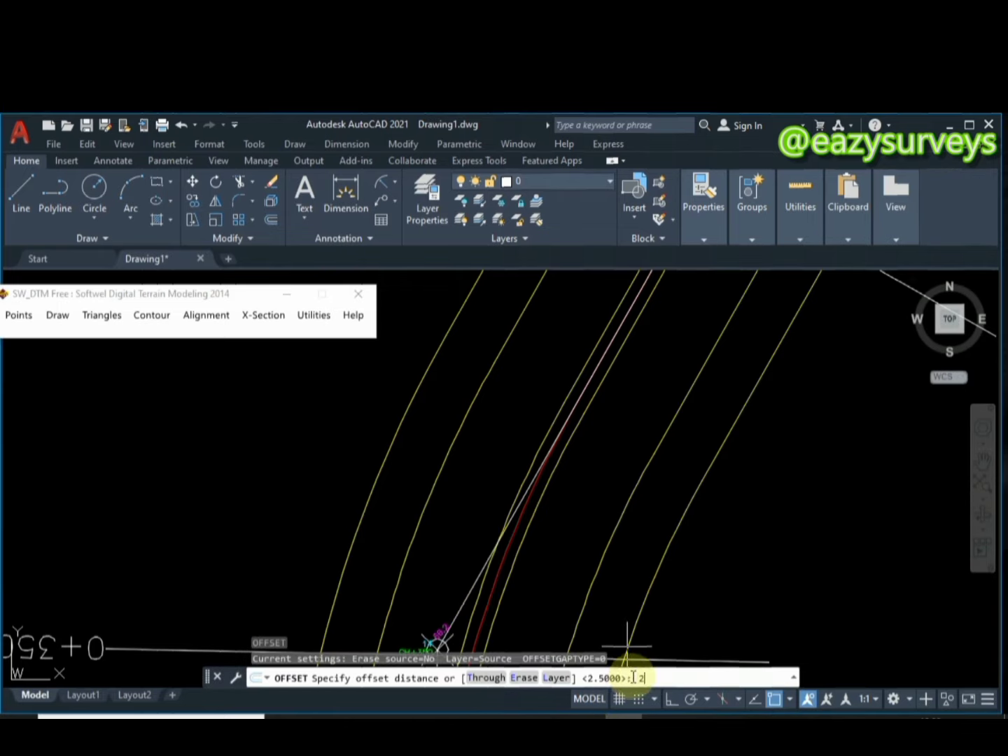
key(Return)
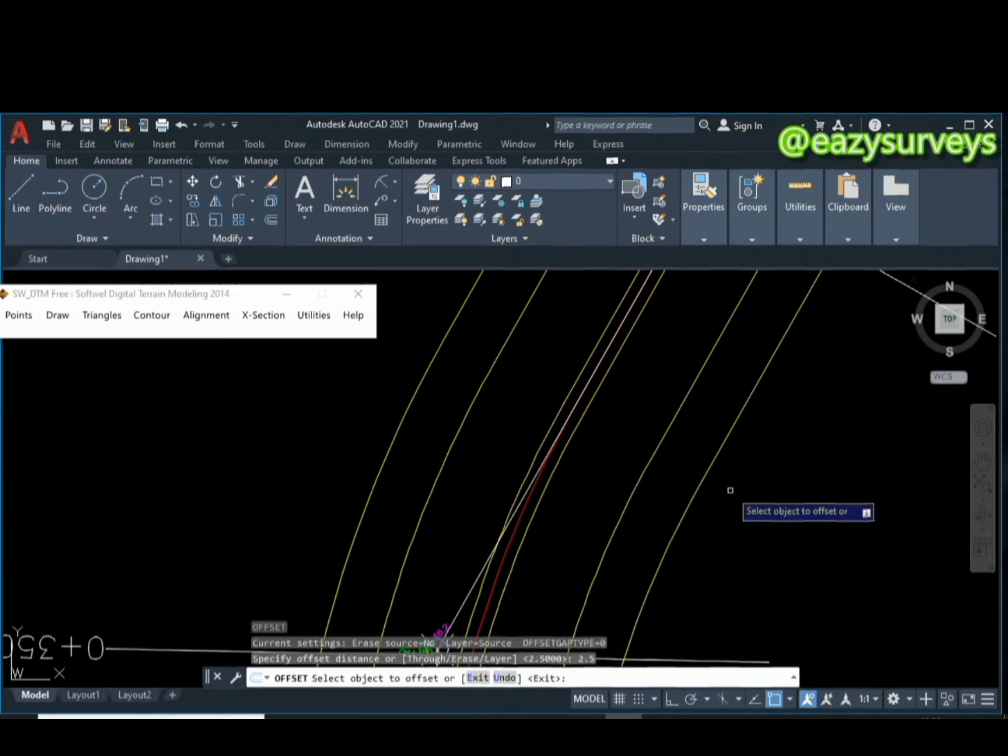
click(716, 454)
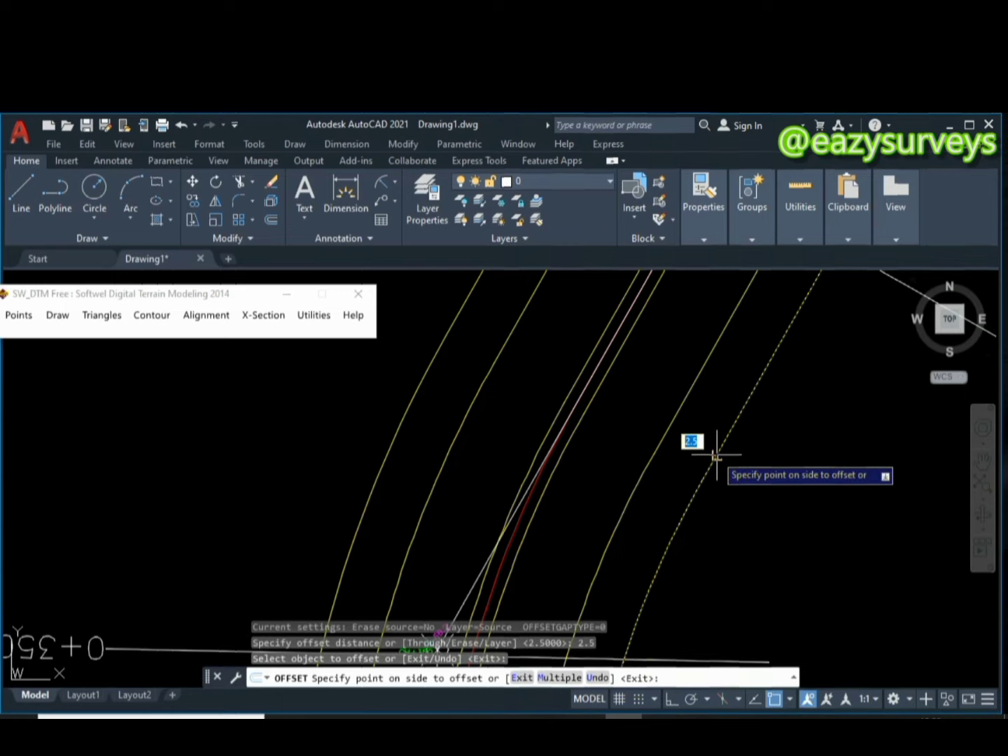
click(837, 494)
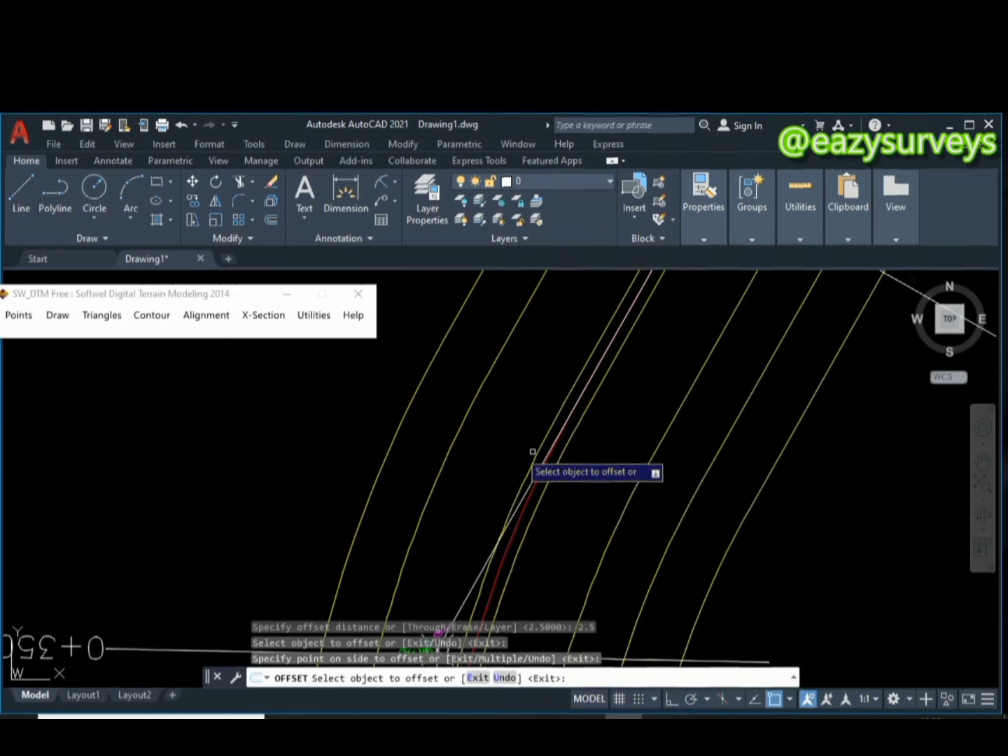
click(420, 391)
click(327, 373)
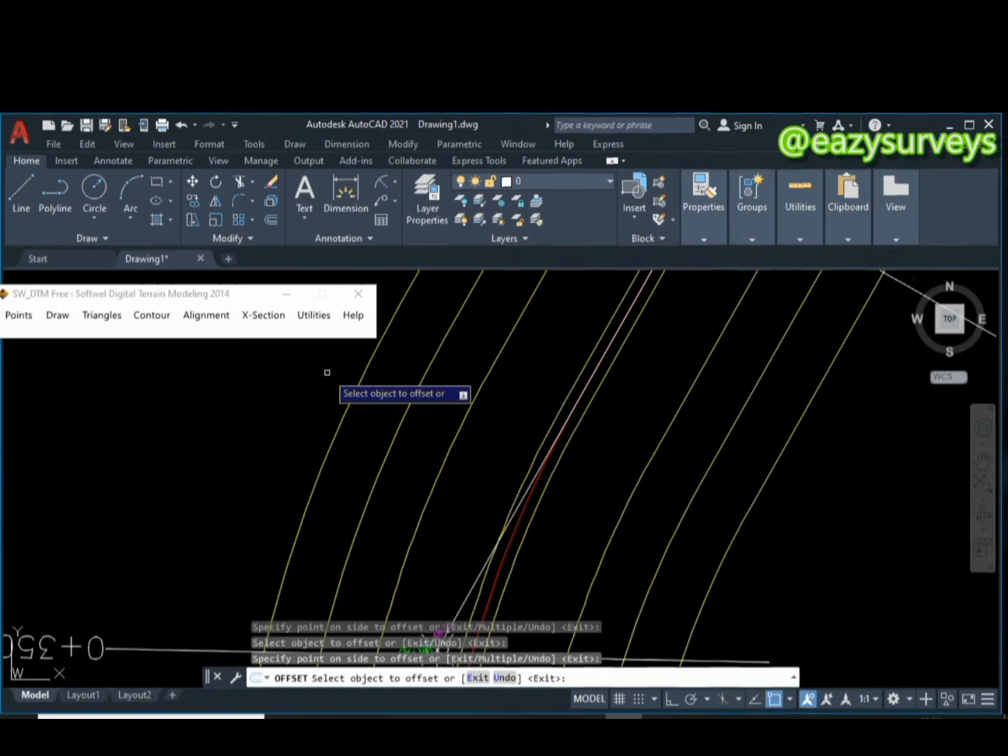
key(Return)
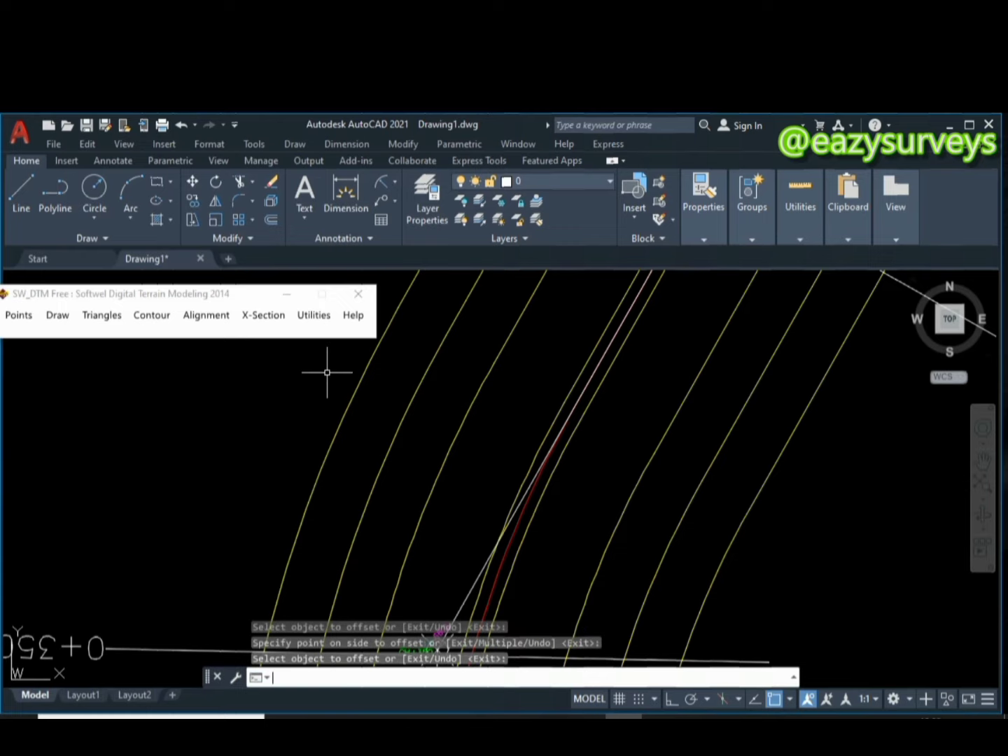
- Change the colour of the 3.65 lines and the first 2.5 offset lines on both sides to ByLayer
click(454, 487)
click(355, 444)
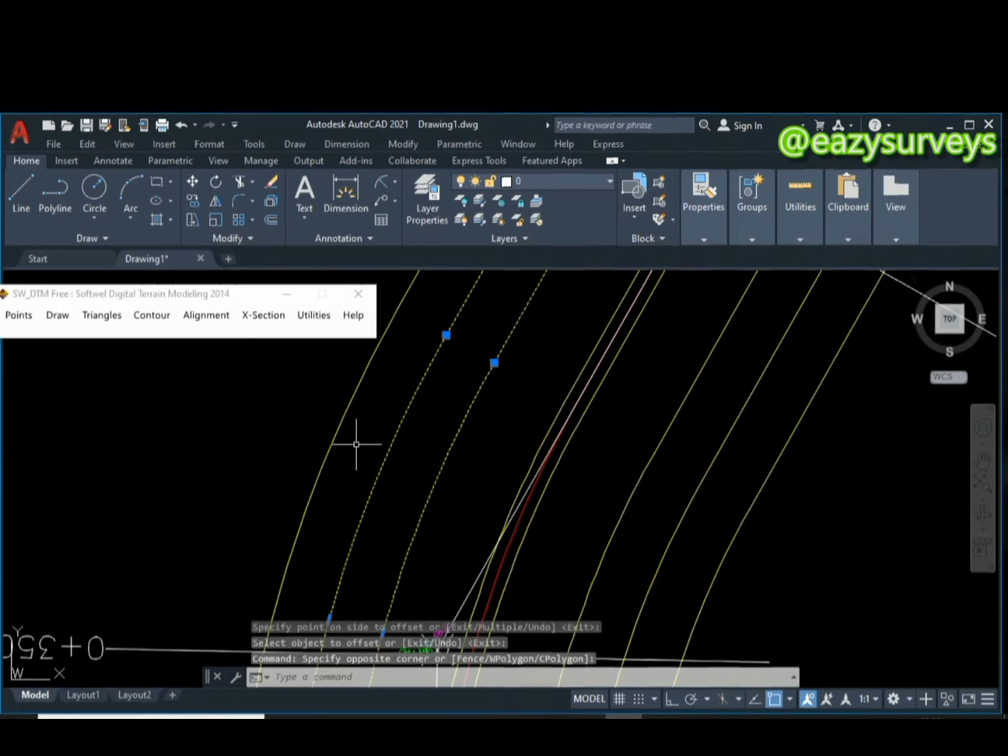
click(705, 525)
click(621, 465)
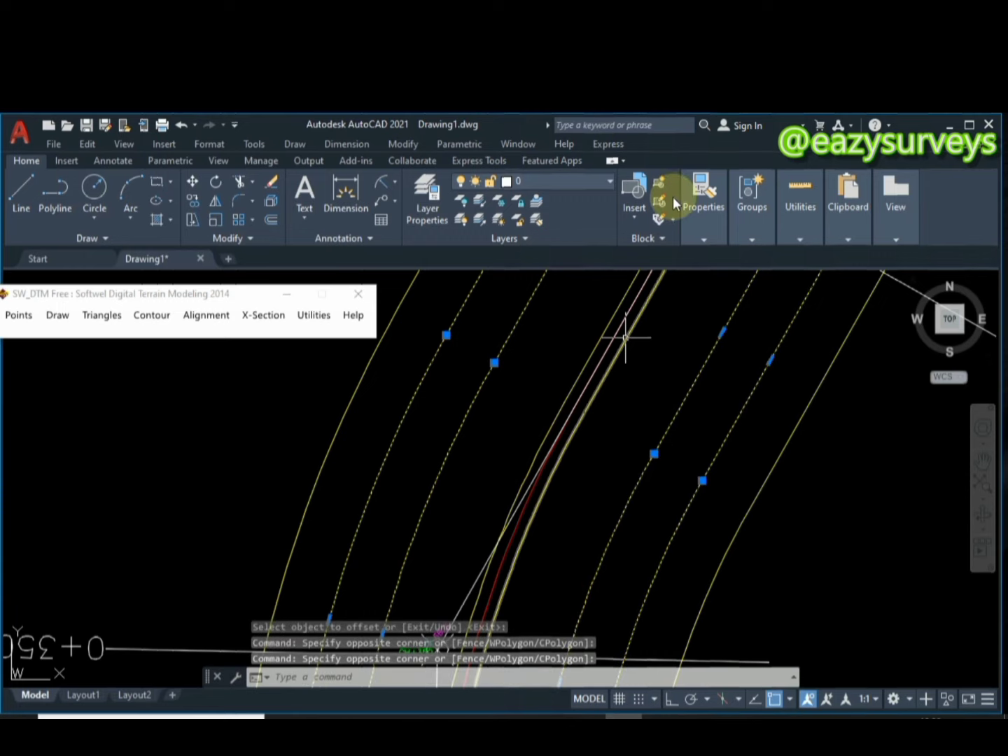
click(703, 207)
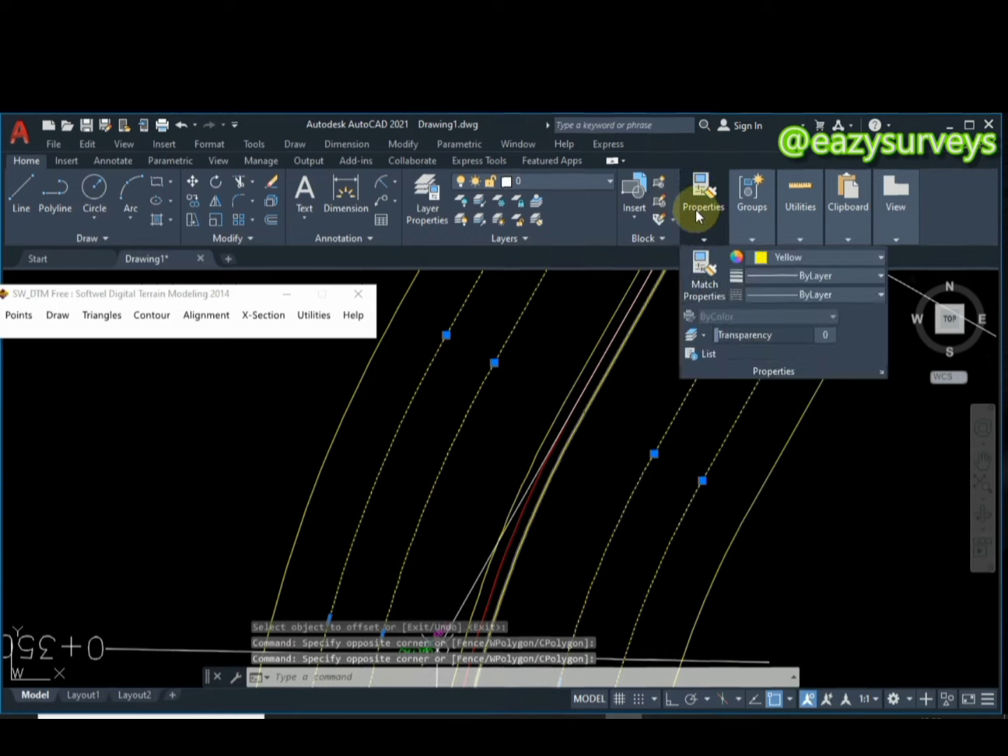
click(774, 259)
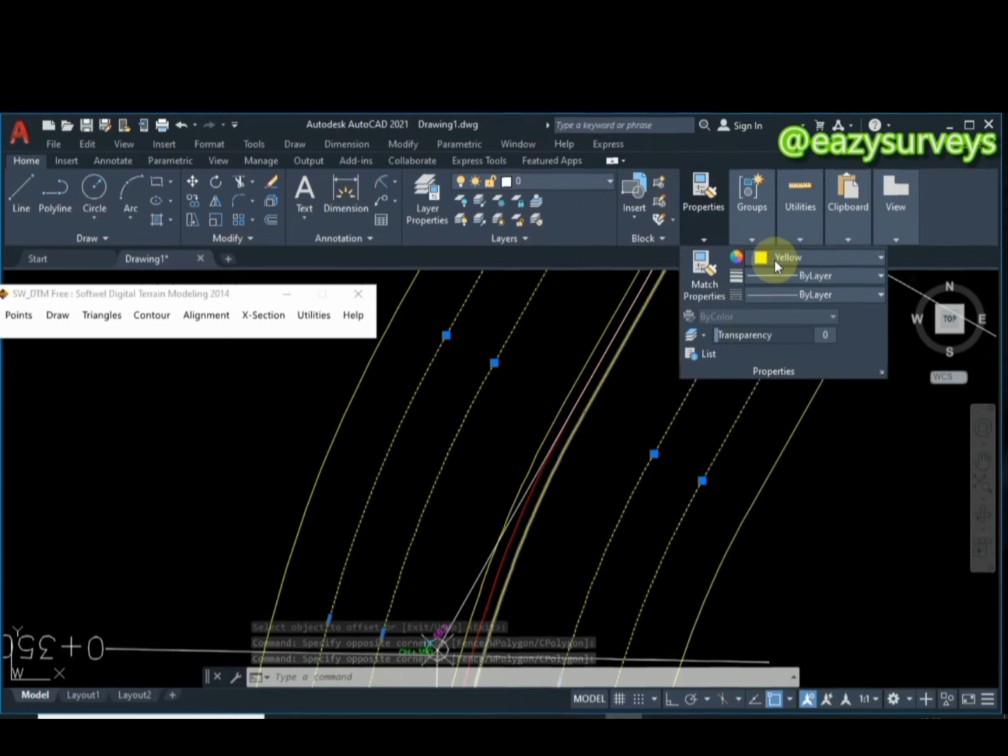
click(791, 278)
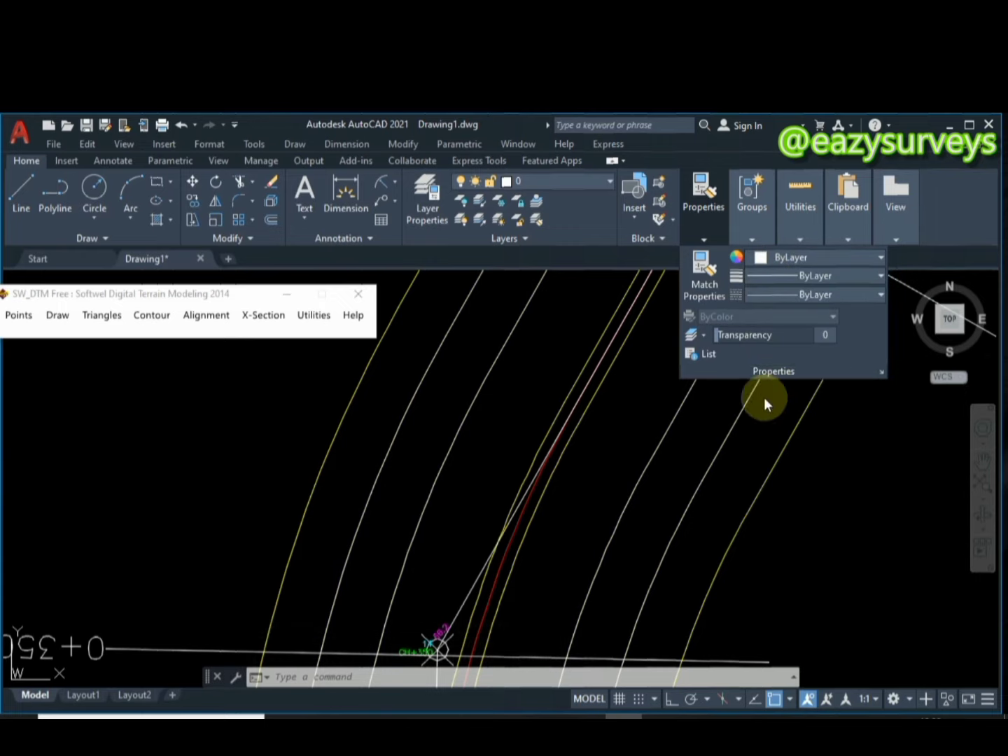
key(Escape)
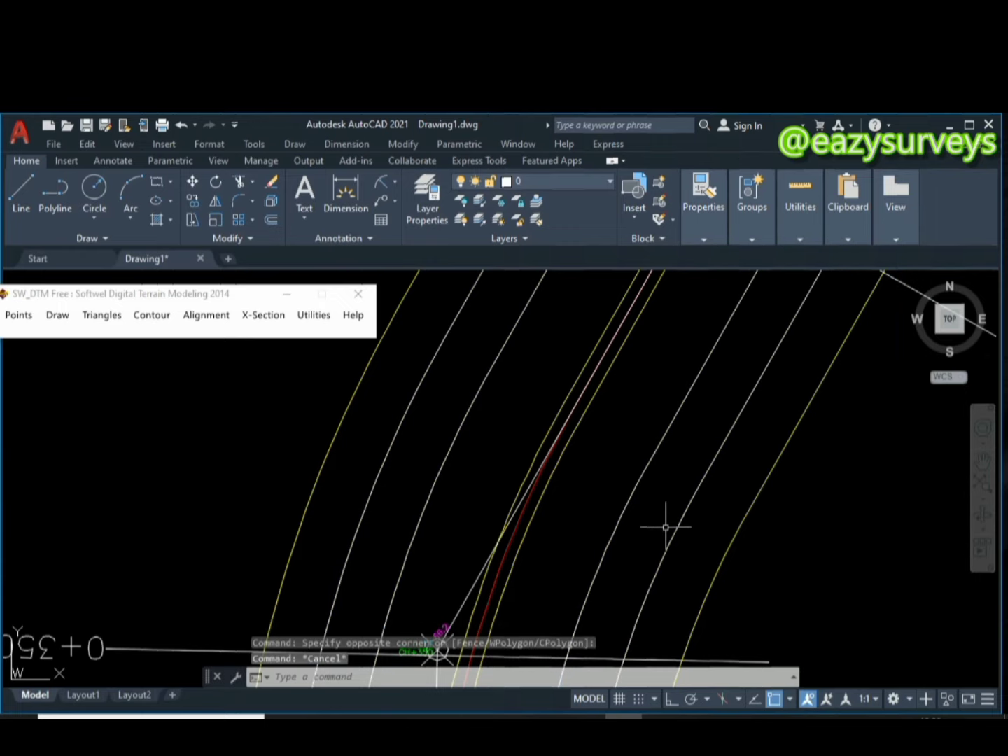
scroll(666, 527, down, 5)
scroll(666, 527, down, 6)
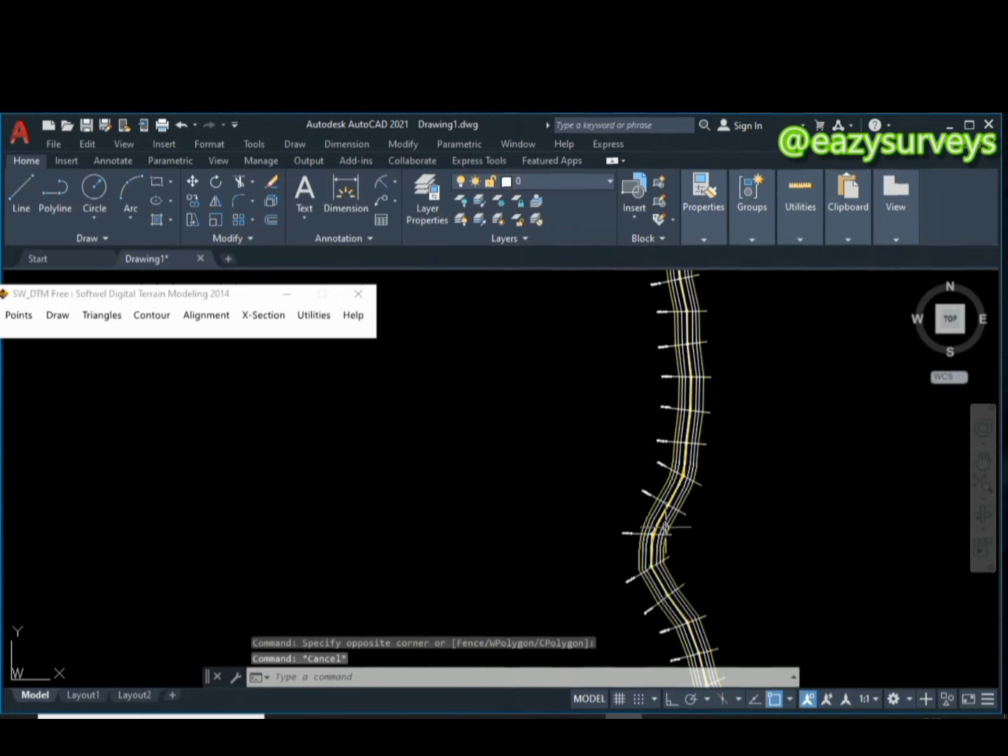
- Examine the coloured offset lines on both sides of the centreline around chainages 0+300 and 0+325
scroll(665, 507, up, 6)
scroll(664, 507, up, 8)
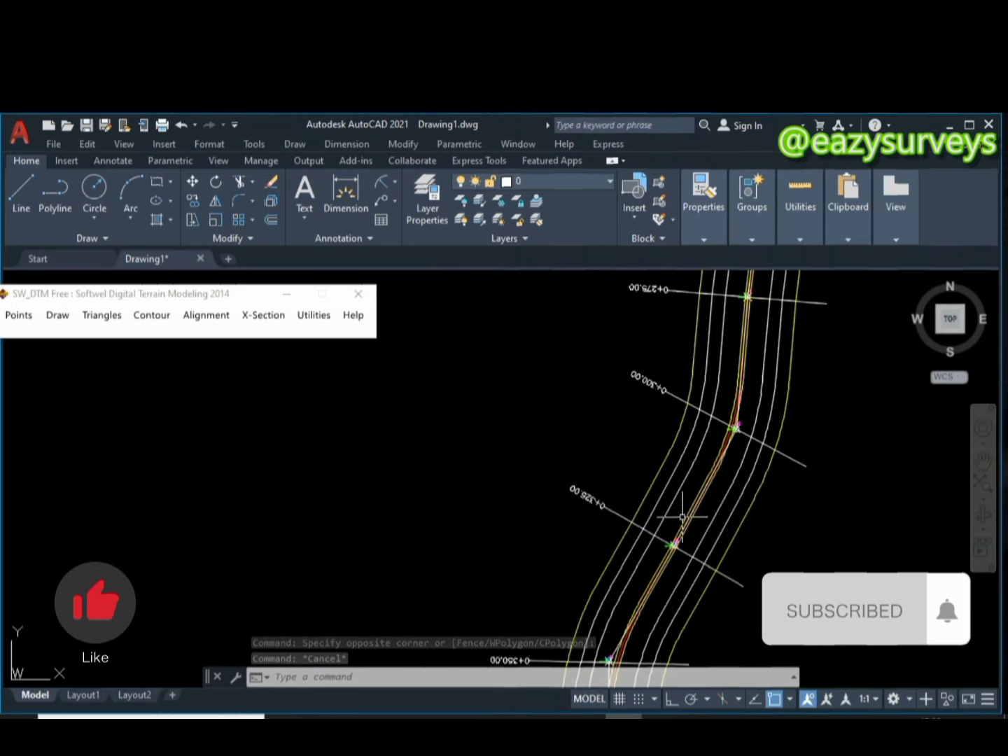
scroll(690, 499, up, 4)
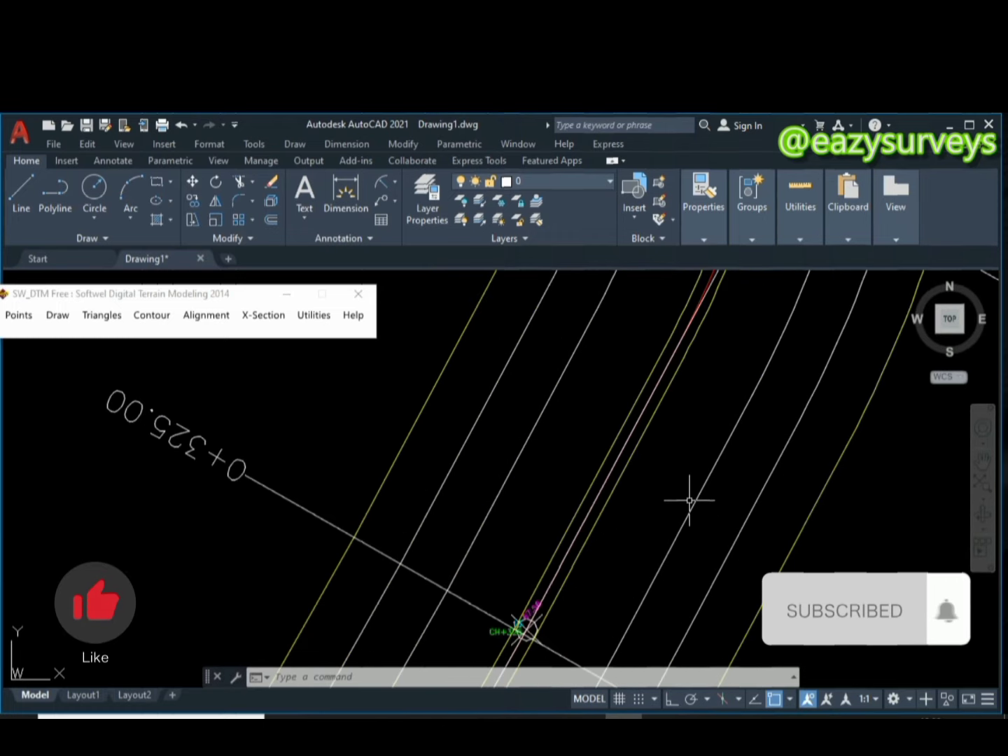
scroll(690, 513, down, 4)
middle_drag(704, 519, 706, 533)
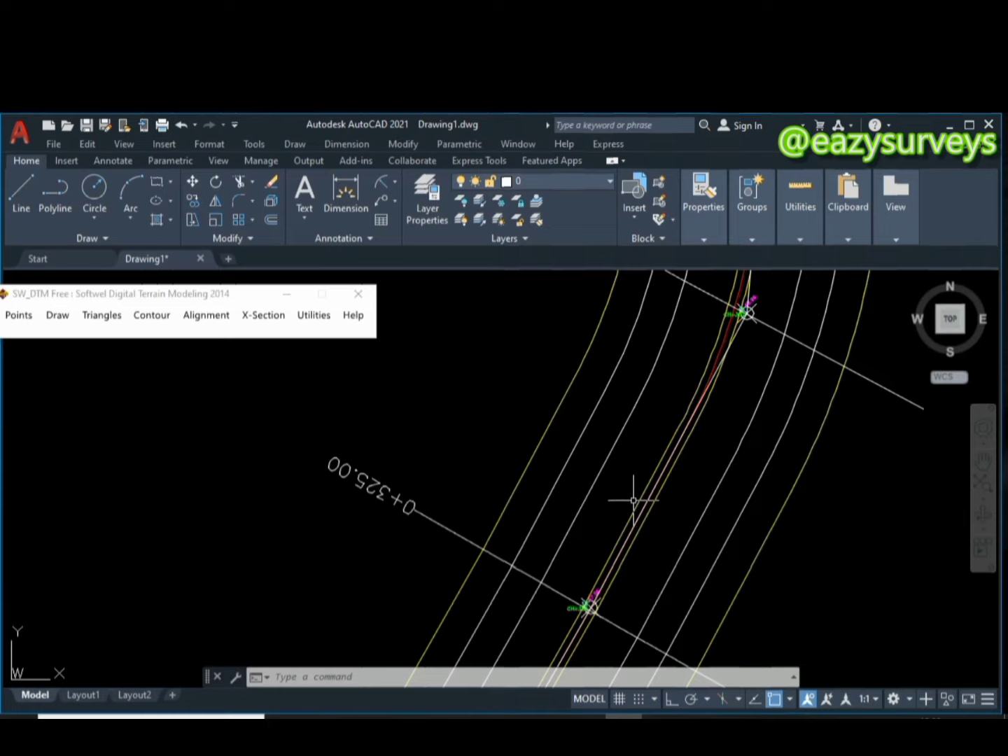
middle_drag(643, 495, 651, 515)
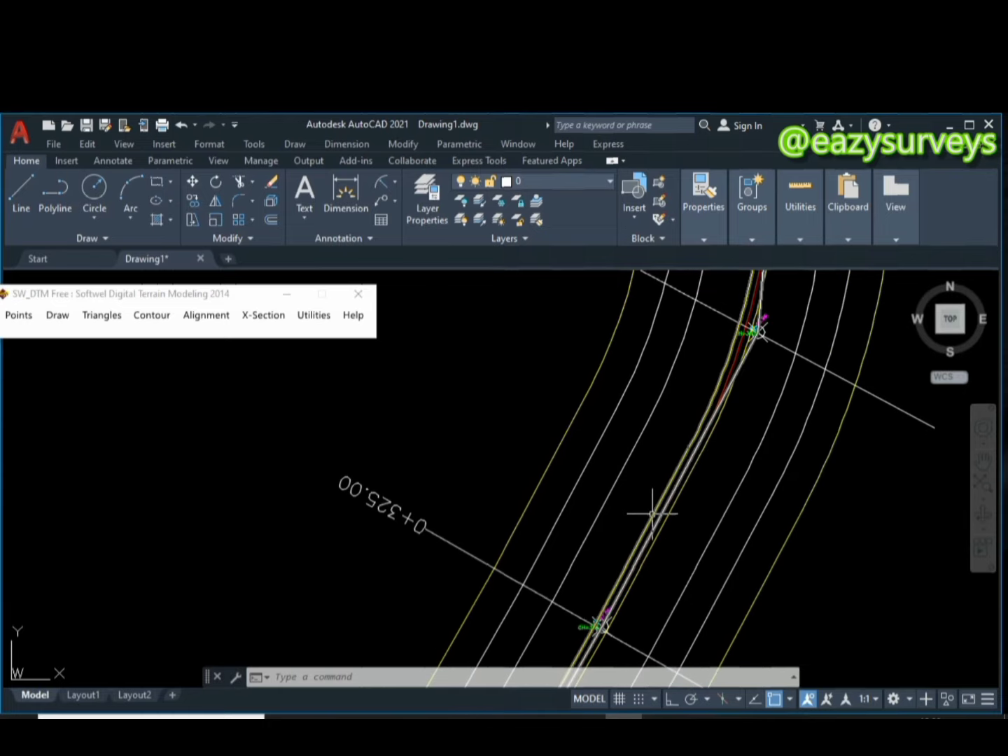
scroll(652, 514, up, 5)
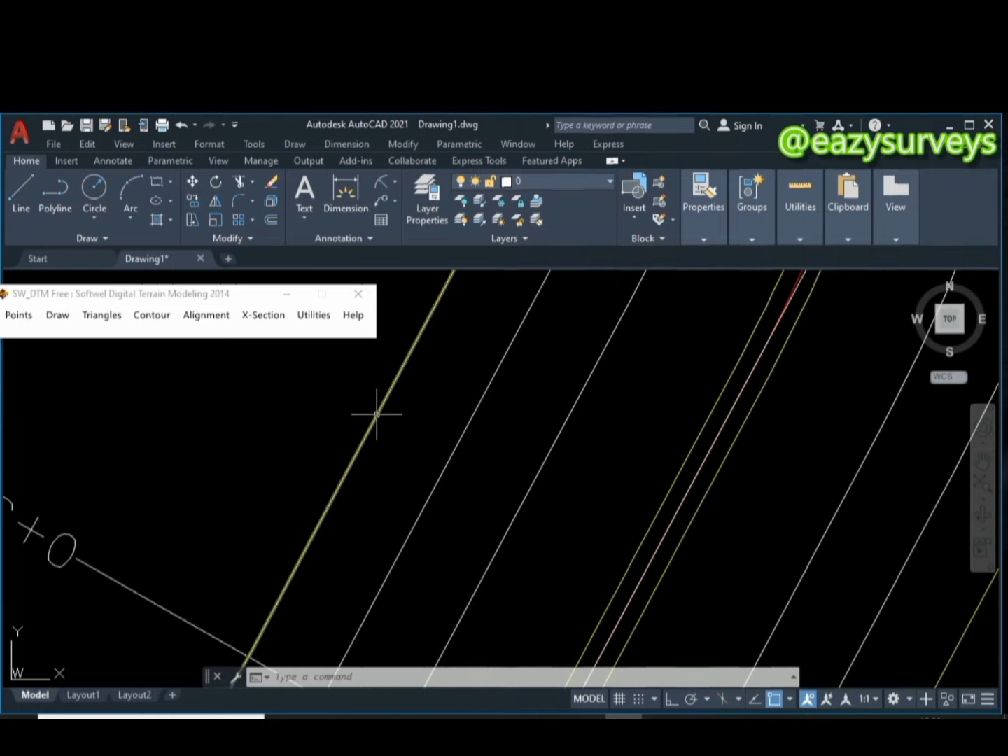
scroll(592, 403, down, 5)
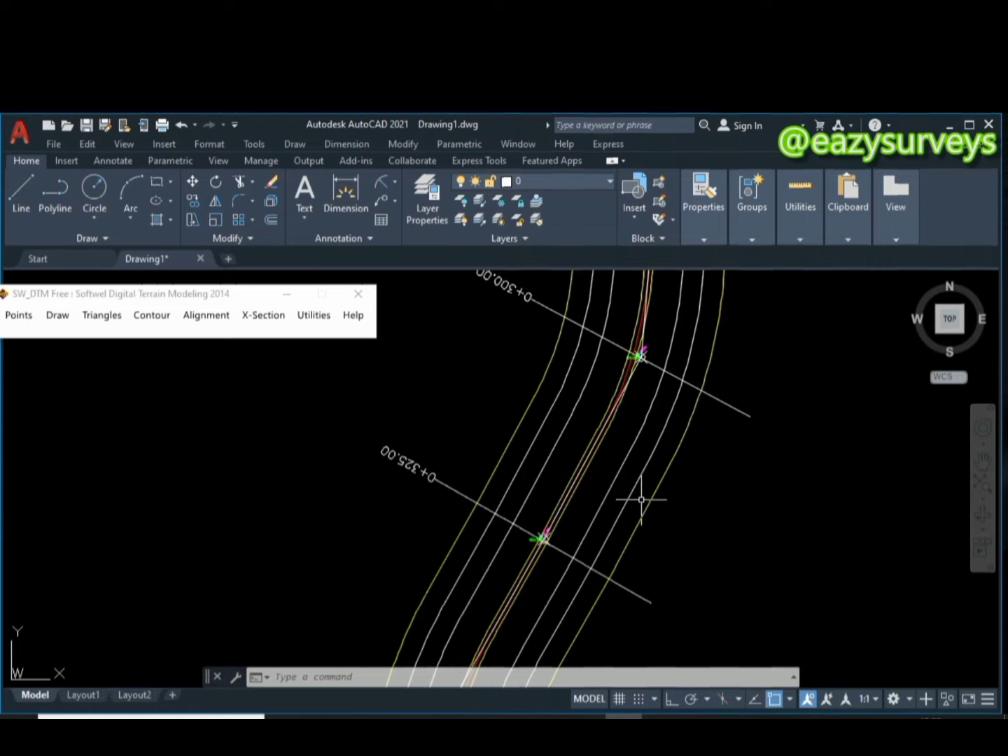
scroll(642, 500, up, 4)
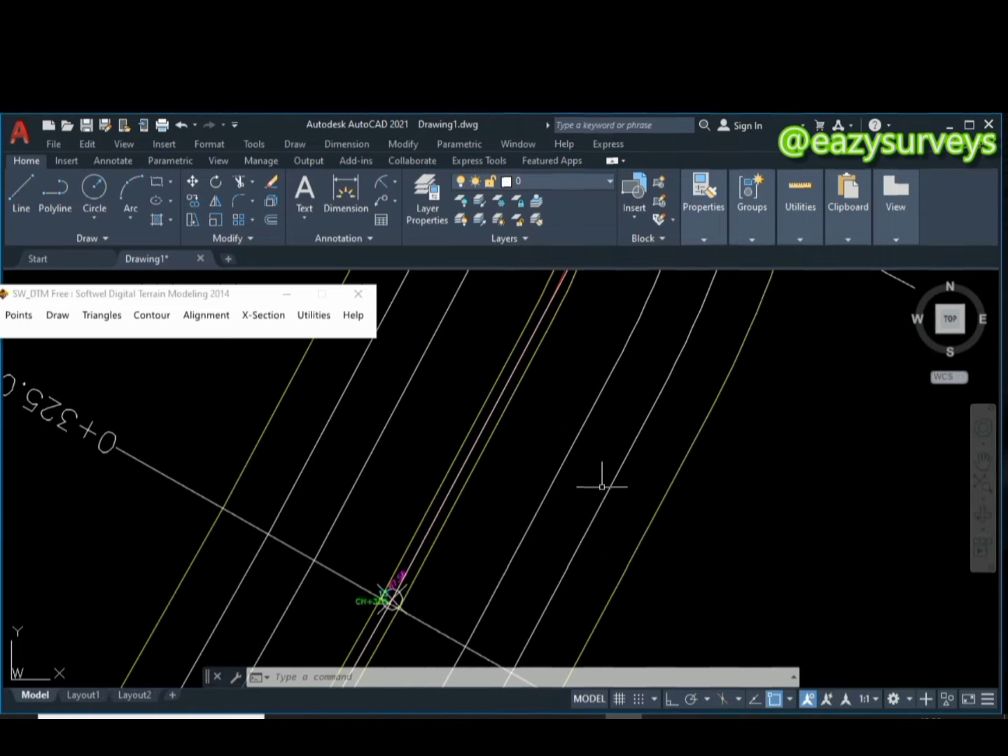
scroll(602, 499, down, 3)
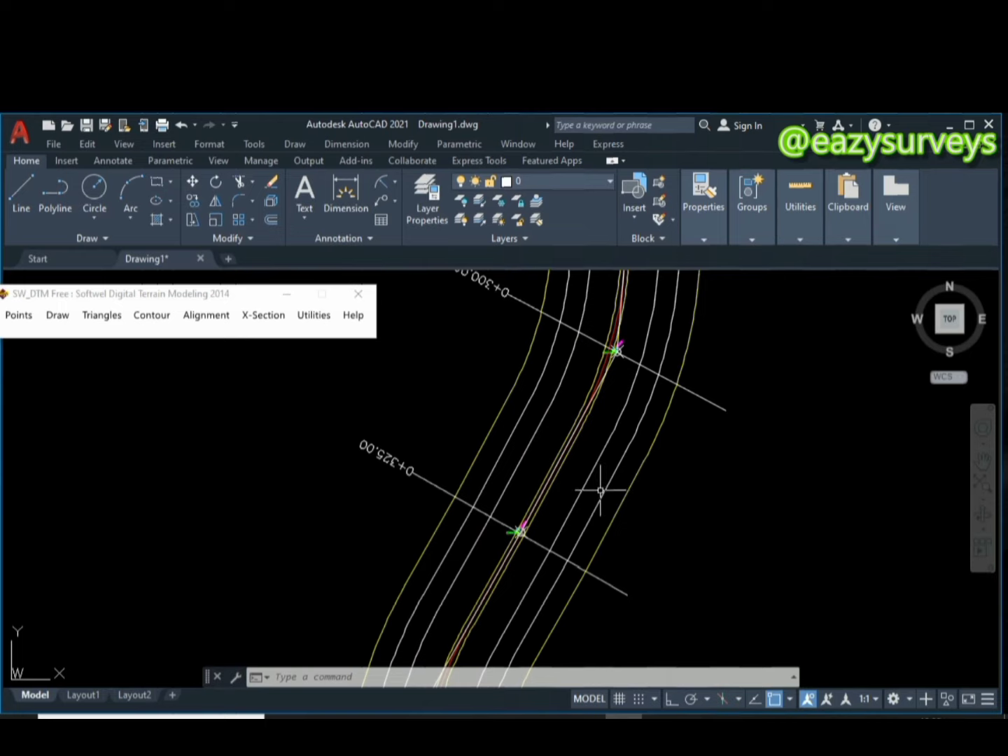
middle_drag(600, 489, 621, 510)
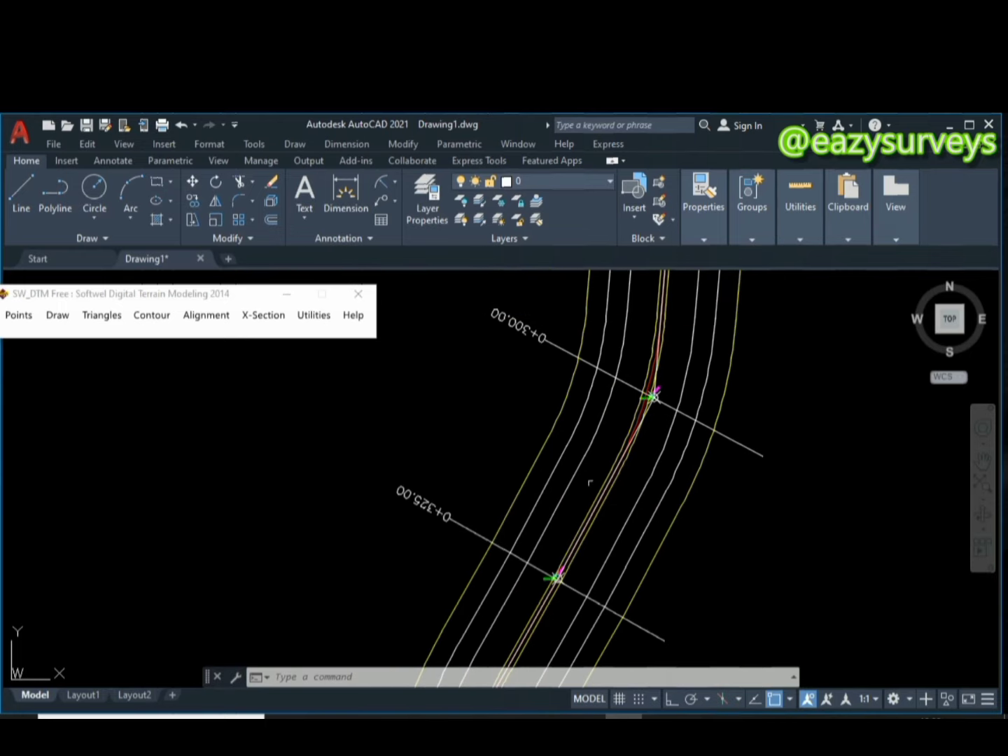
scroll(577, 462, up, 3)
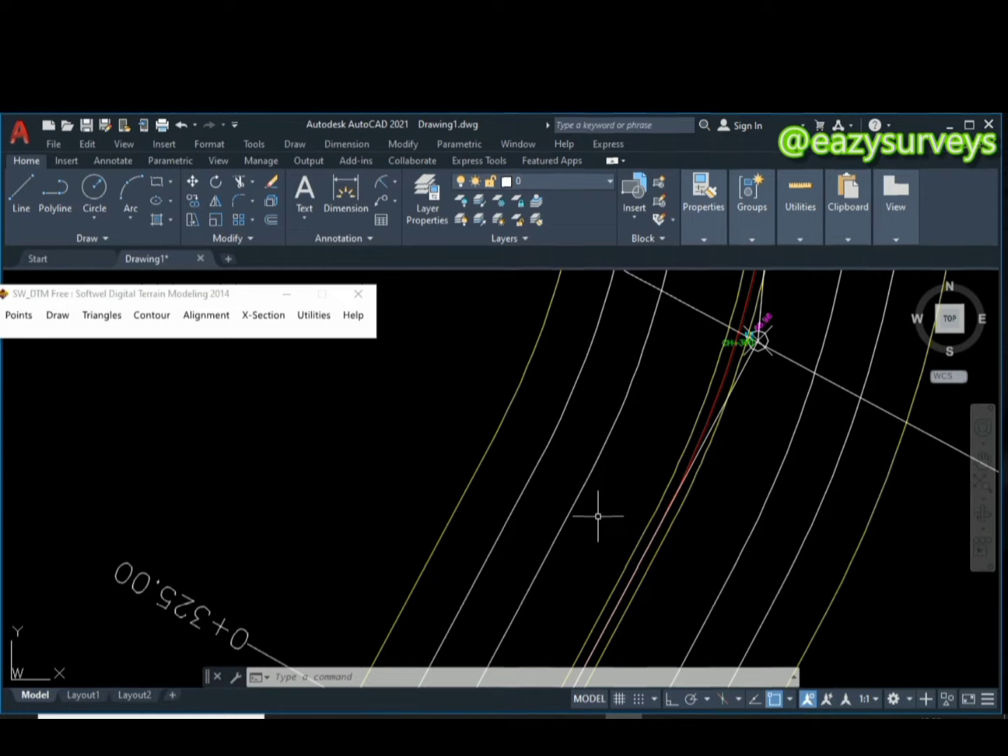
- Load the DASHEDX2 linetype from acadiso.lin into the drawing
click(715, 209)
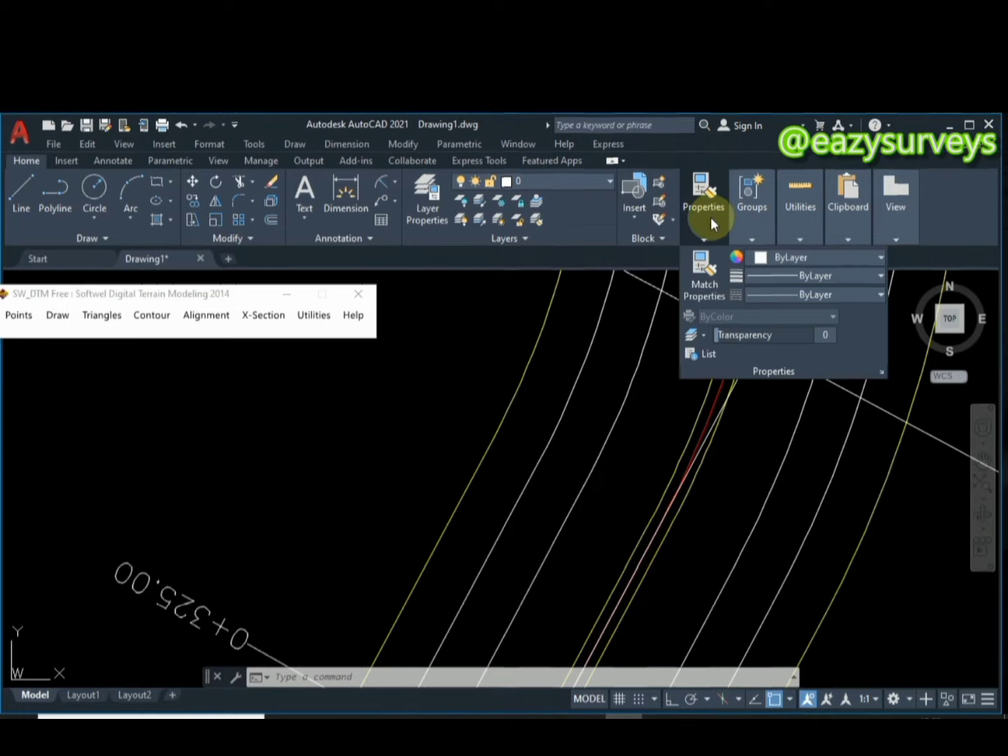
click(773, 295)
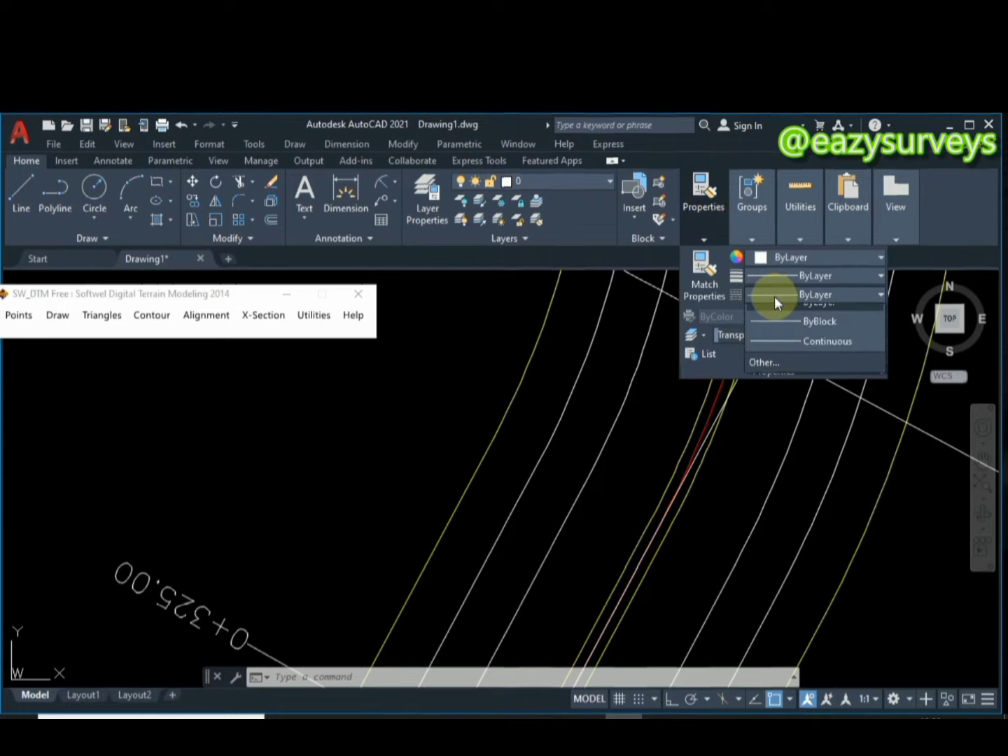
click(775, 375)
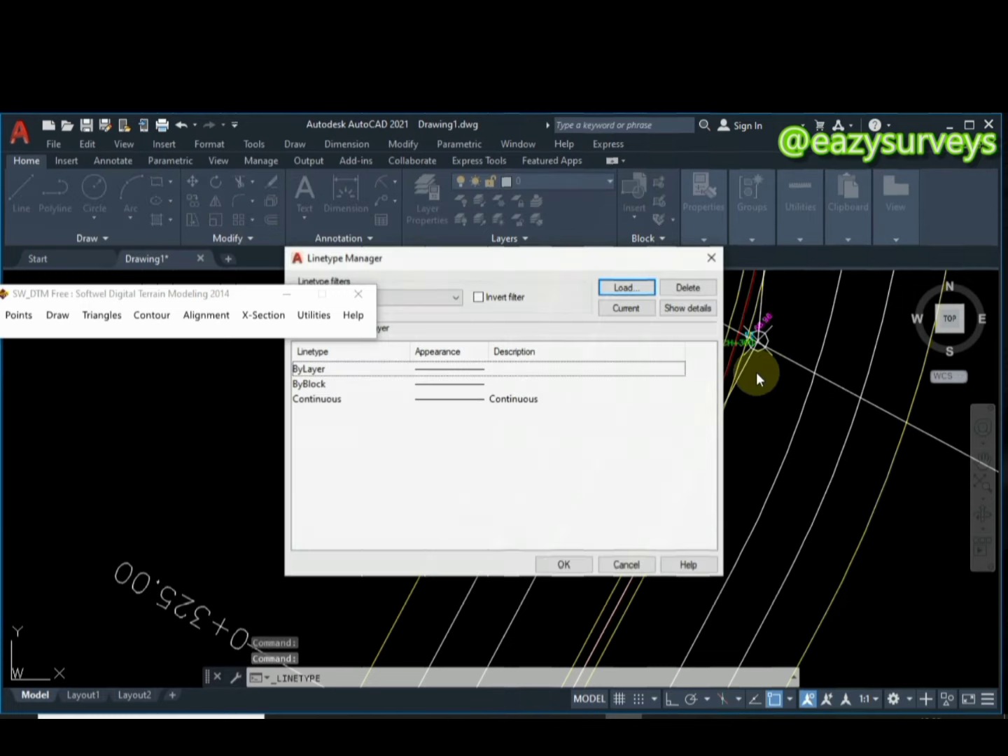
click(626, 288)
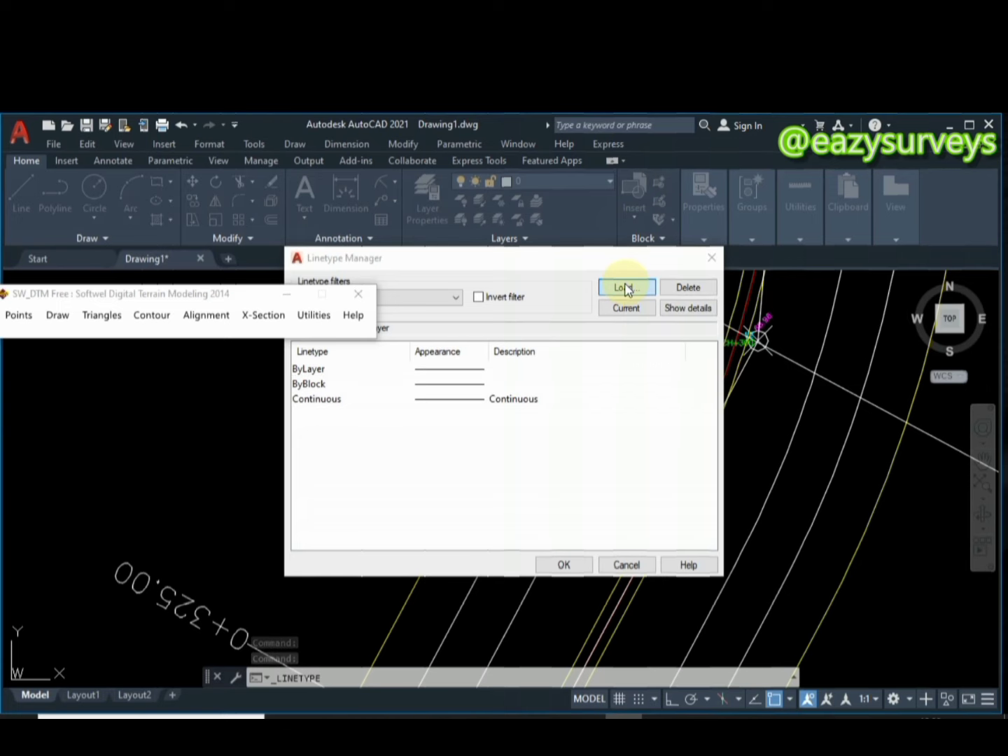
scroll(448, 419, down, 8)
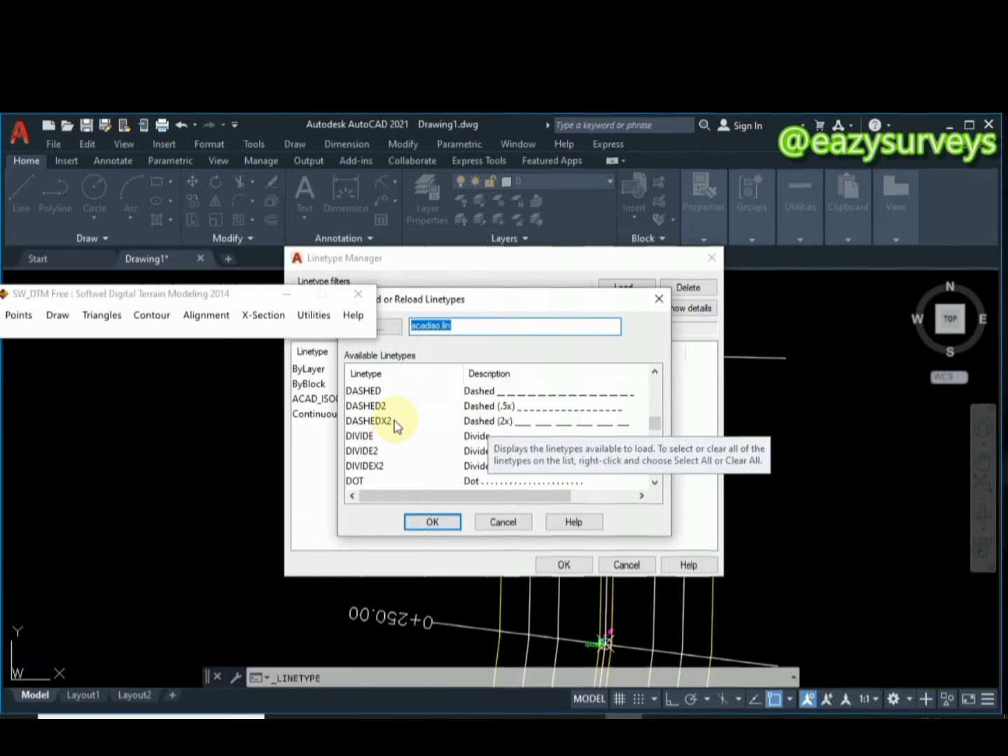
click(371, 426)
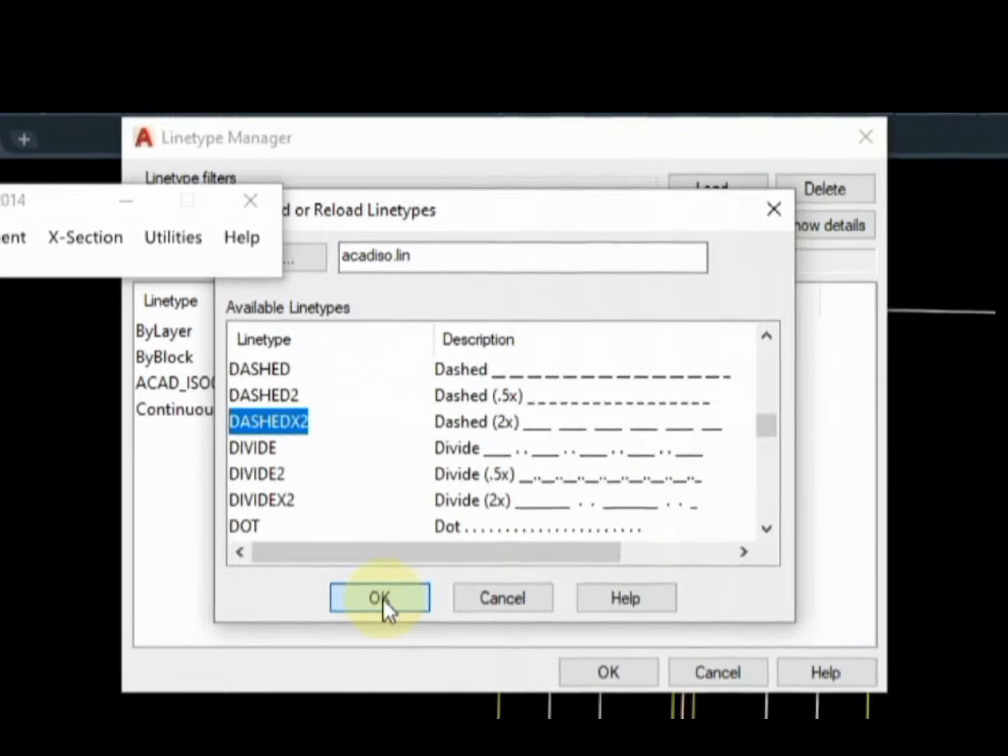
click(380, 597)
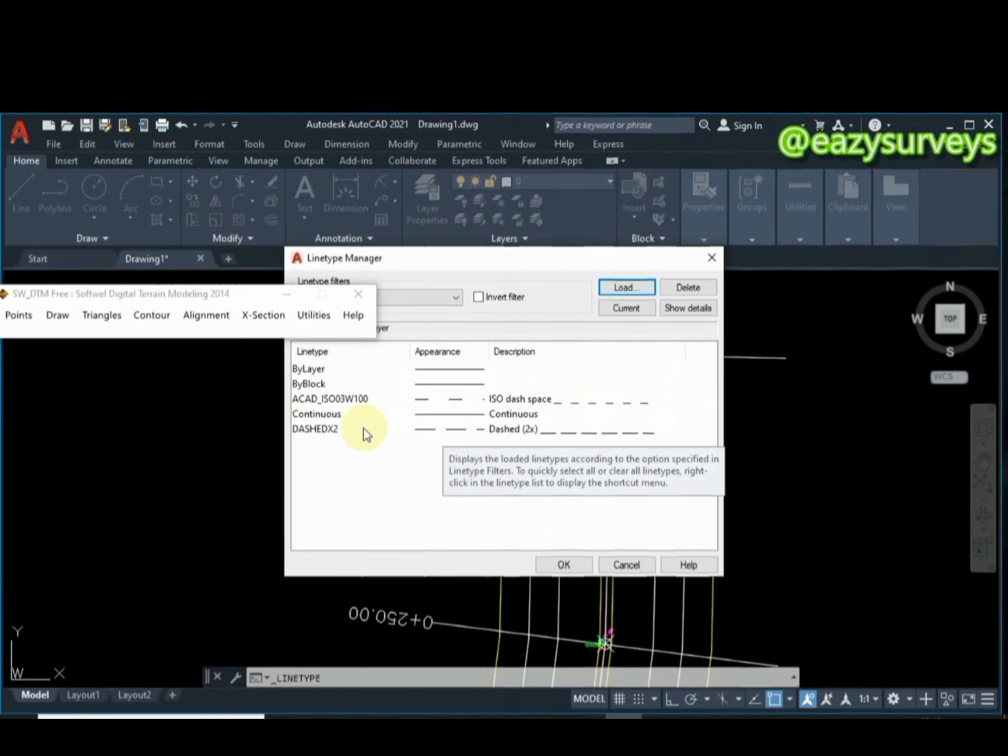
click(376, 429)
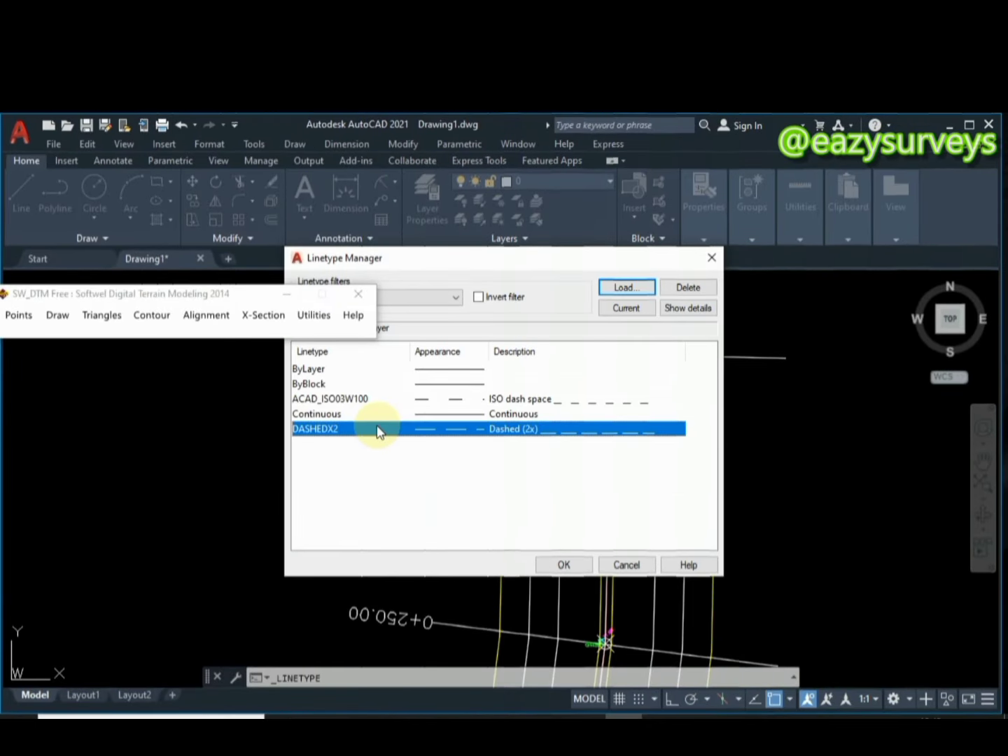
click(569, 565)
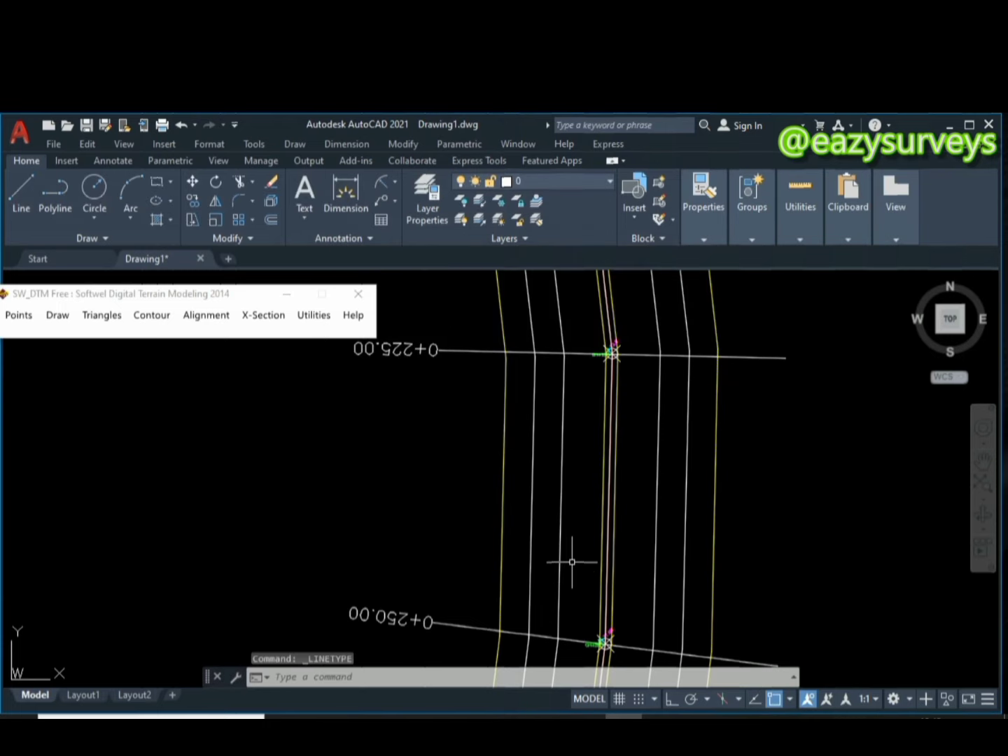
- Apply the DASHEDX2 linetype to the first 2.5 offset line on the east side near chainage 0+225
click(697, 205)
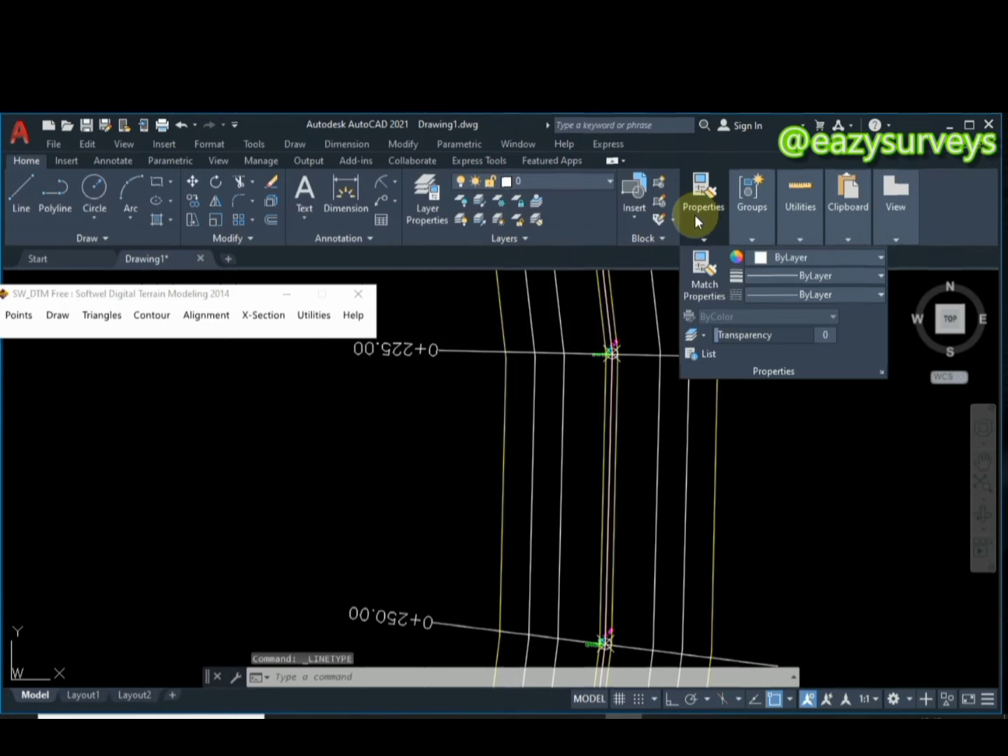
click(817, 293)
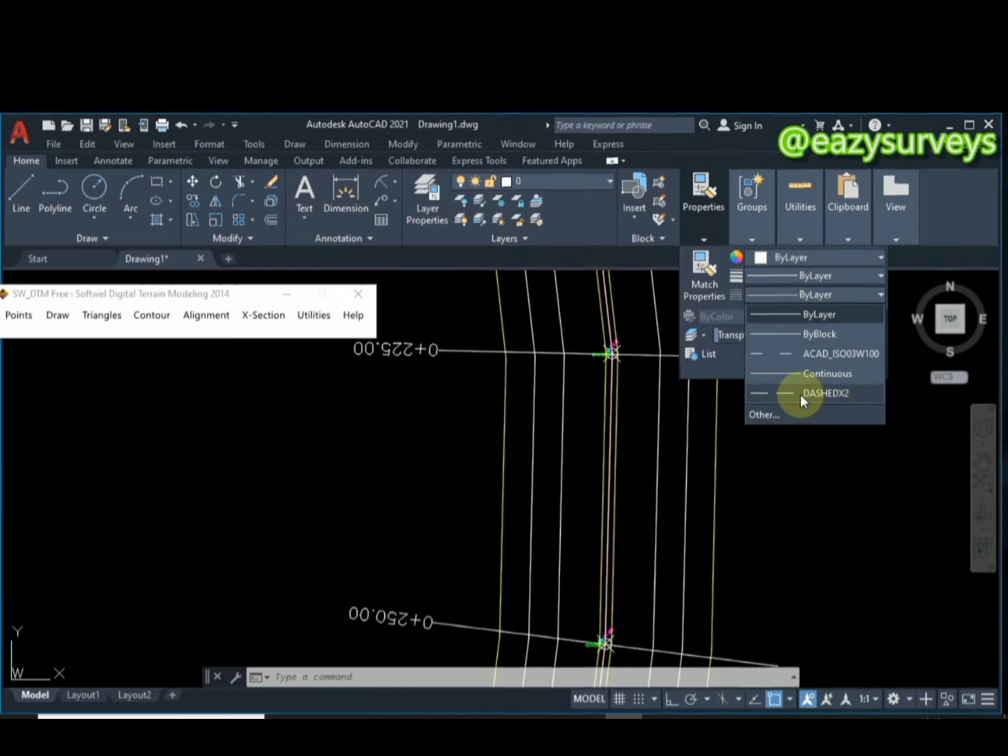
click(695, 500)
click(687, 482)
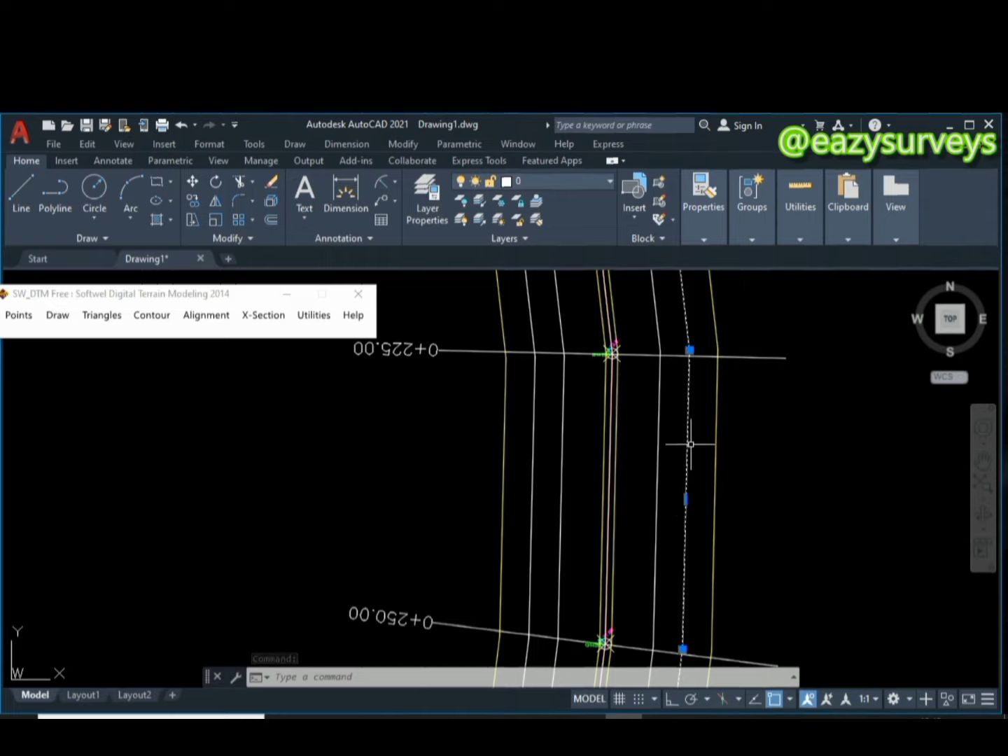
click(722, 219)
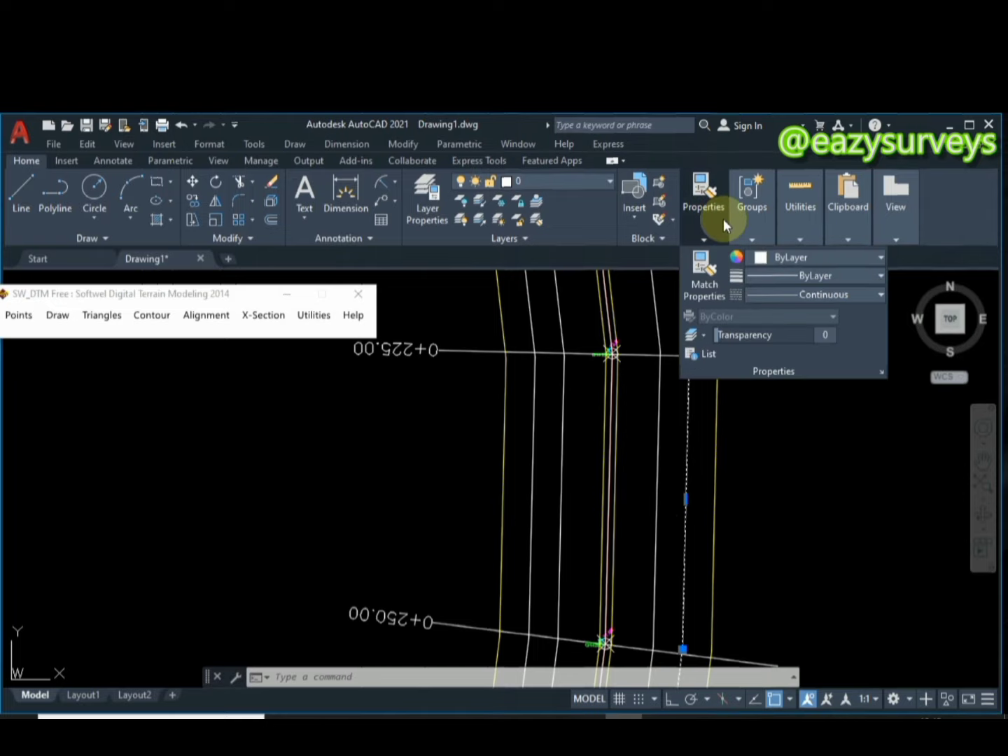
click(771, 293)
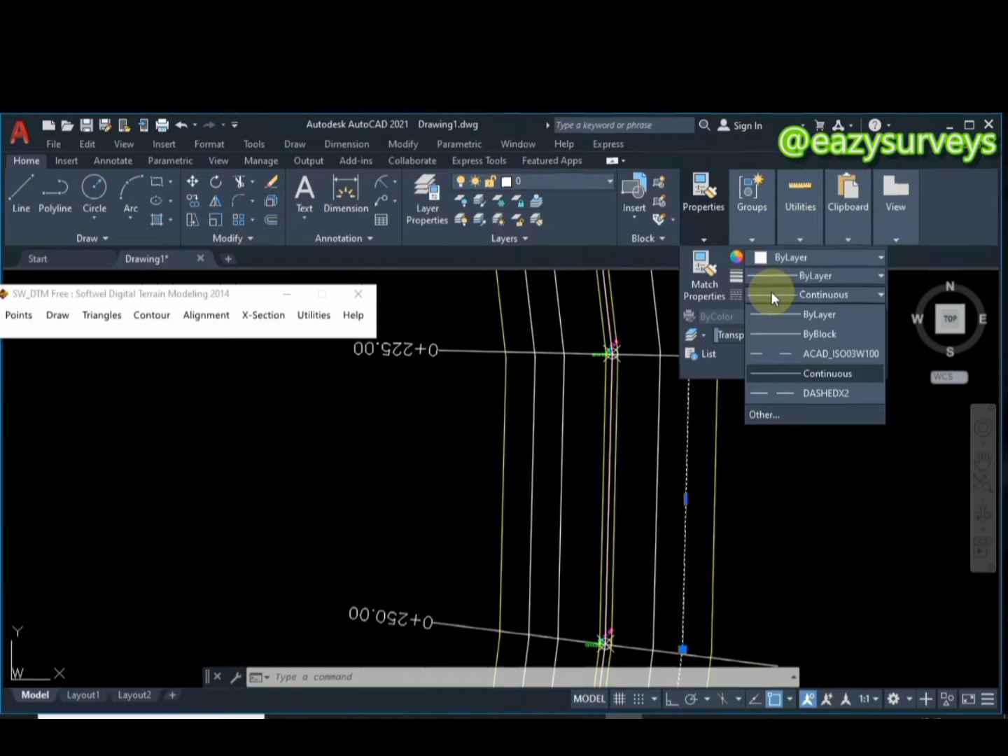
click(798, 393)
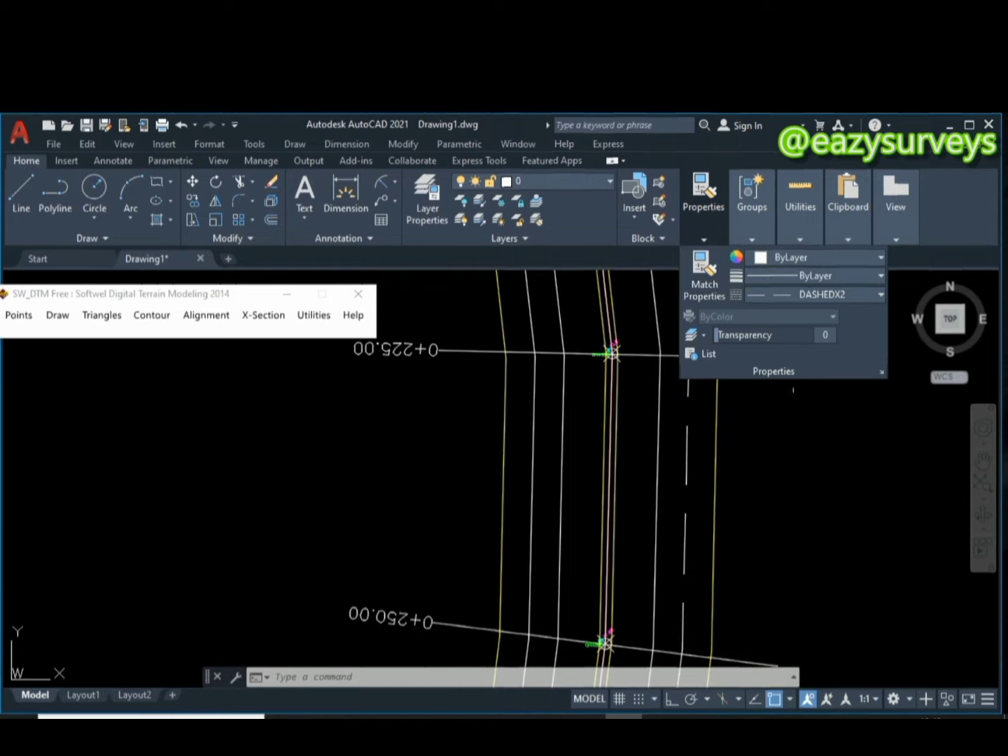
scroll(694, 445, down, 4)
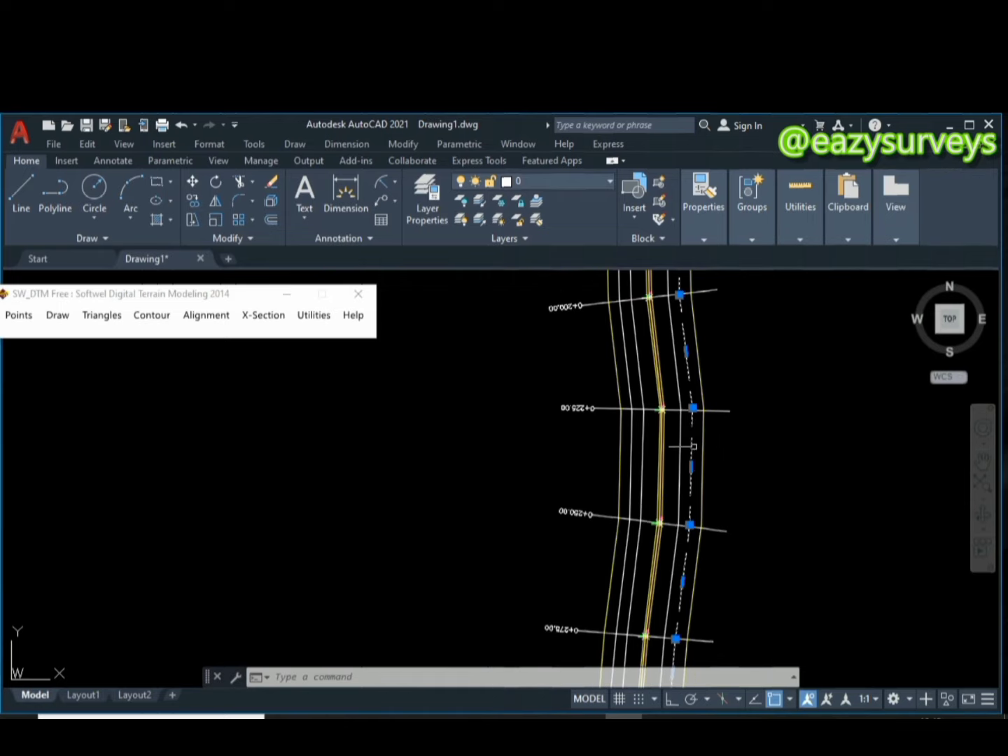
scroll(688, 492, up, 5)
scroll(691, 490, down, 6)
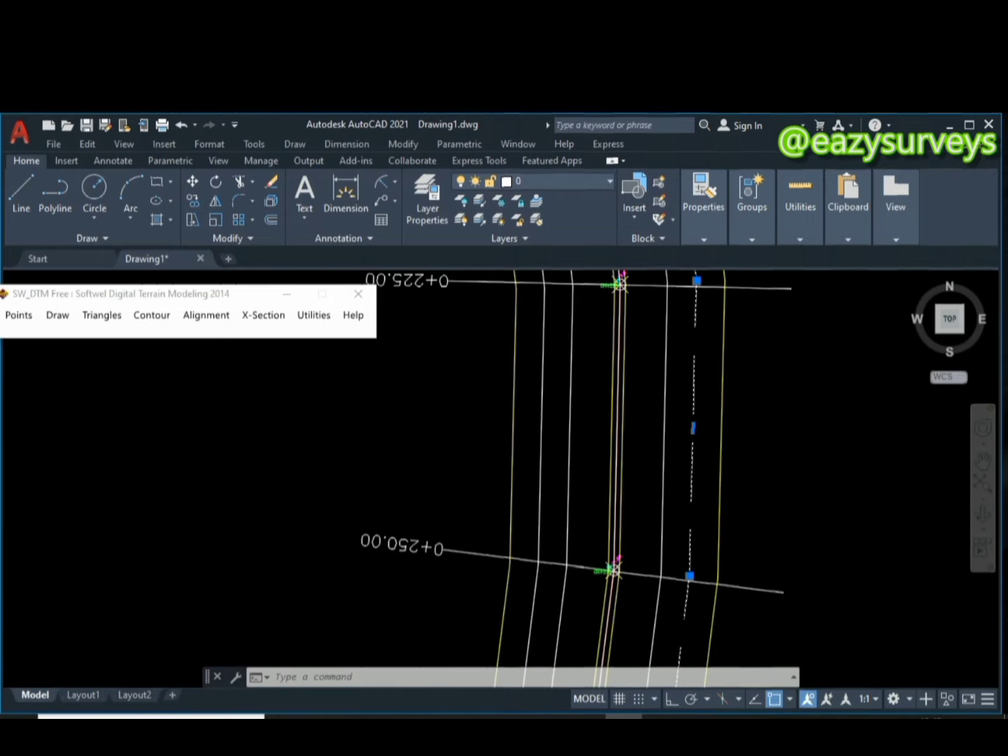
scroll(689, 483, up, 6)
scroll(691, 484, down, 2)
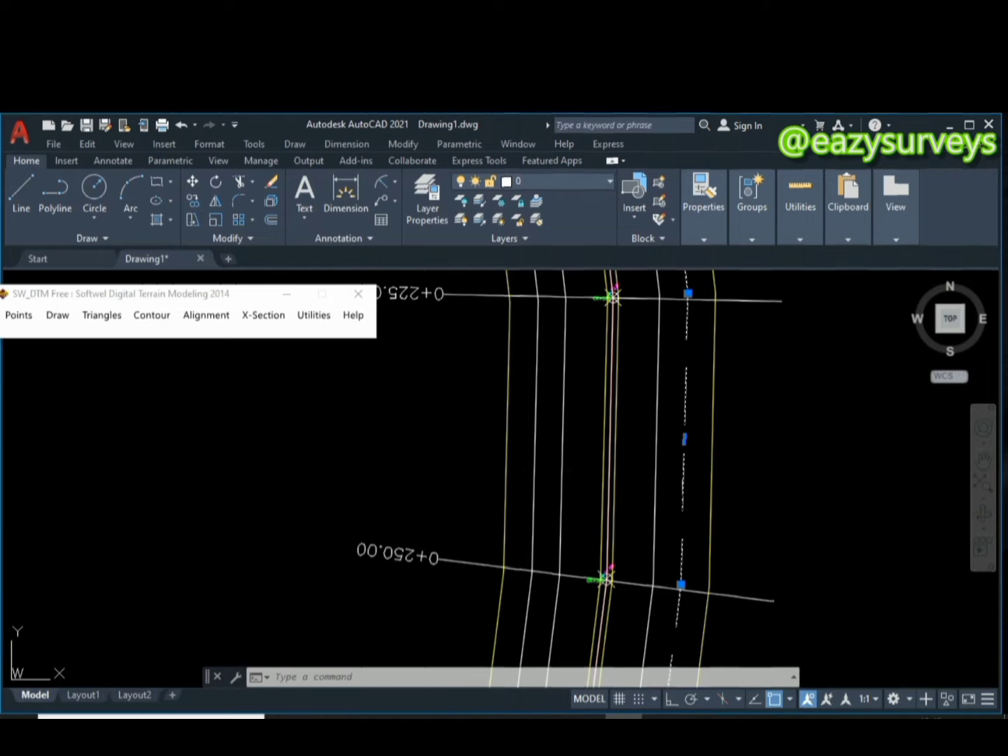
- Set the linetype of the 3.65 lines and first 2.5 offset lines on both sides of the road to DASHEDX2
click(711, 441)
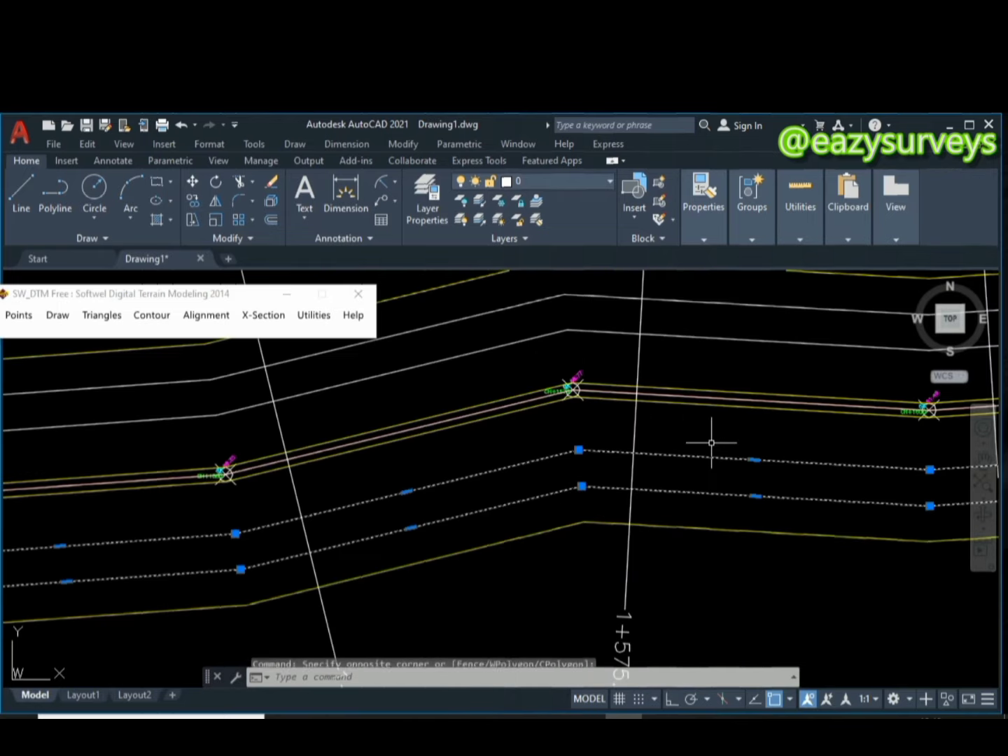
scroll(711, 441, down, 5)
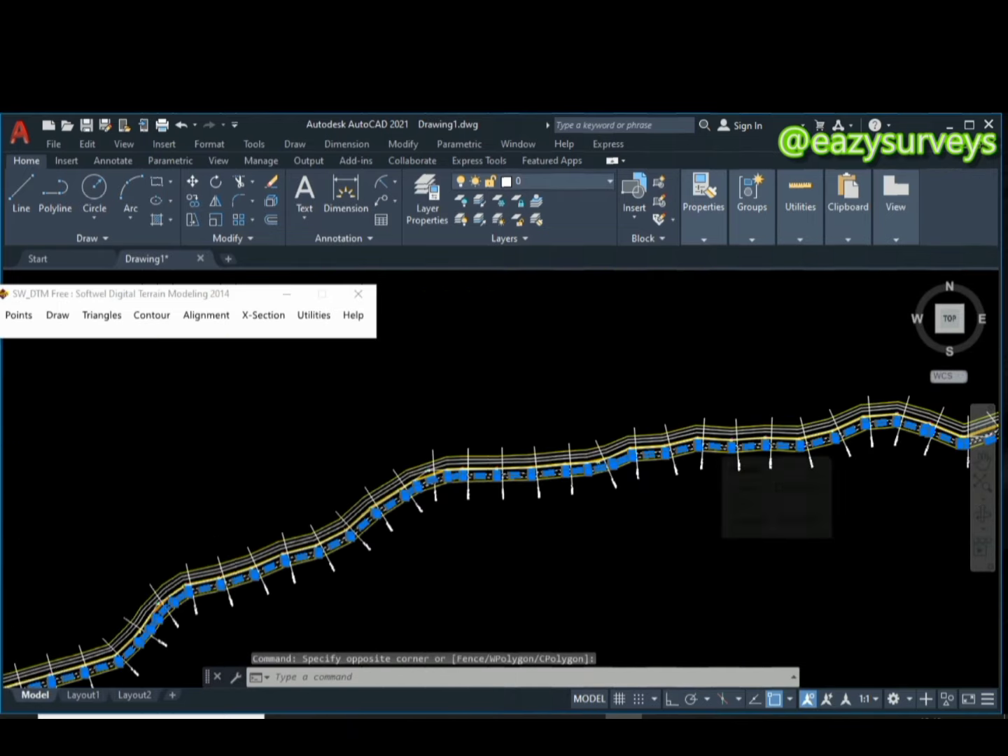
scroll(711, 430, up, 5)
click(744, 359)
click(736, 352)
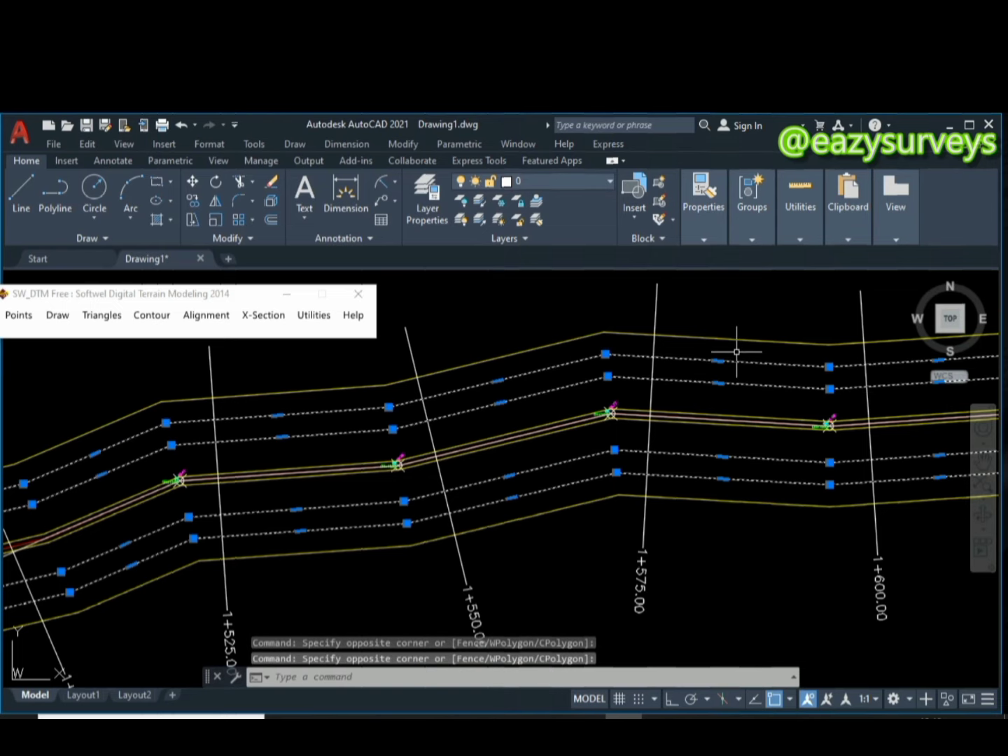
click(685, 224)
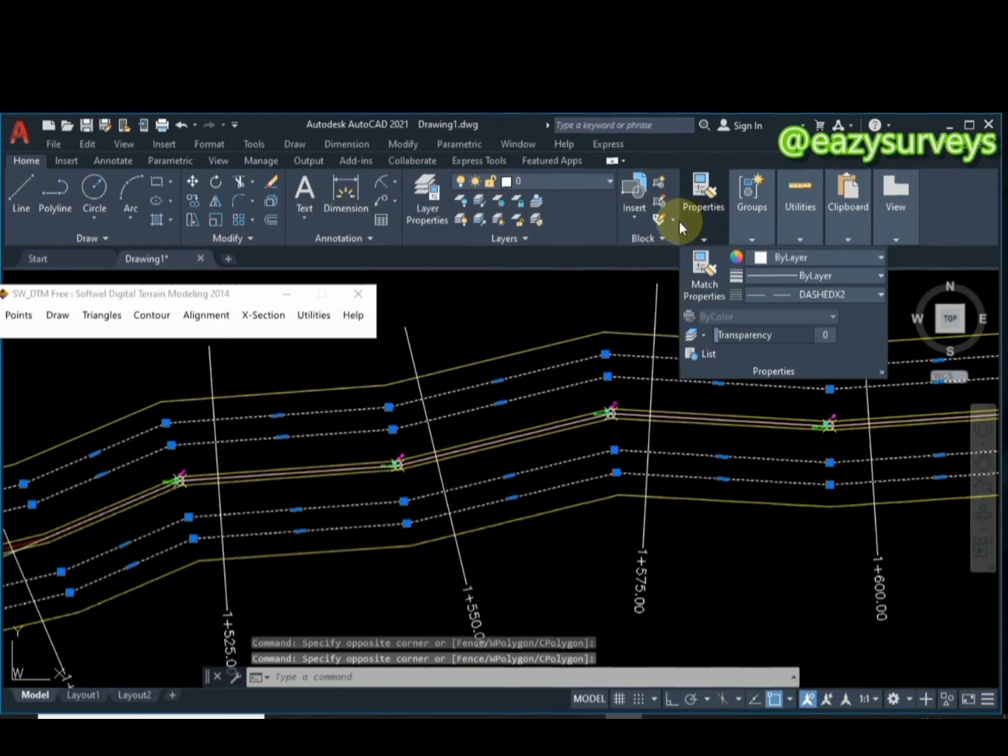
click(788, 292)
click(808, 390)
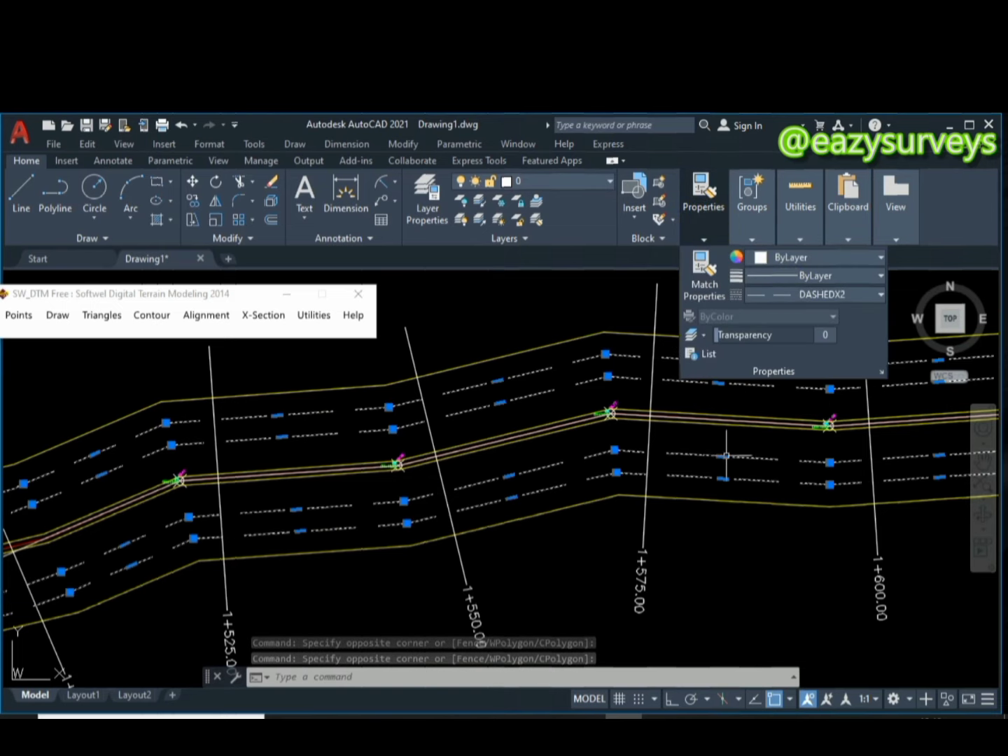
scroll(726, 455, down, 5)
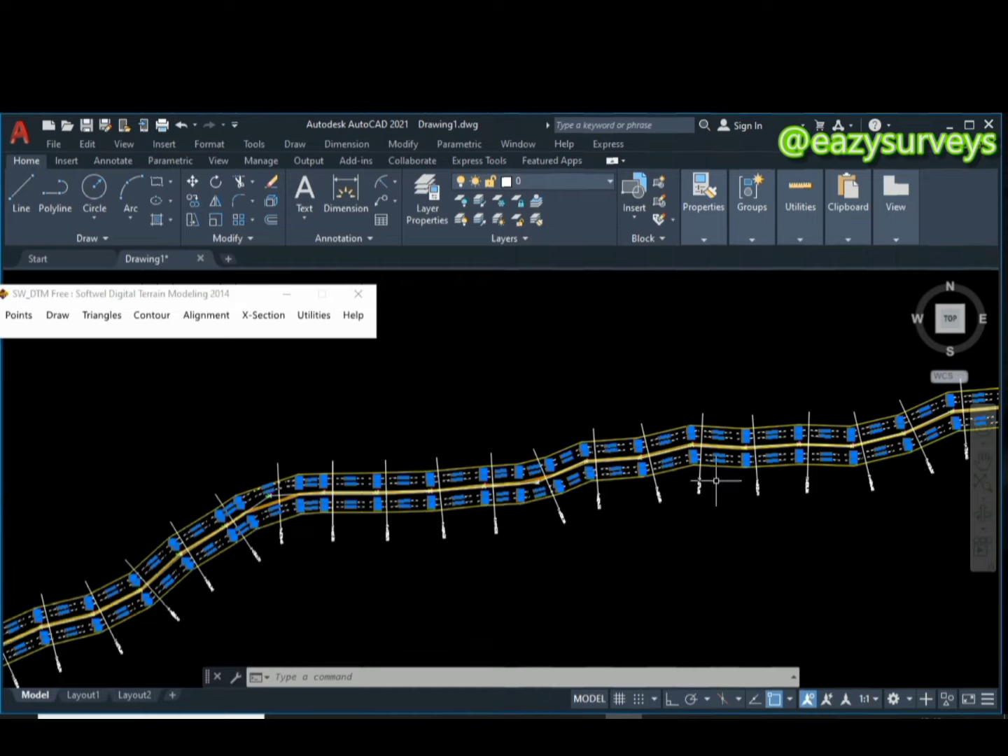
scroll(715, 480, down, 5)
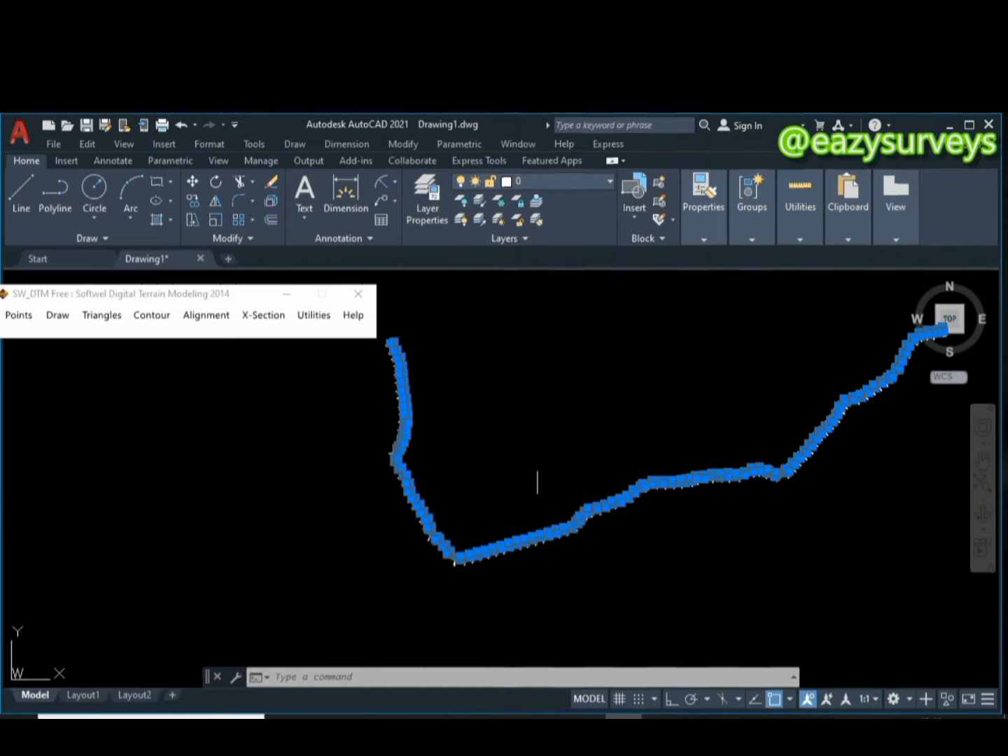
- Examine the dashed offset lines on both sides of the centreline around chainages 0+175 to 0+275
key(Escape)
scroll(388, 495, up, 4)
scroll(463, 488, down, 5)
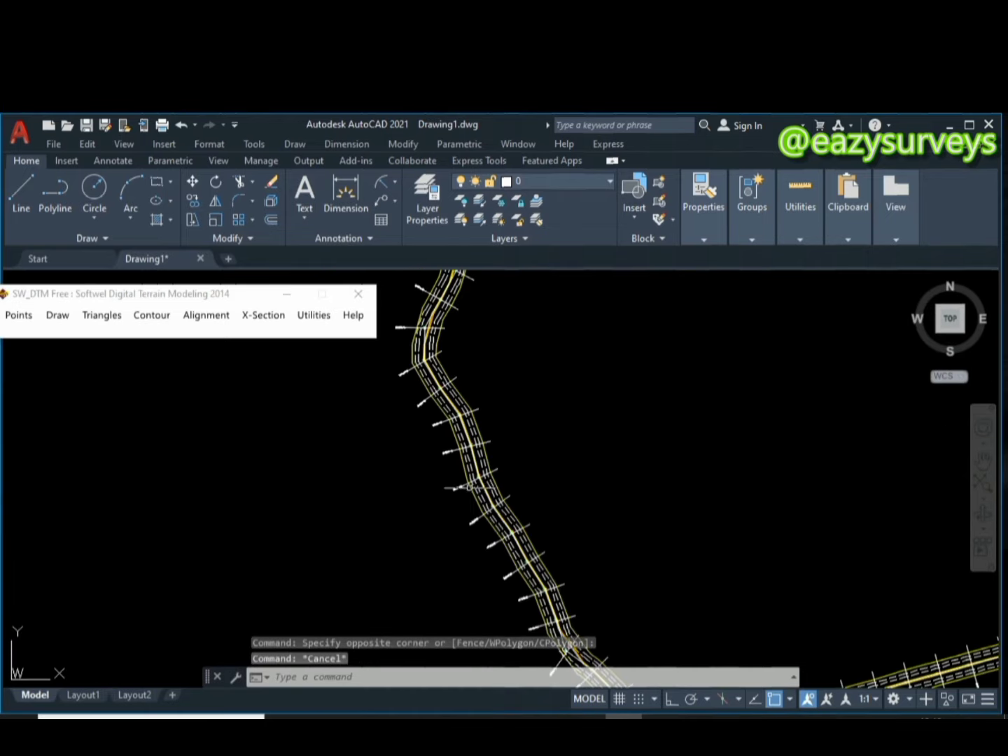
scroll(462, 336, up, 6)
scroll(463, 336, up, 3)
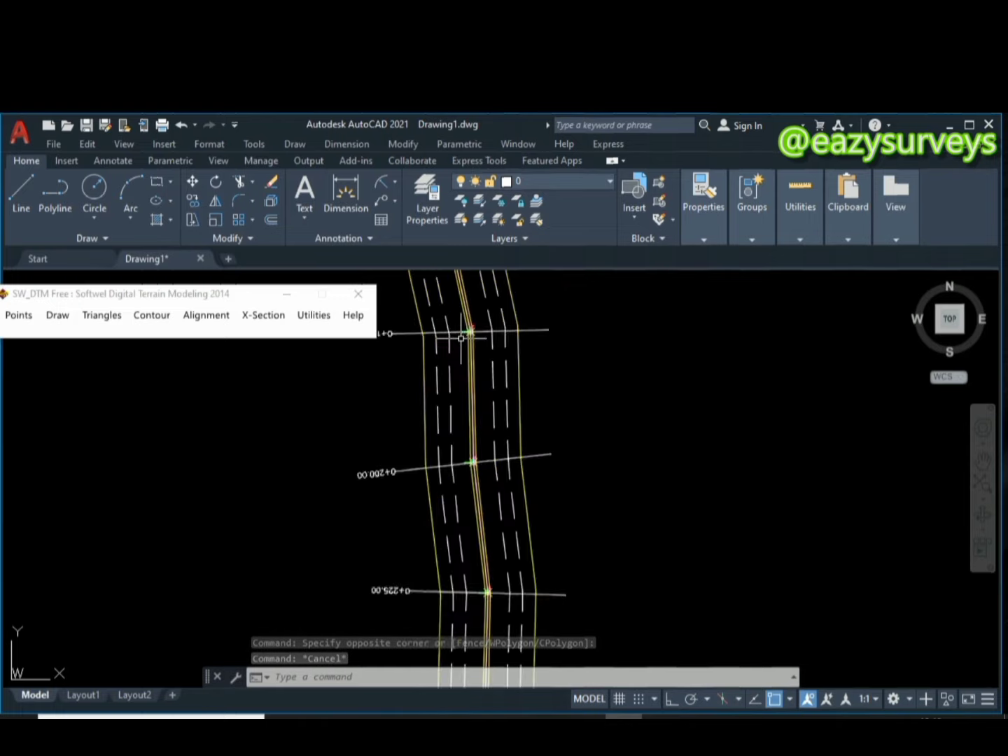
scroll(462, 336, down, 4)
scroll(465, 344, up, 2)
scroll(467, 350, down, 2)
scroll(467, 349, up, 2)
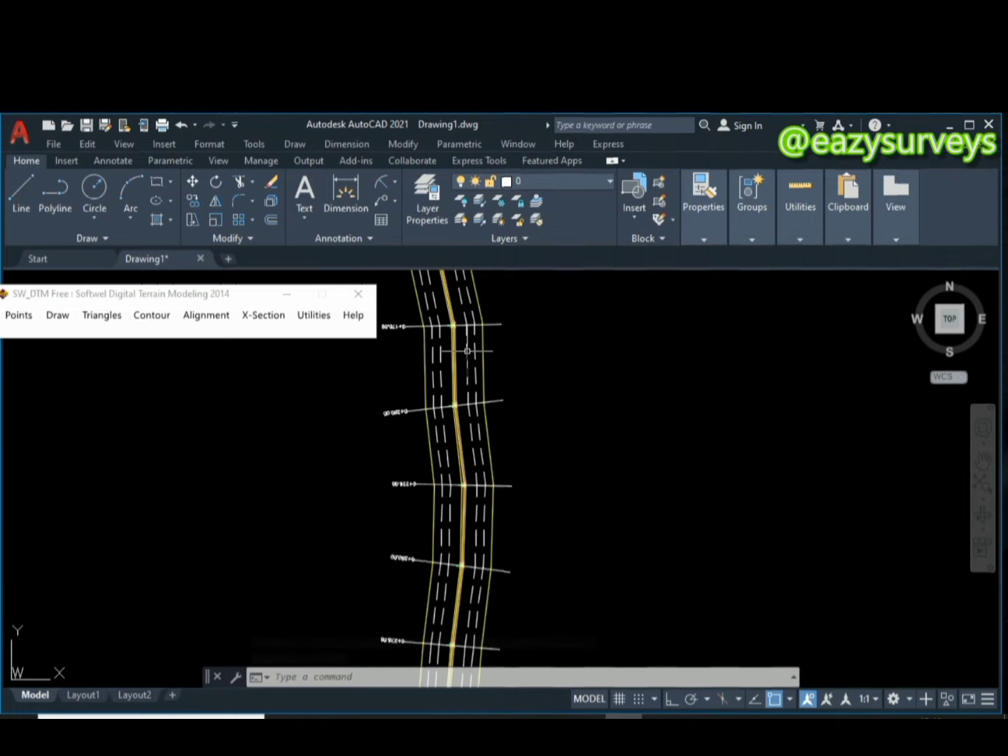
scroll(443, 355, up, 3)
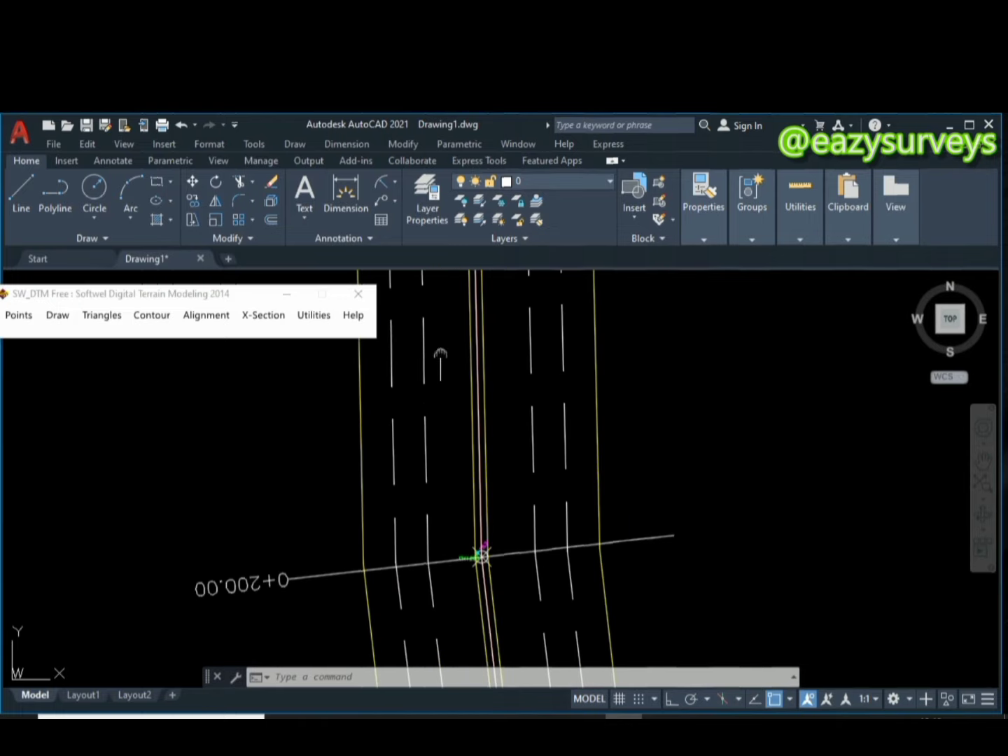
- Set the linetype scale of the four dashed offset lines, two on each side of the centreline, to 0.5
click(450, 354)
click(387, 354)
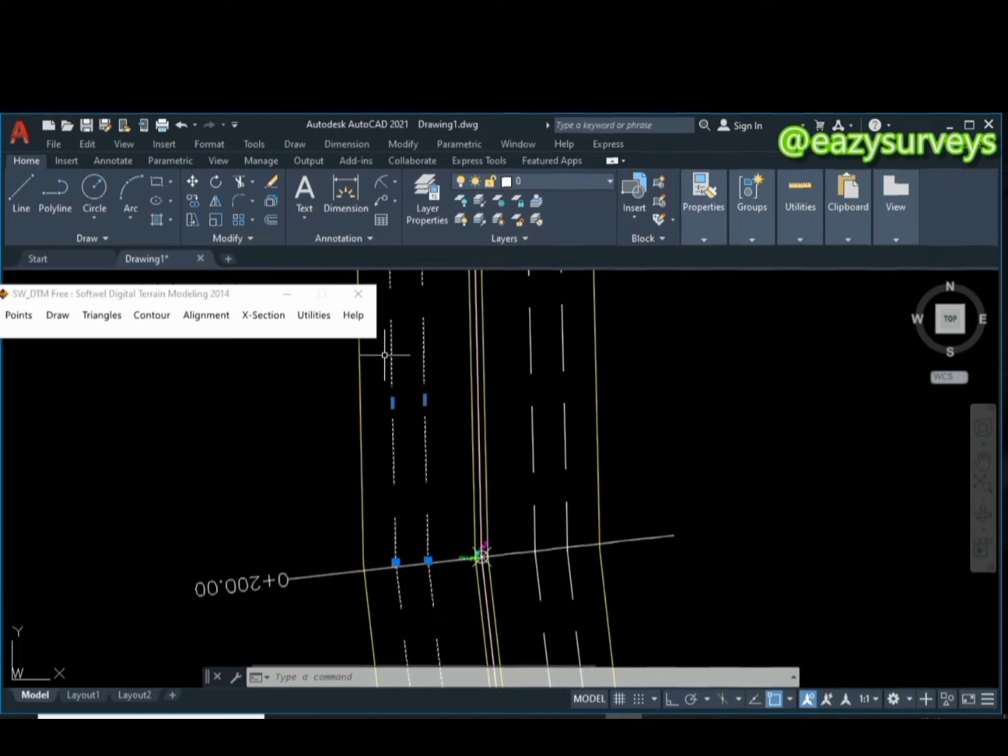
click(576, 357)
click(524, 354)
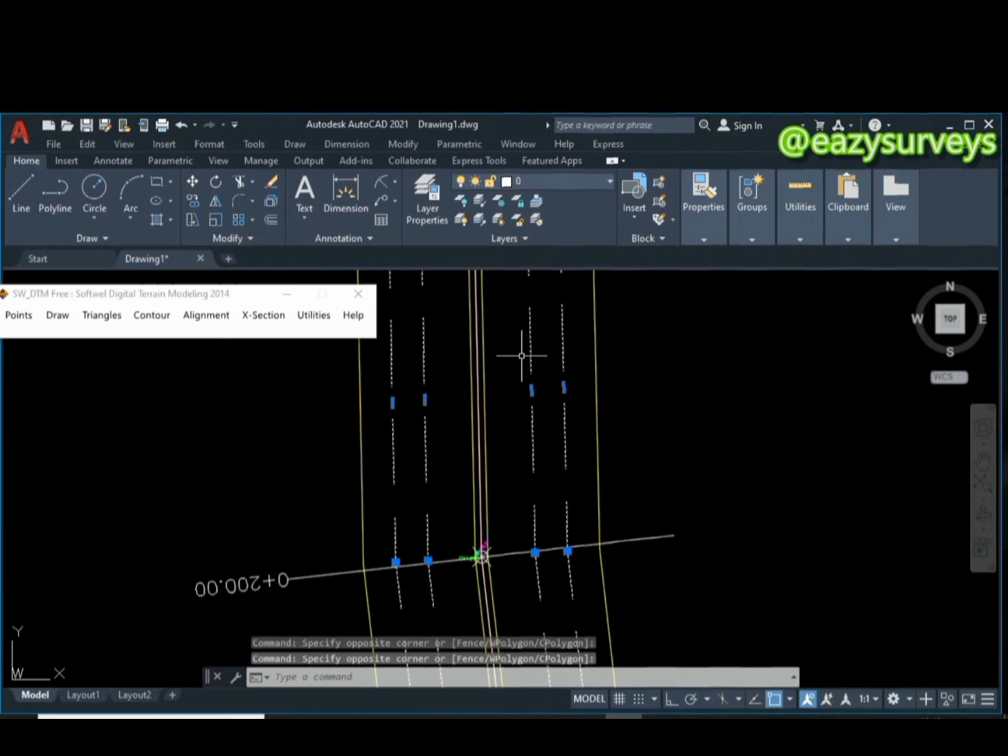
scroll(521, 360, down, 4)
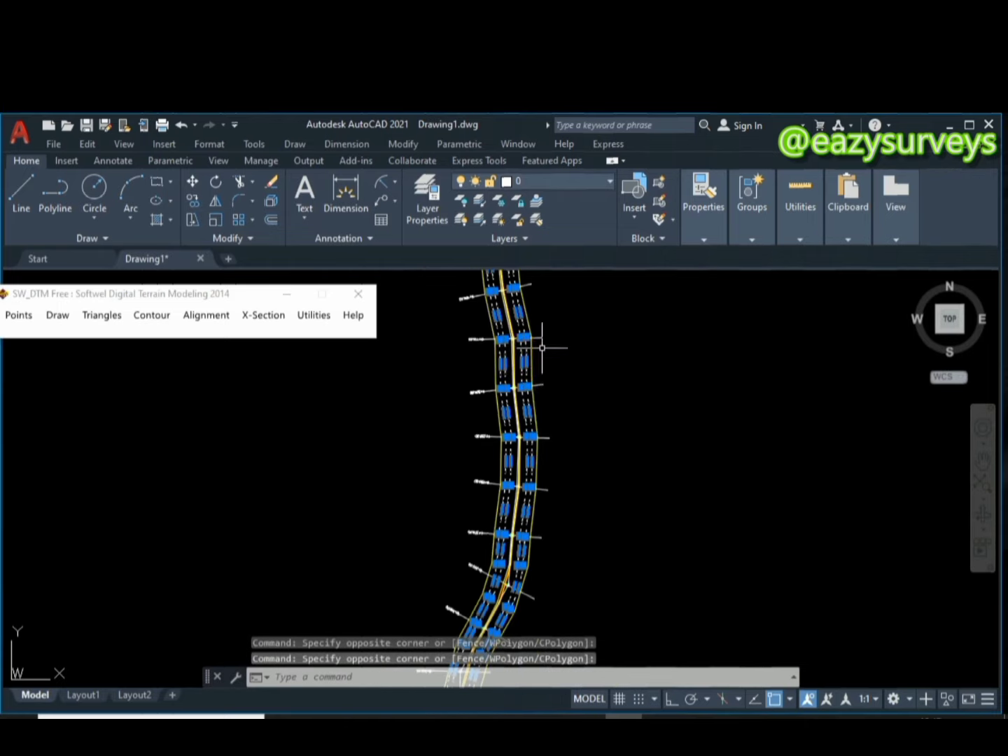
scroll(632, 309, down, 3)
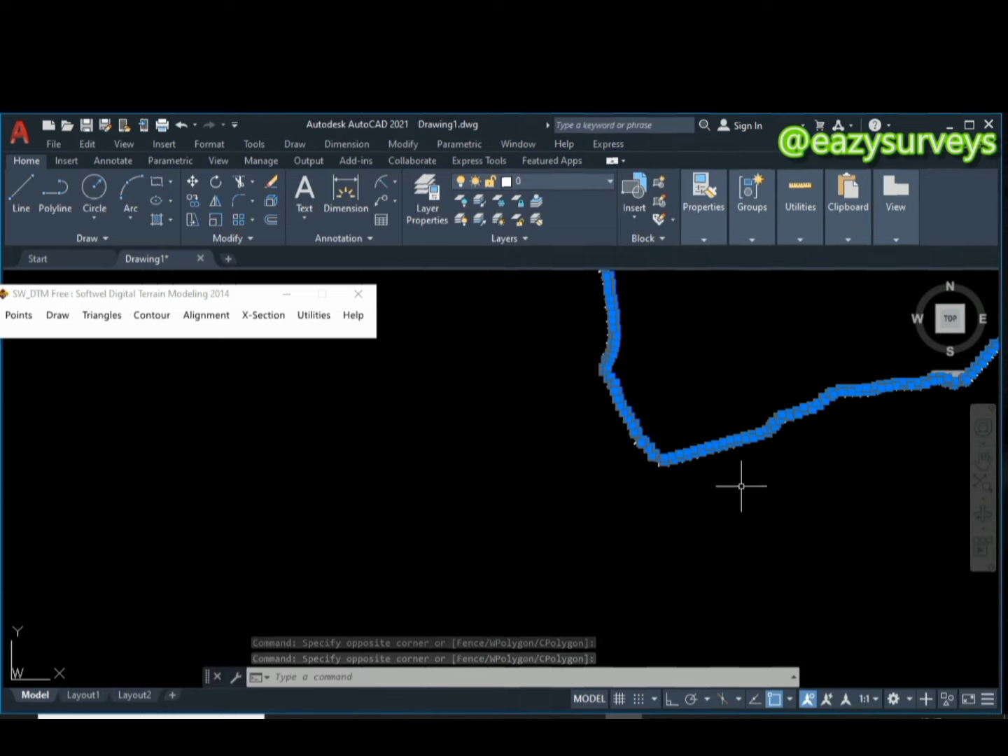
scroll(726, 429, up, 6)
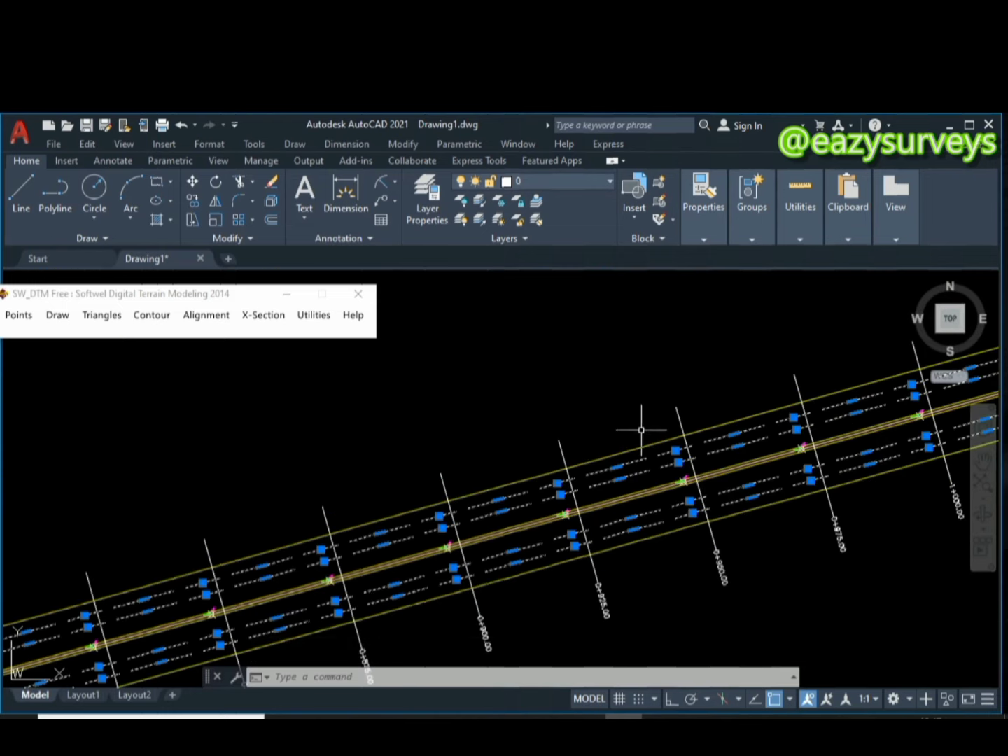
right_click(595, 359)
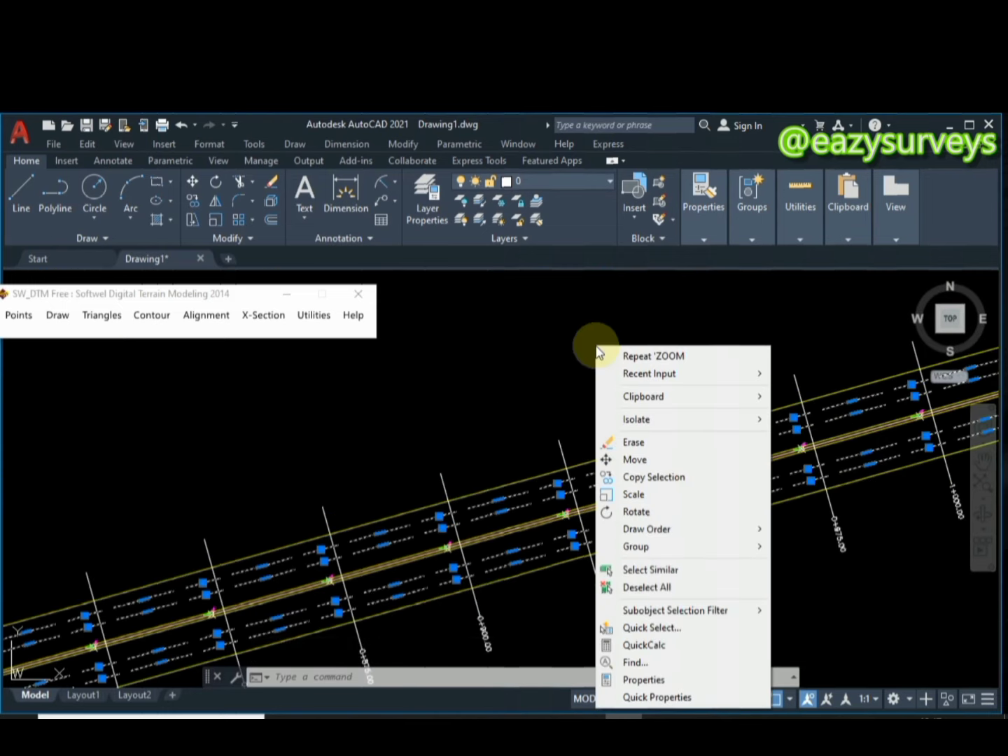
click(660, 684)
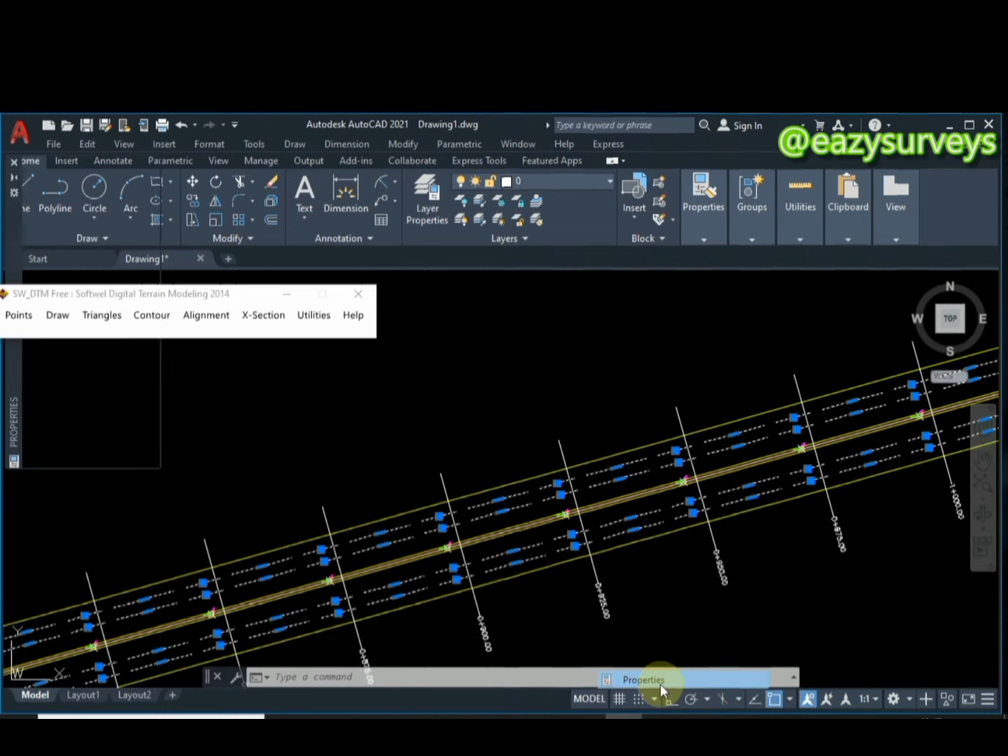
click(286, 289)
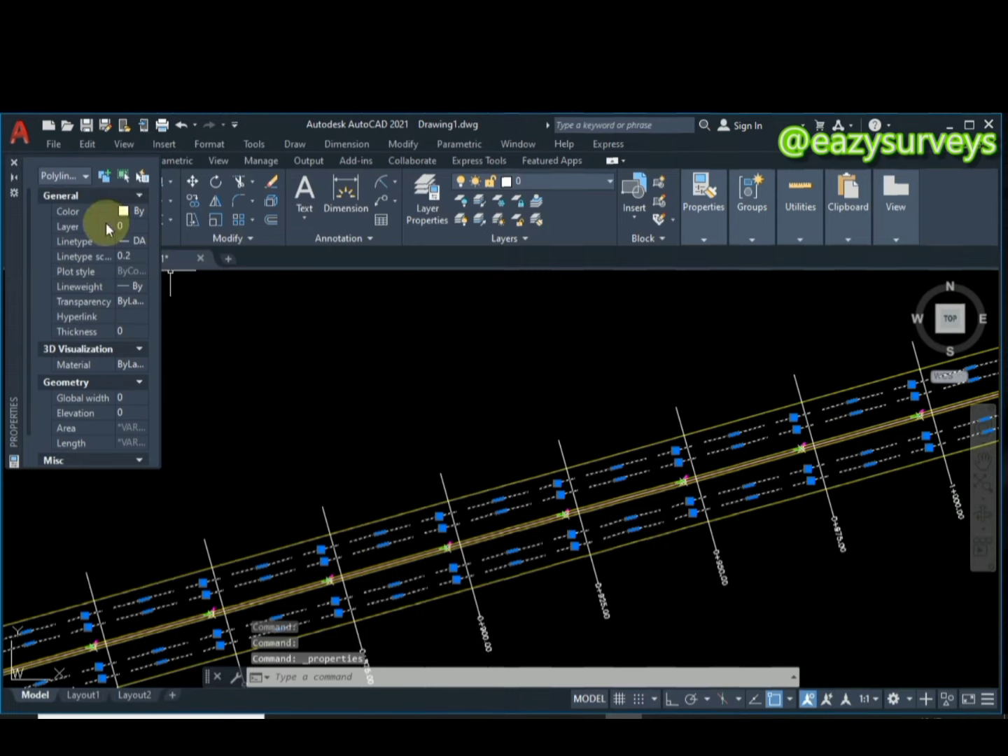
click(132, 255)
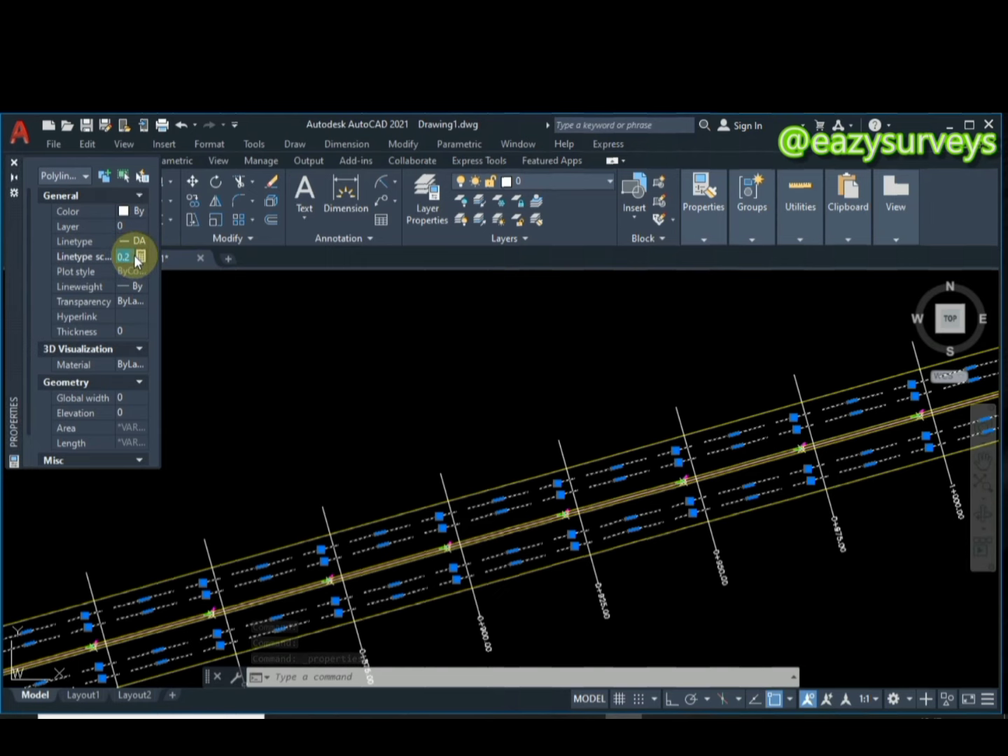
click(137, 256)
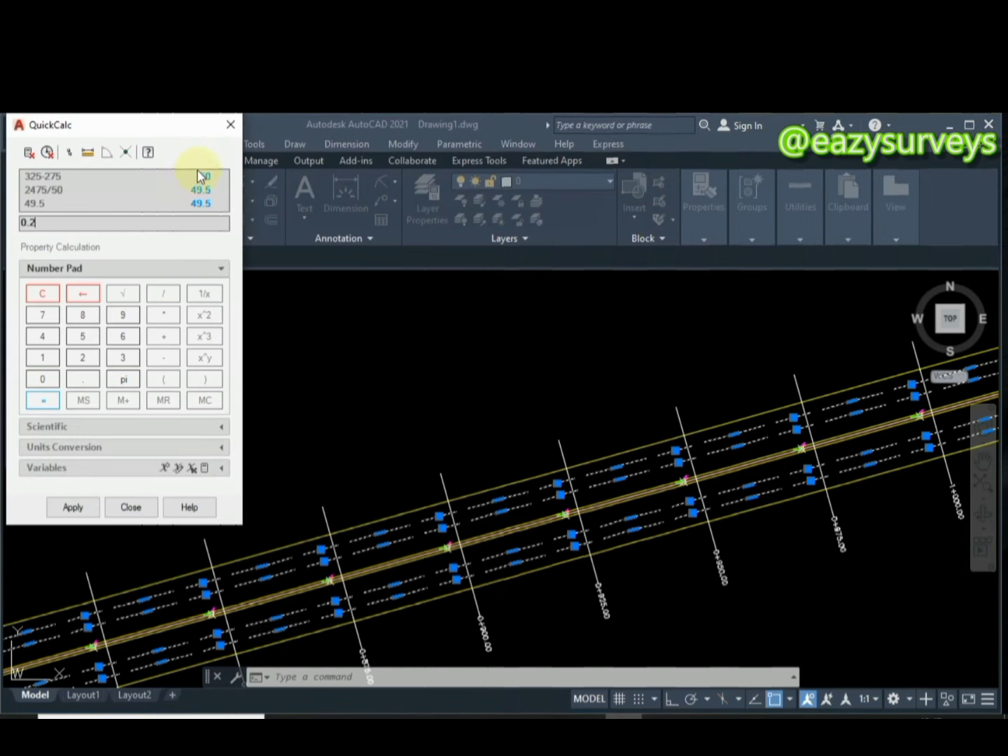
click(230, 123)
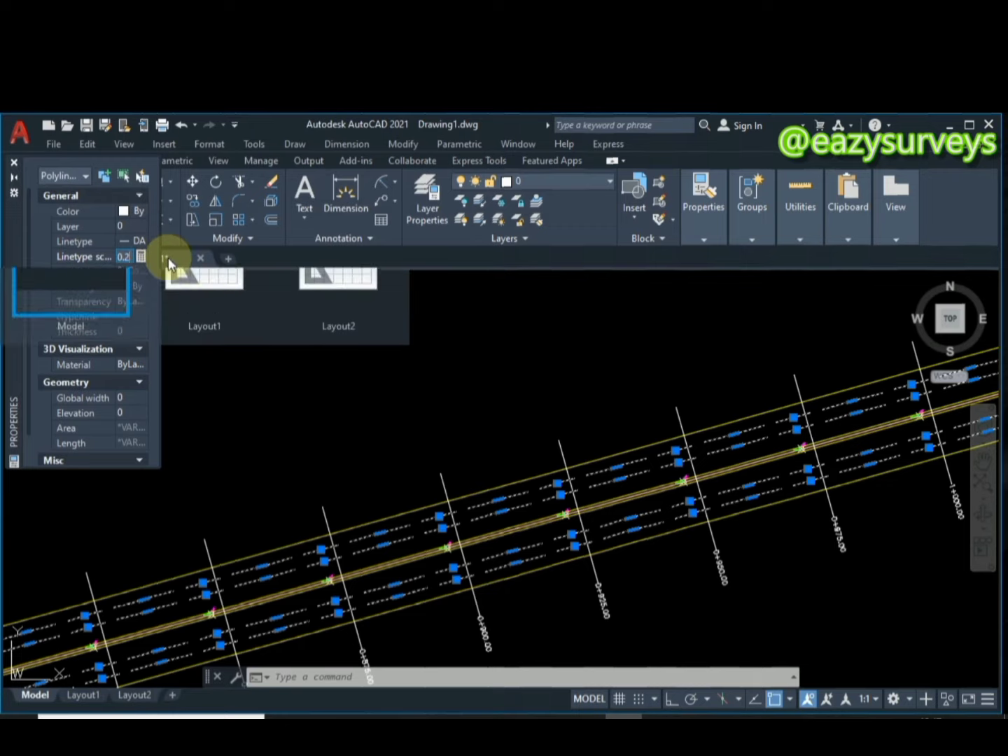
key(BackSpace)
text(5)
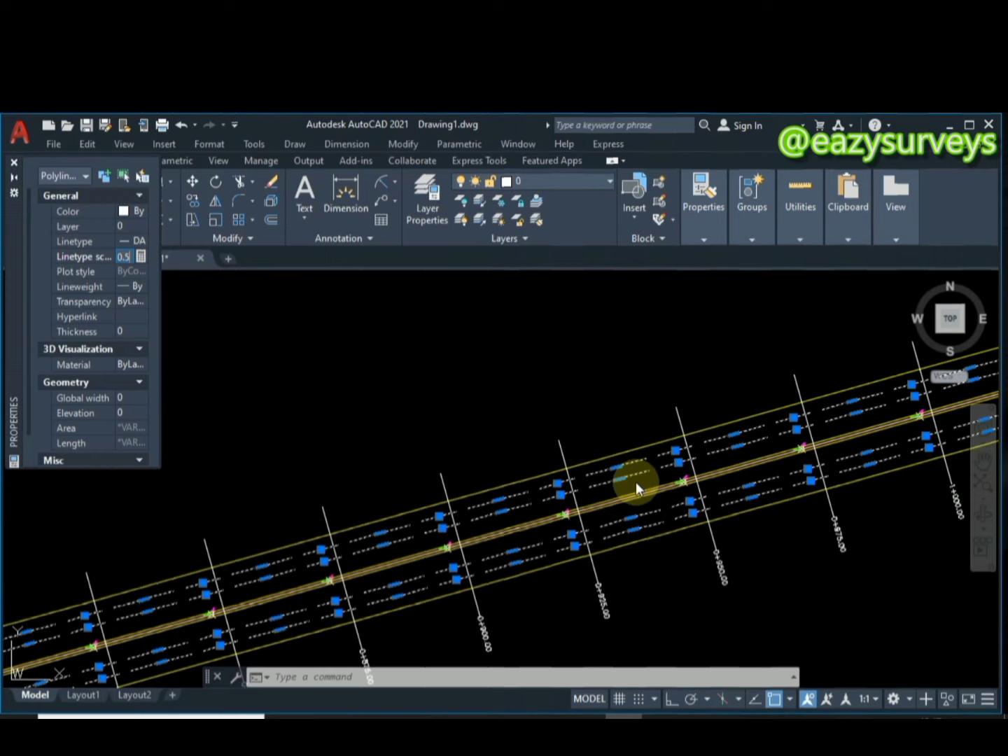
key(Return)
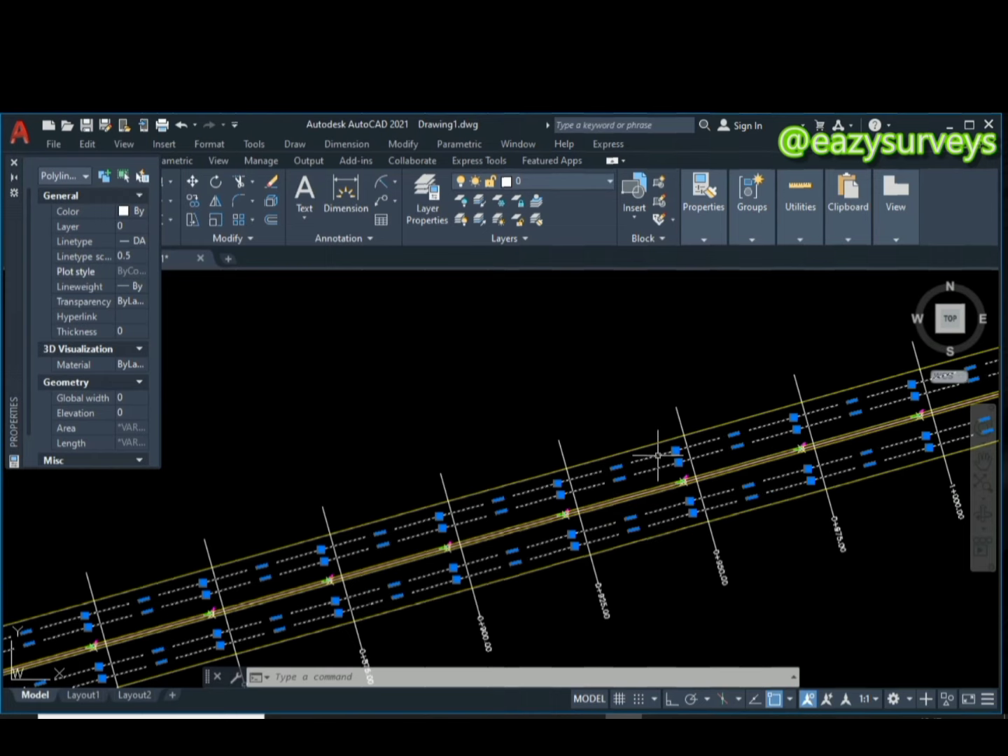
- Return the linetype scale of the four selected dashed offset lines to 0.2 and close their properties
scroll(659, 455, up, 2)
scroll(658, 456, up, 1)
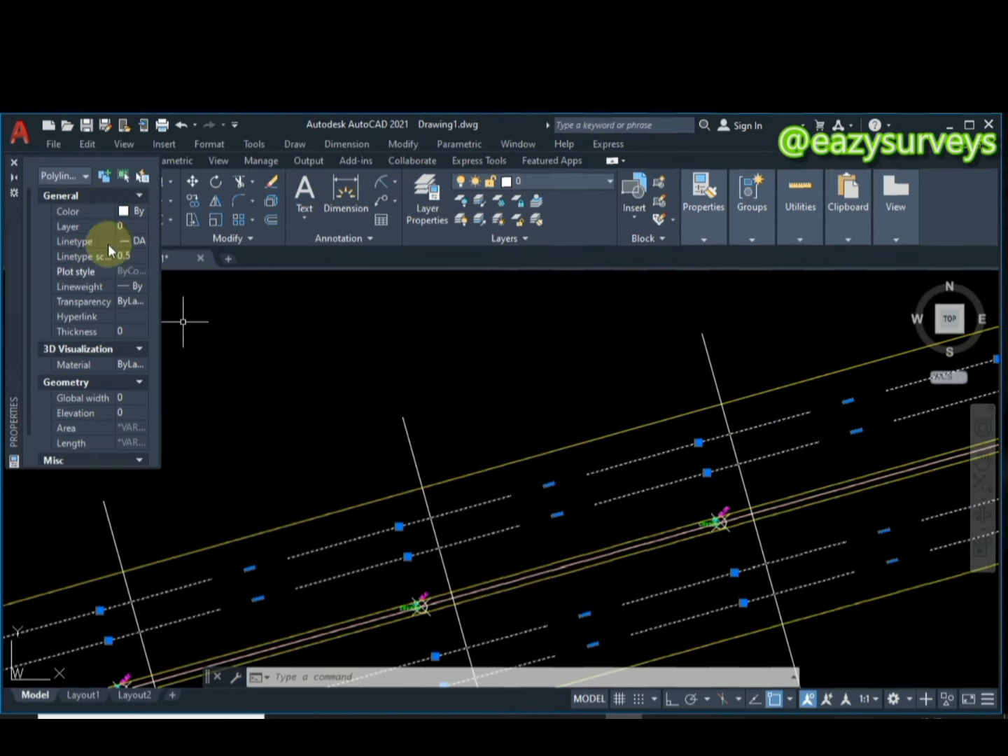
click(128, 257)
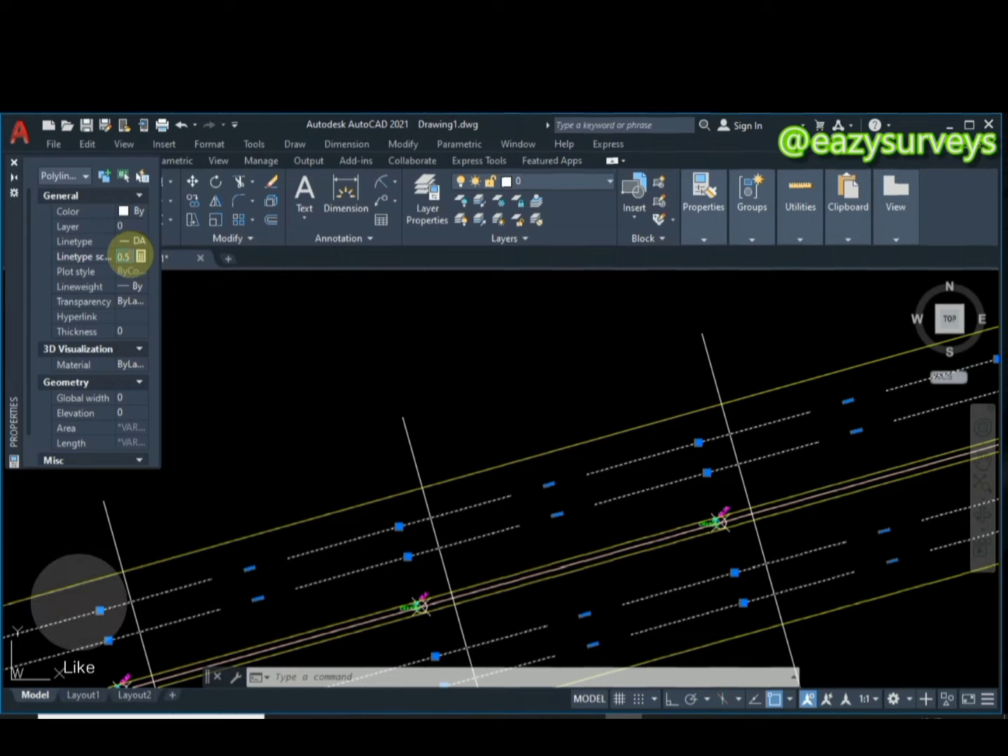
text(0.2)
click(308, 337)
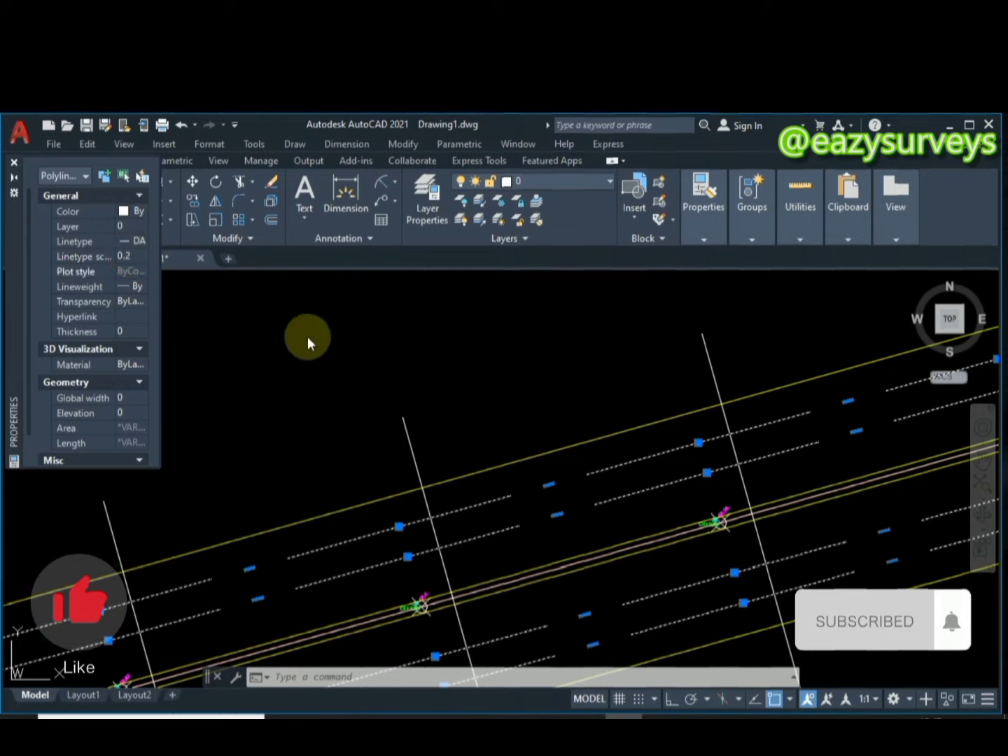
click(11, 179)
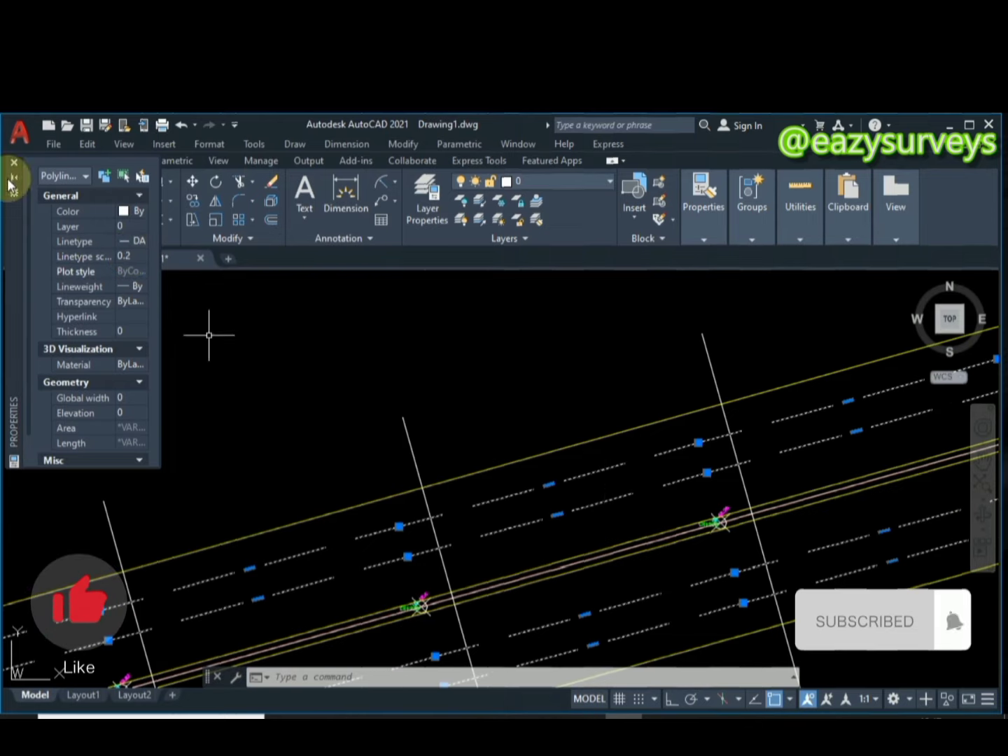
- Deselect the dashed lines and inspect the road's line pattern from its start at chainage 0+000 down past 0+200
scroll(411, 520, down, 5)
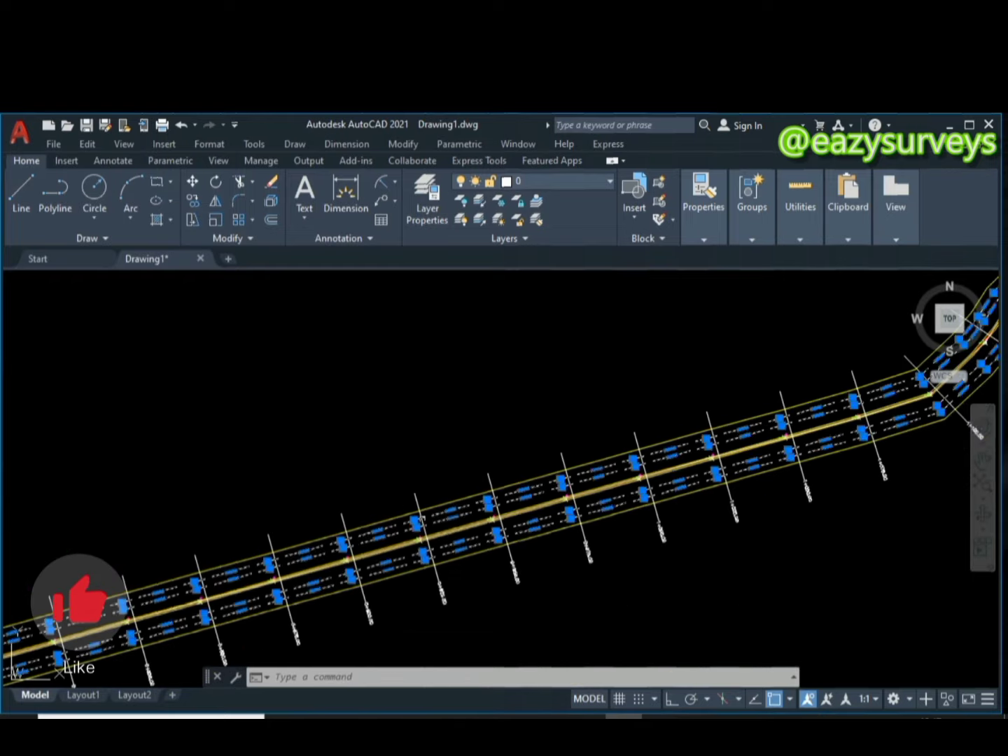
scroll(442, 517, down, 4)
scroll(444, 518, up, 4)
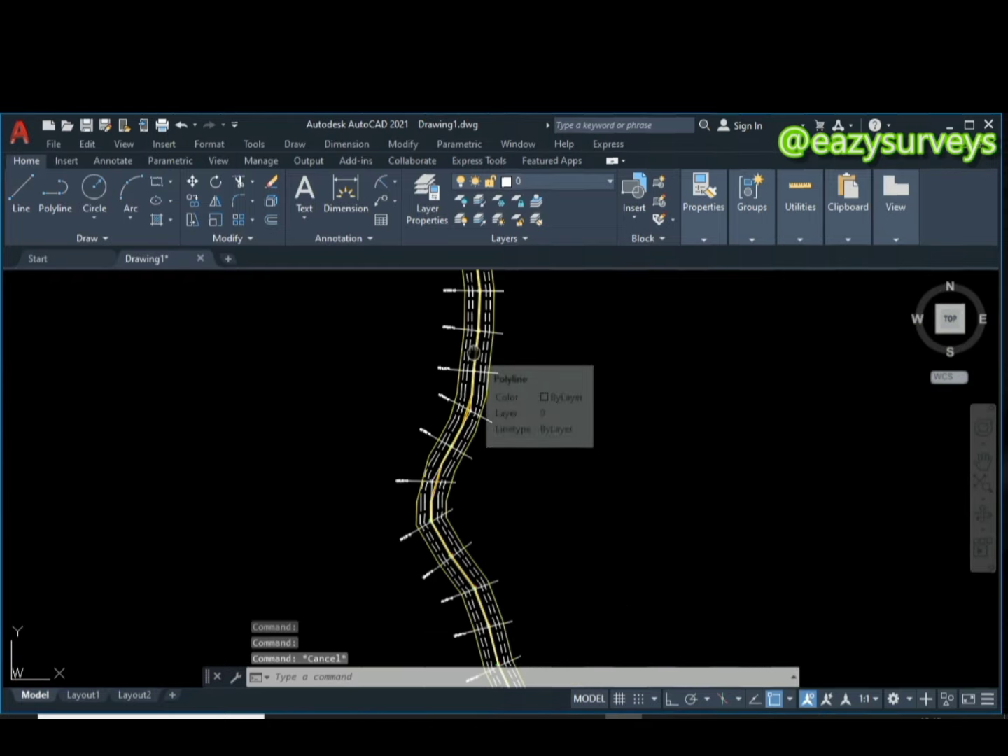
scroll(474, 351, down, 6)
scroll(484, 349, down, 2)
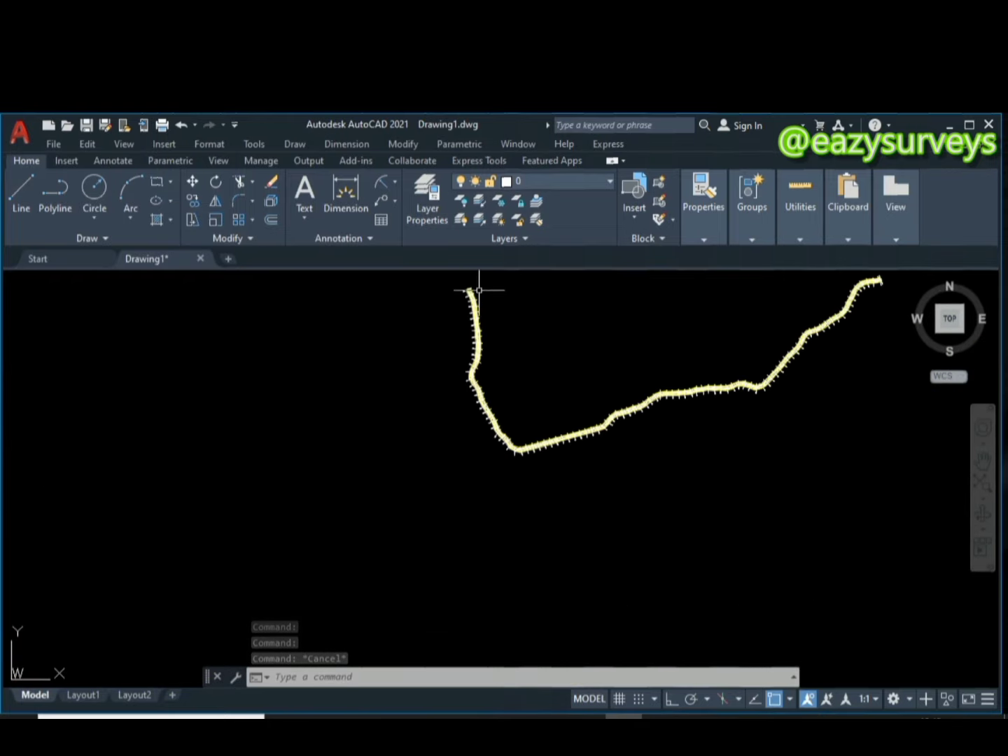
scroll(461, 288, up, 6)
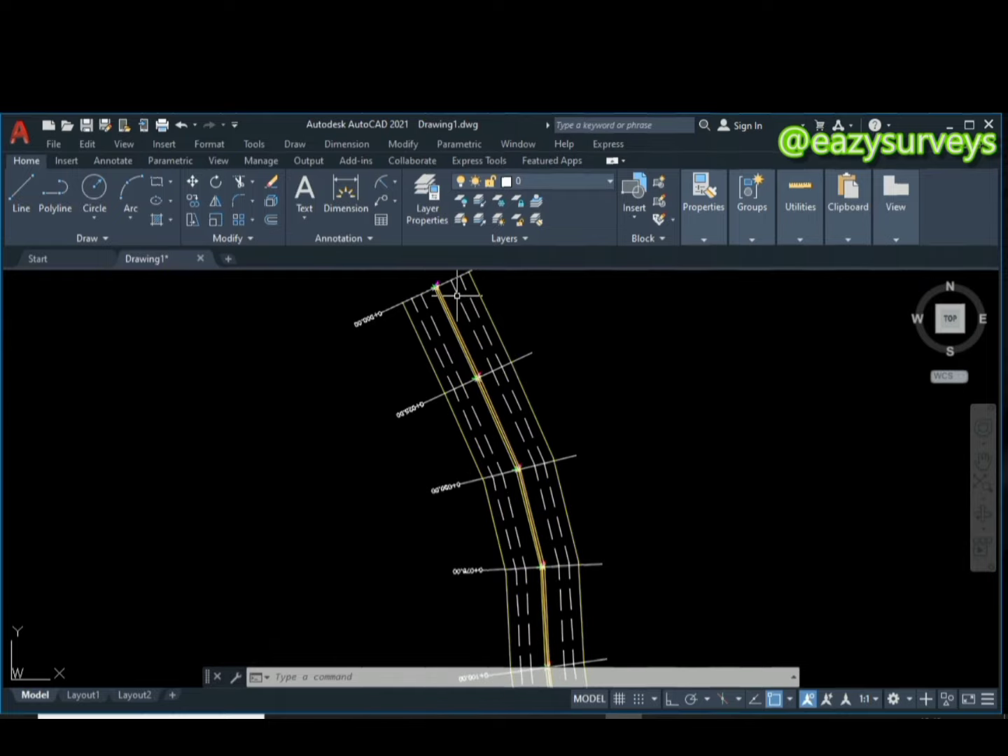
scroll(448, 312, up, 2)
scroll(448, 308, down, 6)
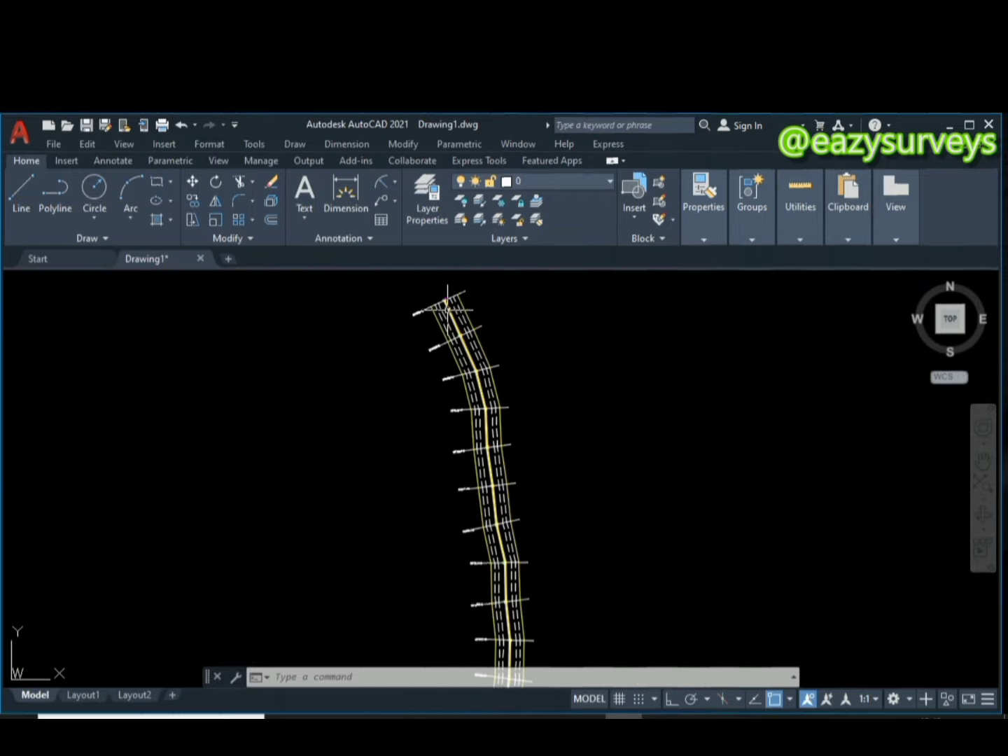
scroll(479, 497, up, 8)
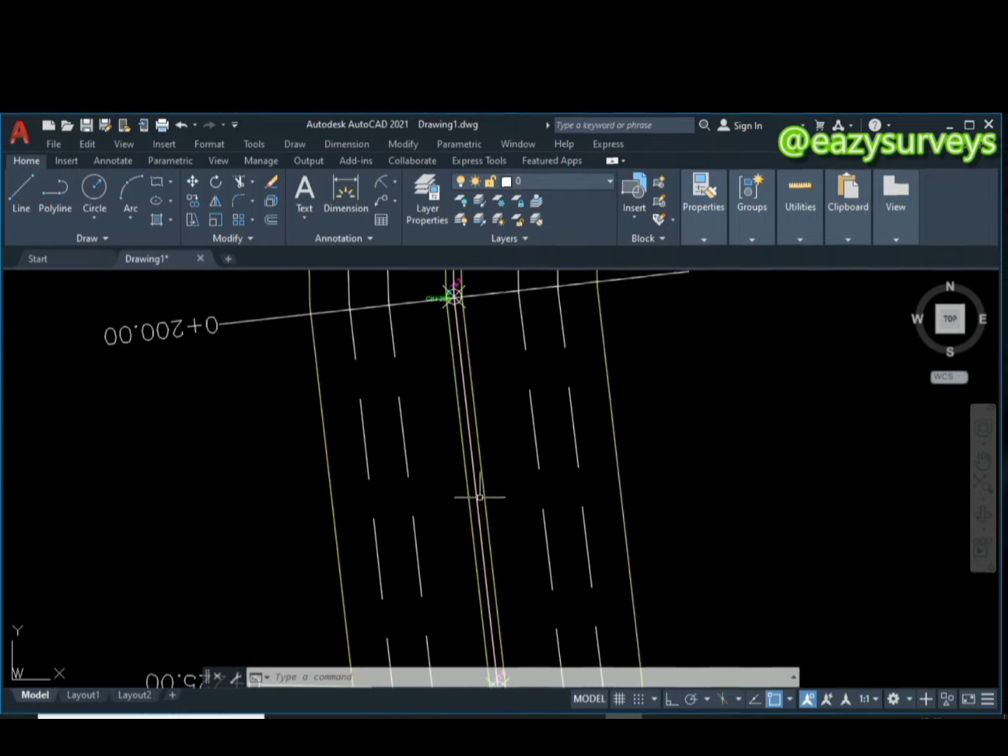
scroll(476, 456, down, 7)
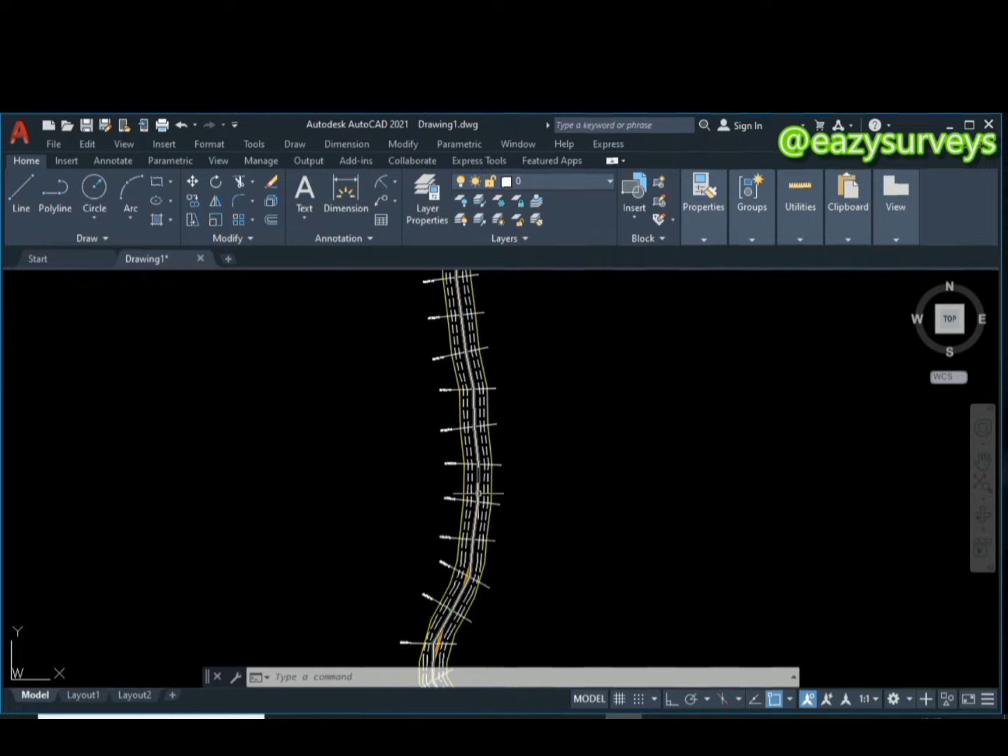
- Set the global width of the red centreline polyline near chainage 0+300 to 0.1
scroll(474, 502, up, 5)
mouse_move(475, 502)
middle_down()
mouse_move(473, 466)
mouse_move(515, 261)
middle_up()
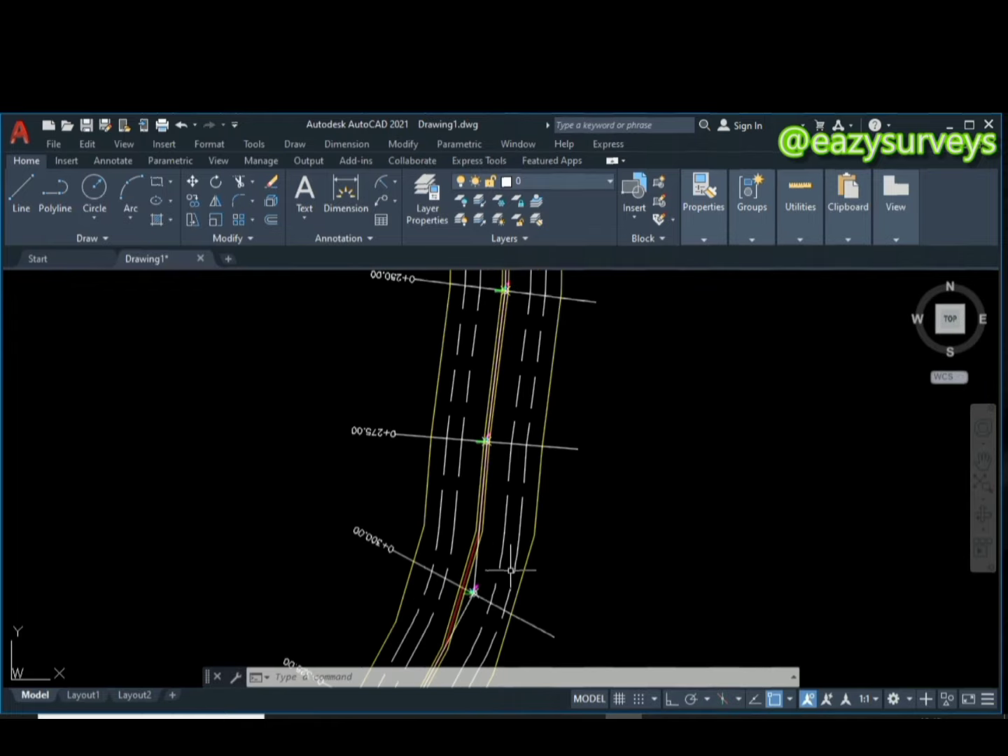
middle_drag(508, 568, 502, 401)
scroll(475, 410, up, 7)
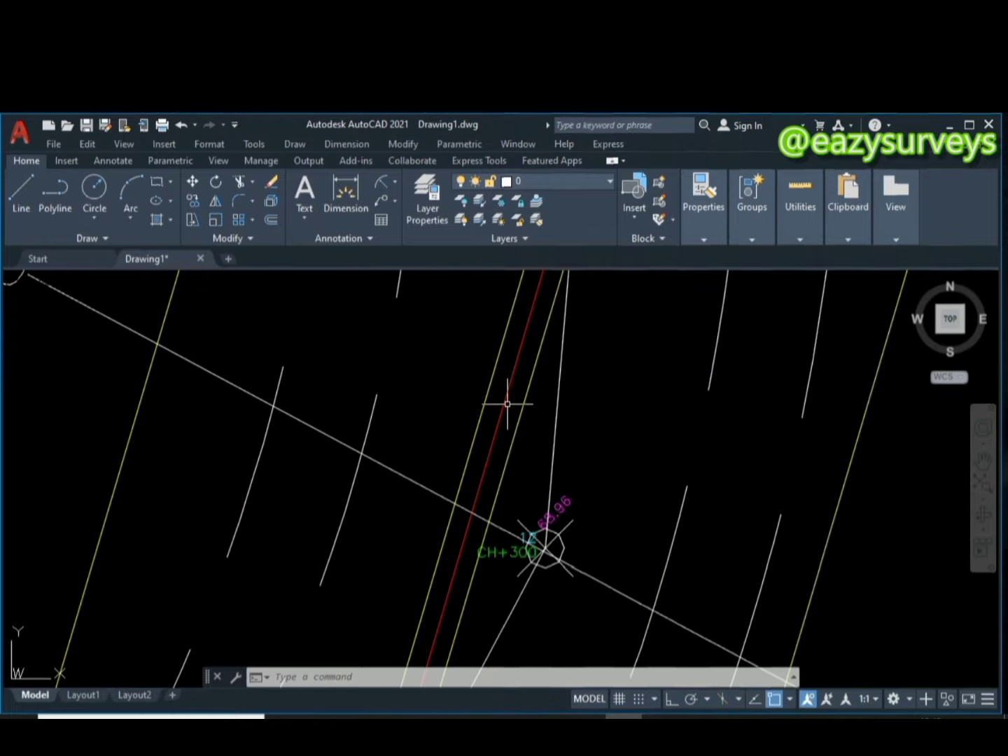
click(512, 372)
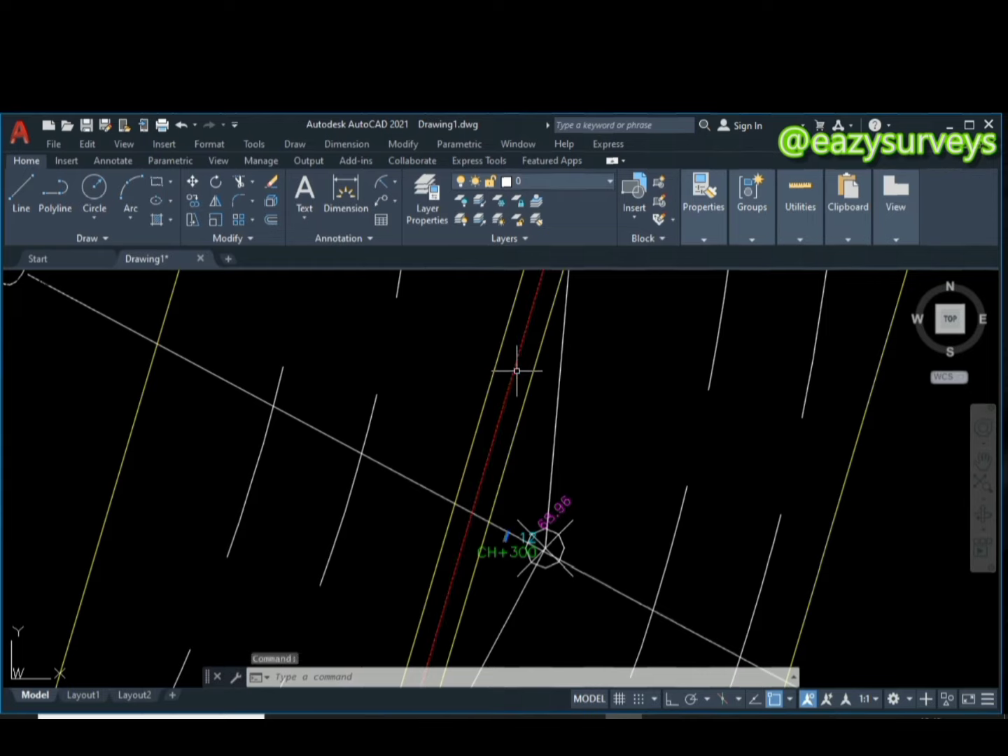
right_click(517, 371)
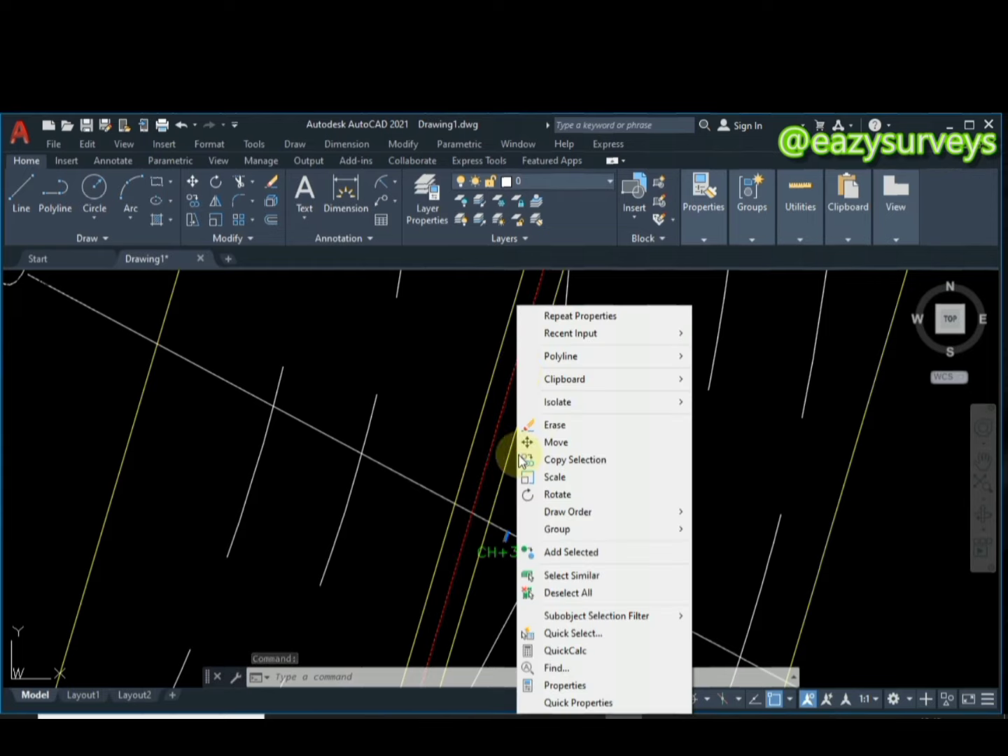
click(596, 702)
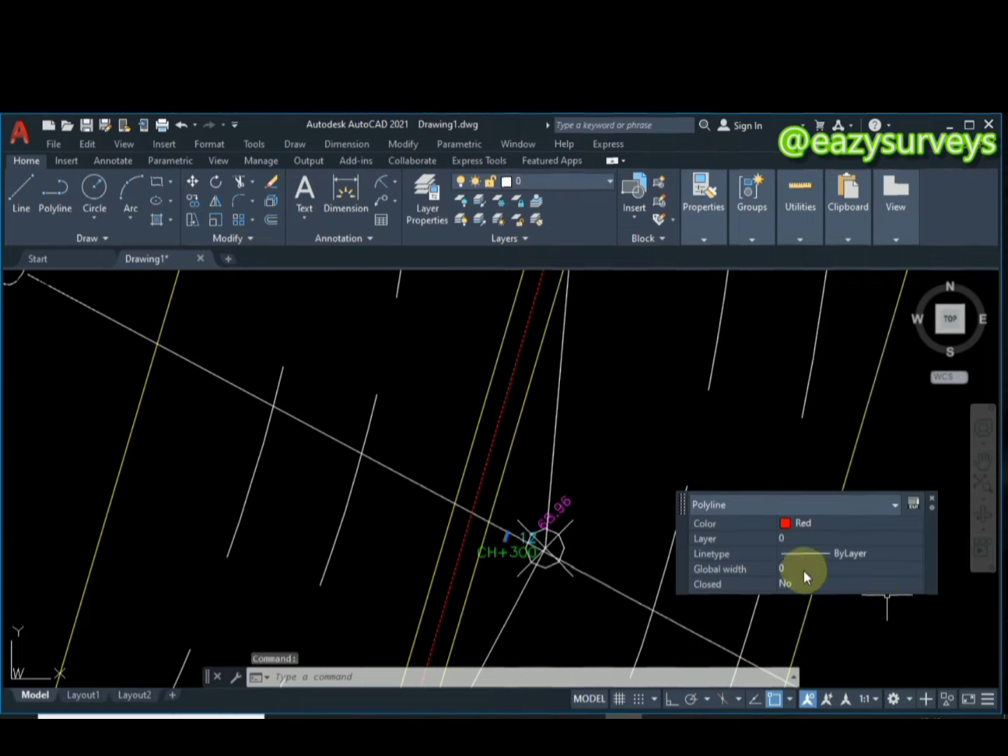
click(803, 570)
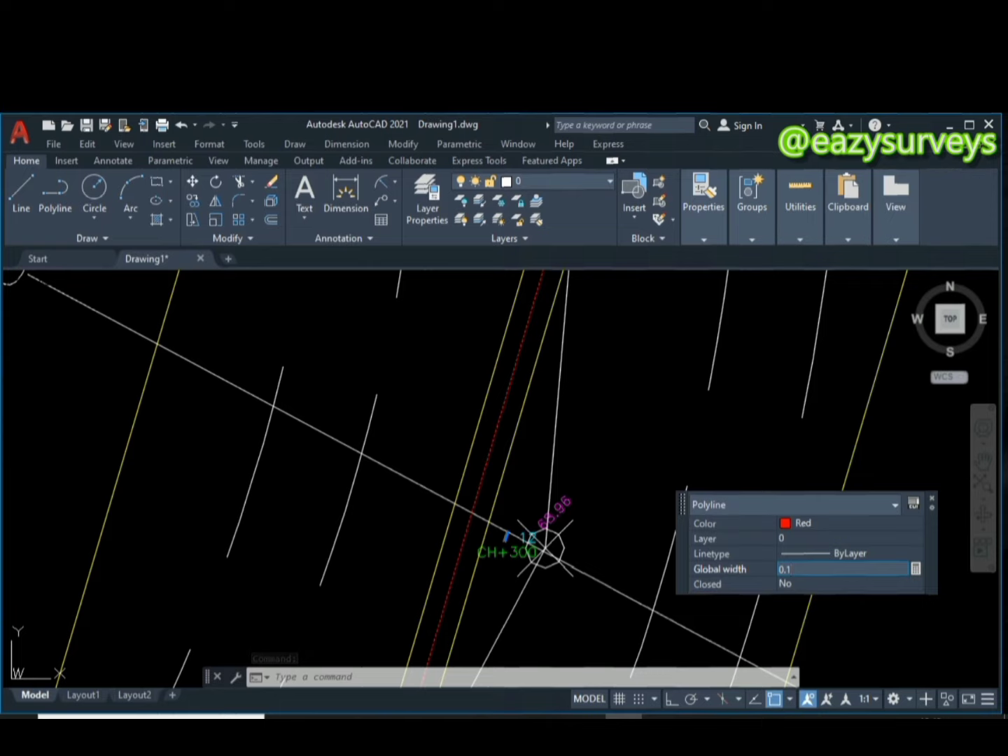
click(804, 572)
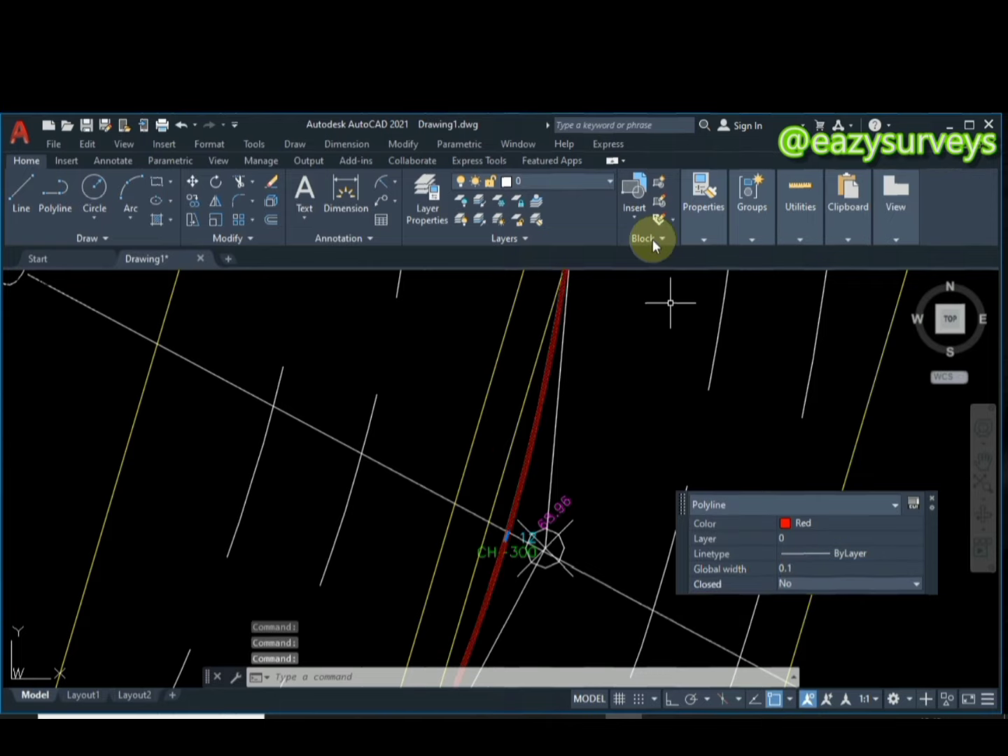
- Deselect the centreline and inspect the road's lines from chainage 0+300 back to the start at 0+000
key(Escape)
scroll(649, 423, down, 3)
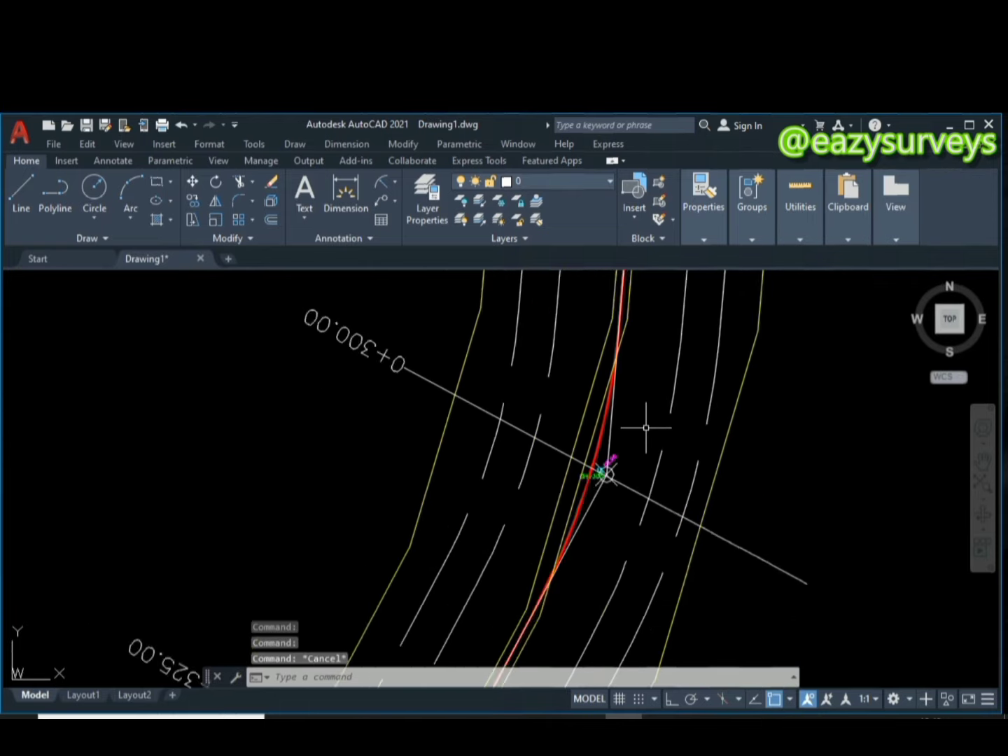
scroll(633, 455, up, 2)
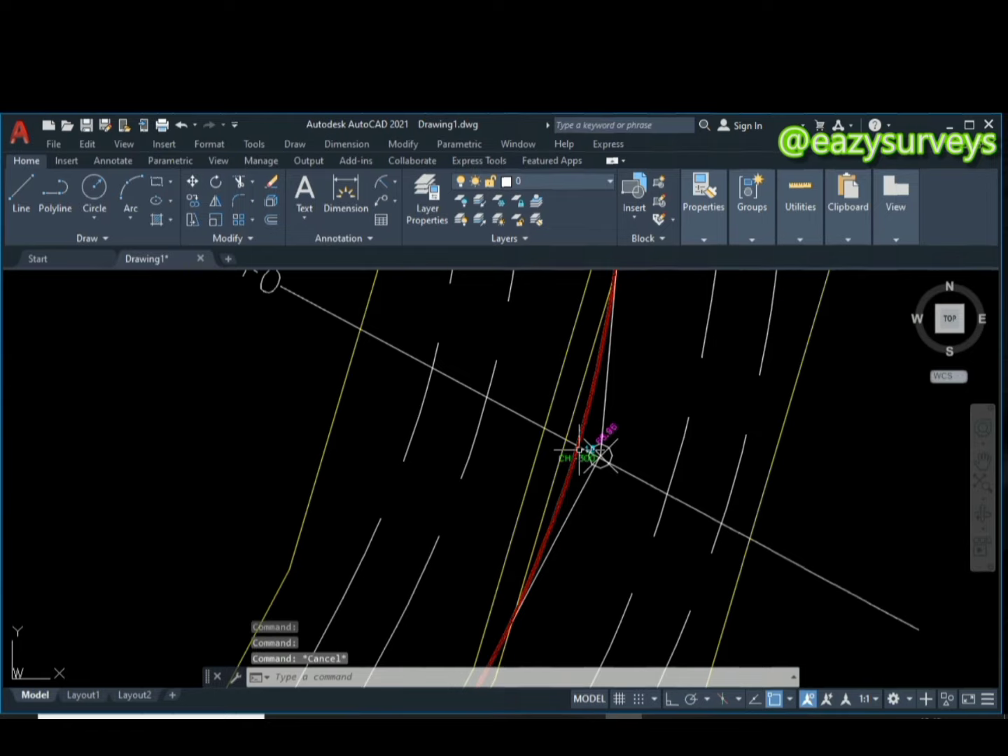
scroll(603, 455, down, 5)
scroll(581, 449, down, 4)
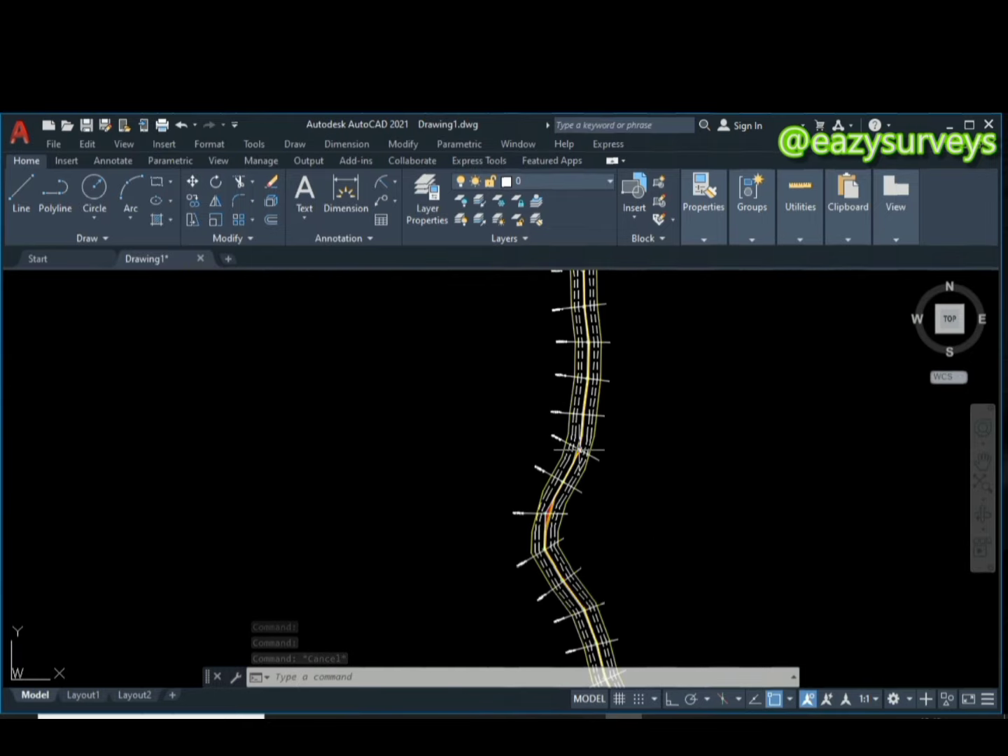
scroll(576, 345, up, 3)
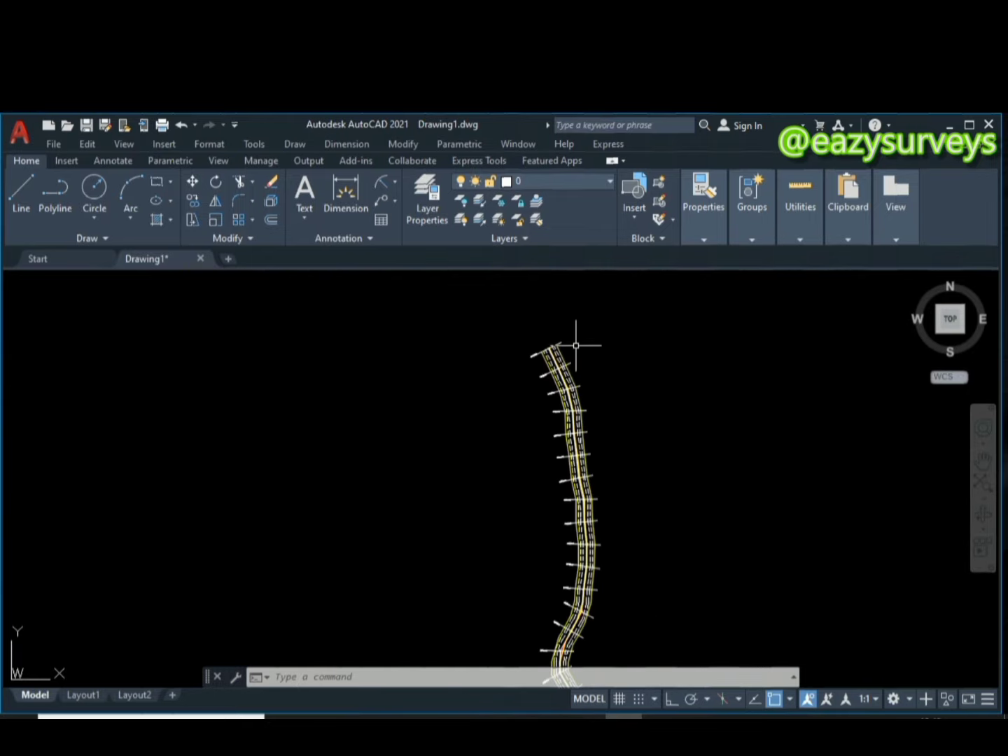
scroll(559, 345, up, 5)
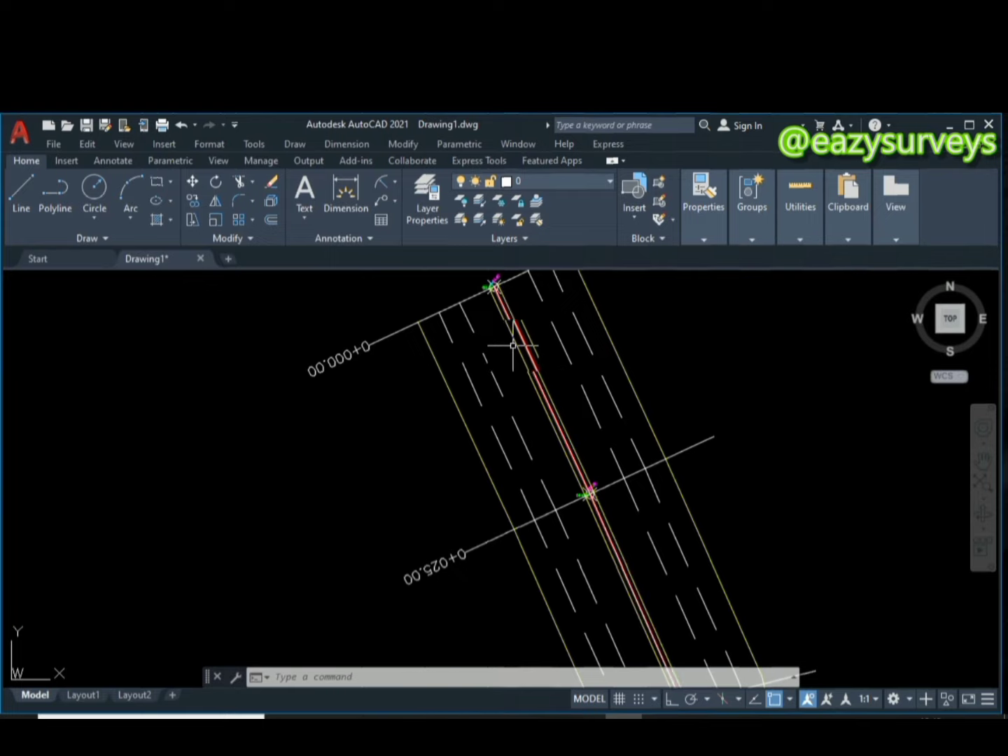
scroll(517, 348, up, 2)
scroll(633, 579, down, 4)
scroll(500, 306, up, 2)
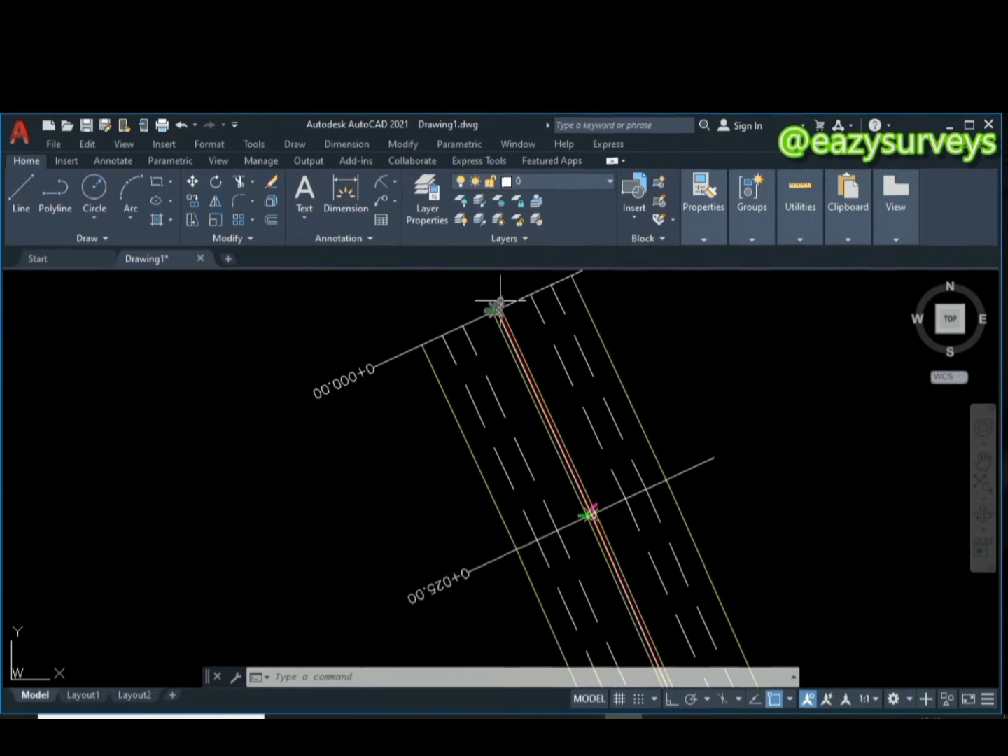
- Turn off the Points-ELV and Points-NUM layers, checking the survey point labels at chainage 0+000
scroll(485, 299, up, 5)
scroll(480, 301, up, 4)
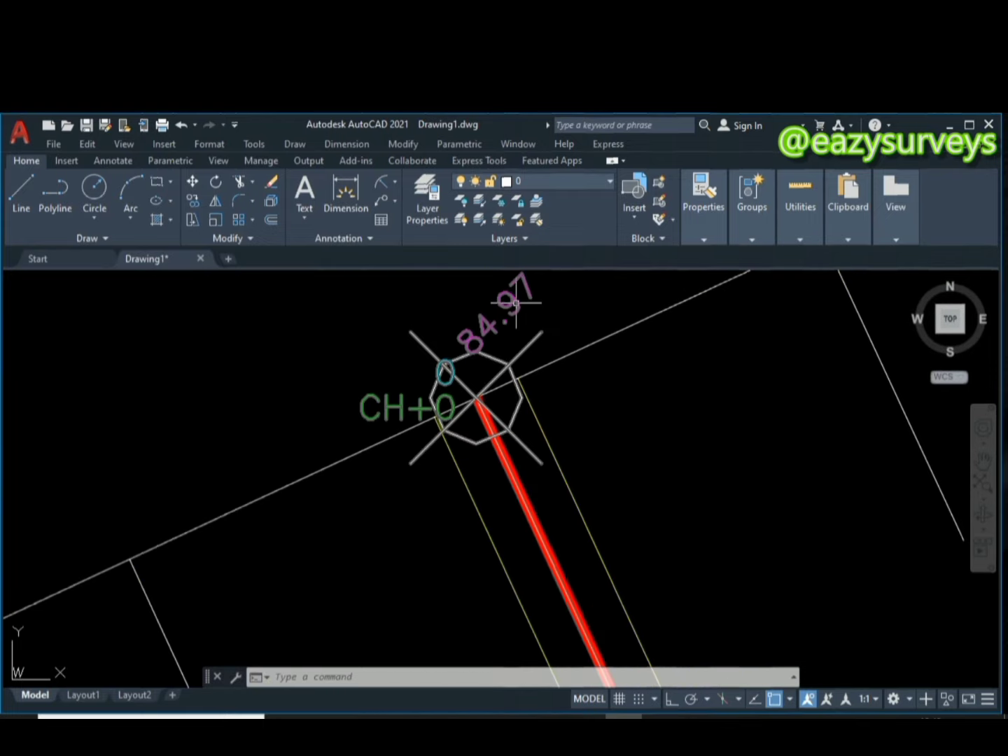
click(433, 203)
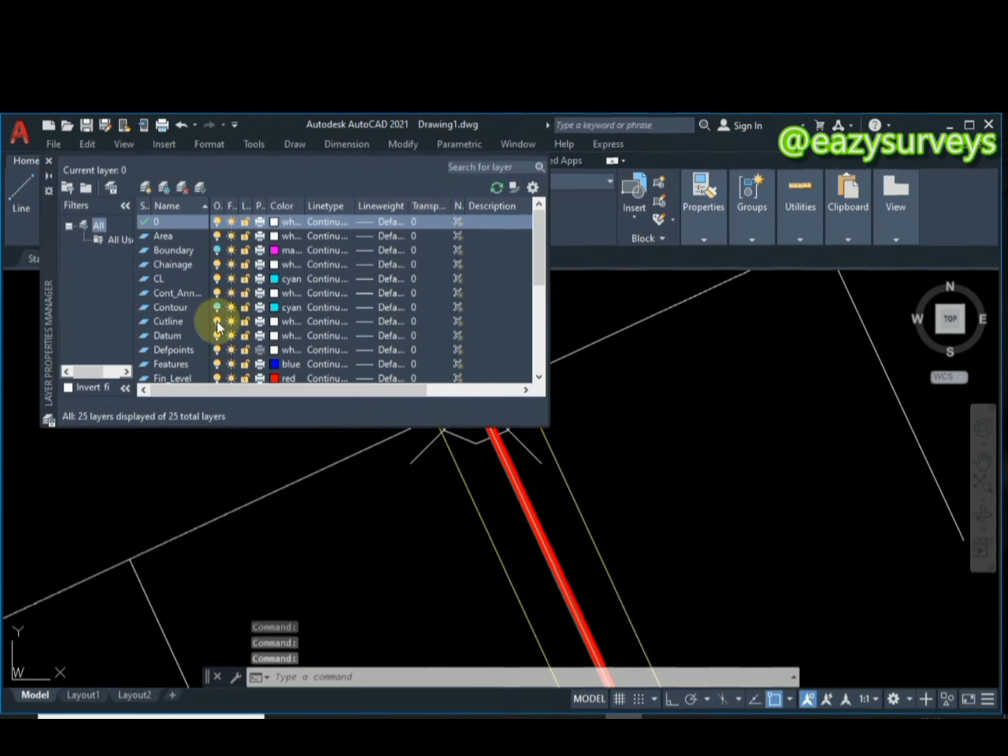
scroll(218, 322, down, 1)
scroll(217, 317, down, 2)
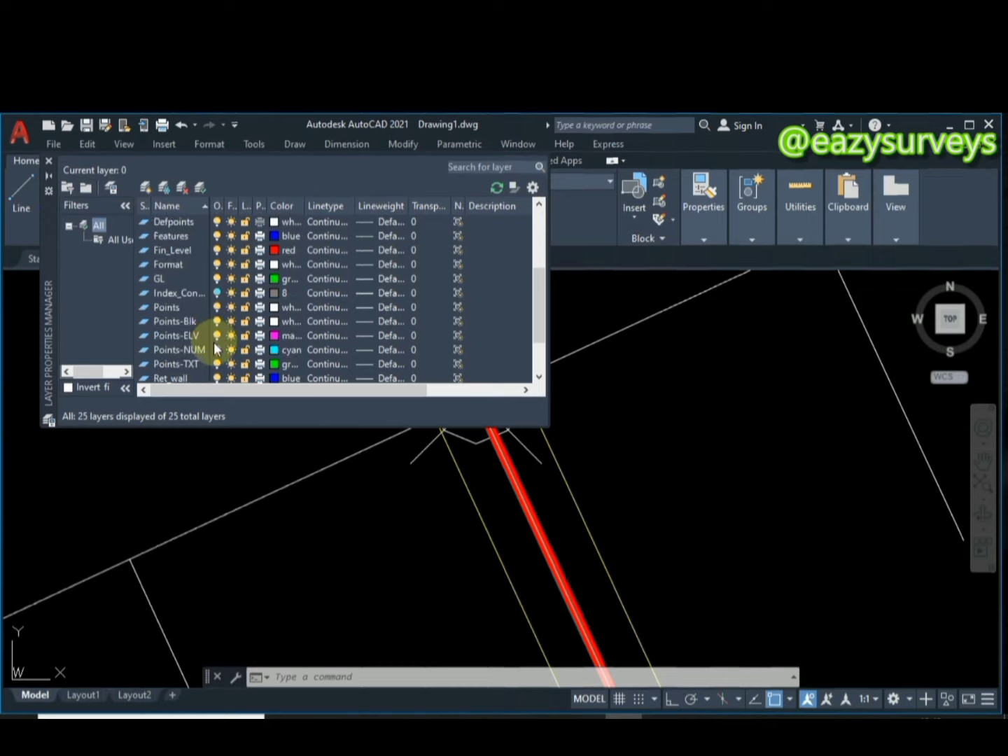
click(216, 336)
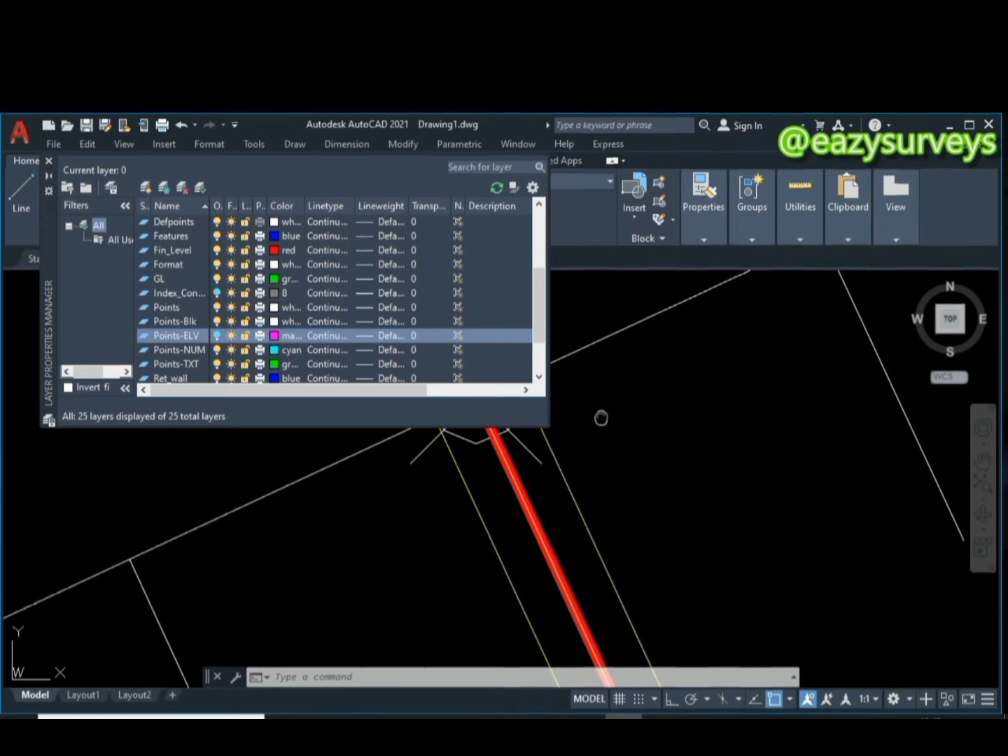
middle_drag(603, 417, 750, 504)
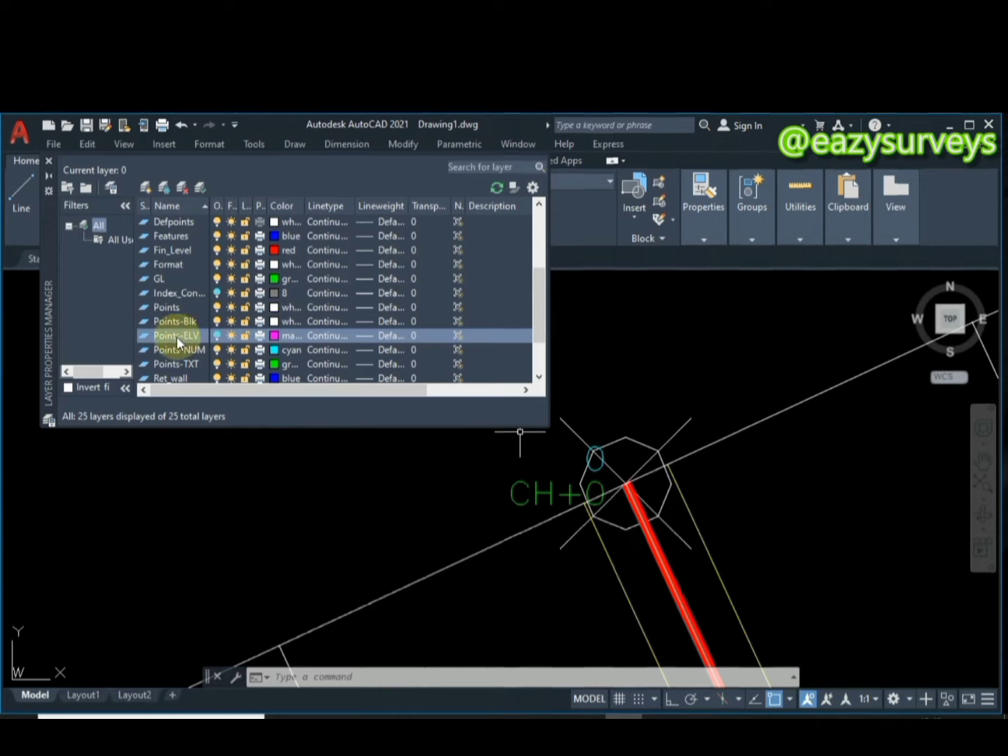
click(217, 350)
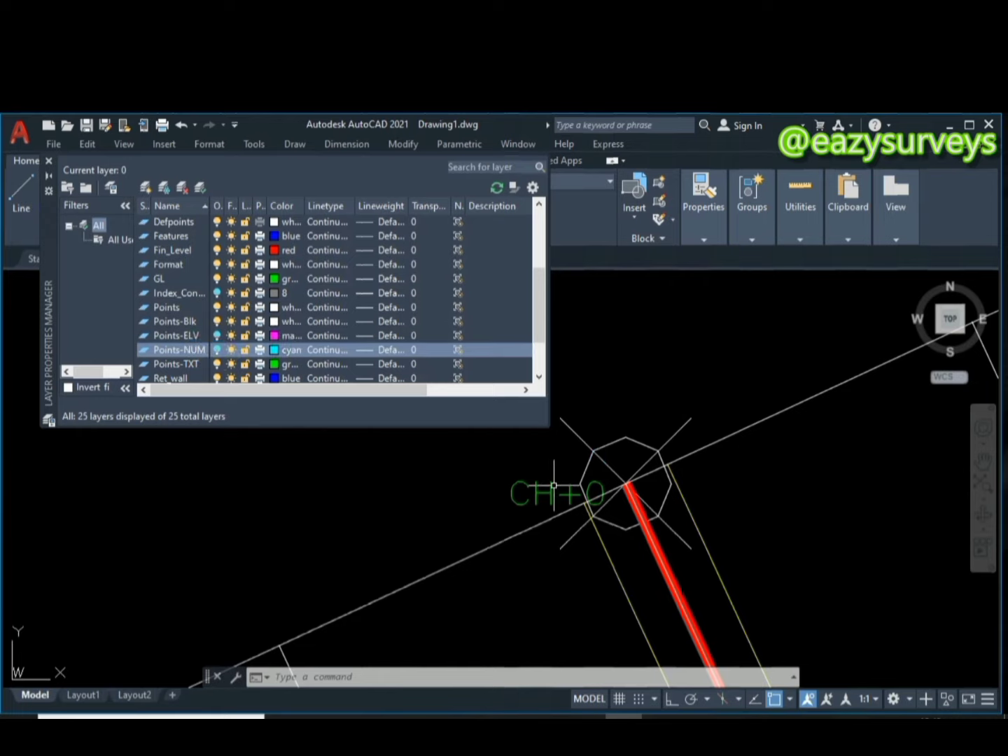
- Turn off the Points-TXT layer that holds the green CH labels at the survey points
scroll(564, 485, down, 5)
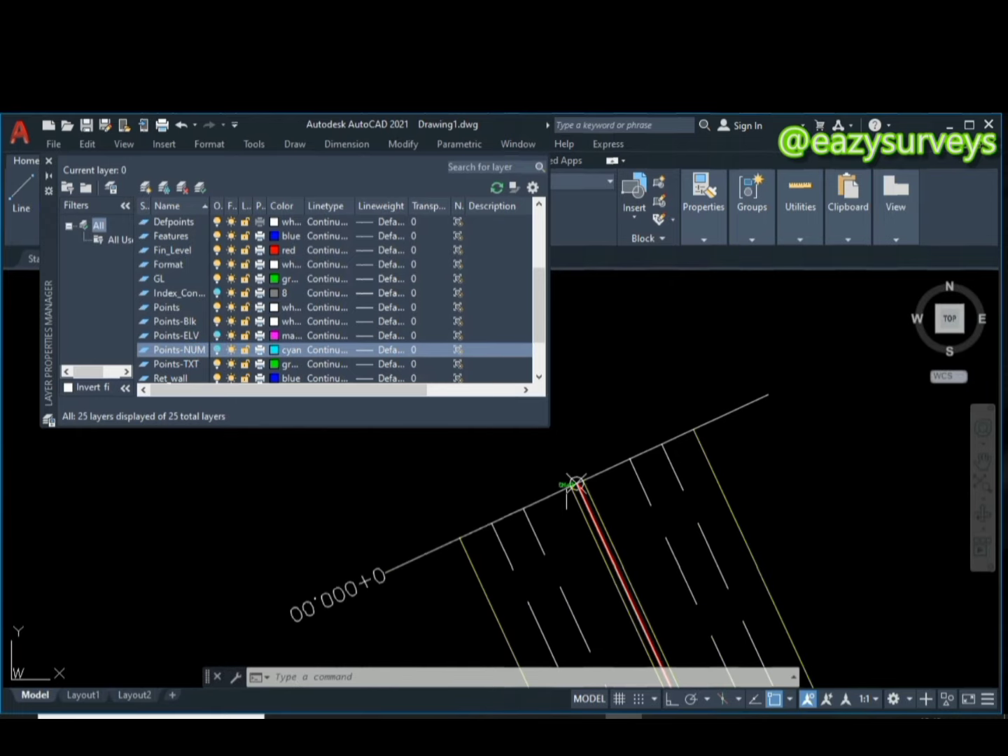
scroll(419, 557, up, 3)
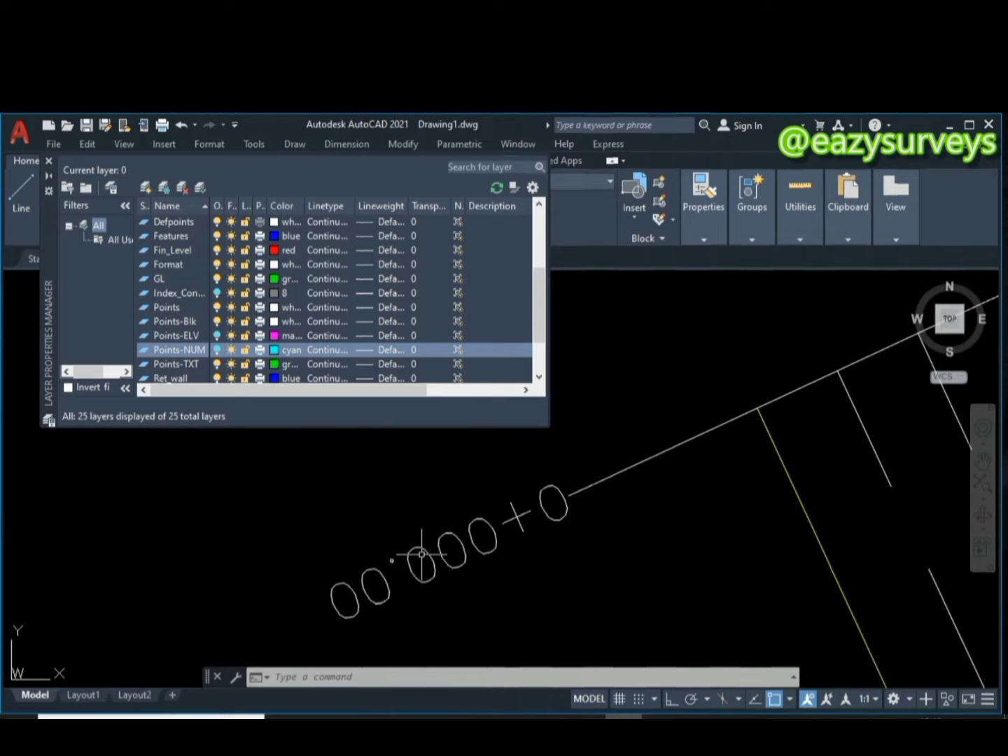
scroll(419, 557, down, 2)
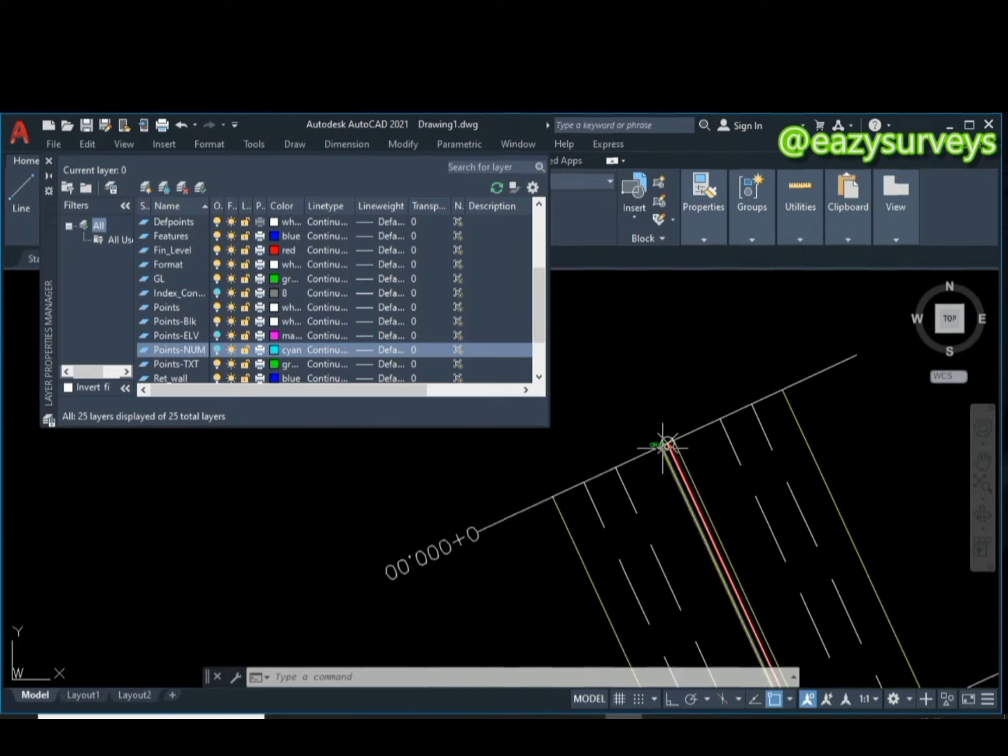
scroll(665, 441, up, 4)
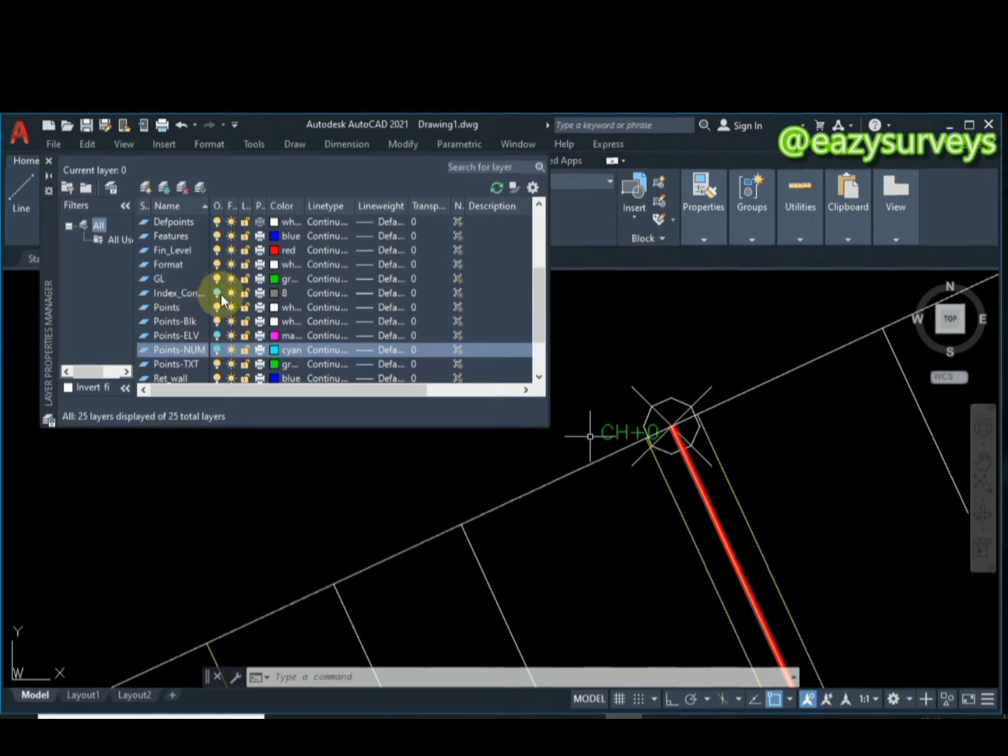
scroll(218, 287, down, 2)
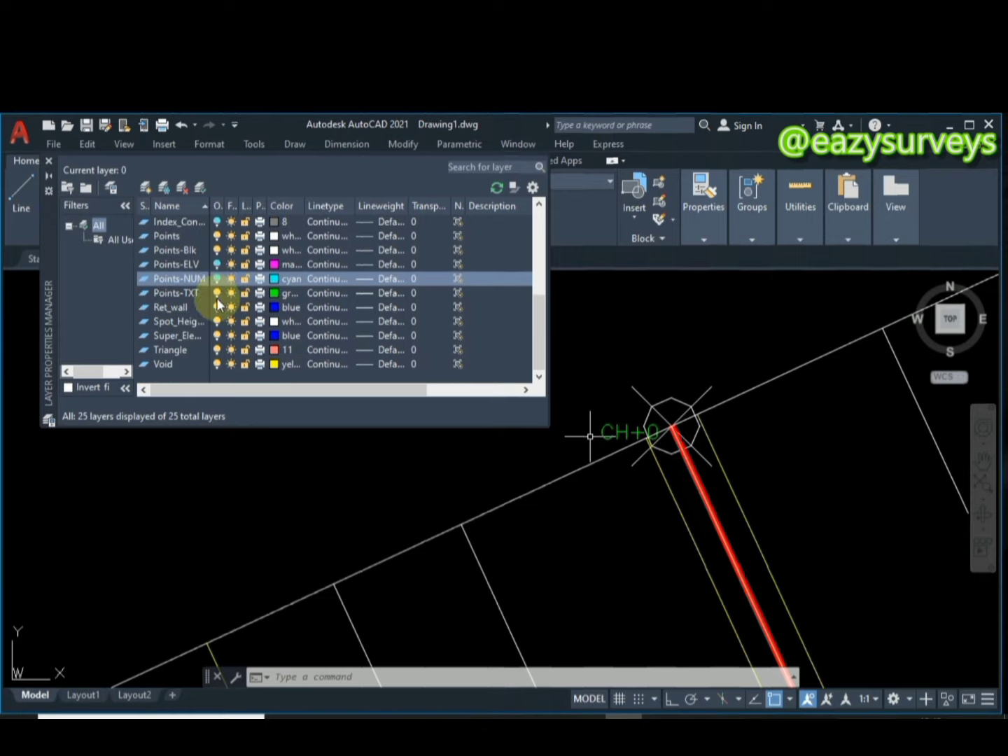
click(217, 294)
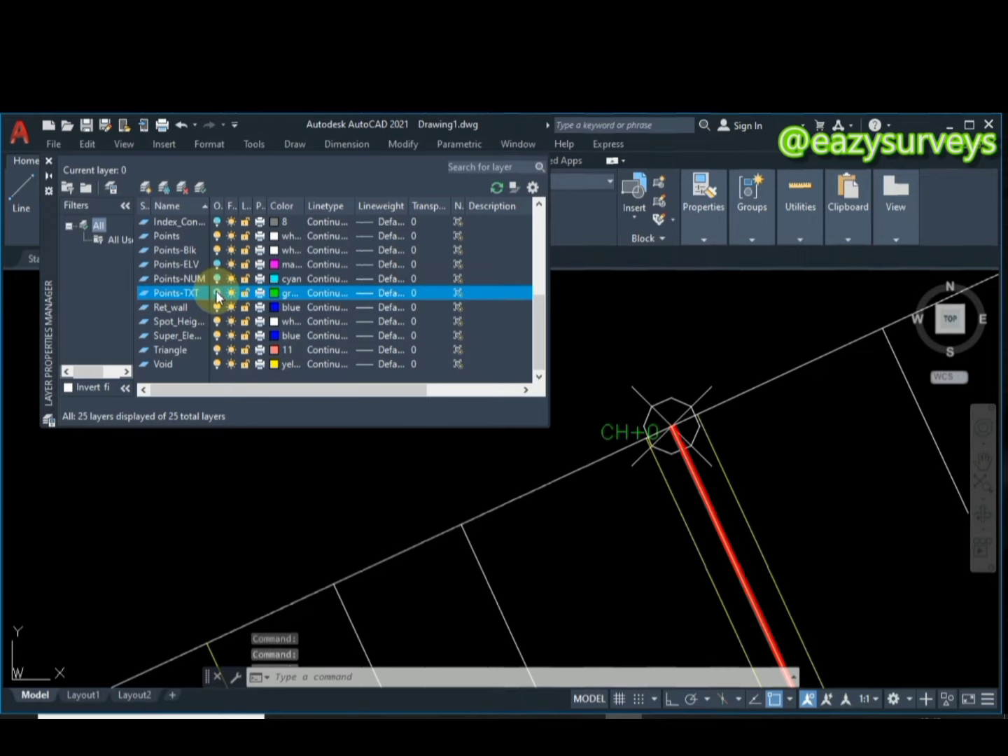
- Turn off the Points layer that holds the survey point markers and close the layer manager
scroll(734, 419, down, 3)
scroll(736, 420, down, 2)
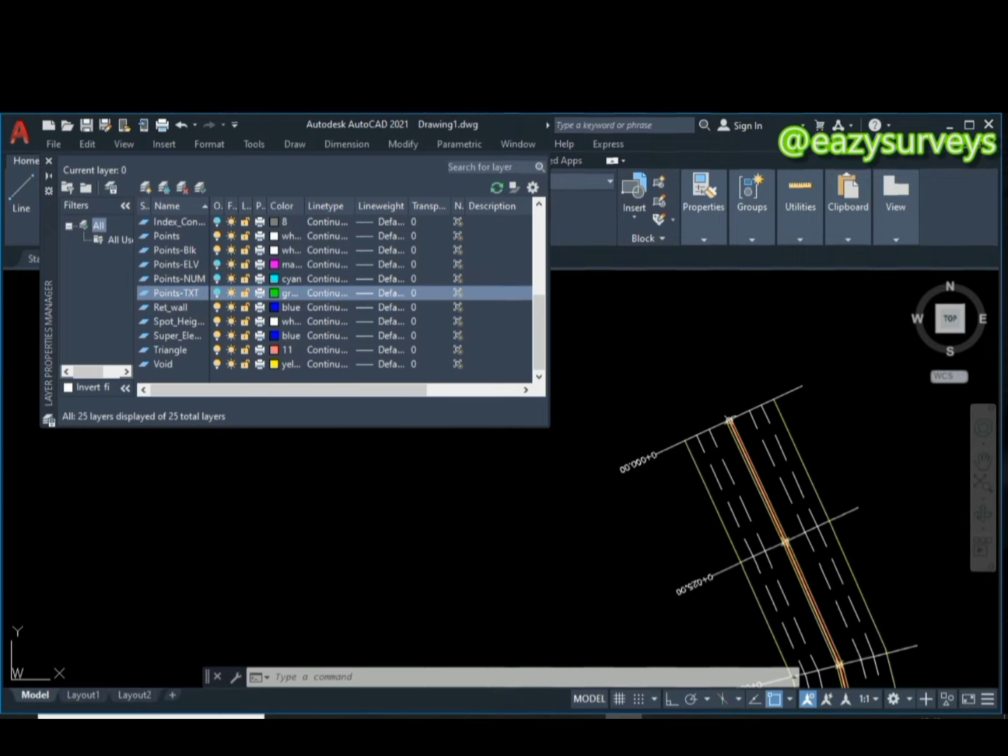
scroll(798, 560, up, 1)
middle_drag(757, 558, 749, 534)
scroll(748, 534, down, 2)
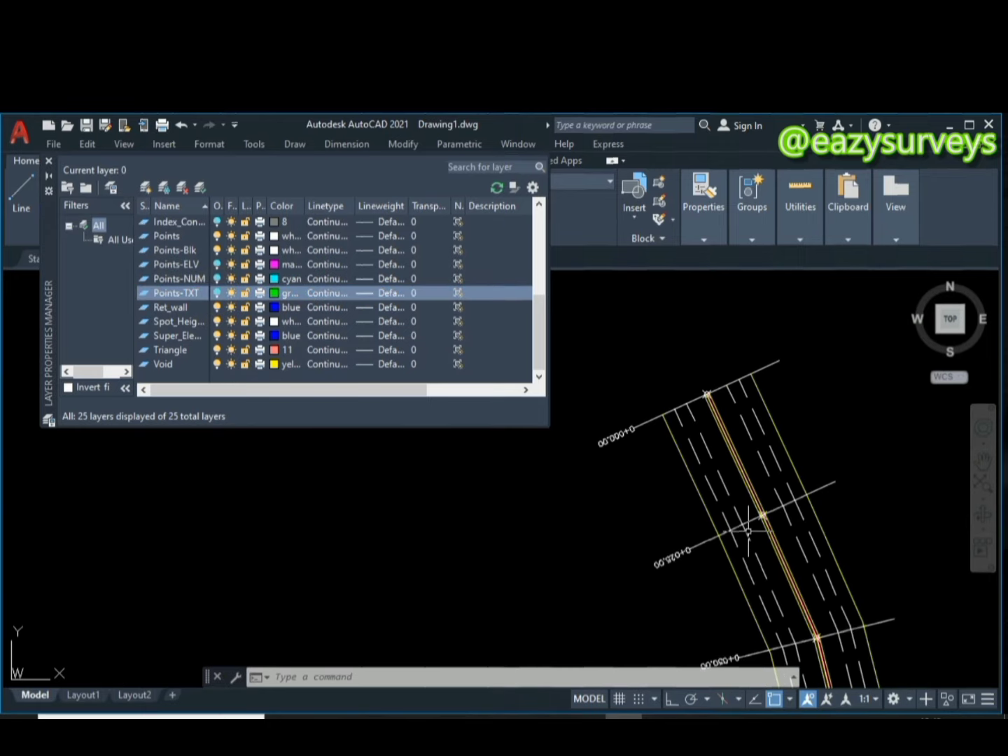
scroll(710, 416, up, 5)
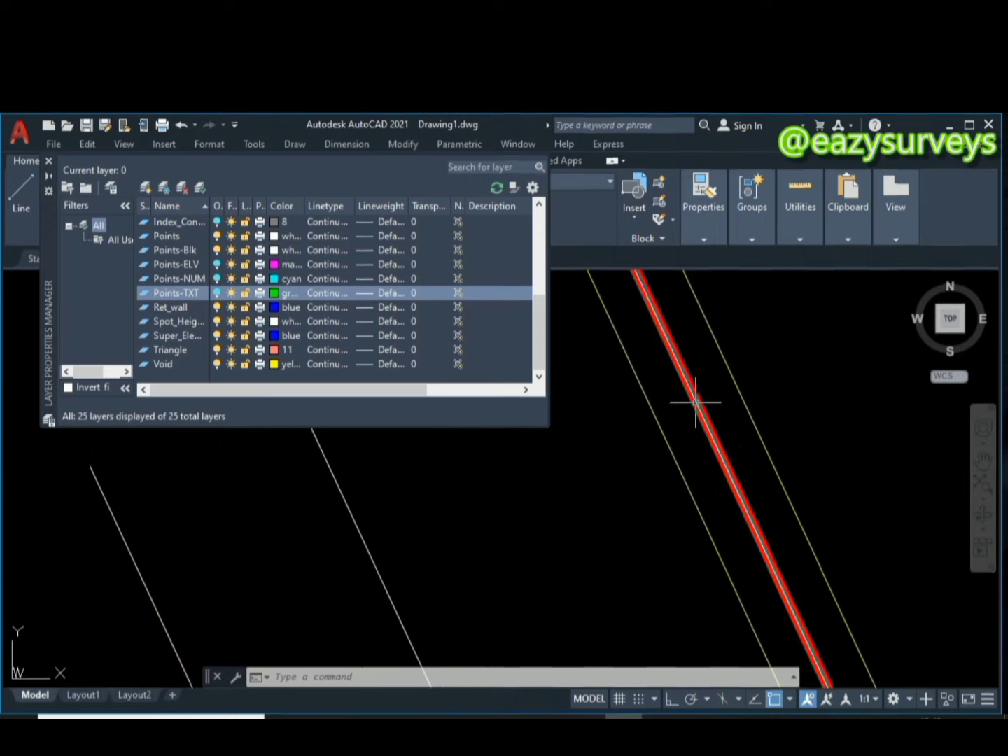
scroll(703, 400, up, 2)
scroll(700, 403, down, 5)
scroll(695, 402, down, 4)
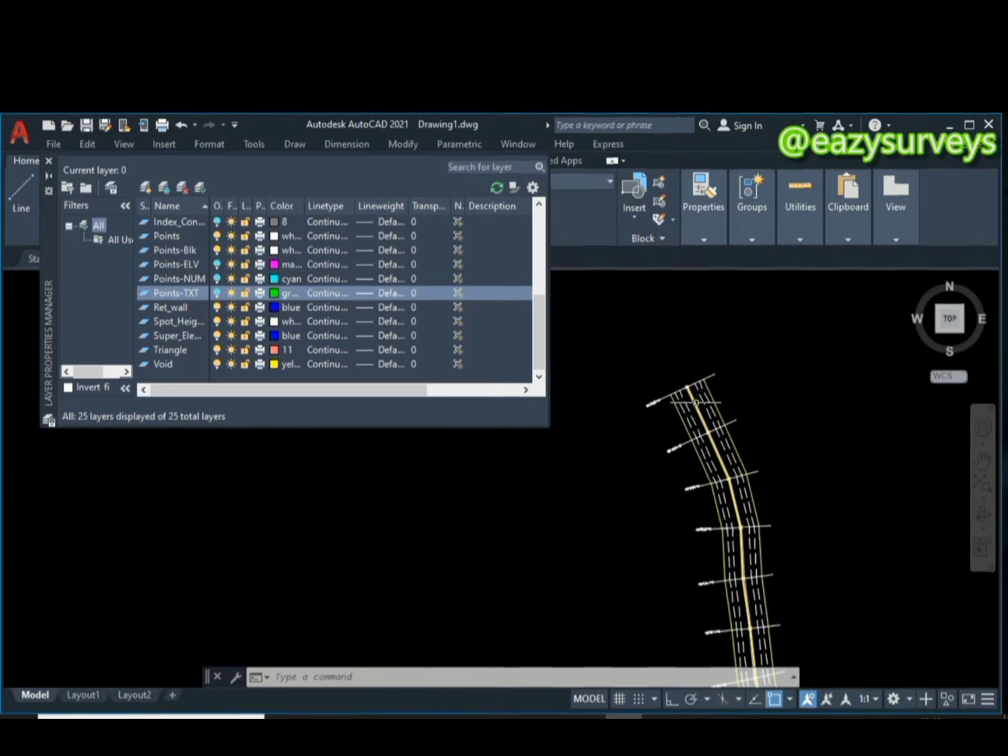
scroll(748, 382, up, 5)
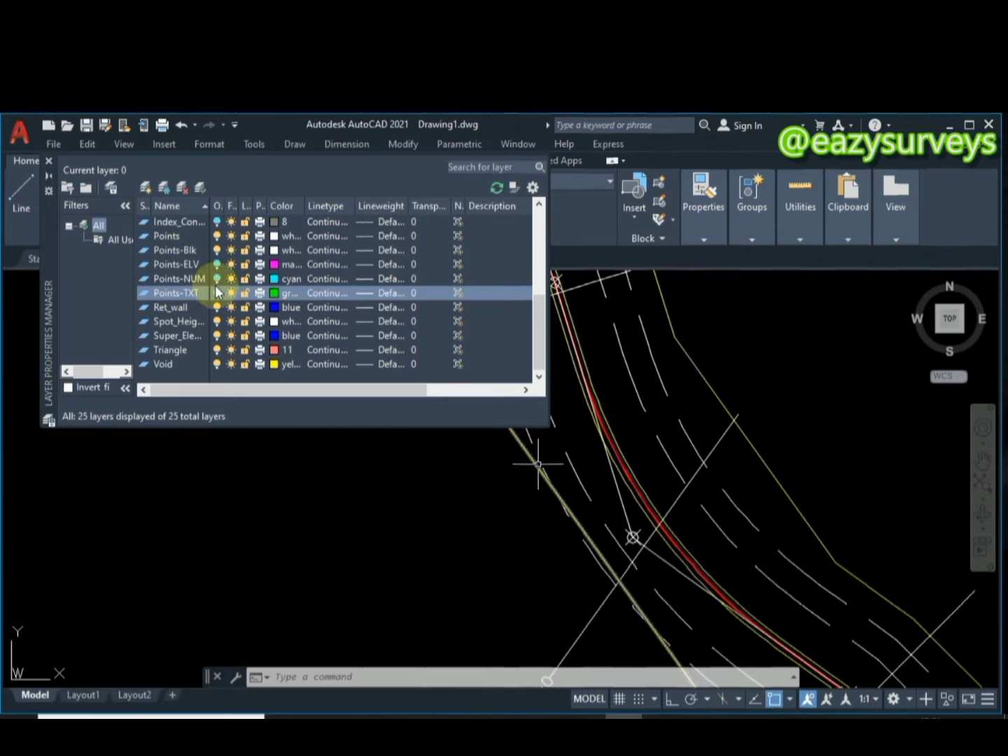
click(219, 237)
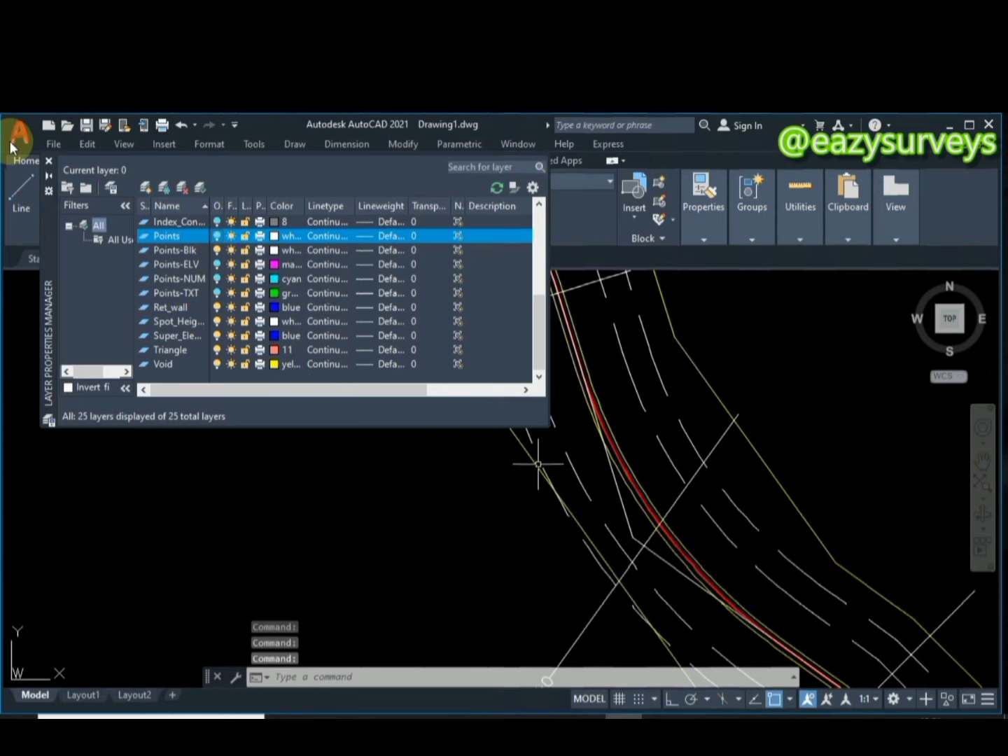
click(48, 160)
- Inspect the finished road plan from about chainage 0+575 to 1+825 and view it together with the longitudinal profile
scroll(347, 412, down, 6)
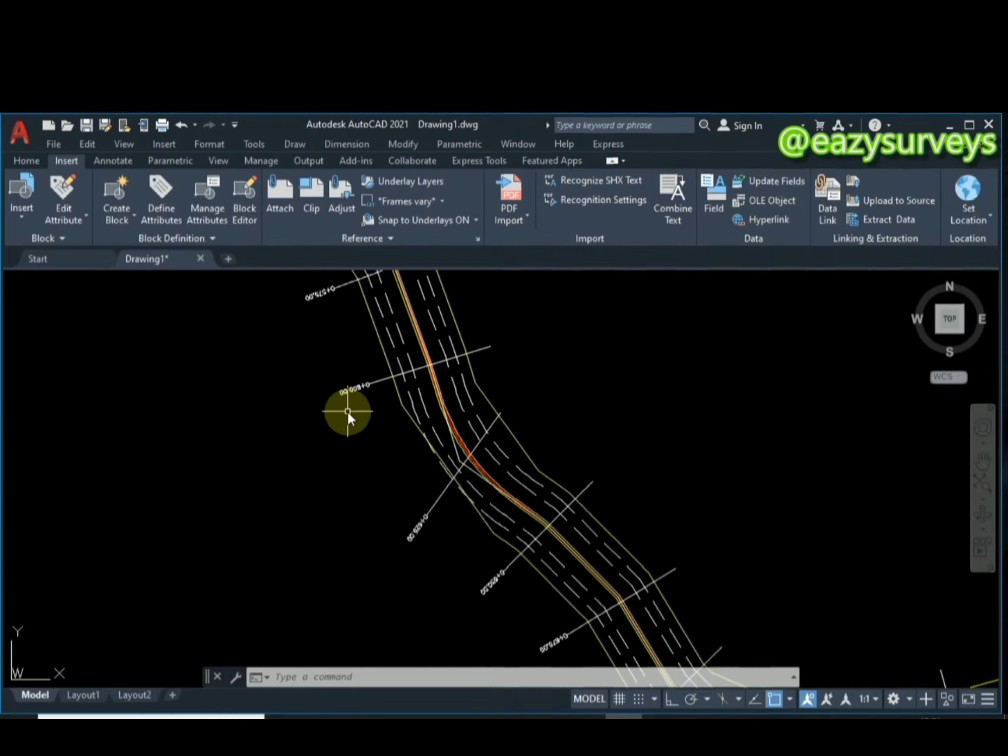
scroll(462, 490, up, 3)
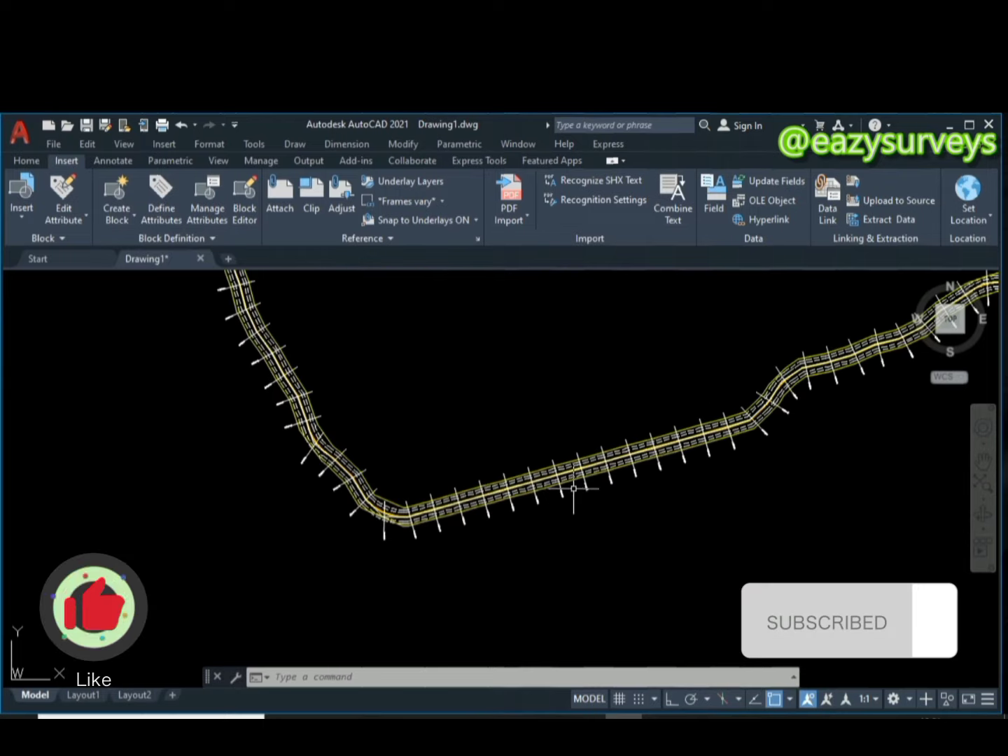
scroll(783, 428, up, 4)
scroll(690, 409, up, 4)
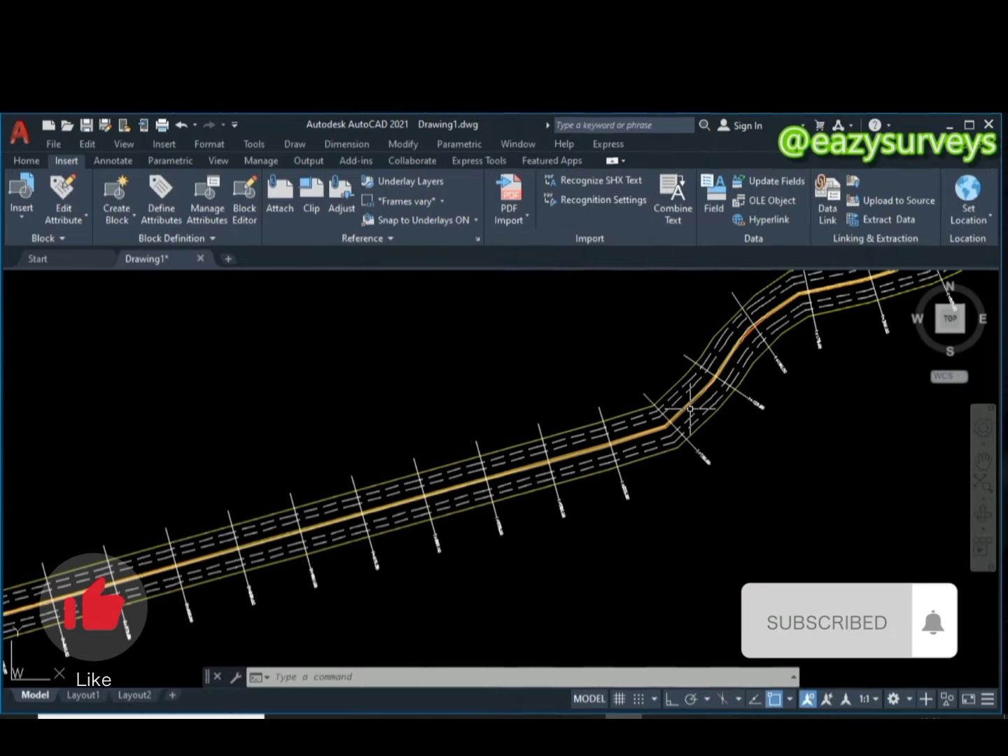
scroll(659, 422, down, 5)
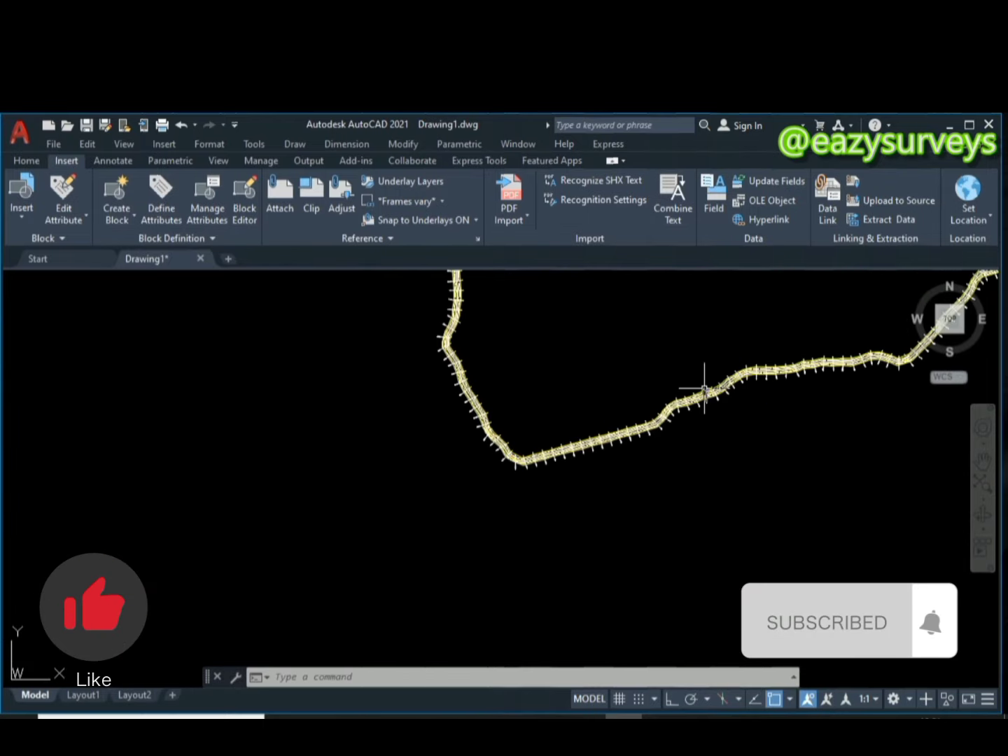
middle_drag(703, 388, 423, 445)
scroll(493, 435, up, 8)
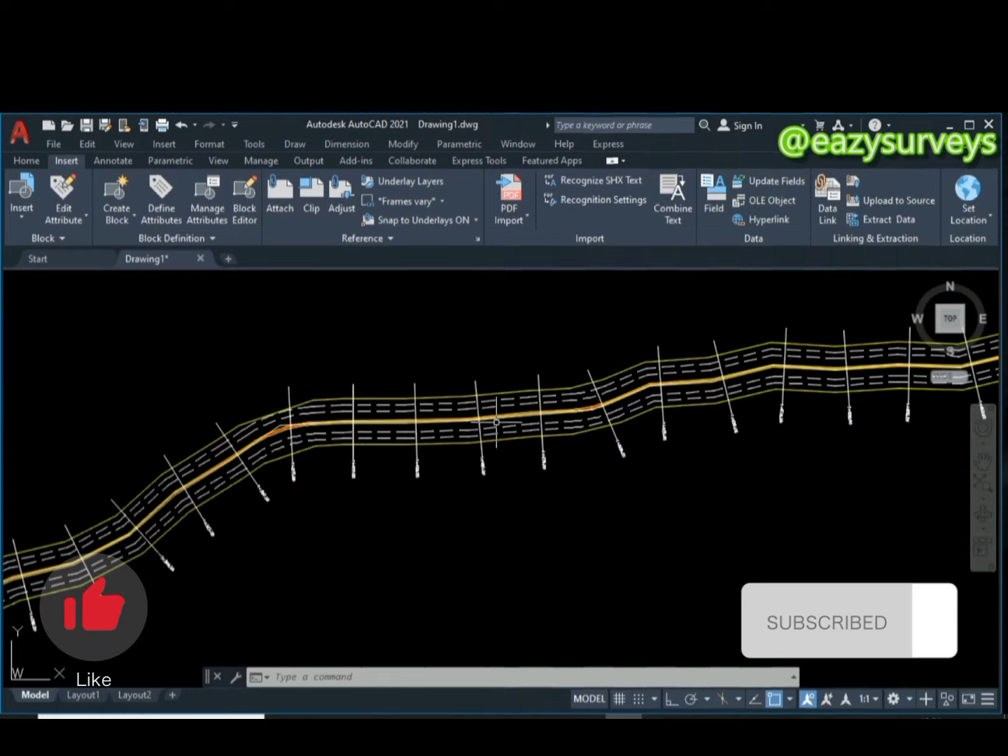
scroll(482, 433, down, 10)
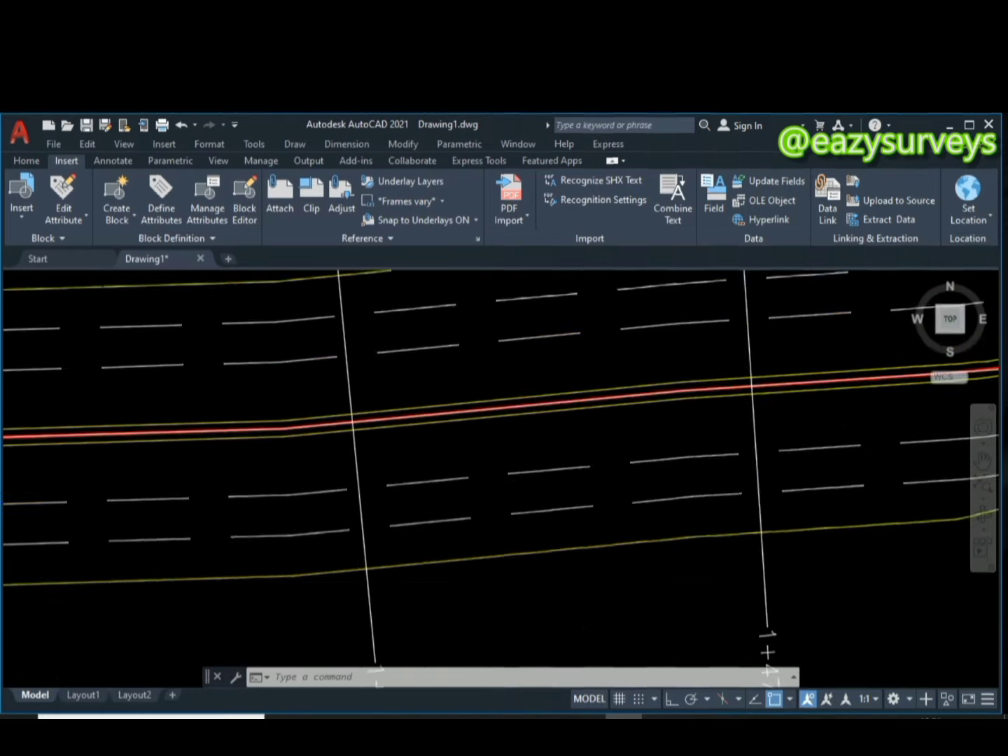
scroll(587, 405, down, 4)
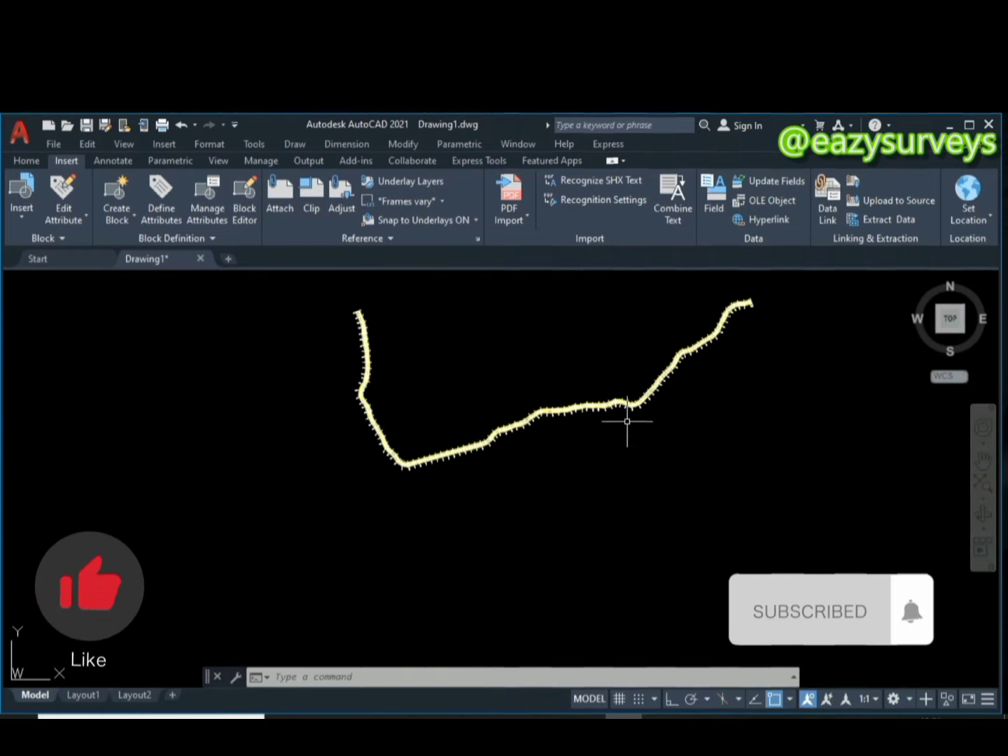
scroll(627, 421, up, 8)
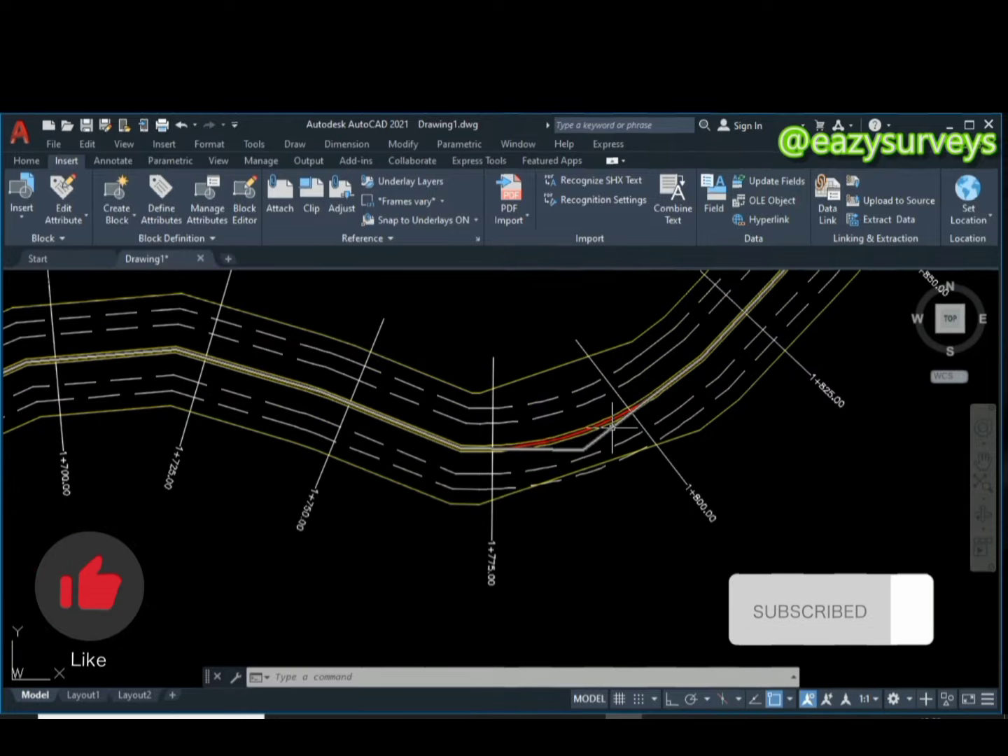
scroll(613, 427, up, 2)
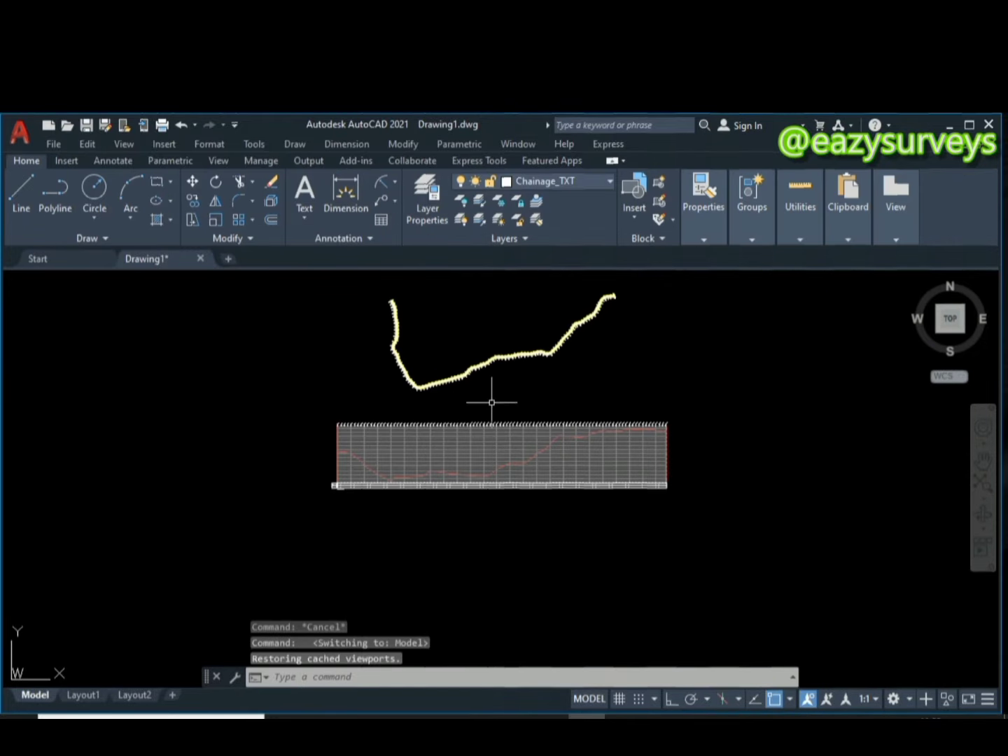
middle_drag(478, 434, 466, 497)
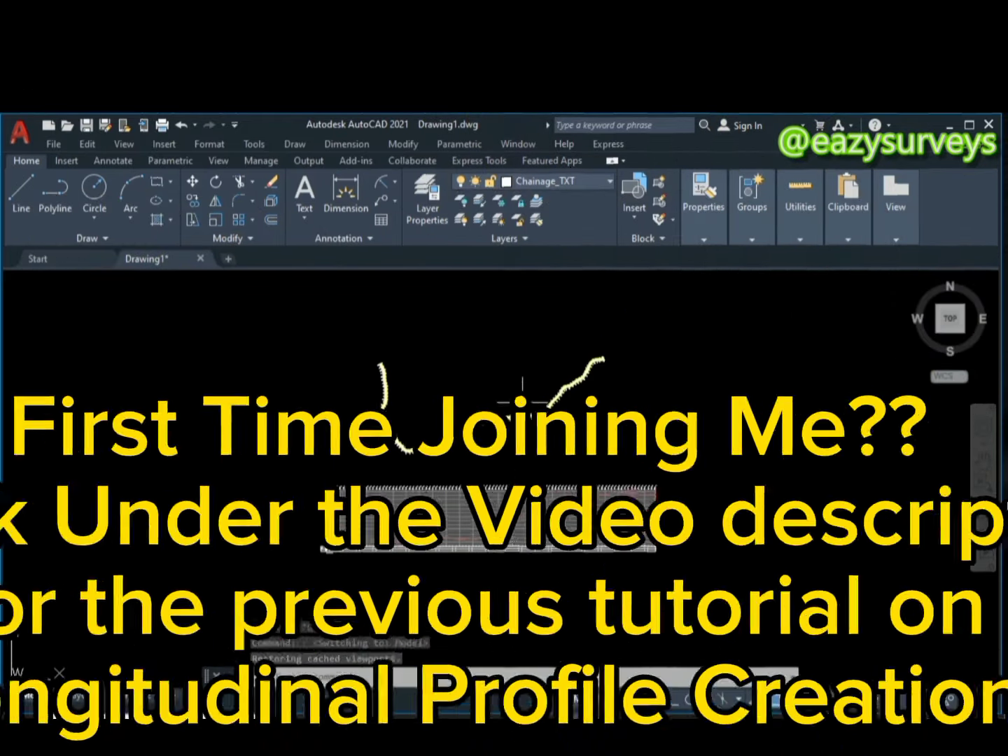